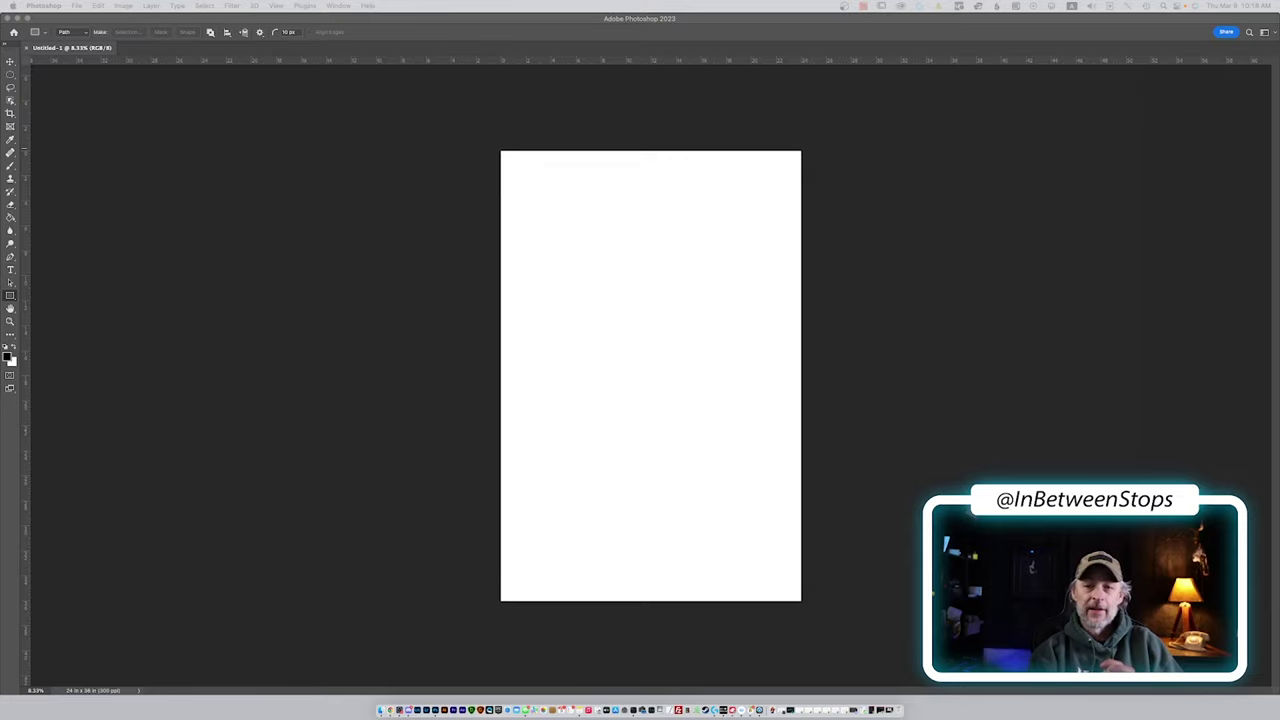
# Switch from the blank Photoshop canvas to the DreamBooth Colab notebook in Chrome
pyautogui.press('super+Tab')
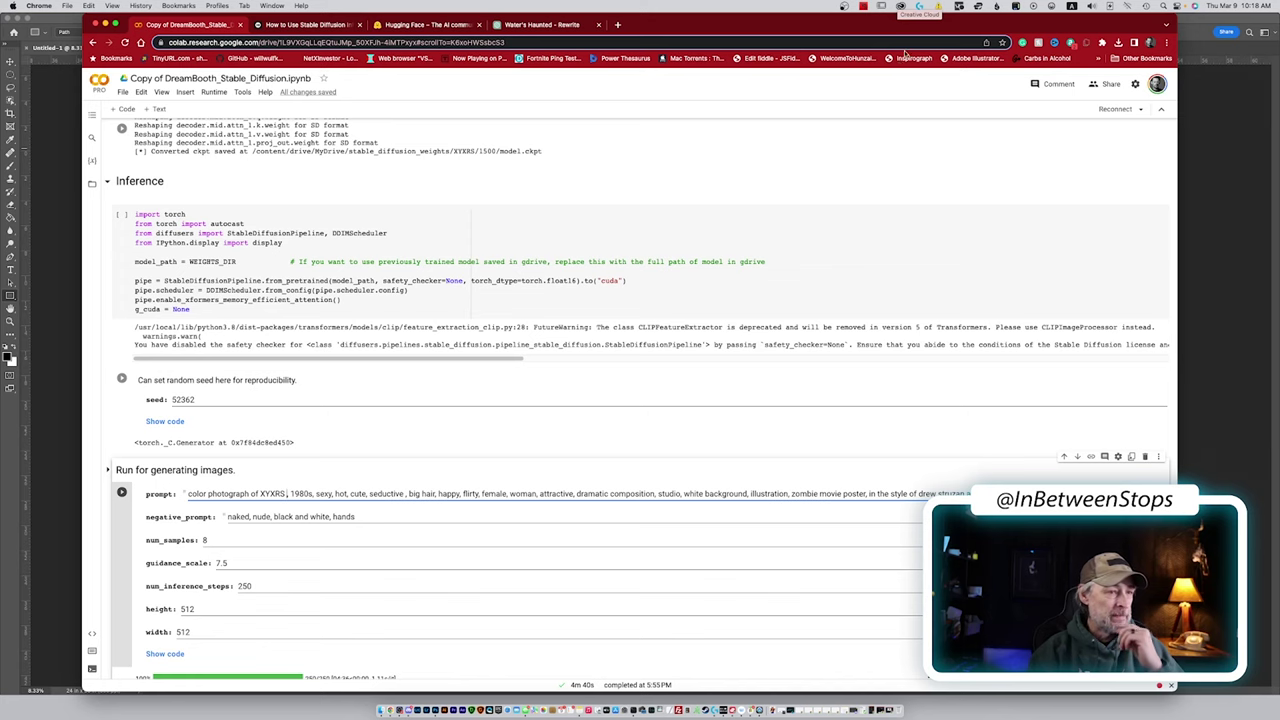
# Review the DreamBooth training and Inference cells and start editing the image-generation prompt
pyautogui.scroll(10, 266, 418)
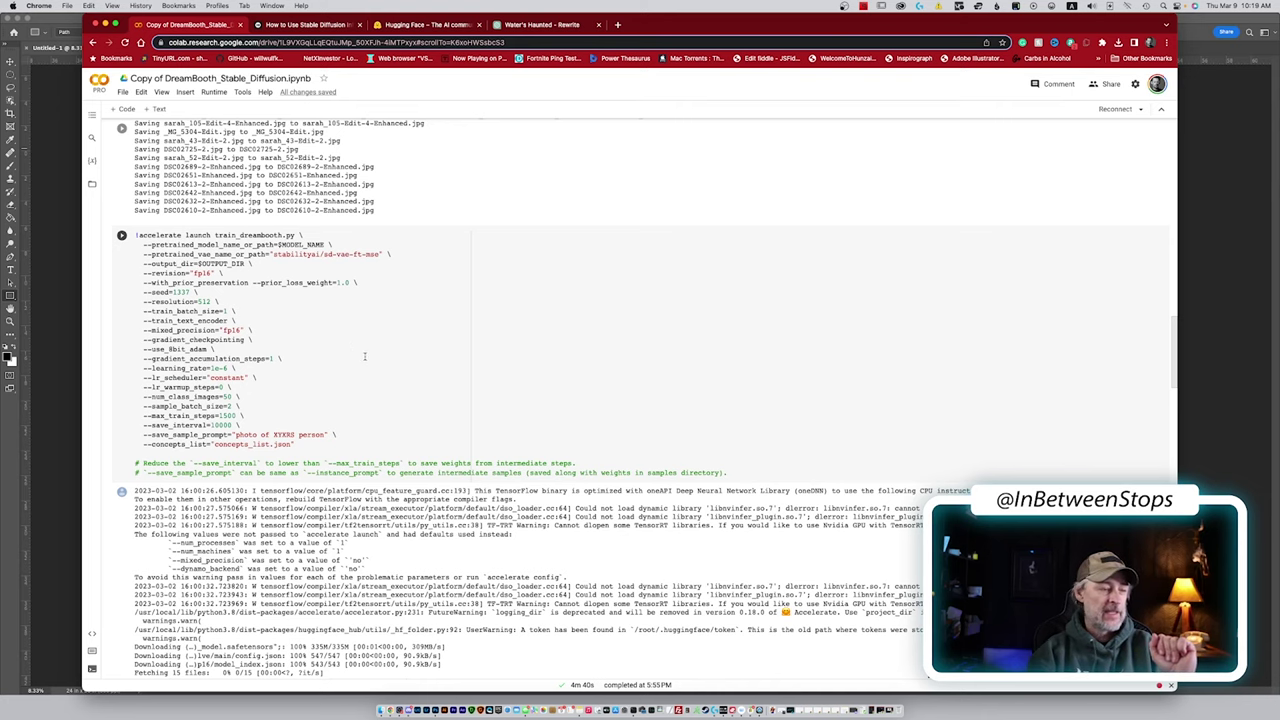
pyautogui.scroll(-15, 437, 400)
pyautogui.scroll(3, 436, 394)
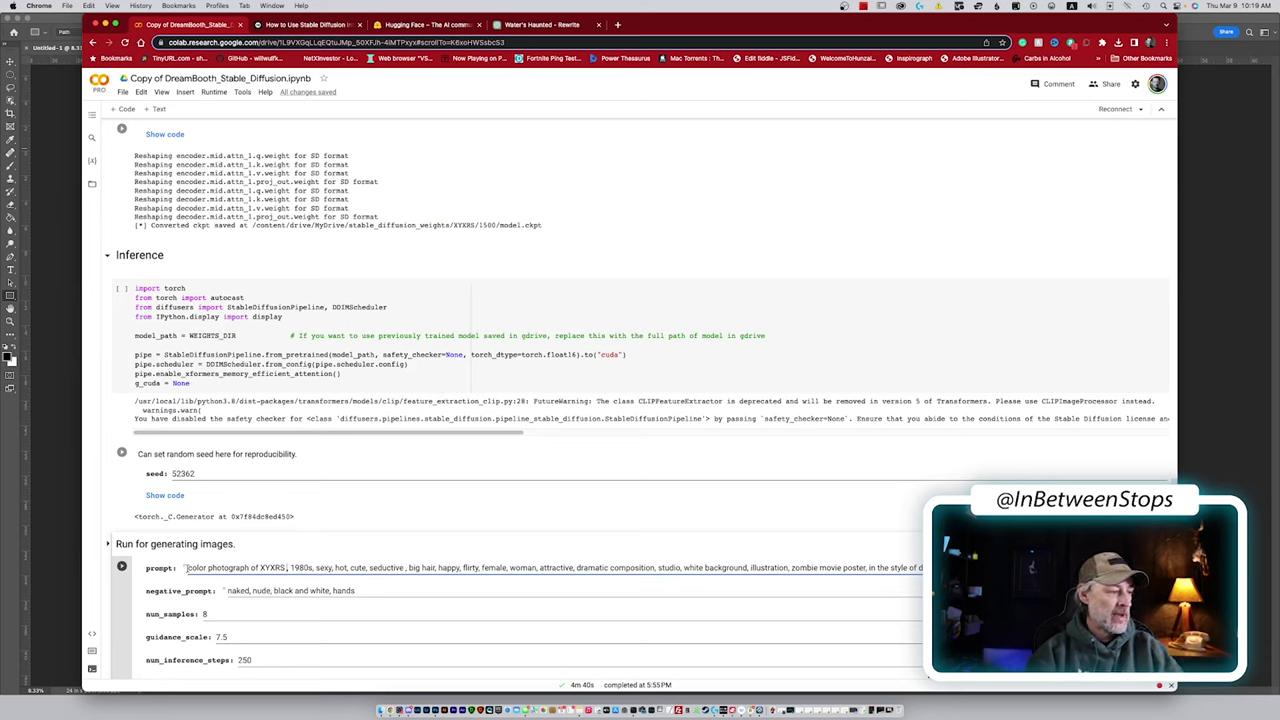
pyautogui.click(258, 568)
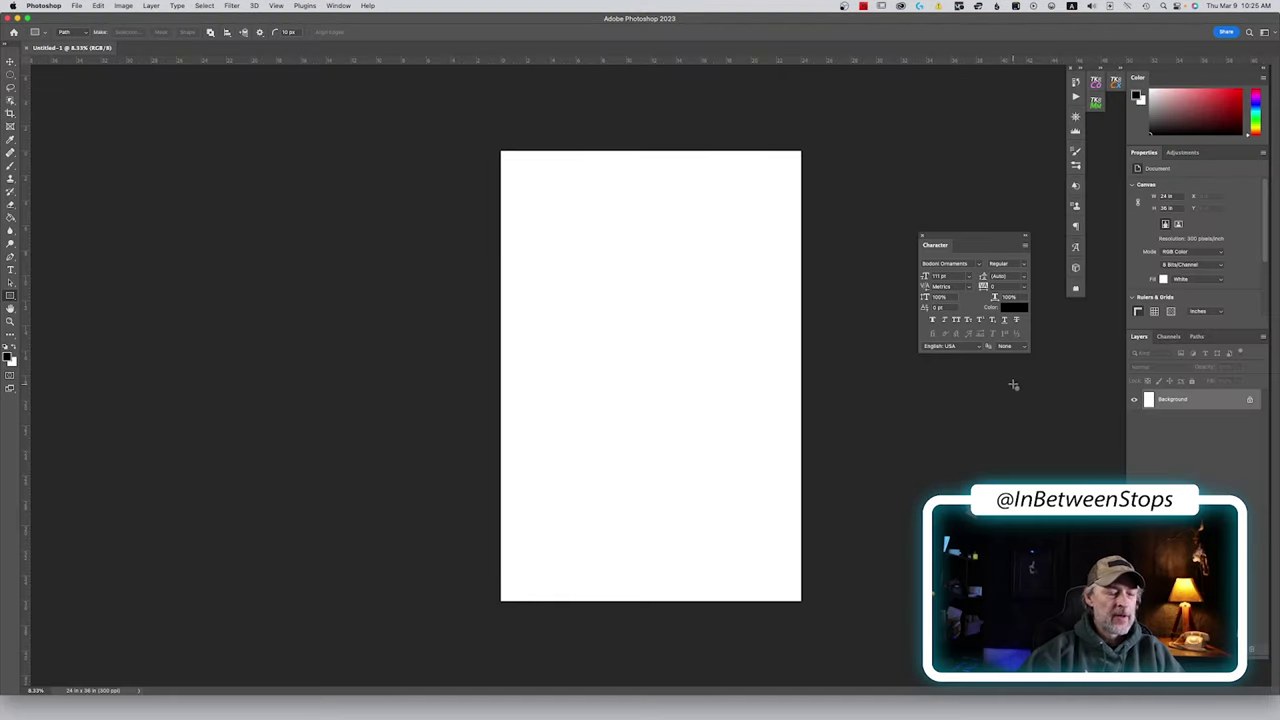
# Place the upscaled outpainted red-haired portrait PNG into the poster document
pyautogui.click(72, 6)
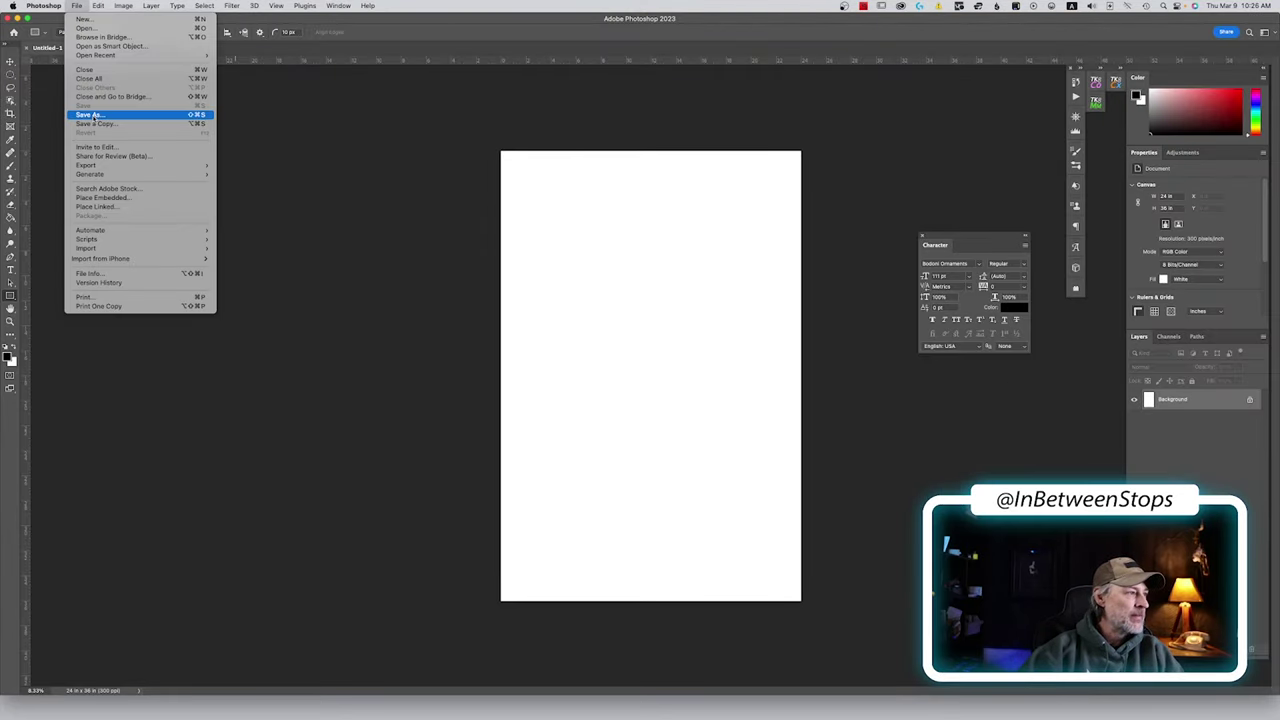
pyautogui.press('super+o')
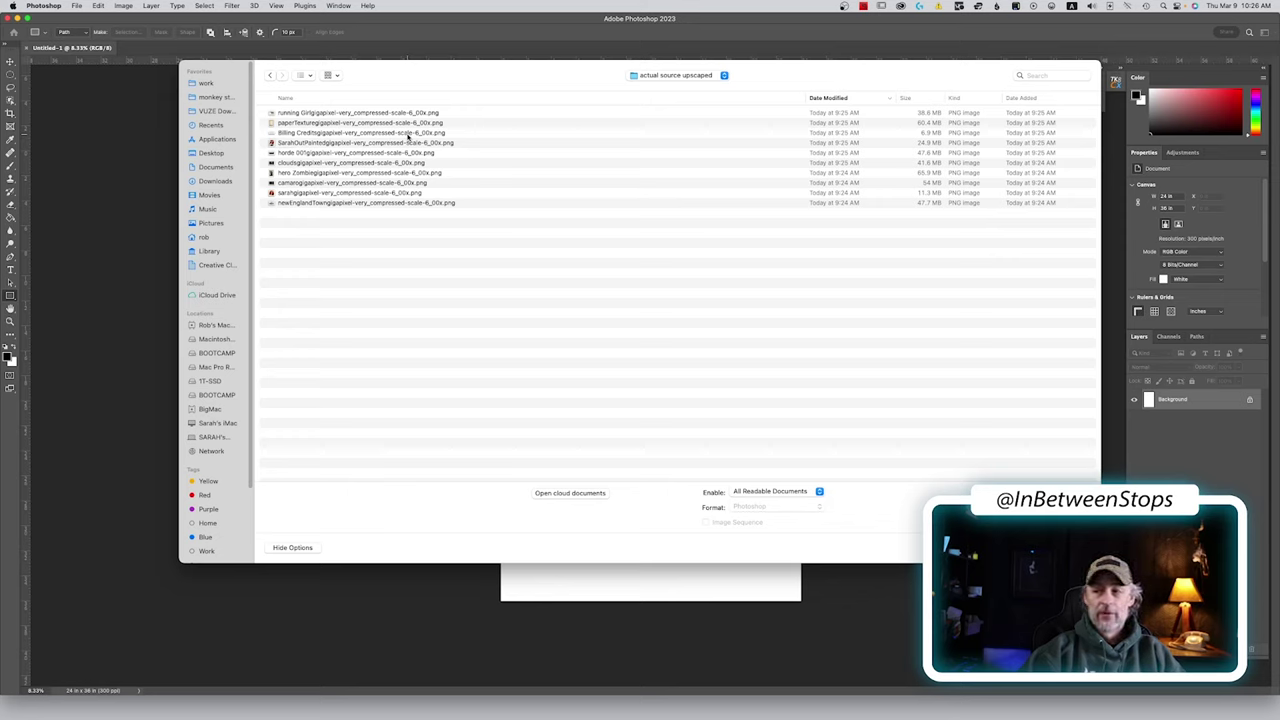
pyautogui.doubleClick(353, 143)
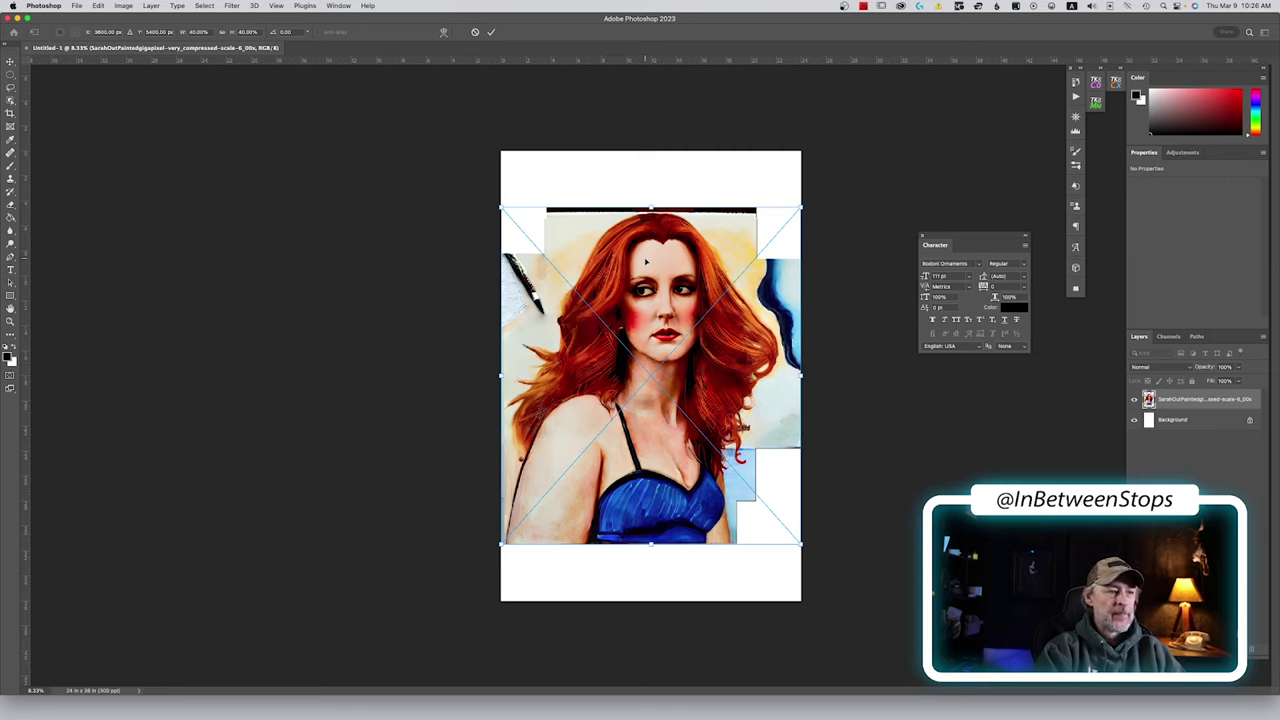
# Commit the placed portrait, select the woman with Object Selection, and add a layer mask
pyautogui.press('Return')
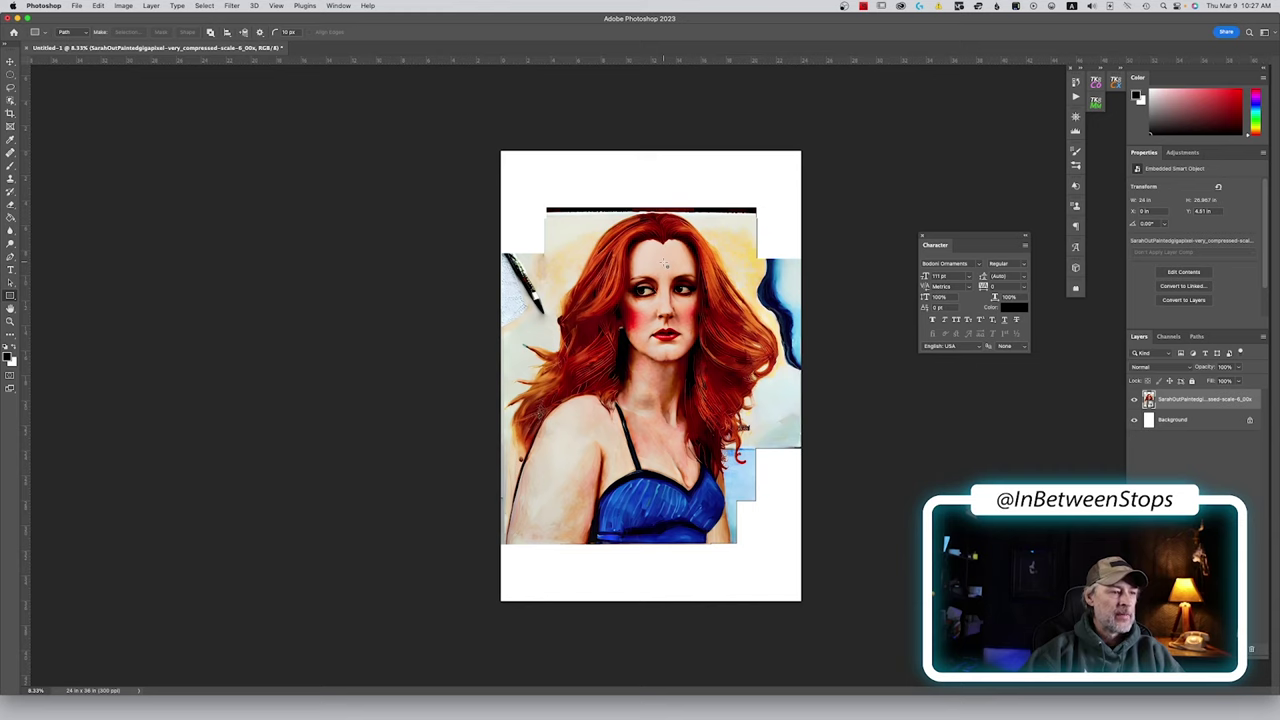
pyautogui.click(12, 104)
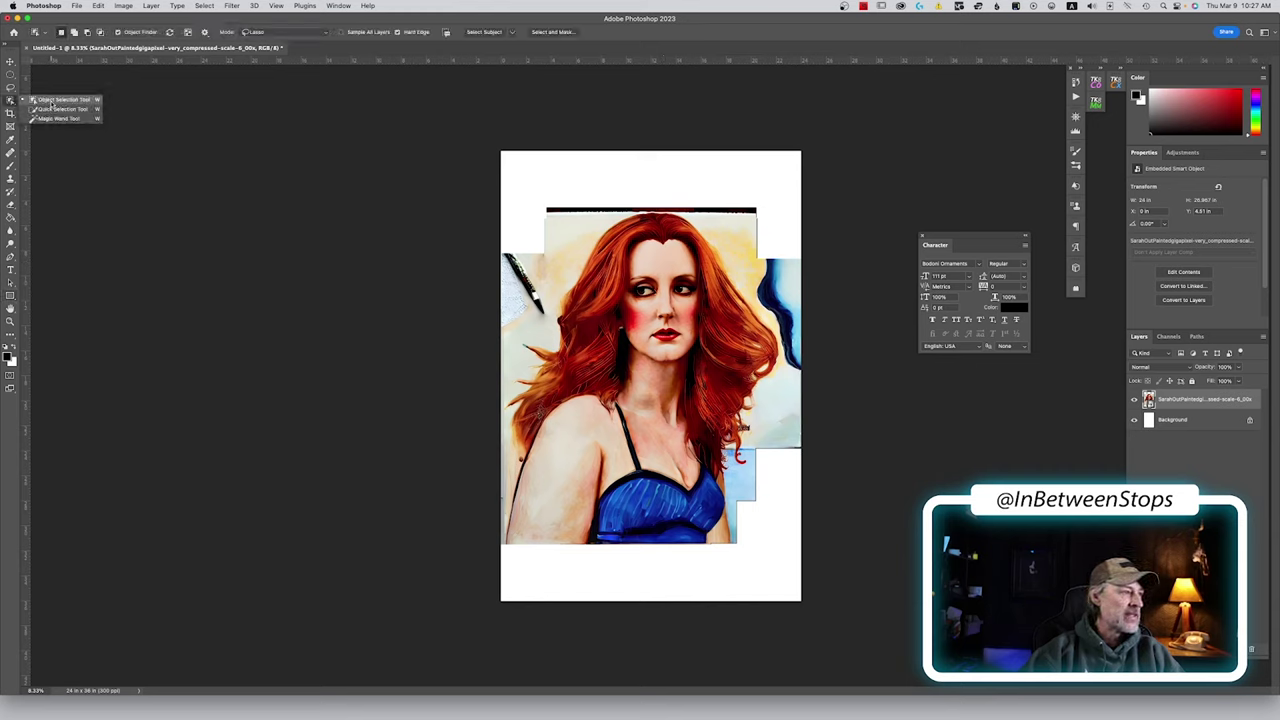
pyautogui.click(50, 101)
pyautogui.click(808, 346)
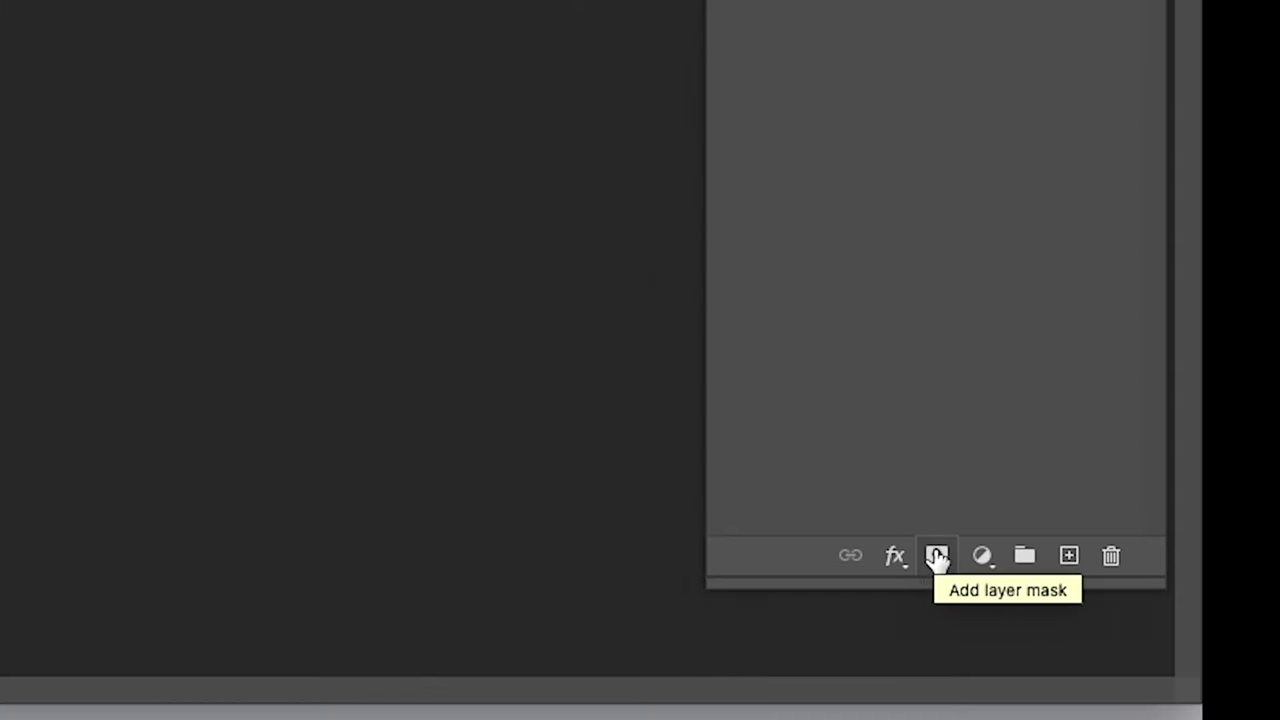
pyautogui.click(936, 558)
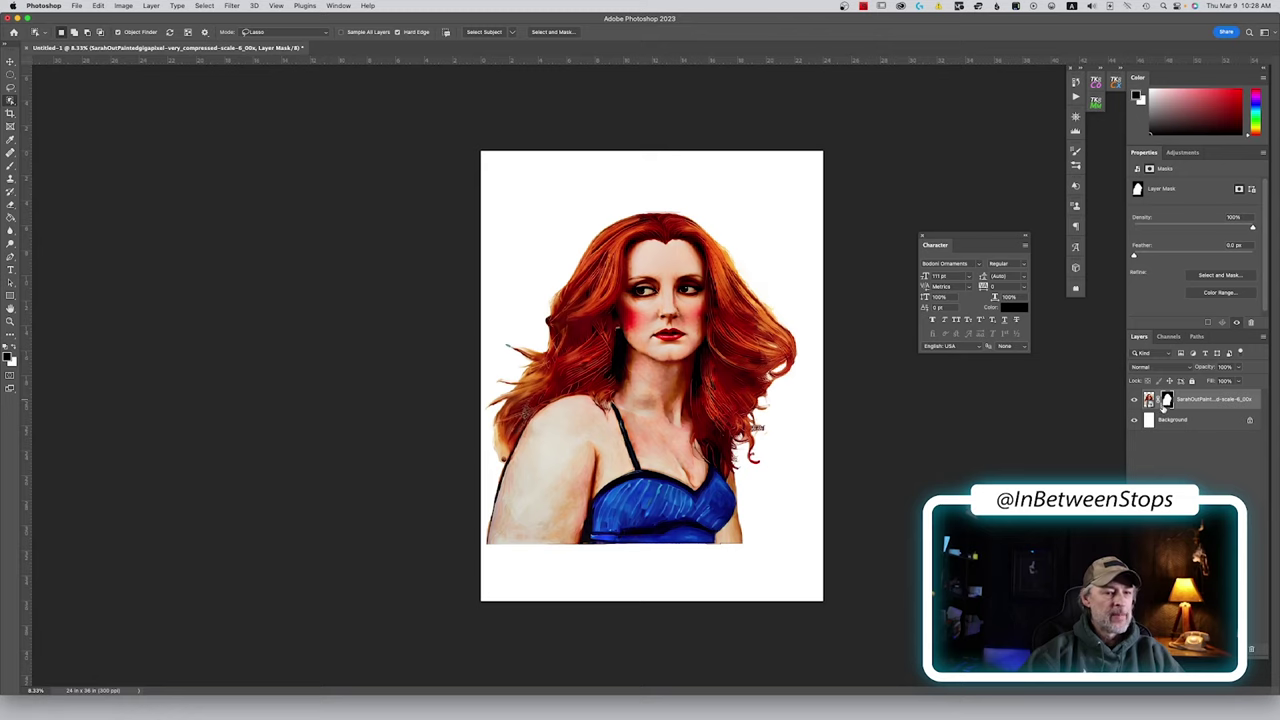
# Refine the portrait mask's hair edges in Select and Mask with Refine Hair
pyautogui.doubleClick(1169, 403)
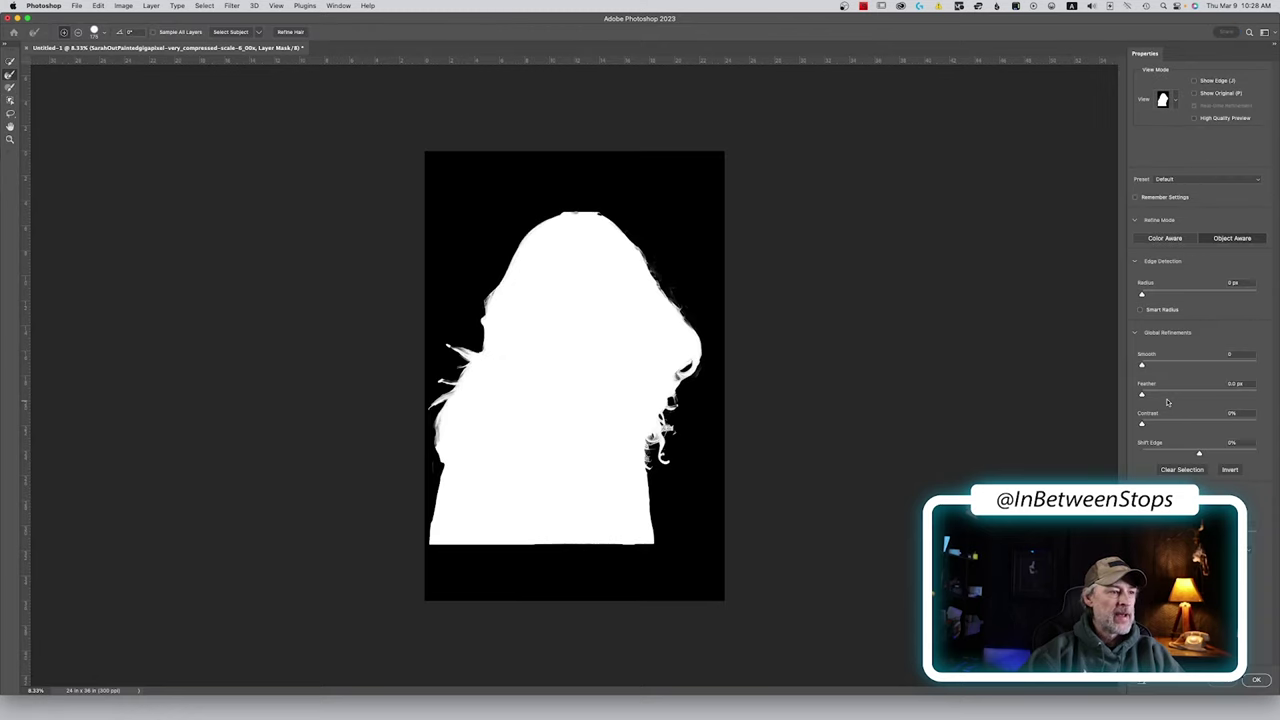
pyautogui.click(298, 33)
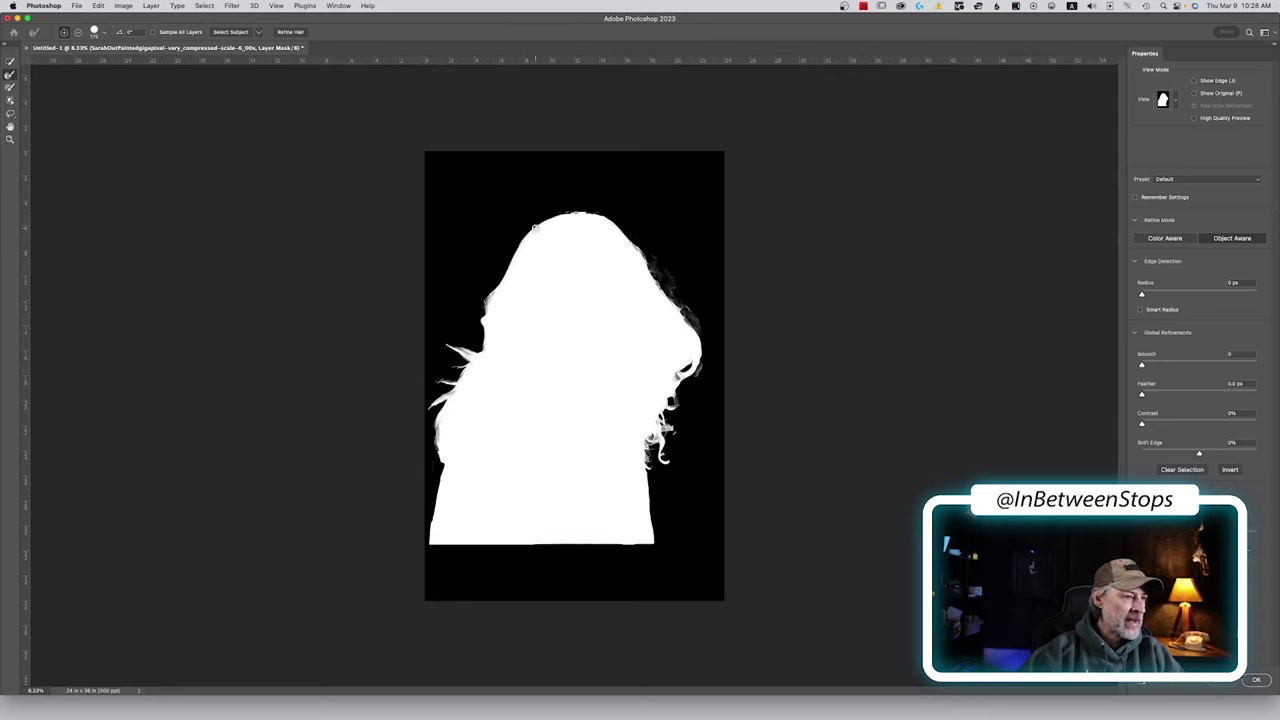
pyautogui.moveTo(531, 230); pyautogui.dragTo(470, 350)
pyautogui.moveTo(688, 373)
pyautogui.mouseDown()
pyautogui.moveTo(665, 467)
pyautogui.moveTo(646, 439)
pyautogui.moveTo(655, 548)
pyautogui.mouseUp()
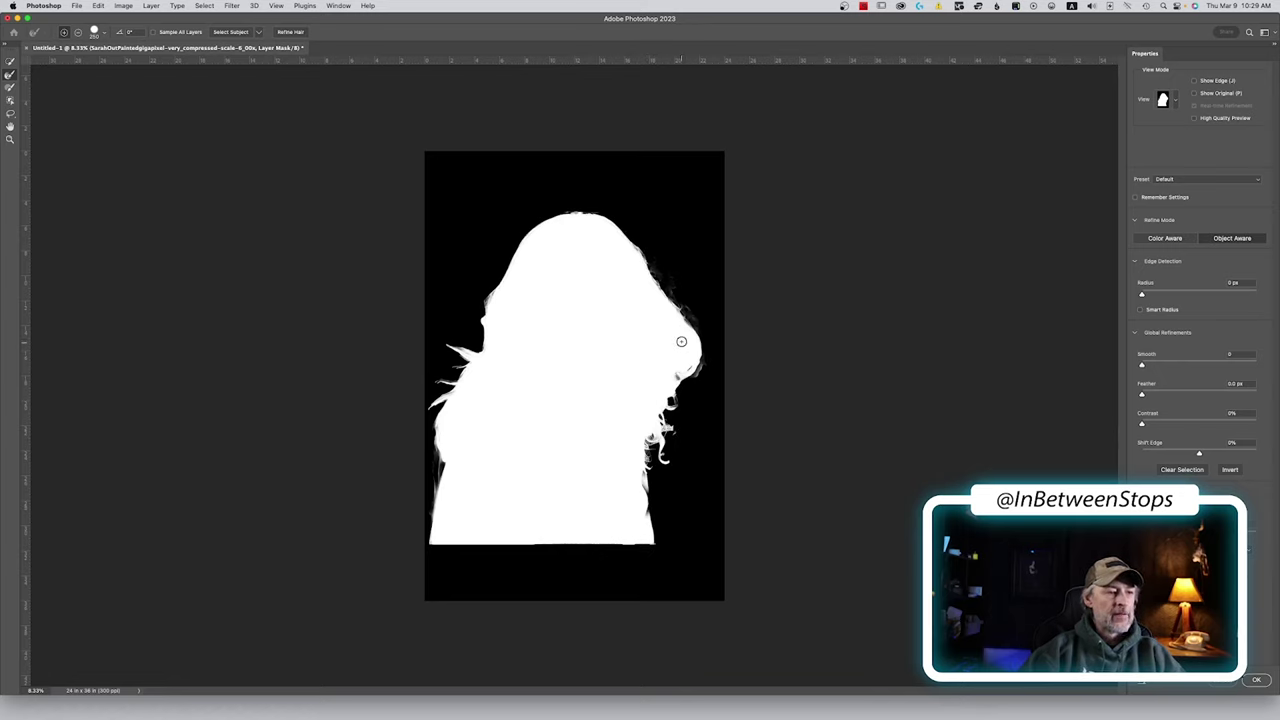
# Output the refinement to a New Layer with Layer Mask and create an empty group
pyautogui.click(1196, 551)
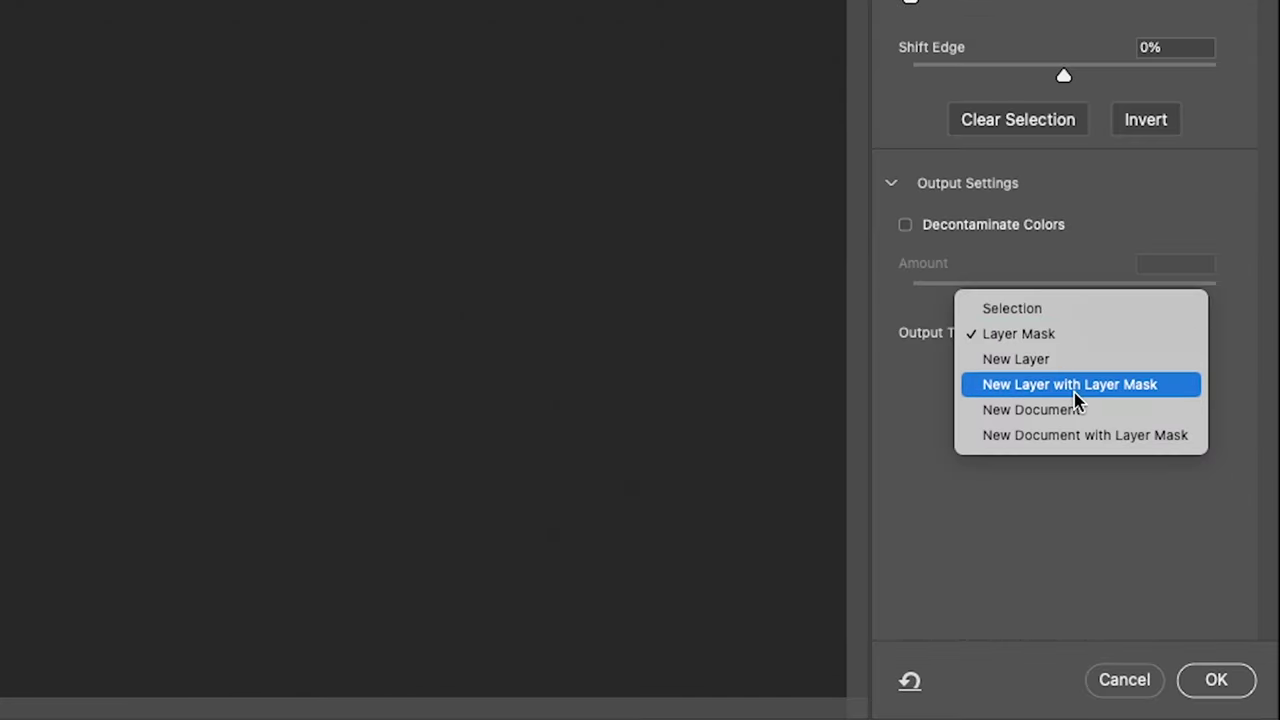
pyautogui.click(1072, 388)
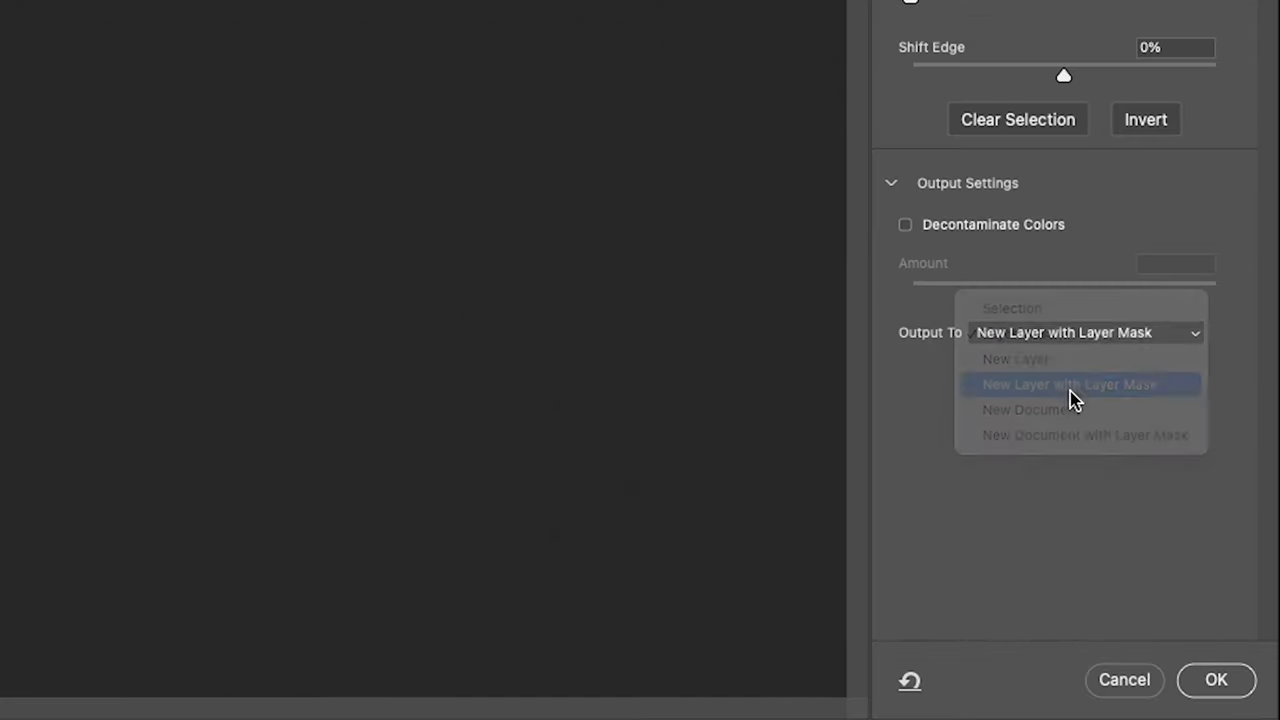
pyautogui.click(1218, 682)
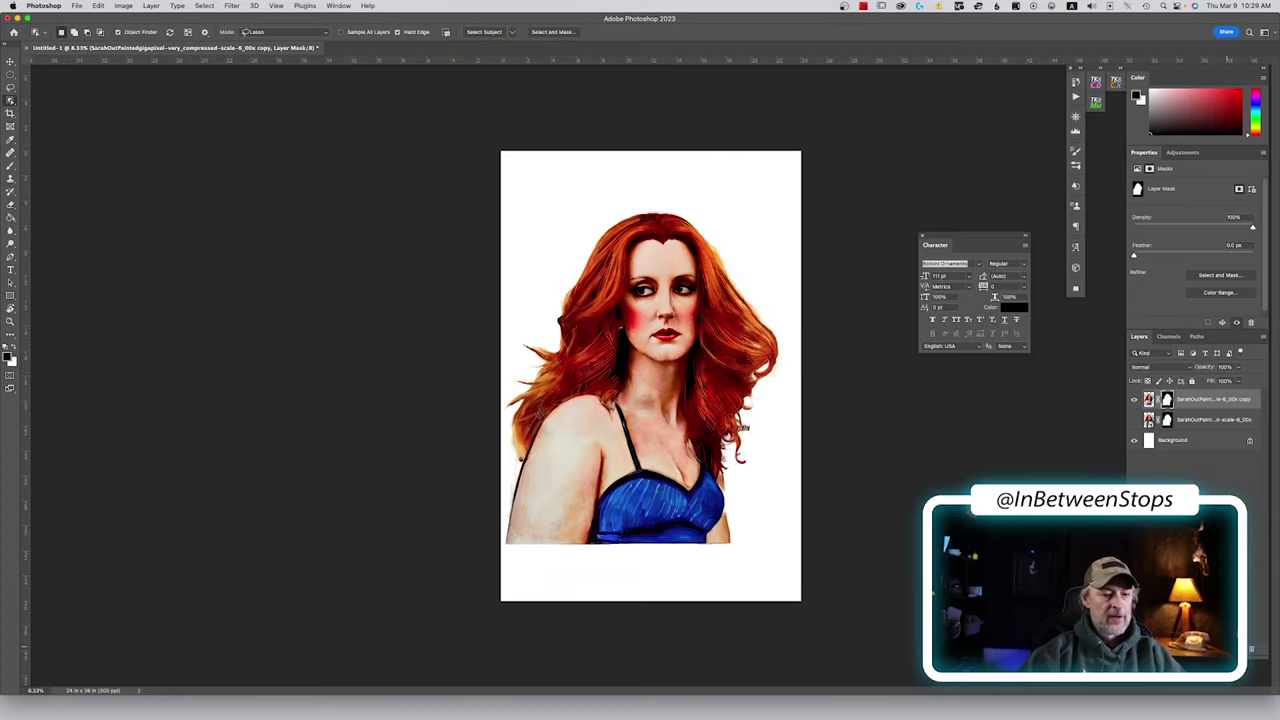
pyautogui.press('super+g')
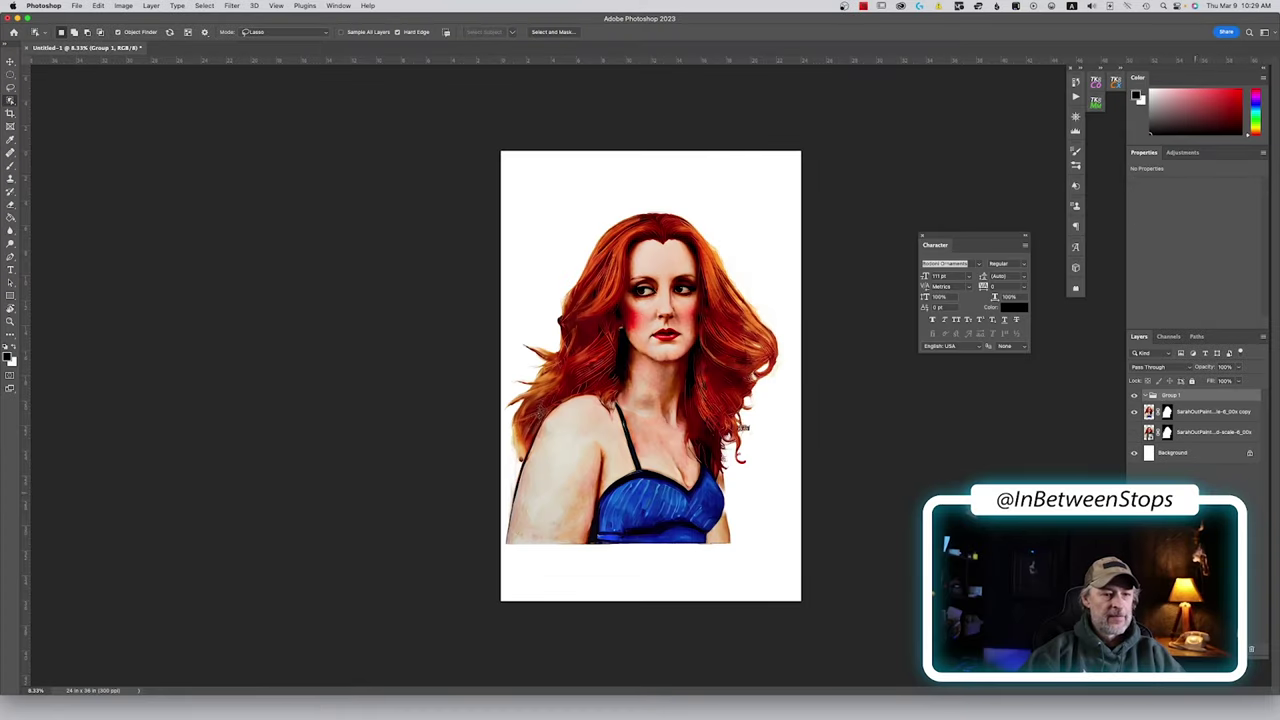
# Rename the new group 'junk', move the original portrait into it, and collapse it
pyautogui.doubleClick(1172, 396)
pyautogui.write('Hair')
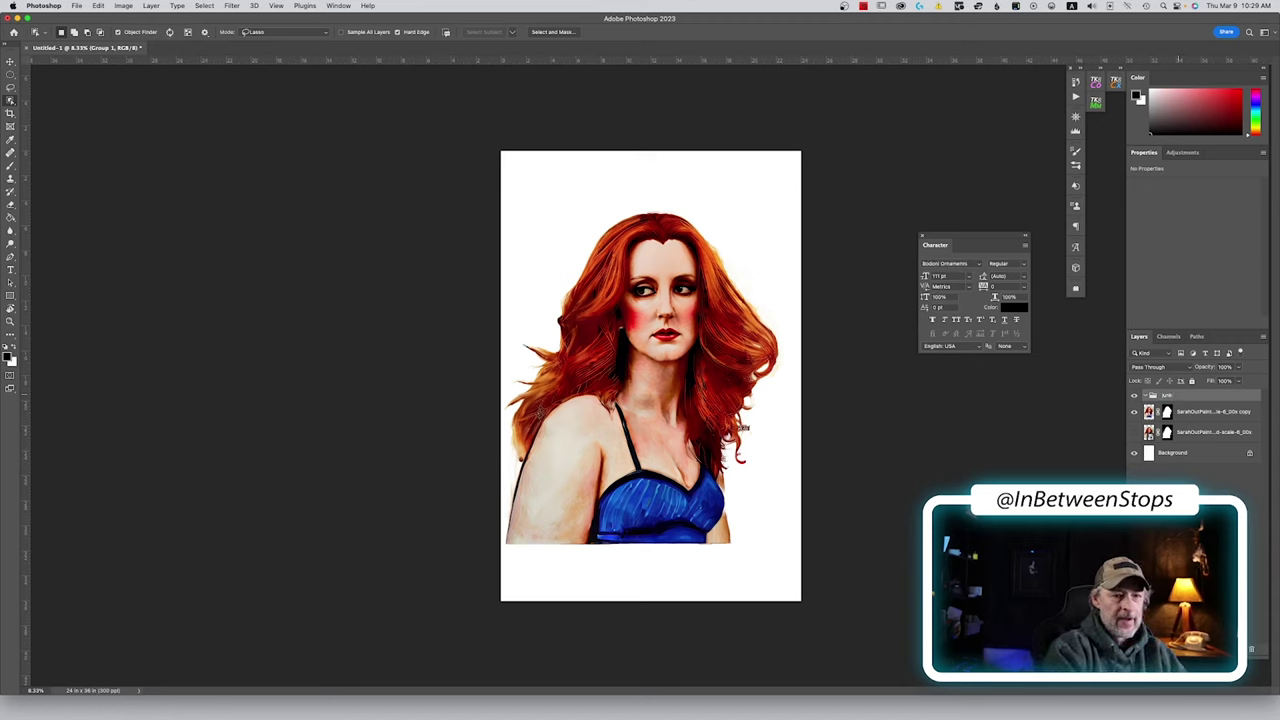
pyautogui.press('Return')
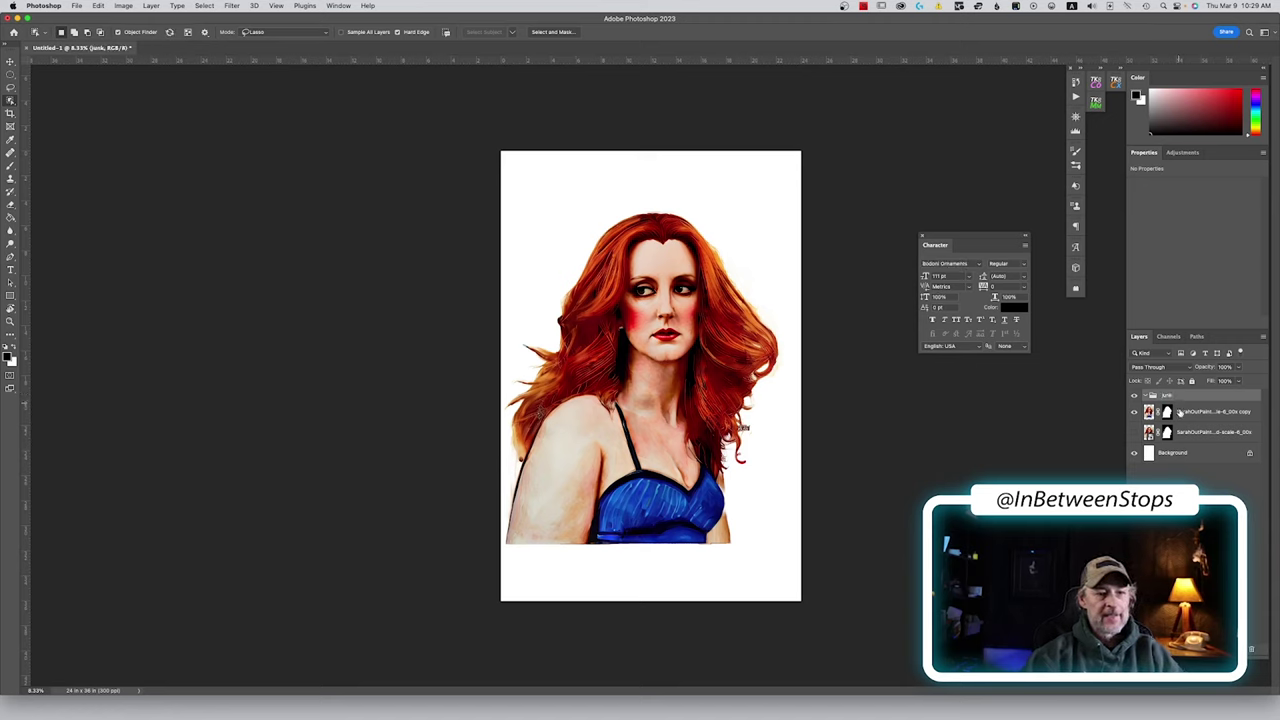
pyautogui.moveTo(1200, 432); pyautogui.dragTo(1148, 437)
pyautogui.click(1145, 437)
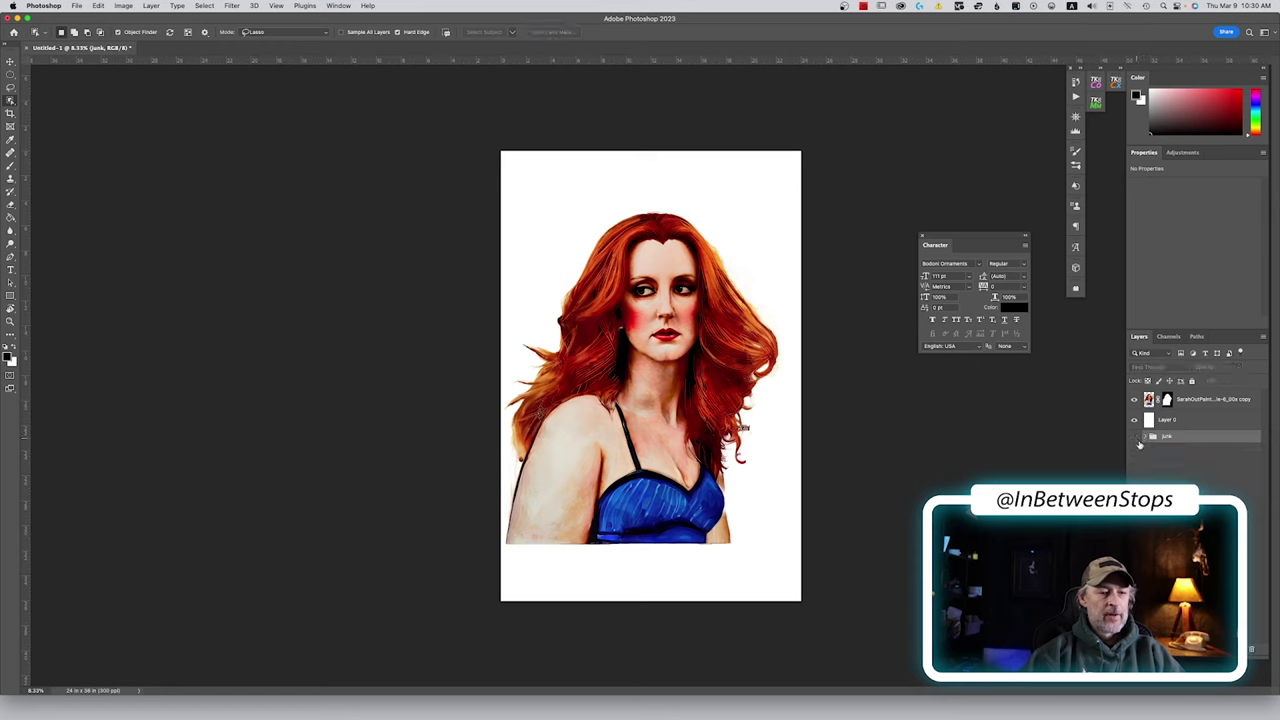
pyautogui.press('v')
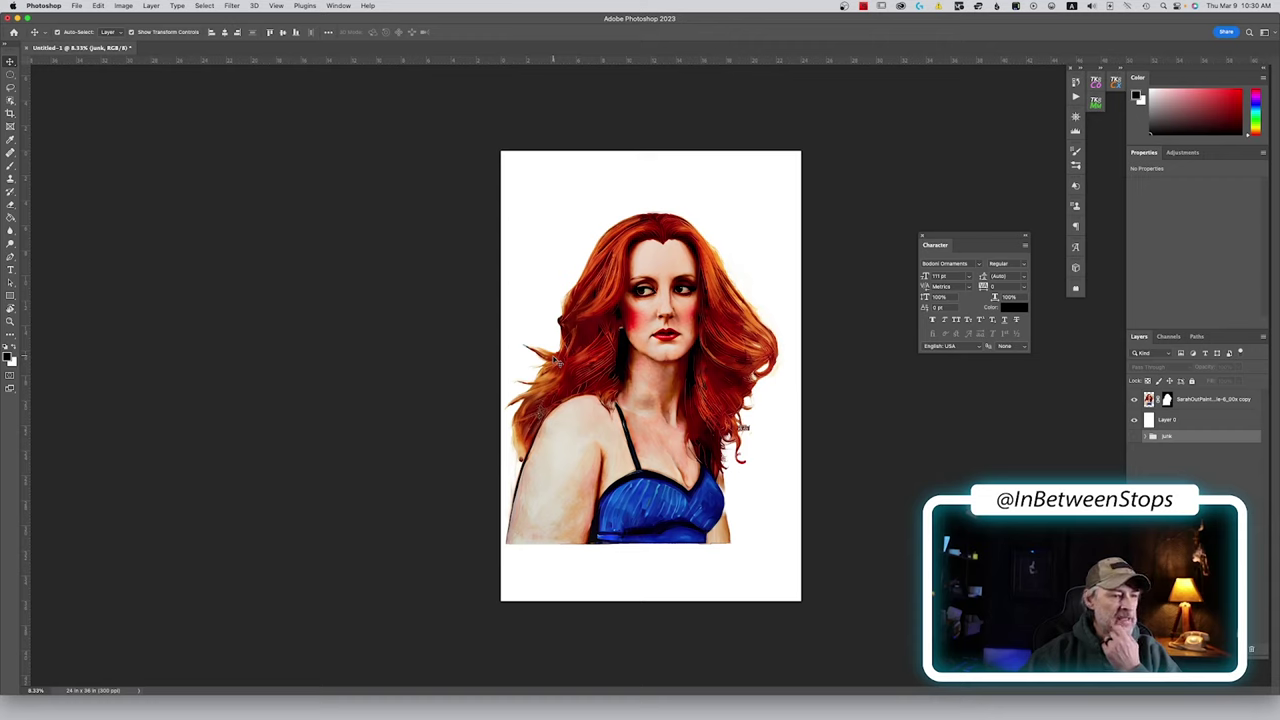
pyautogui.click(1166, 399)
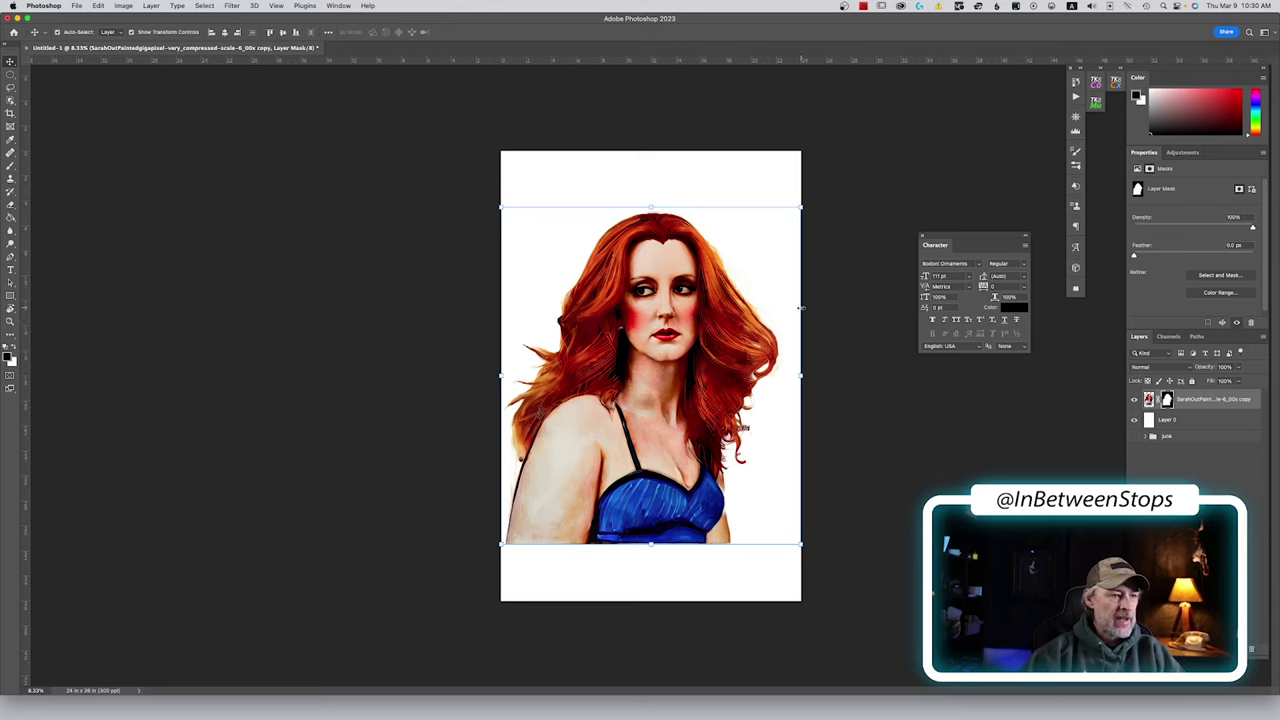
# Select the Brush, undo a test mask stroke, and lower brush hardness to 14%
pyautogui.press('b')
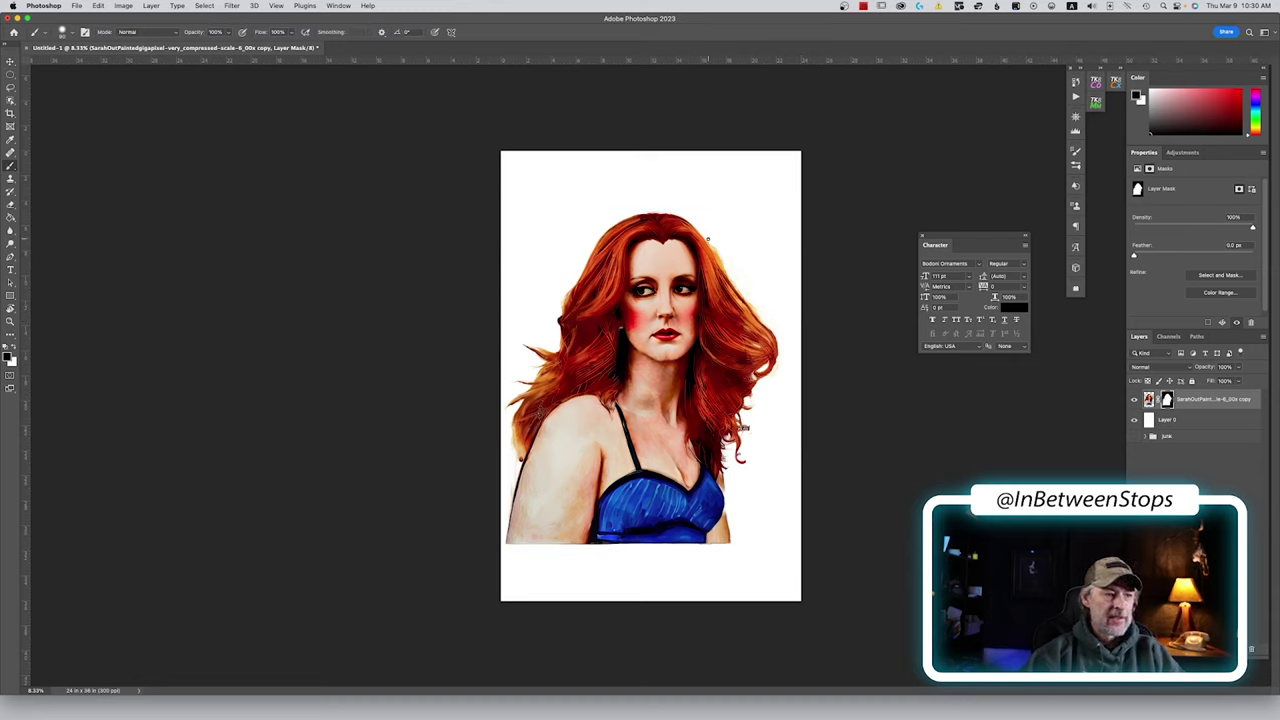
pyautogui.moveTo(716, 252); pyautogui.dragTo(720, 305)
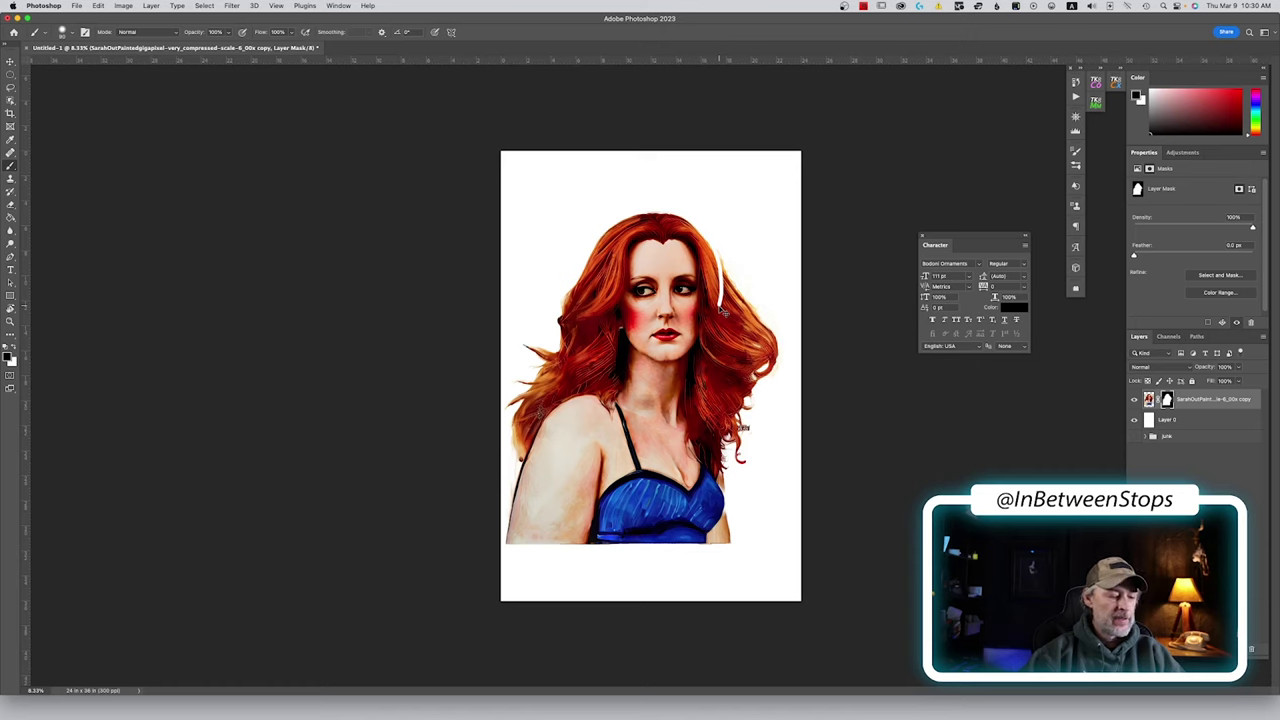
pyautogui.press('super+z')
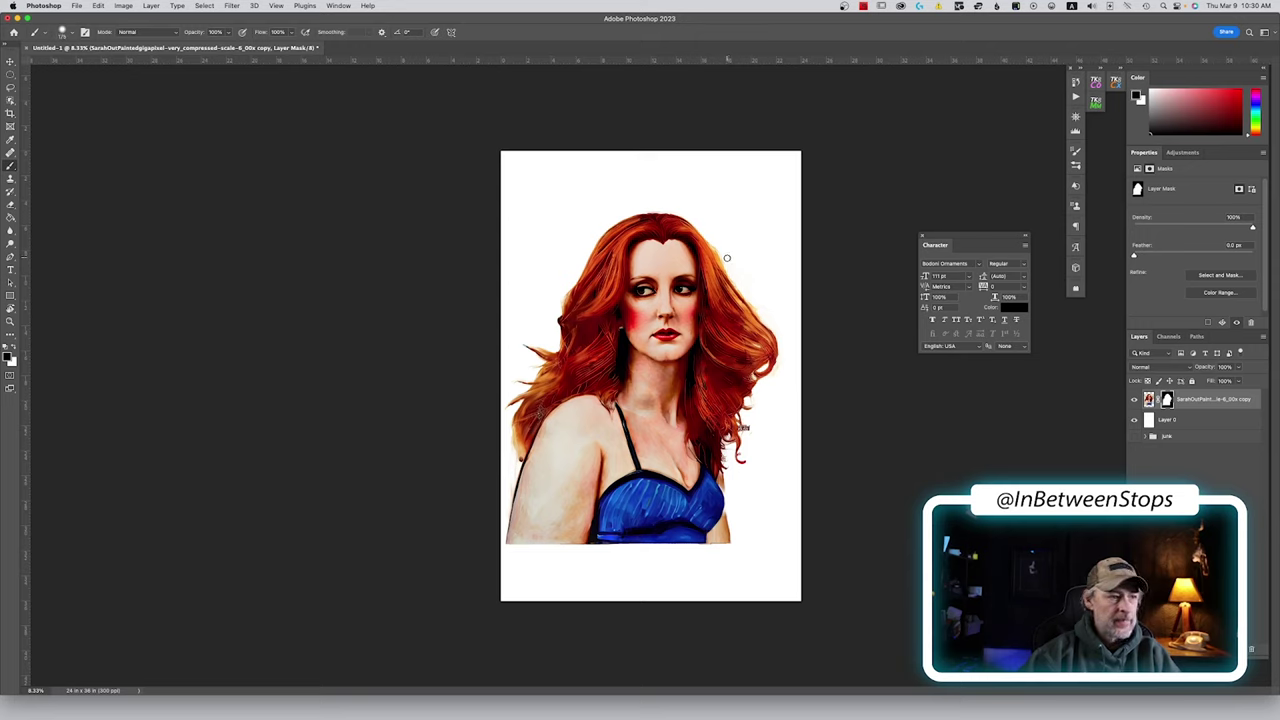
pyautogui.click(74, 34)
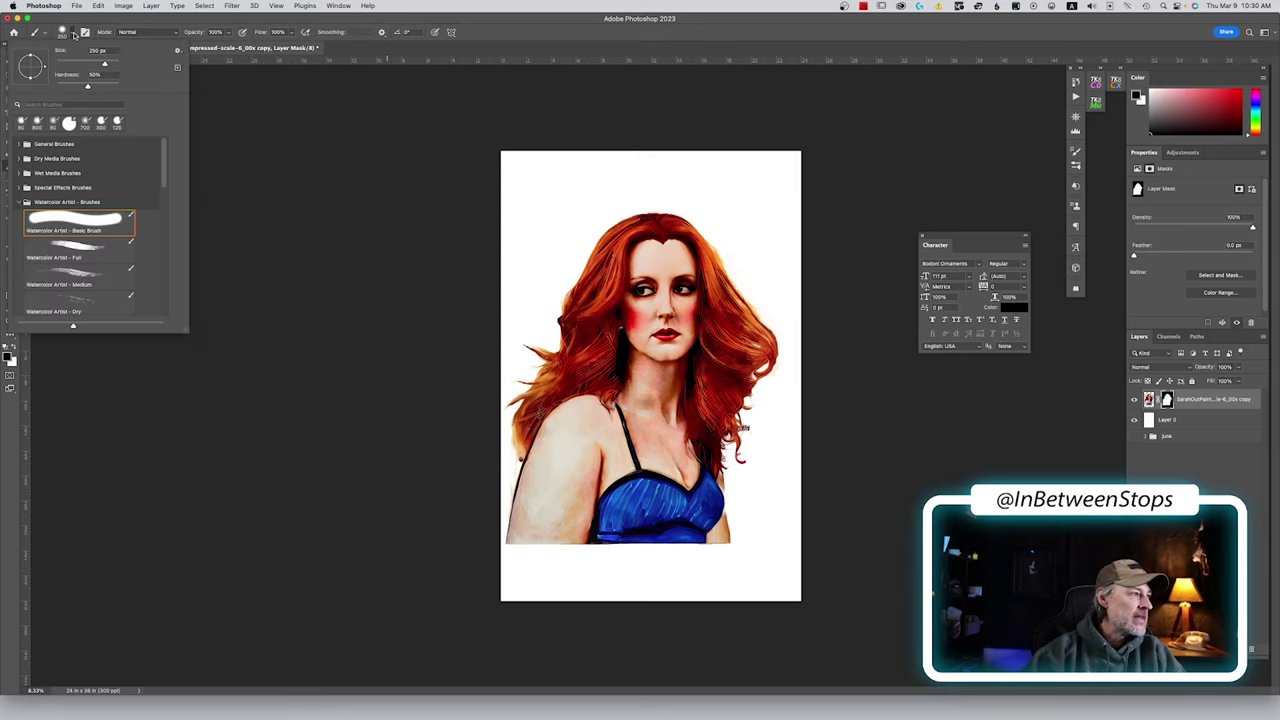
pyautogui.moveTo(87, 89); pyautogui.dragTo(54, 85)
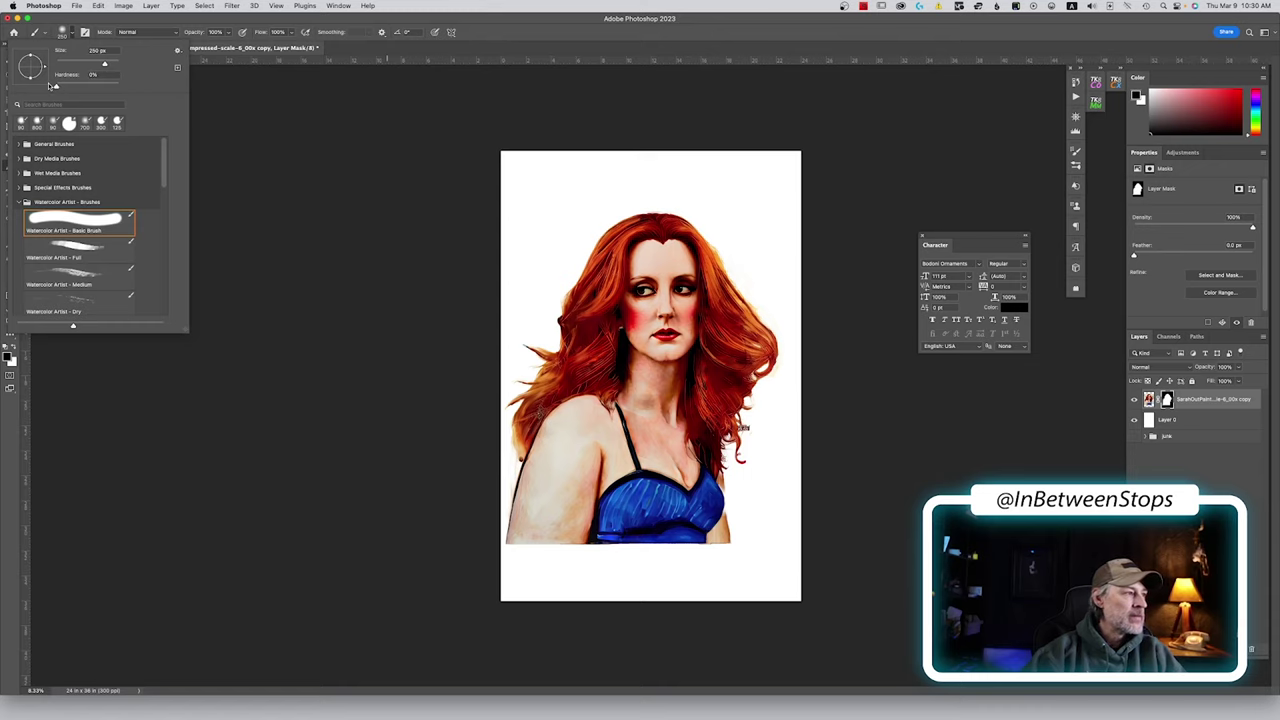
pyautogui.click(188, 22)
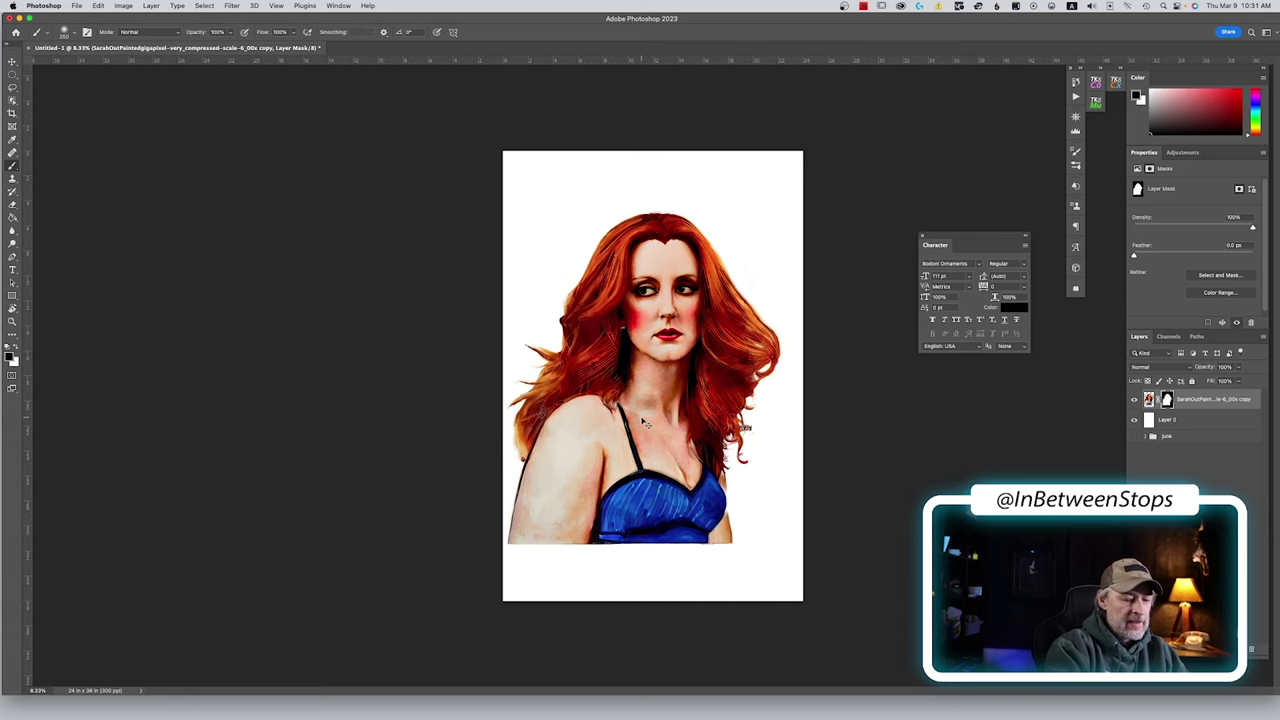
# Set the brush's Shape Dynamics Size Jitter control to Pen Pressure
pyautogui.scroll(3, 643, 421)
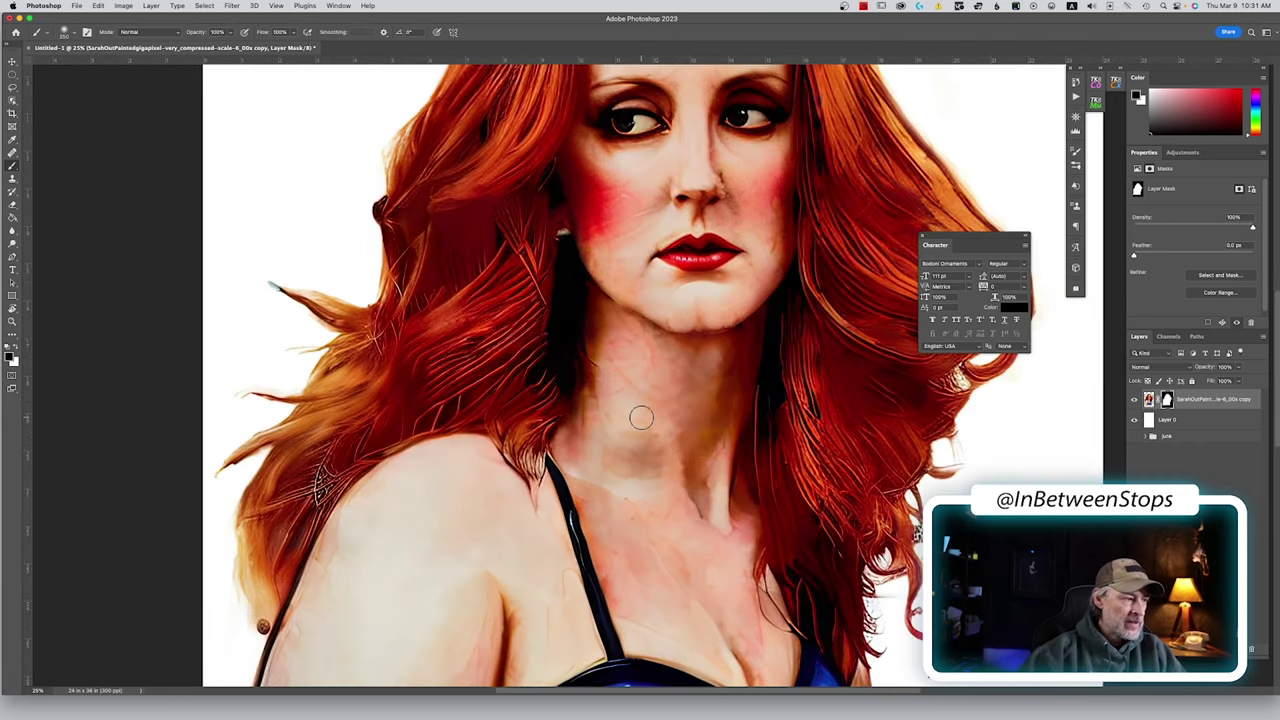
pyautogui.moveTo(312, 367); pyautogui.dragTo(478, 375)
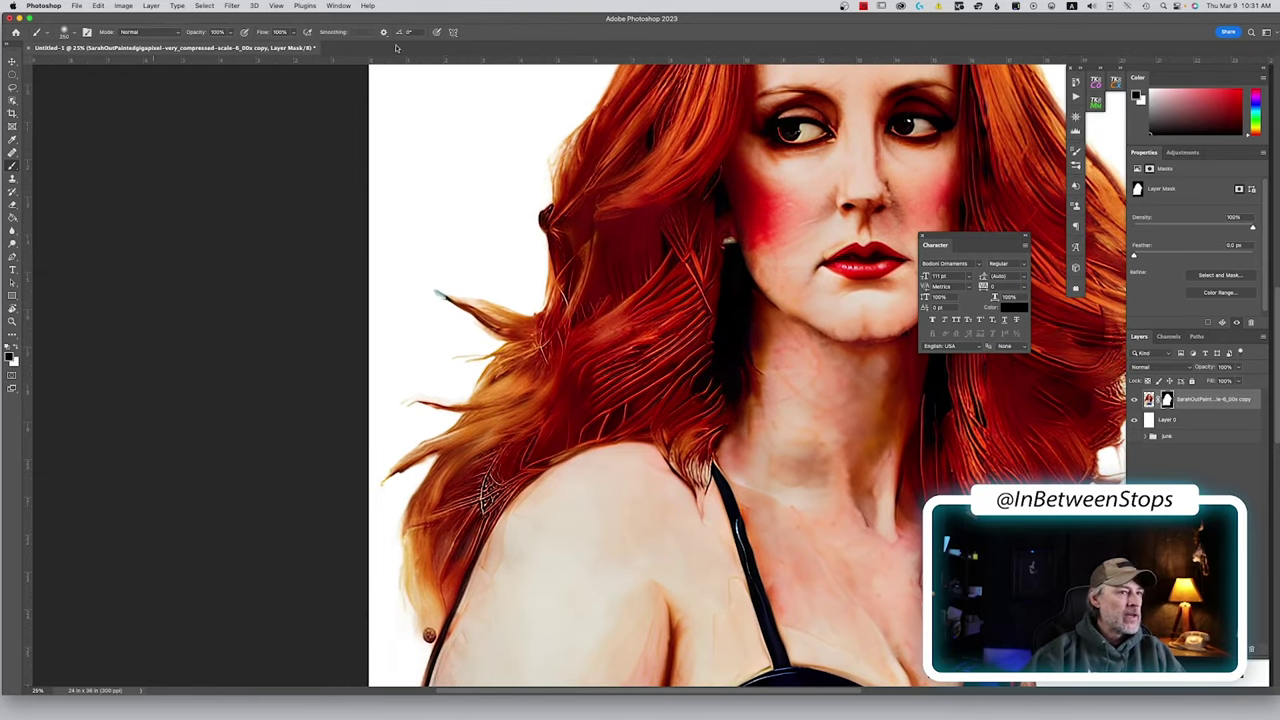
pyautogui.click(1076, 150)
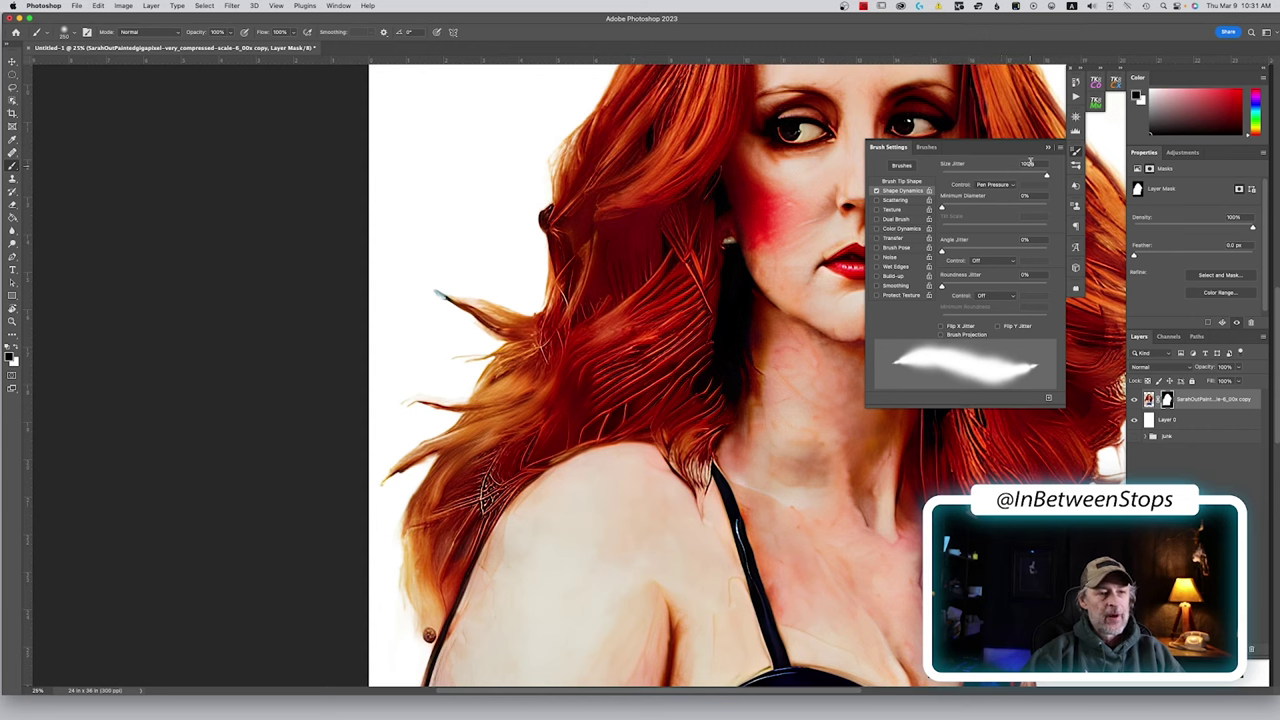
pyautogui.click(1006, 185)
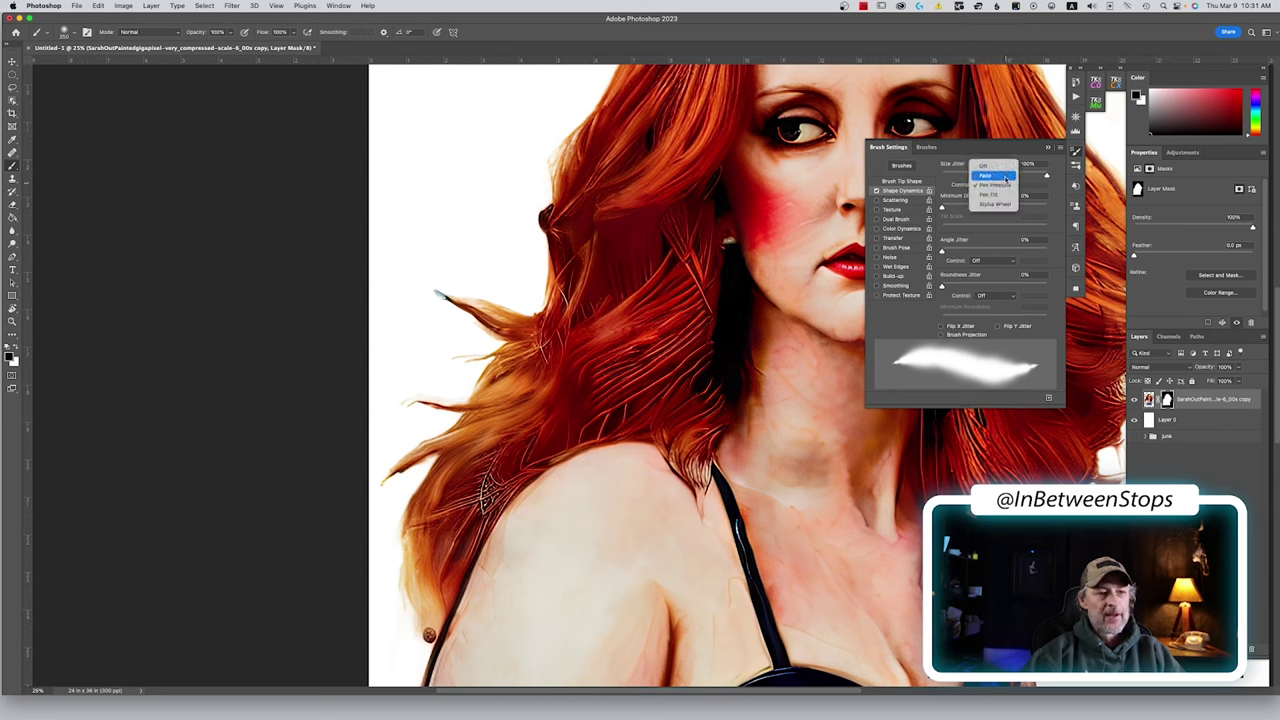
pyautogui.click(1006, 176)
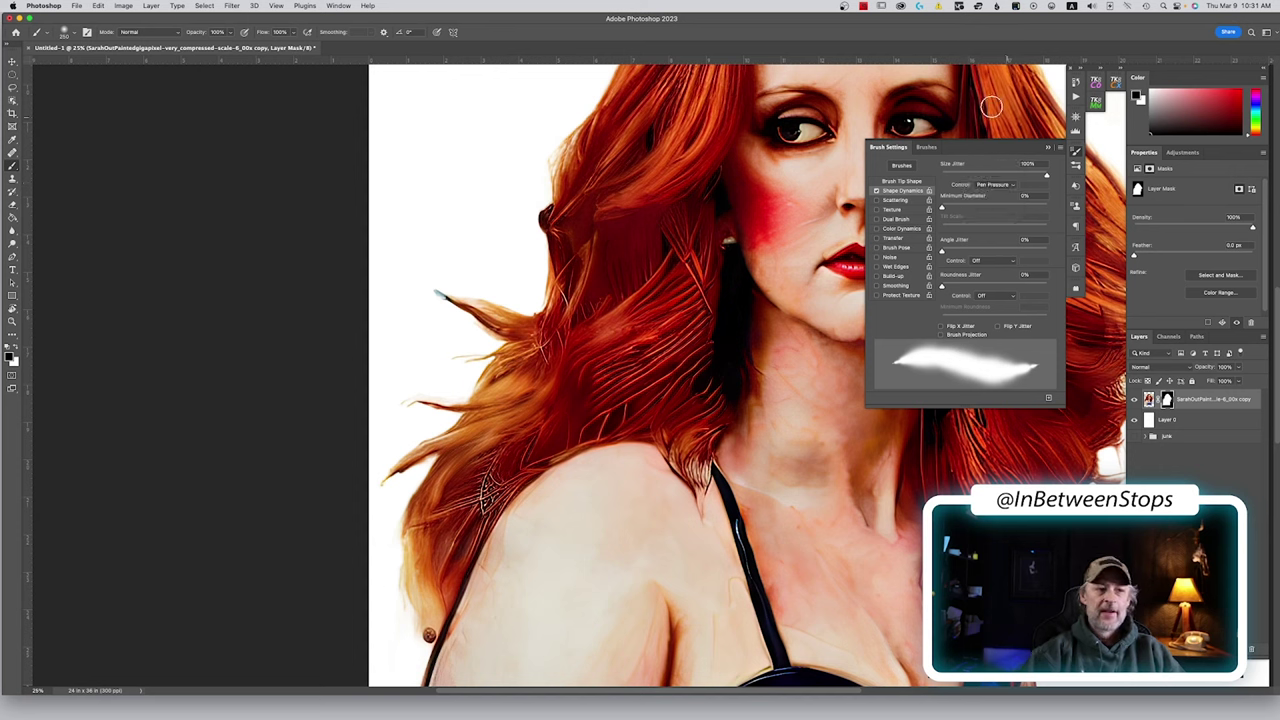
pyautogui.click(1047, 147)
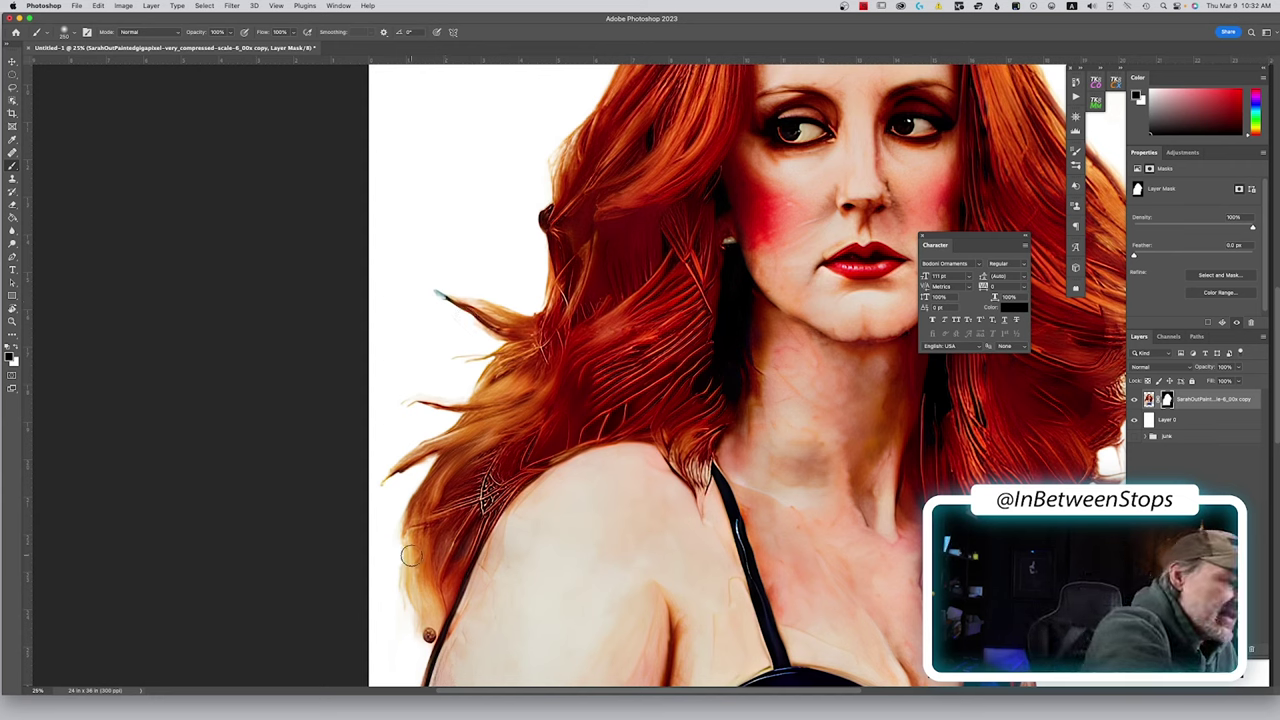
# Raise the brush hardness to 65% in the Brush Preset picker
pyautogui.click(65, 32)
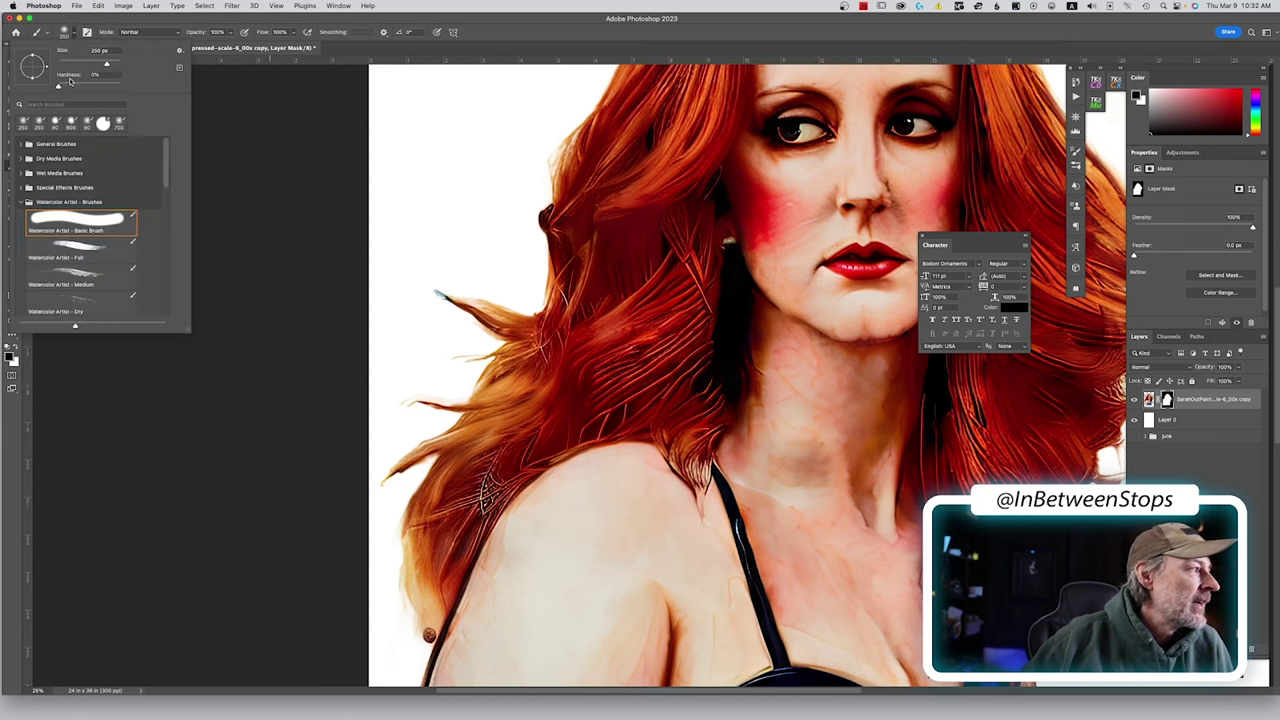
pyautogui.moveTo(59, 86); pyautogui.dragTo(98, 87)
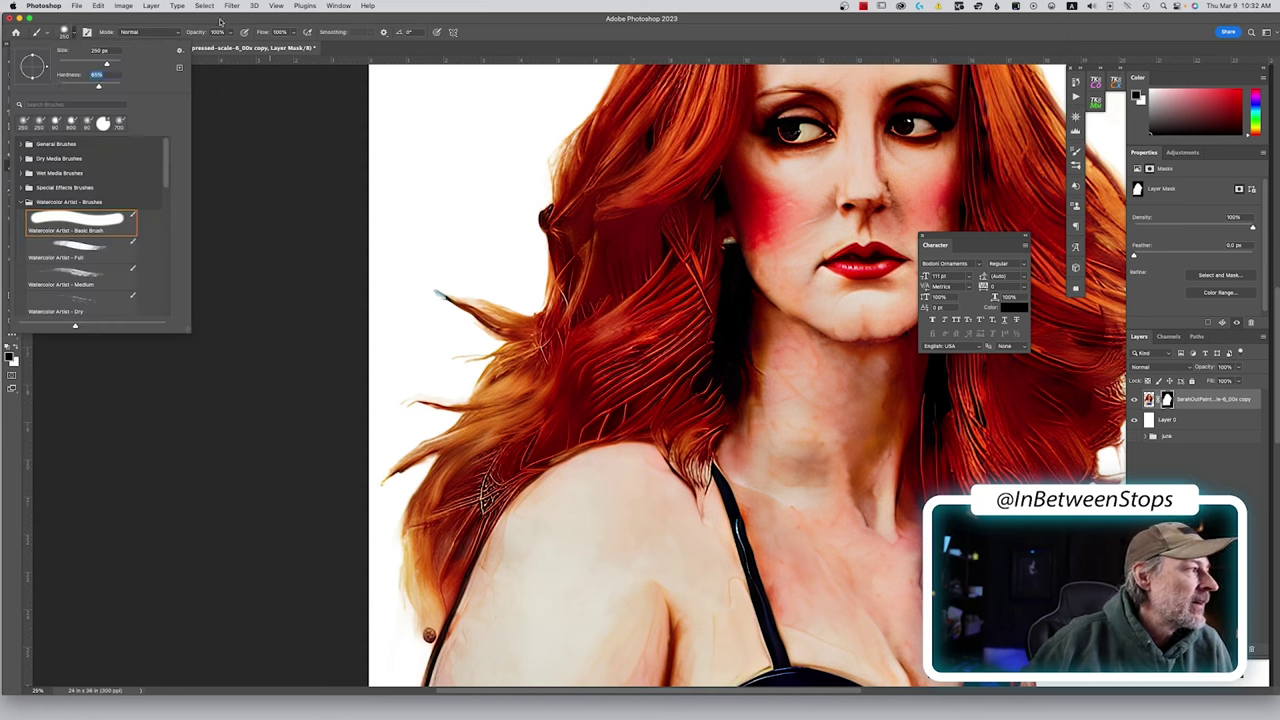
pyautogui.click(257, 22)
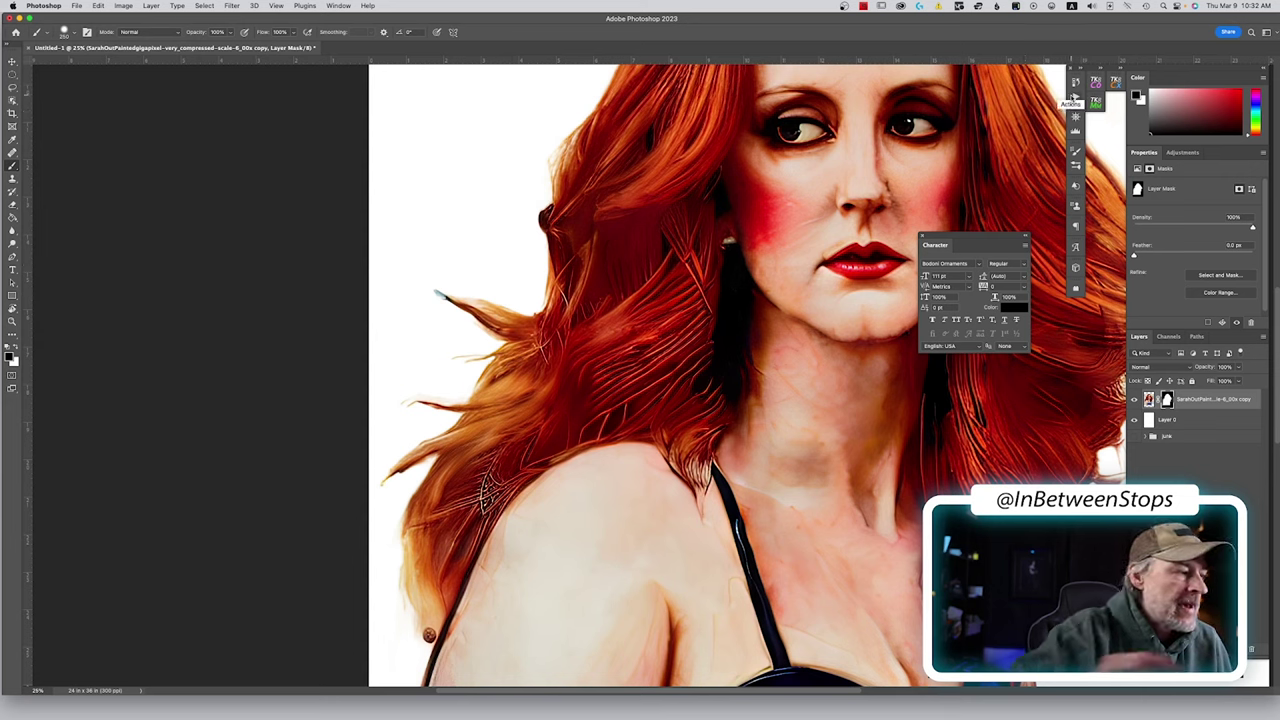
# Paint on the layer mask to remove stray hair strands along the portrait's left edge
pyautogui.press('F5')
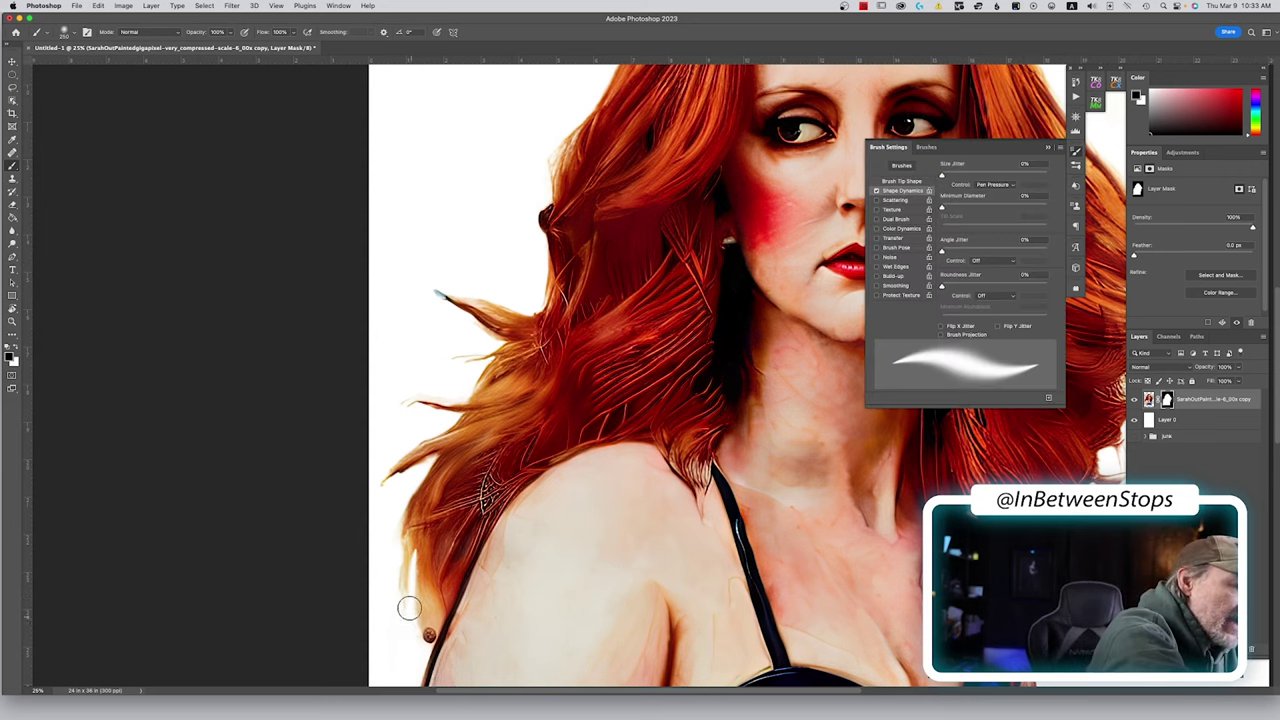
pyautogui.moveTo(421, 618)
pyautogui.mouseDown()
pyautogui.moveTo(432, 640)
pyautogui.moveTo(424, 597)
pyautogui.moveTo(400, 569)
pyautogui.moveTo(405, 545)
pyautogui.moveTo(397, 577)
pyautogui.moveTo(413, 478)
pyautogui.moveTo(394, 481)
pyautogui.moveTo(420, 458)
pyautogui.mouseUp()
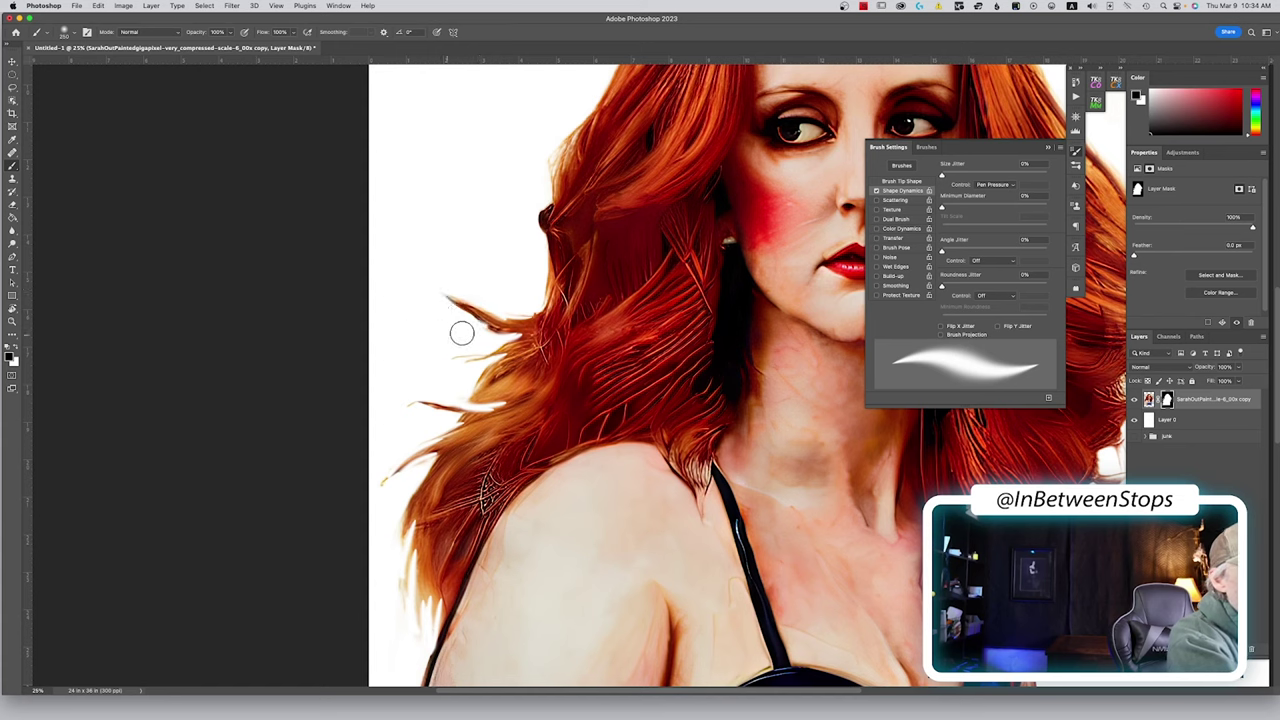
pyautogui.moveTo(410, 405); pyautogui.dragTo(490, 409)
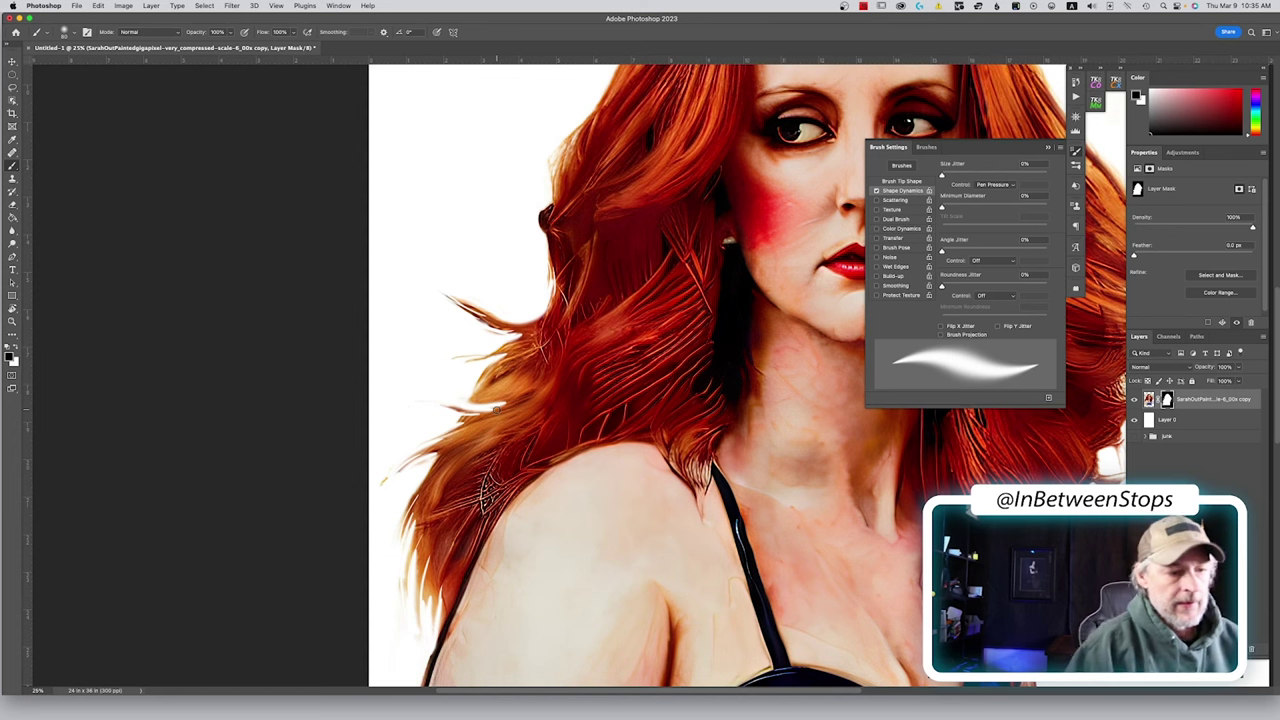
# Zoom out to the whole poster and turn off the brush's Shape Dynamics
pyautogui.press('super+0')
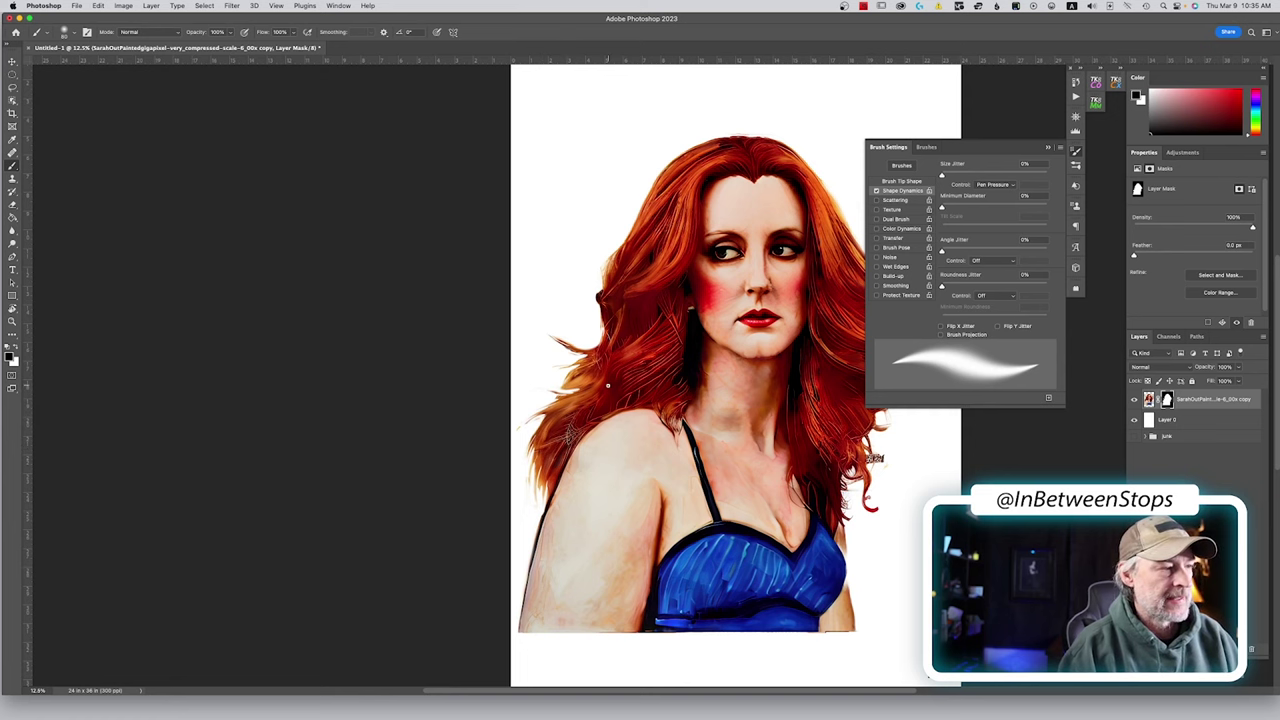
pyautogui.moveTo(607, 385); pyautogui.dragTo(427, 388)
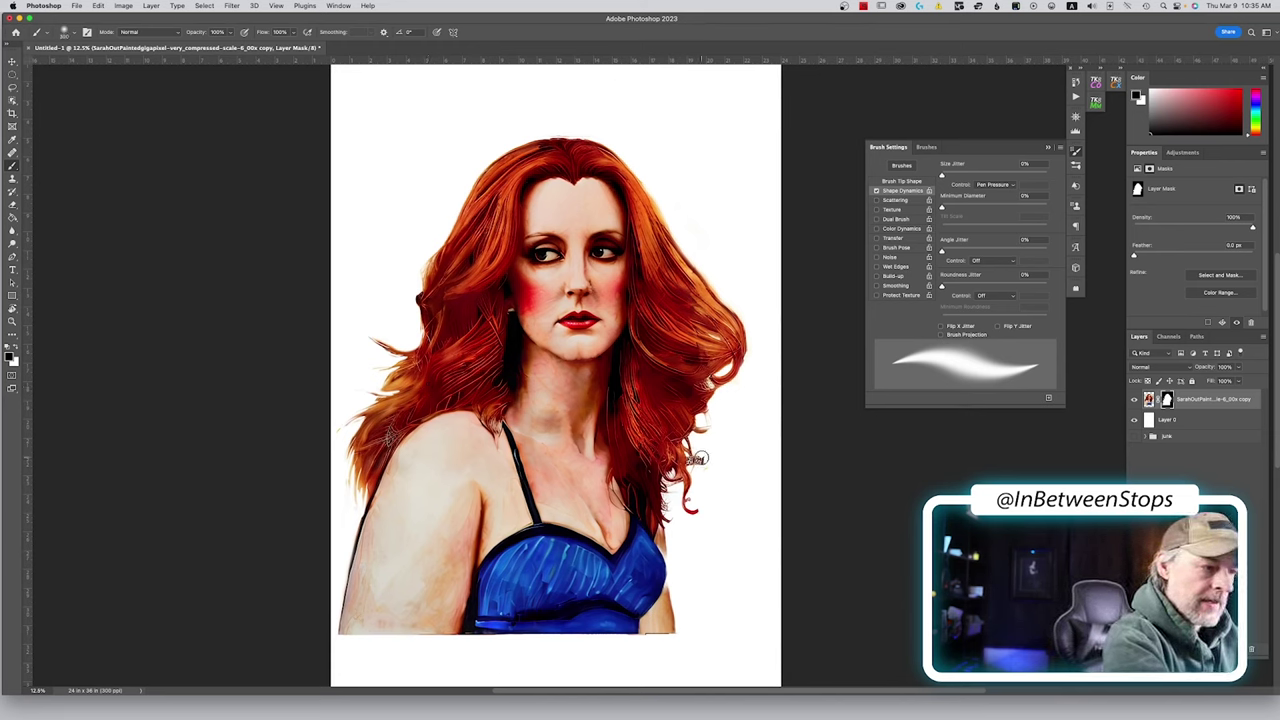
pyautogui.click(875, 191)
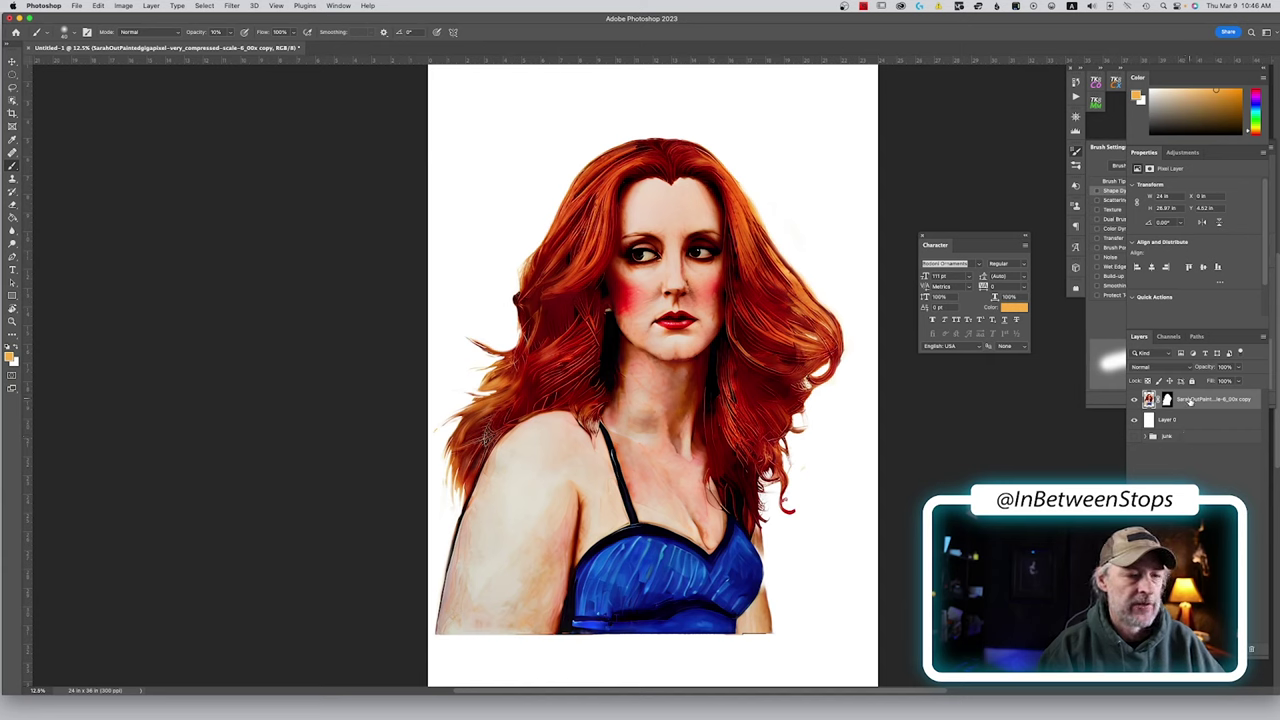
pyautogui.moveTo(1189, 401)
pyautogui.mouseDown()
pyautogui.moveTo(1168, 438)
pyautogui.moveTo(1252, 646)
pyautogui.moveTo(1189, 401)
pyautogui.mouseUp()
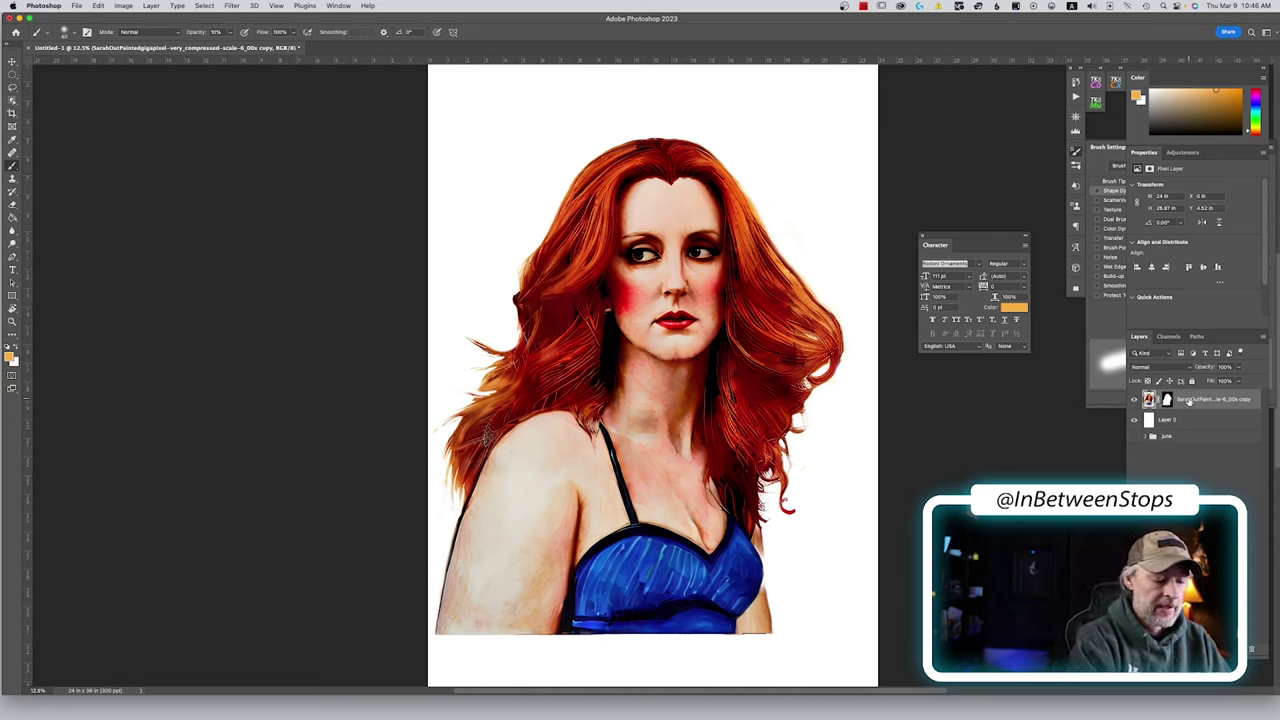
# Duplicate the portrait layer and delete the copy's mask without applying it
pyautogui.press('super+j')
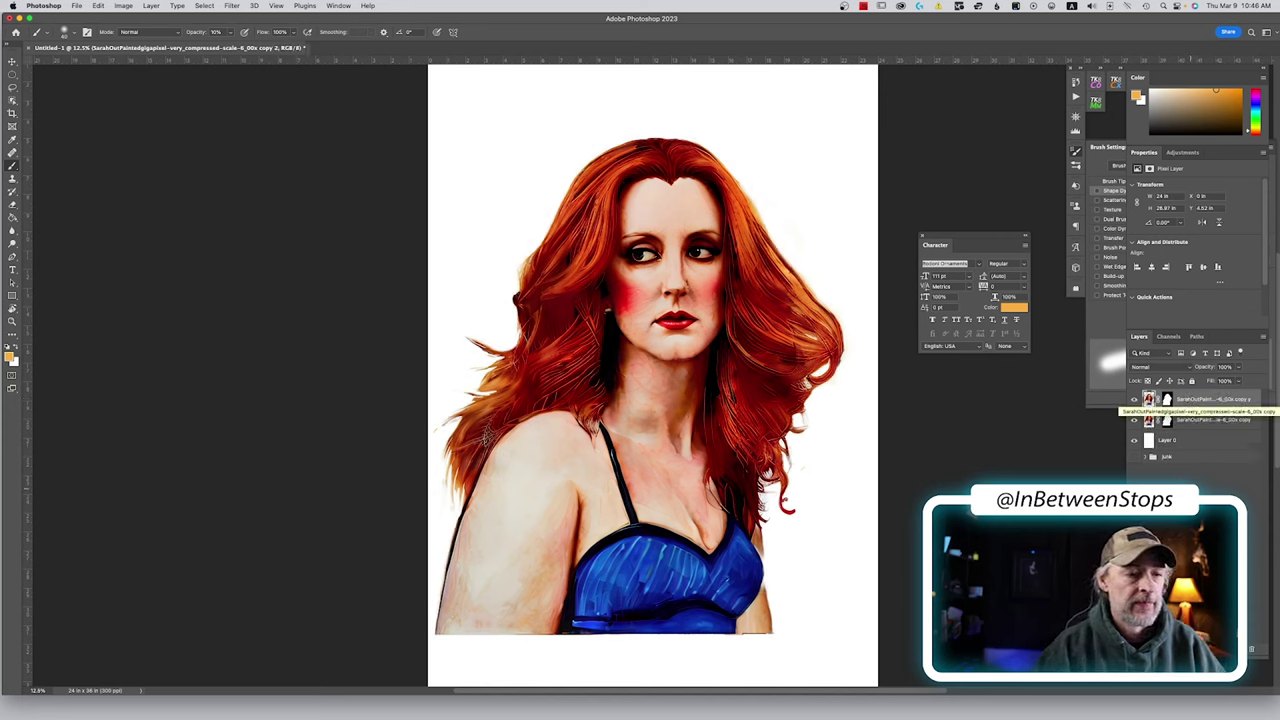
pyautogui.press('alt+super+a')
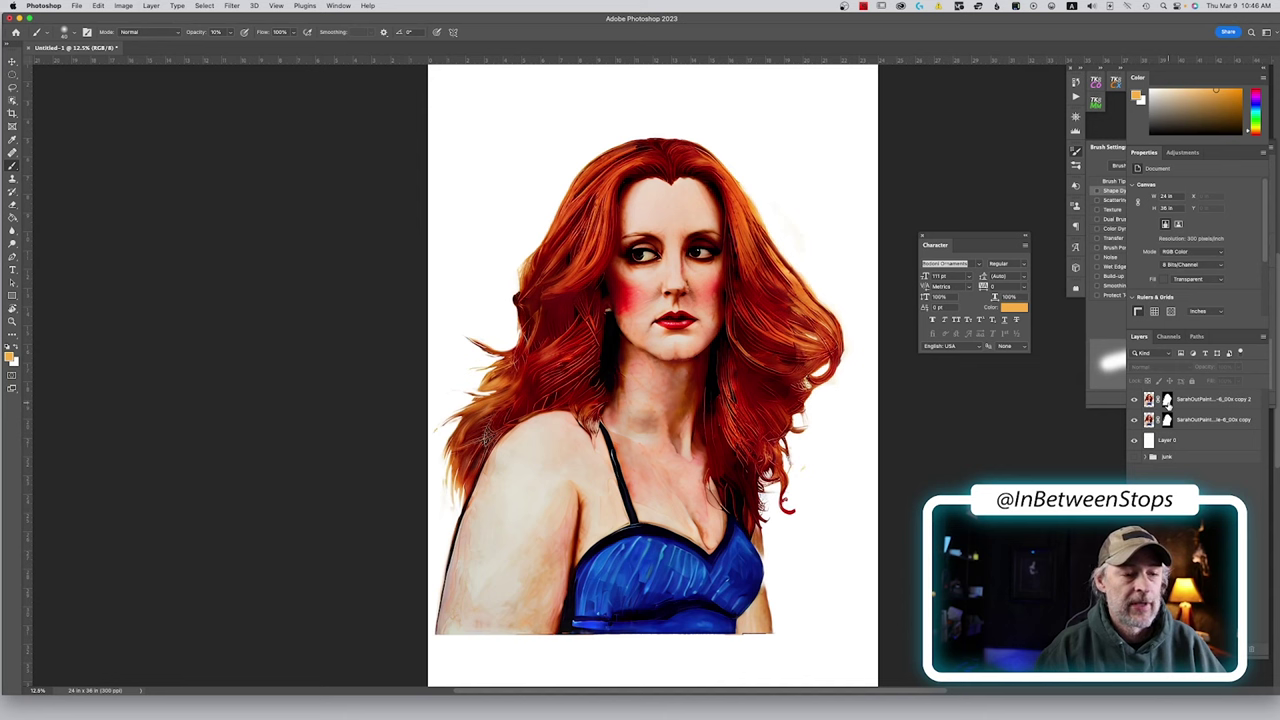
pyautogui.click(1166, 400)
pyautogui.press('Delete')
pyautogui.click(640, 272)
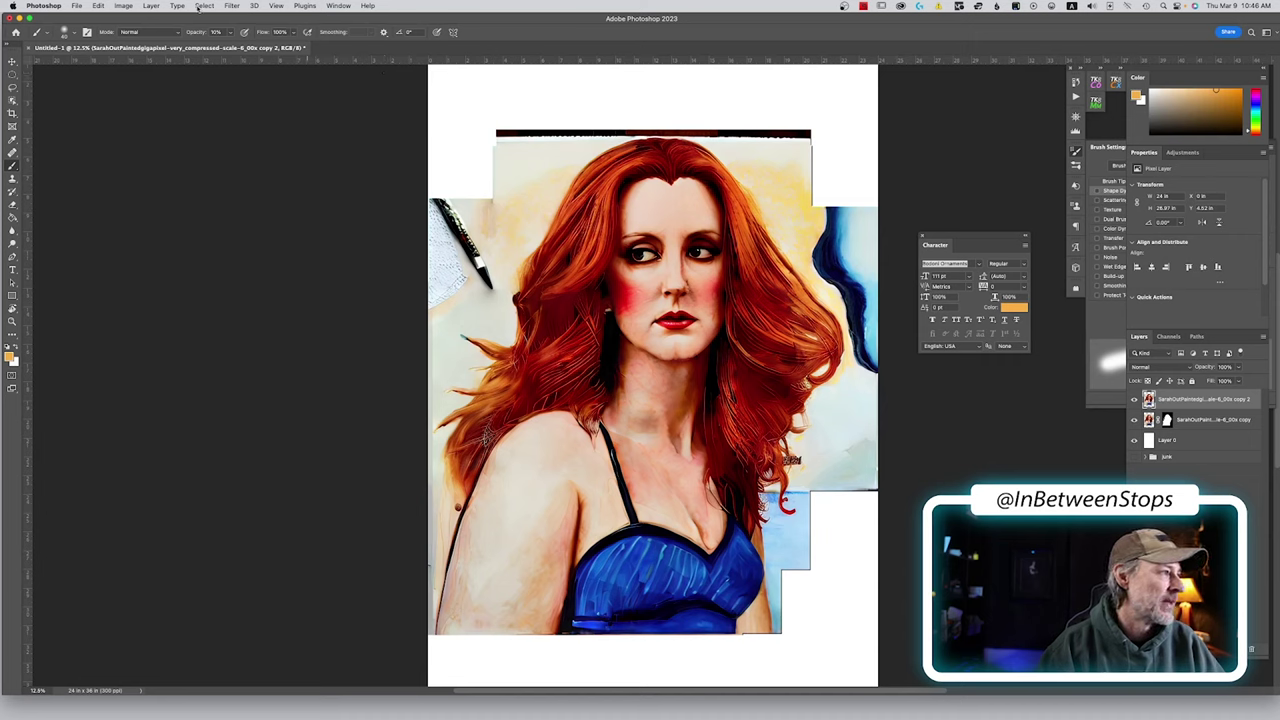
# Apply Gaussian Blur to the top copy and hide it behind a black layer mask
pyautogui.click(229, 6)
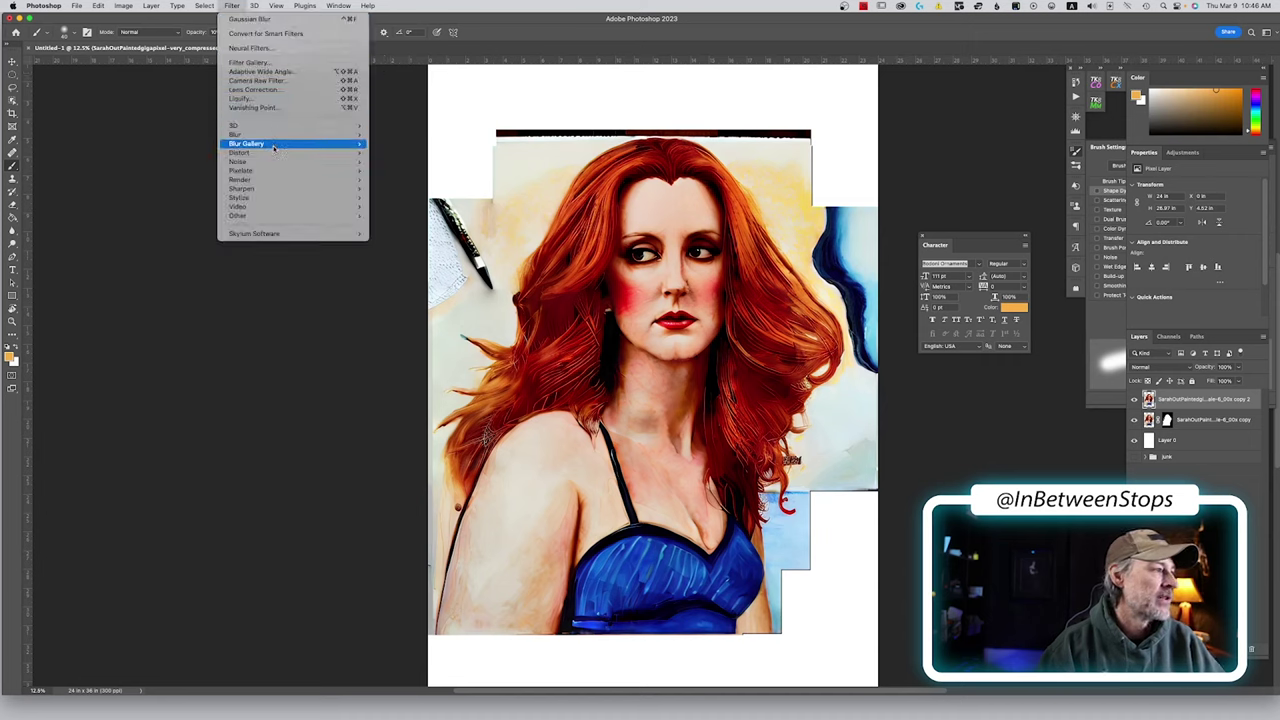
pyautogui.moveTo(330, 134)
pyautogui.click(400, 170)
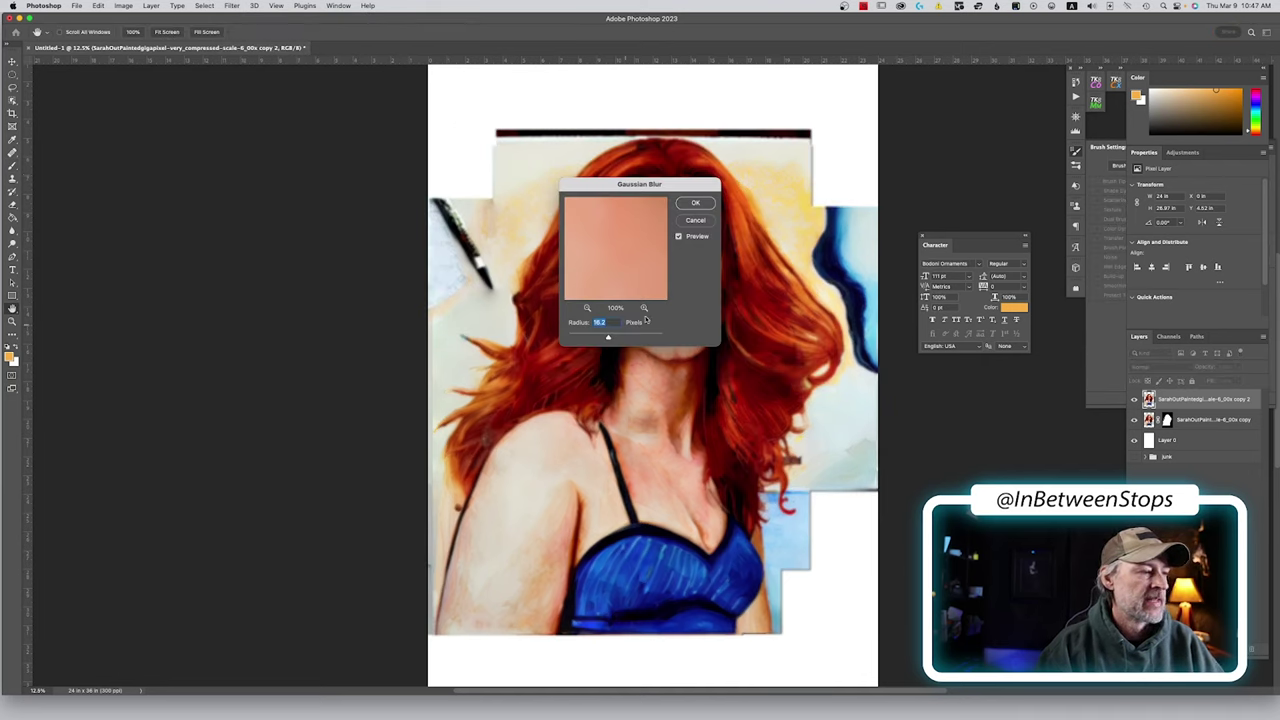
pyautogui.click(704, 205)
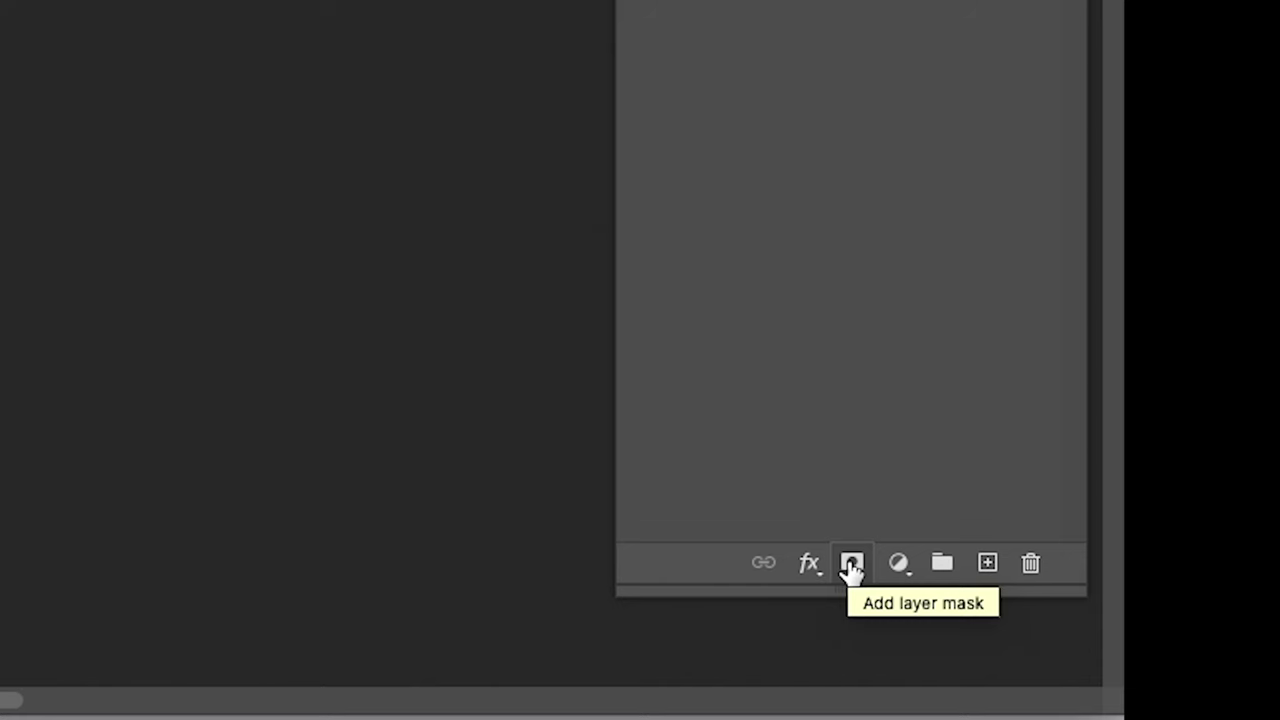
pyautogui.click(851, 565)
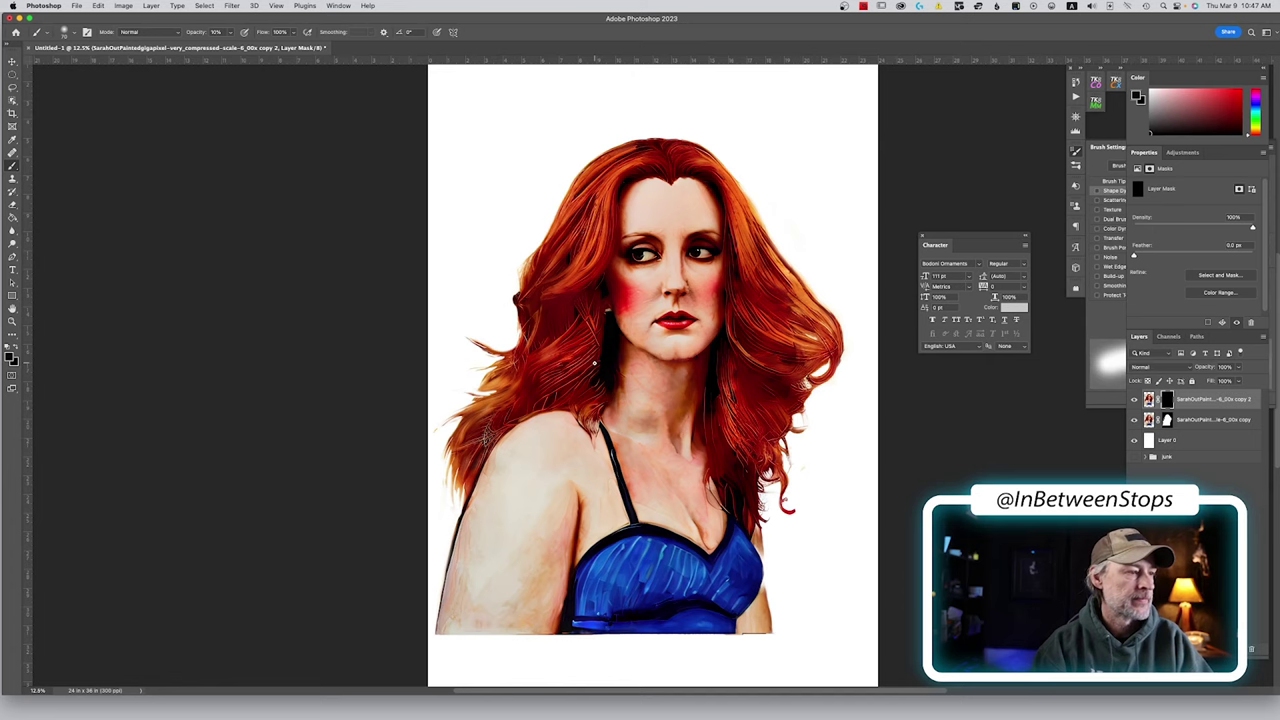
# Paint white on the mask with a large 50% opacity brush to blend the blurred copy into the hair
pyautogui.press(']')
pyautogui.press(']')
pyautogui.press(']')
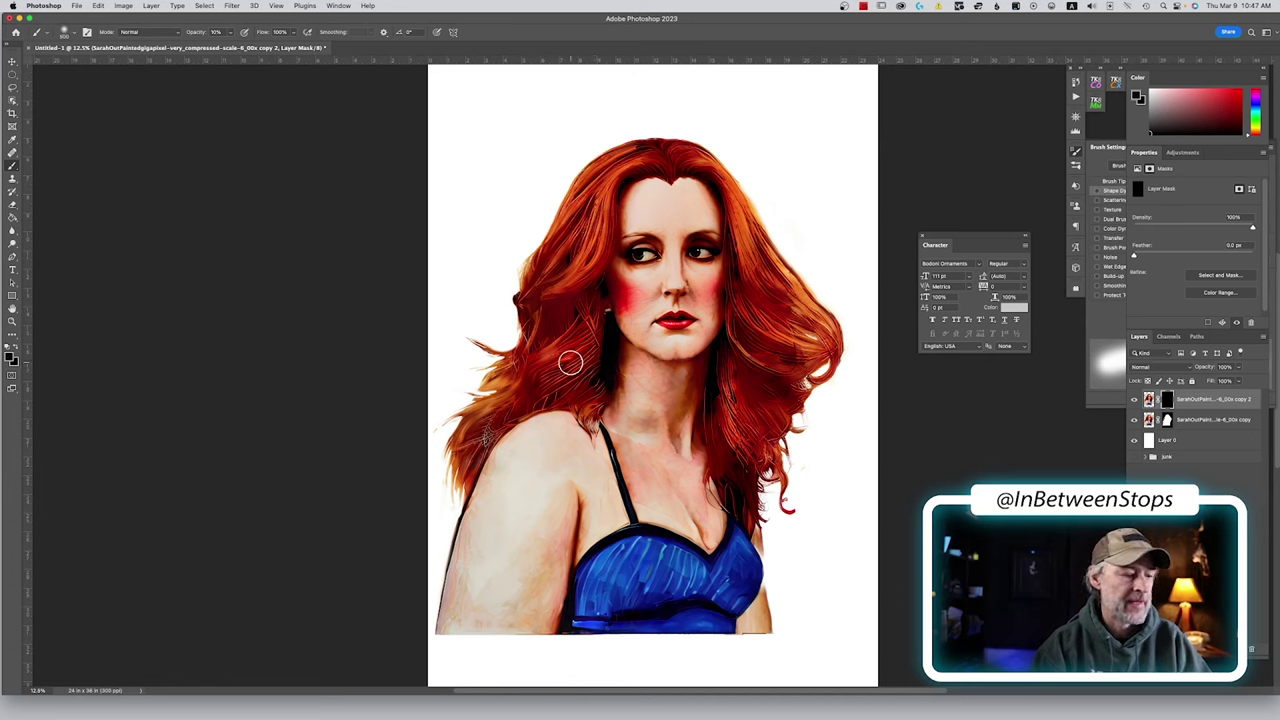
pyautogui.press('x')
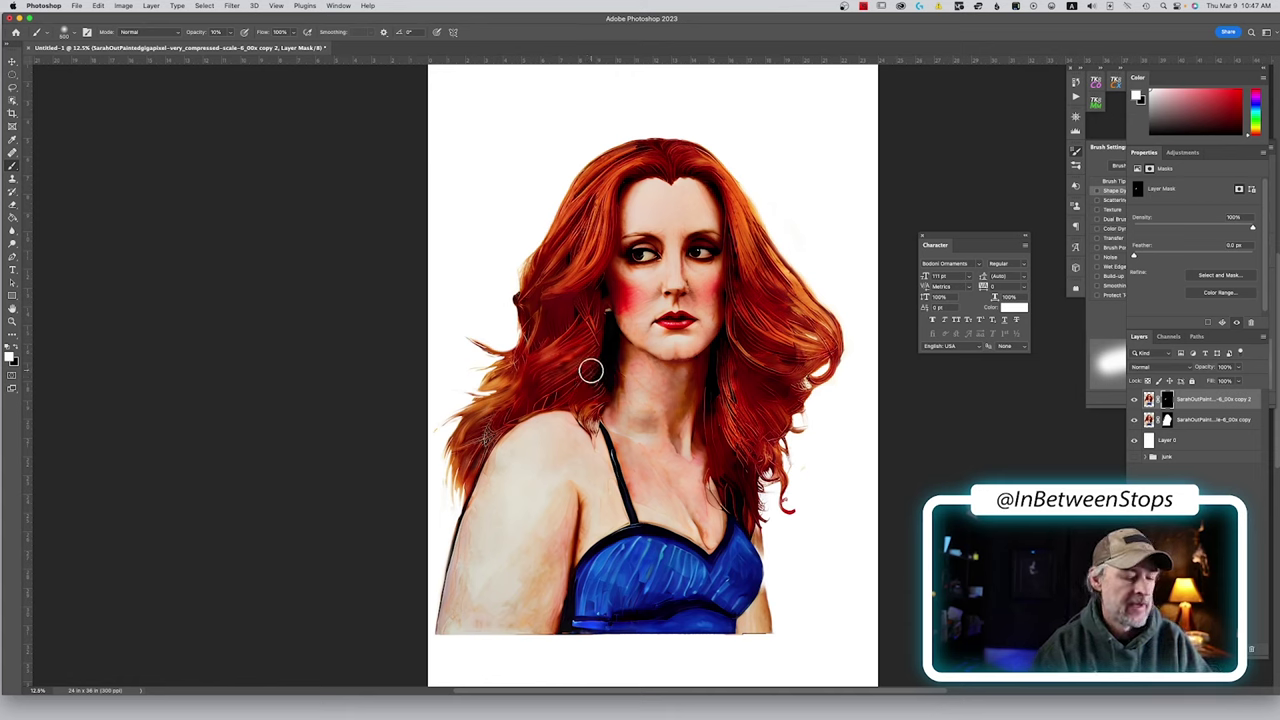
pyautogui.press('[')
pyautogui.press('[')
pyautogui.press('[')
pyautogui.press('5')
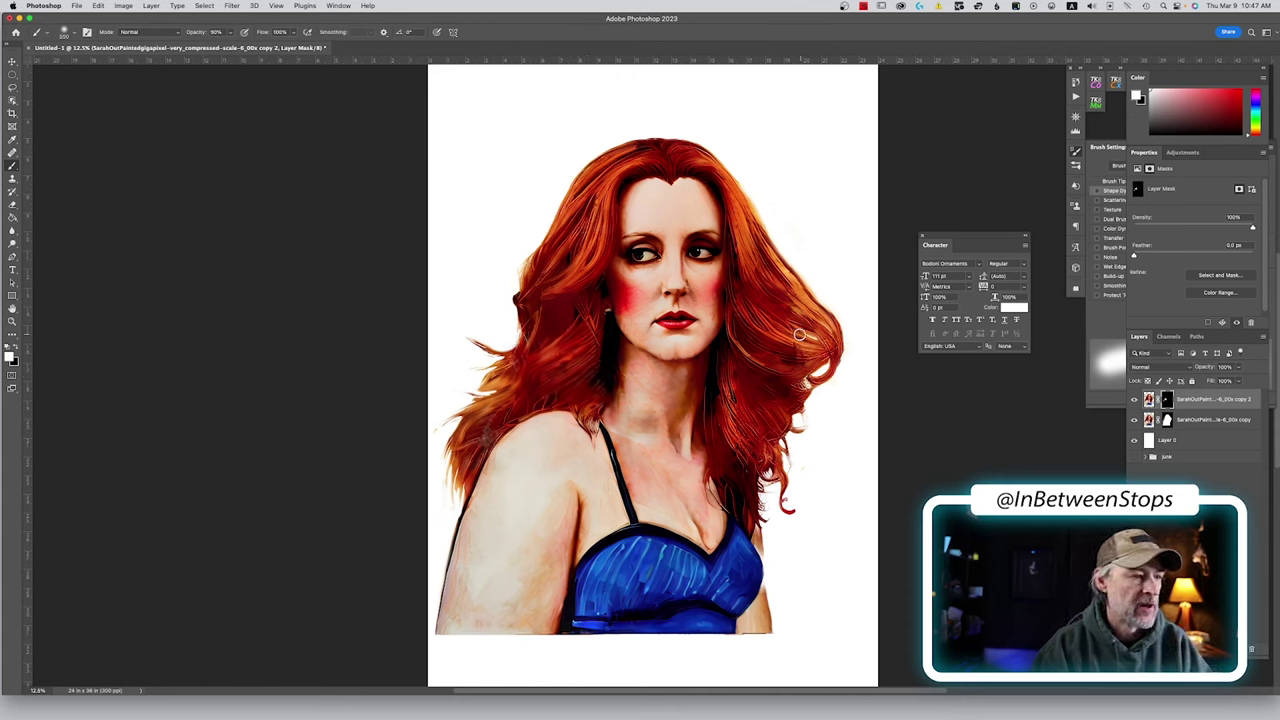
pyautogui.press(']')
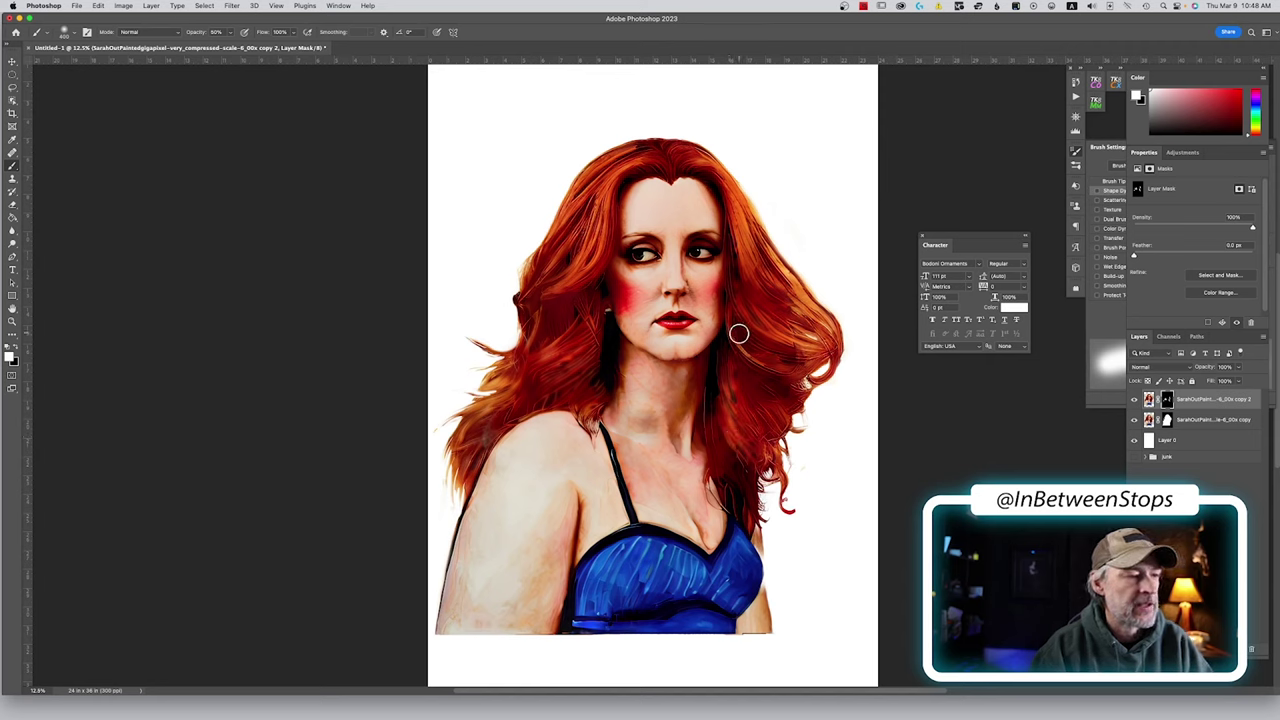
# Toggle the blurred copy's visibility to compare the blend, then add an empty Layer 1 on top
pyautogui.click(1134, 399)
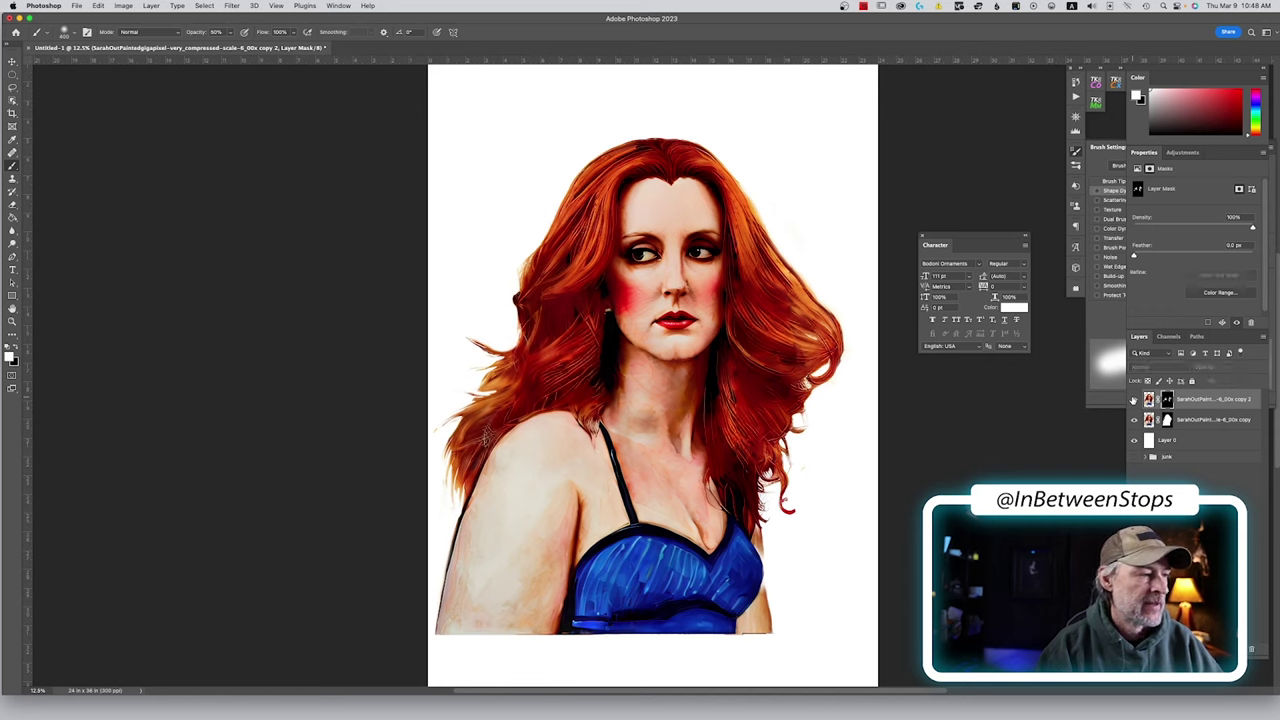
pyautogui.click(1134, 399)
pyautogui.click(1134, 399)
pyautogui.click(1133, 399)
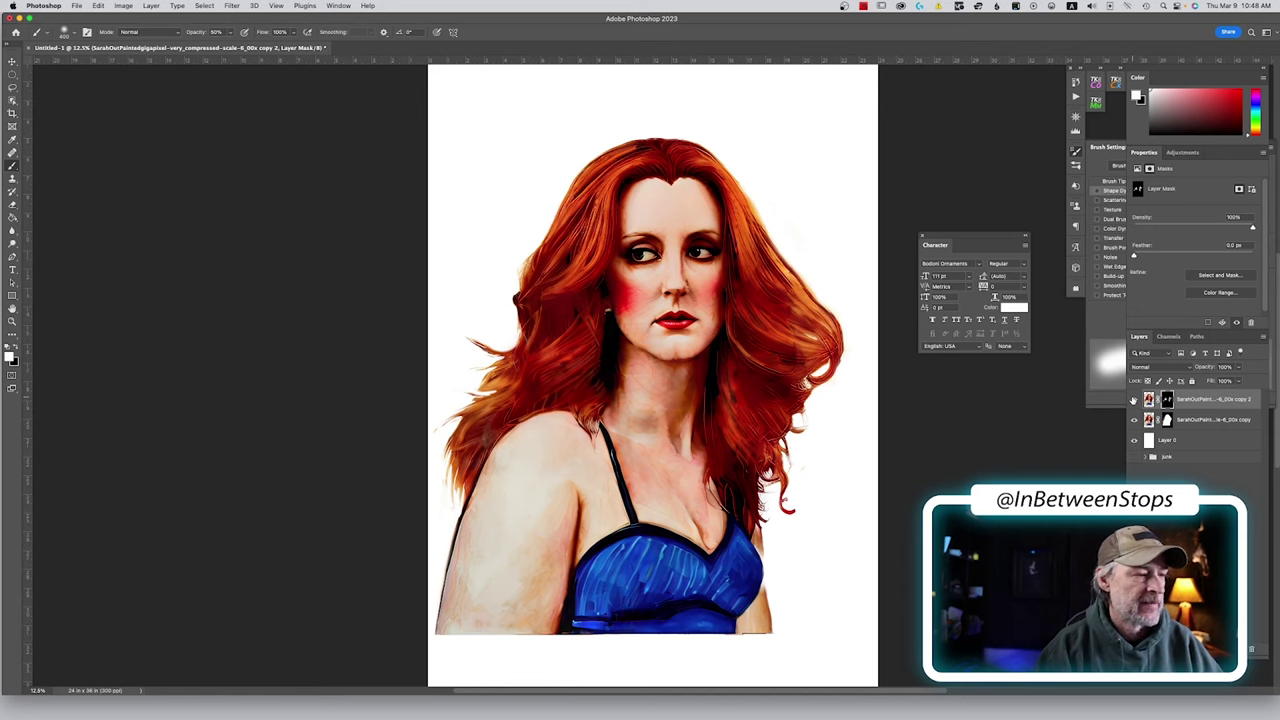
pyautogui.click(1133, 399)
pyautogui.click(1133, 399)
pyautogui.click(1133, 399)
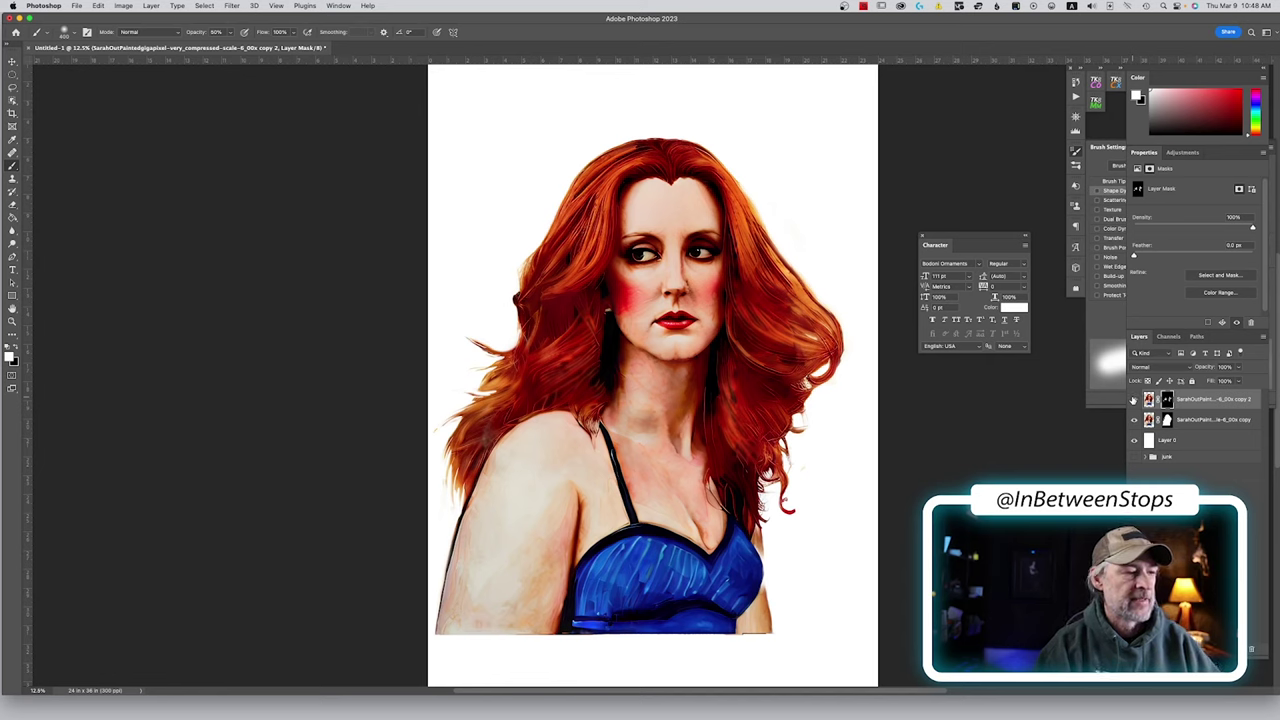
pyautogui.click(1133, 399)
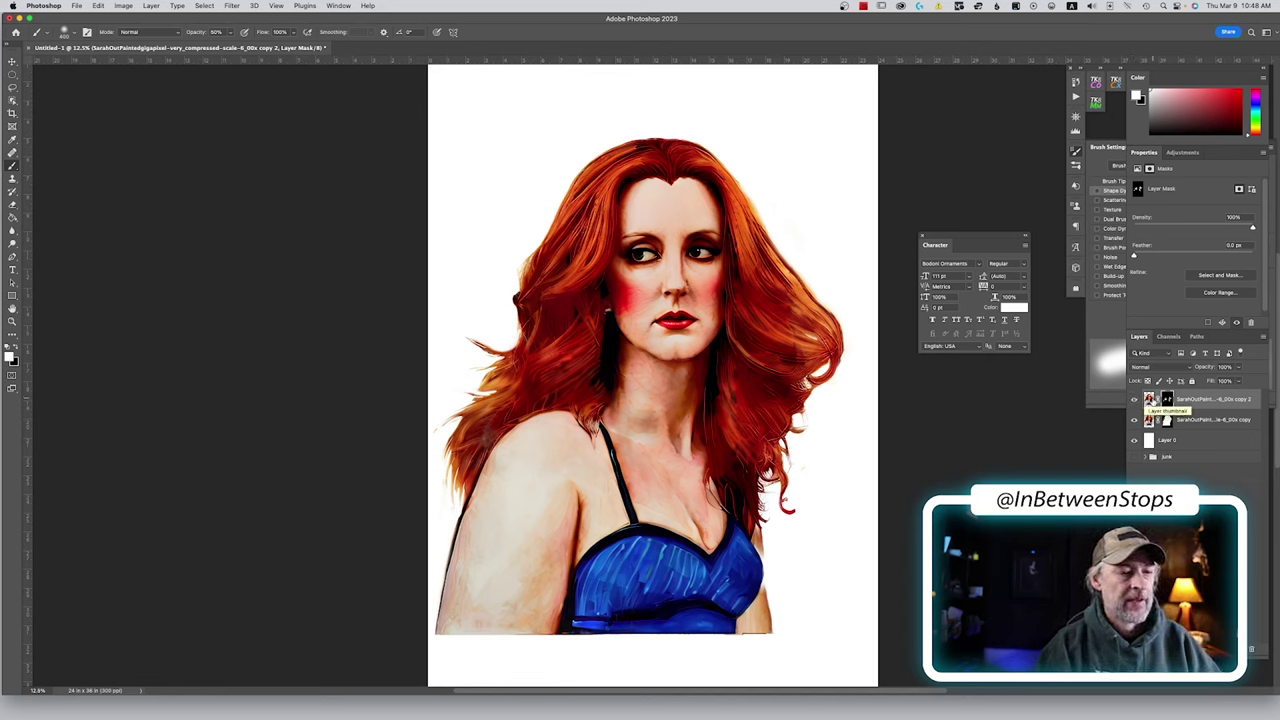
pyautogui.click(1133, 399)
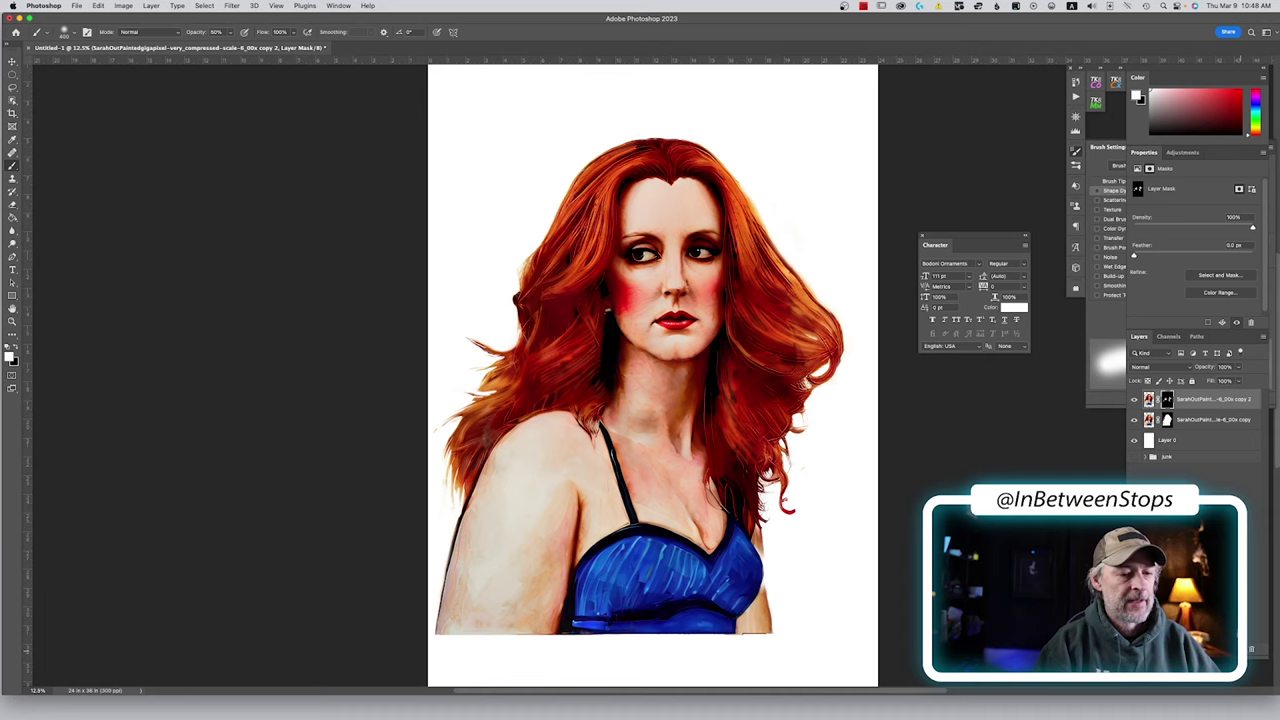
pyautogui.click(1236, 649)
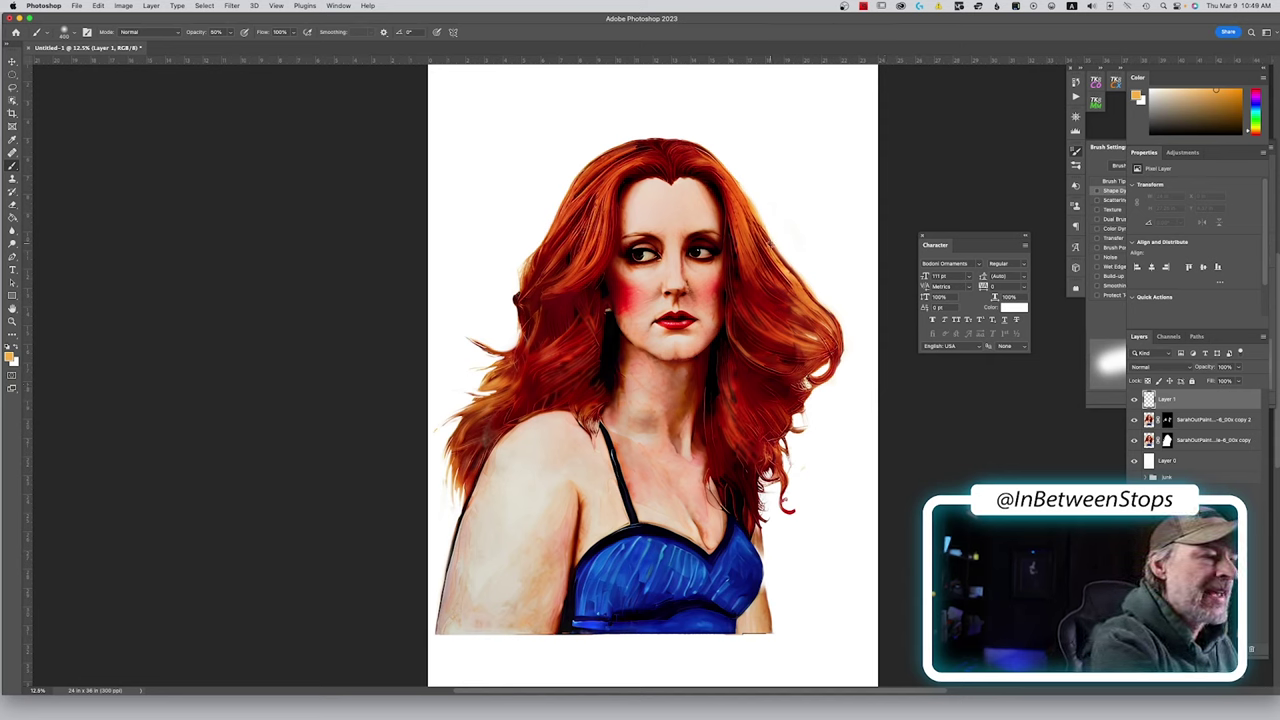
# Sample the orange hair colour and paint two fine strands with a tiny brush, then select the SarahOutPaint layers
pyautogui.keyDown('alt'); pyautogui.click(781, 266); pyautogui.keyUp('alt')
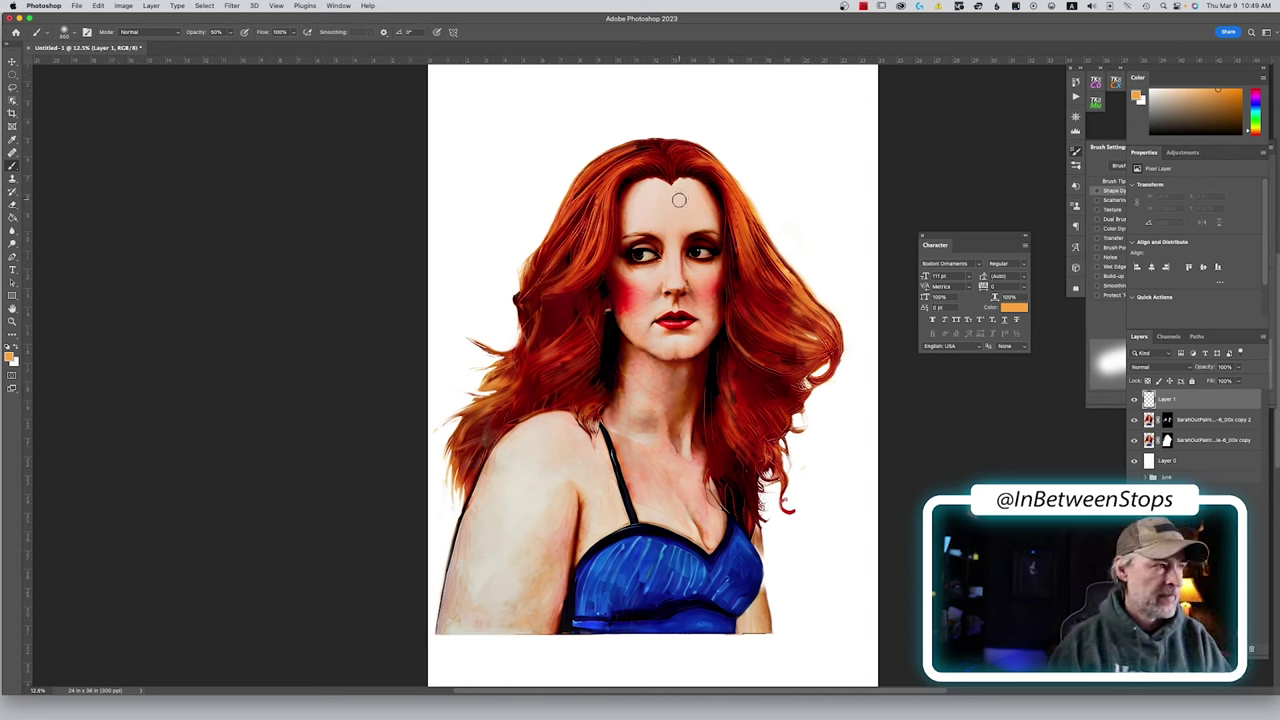
pyautogui.press('[')
pyautogui.press('[')
pyautogui.press('[')
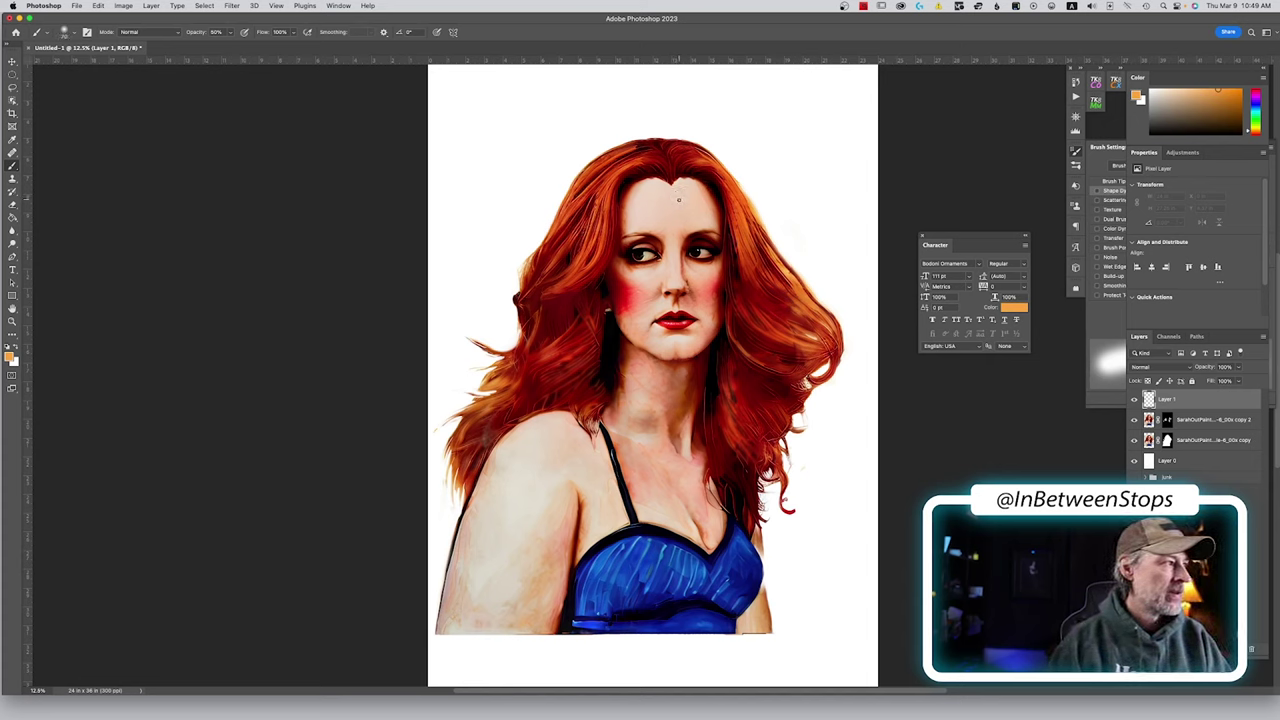
pyautogui.press('[')
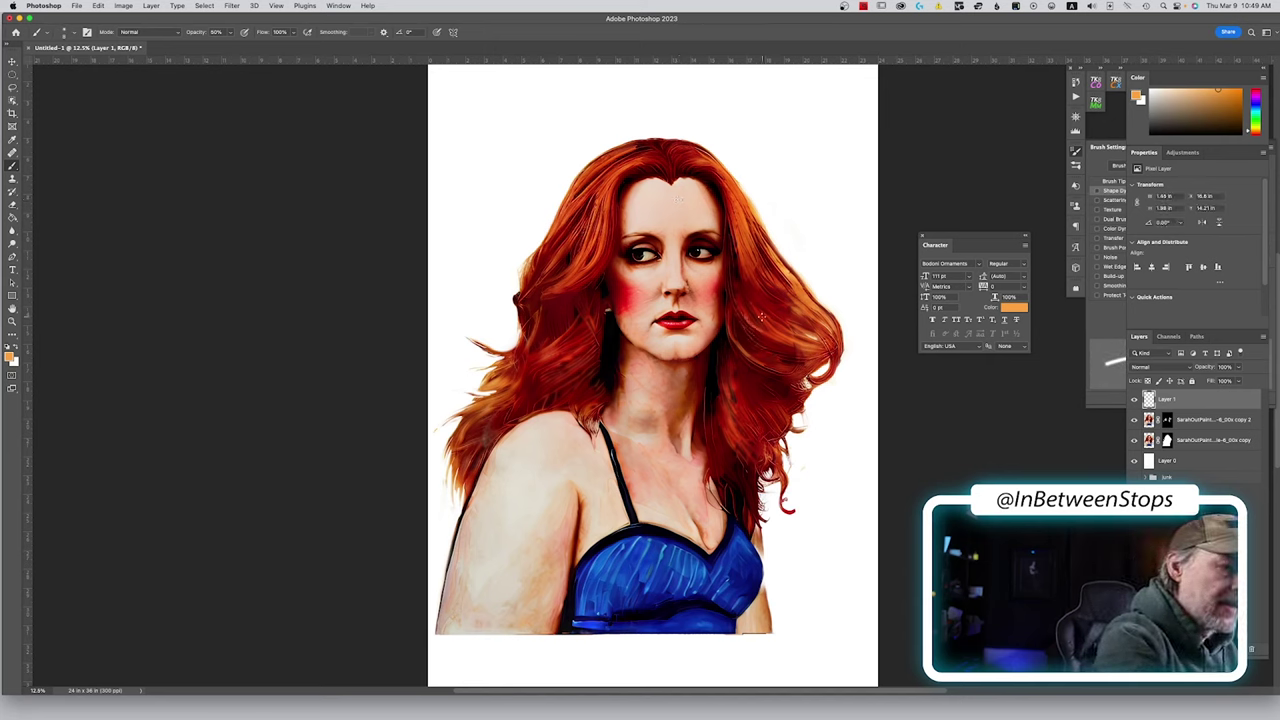
pyautogui.moveTo(762, 318); pyautogui.dragTo(736, 294)
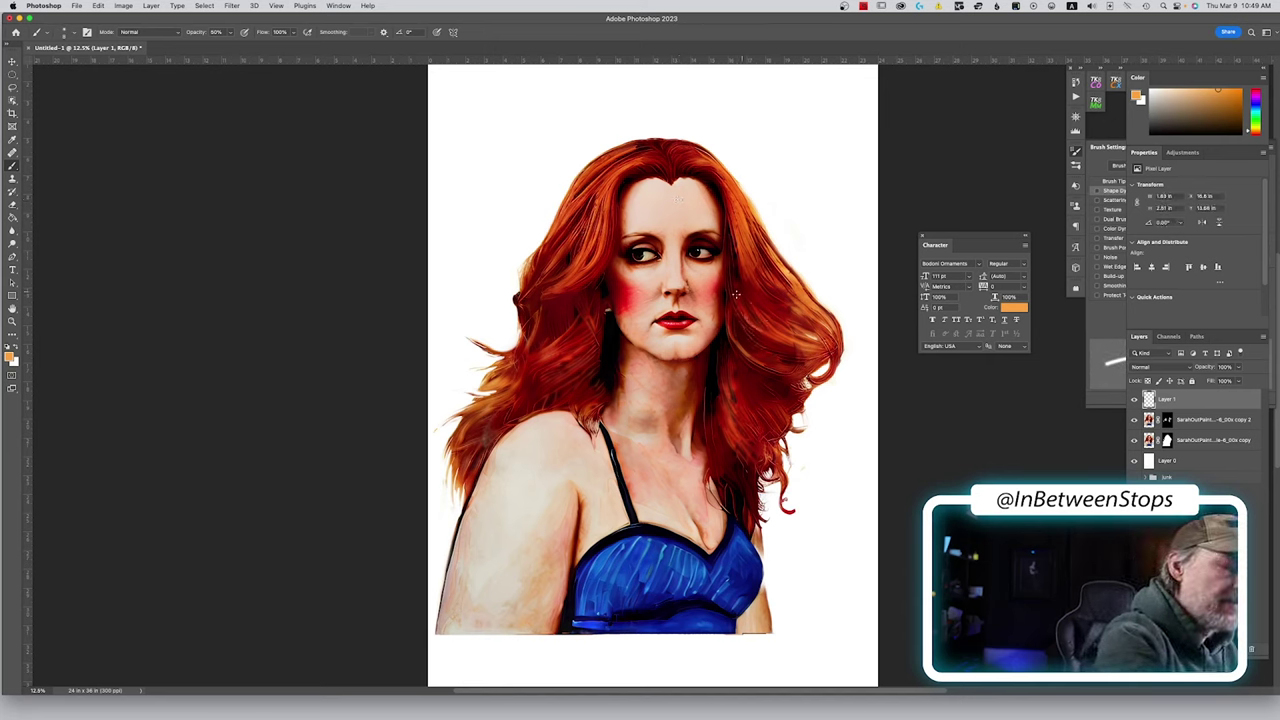
pyautogui.moveTo(598, 334); pyautogui.dragTo(513, 388)
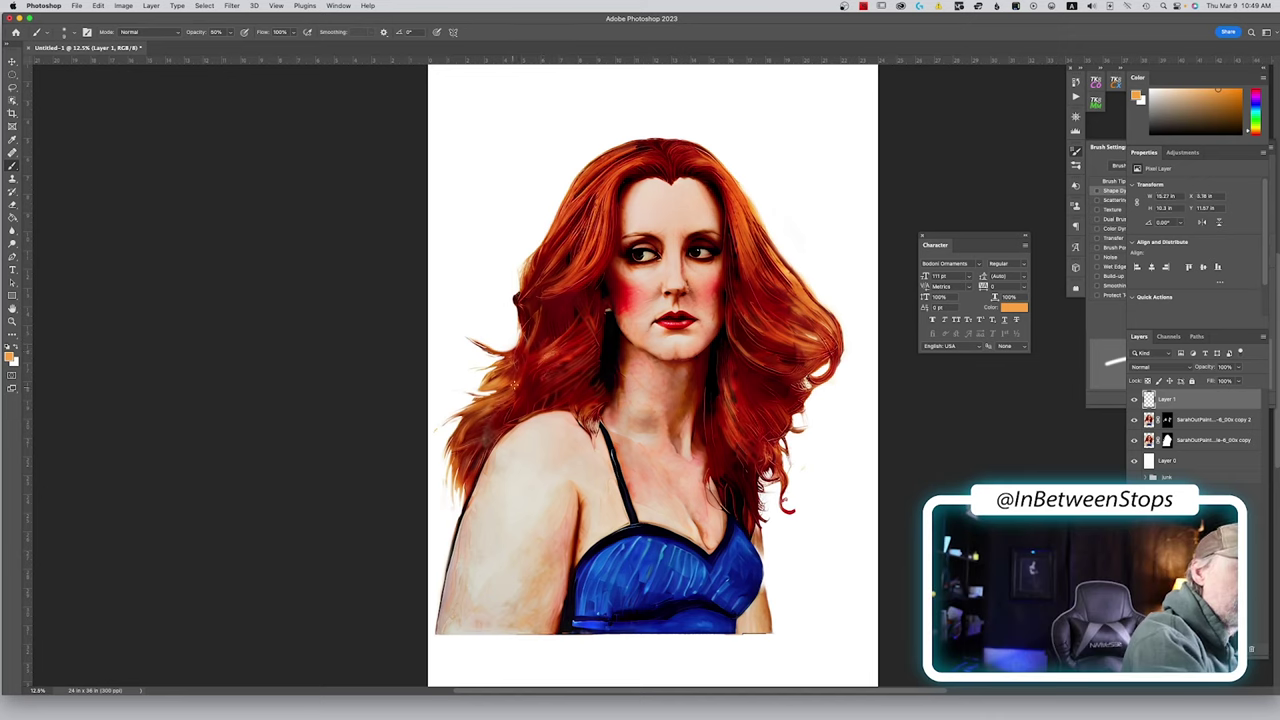
pyautogui.keyDown('shift'); pyautogui.click(1150, 440); pyautogui.keyUp('shift')
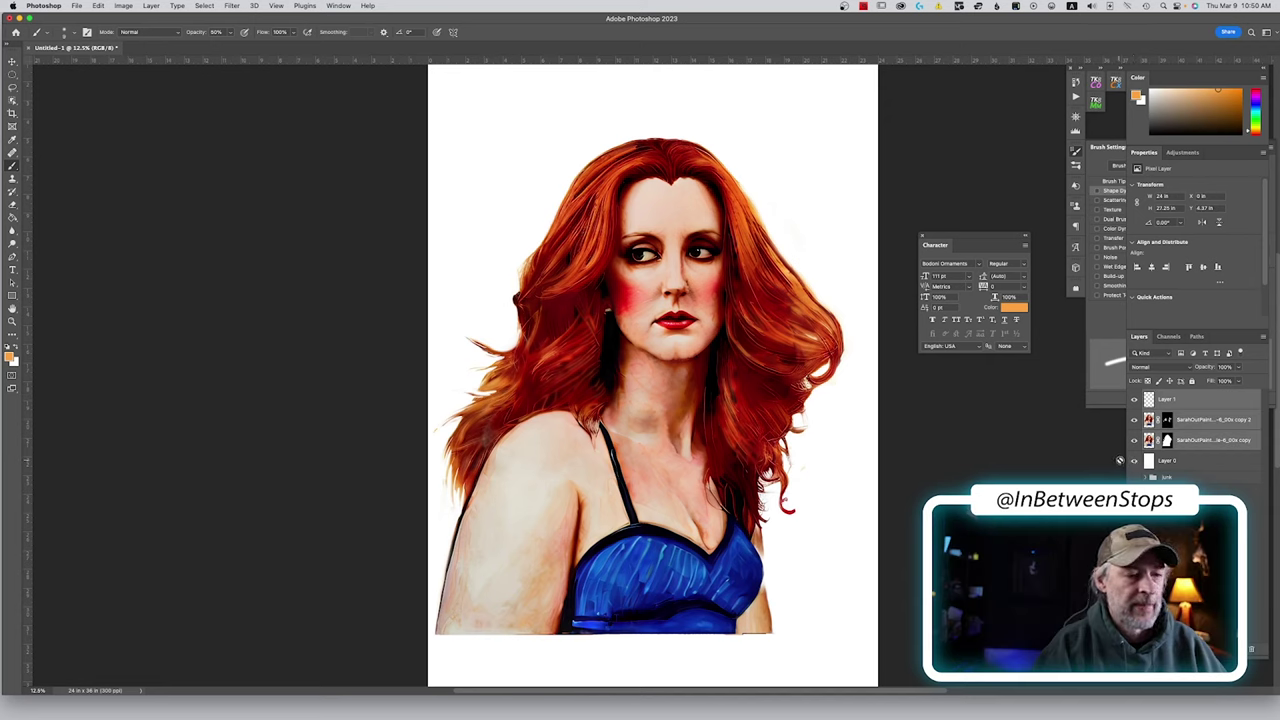
# With Layer 0 hidden, stamp the visible portrait into Layer 2 and move the old layers into Junk
pyautogui.click(1134, 461)
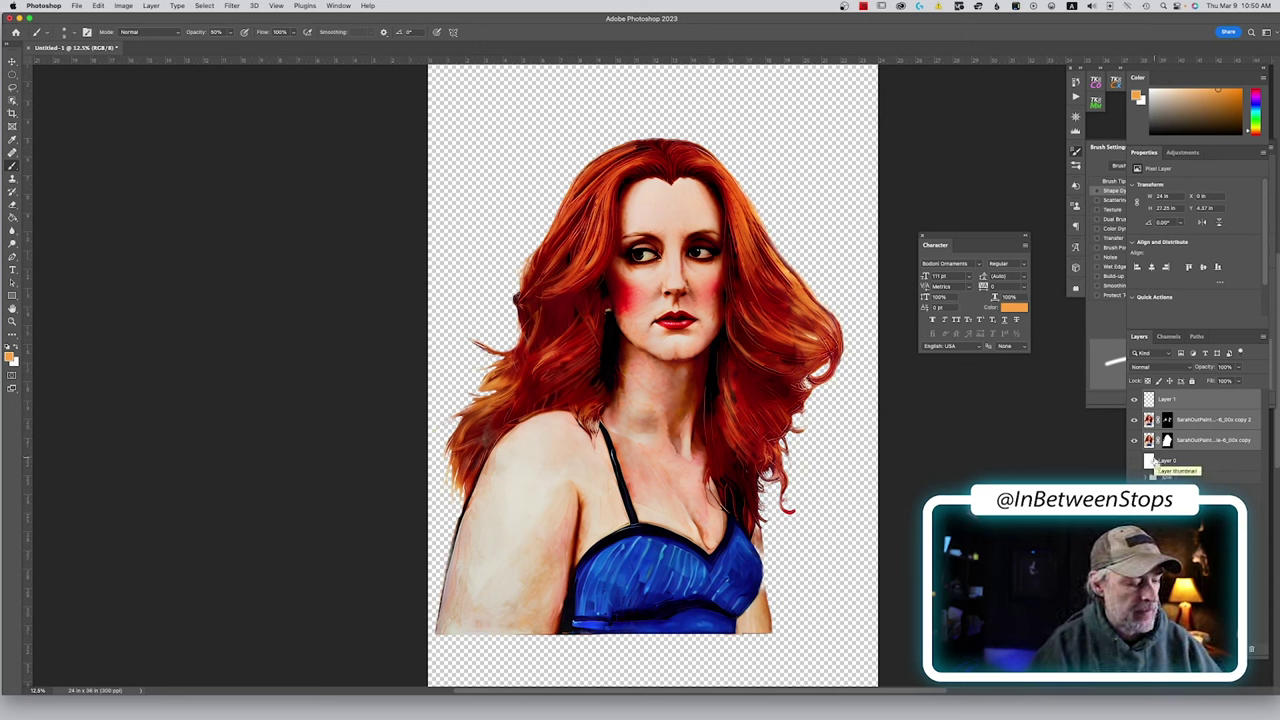
pyautogui.press('super+alt+shift+e')
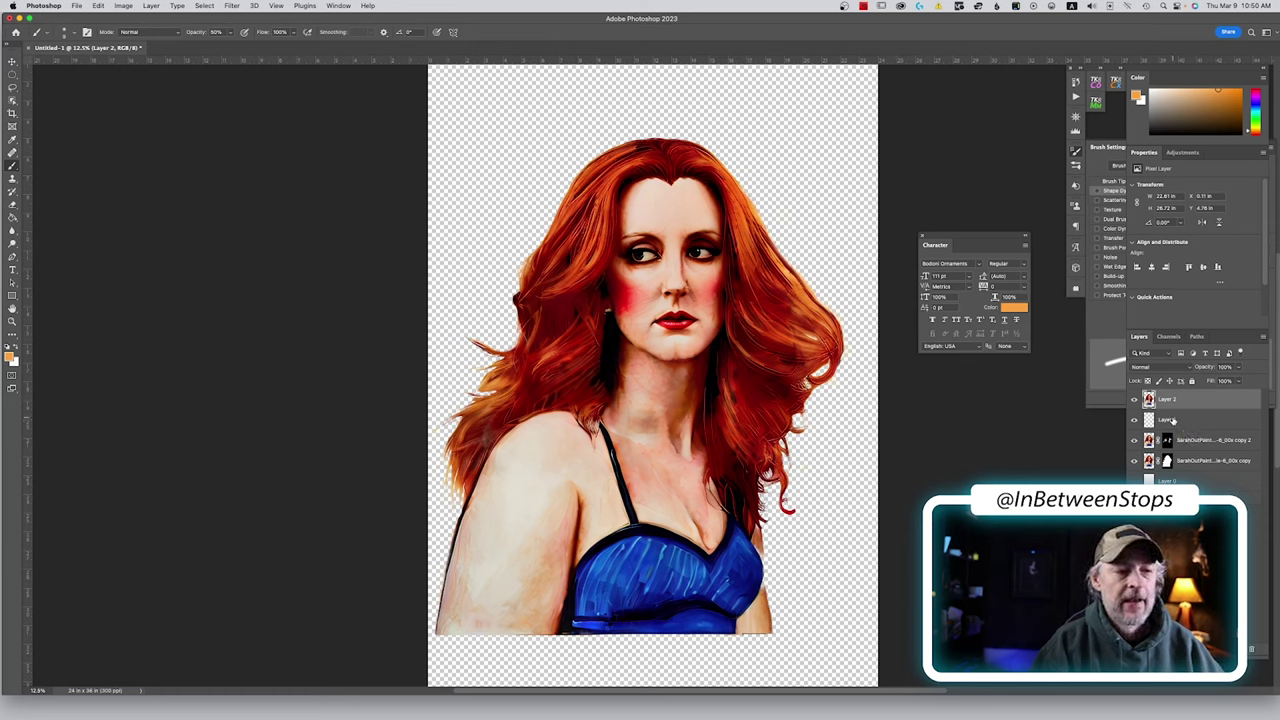
pyautogui.moveTo(1173, 421); pyautogui.dragTo(1160, 437)
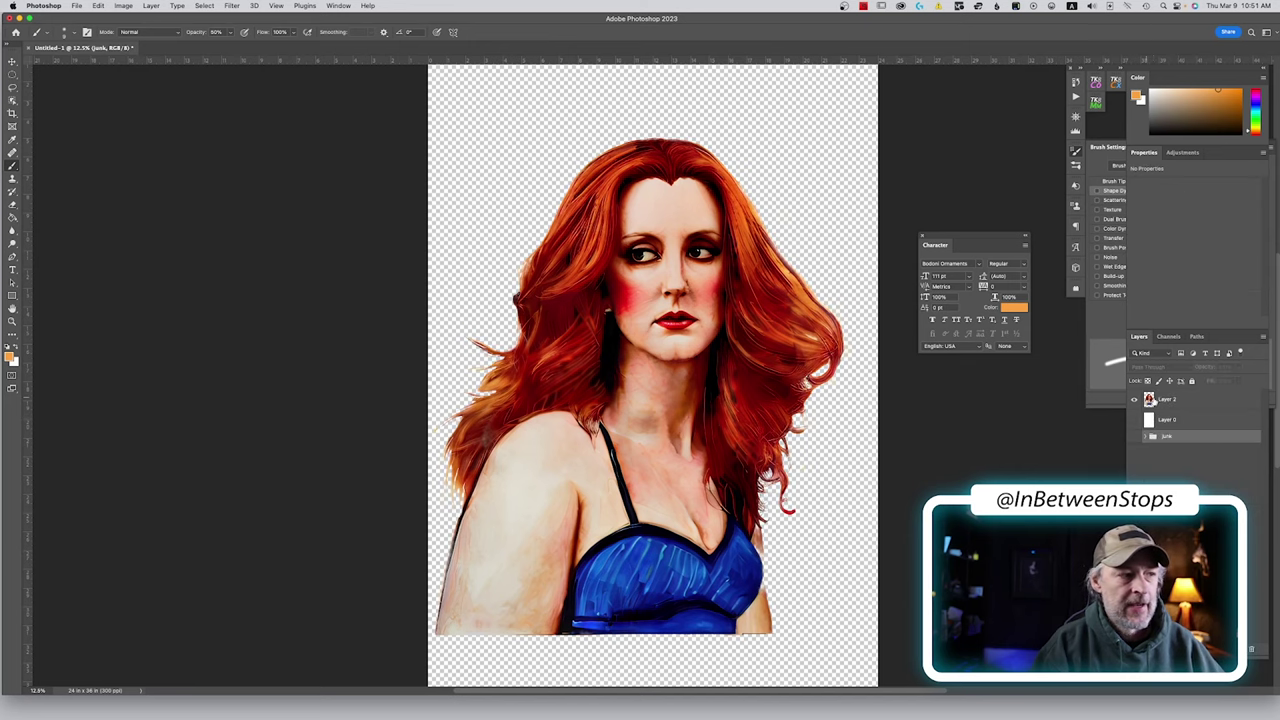
pyautogui.click(1134, 419)
pyautogui.click(1172, 401)
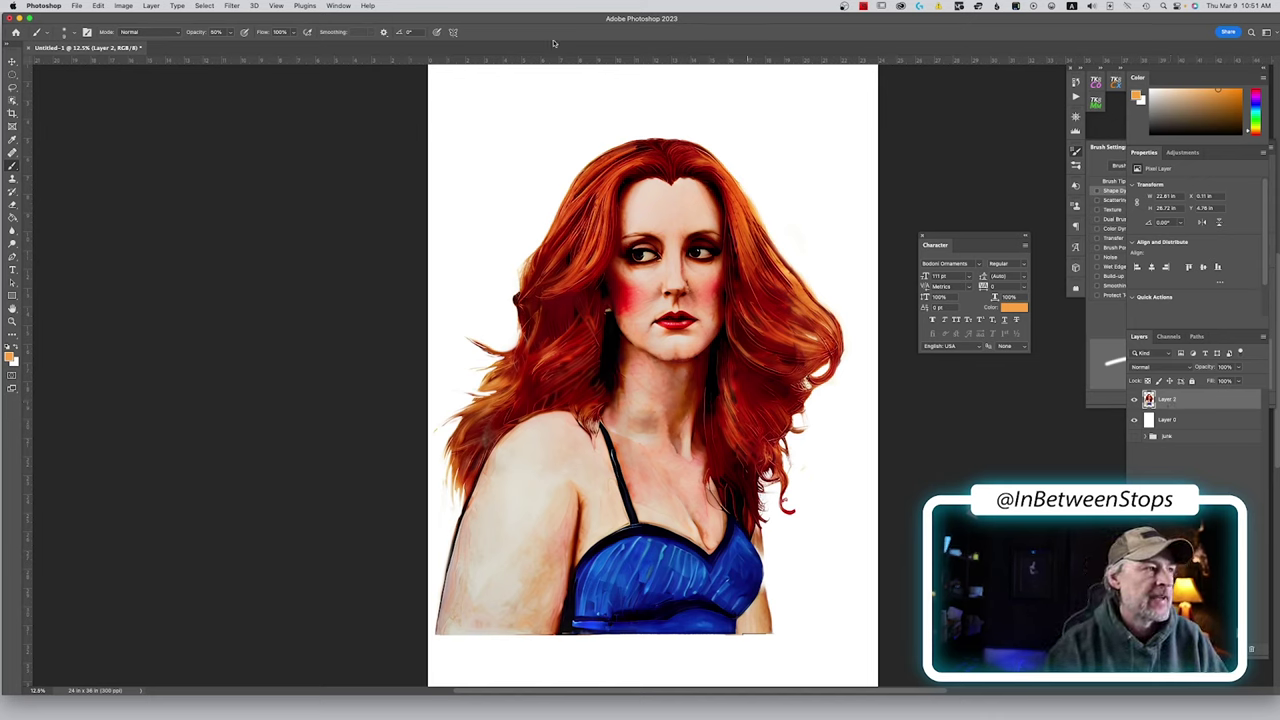
# Liquify Layer 2 with a 2300 brush, pushing the left arm's outline inward to slim it
pyautogui.click(233, 8)
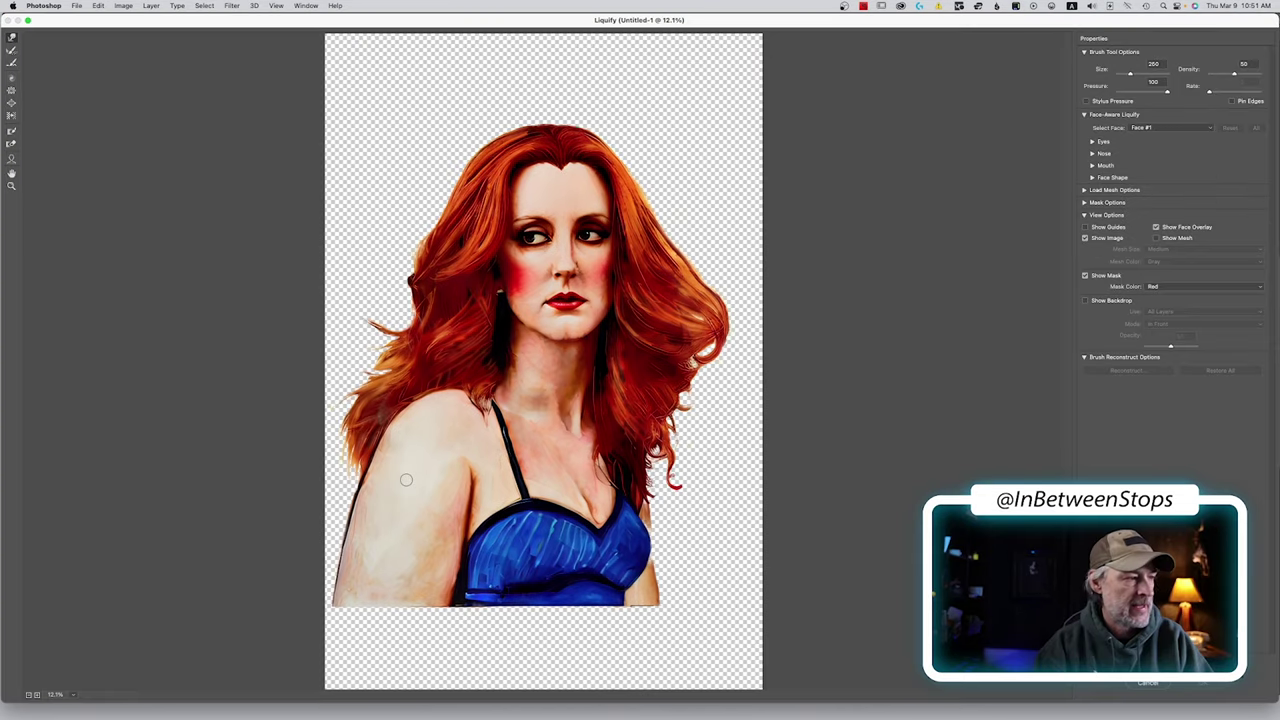
pyautogui.click(241, 98)
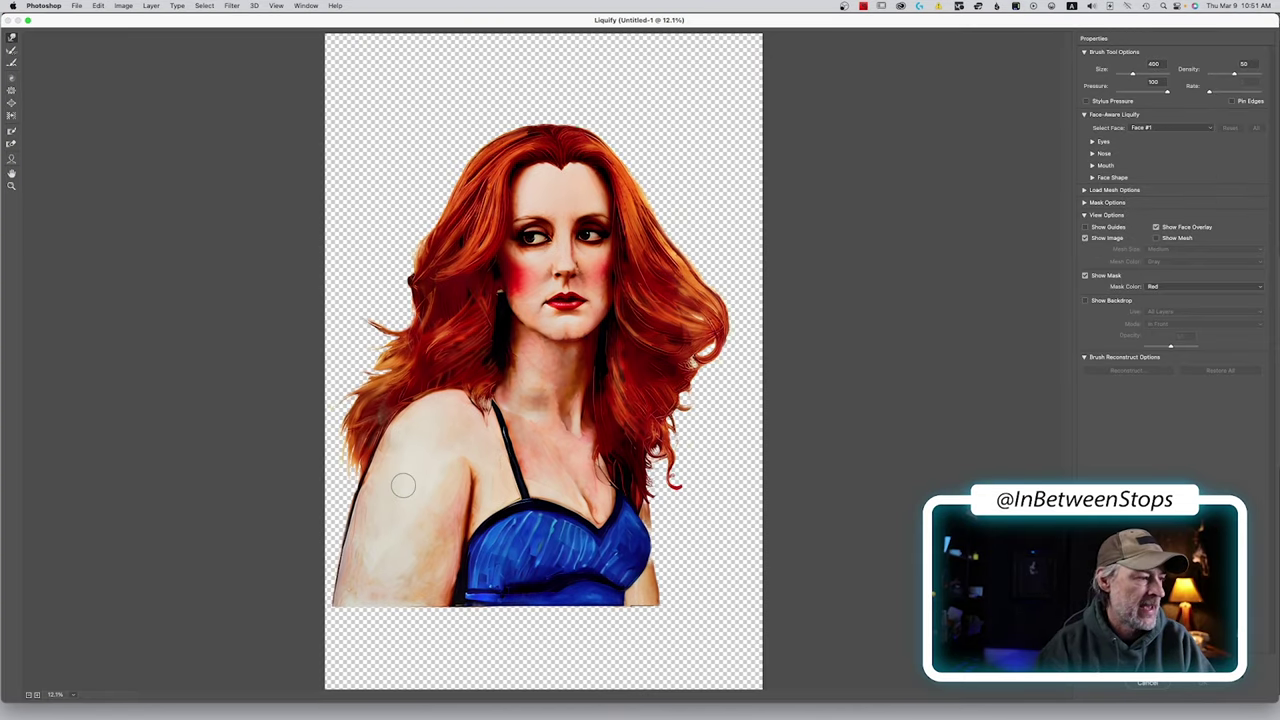
pyautogui.press(']')
pyautogui.press(']')
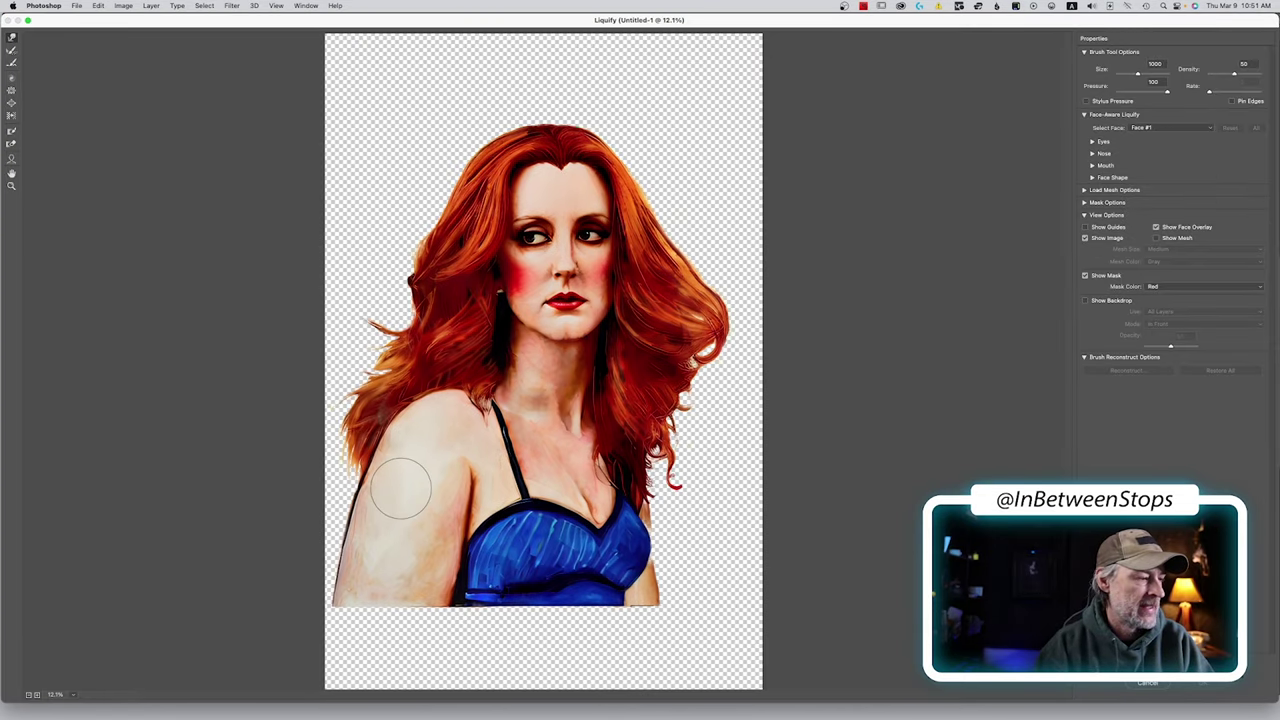
pyautogui.press(']')
pyautogui.press(']')
pyautogui.press(']')
pyautogui.press(']')
pyautogui.press(']')
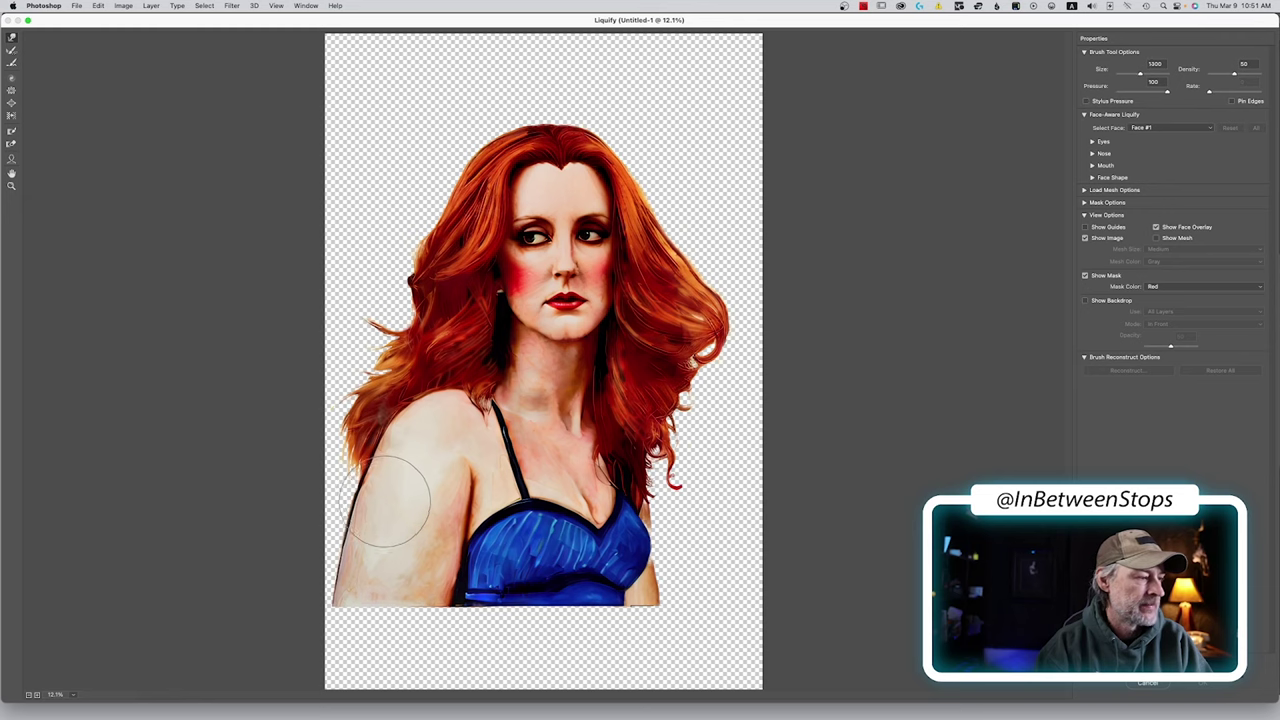
pyautogui.press(']')
pyautogui.press(']')
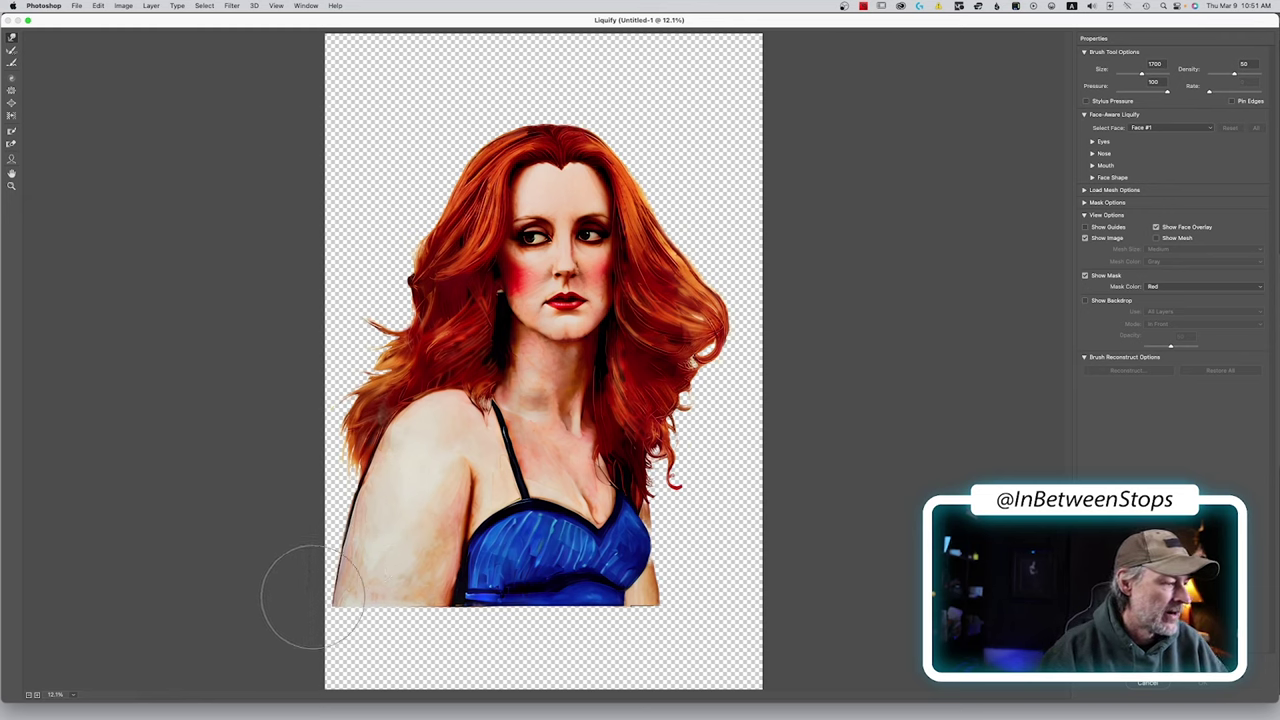
pyautogui.press(']')
pyautogui.press(']')
pyautogui.press(']')
pyautogui.press(']')
pyautogui.press(']')
pyautogui.press(']')
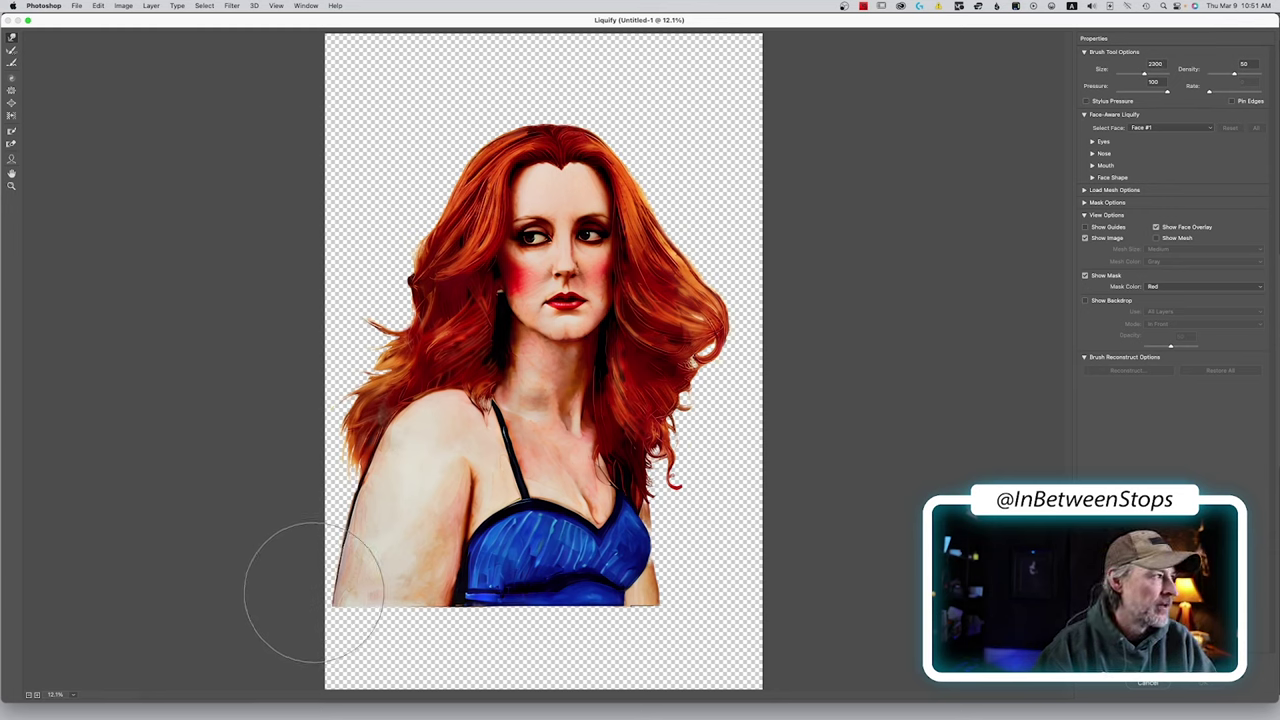
pyautogui.moveTo(312, 590)
pyautogui.mouseDown()
pyautogui.moveTo(320, 529)
pyautogui.moveTo(312, 600)
pyautogui.moveTo(322, 544)
pyautogui.moveTo(309, 540)
pyautogui.moveTo(330, 510)
pyautogui.moveTo(314, 486)
pyautogui.moveTo(455, 512)
pyautogui.mouseUp()
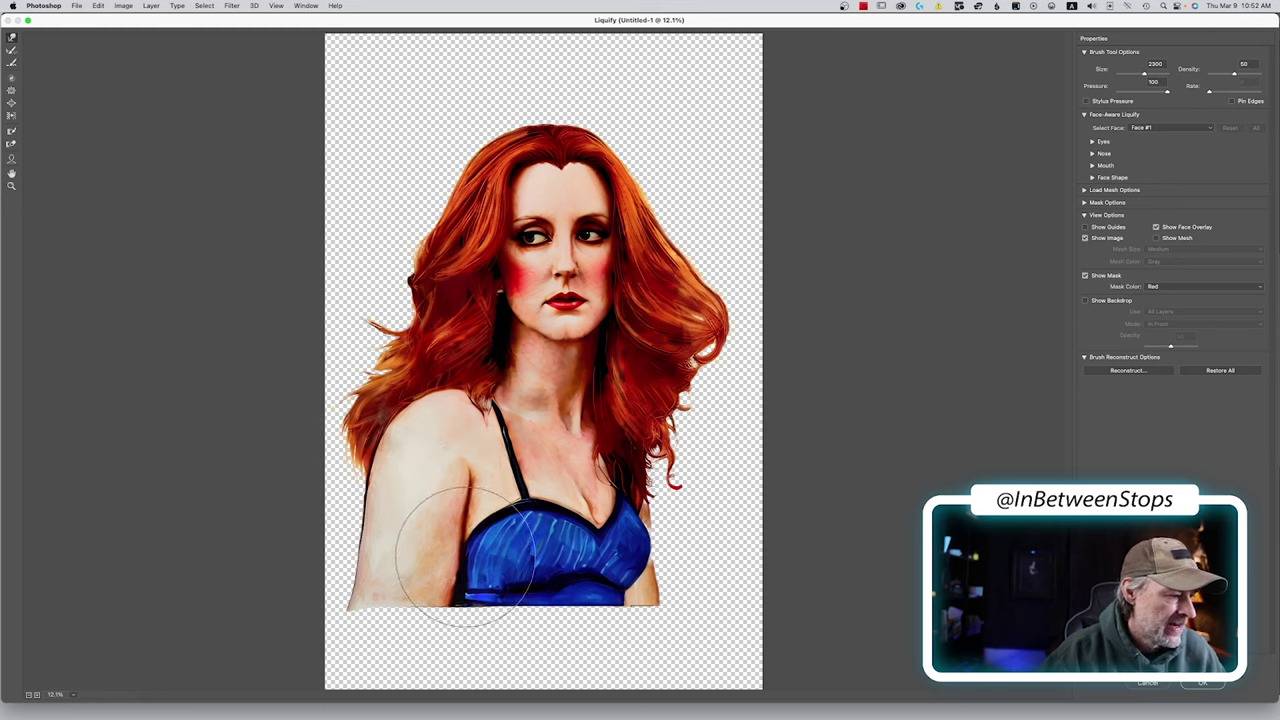
pyautogui.moveTo(449, 545)
pyautogui.mouseDown()
pyautogui.moveTo(434, 551)
pyautogui.moveTo(451, 556)
pyautogui.mouseUp()
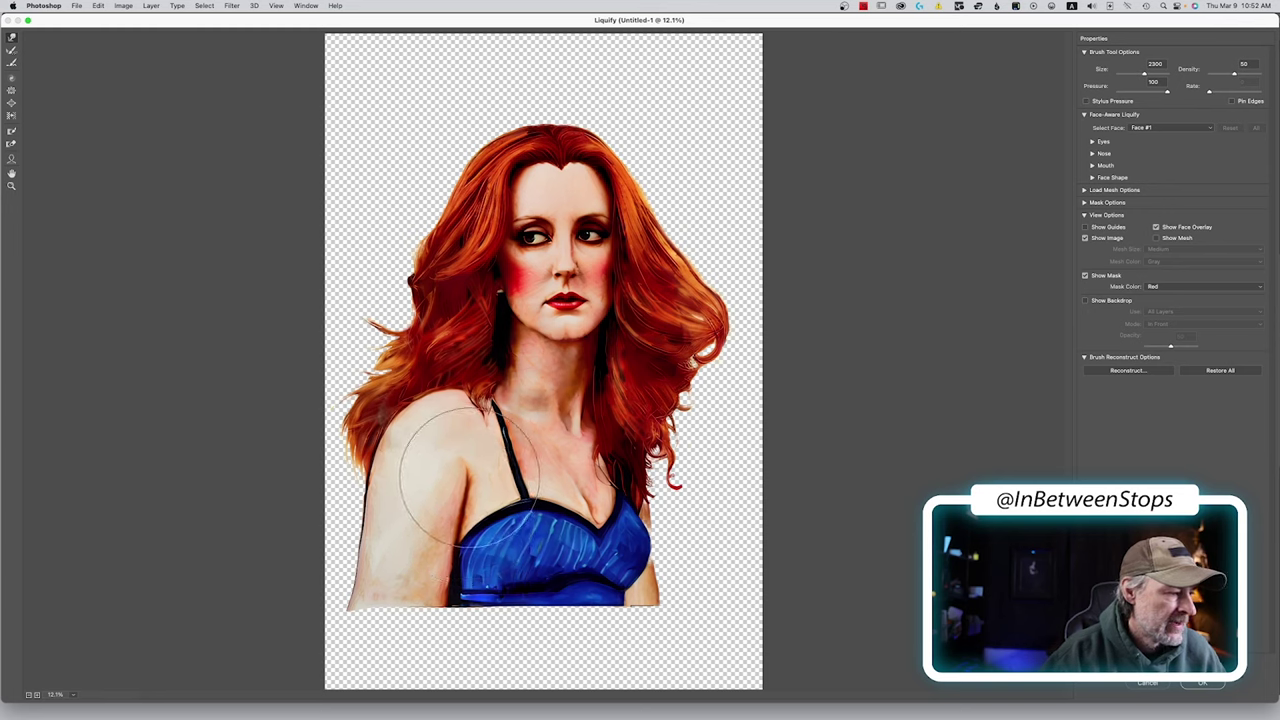
pyautogui.moveTo(470, 475); pyautogui.dragTo(480, 490)
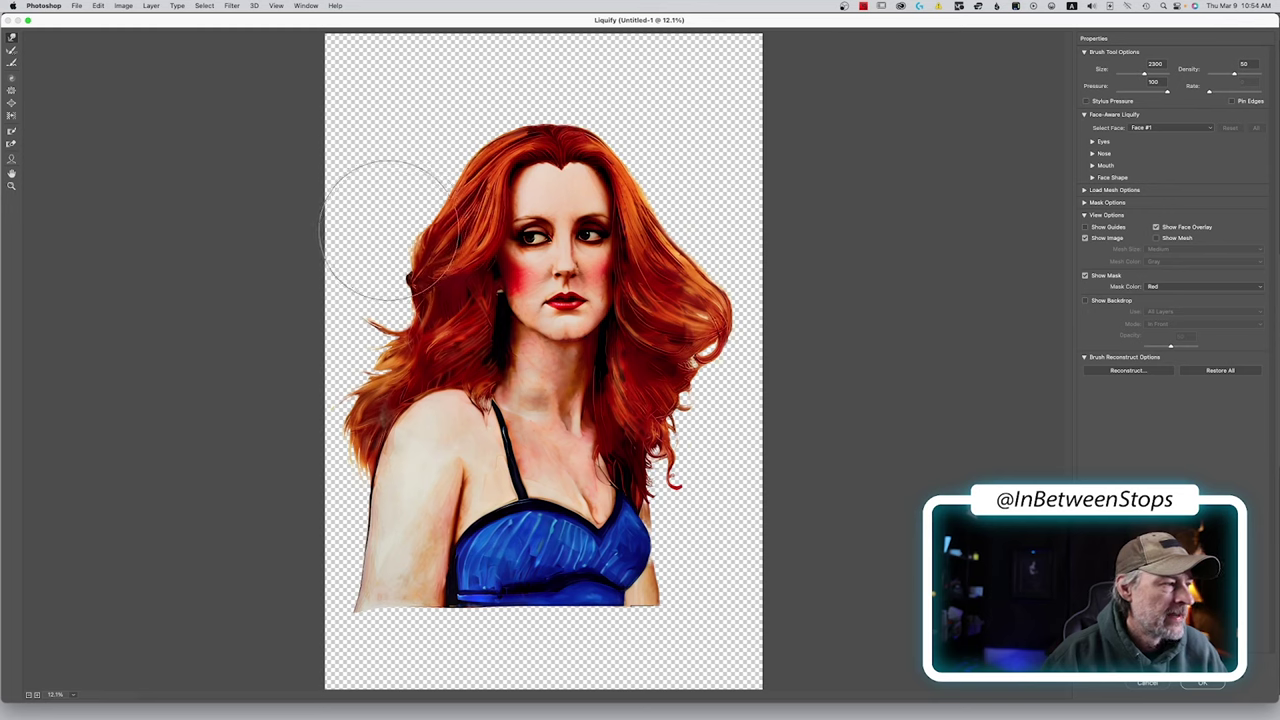
pyautogui.press('[')
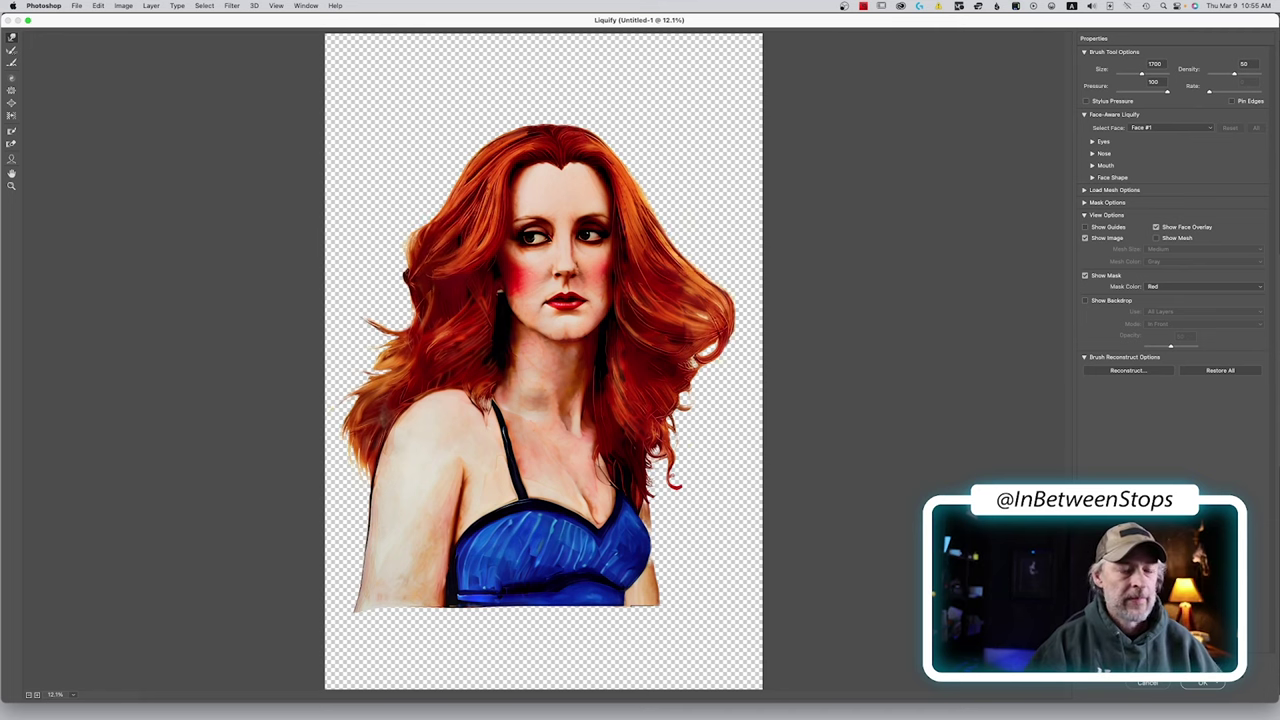
pyautogui.click(1204, 684)
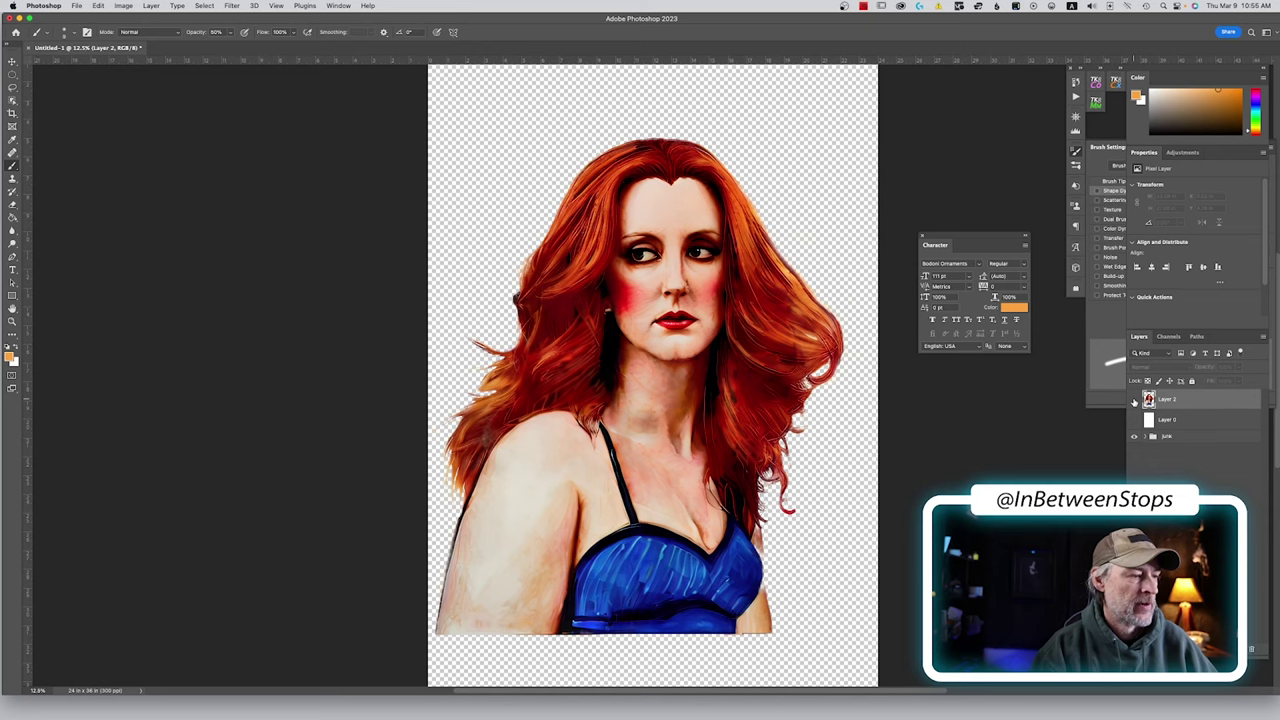
# Toggle Layer 2's visibility to compare the liquify result and bring the panels back
pyautogui.click(1134, 400)
pyautogui.click(1134, 400)
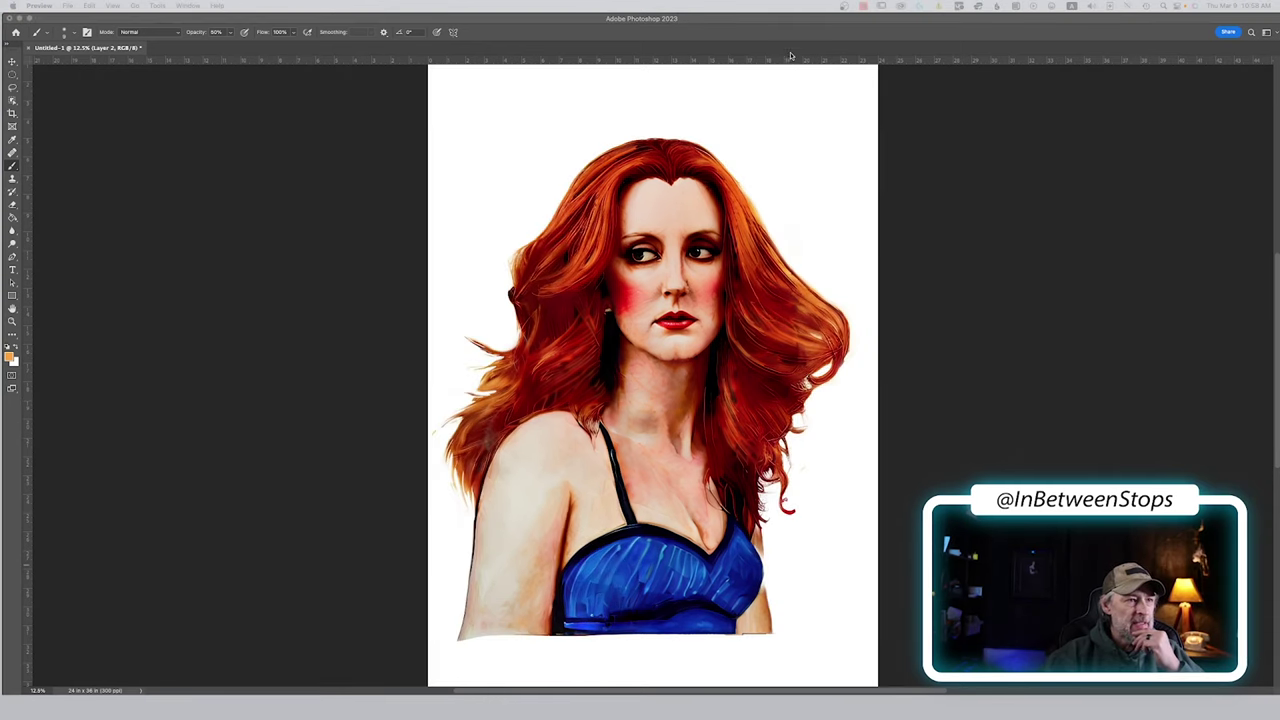
pyautogui.press('Tab')
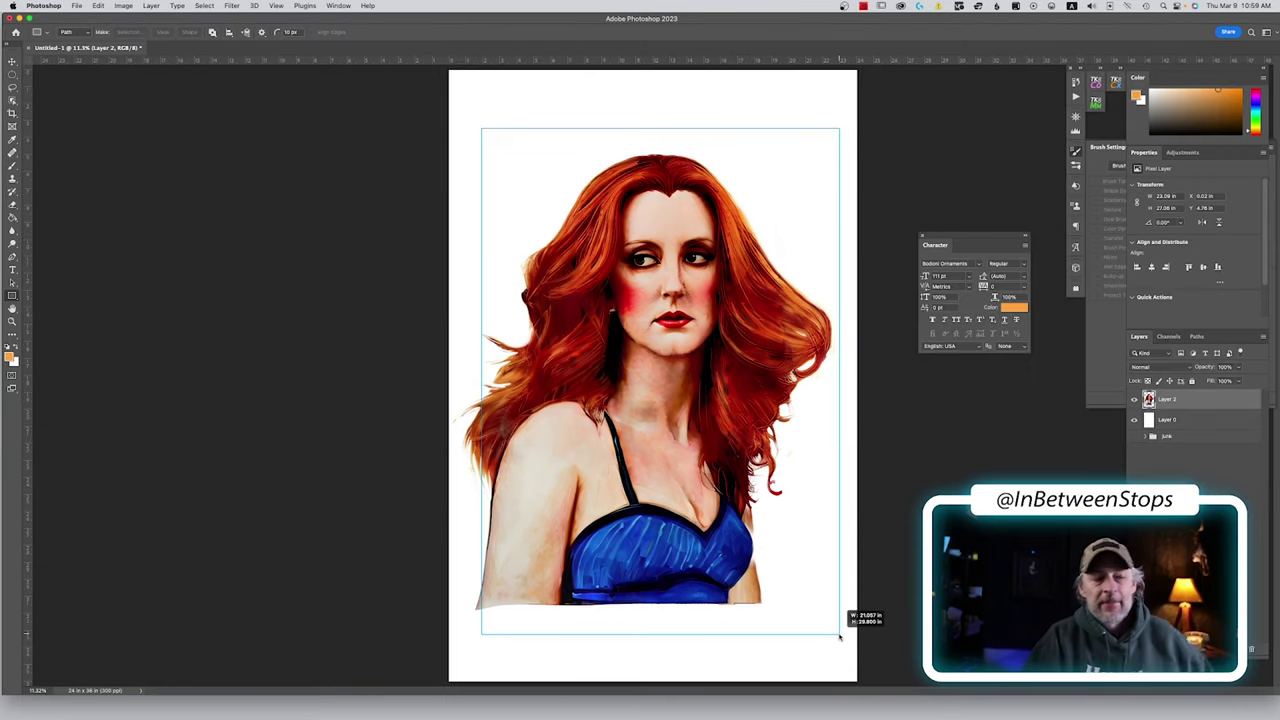
# Drag a tall rectangular path around the portrait, inset from the page edges
pyautogui.moveTo(846, 624); pyautogui.dragTo(839, 637)
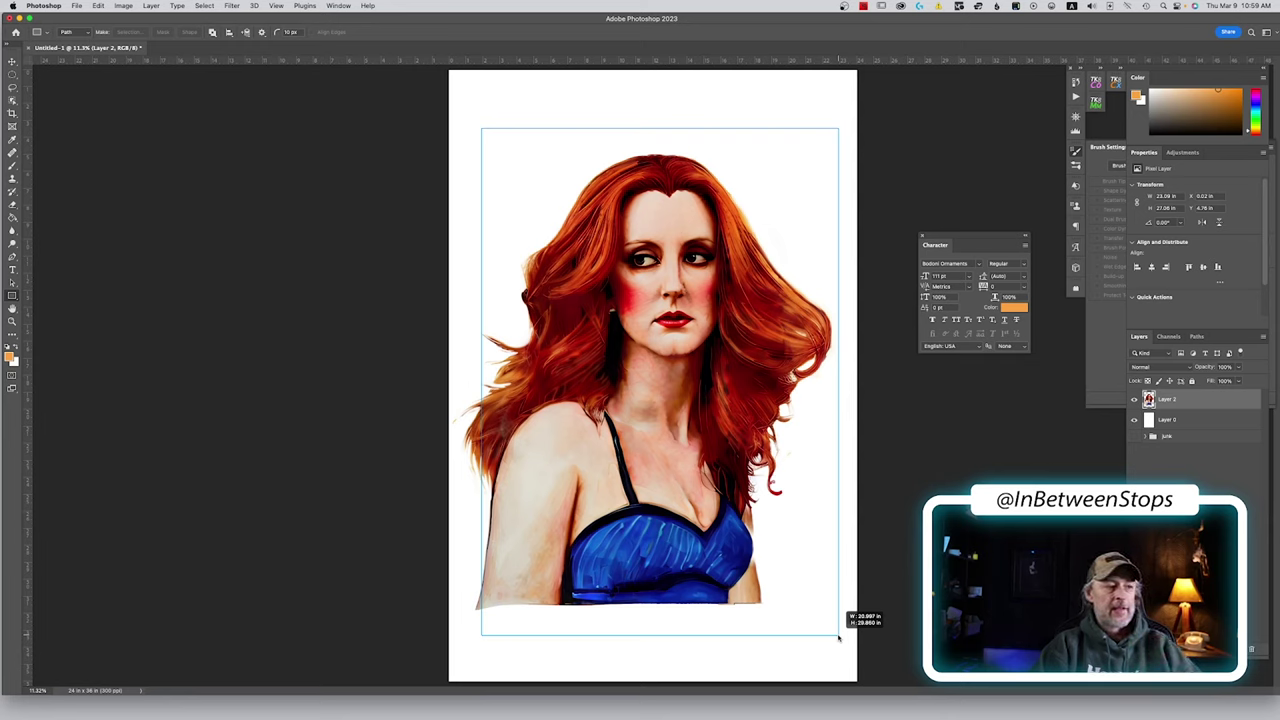
pyautogui.moveTo(839, 636); pyautogui.dragTo(839, 636)
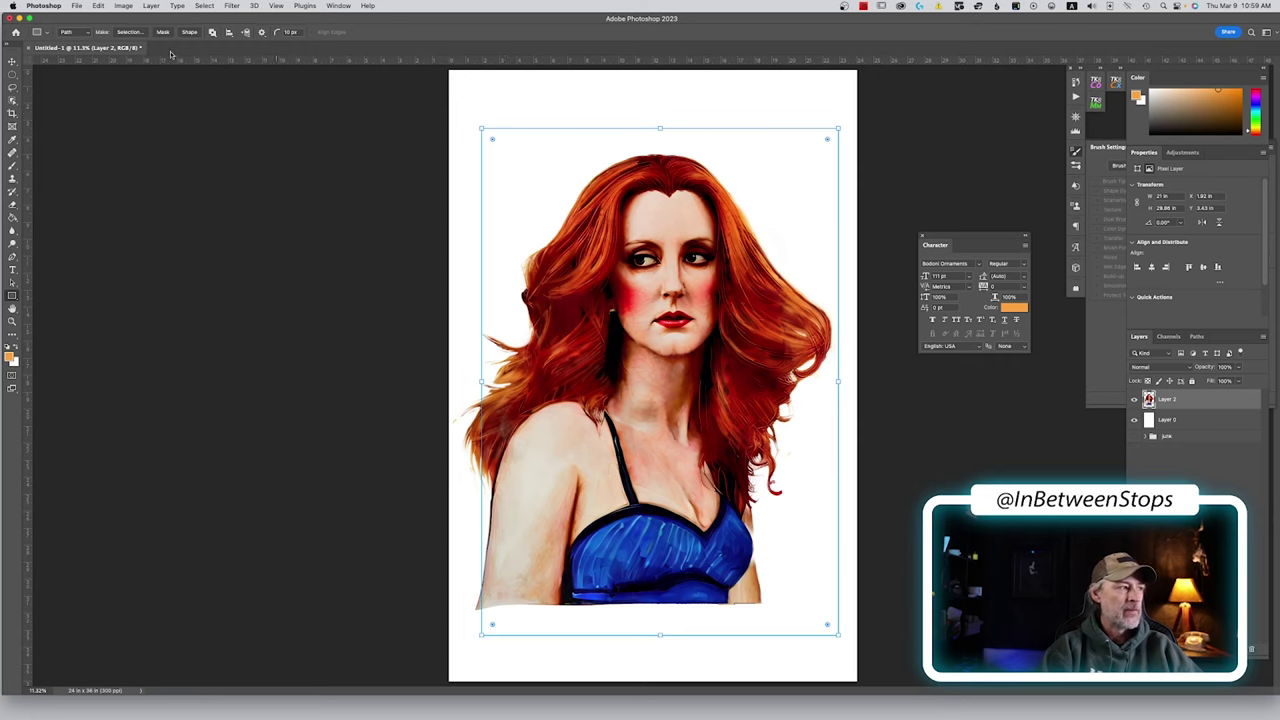
pyautogui.press('super+z')
pyautogui.press('super+z')
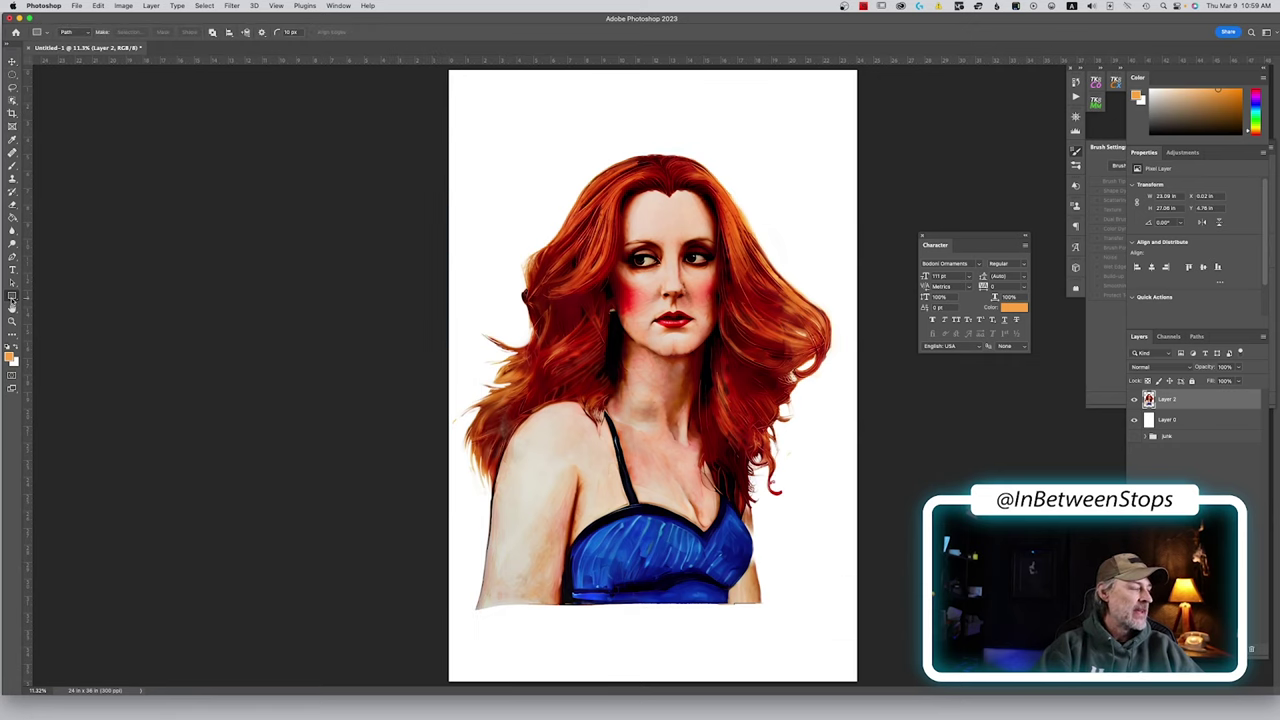
# Stroke the rectangle Work Path with the brush to draw the black frame around the portrait
pyautogui.rightClick(12, 298)
pyautogui.click(55, 296)
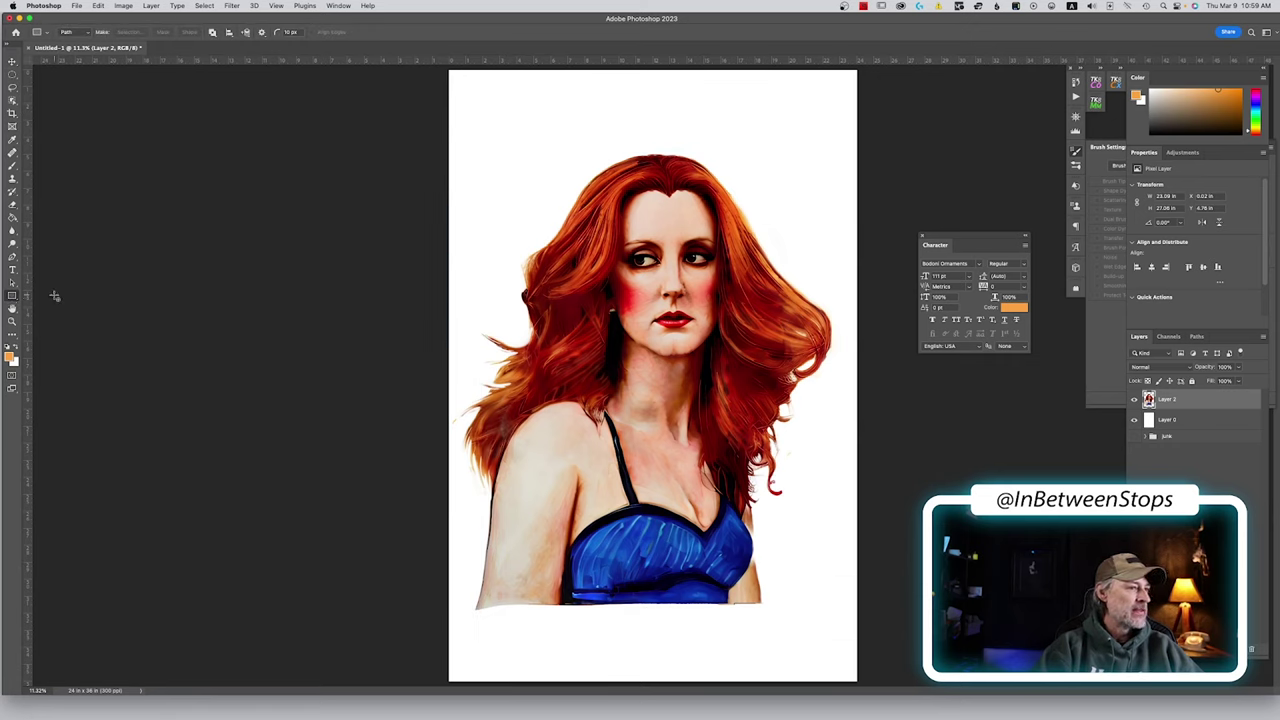
pyautogui.click(1197, 336)
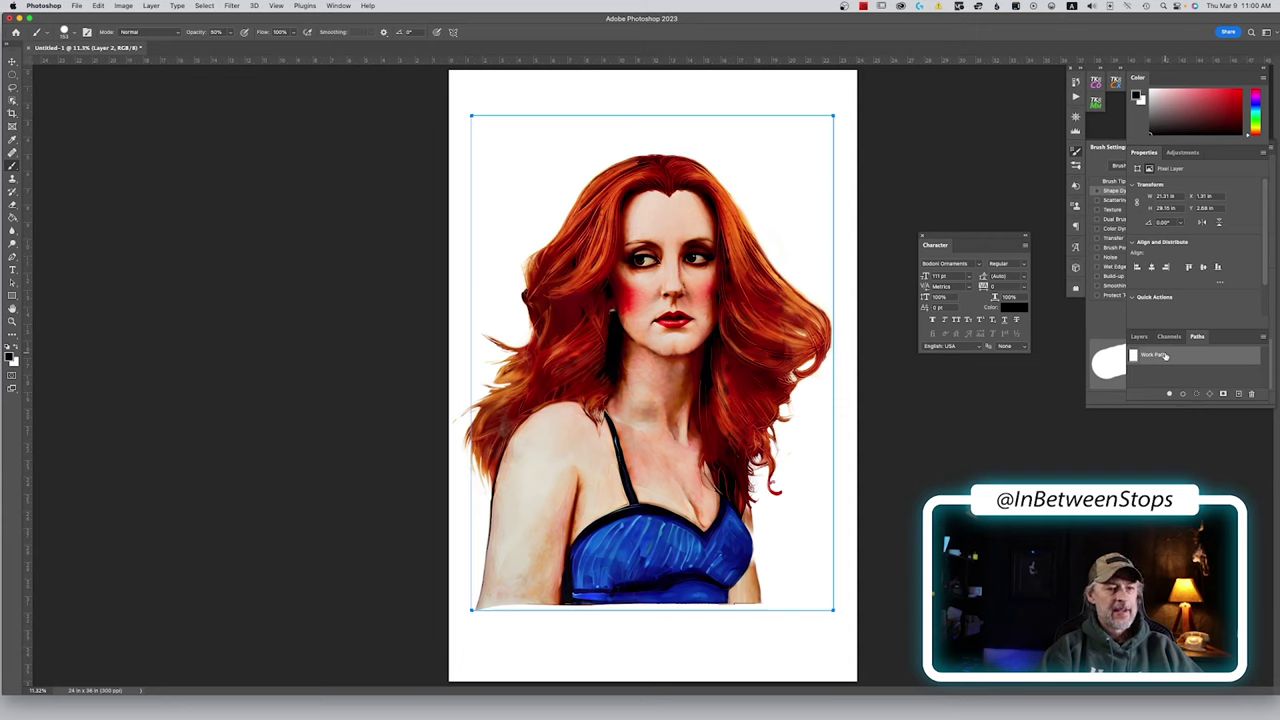
pyautogui.rightClick(1165, 356)
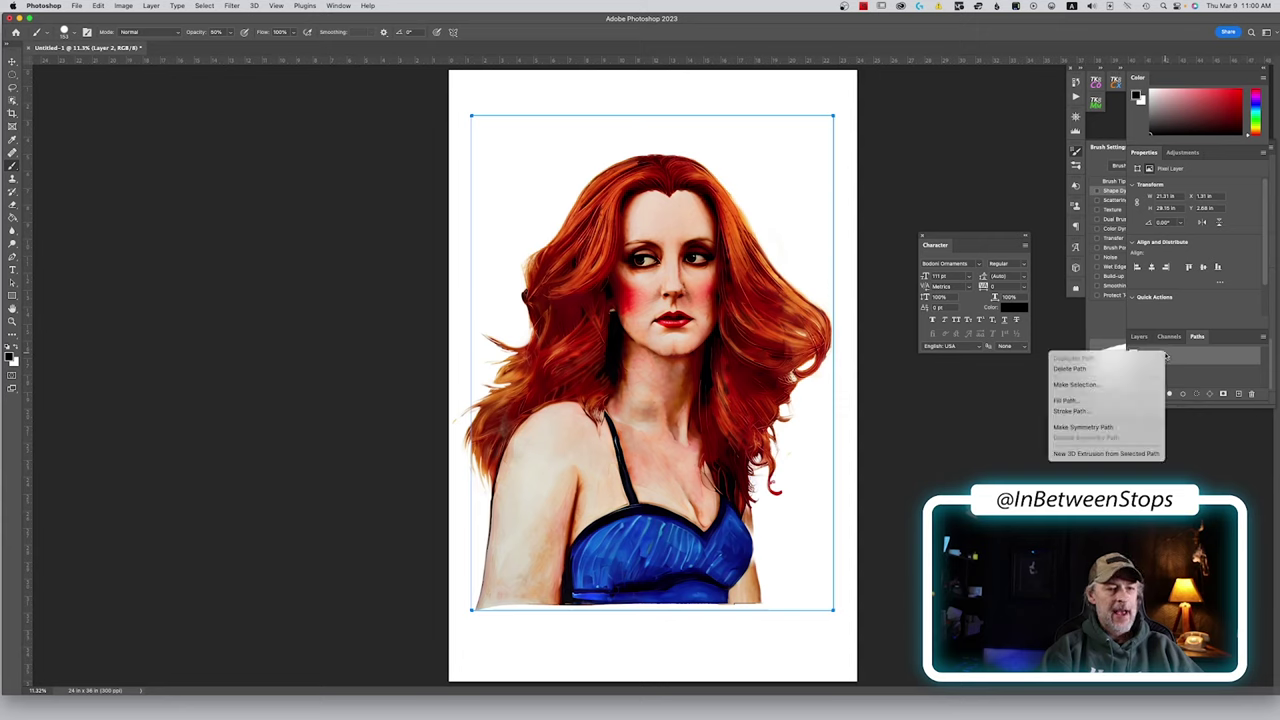
pyautogui.click(1129, 413)
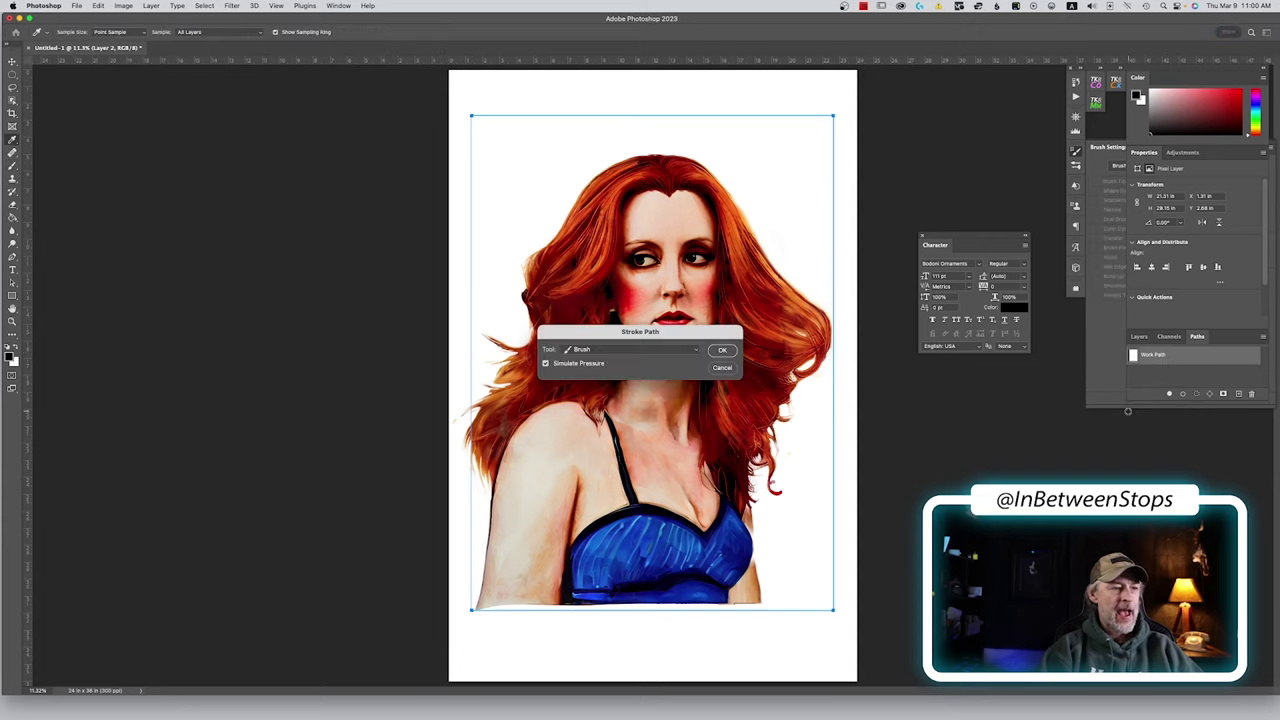
pyautogui.click(724, 351)
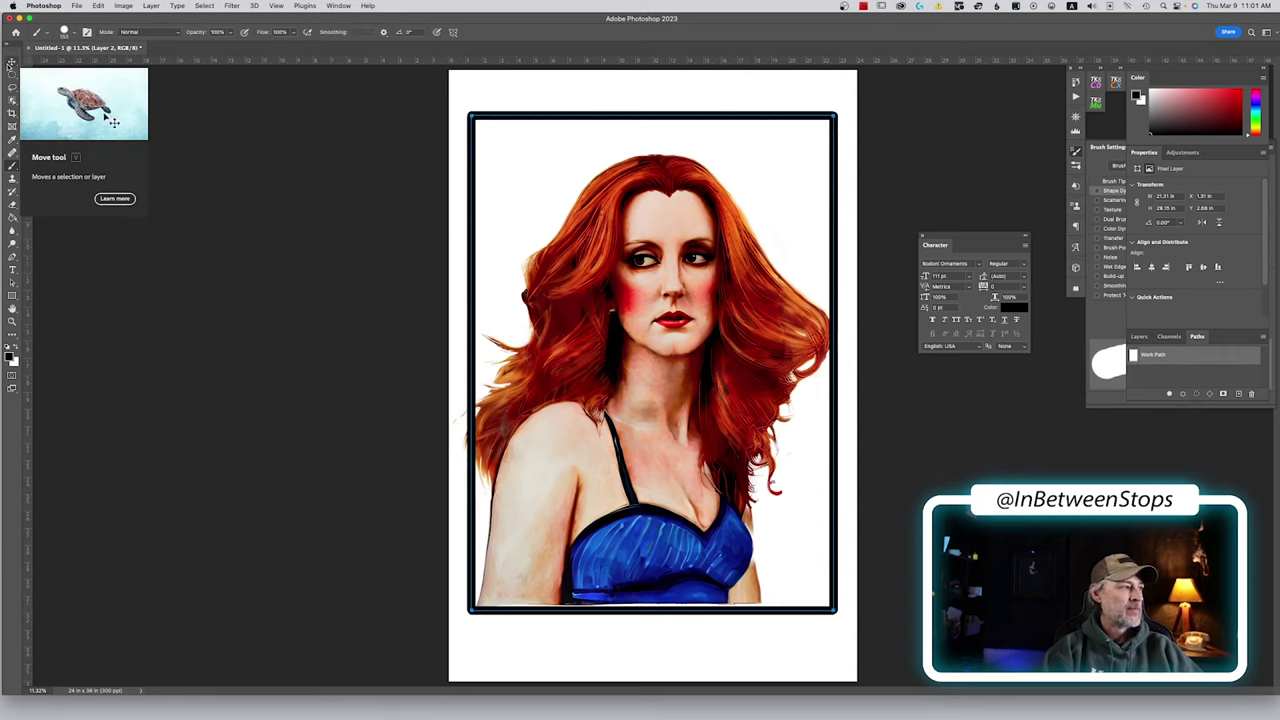
pyautogui.click(12, 61)
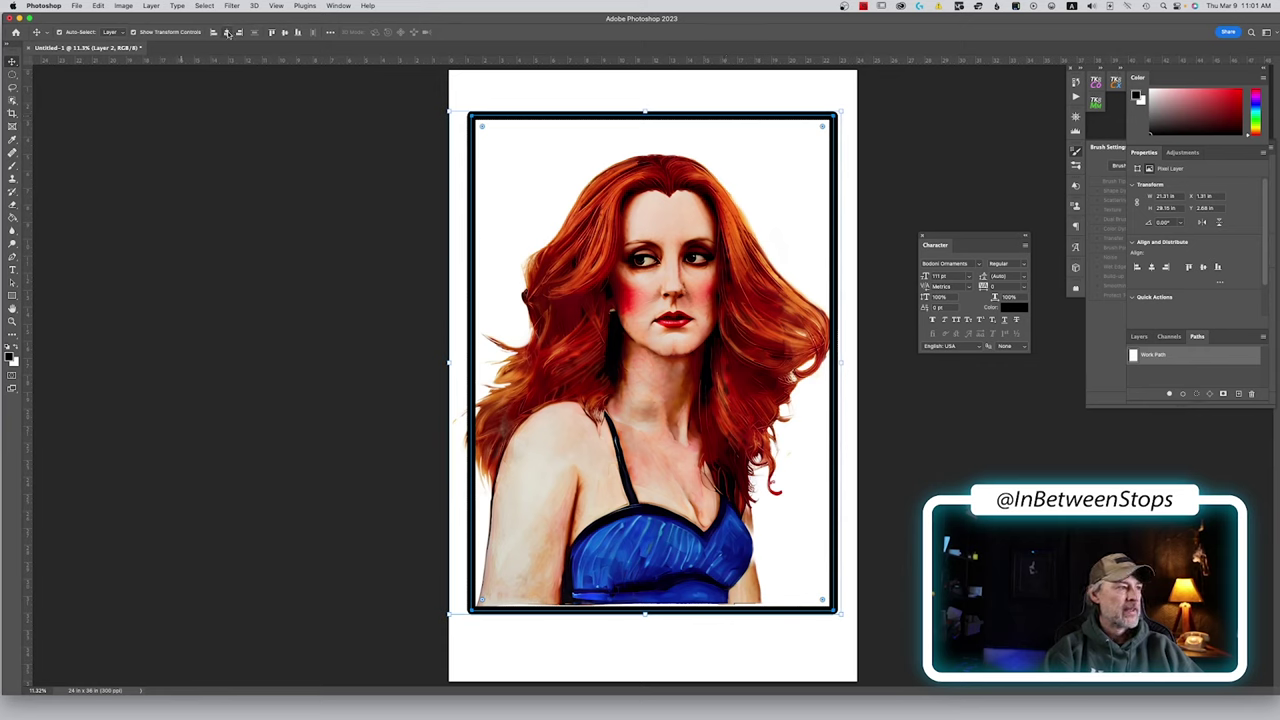
pyautogui.click(331, 33)
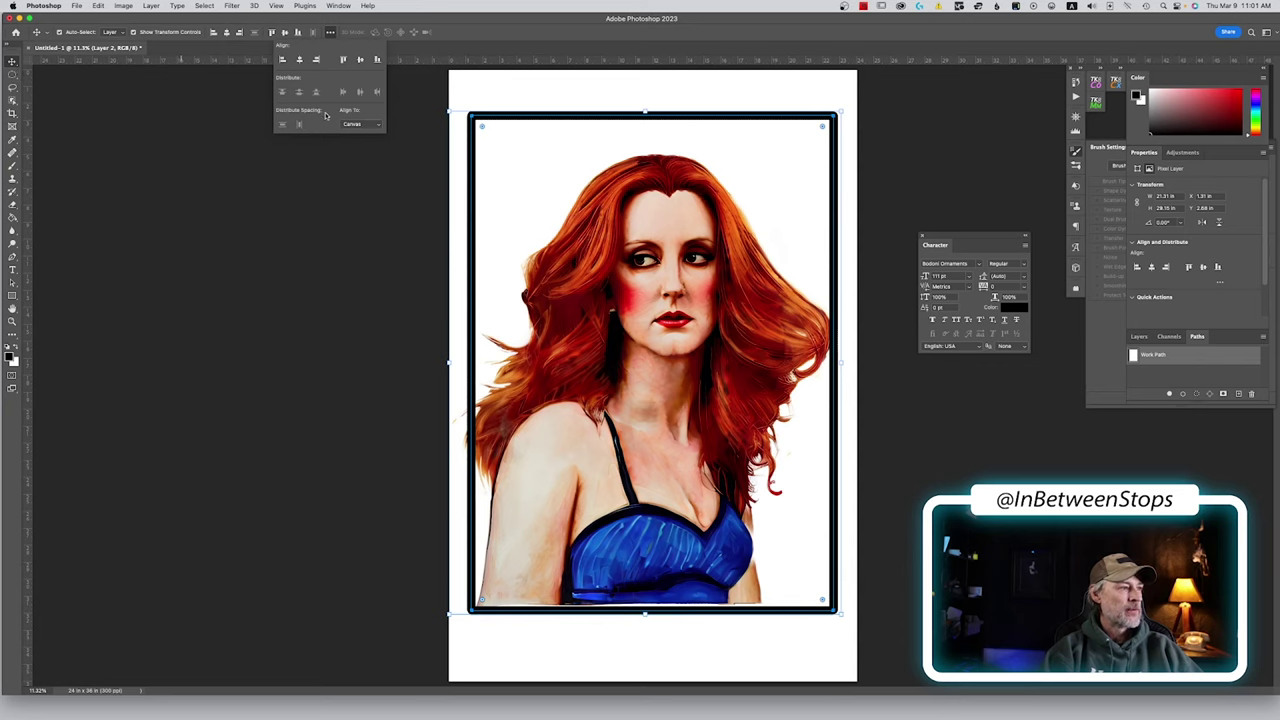
# Centre both the frame Layer 3 and the portrait Layer 2 horizontally on the page
pyautogui.click(470, 116)
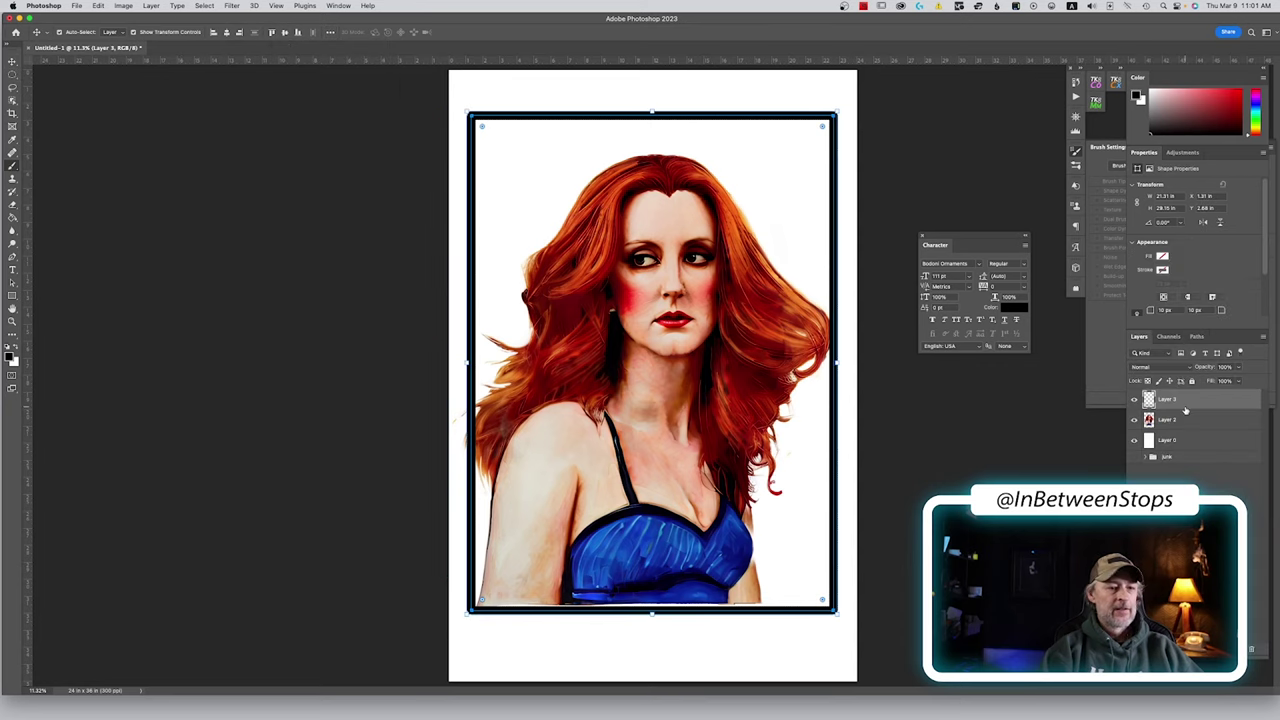
pyautogui.click(225, 33)
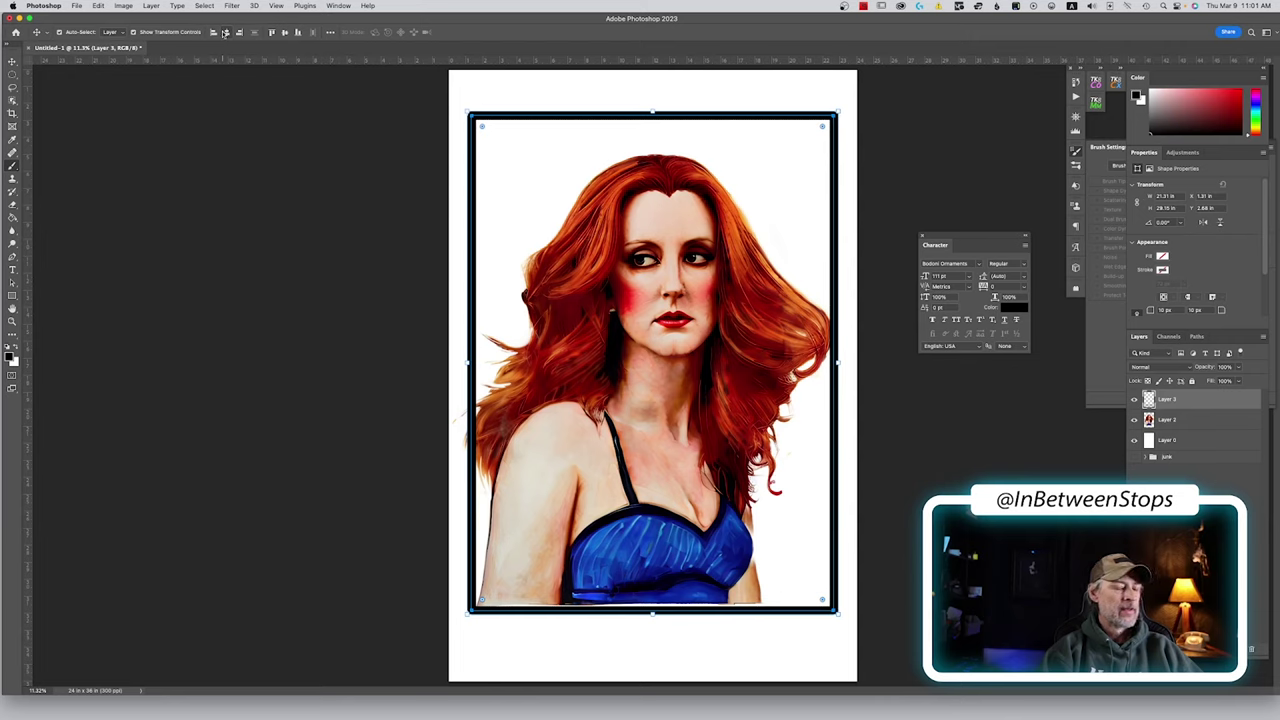
pyautogui.click(1198, 421)
pyautogui.click(222, 33)
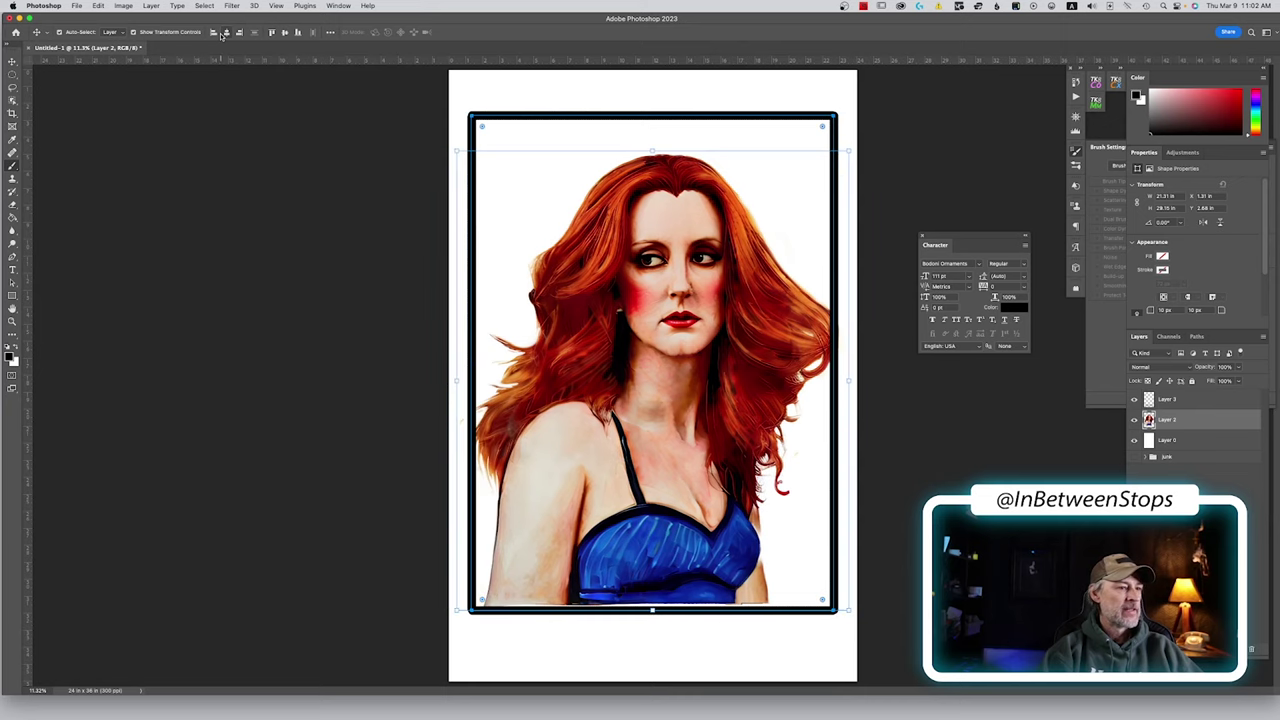
# Move the black frame slightly down and stack the portrait layer above the frame layer
pyautogui.click(1203, 404)
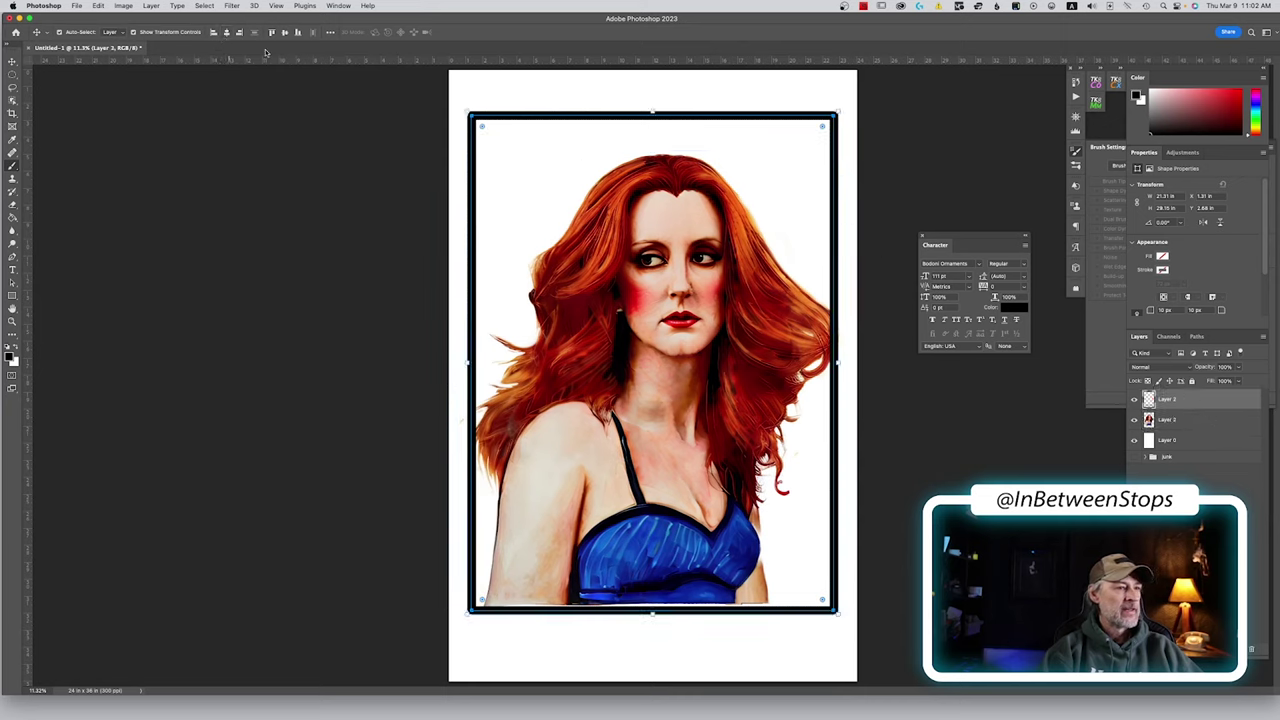
pyautogui.moveTo(720, 118); pyautogui.dragTo(721, 148)
pyautogui.click(1182, 424)
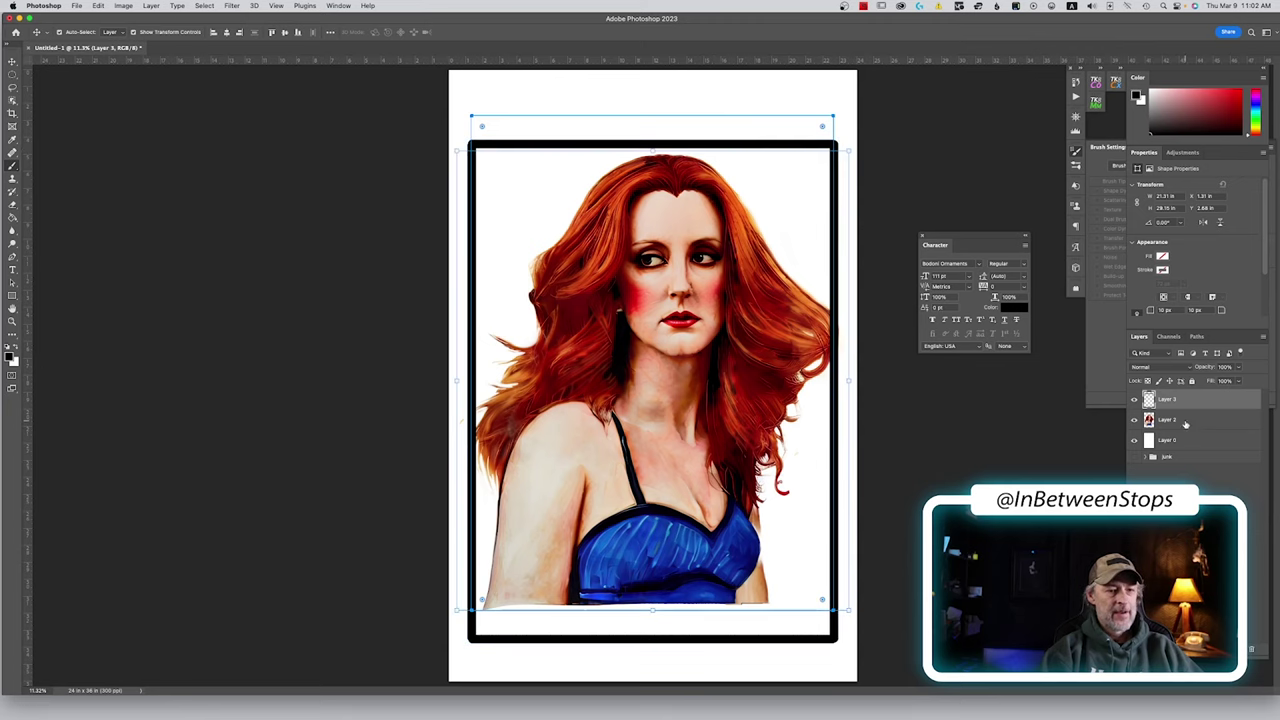
pyautogui.moveTo(1185, 424); pyautogui.dragTo(1183, 396)
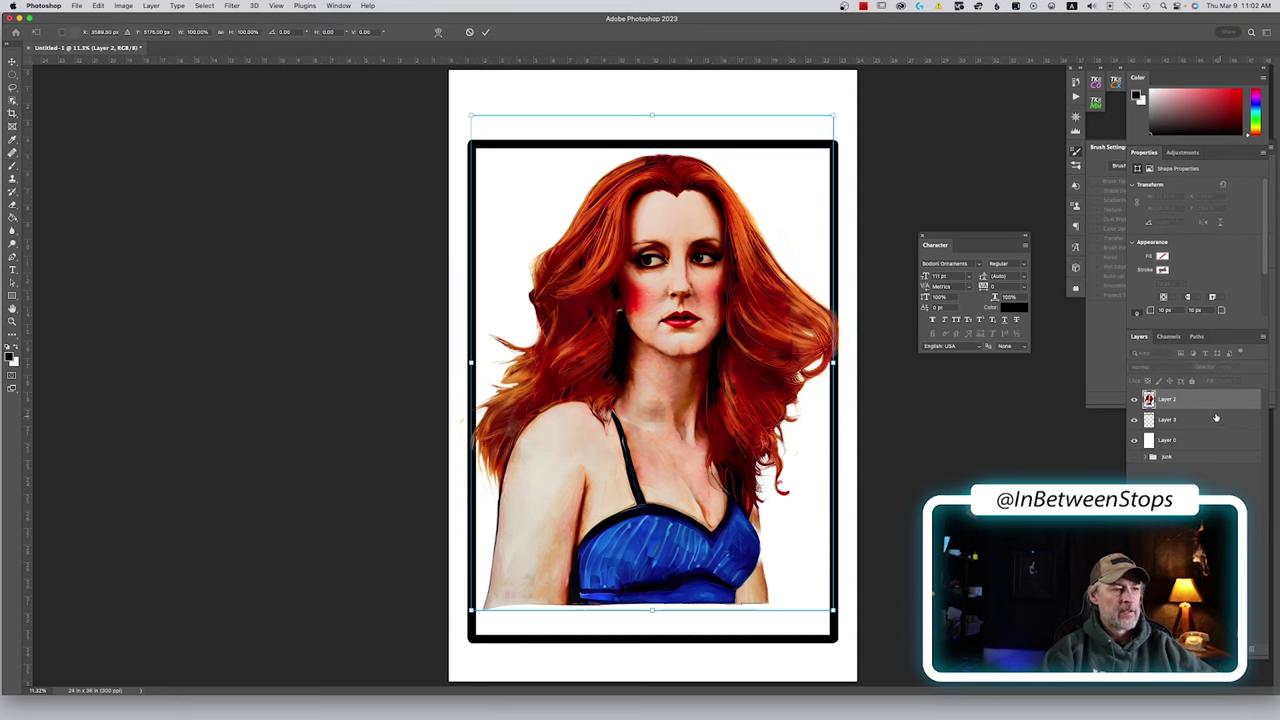
# Free-transform the portrait to about 89%, nudged upward so her hair rises over the frame's top
pyautogui.press('super+t')
pyautogui.hotkey('shift', 'Up')
pyautogui.hotkey('shift', 'Up')
pyautogui.hotkey('shift', 'Up')
pyautogui.hotkey('shift', 'Up')
pyautogui.hotkey('shift', 'Up')
pyautogui.hotkey('shift', 'Up')
pyautogui.hotkey('shift', 'Up')
pyautogui.hotkey('shift', 'Up')
pyautogui.hotkey('shift', 'Up')
pyautogui.hotkey('shift', 'Up')
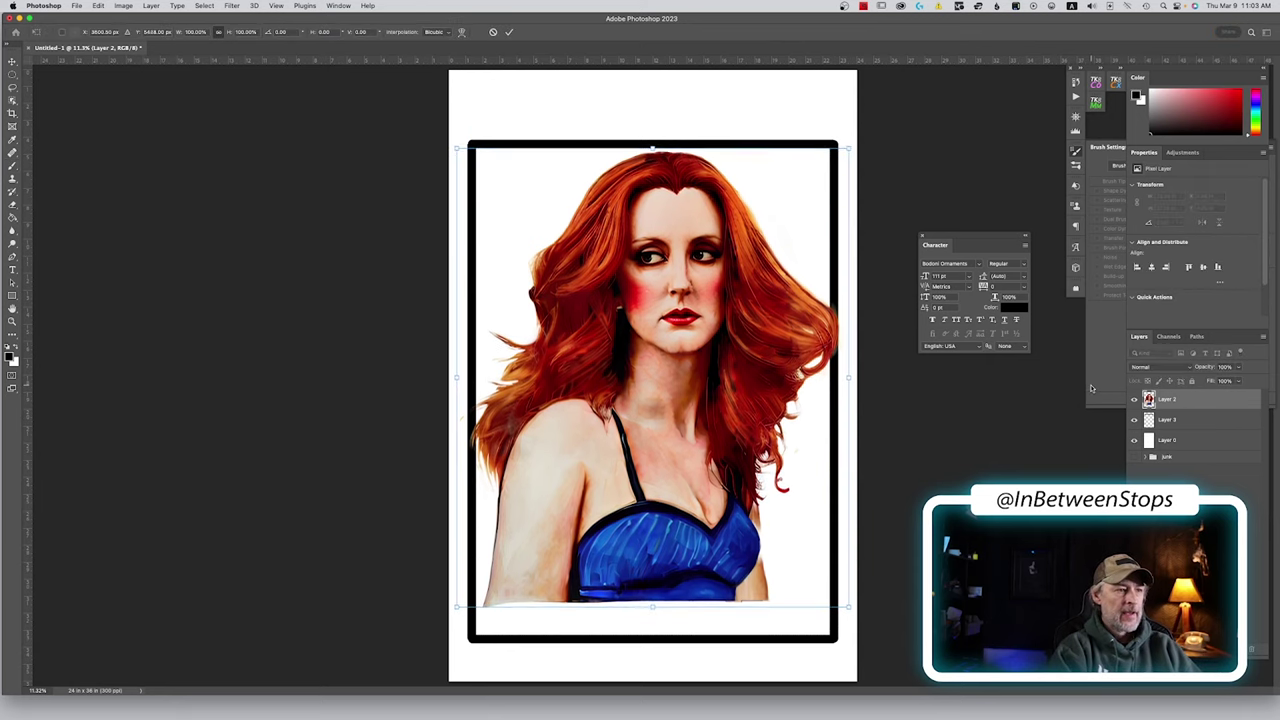
pyautogui.hotkey('shift', 'Up')
pyautogui.hotkey('shift', 'Up')
pyautogui.hotkey('shift', 'Up')
pyautogui.hotkey('shift', 'Up')
pyautogui.hotkey('shift', 'Up')
pyautogui.hotkey('shift', 'Up')
pyautogui.hotkey('shift', 'Up')
pyautogui.hotkey('shift', 'Up')
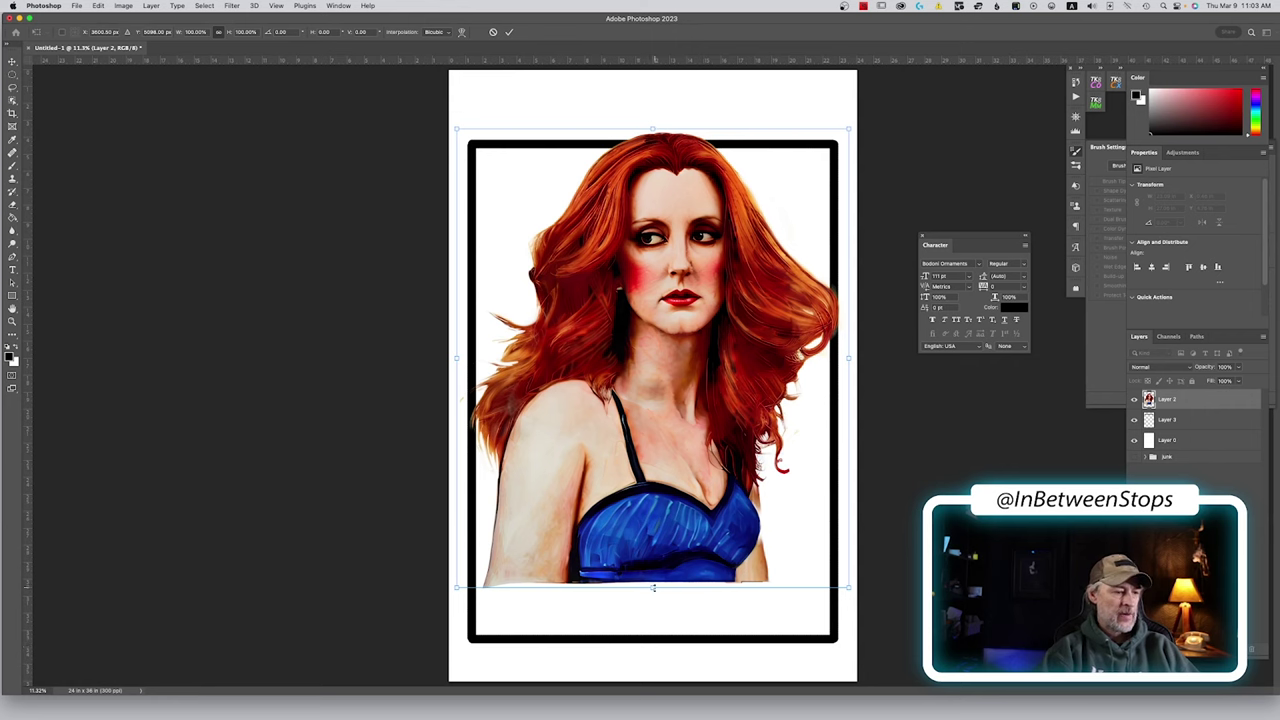
pyautogui.moveTo(653, 588); pyautogui.dragTo(634, 528)
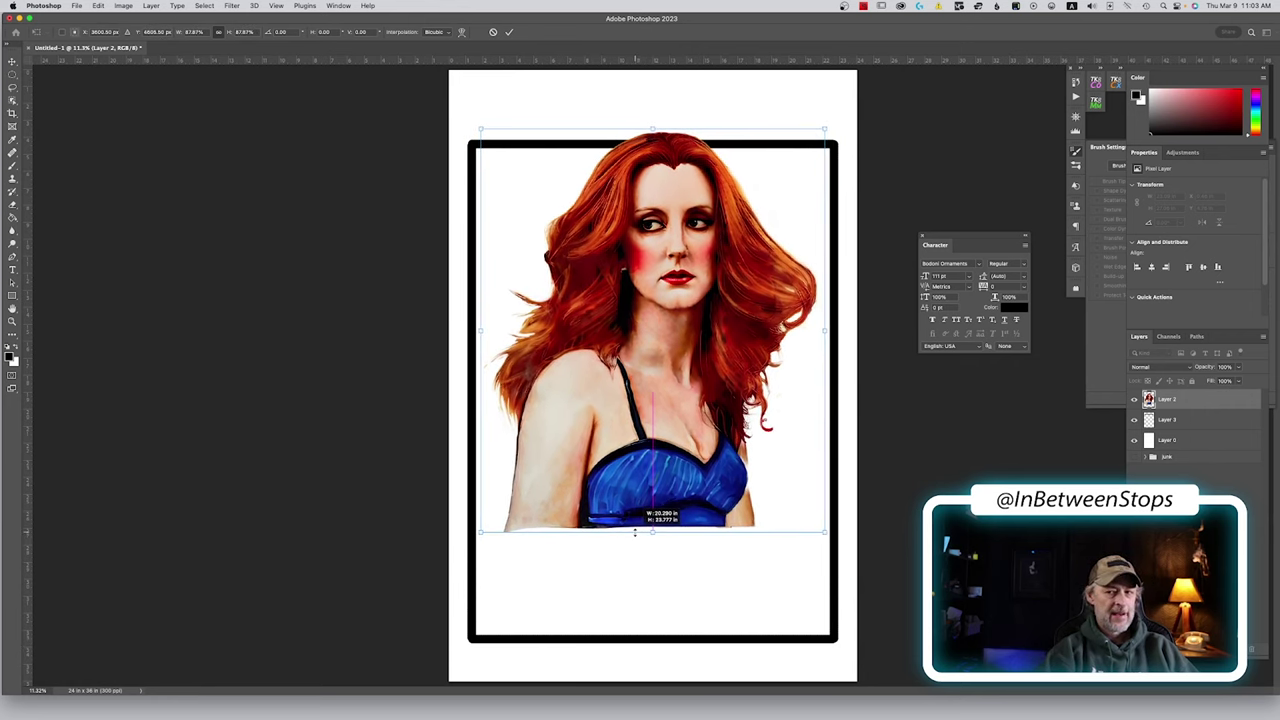
pyautogui.moveTo(634, 533); pyautogui.dragTo(638, 541)
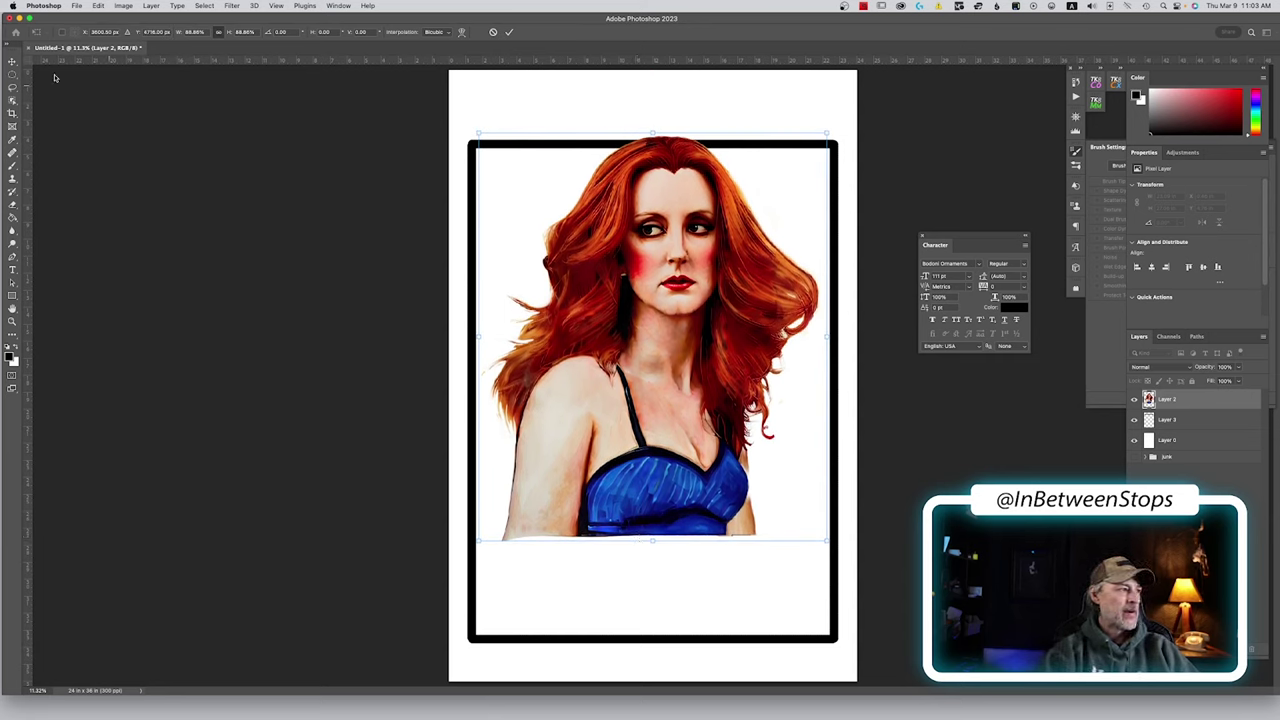
pyautogui.click(12, 62)
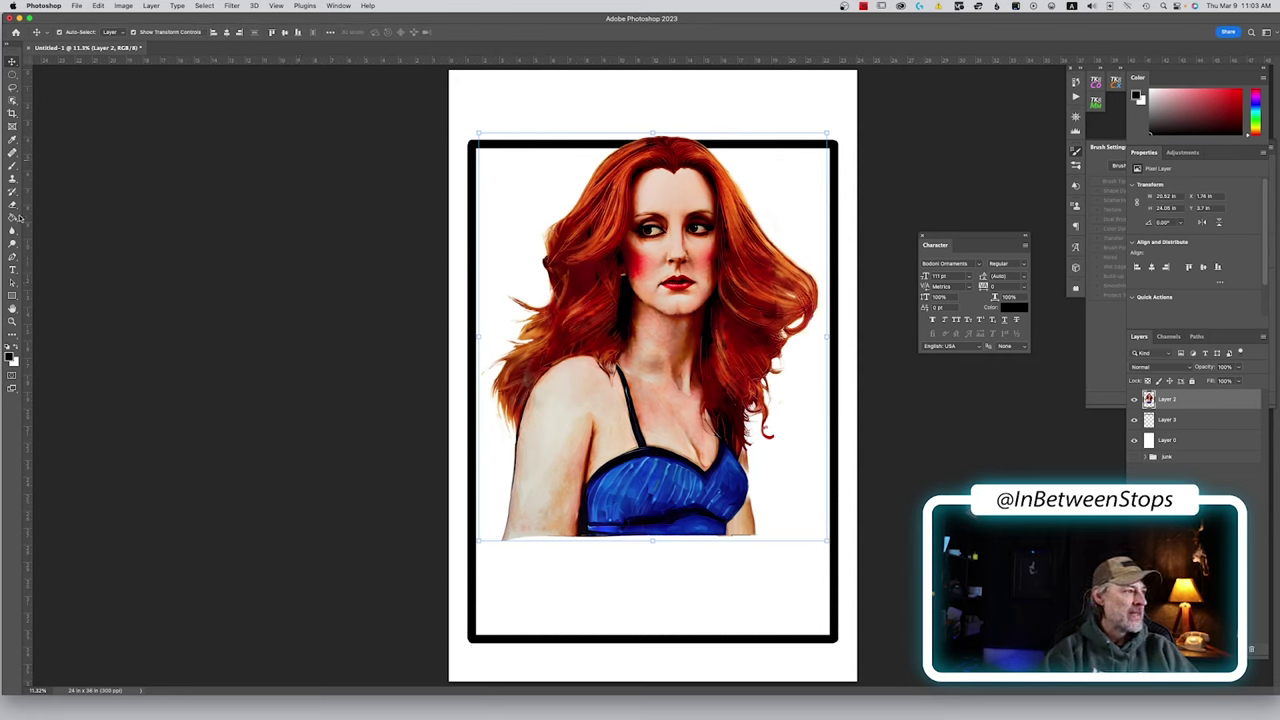
# Place a type layer above the frame reading 'PAINES CREEK' and select the text for a font change
pyautogui.click(12, 271)
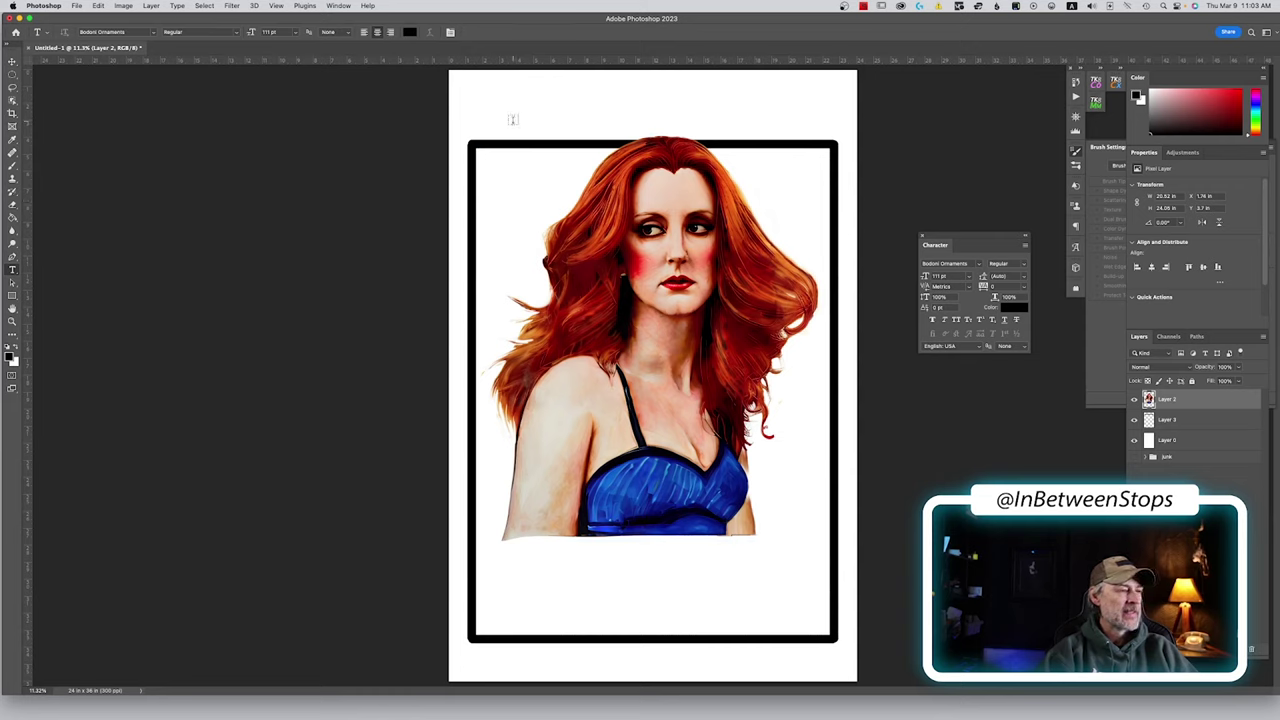
pyautogui.click(481, 112)
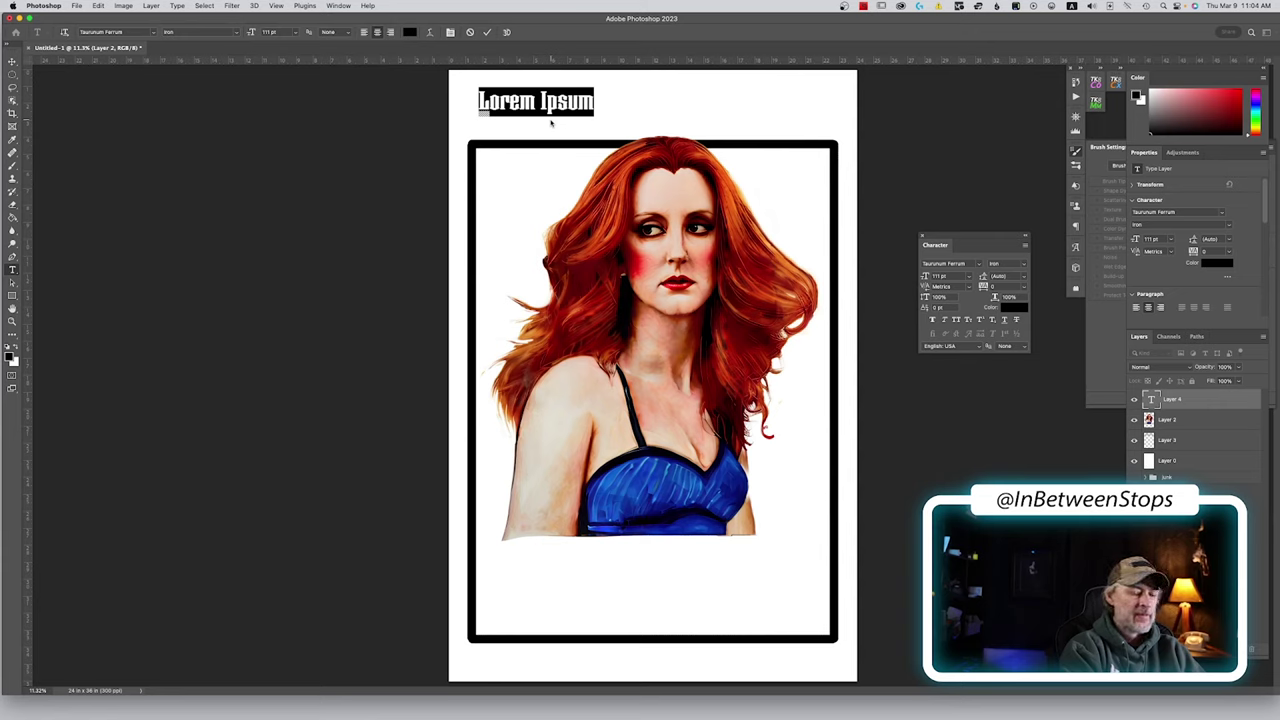
pyautogui.click(550, 122)
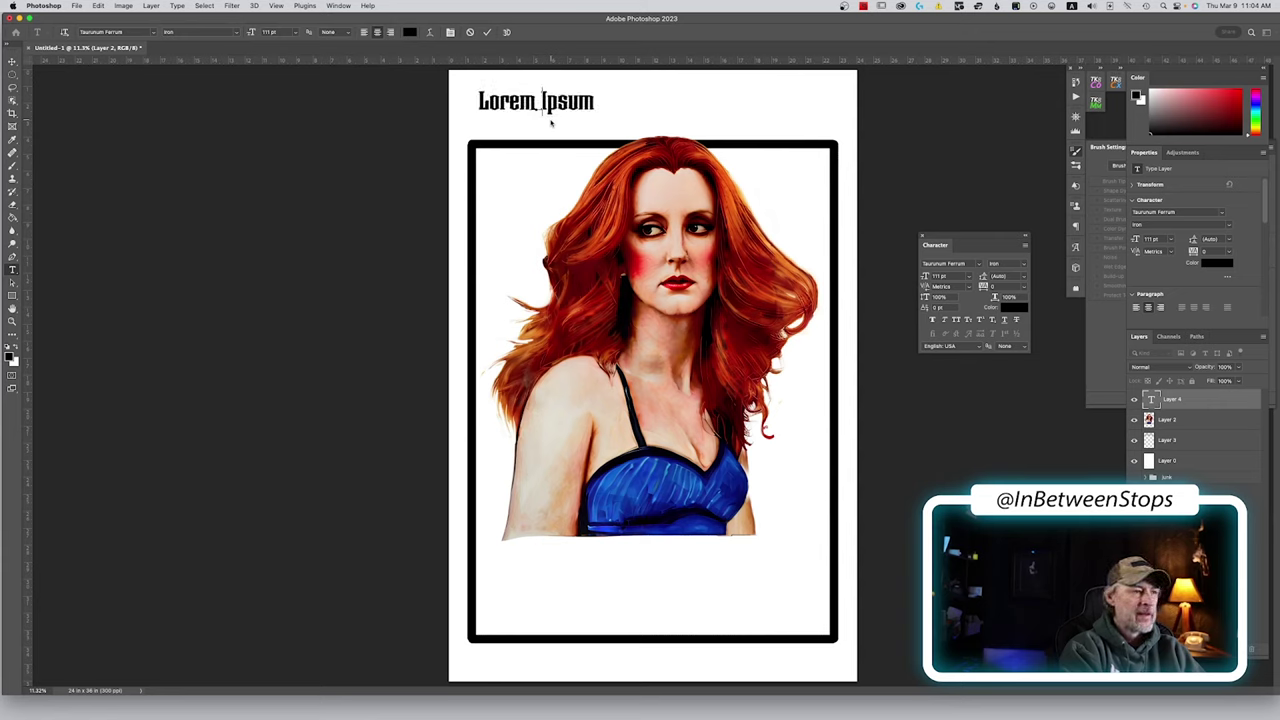
pyautogui.moveTo(544, 102); pyautogui.dragTo(531, 102)
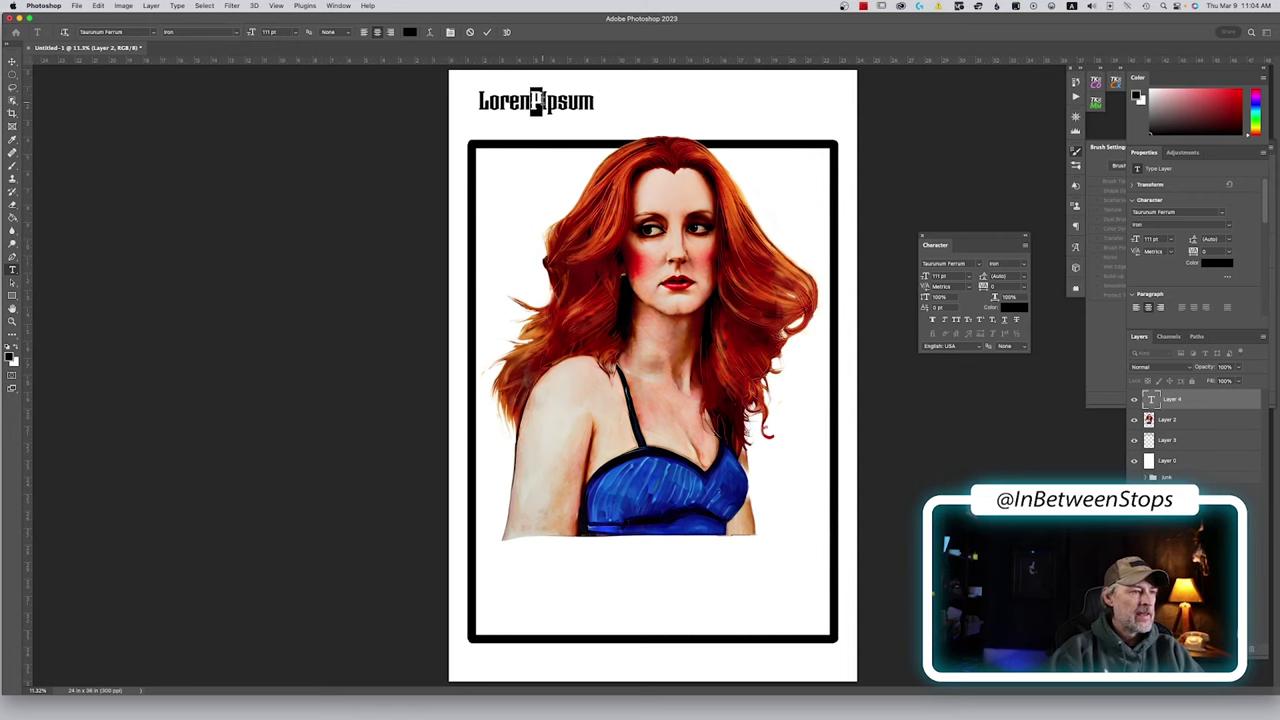
pyautogui.write('P')
pyautogui.hotkey('ctrl', 'a')
pyautogui.write('P')
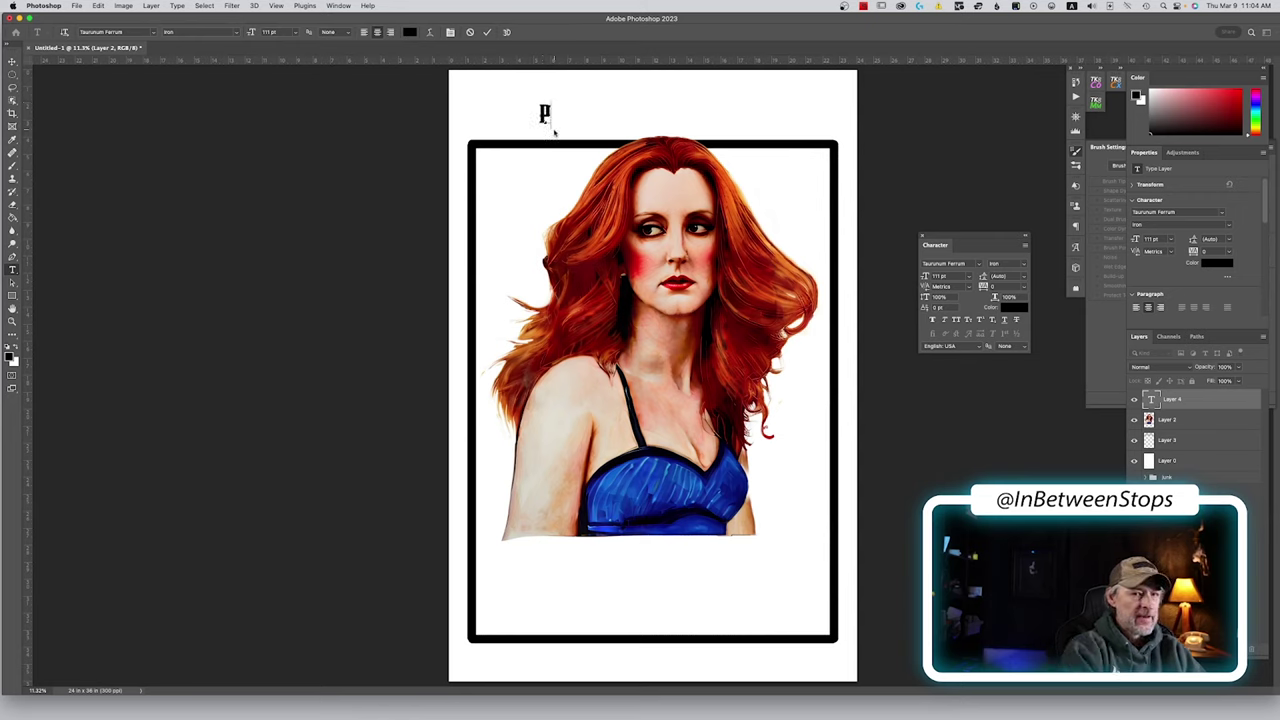
pyautogui.write('AI')
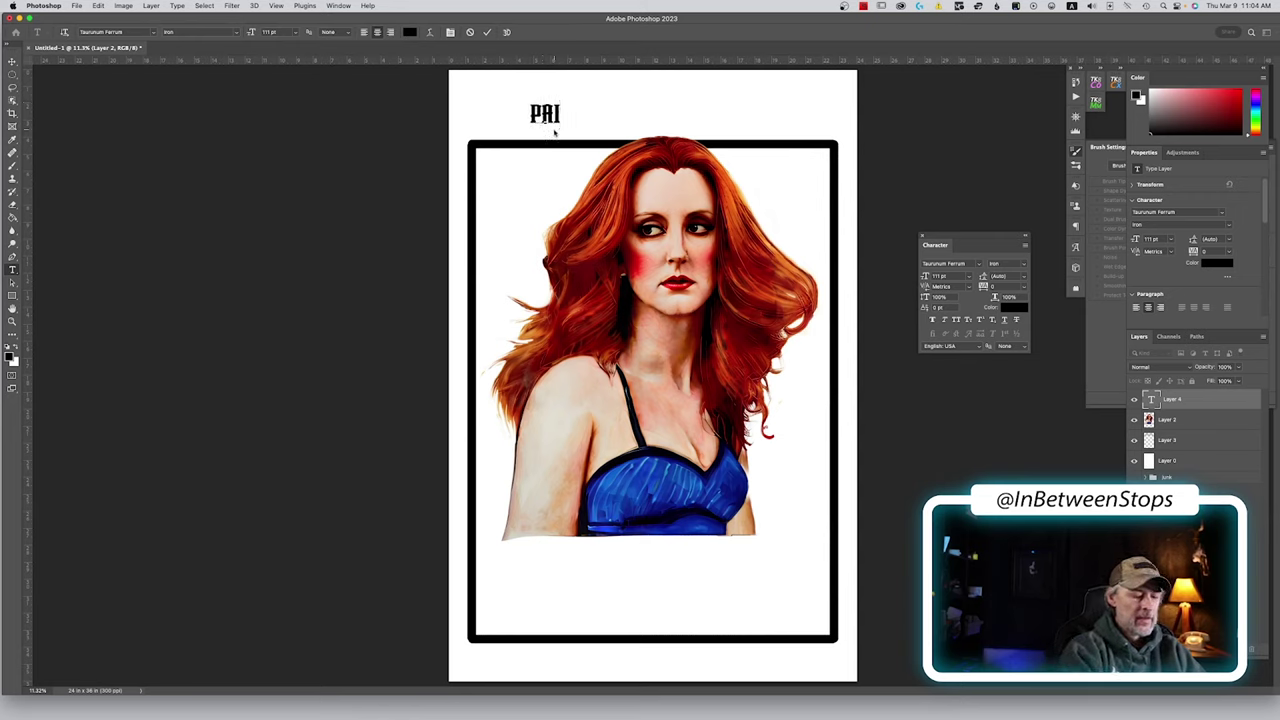
pyautogui.write('NES')
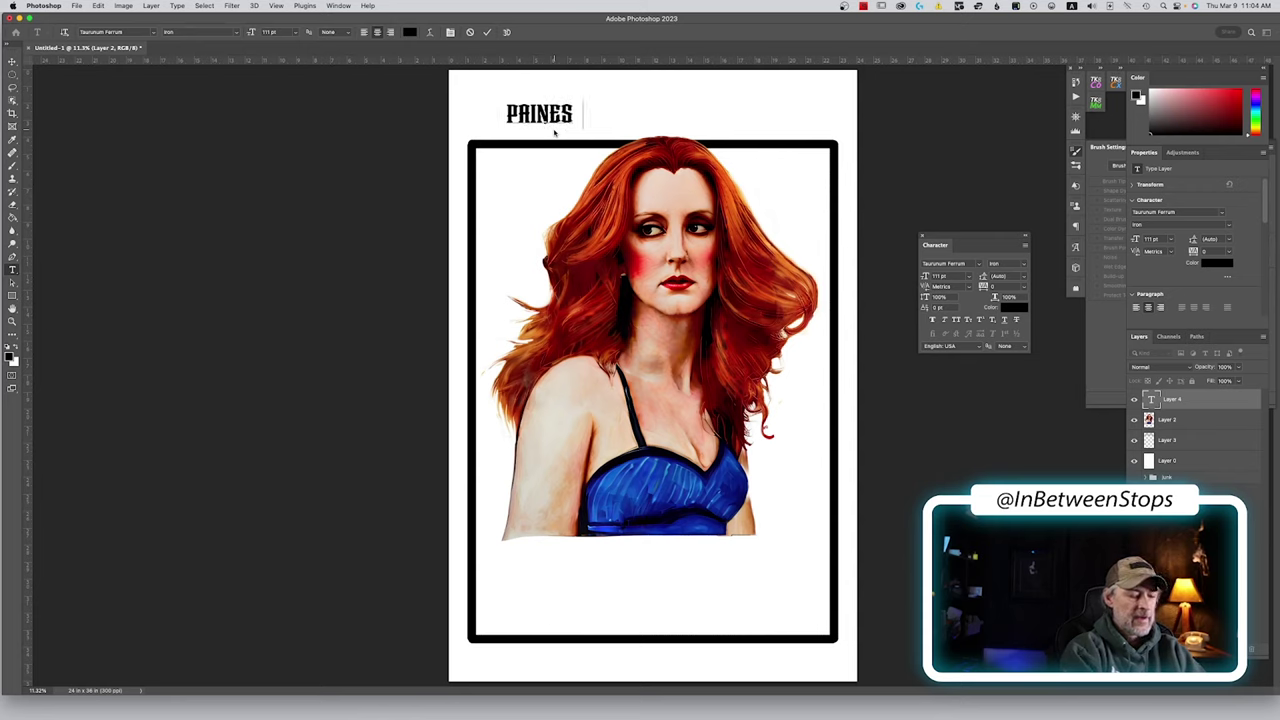
pyautogui.write(' CREEK')
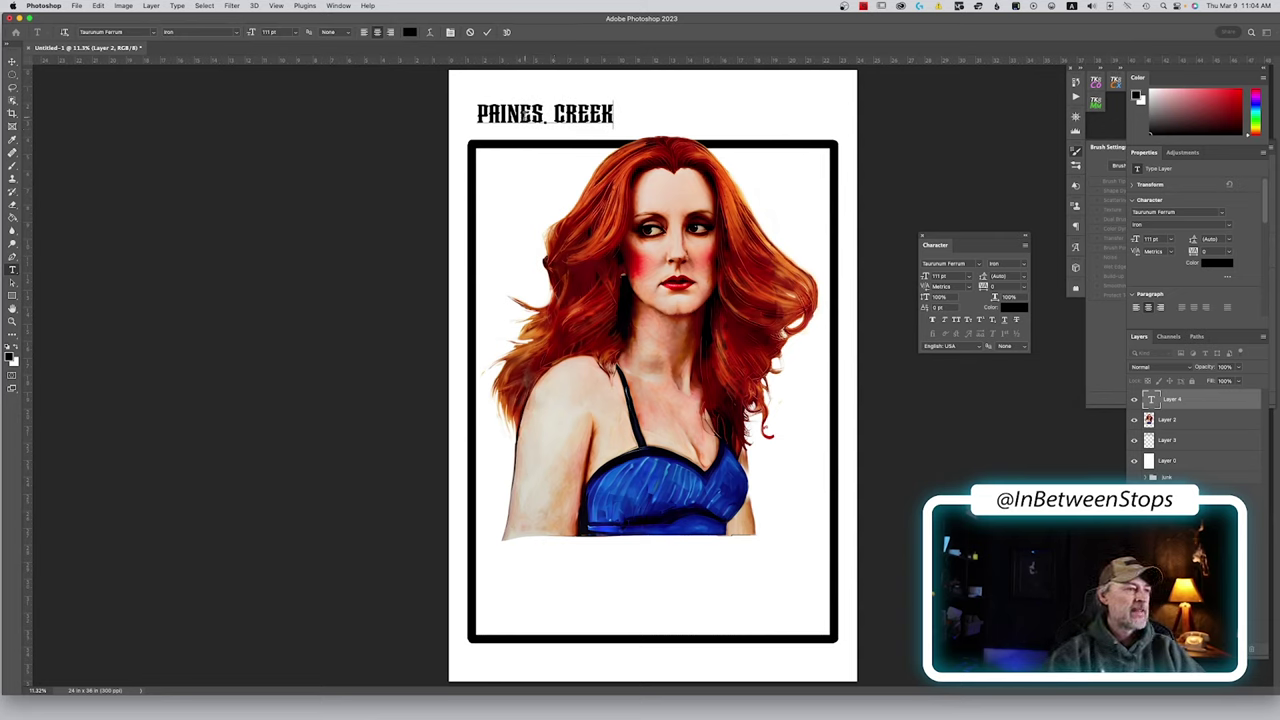
pyautogui.moveTo(477, 114); pyautogui.dragTo(613, 114)
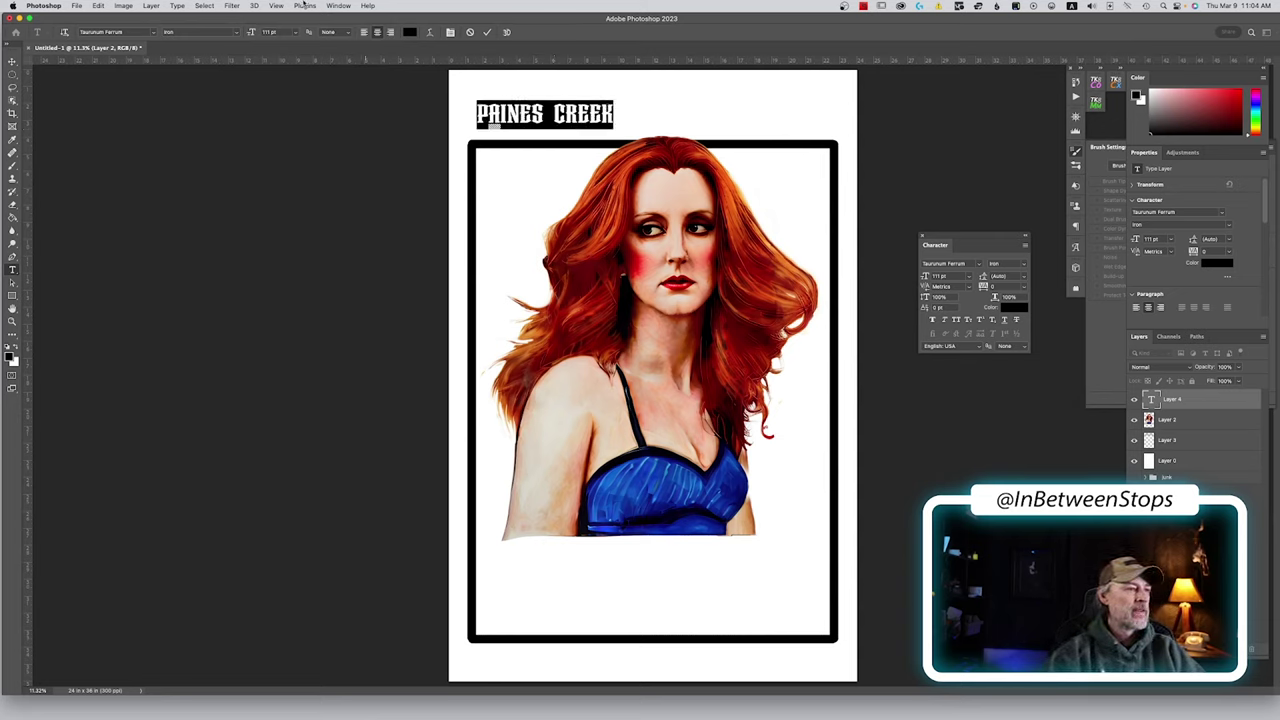
pyautogui.click(154, 33)
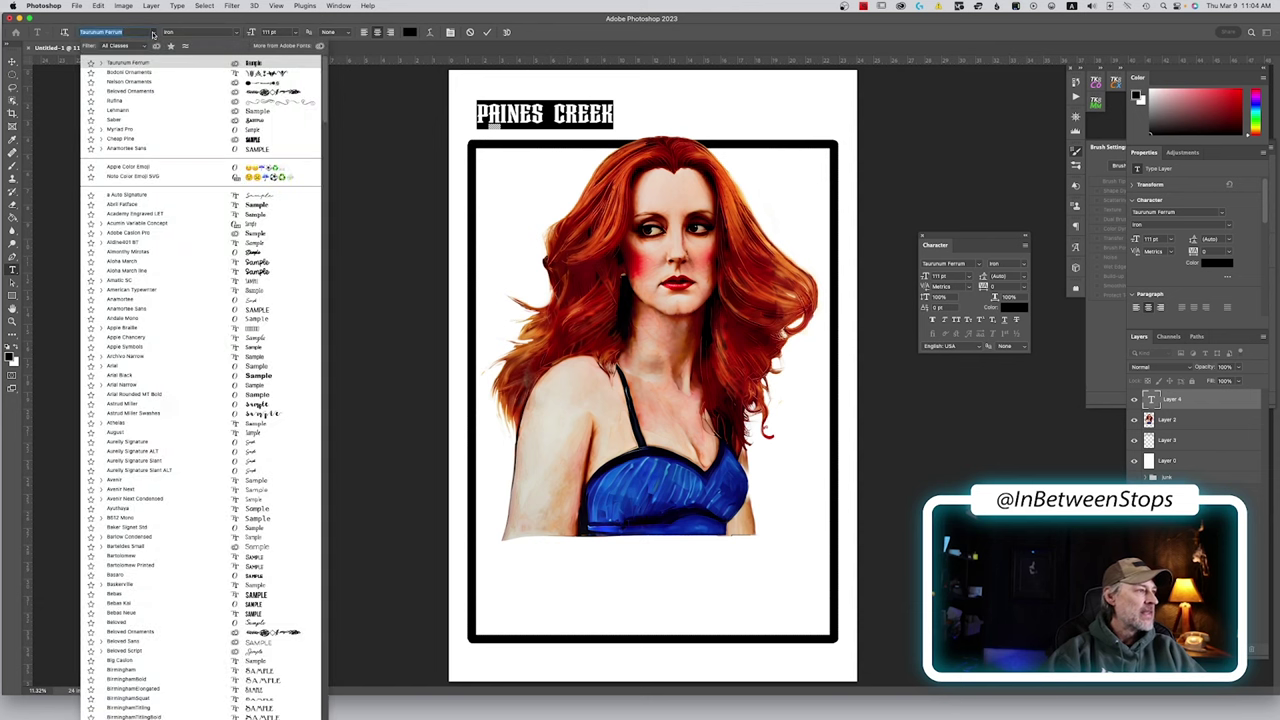
# Set the title in Lehmann and centre it horizontally just above the frame
pyautogui.click(163, 111)
pyautogui.press('Escape')
pyautogui.press('v')
pyautogui.moveTo(567, 117); pyautogui.dragTo(673, 124)
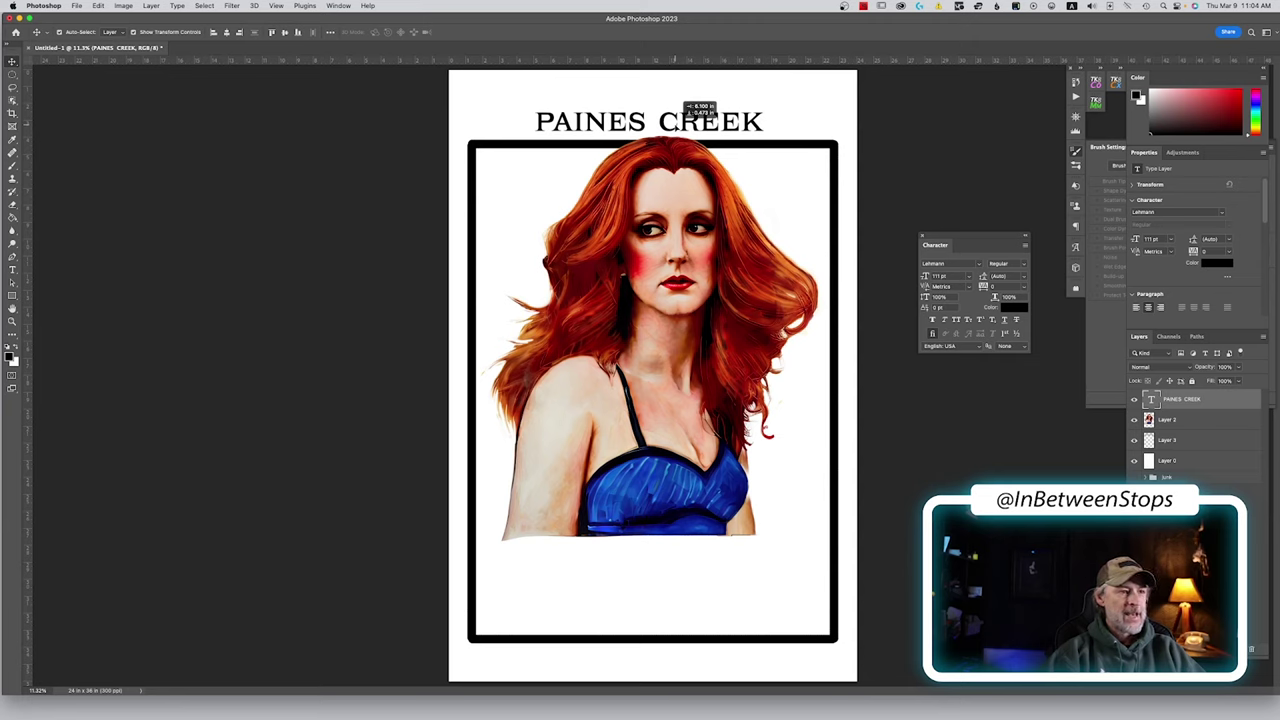
pyautogui.moveTo(676, 120); pyautogui.dragTo(676, 120)
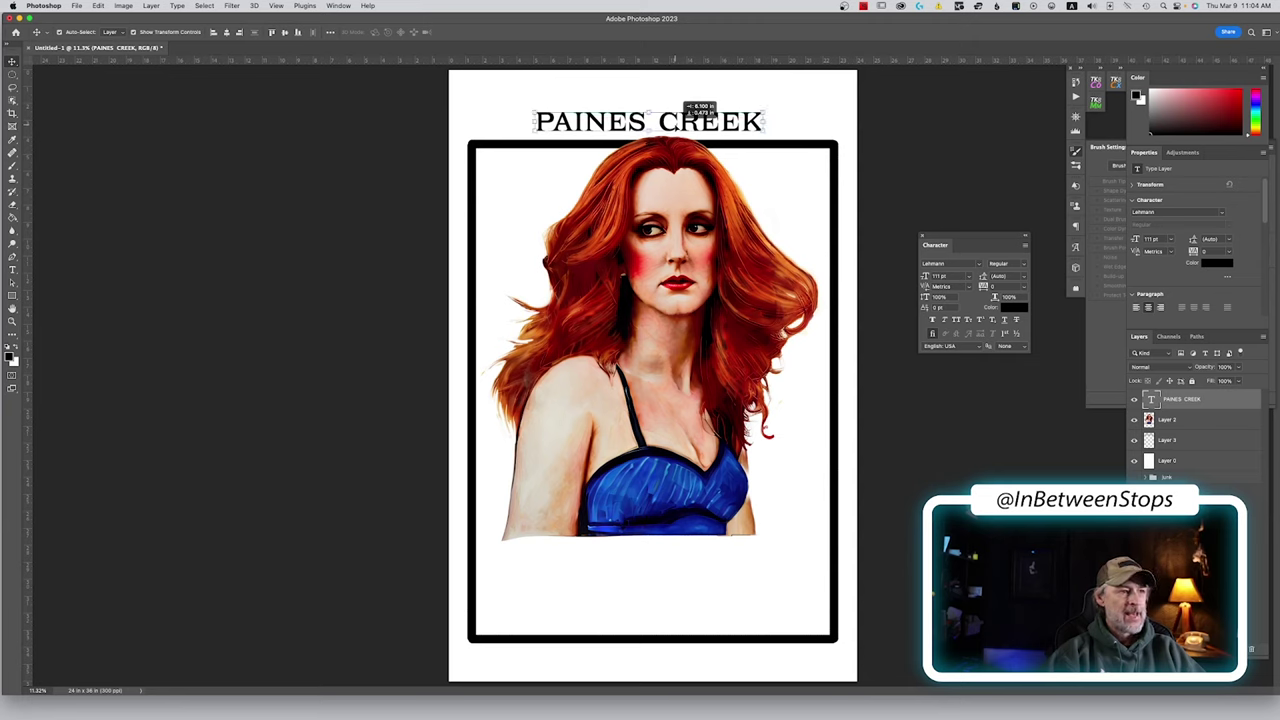
pyautogui.click(227, 33)
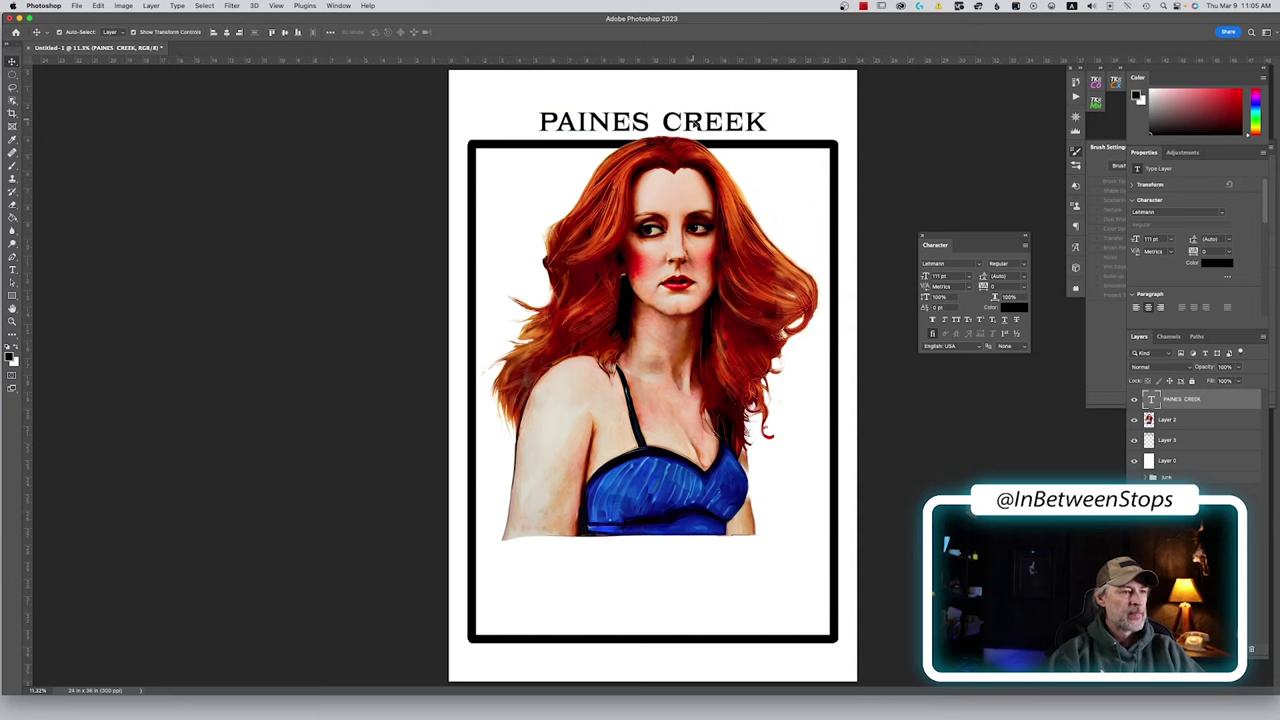
pyautogui.moveTo(652, 121); pyautogui.dragTo(696, 133)
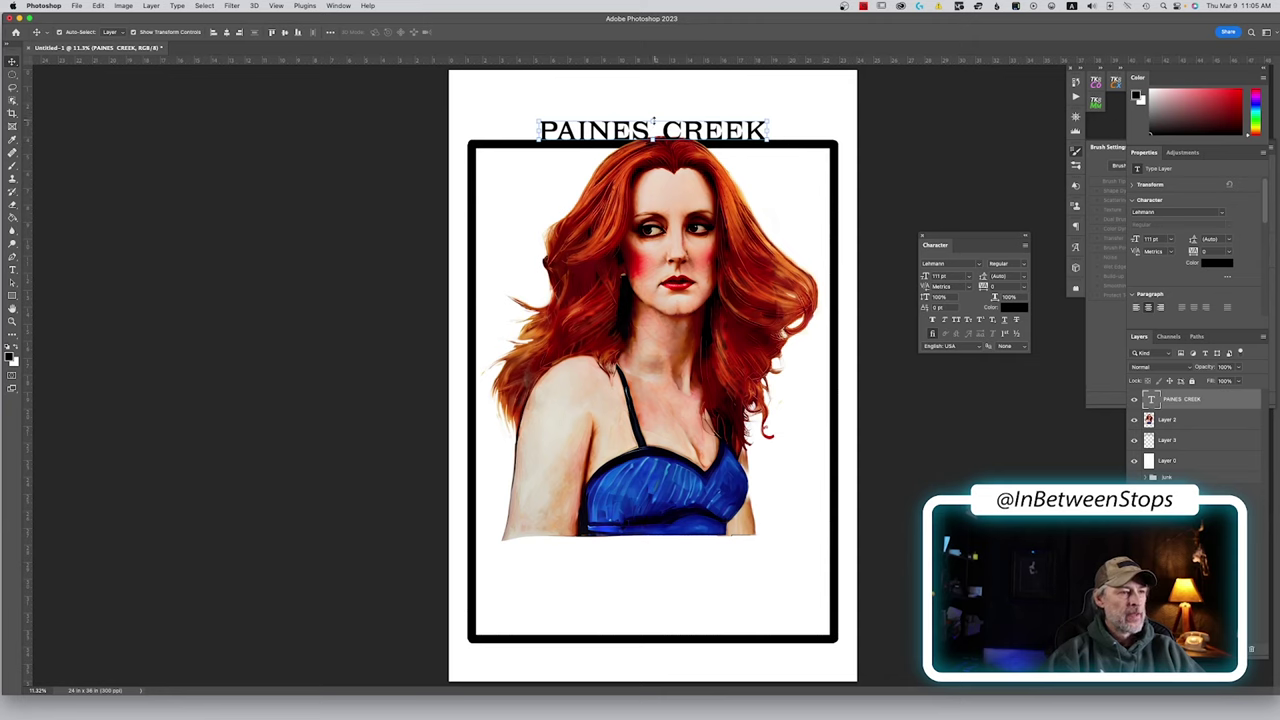
# Scale the title up to about 144 pt and stack portrait Layer 2 above the title layer
pyautogui.press('super+t')
pyautogui.moveTo(653, 117)
pyautogui.mouseDown()
pyautogui.moveTo(653, 104)
pyautogui.moveTo(653, 117)
pyautogui.mouseUp()
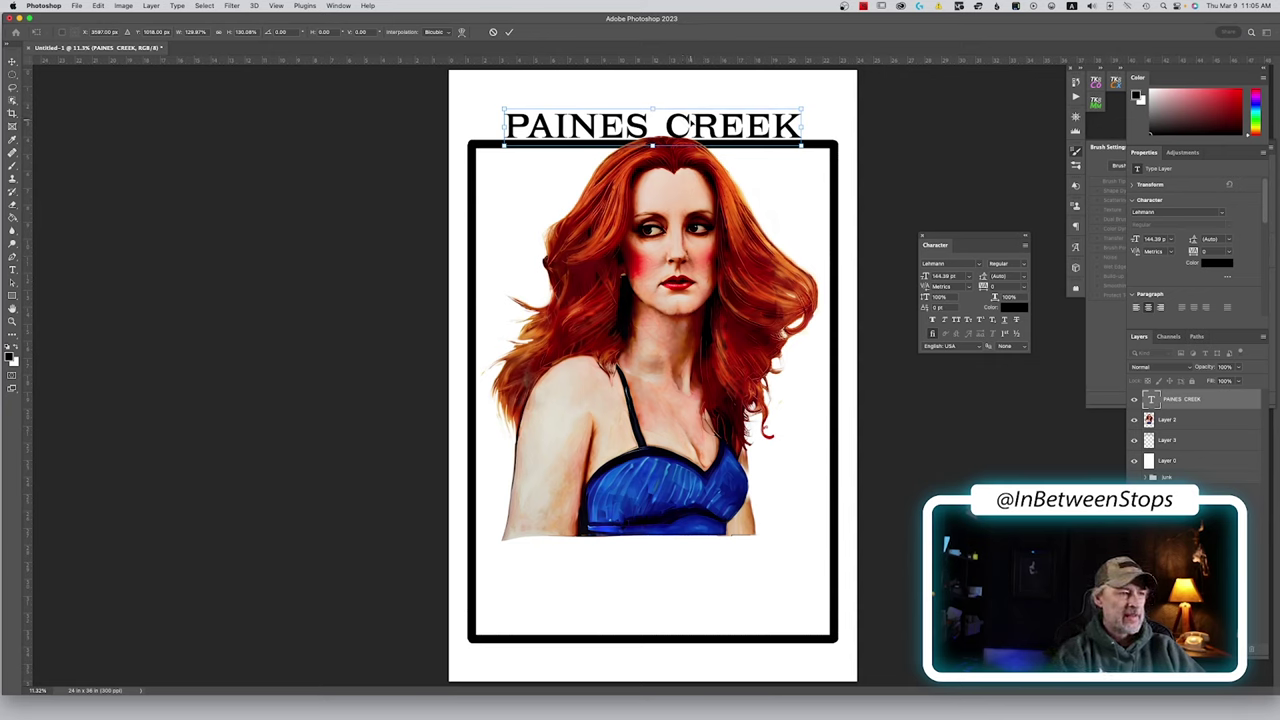
pyautogui.moveTo(686, 121); pyautogui.dragTo(690, 121)
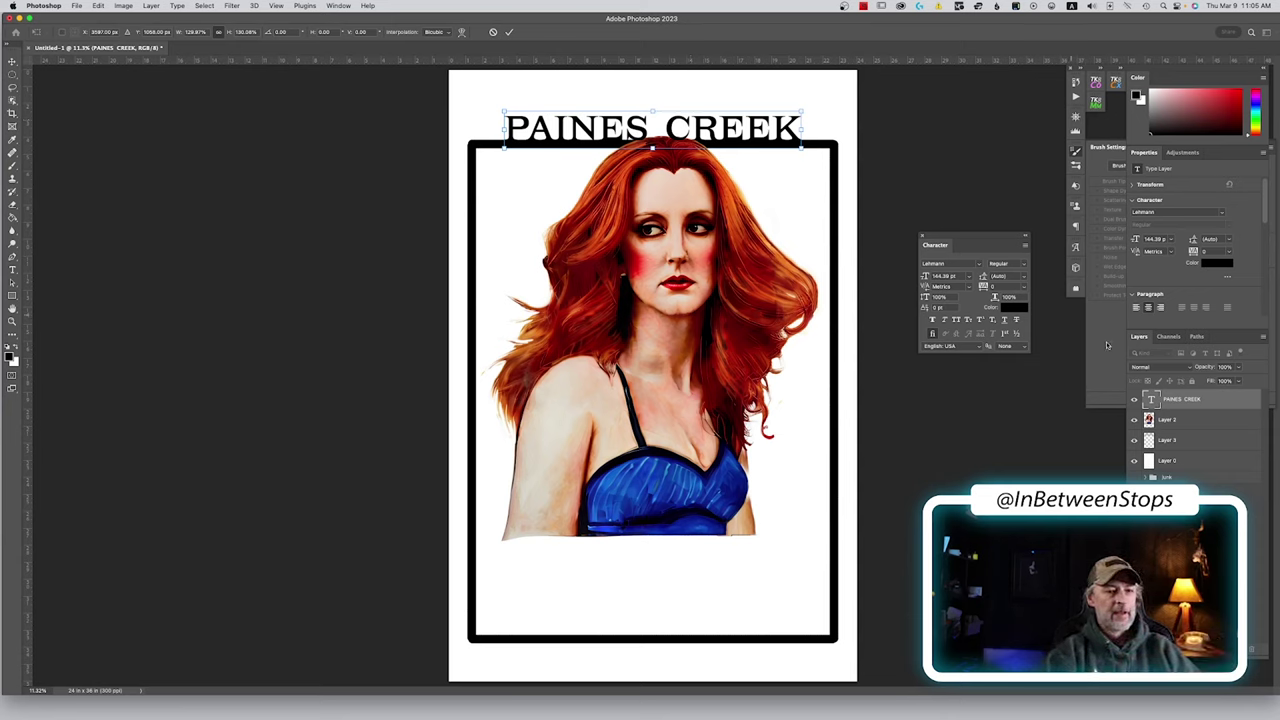
pyautogui.press('Return')
pyautogui.moveTo(1184, 420); pyautogui.dragTo(1184, 432)
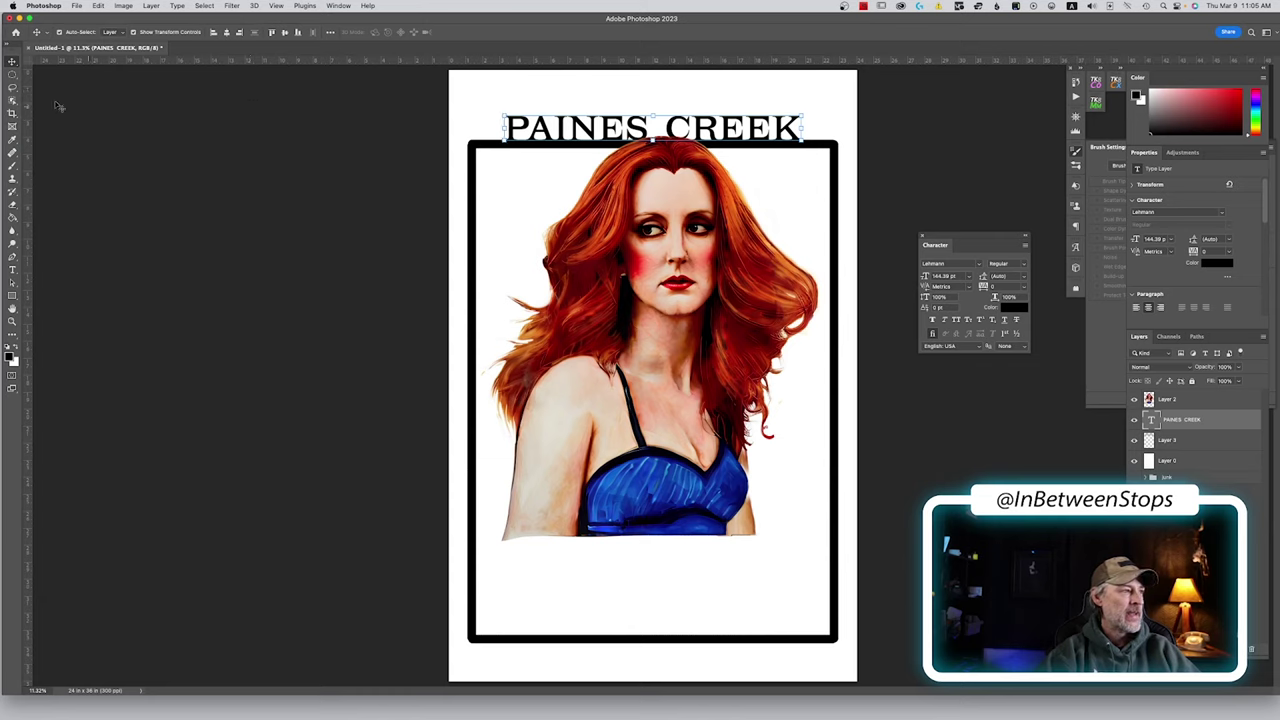
# Create a new Rufina Ornaments text layer of ornament glyphs and move it down onto the page
pyautogui.click(80, 157)
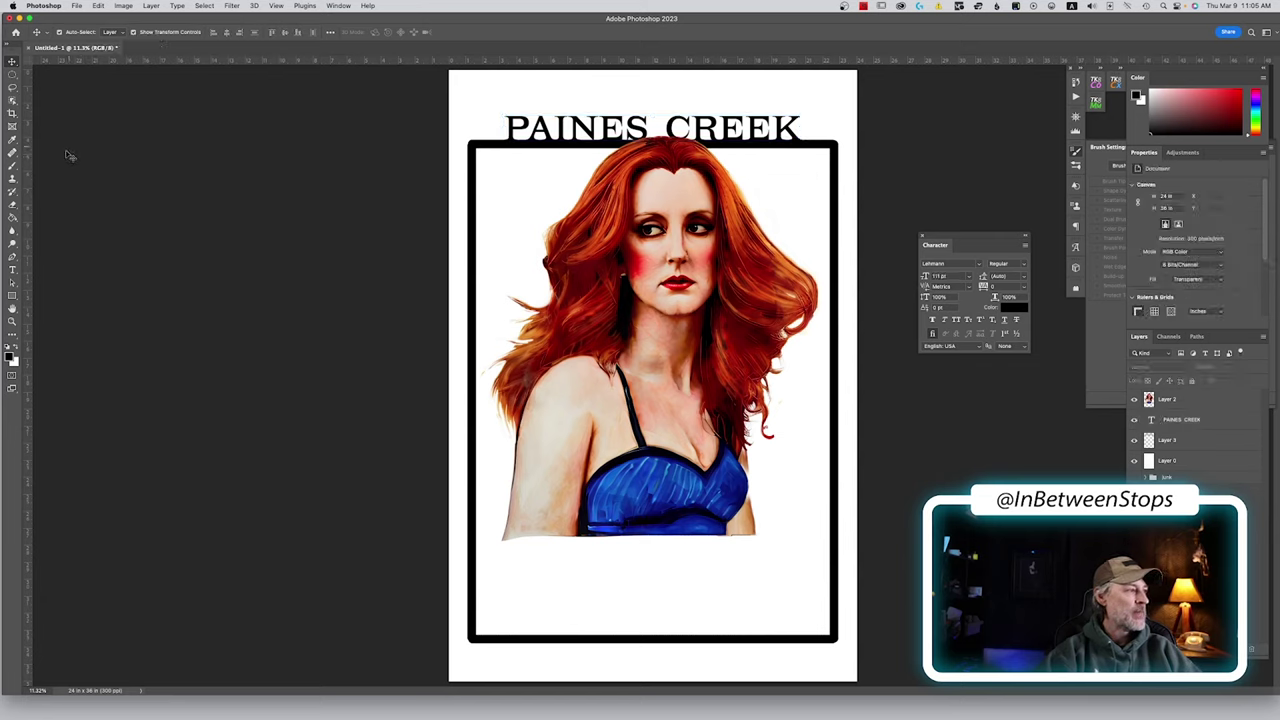
pyautogui.click(13, 270)
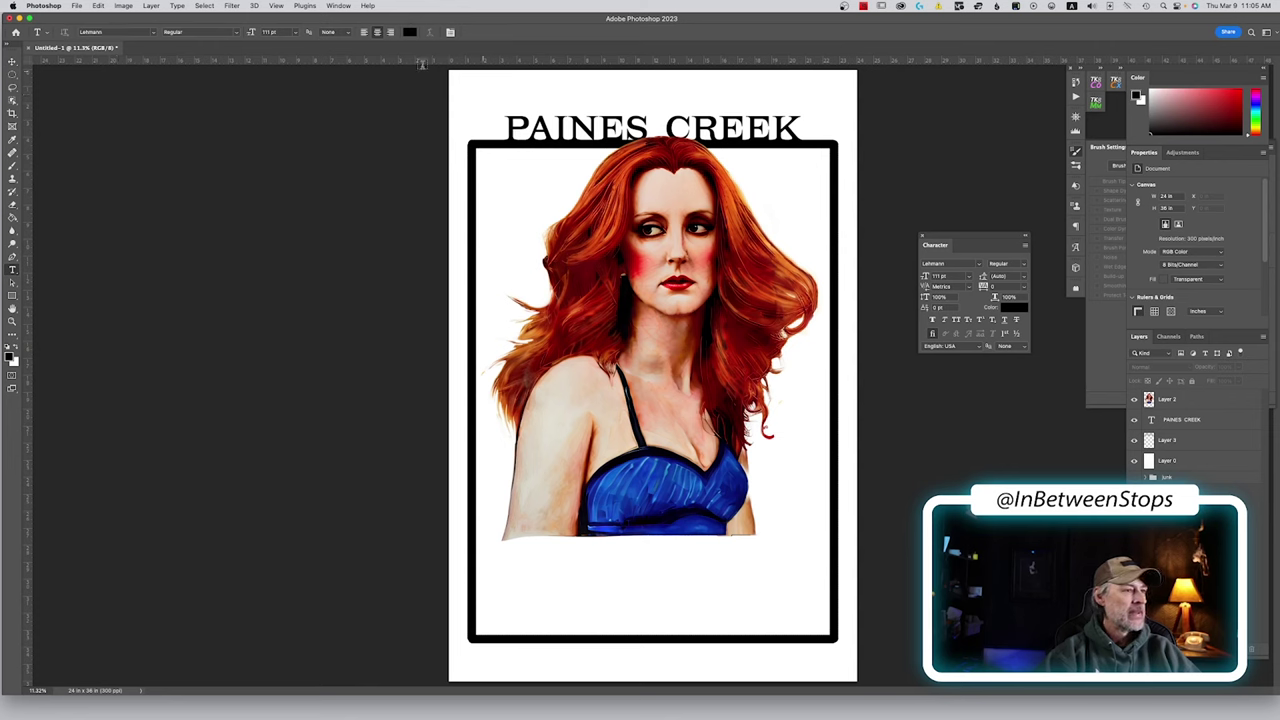
pyautogui.click(153, 33)
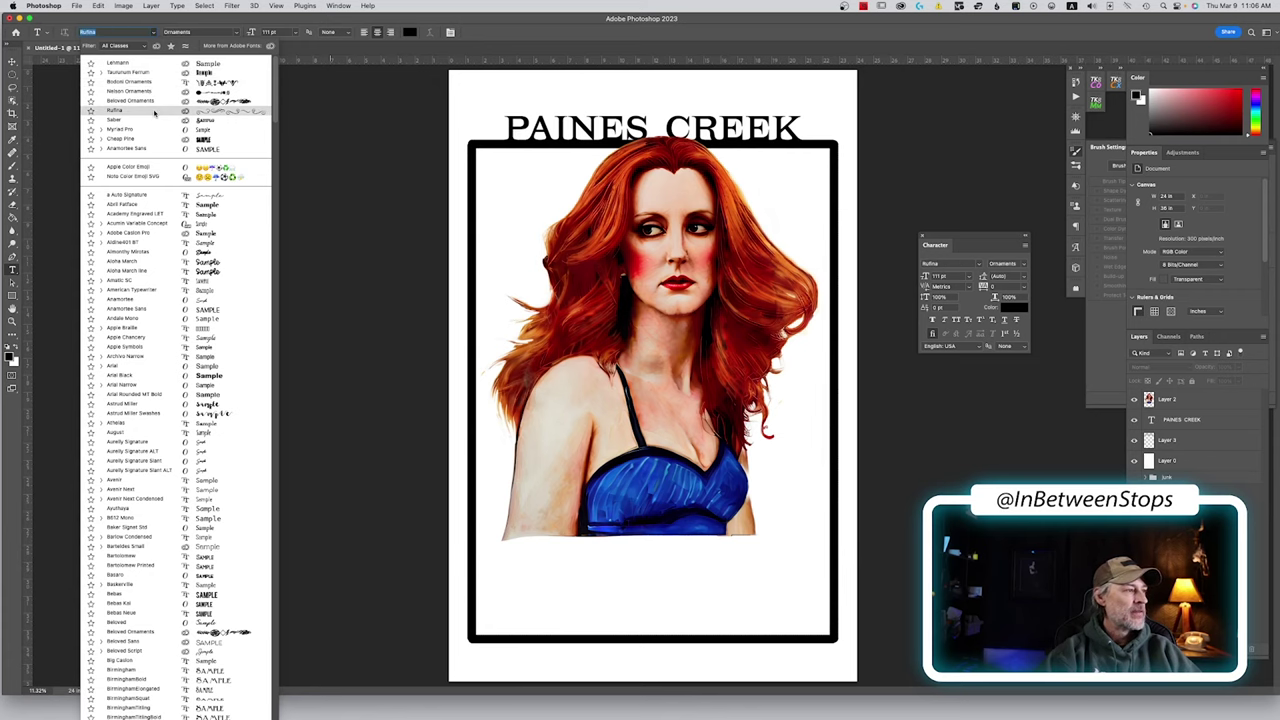
pyautogui.click(154, 112)
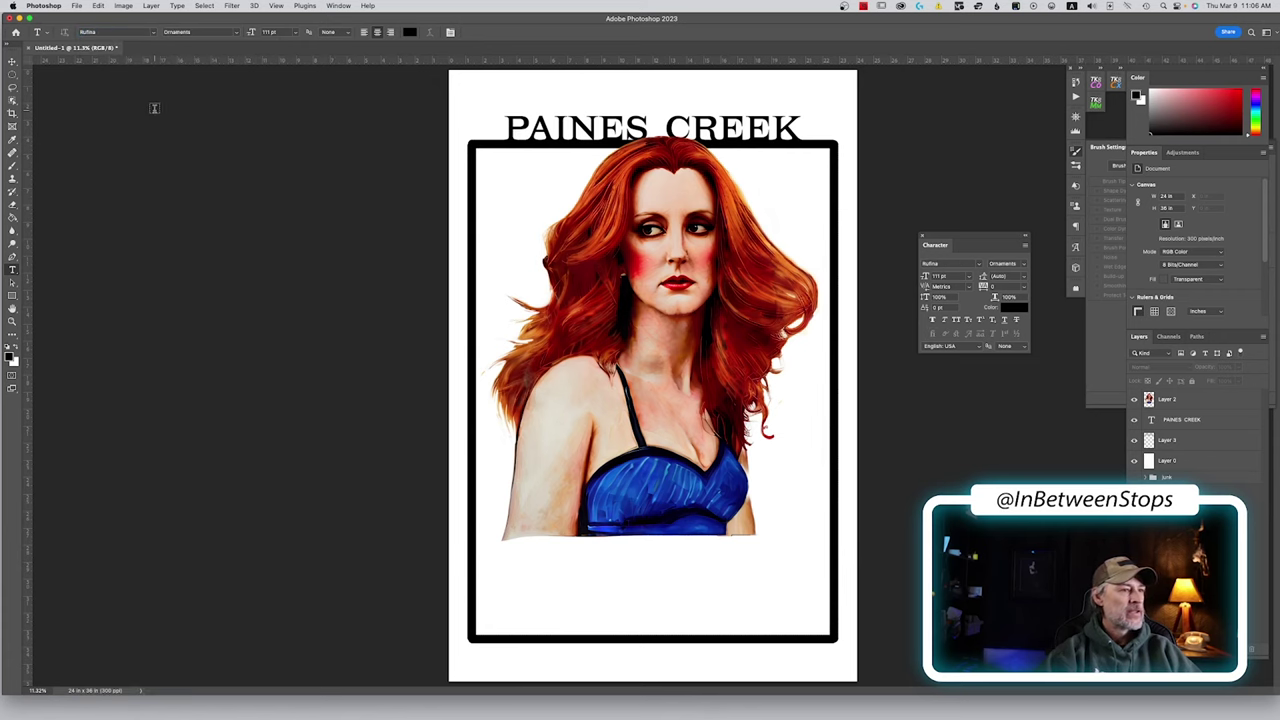
pyautogui.click(514, 100)
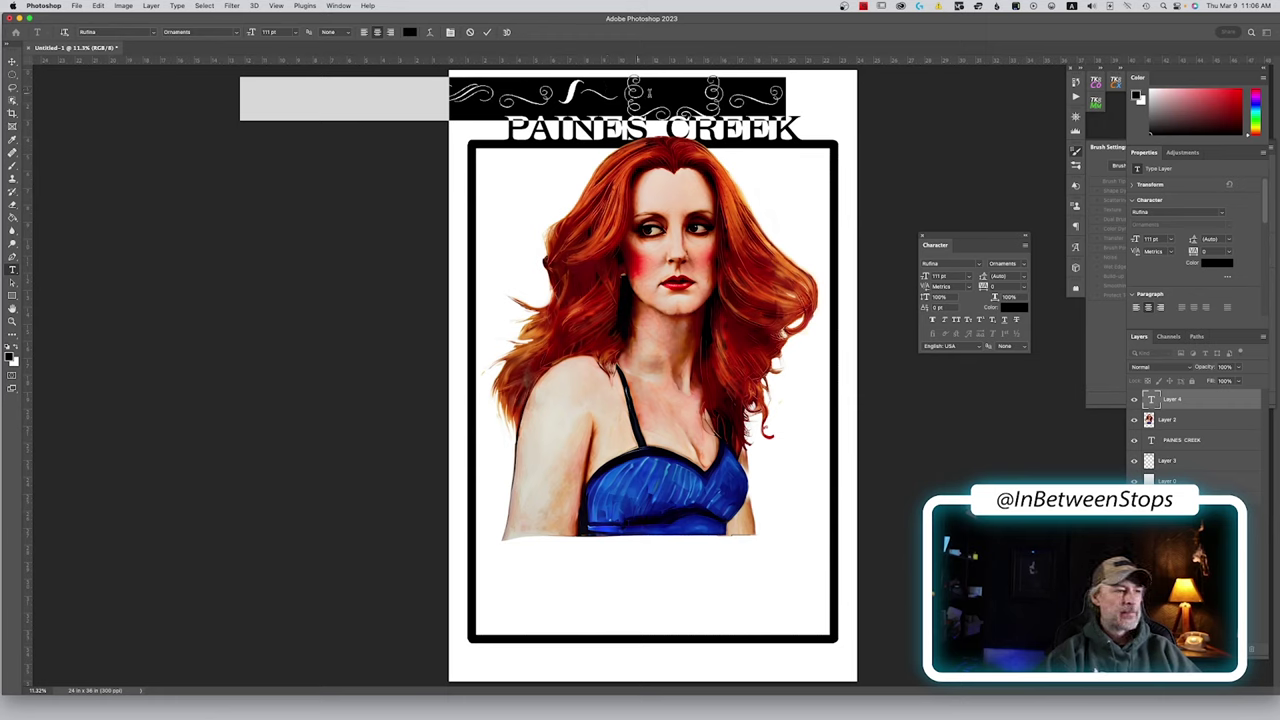
pyautogui.click(12, 62)
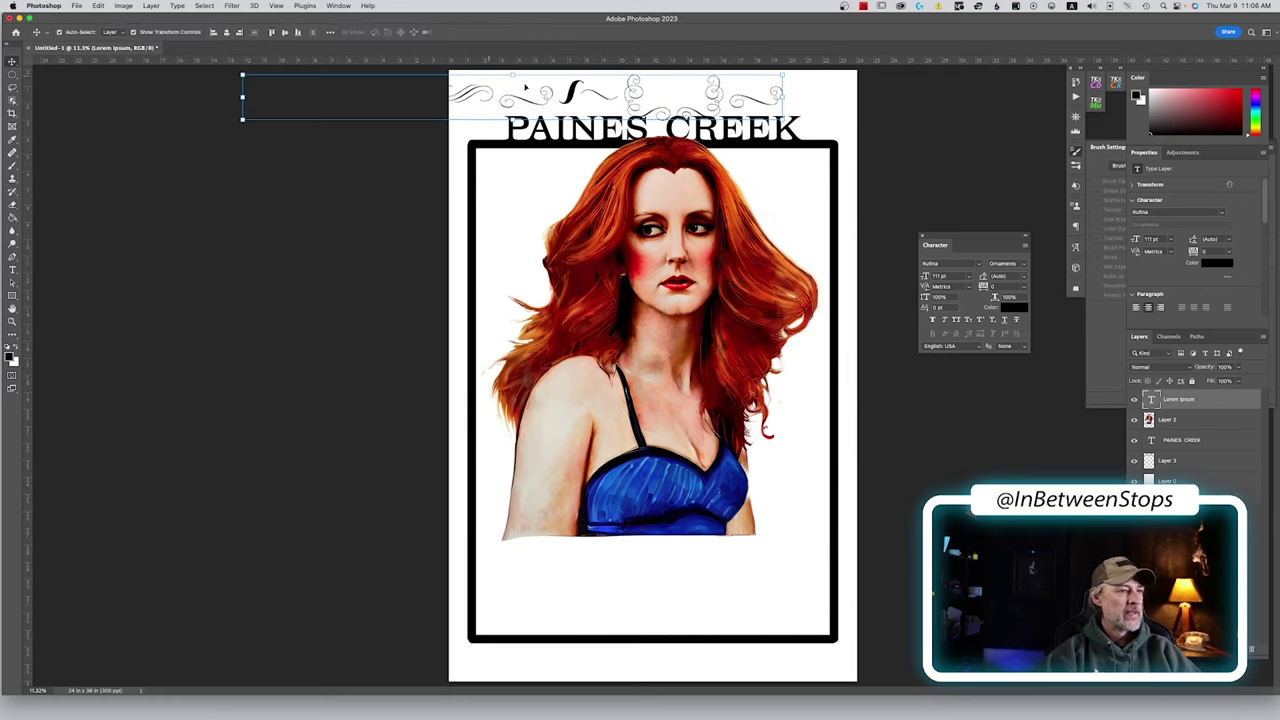
pyautogui.moveTo(686, 72); pyautogui.dragTo(617, 91)
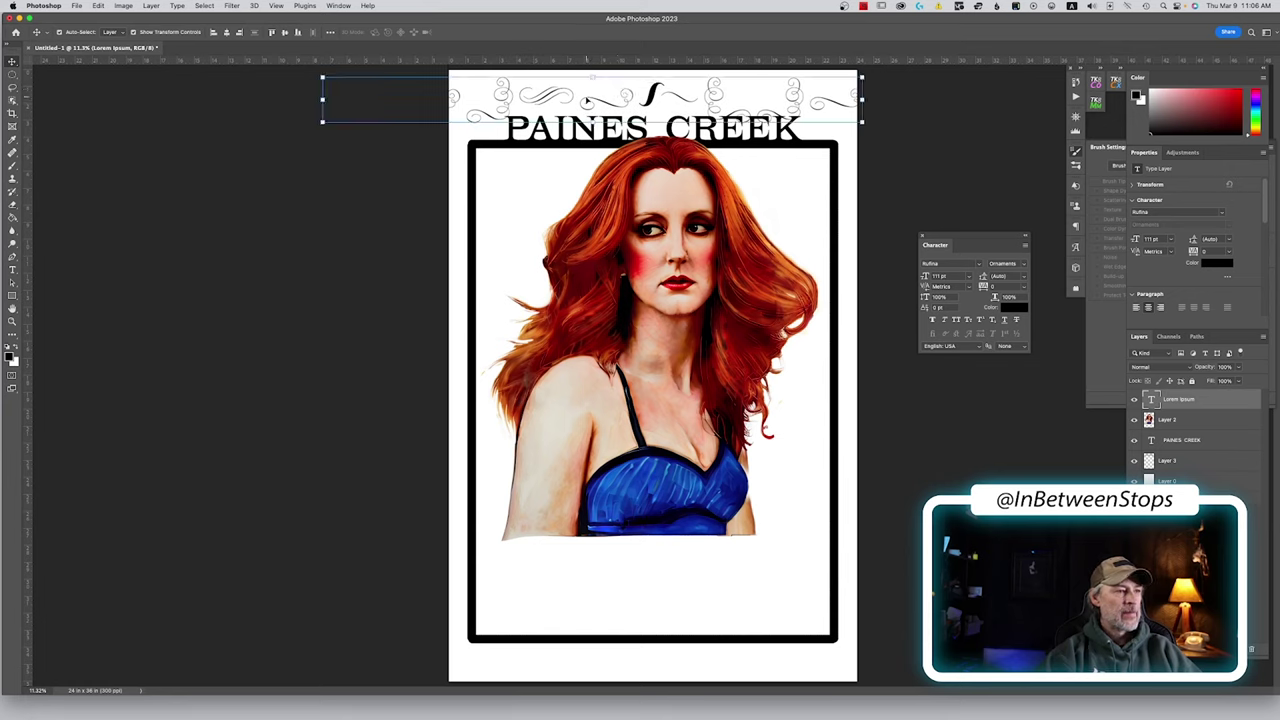
# Delete the extra glyphs from the ornament line, leaving one centred swirl
pyautogui.doubleClick(579, 99)
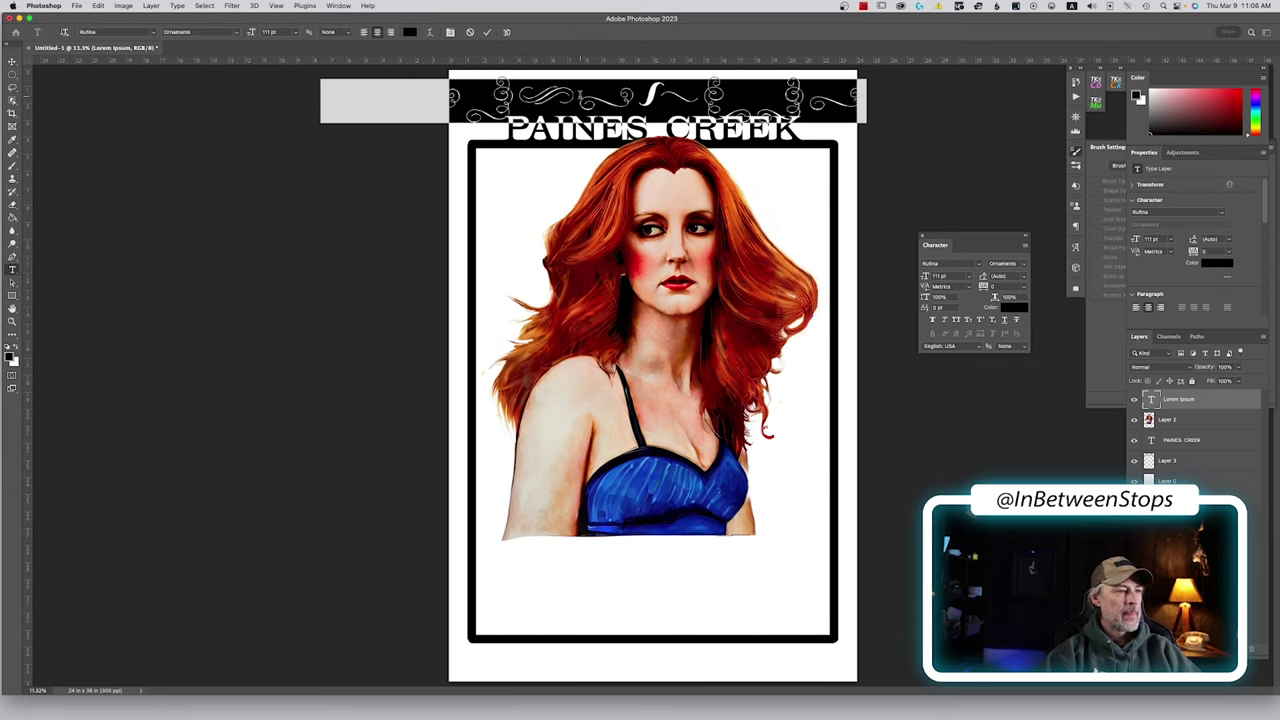
pyautogui.click(579, 99)
pyautogui.moveTo(579, 99); pyautogui.dragTo(348, 86)
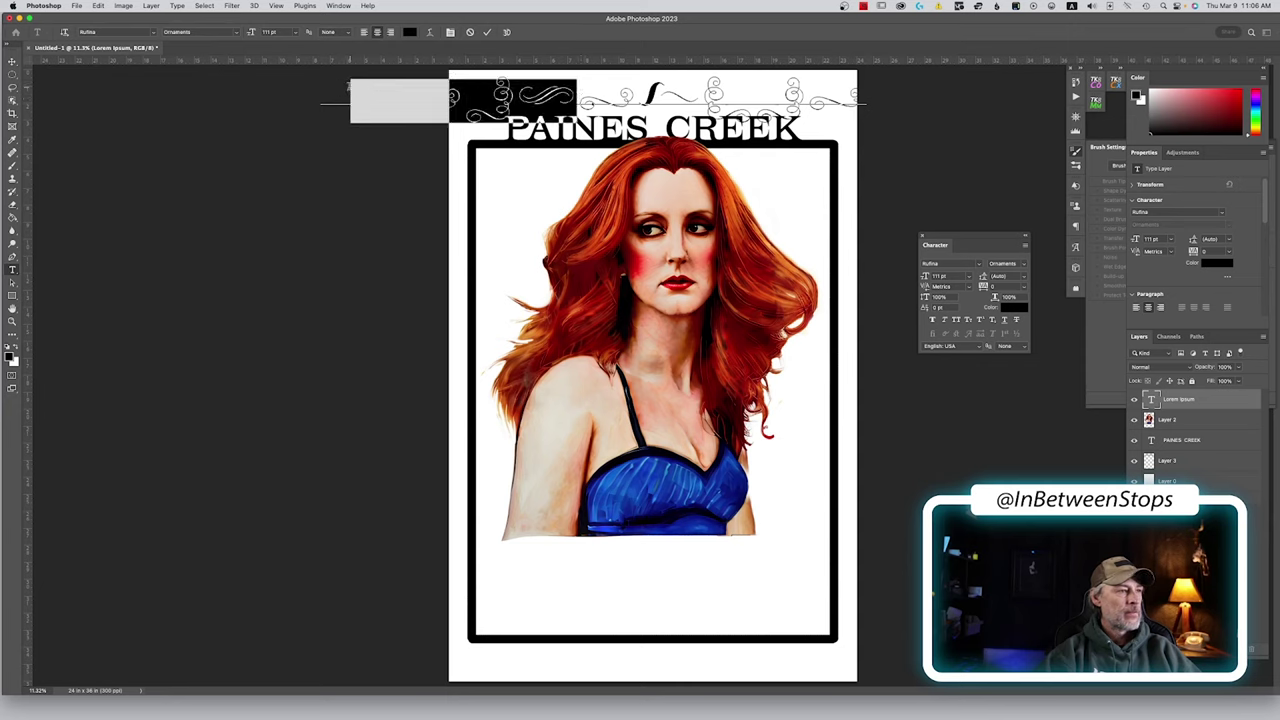
pyautogui.press('BackSpace')
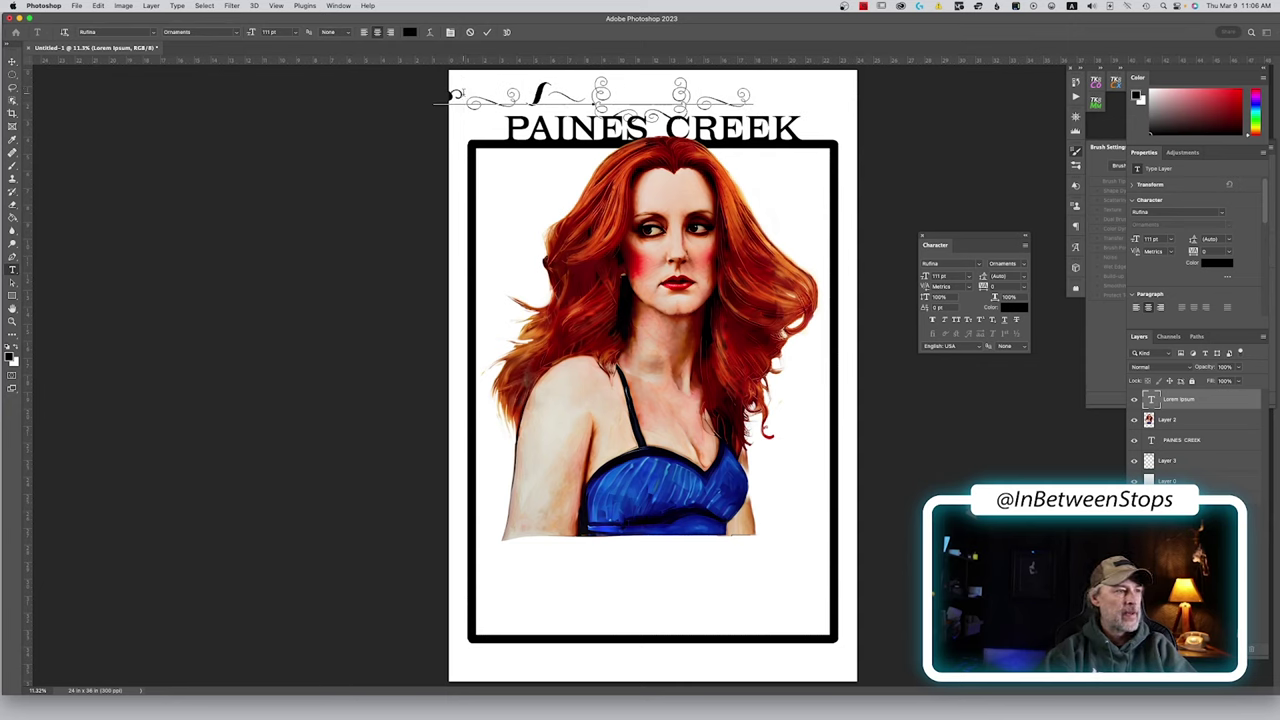
pyautogui.press('Delete')
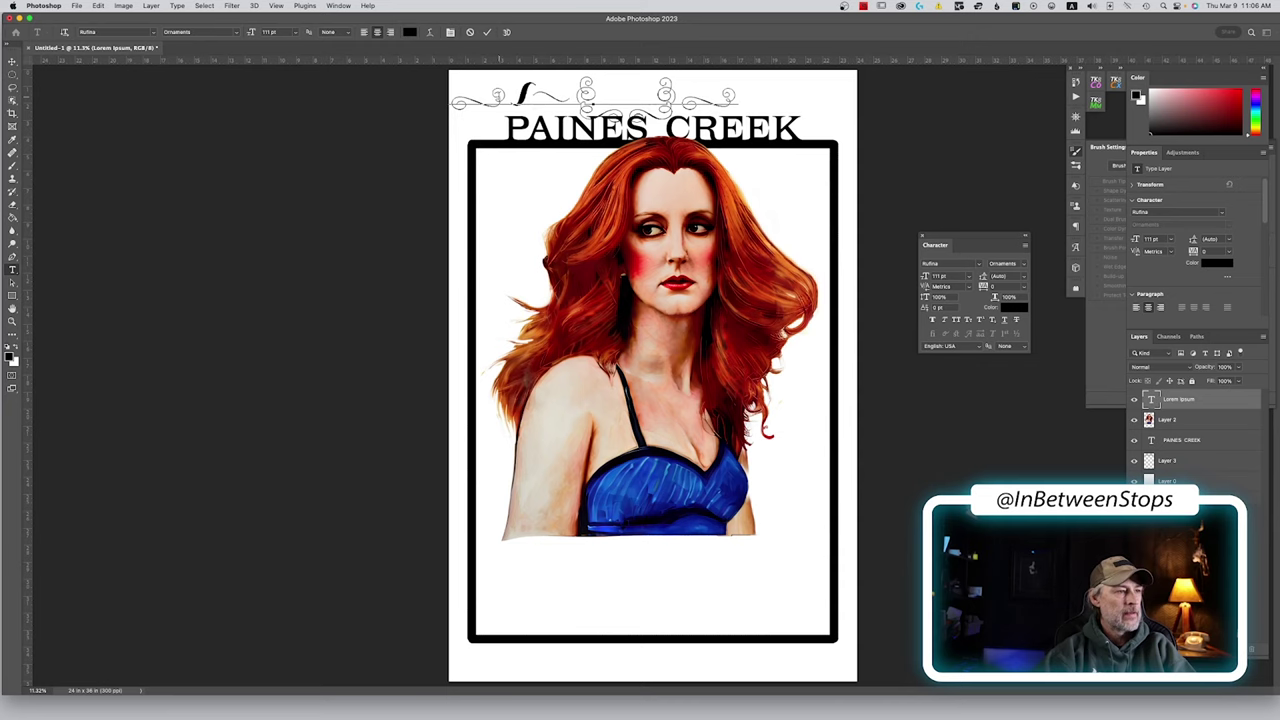
pyautogui.moveTo(506, 100); pyautogui.dragTo(809, 116)
pyautogui.press('BackSpace')
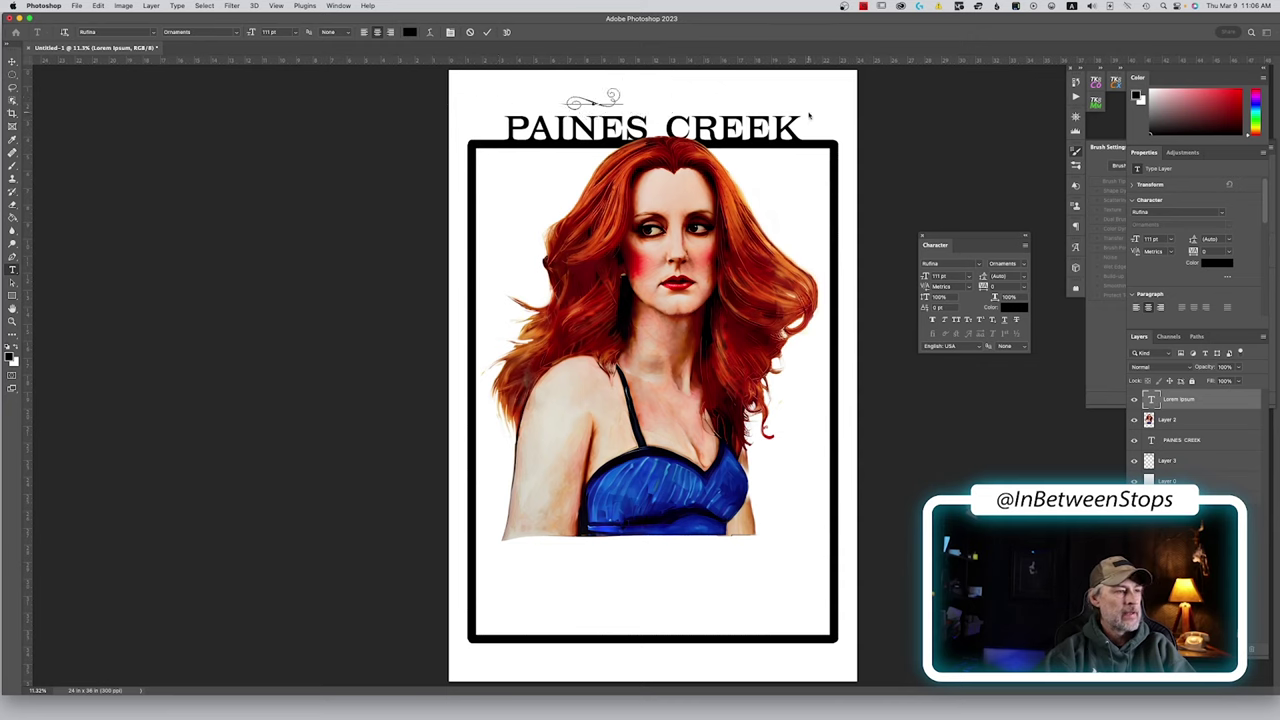
# Commit the ornament text and position the swirl just above the PAINES CREEK title
pyautogui.press('Escape')
pyautogui.press('v')
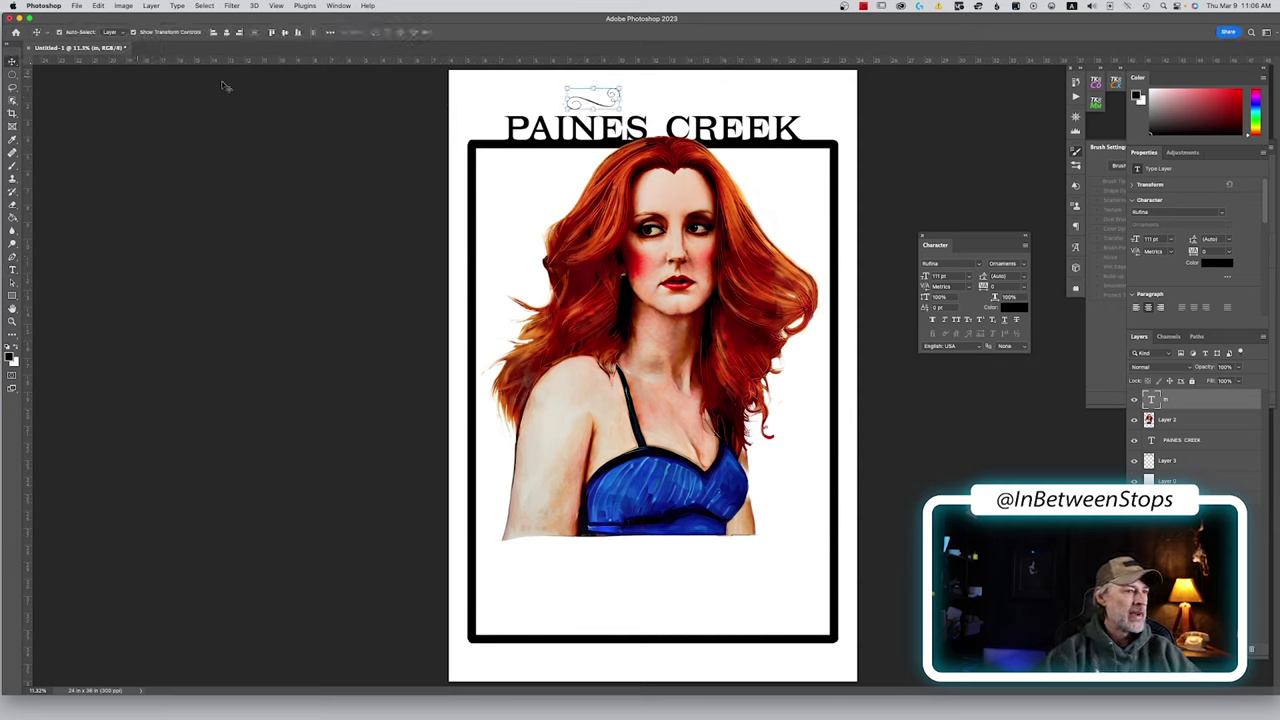
pyautogui.moveTo(597, 101); pyautogui.dragTo(638, 110)
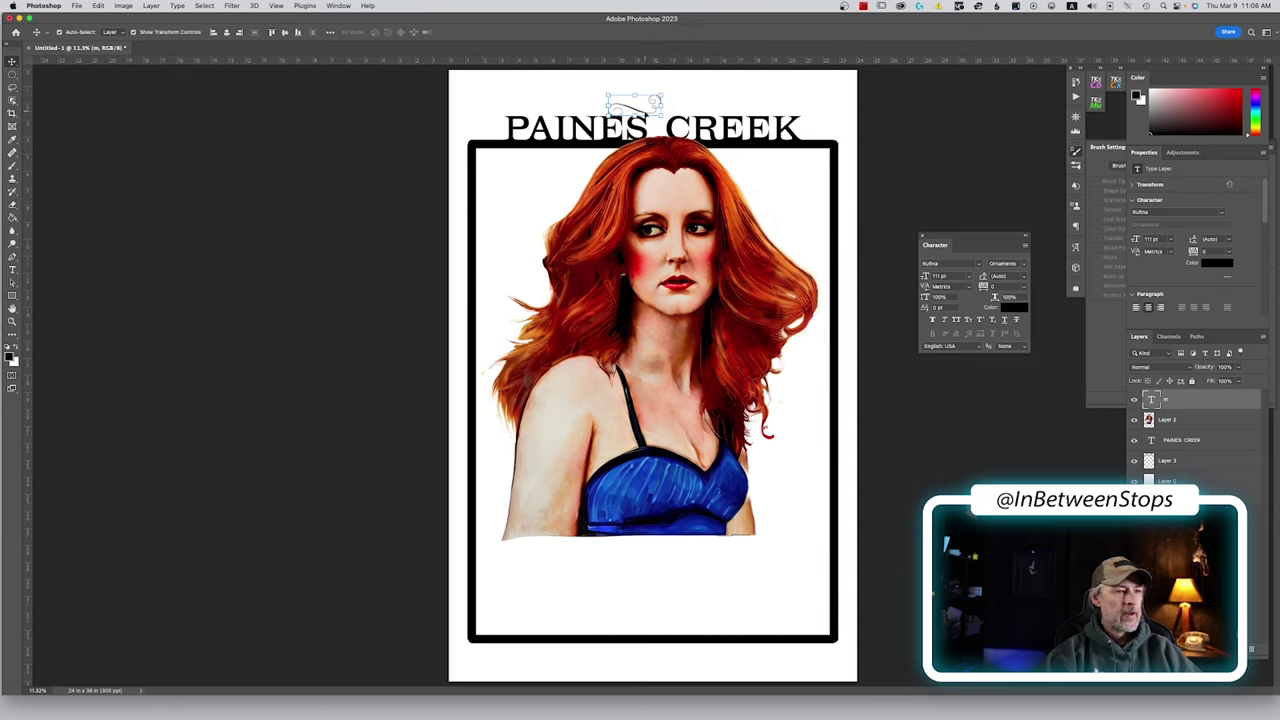
pyautogui.press('super')
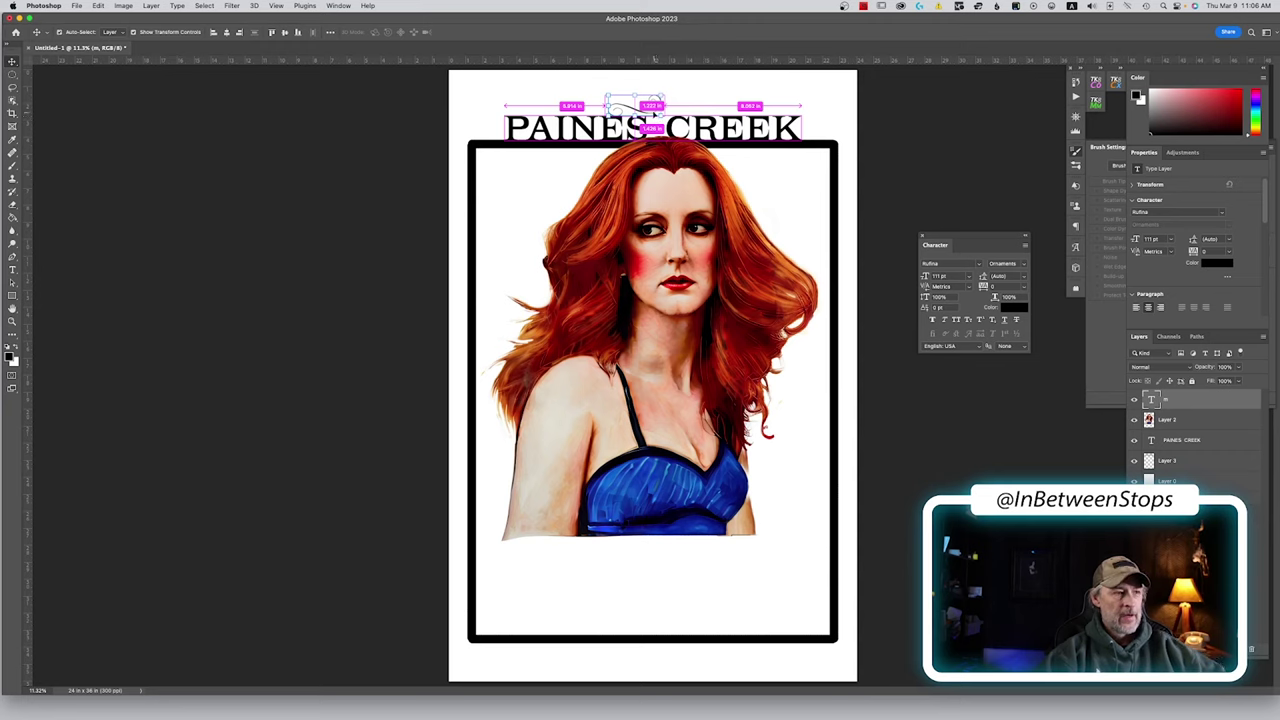
pyautogui.press('super')
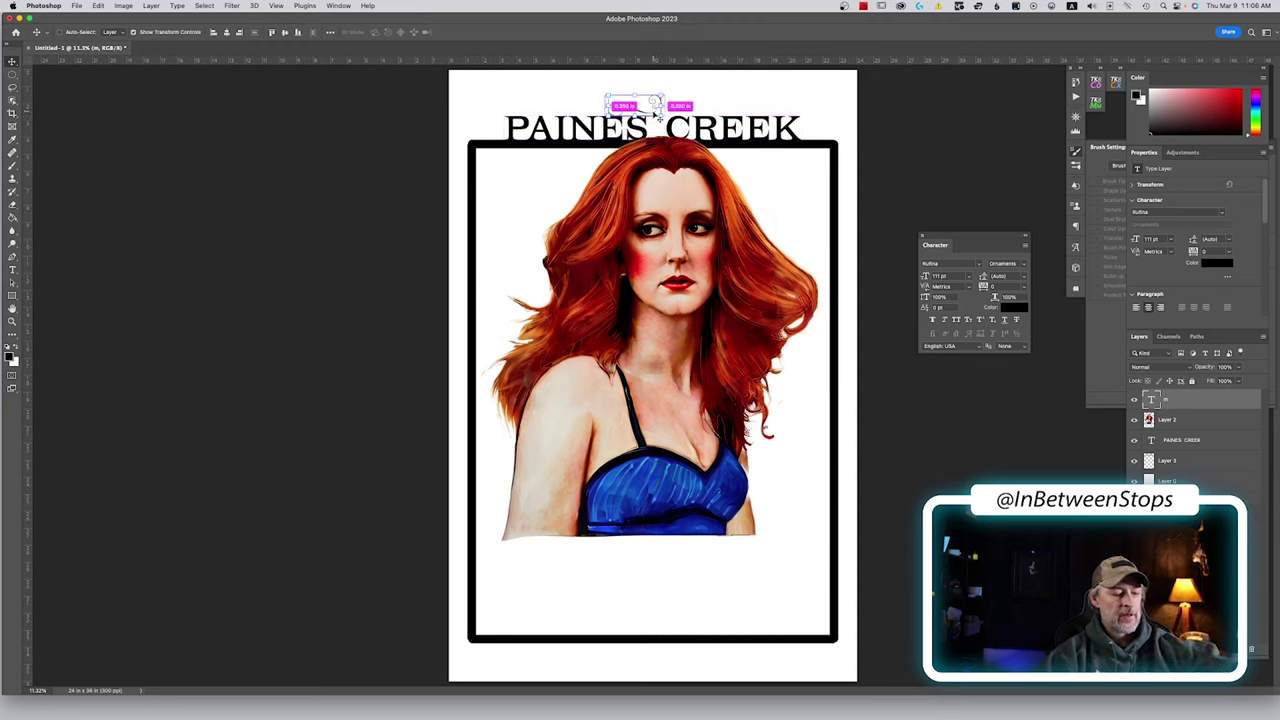
# Duplicate the ornament layer and drag the copy to the right of the original
pyautogui.press('super+j')
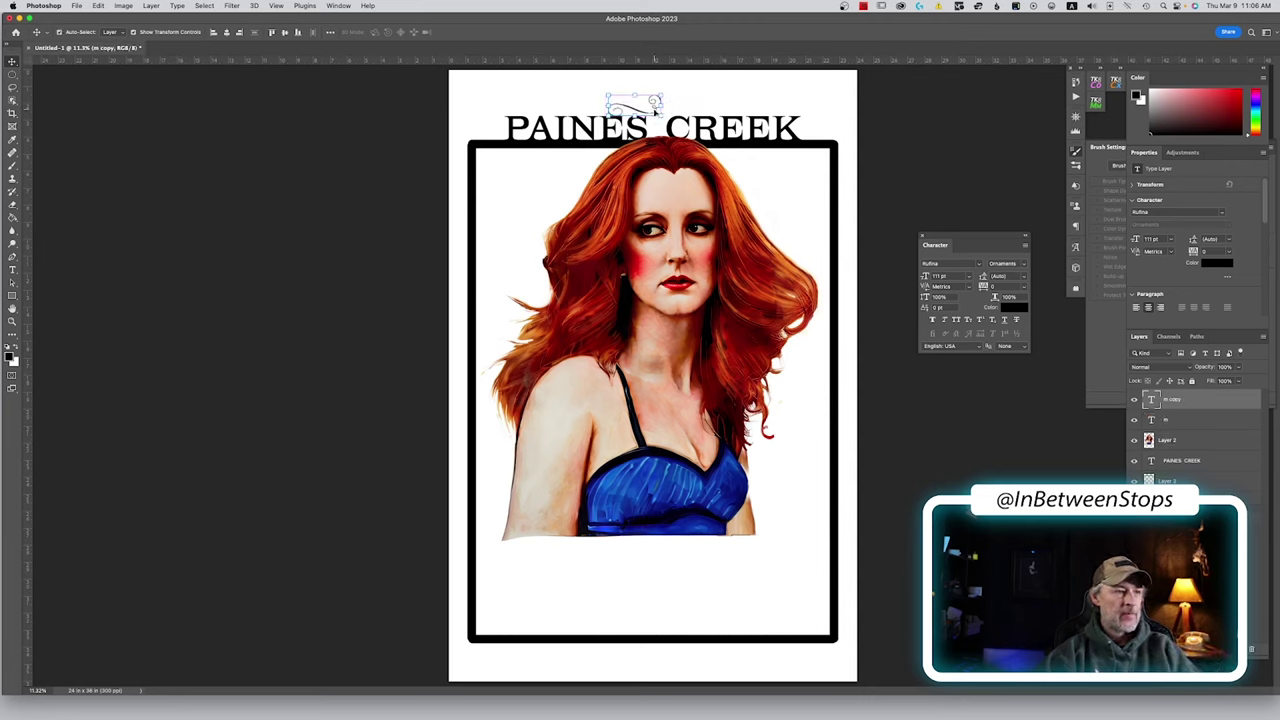
pyautogui.moveTo(655, 112); pyautogui.dragTo(724, 106)
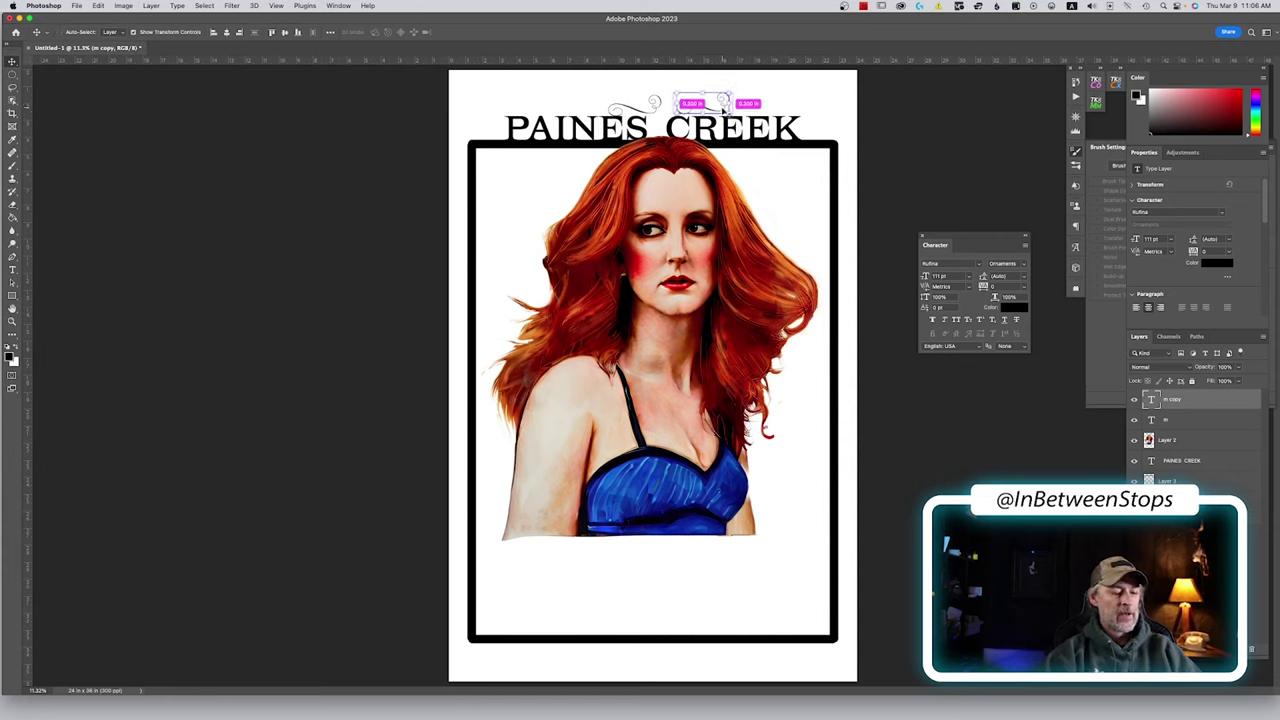
pyautogui.press('super+t')
# Flip the ornament copy horizontally and commit the transform
pyautogui.rightClick(719, 109)
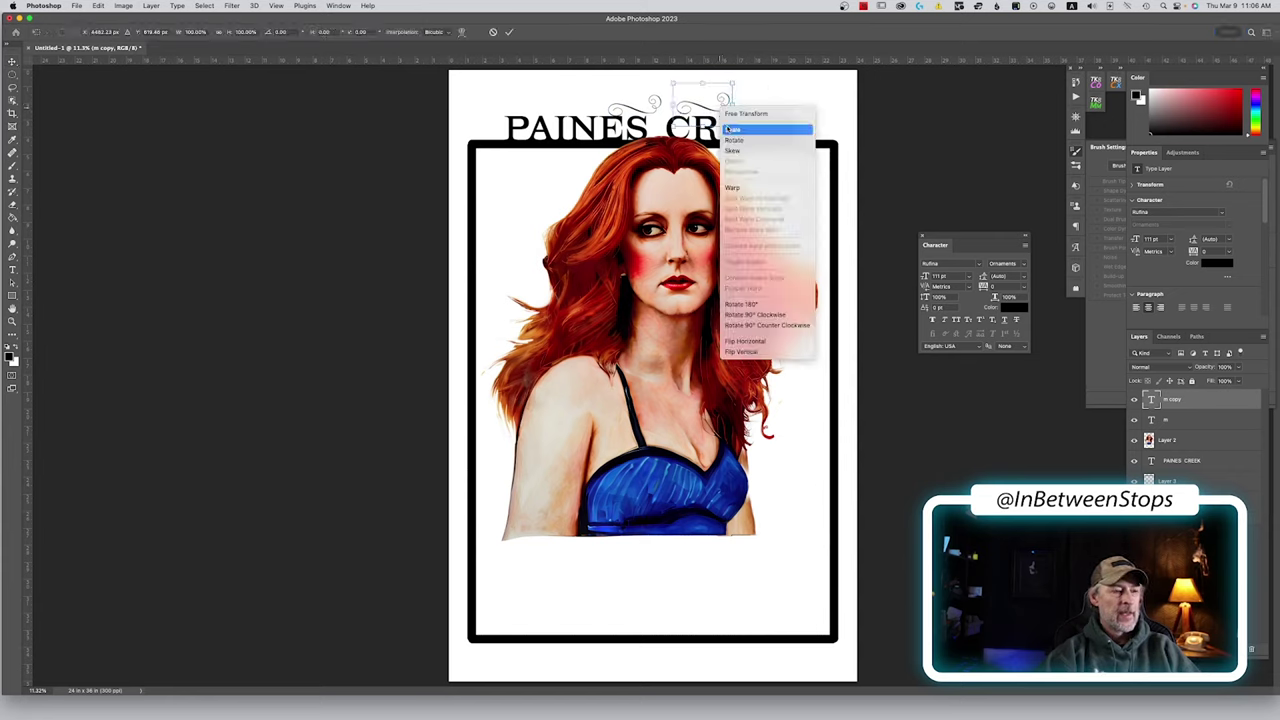
pyautogui.click(770, 344)
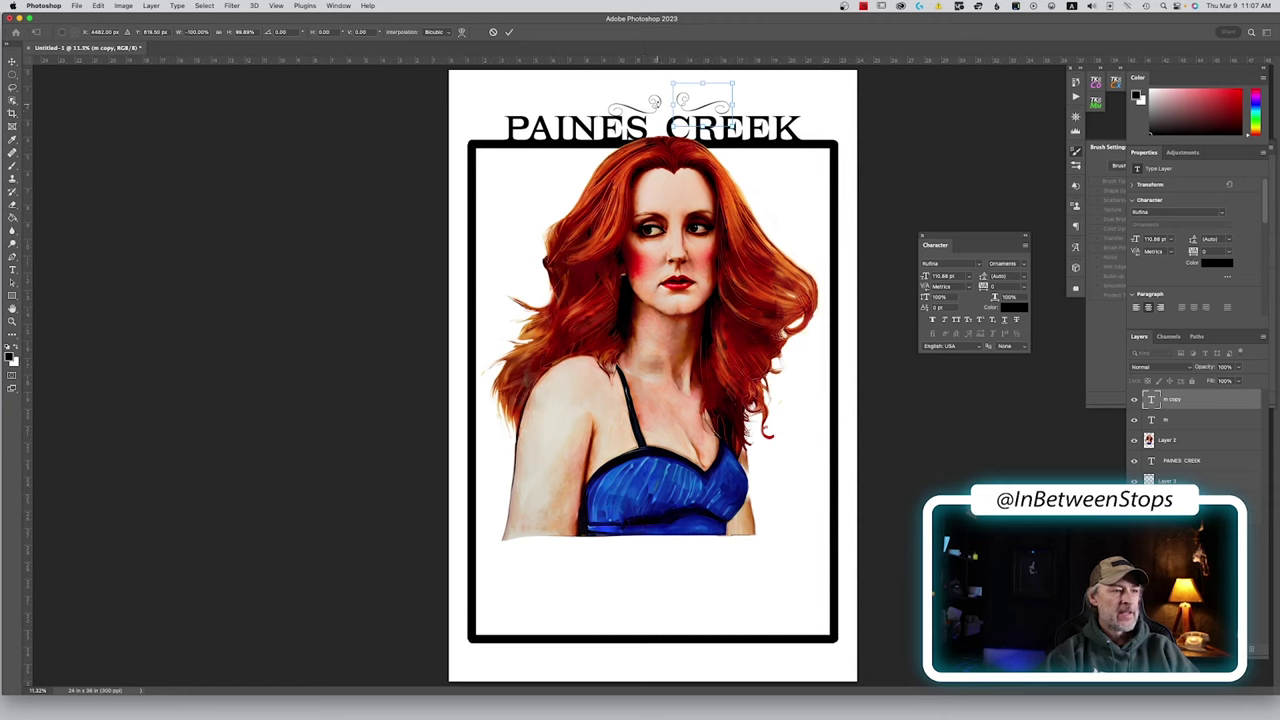
pyautogui.keyDown('shift'); pyautogui.click(1189, 425); pyautogui.keyUp('shift')
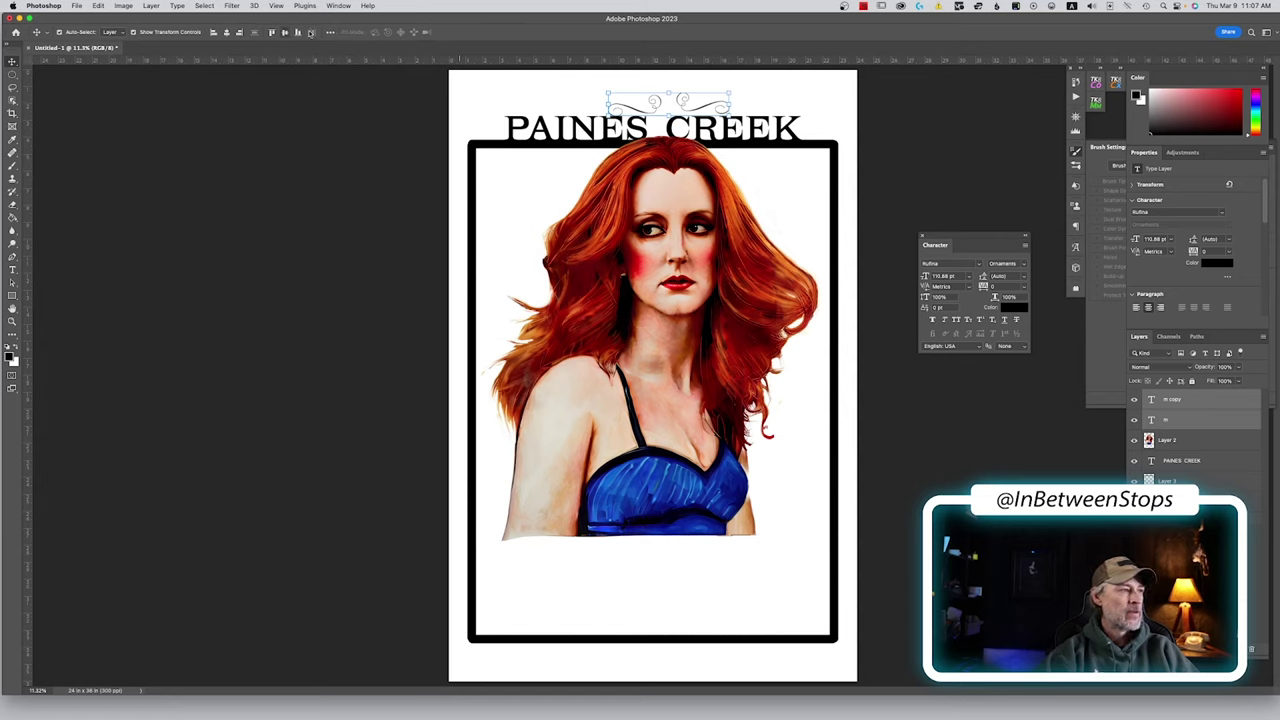
# Align the two ornaments to each other using Align To: Selection
pyautogui.click(330, 32)
pyautogui.click(359, 127)
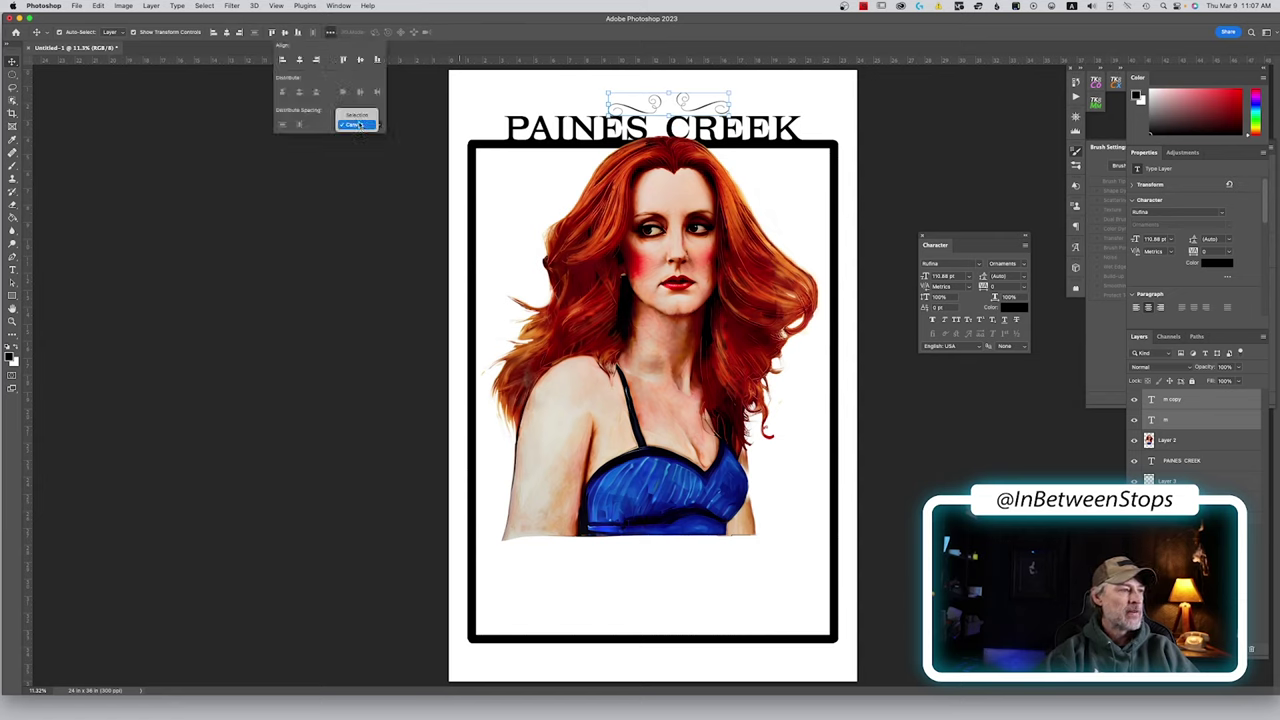
pyautogui.click(357, 113)
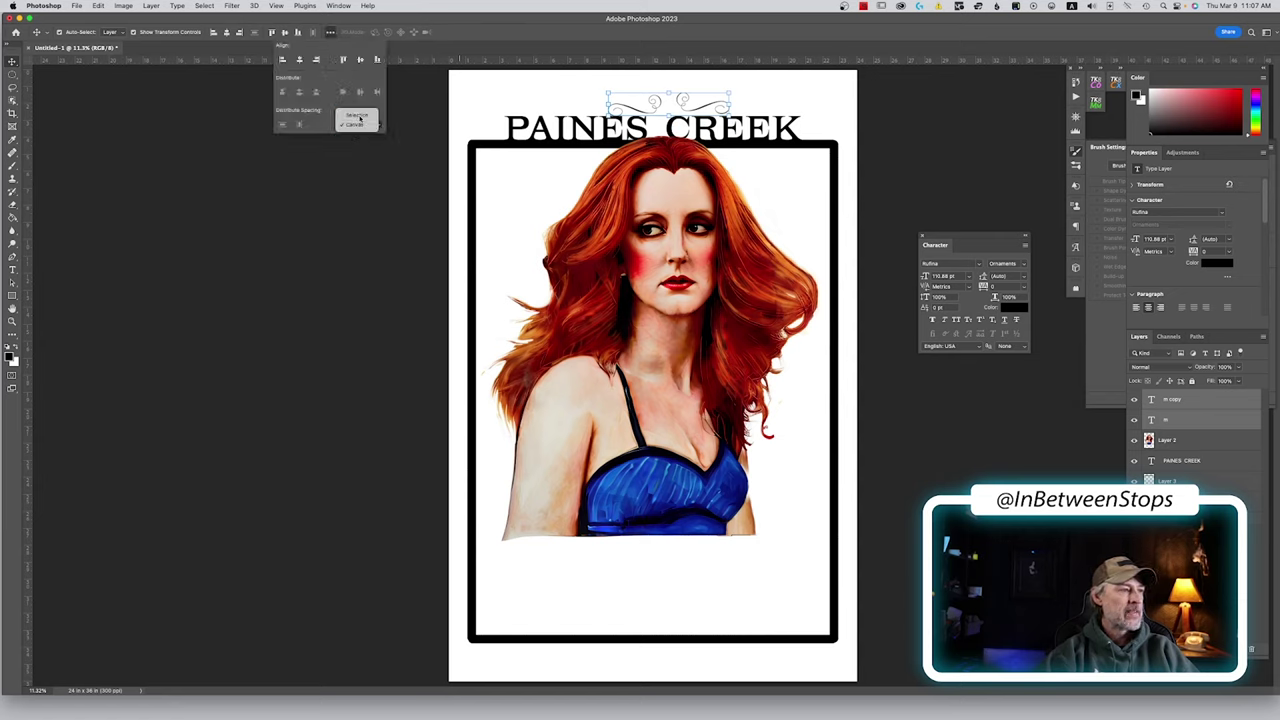
pyautogui.click(285, 34)
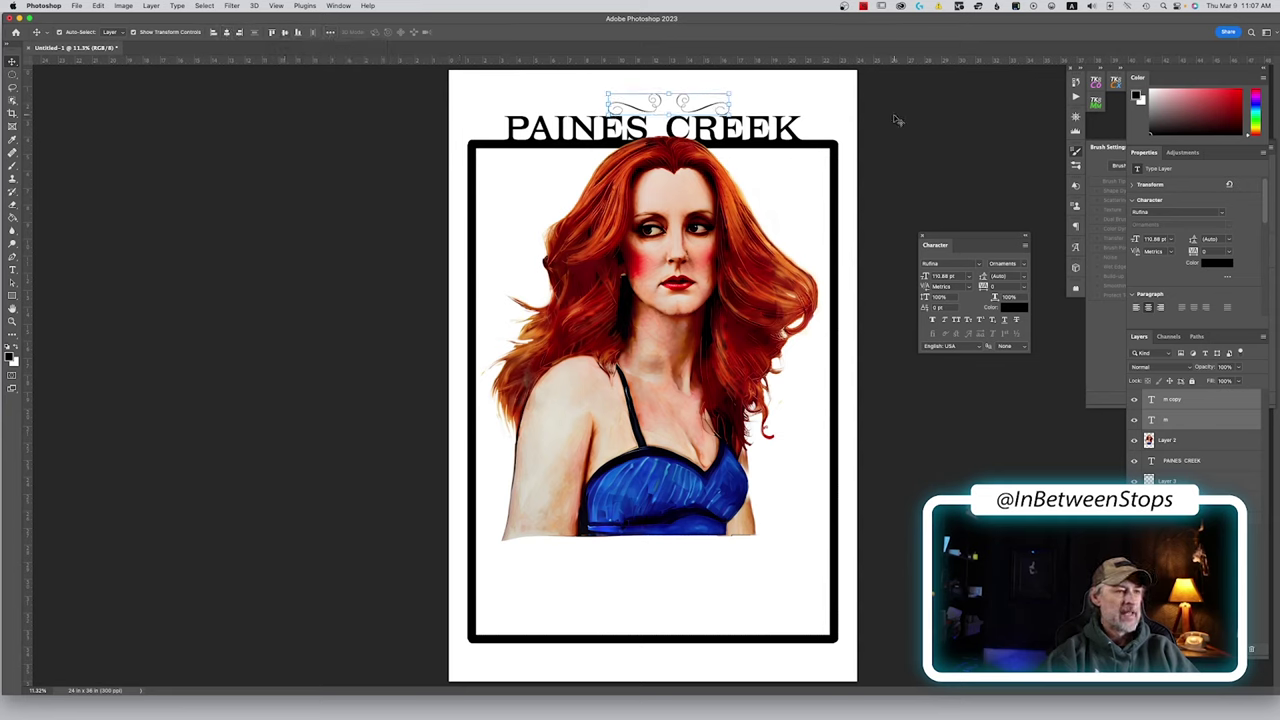
# Fine-tune the mirrored copy's position, then group both ornament layers as Group 1
pyautogui.click(836, 100)
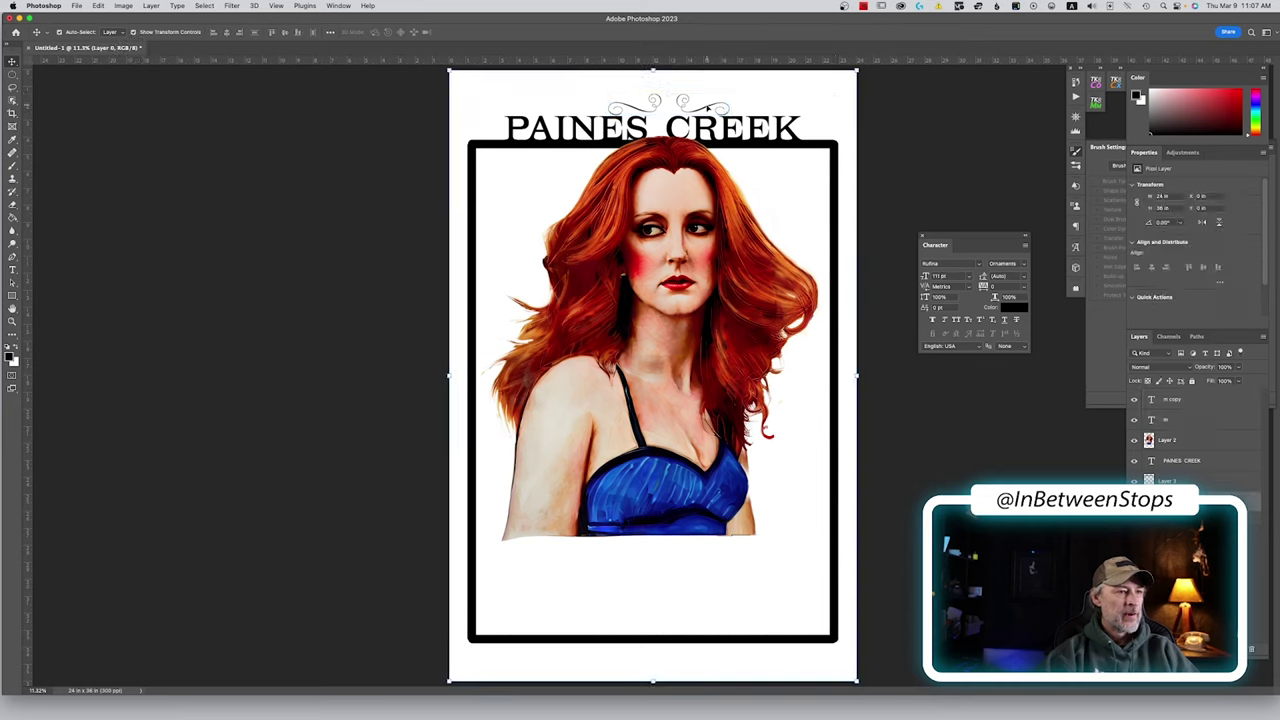
pyautogui.moveTo(707, 107); pyautogui.dragTo(694, 107)
pyautogui.moveTo(692, 106); pyautogui.dragTo(691, 107)
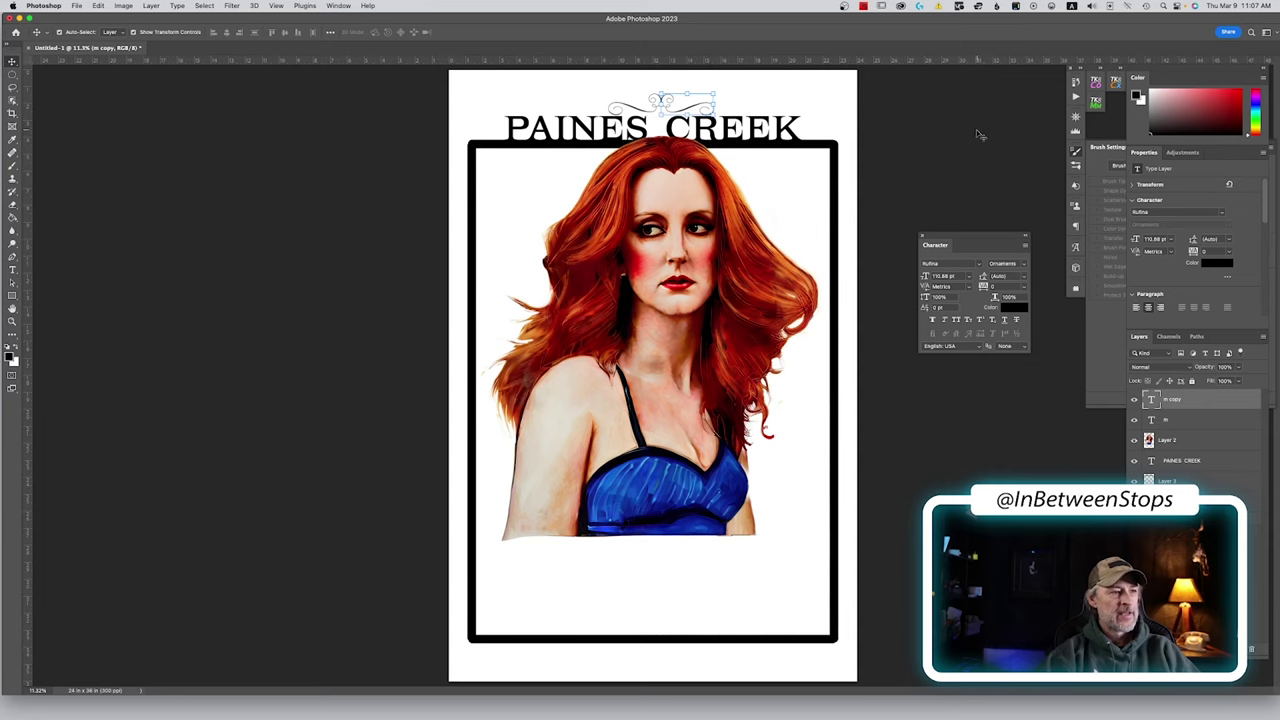
pyautogui.keyDown('shift'); pyautogui.click(1216, 420); pyautogui.keyUp('shift')
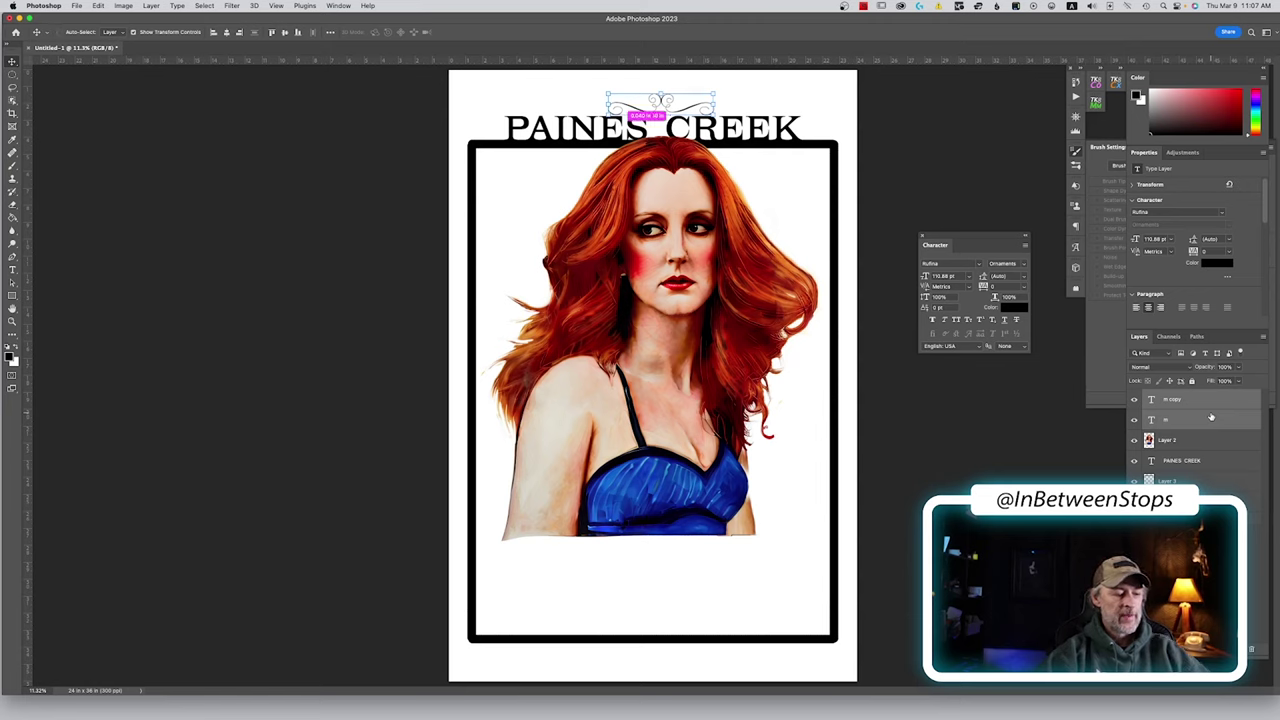
pyautogui.press('super+g')
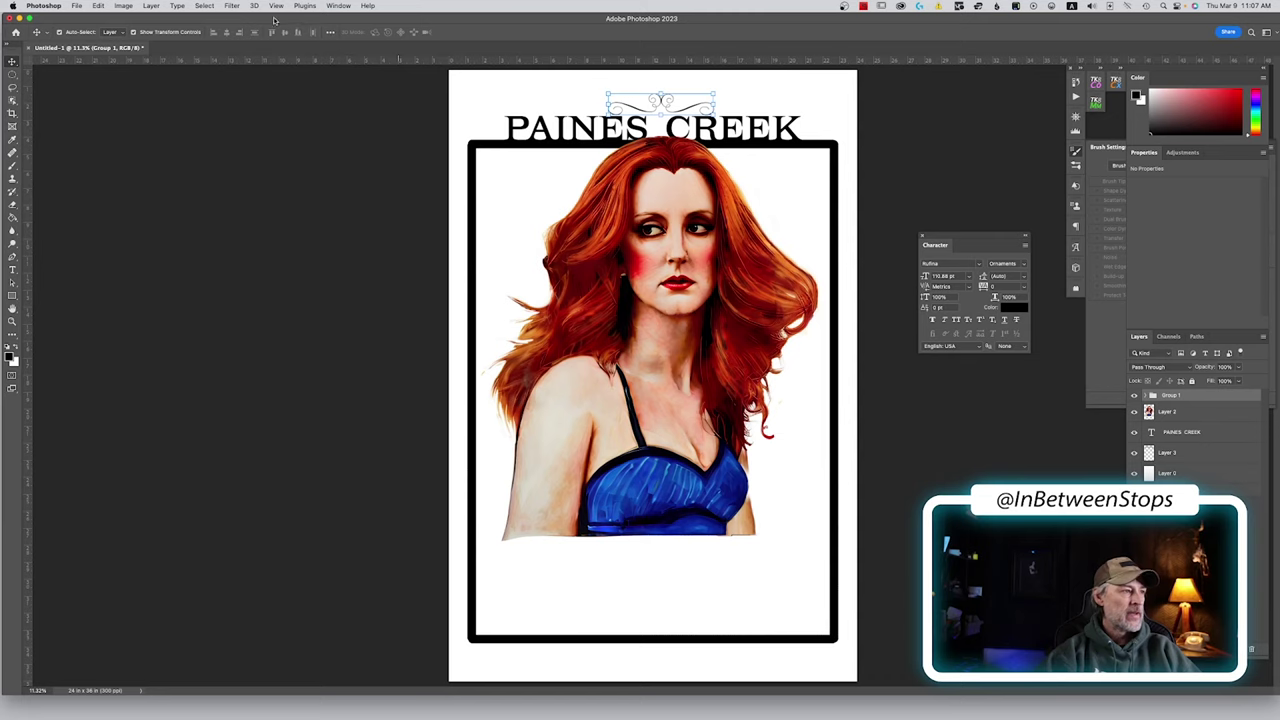
# Centre the ornament pair horizontally on the canvas using Align To: Canvas
pyautogui.click(331, 33)
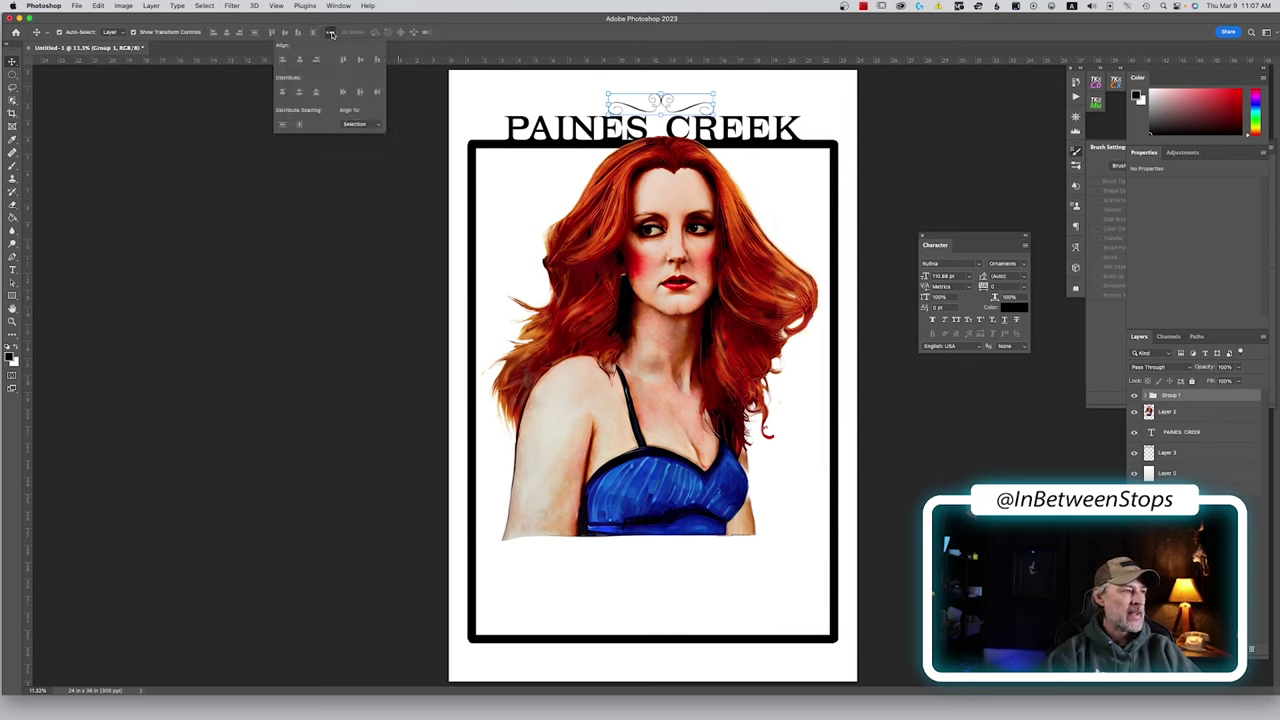
pyautogui.click(366, 124)
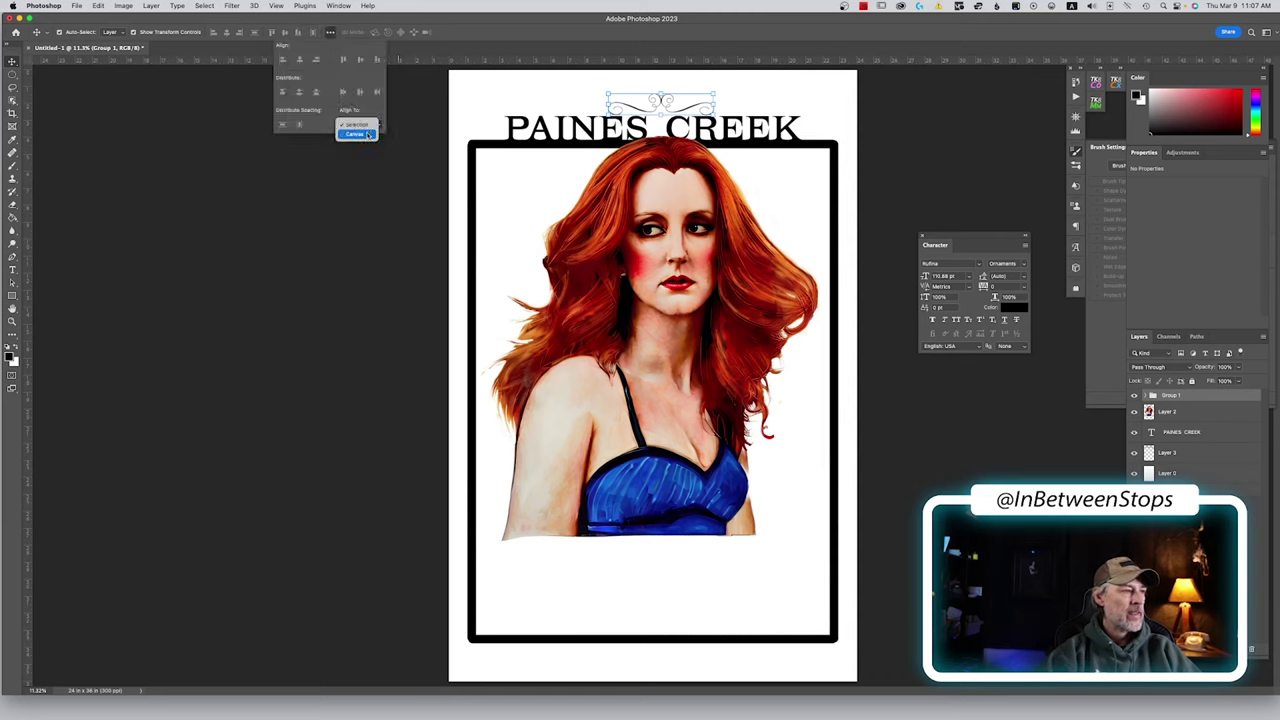
pyautogui.click(356, 133)
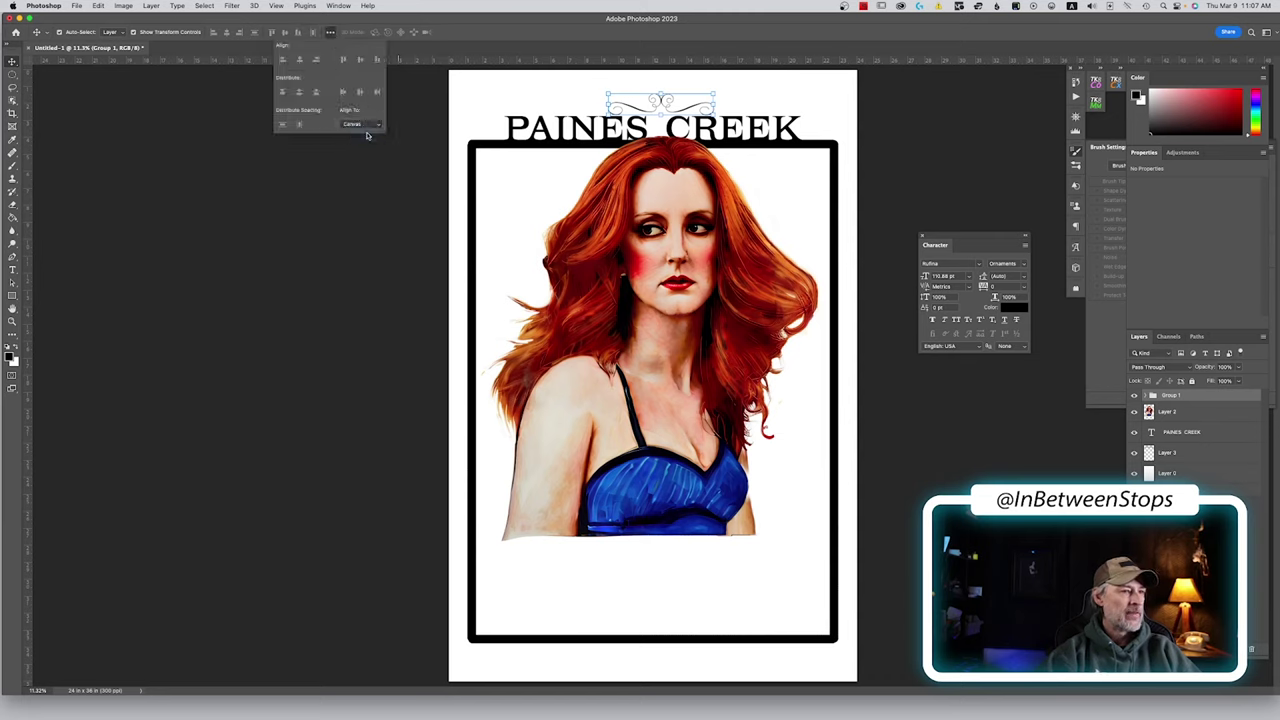
pyautogui.click(299, 60)
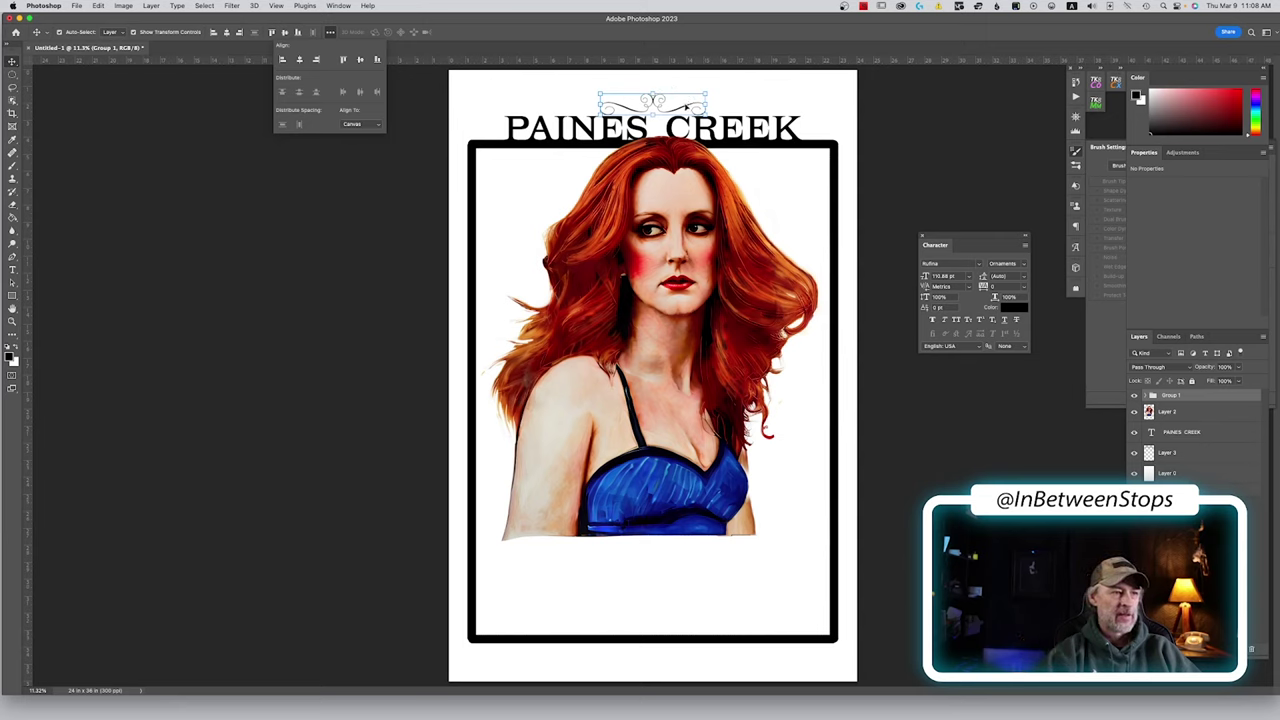
# Adjust one ornament, then nudge the whole group right three times with Shift+Right
pyautogui.moveTo(688, 107); pyautogui.dragTo(697, 104)
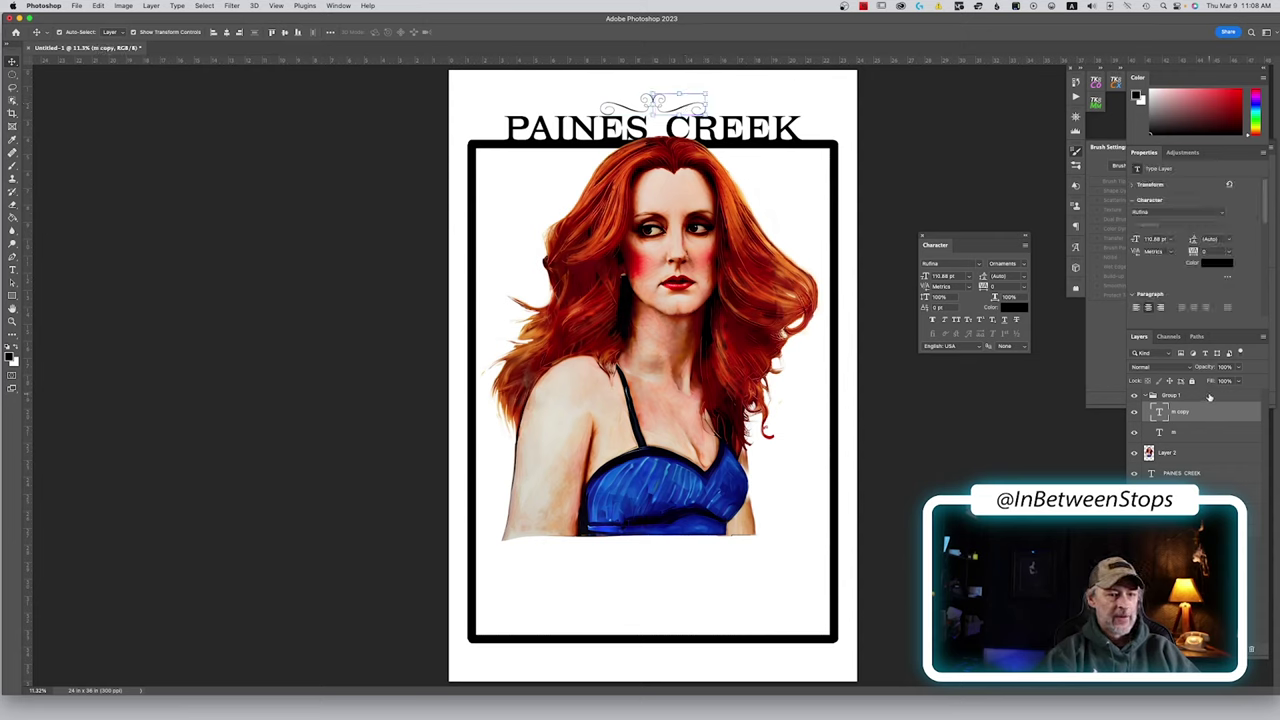
pyautogui.click(1209, 397)
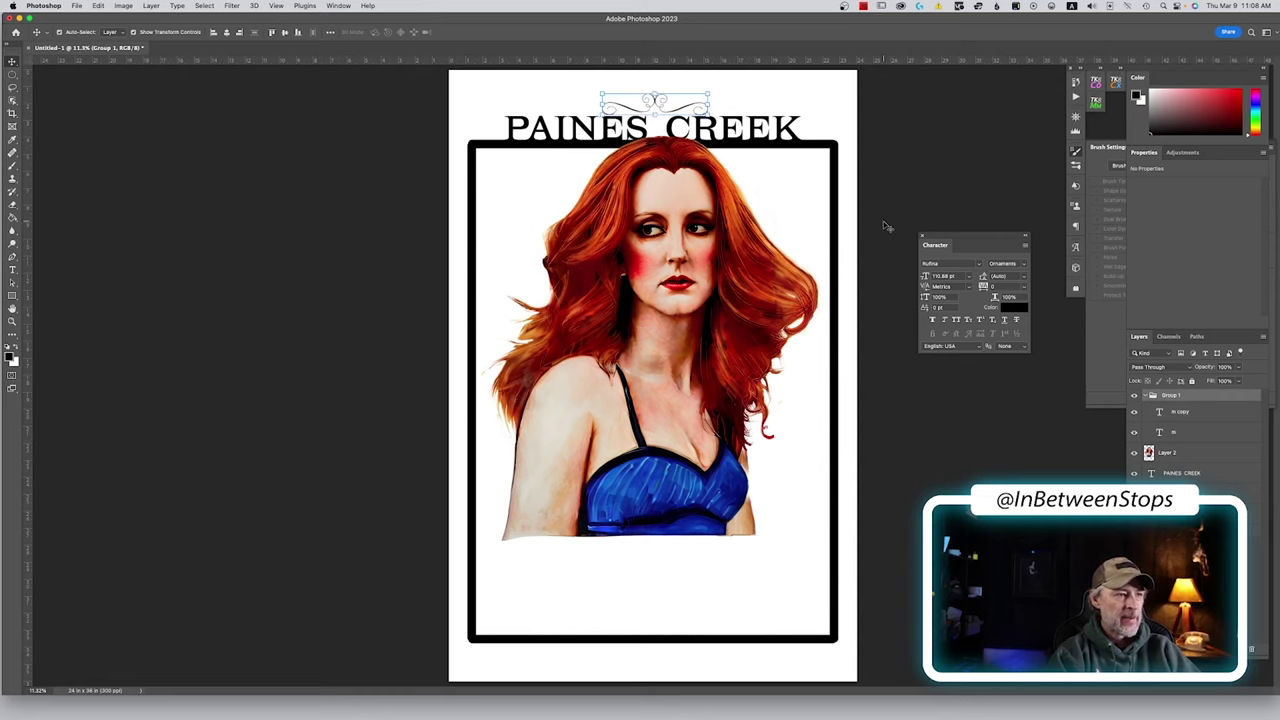
pyautogui.hotkey('shift', 'Right')
pyautogui.hotkey('shift', 'Right')
pyautogui.hotkey('shift', 'Right')
pyautogui.hotkey('shift', 'Right')
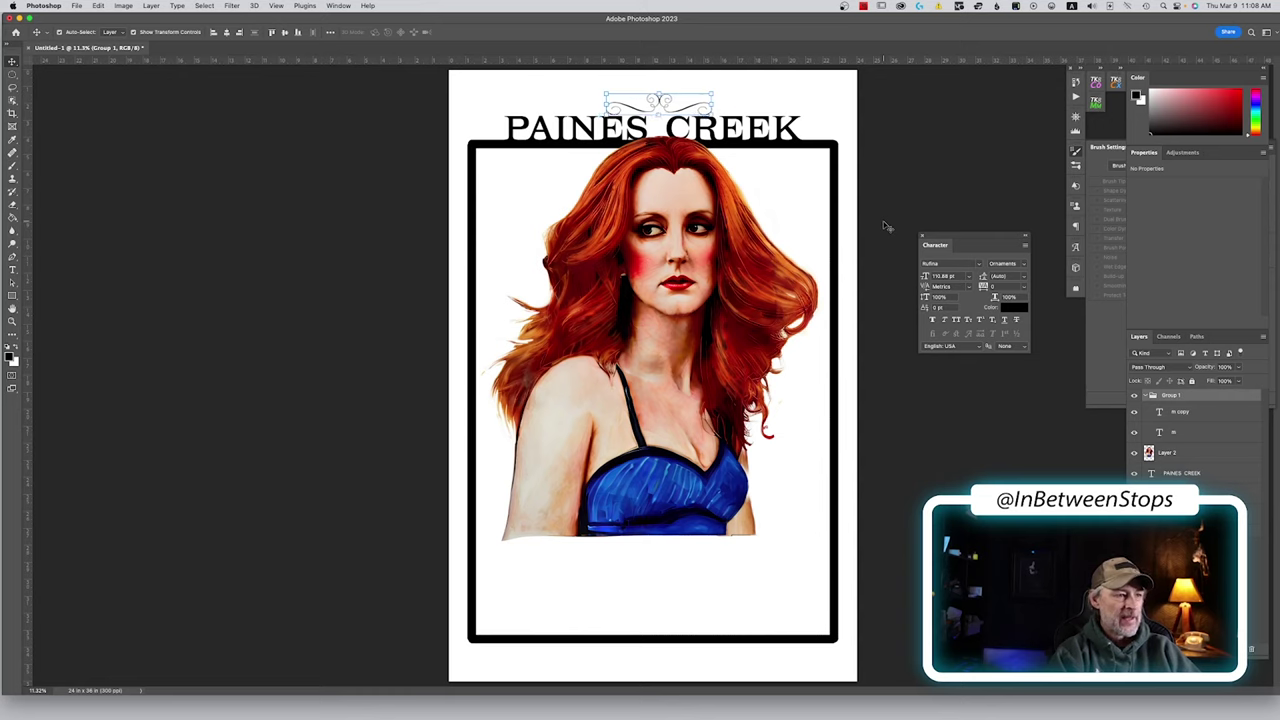
pyautogui.hotkey('shift', 'Right')
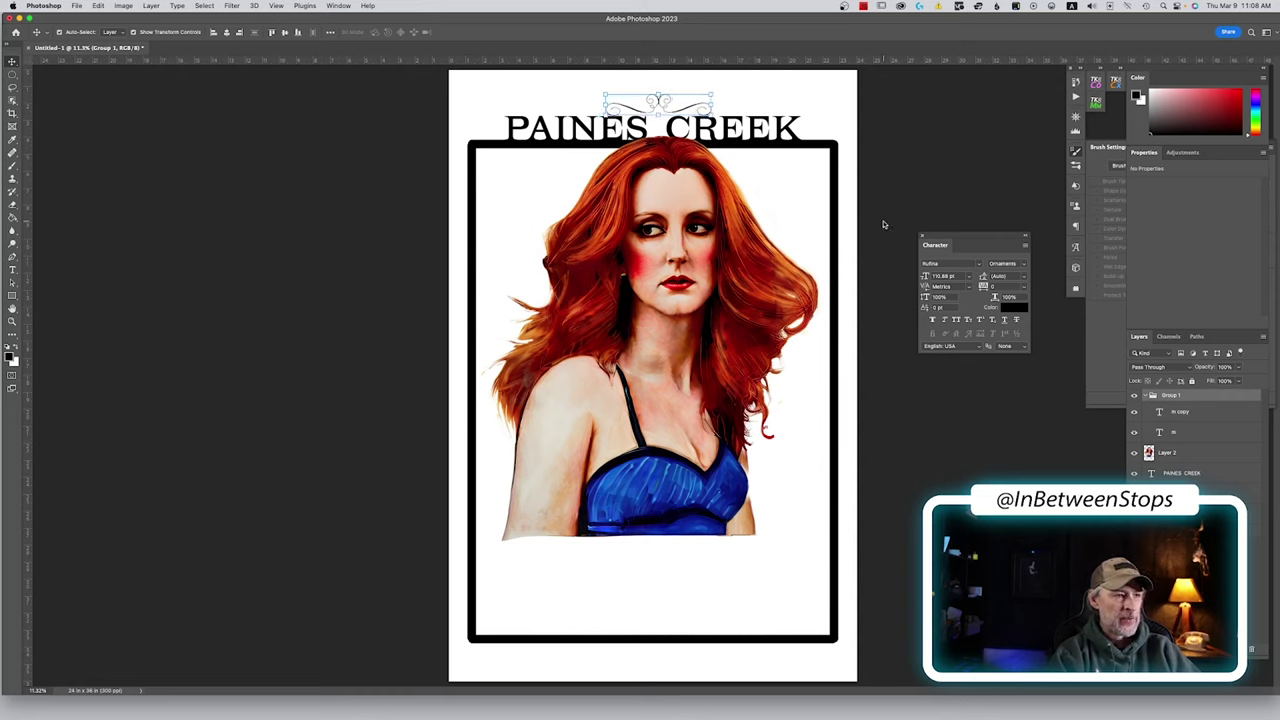
pyautogui.hotkey('shift', 'Right')
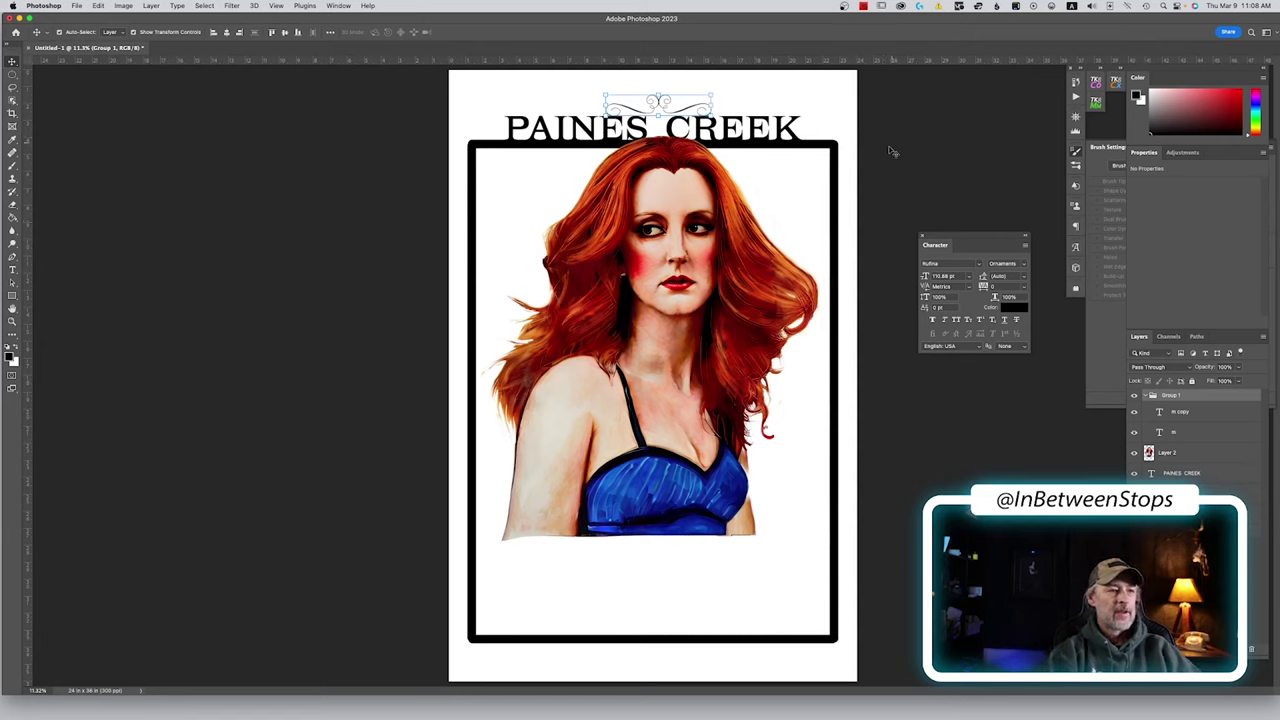
pyautogui.click(853, 119)
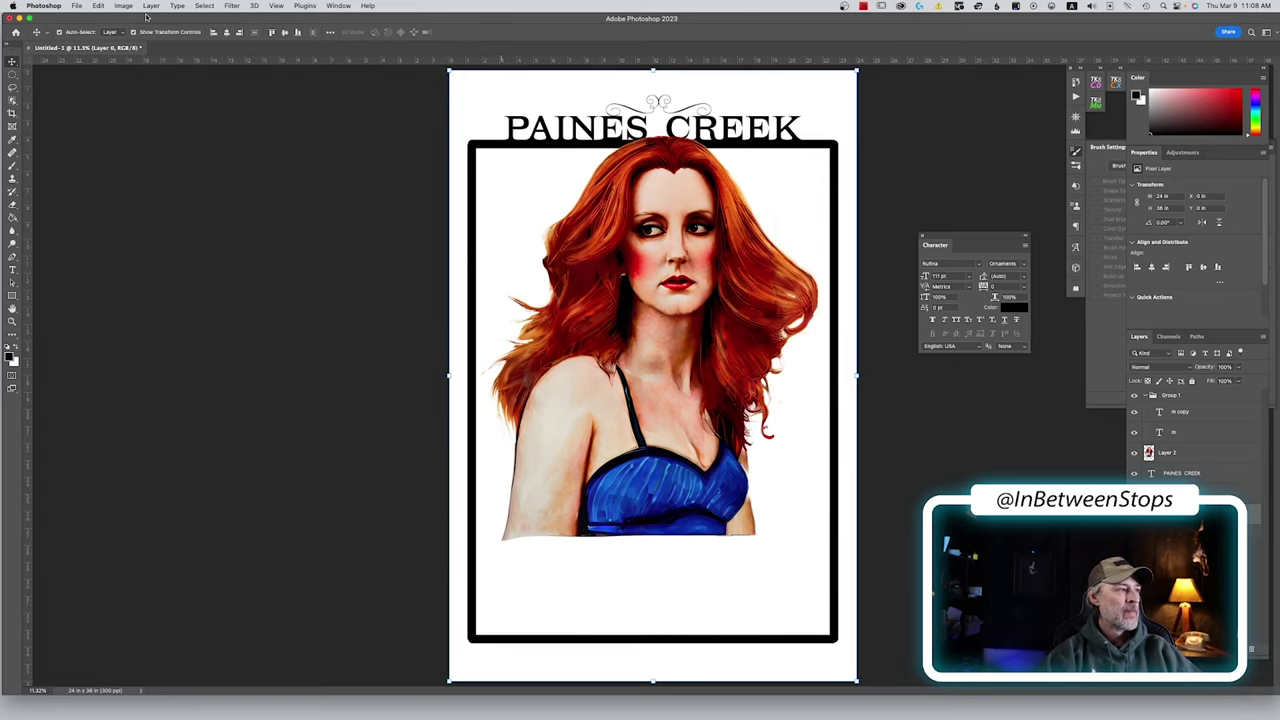
# Create a Bodoni Ornaments text layer of glyphs and move it right onto the page
pyautogui.click(75, 5)
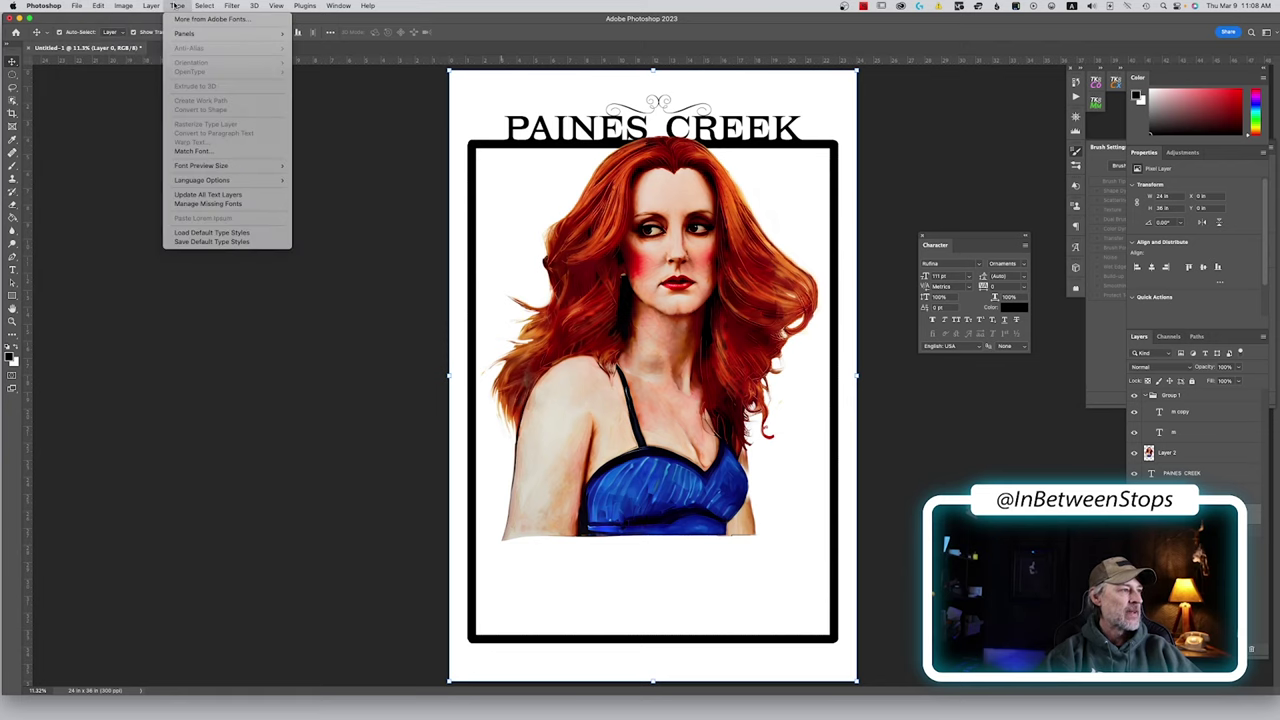
pyautogui.moveTo(151, 5)
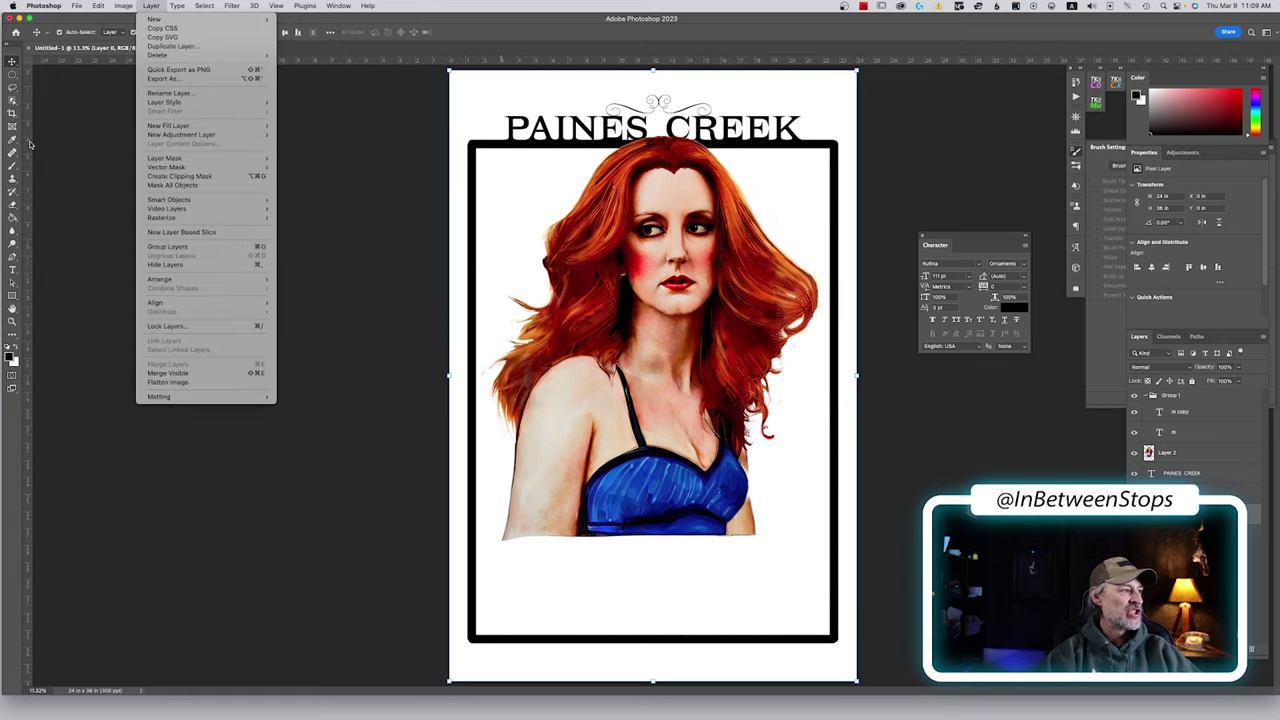
pyautogui.click(13, 272)
pyautogui.click(13, 270)
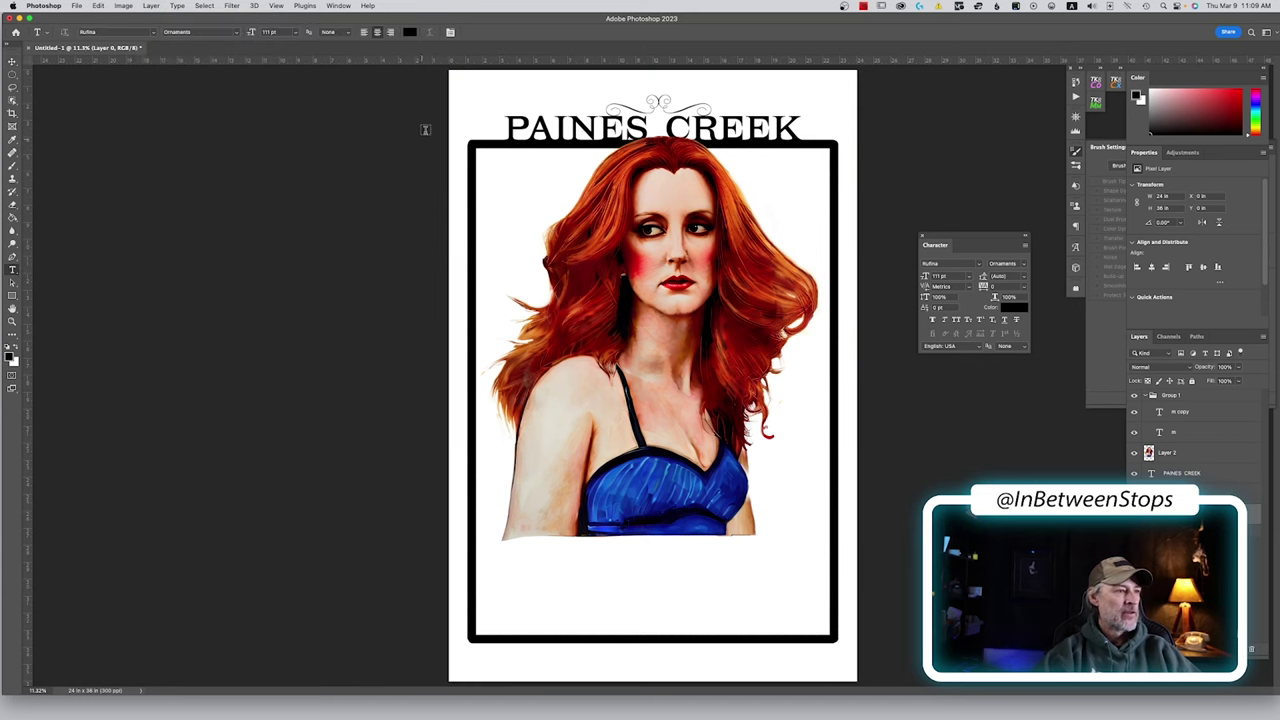
pyautogui.click(154, 32)
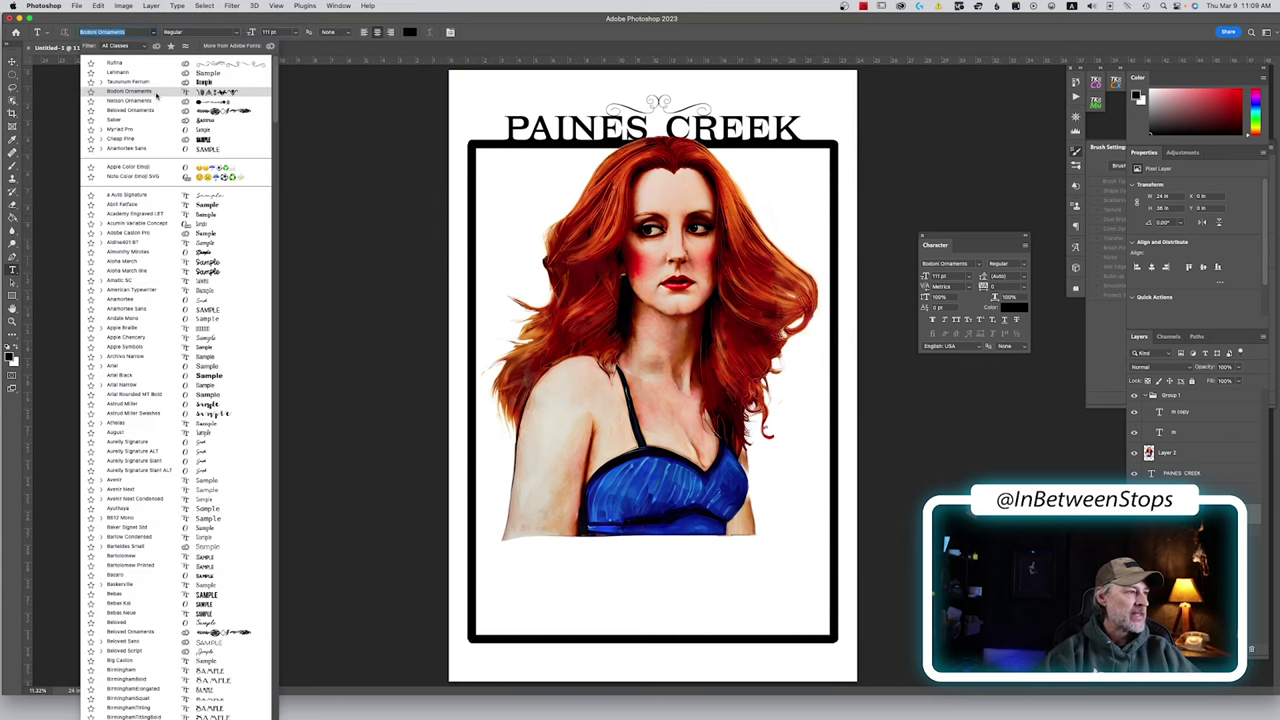
pyautogui.click(155, 93)
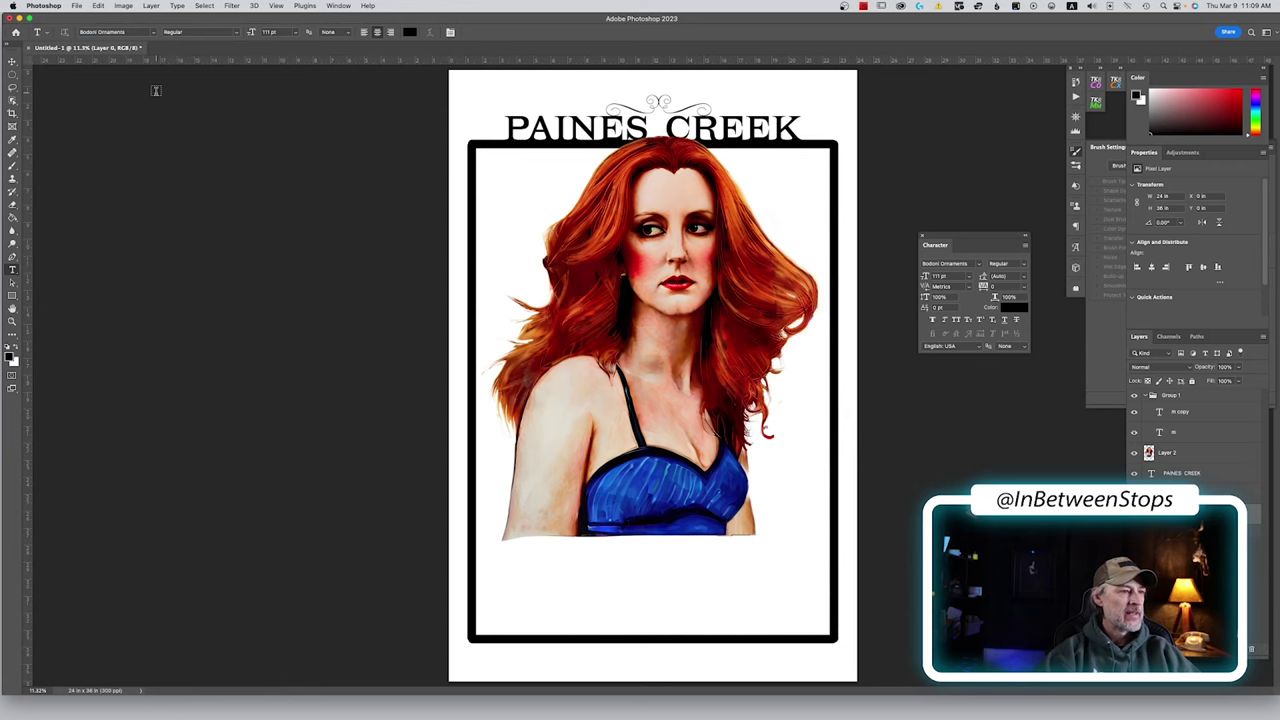
pyautogui.click(477, 94)
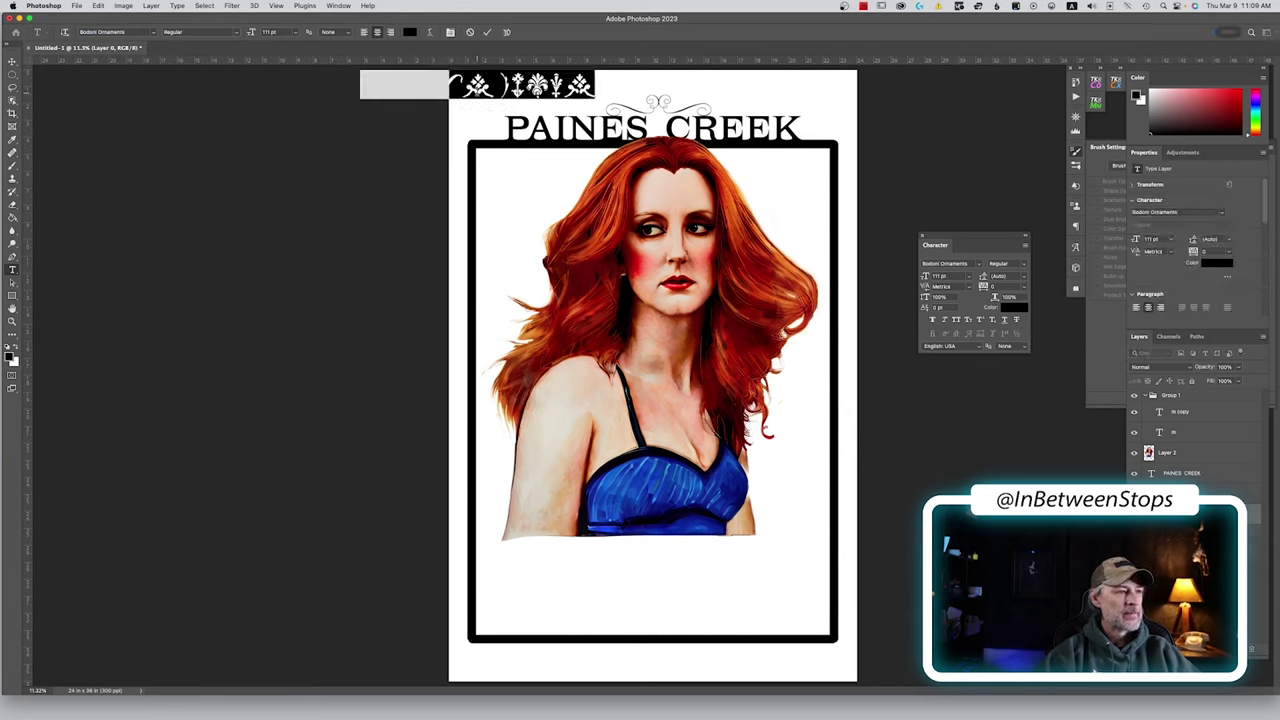
pyautogui.click(13, 61)
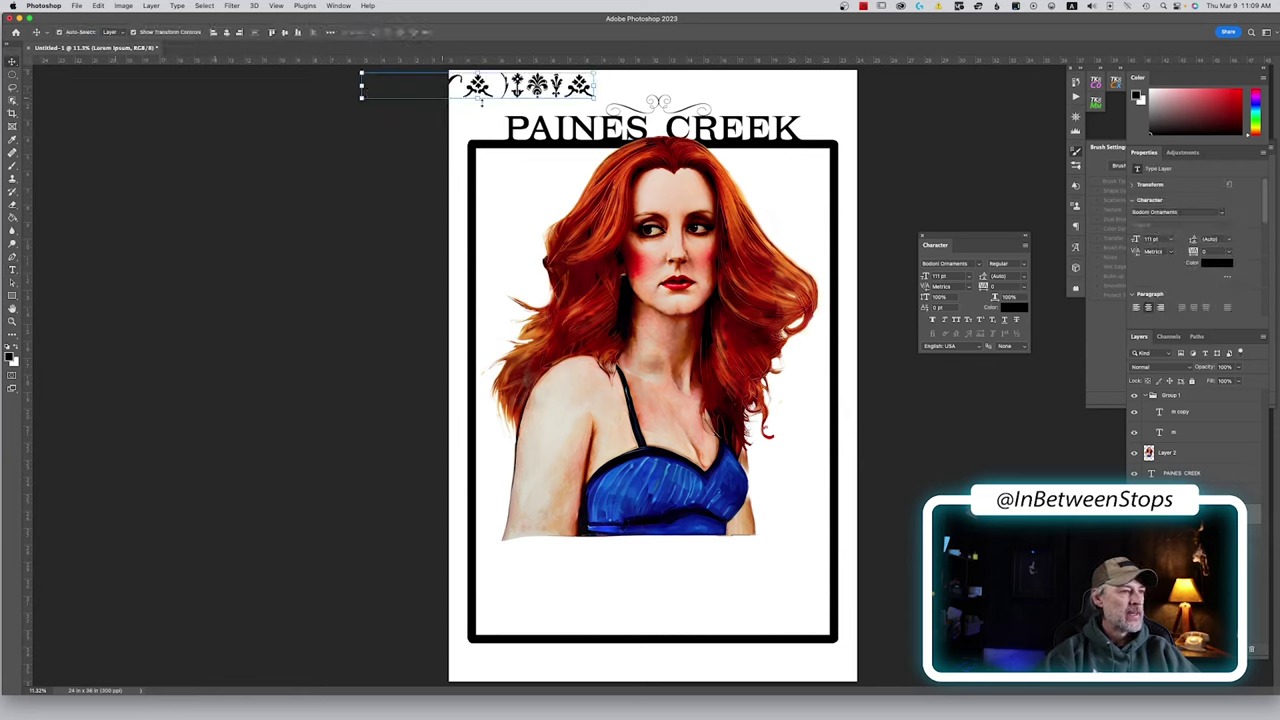
pyautogui.moveTo(503, 96); pyautogui.dragTo(648, 88)
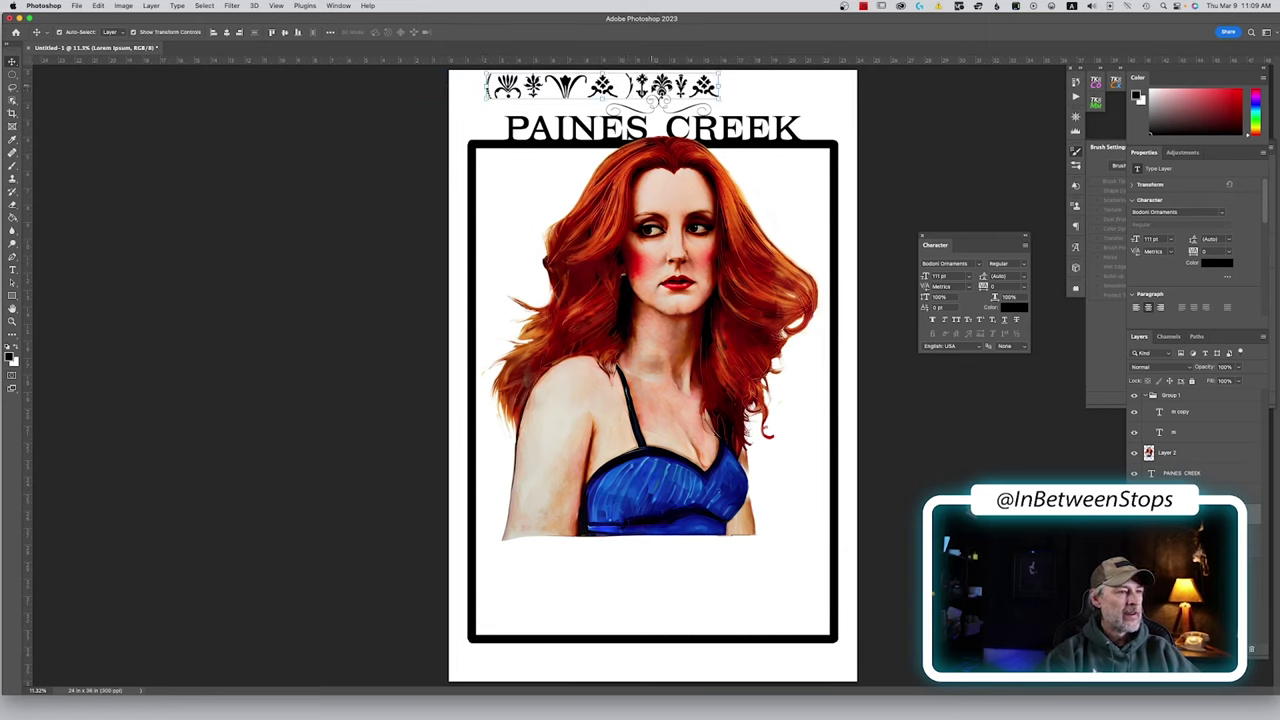
# Delete the extra glyphs so only a single fleur ornament remains
pyautogui.doubleClick(655, 86)
pyautogui.click(652, 86)
pyautogui.moveTo(652, 86); pyautogui.dragTo(436, 86)
pyautogui.press('BackSpace')
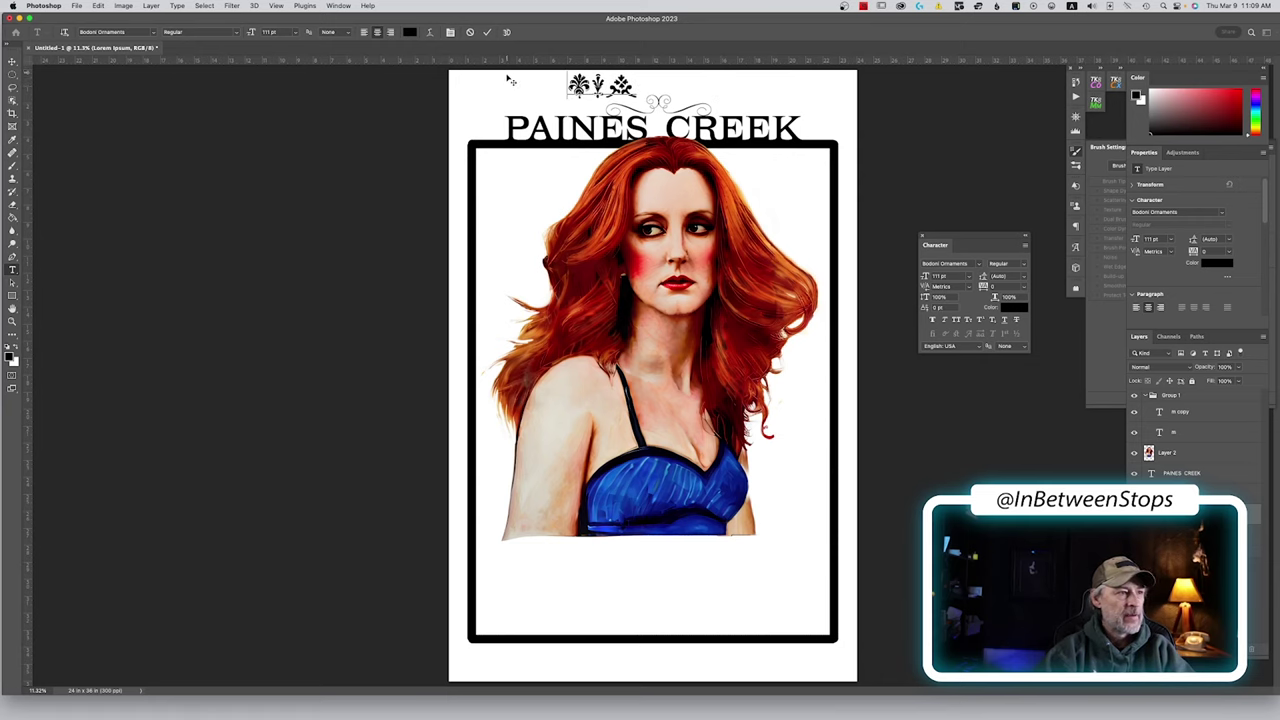
pyautogui.moveTo(590, 86); pyautogui.dragTo(638, 86)
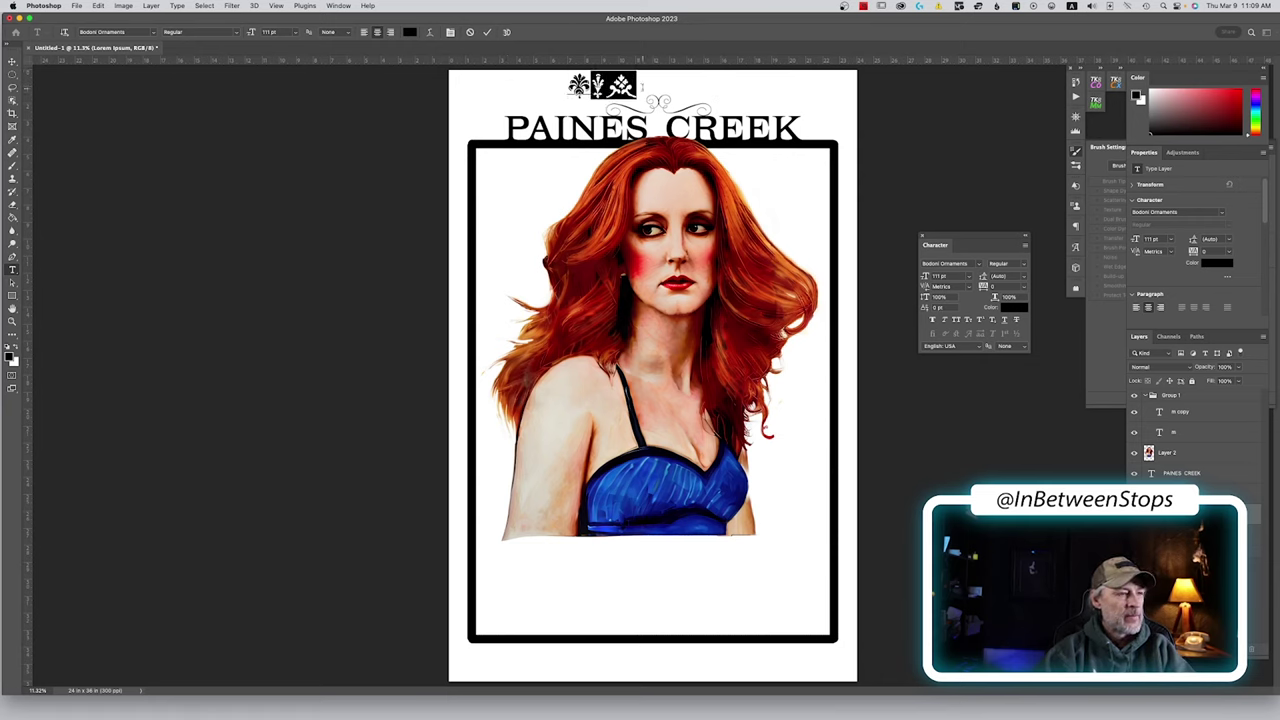
pyautogui.press('BackSpace')
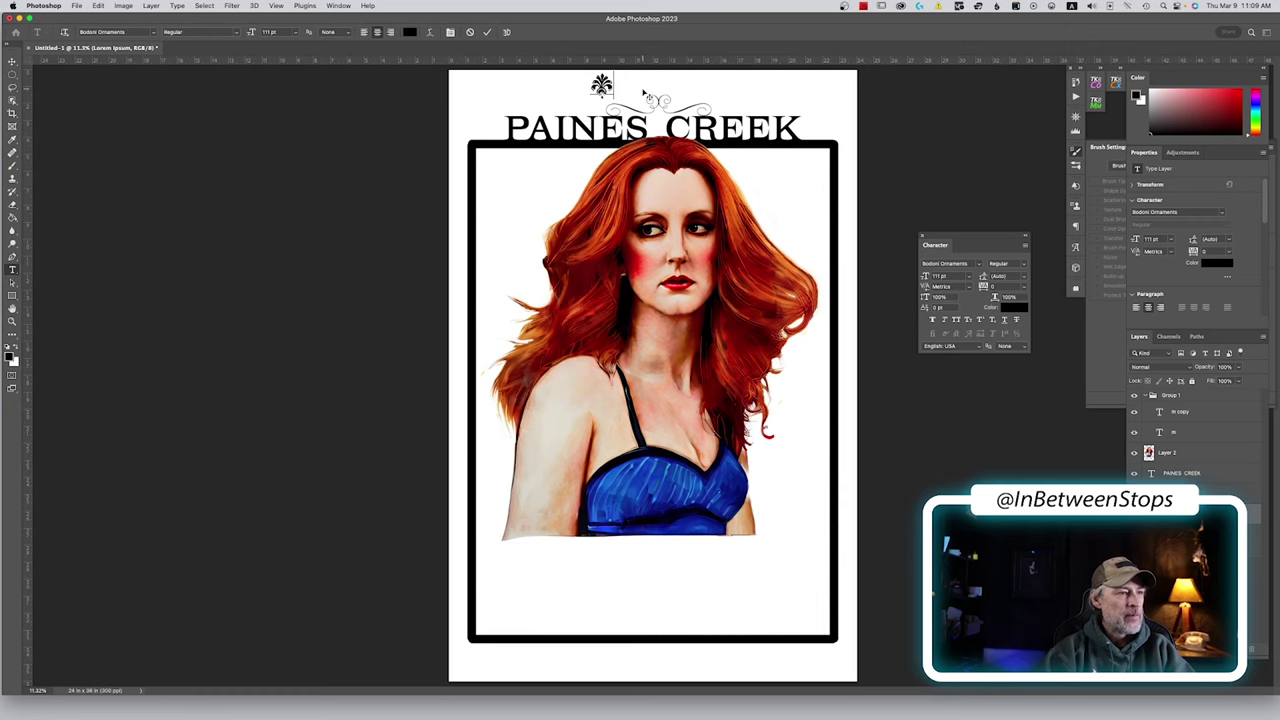
# Move the fleur to the frame's top-left corner and rotate it into place
pyautogui.click(12, 62)
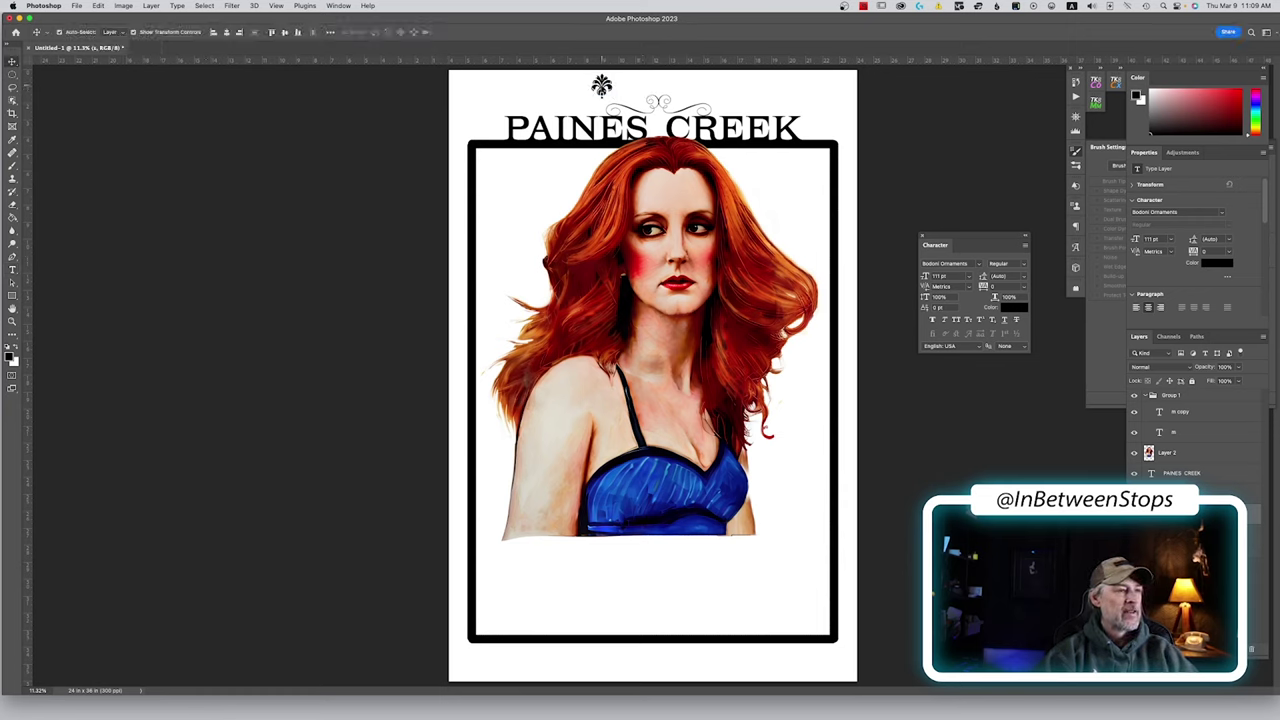
pyautogui.moveTo(601, 86); pyautogui.dragTo(530, 249)
pyautogui.press('super+t')
pyautogui.moveTo(537, 181); pyautogui.dragTo(484, 155)
pyautogui.press('Return')
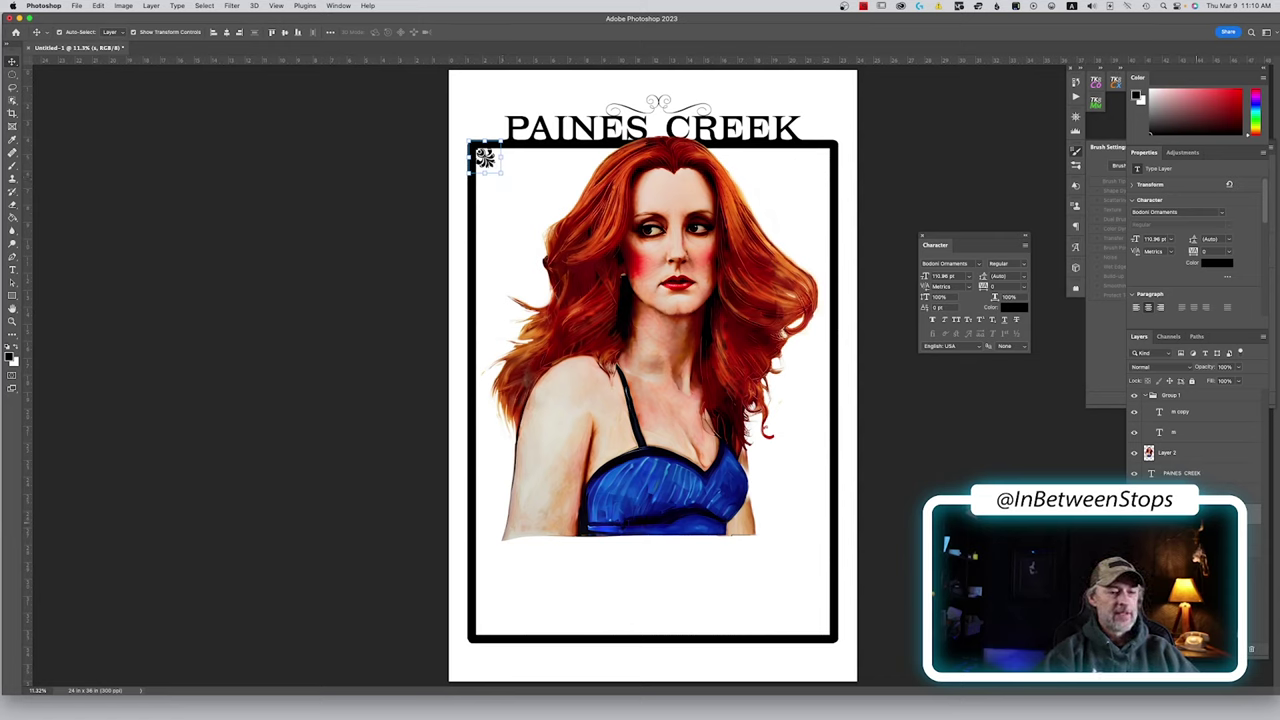
# Duplicate the corner ornament and drag the copy to the frame's top-right corner
pyautogui.hotkey('alt', ']')
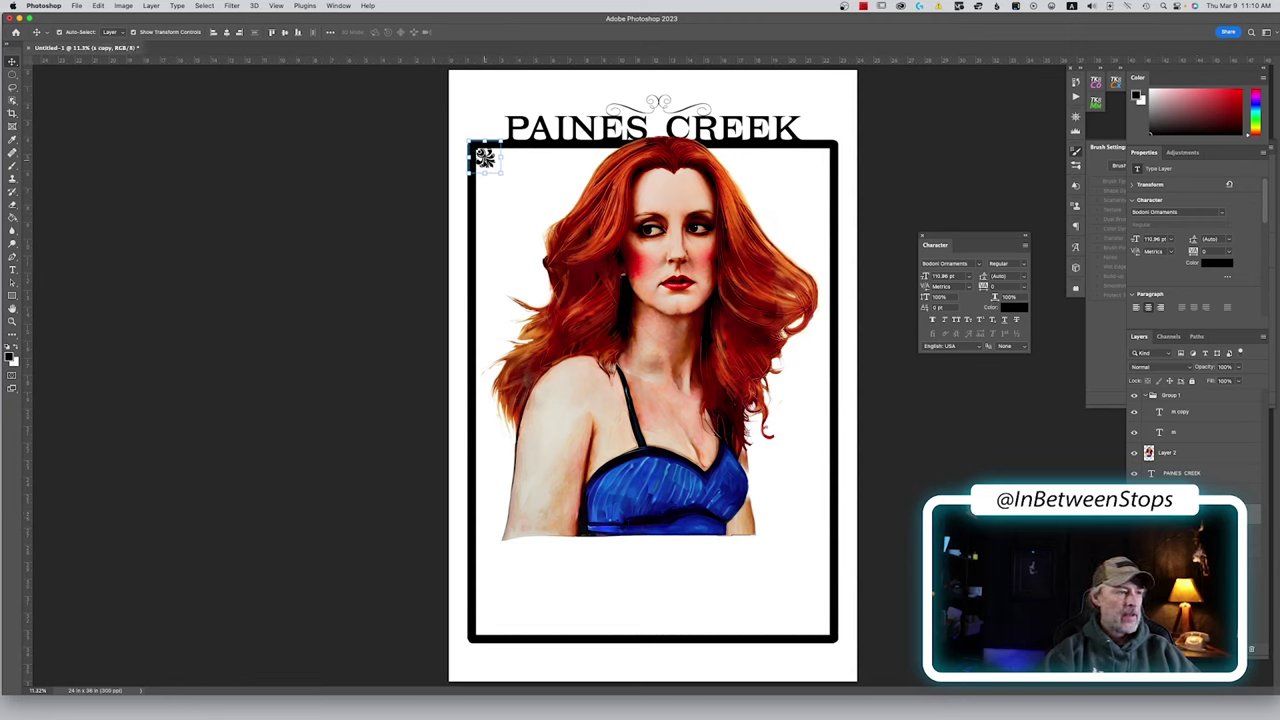
pyautogui.moveTo(485, 160); pyautogui.dragTo(803, 174)
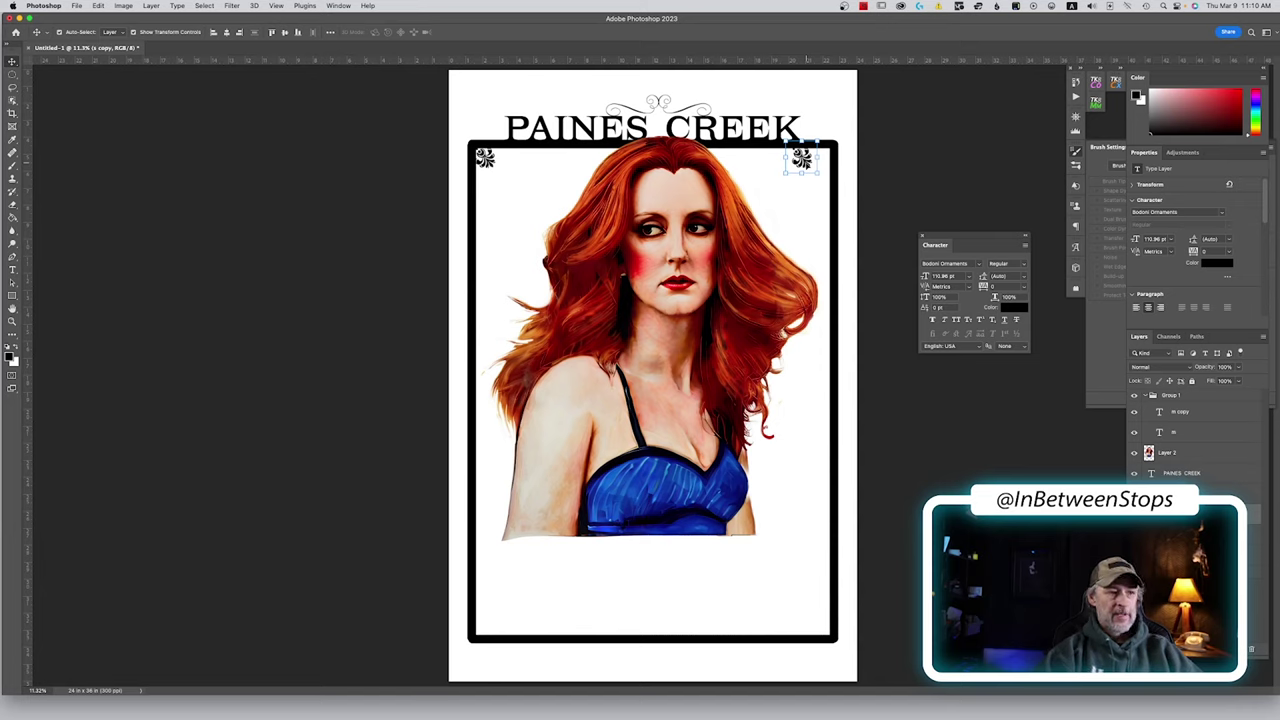
# Flip the top-right ornament horizontally and nudge it right into the corner
pyautogui.rightClick(807, 167)
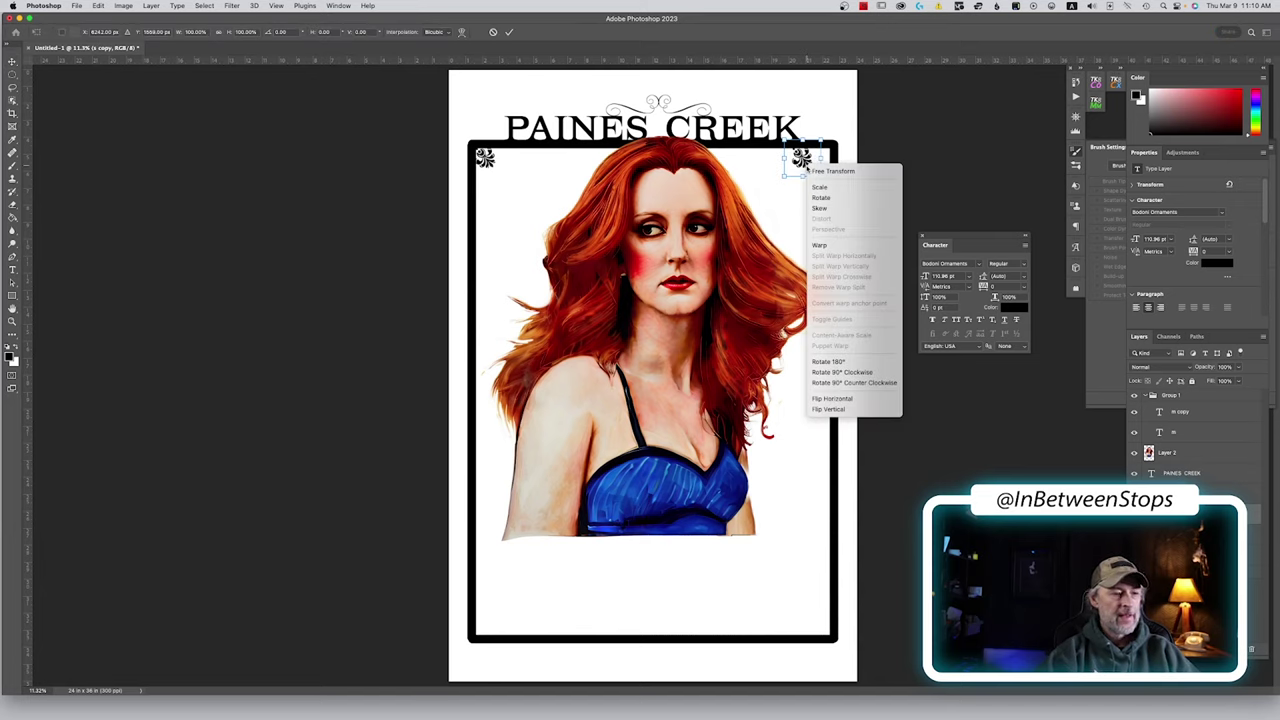
pyautogui.click(853, 399)
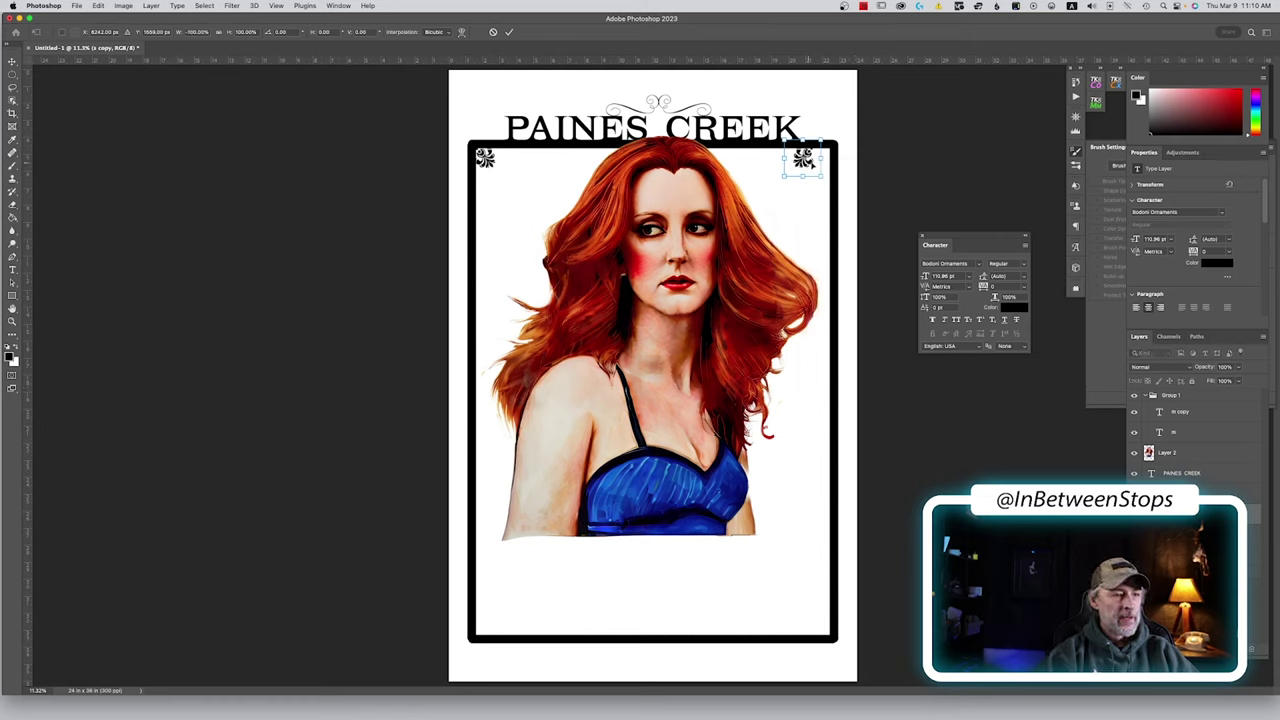
pyautogui.moveTo(806, 166); pyautogui.dragTo(820, 163)
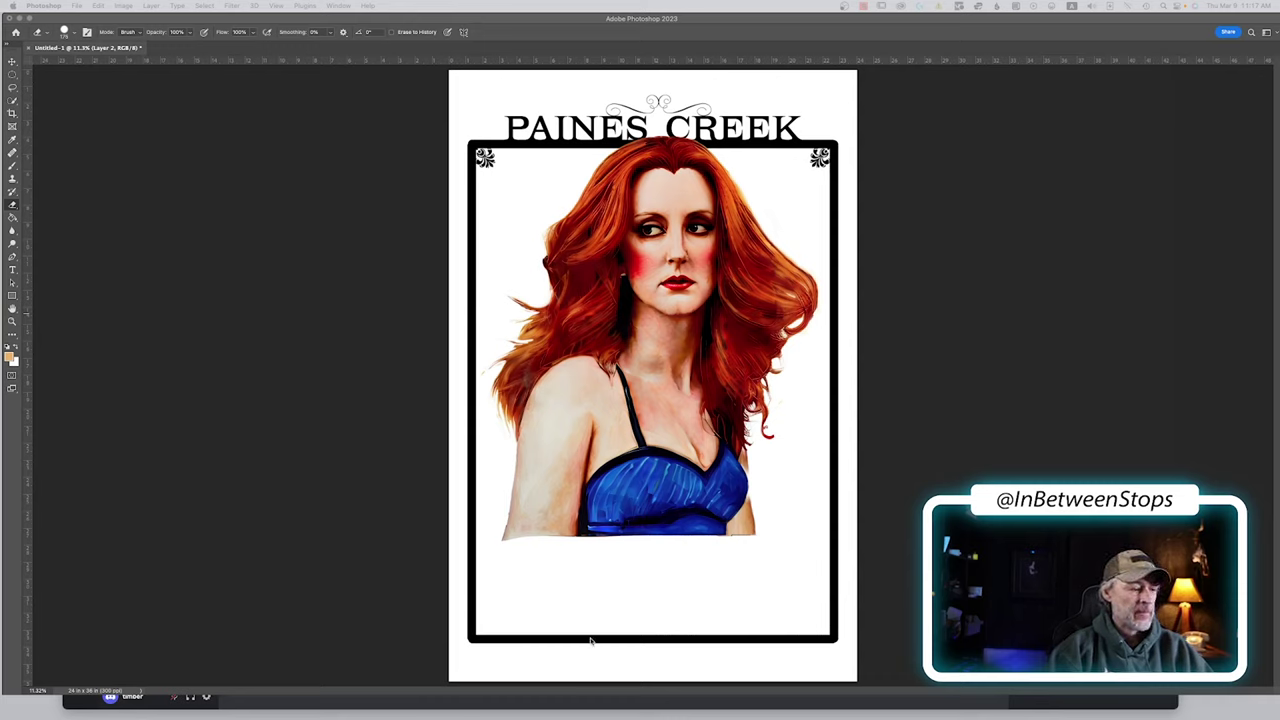
# View the upscaled town image in the Midjourney Bot chat, select its prompt, and return to Photoshop
pyautogui.click(459, 705)
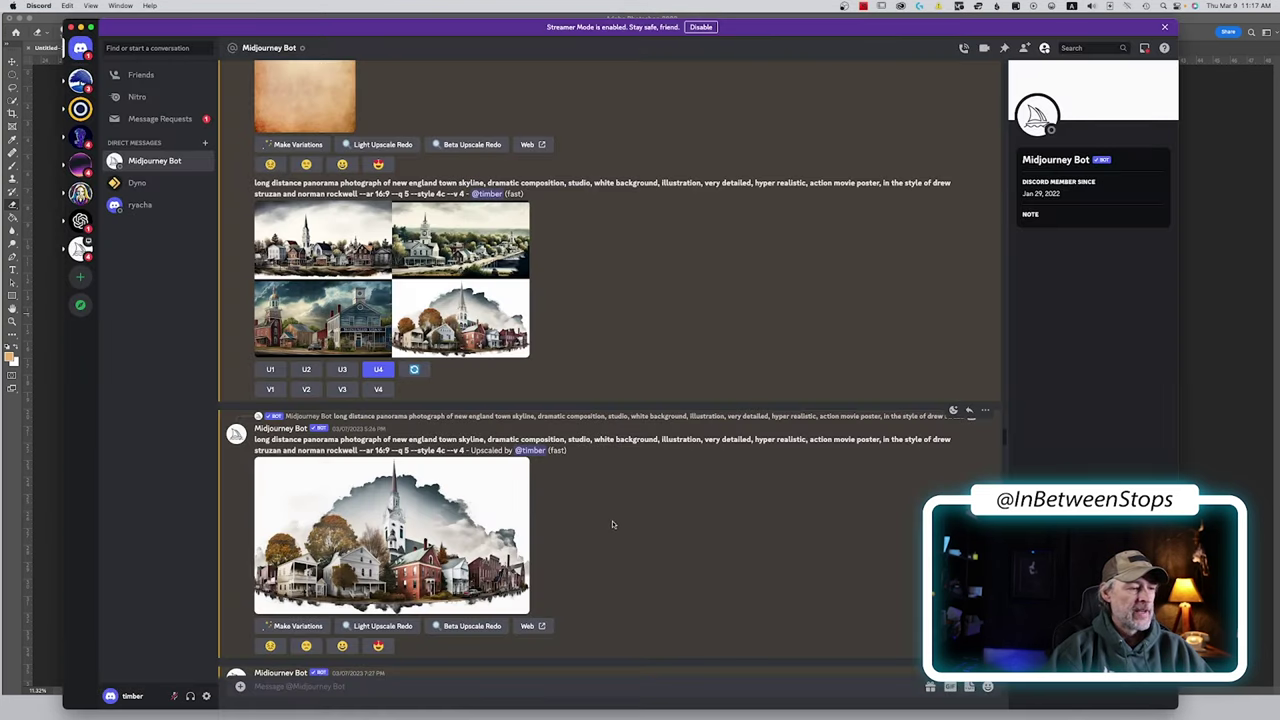
pyautogui.click(396, 498)
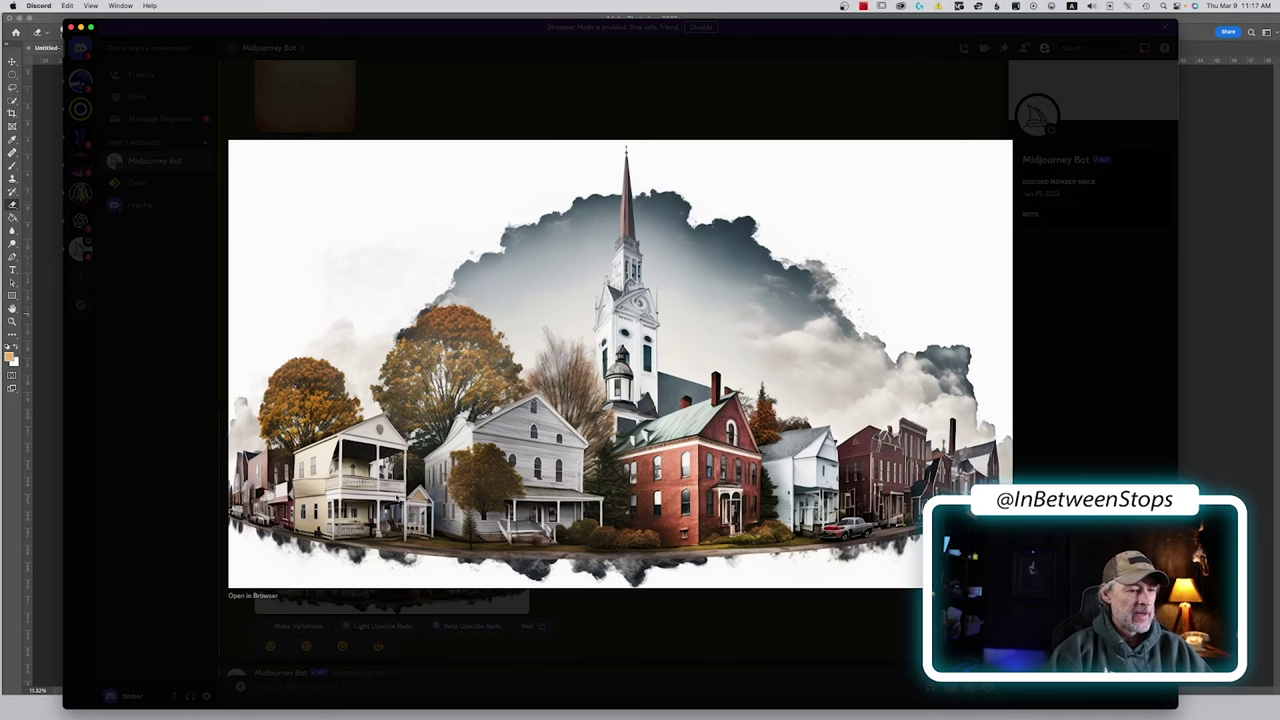
pyautogui.press('Escape')
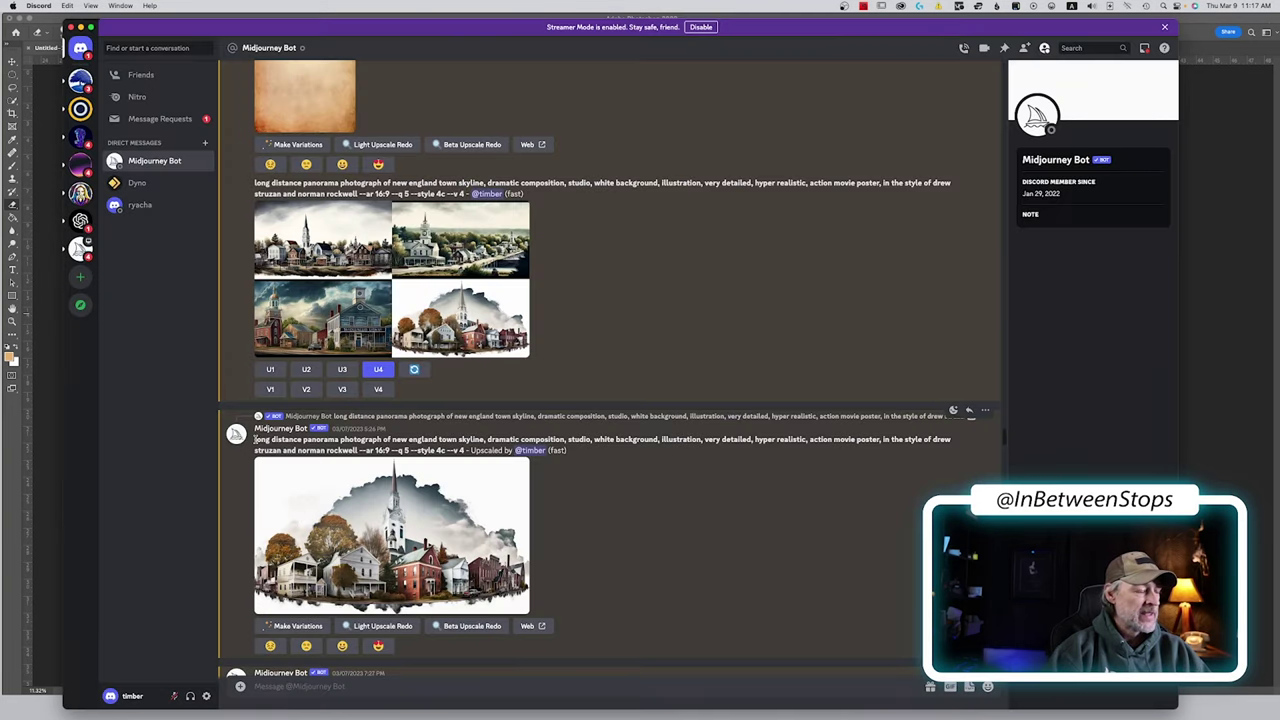
pyautogui.moveTo(254, 438)
pyautogui.mouseDown()
pyautogui.moveTo(917, 448)
pyautogui.moveTo(300, 445)
pyautogui.moveTo(458, 451)
pyautogui.moveTo(697, 491)
pyautogui.mouseUp()
pyautogui.click(480, 480)
pyautogui.click(113, 433)
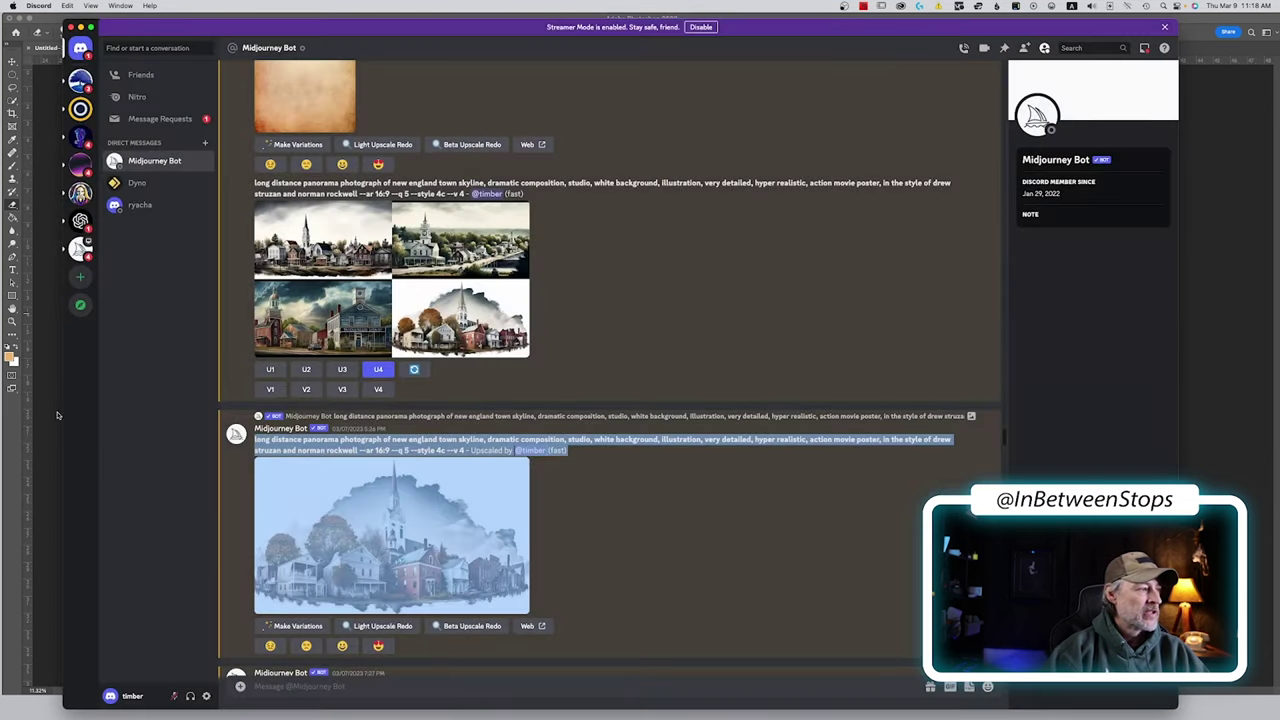
pyautogui.click(41, 423)
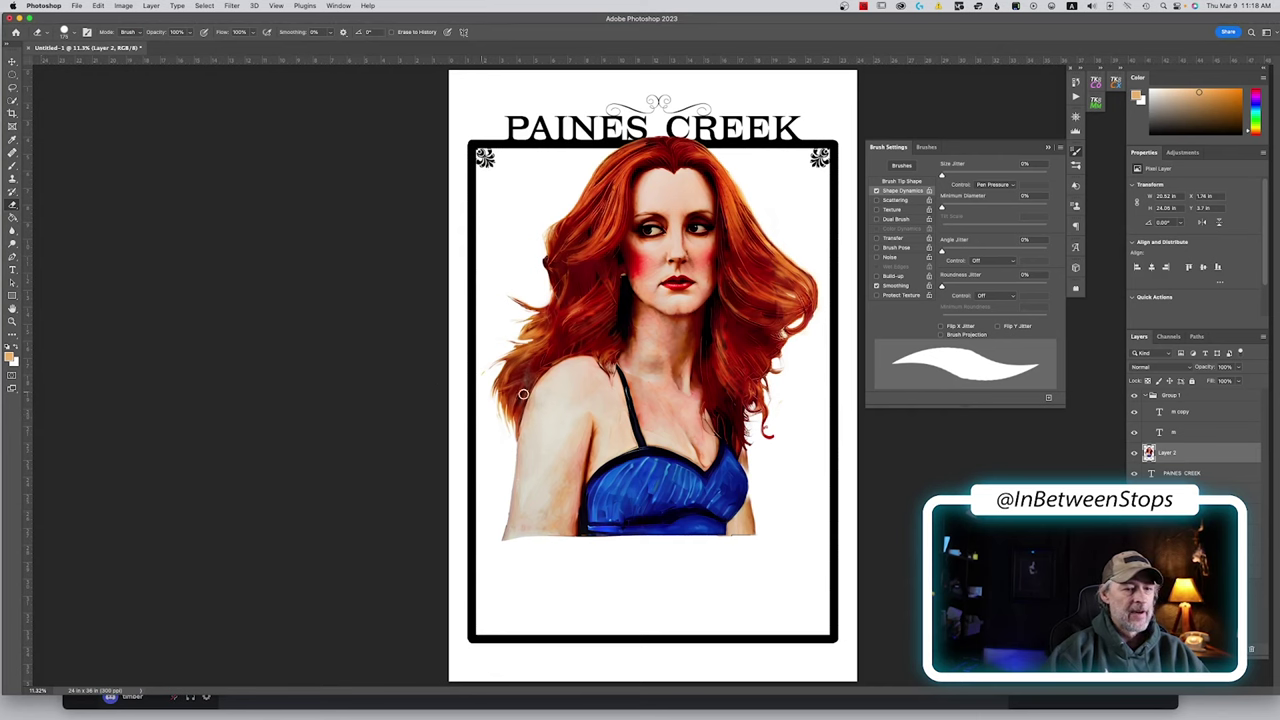
# Paste the town image into the poster, confirm placement, and rasterize its layer
pyautogui.press('super+v')
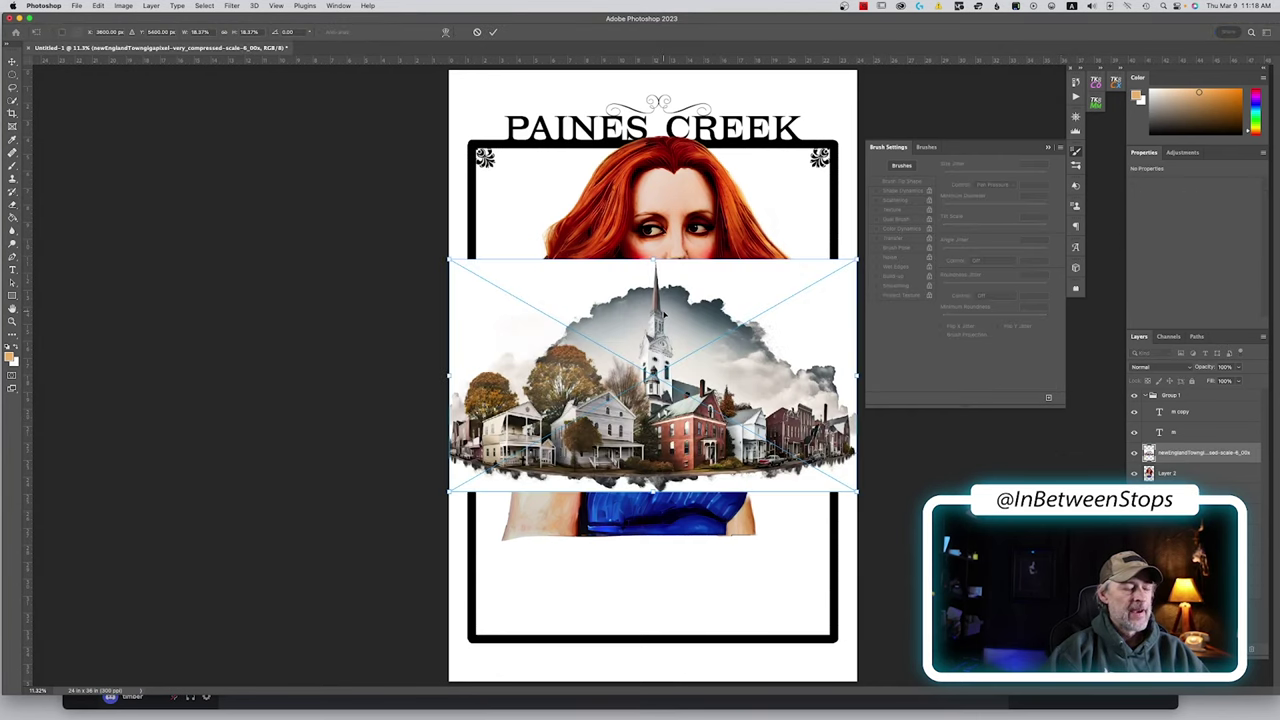
pyautogui.press('Return')
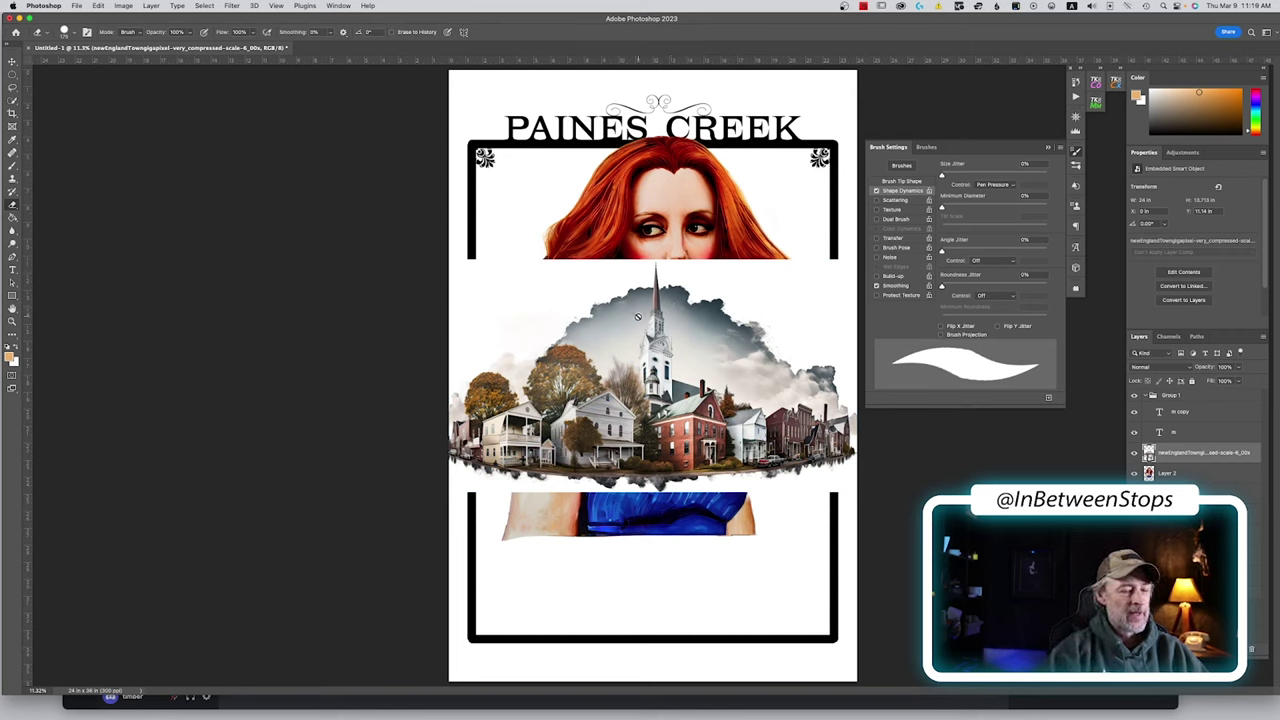
pyautogui.rightClick(1145, 449)
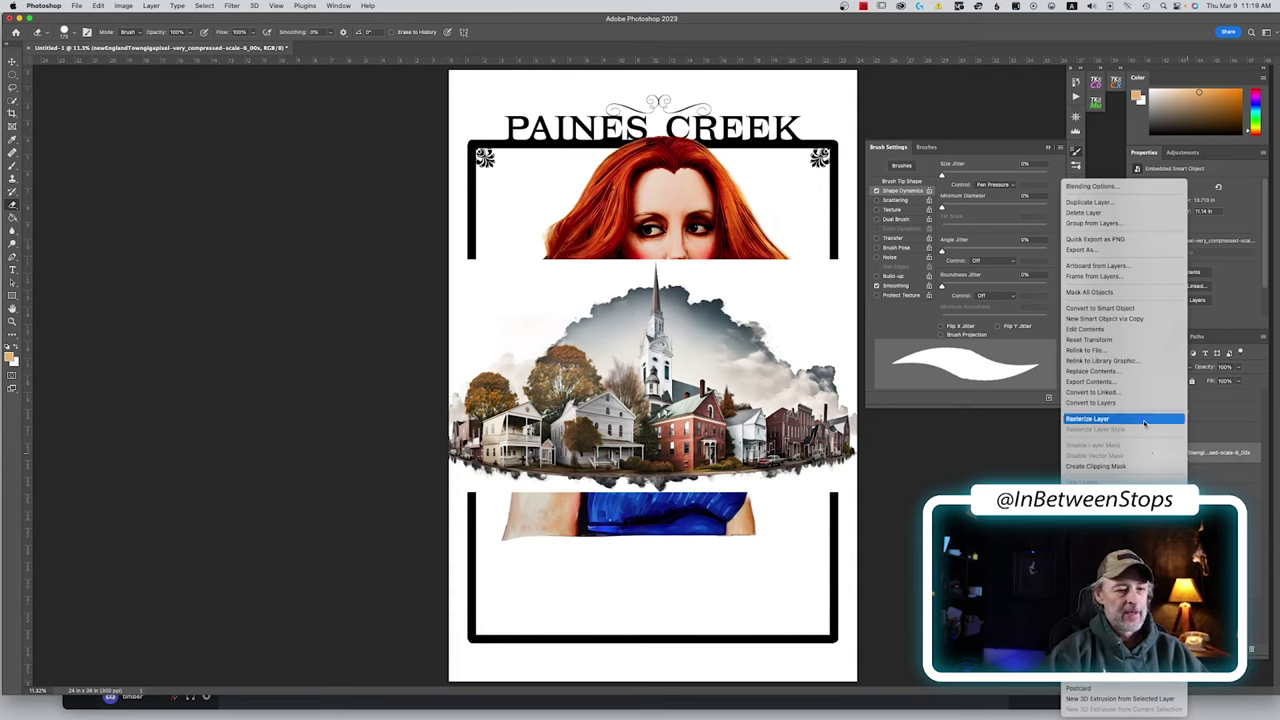
pyautogui.click(1146, 419)
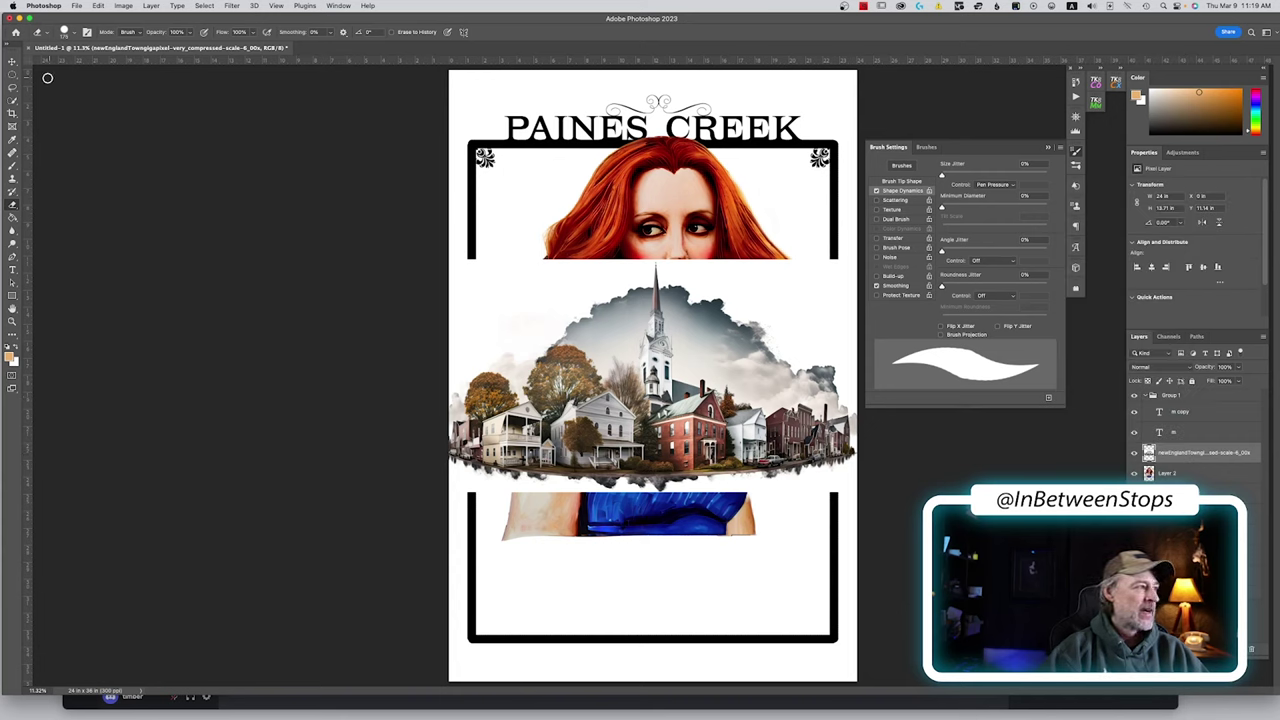
pyautogui.click(13, 102)
pyautogui.rightClick(13, 102)
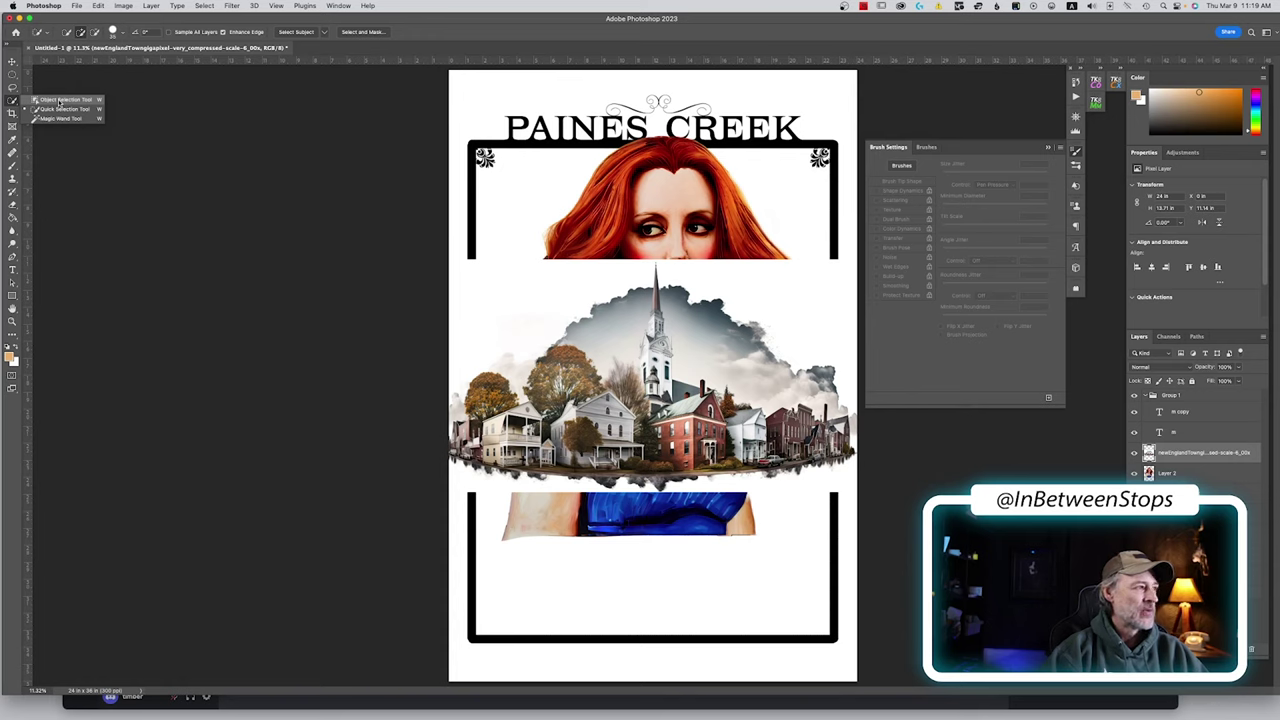
# Outline the town buildings with cloud-processed Object Selection, then add an inverted layer mask to hide the sky
pyautogui.click(60, 101)
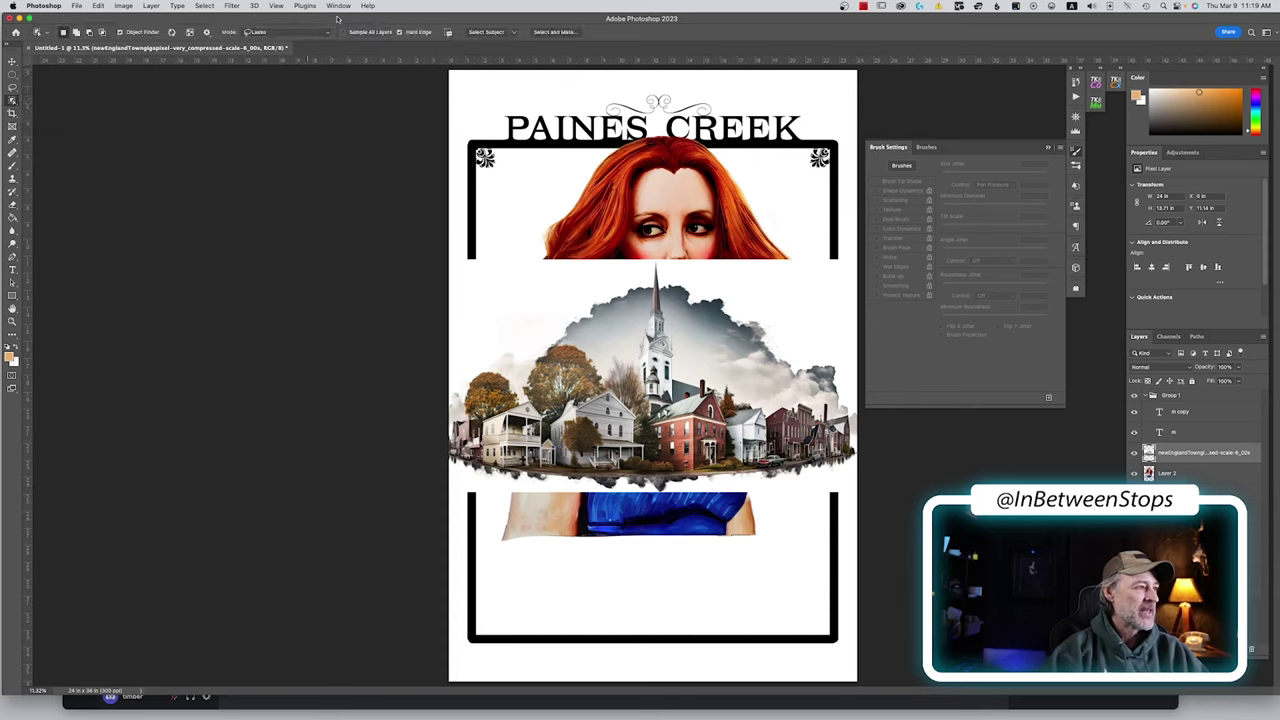
pyautogui.click(515, 33)
pyautogui.click(527, 46)
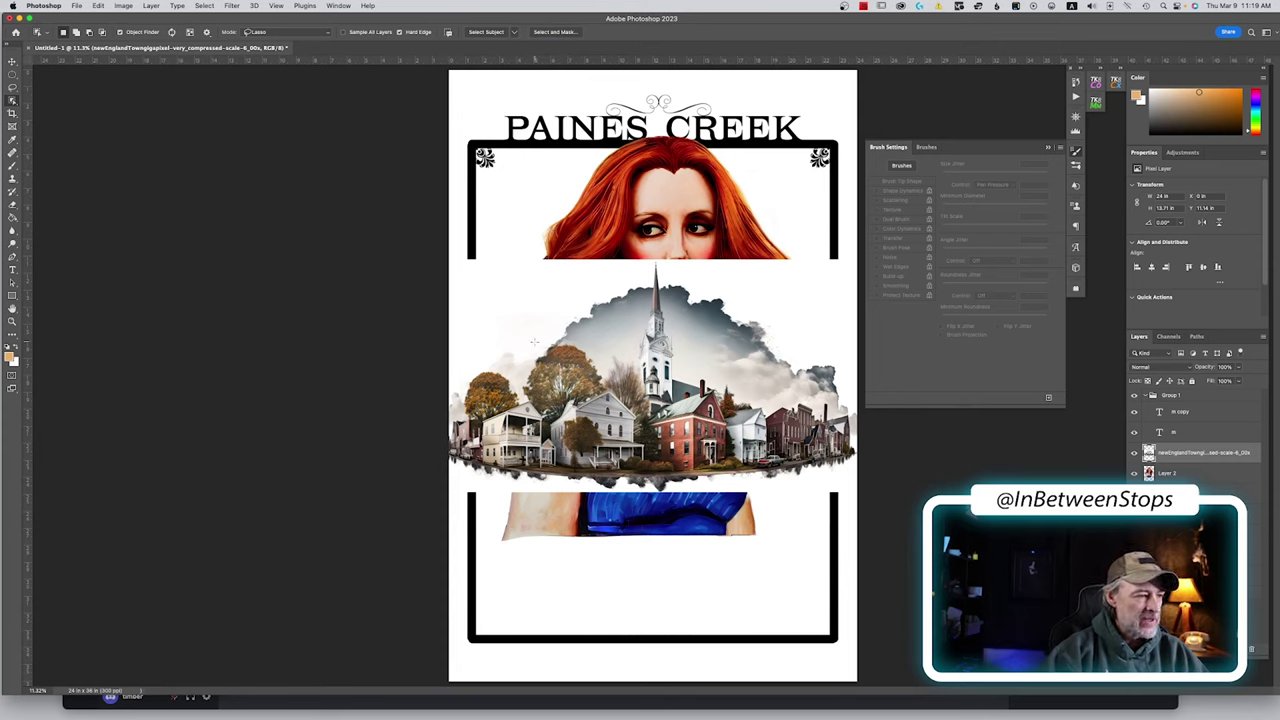
pyautogui.moveTo(534, 343); pyautogui.dragTo(570, 346)
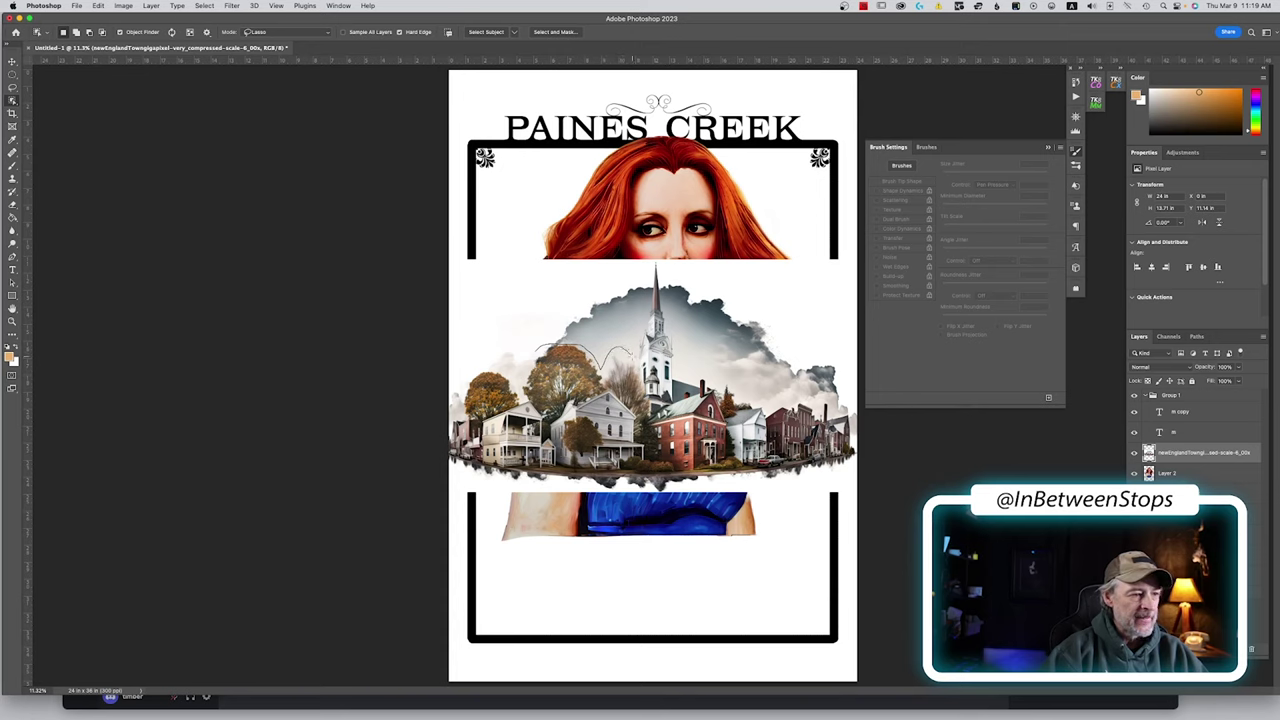
pyautogui.moveTo(639, 338)
pyautogui.mouseDown()
pyautogui.moveTo(647, 270)
pyautogui.moveTo(667, 277)
pyautogui.moveTo(670, 298)
pyautogui.mouseUp()
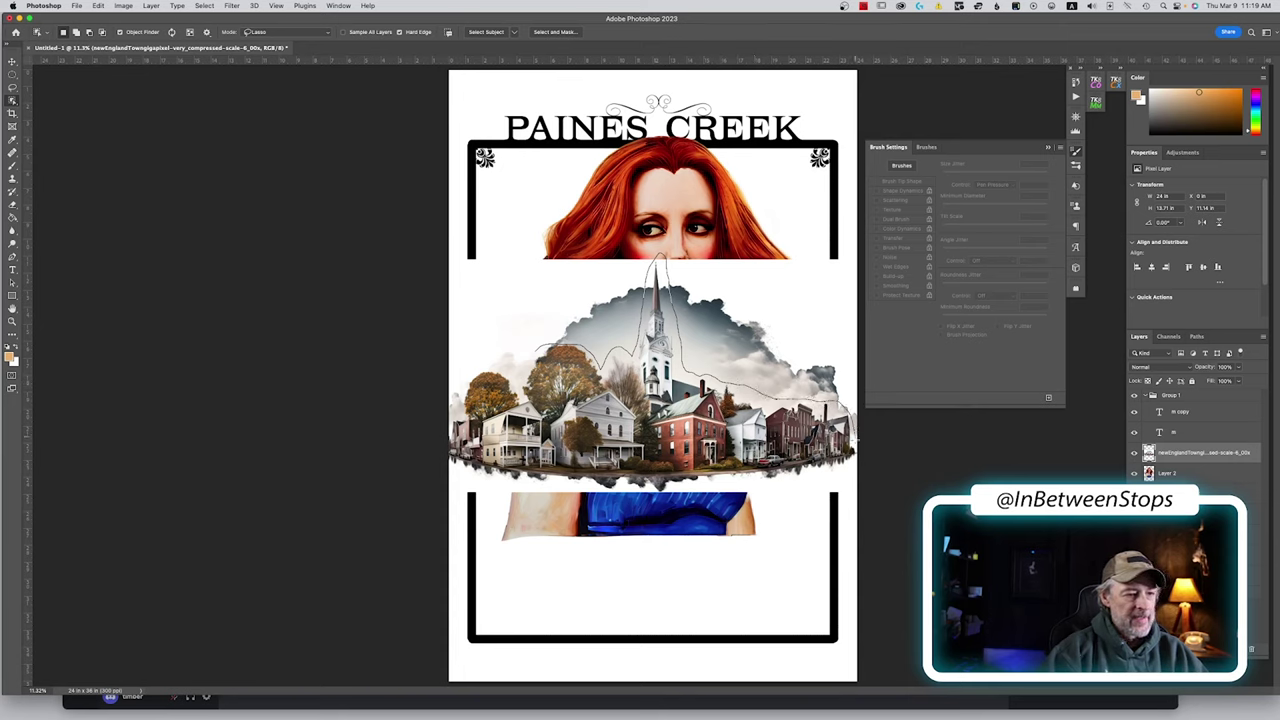
pyautogui.moveTo(856, 438)
pyautogui.mouseDown()
pyautogui.moveTo(764, 479)
pyautogui.moveTo(582, 490)
pyautogui.mouseUp()
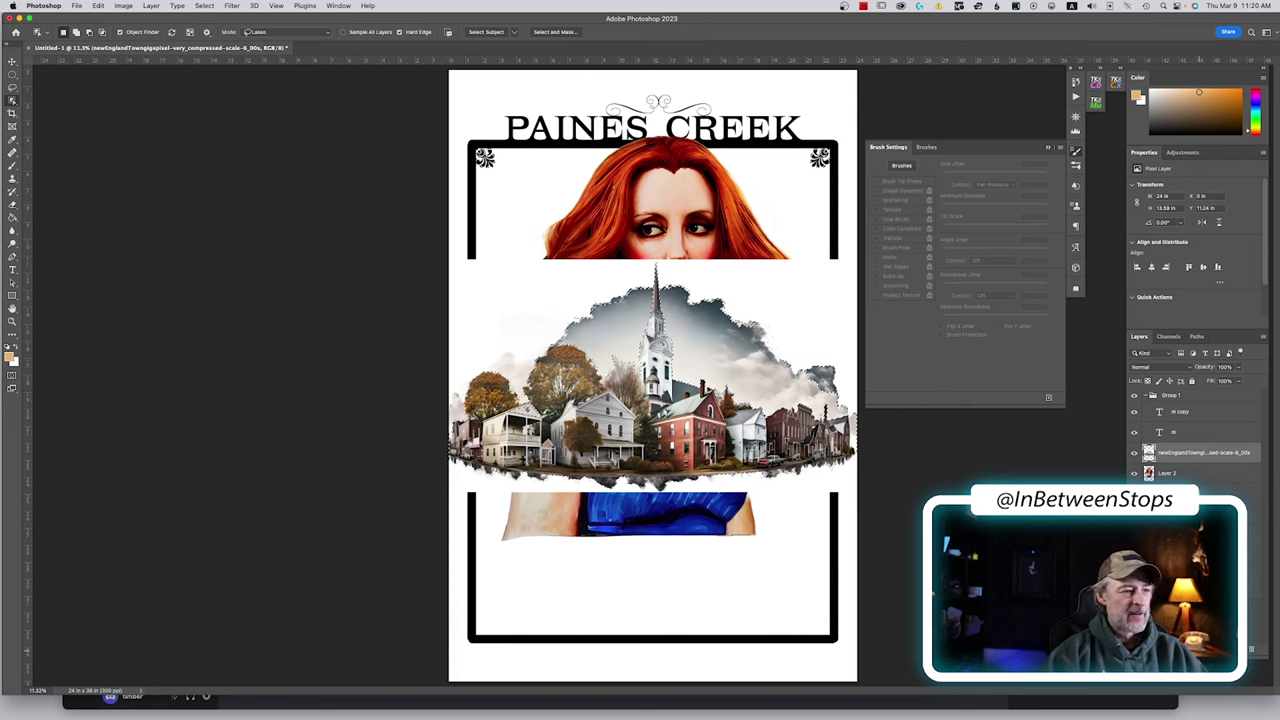
pyautogui.click(1195, 676)
pyautogui.press('super+i')
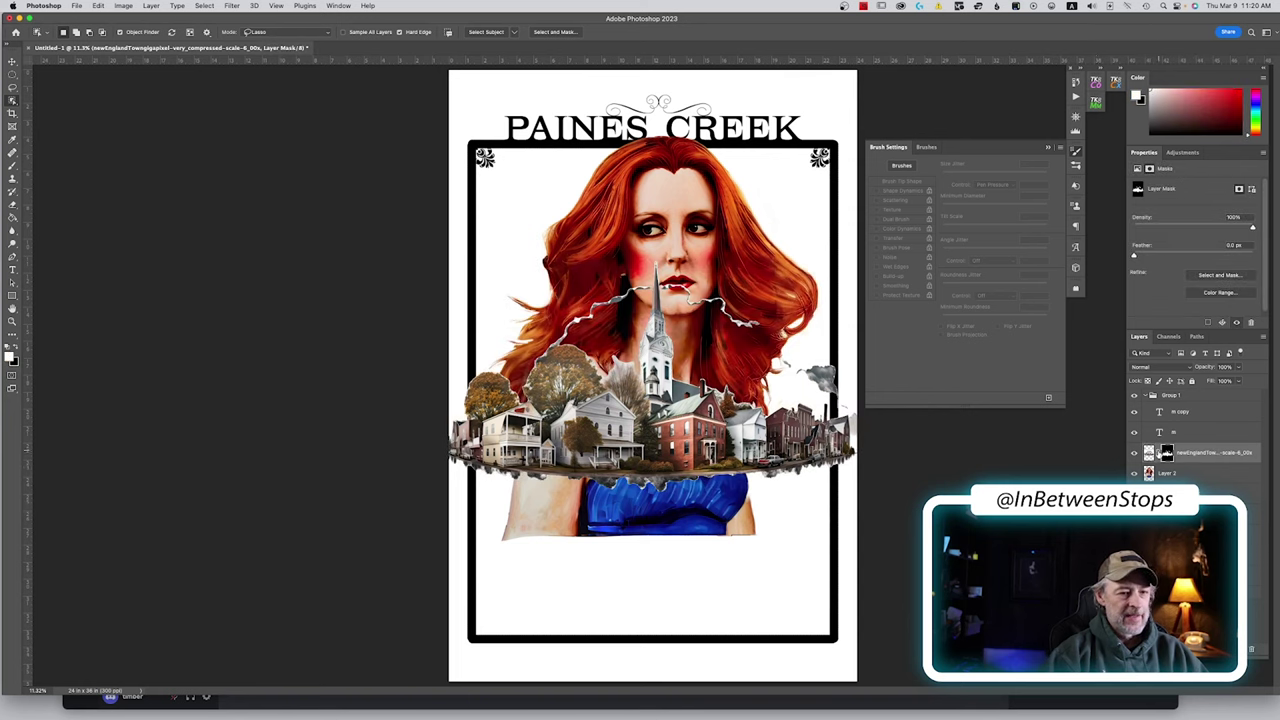
# Paint black on the town mask over the grey smoke wisps beside the steeple
pyautogui.press('b')
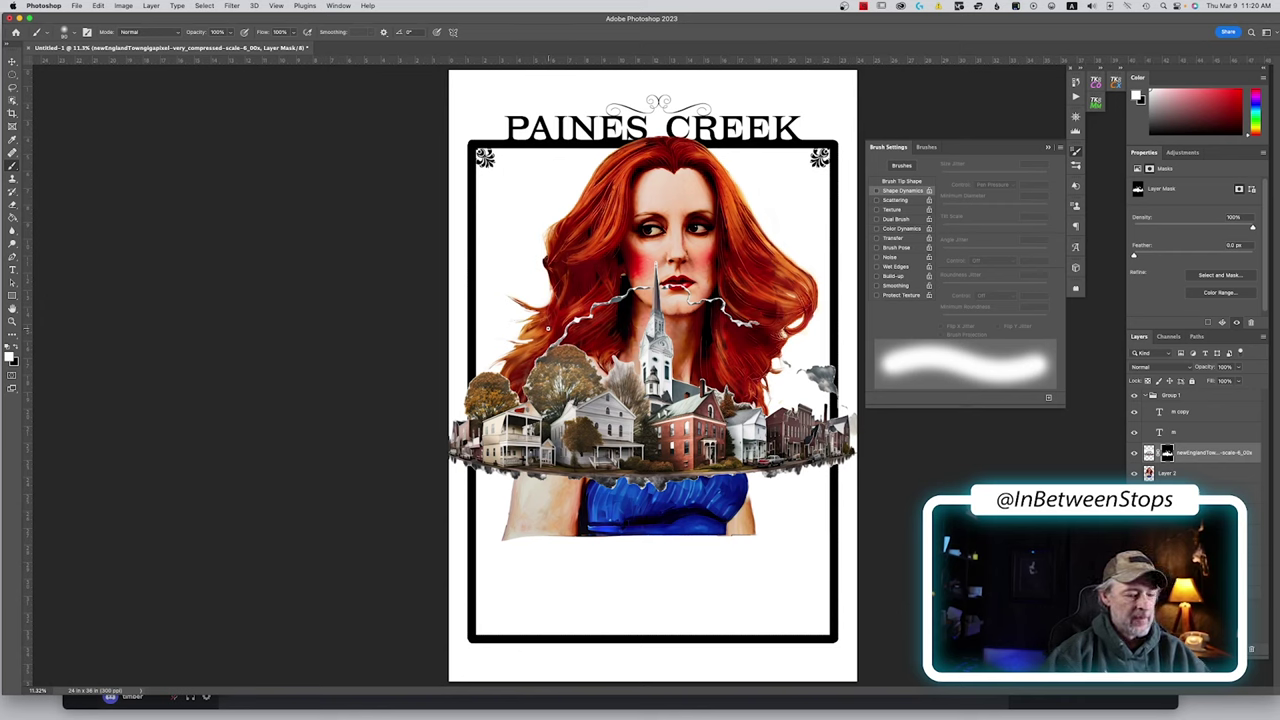
pyautogui.press('x')
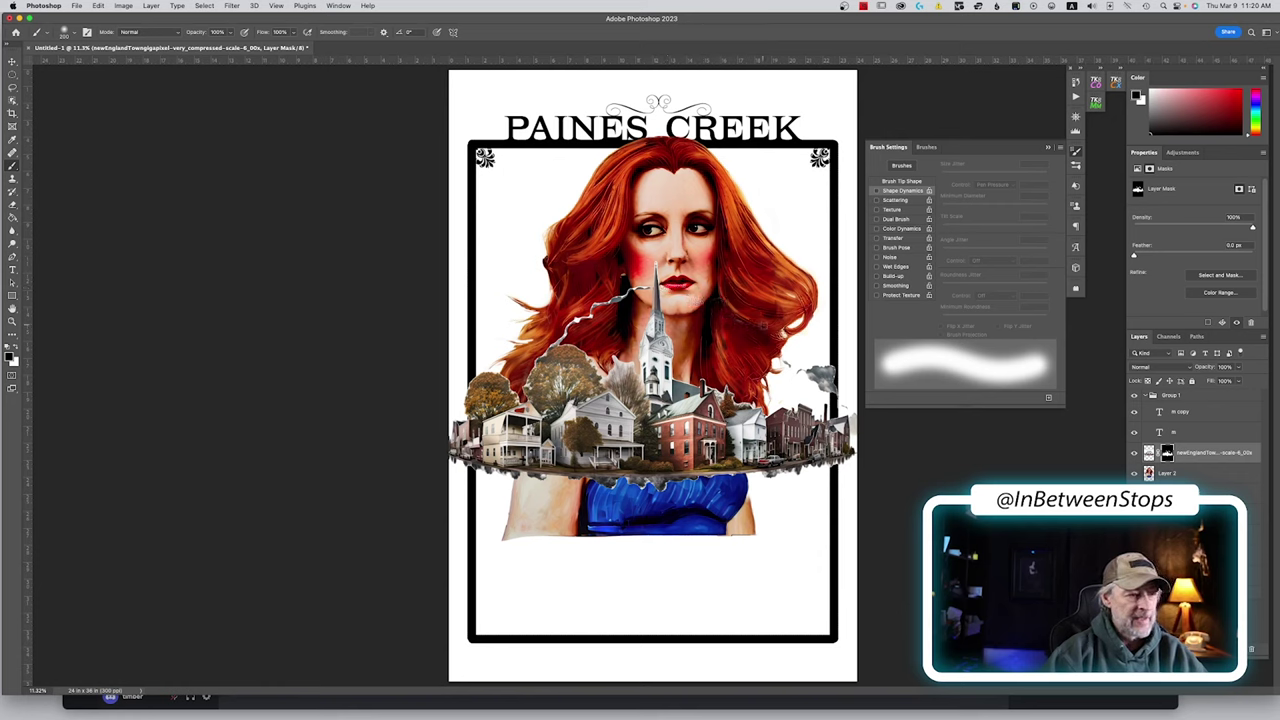
pyautogui.moveTo(793, 366)
pyautogui.mouseDown()
pyautogui.moveTo(842, 365)
pyautogui.moveTo(812, 383)
pyautogui.moveTo(835, 396)
pyautogui.moveTo(808, 377)
pyautogui.mouseUp()
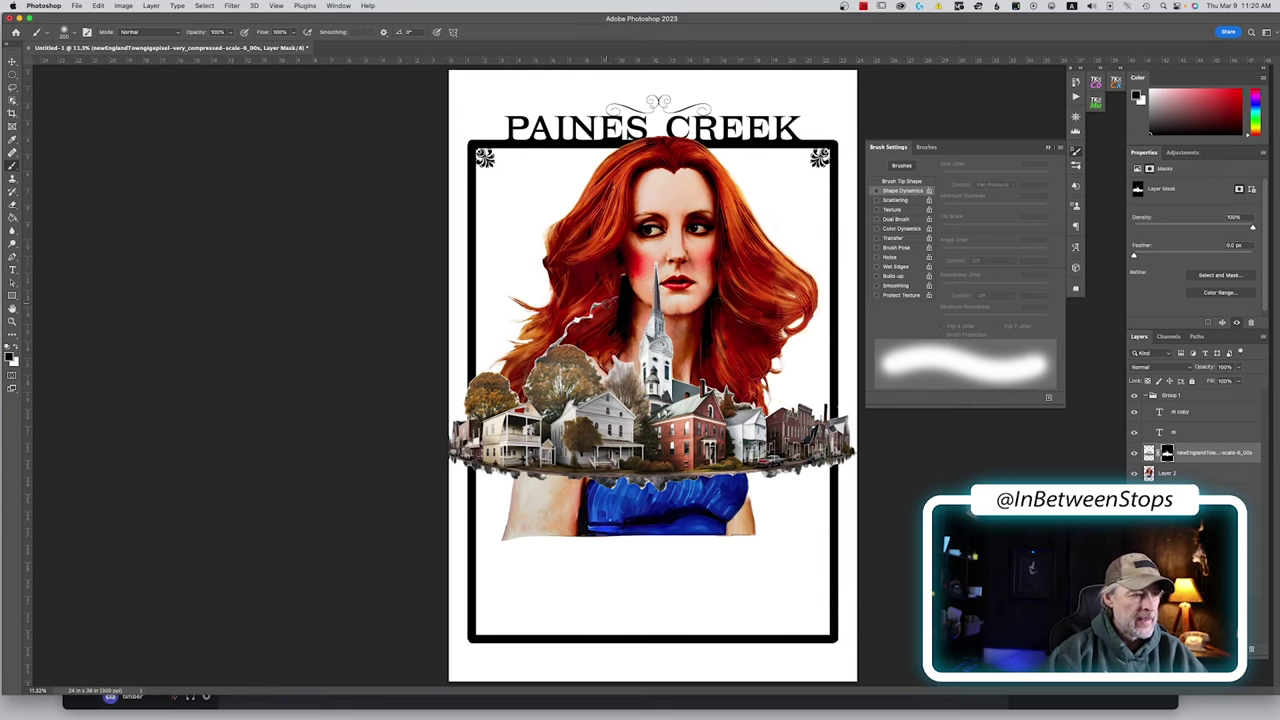
pyautogui.moveTo(611, 298); pyautogui.dragTo(628, 286)
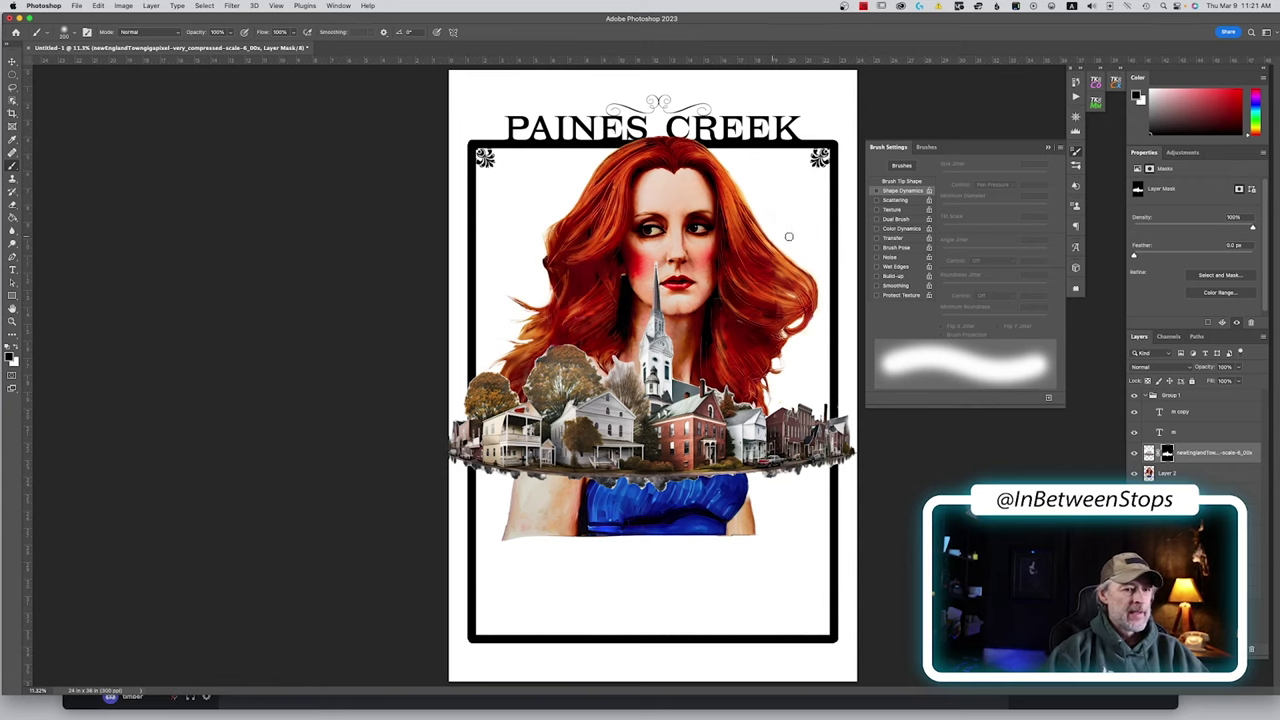
# In Select and Mask, set the edge radius to 5 px and shift the mask edge strongly inward
pyautogui.doubleClick(1166, 455)
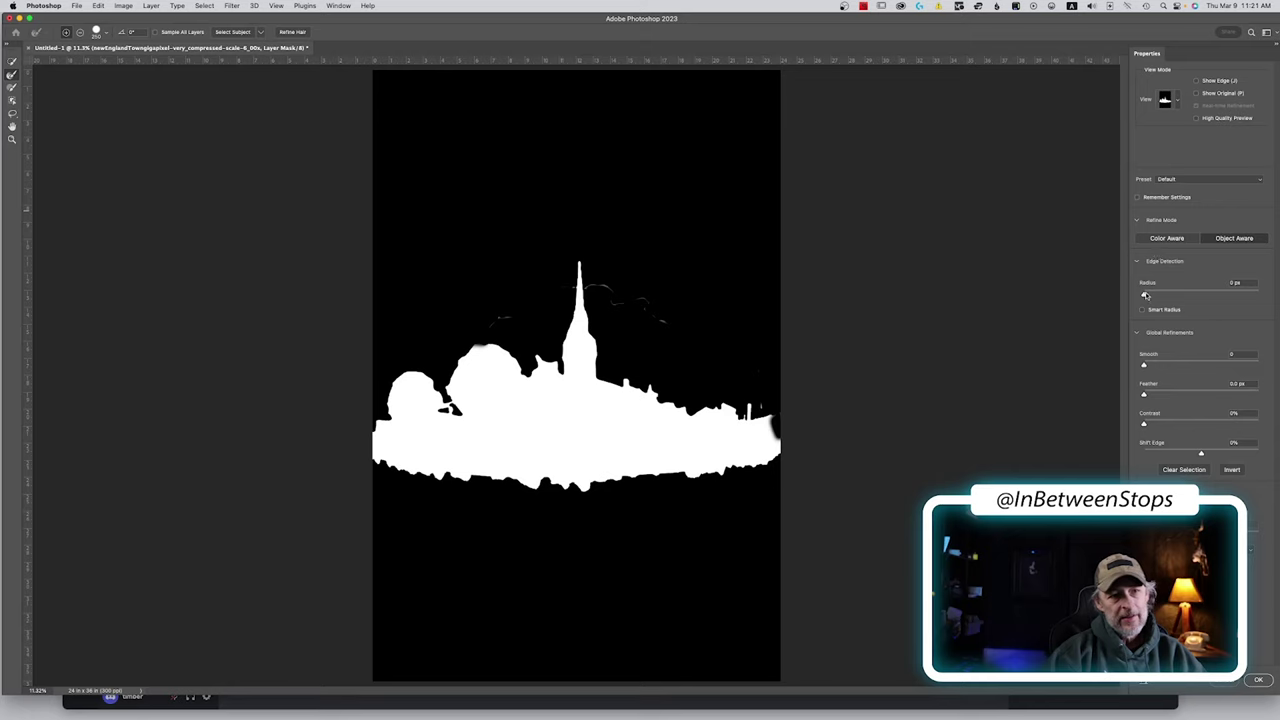
pyautogui.moveTo(1146, 295); pyautogui.dragTo(1182, 295)
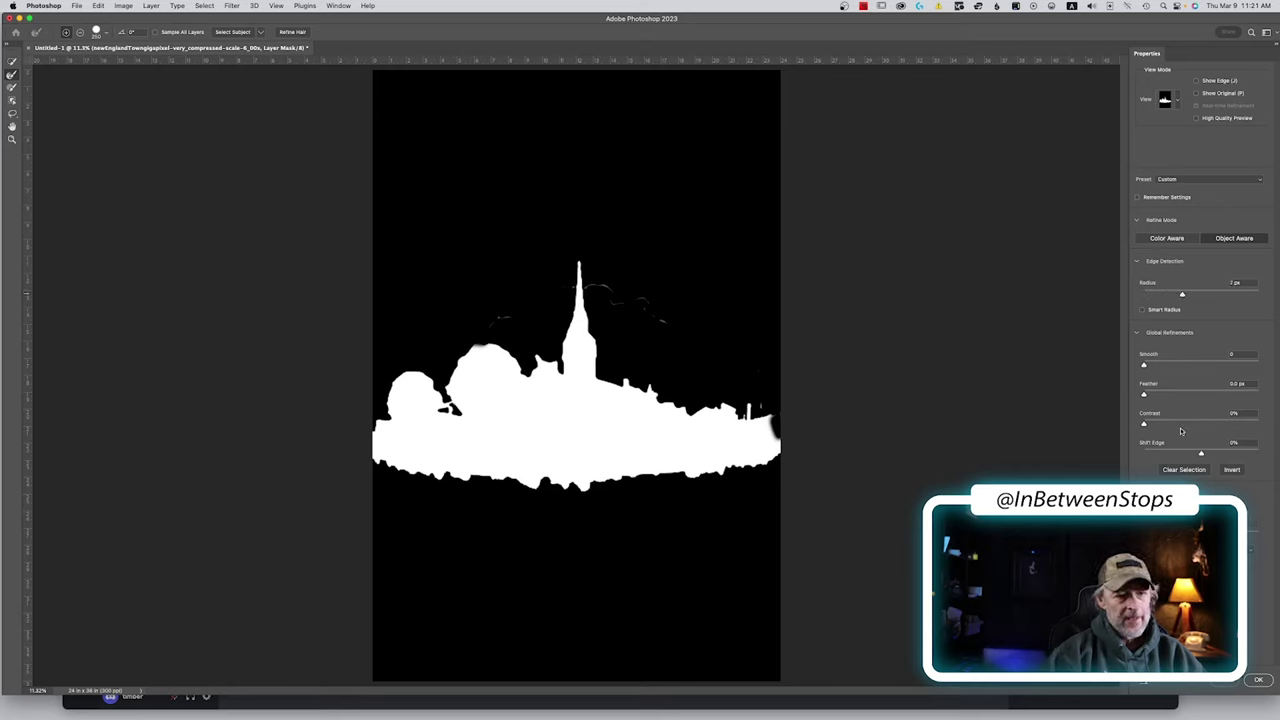
pyautogui.click(1202, 455)
pyautogui.moveTo(1200, 455); pyautogui.dragTo(1166, 455)
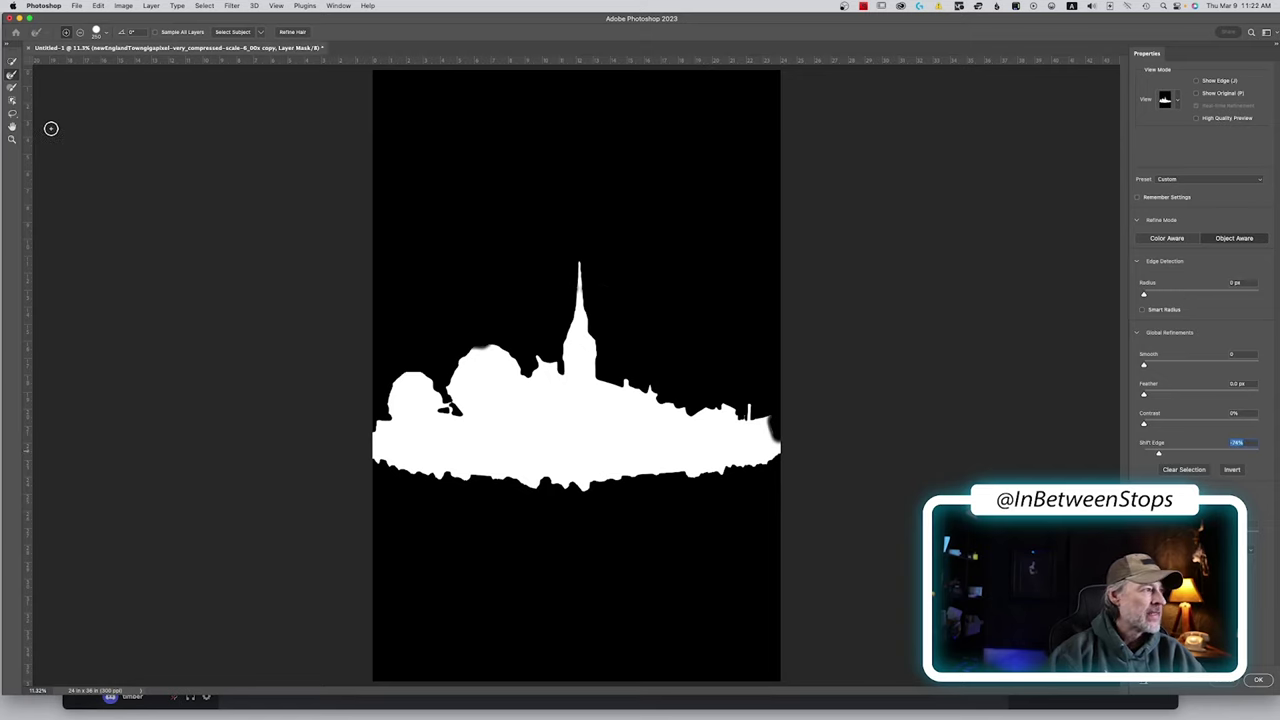
# Clean the tree dome edges with the Refine Edge Brush and output a new masked layer
pyautogui.click(11, 76)
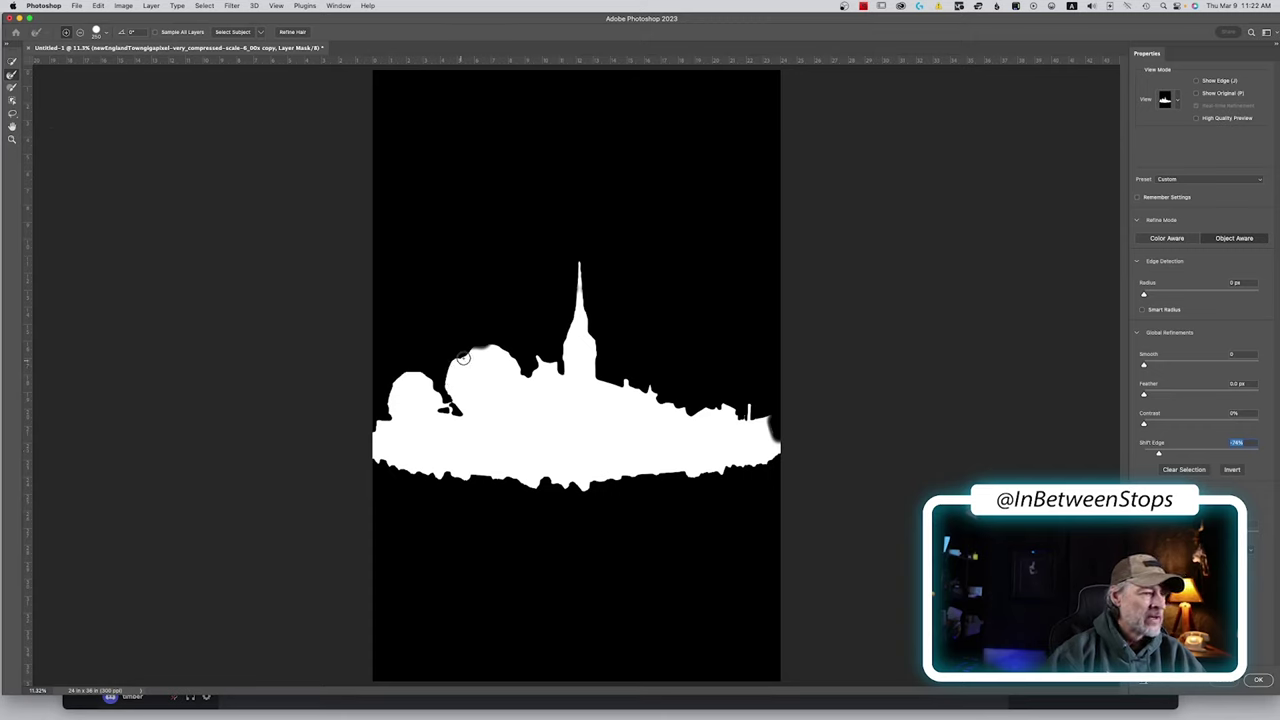
pyautogui.moveTo(462, 358)
pyautogui.mouseDown()
pyautogui.moveTo(500, 353)
pyautogui.moveTo(521, 375)
pyautogui.moveTo(538, 358)
pyautogui.moveTo(560, 372)
pyautogui.moveTo(582, 262)
pyautogui.mouseUp()
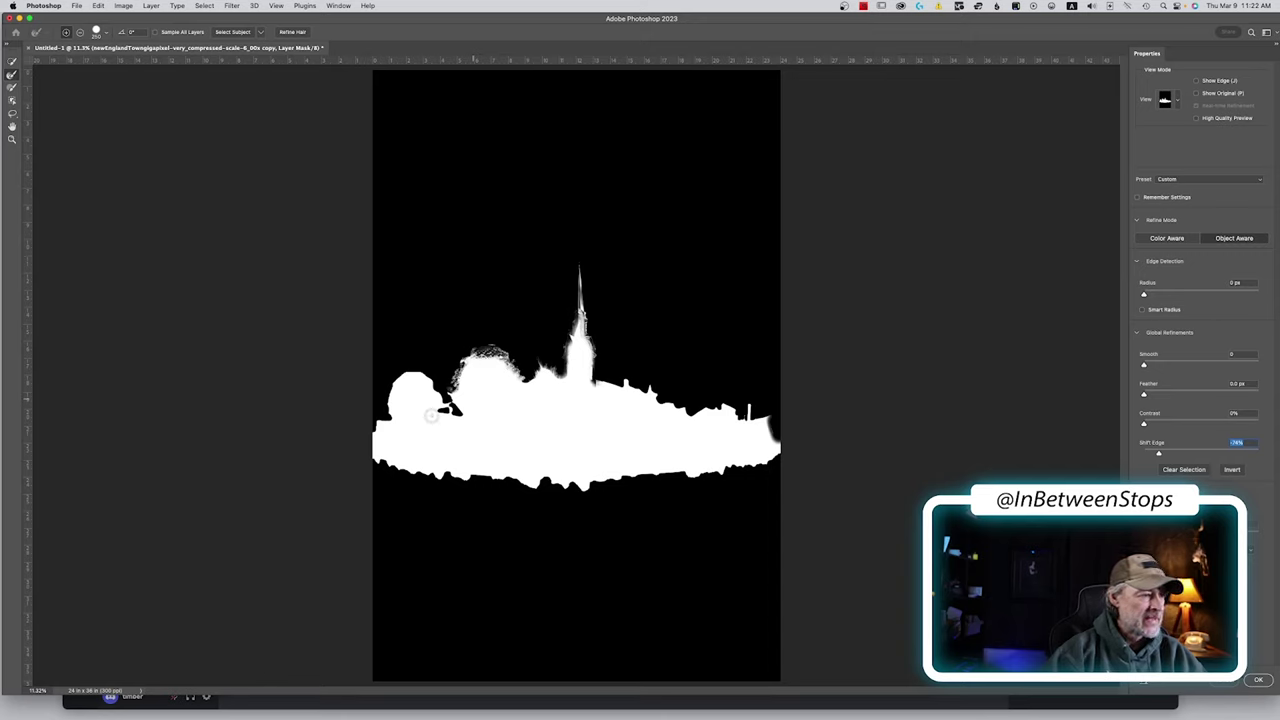
pyautogui.moveTo(430, 415)
pyautogui.mouseDown()
pyautogui.moveTo(445, 408)
pyautogui.moveTo(412, 370)
pyautogui.mouseUp()
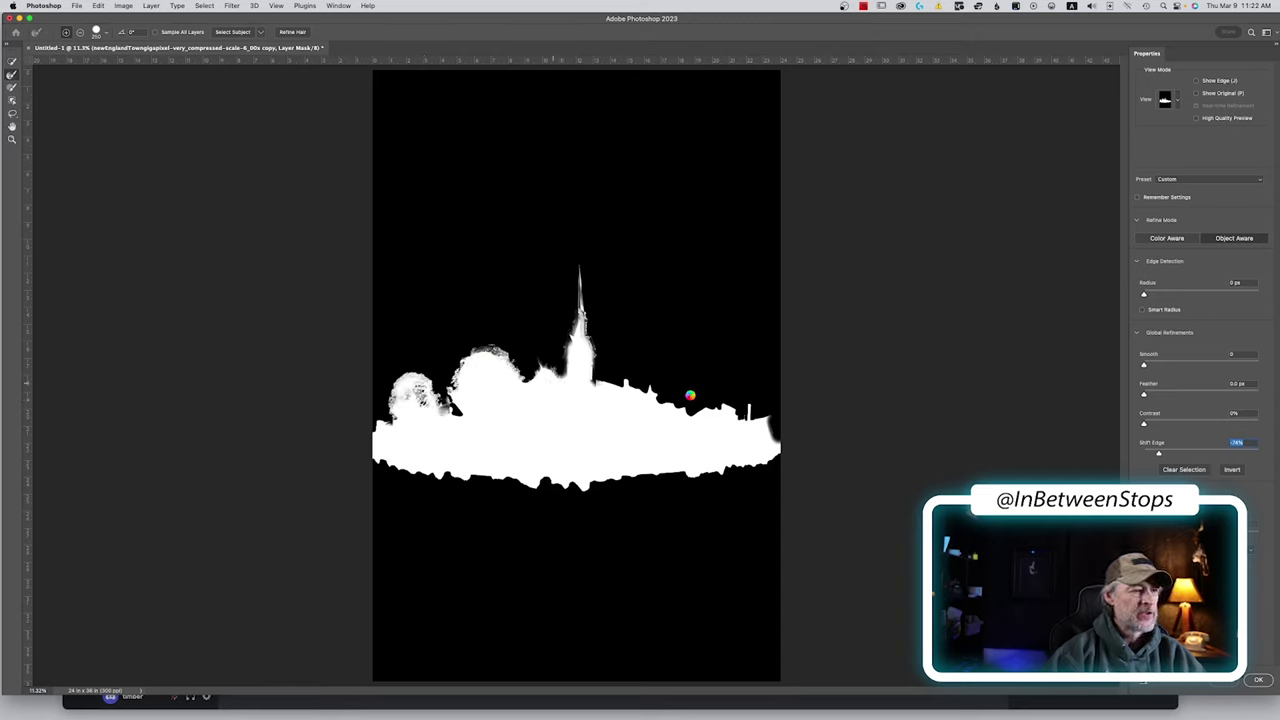
pyautogui.press('Return')
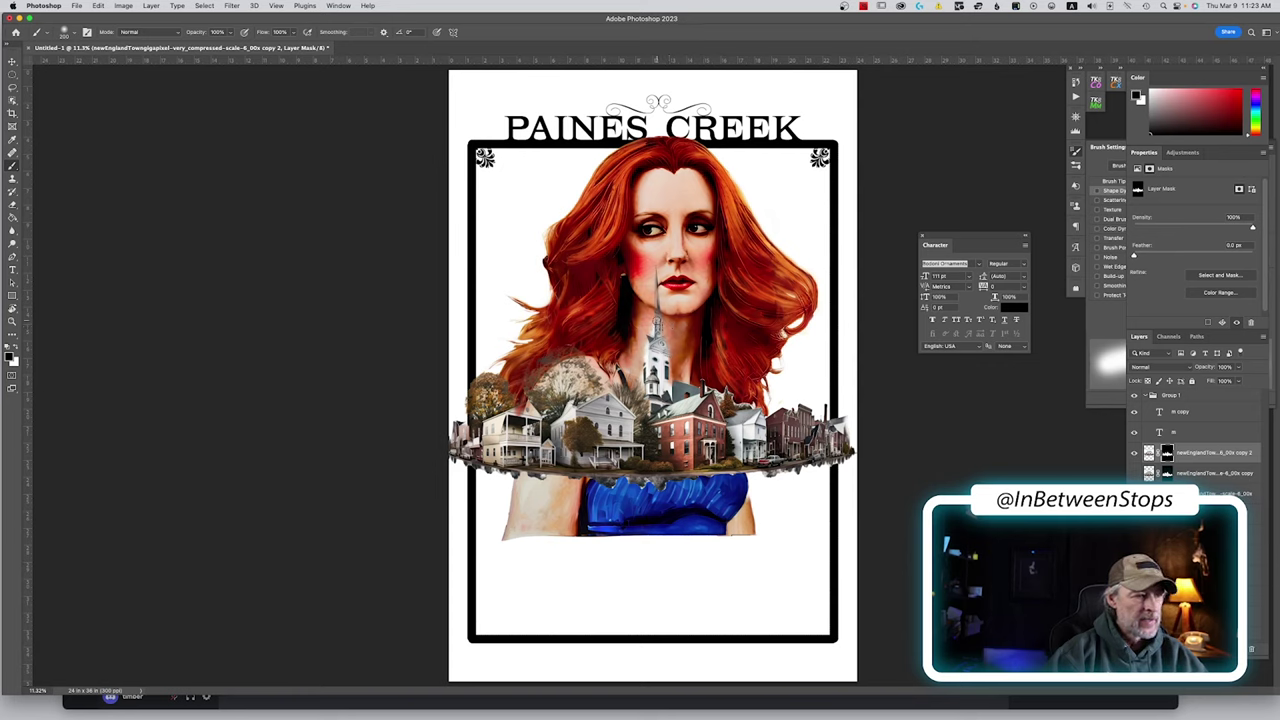
# Paint white on the mask up the steeple to reveal more of its spire
pyautogui.press('x')
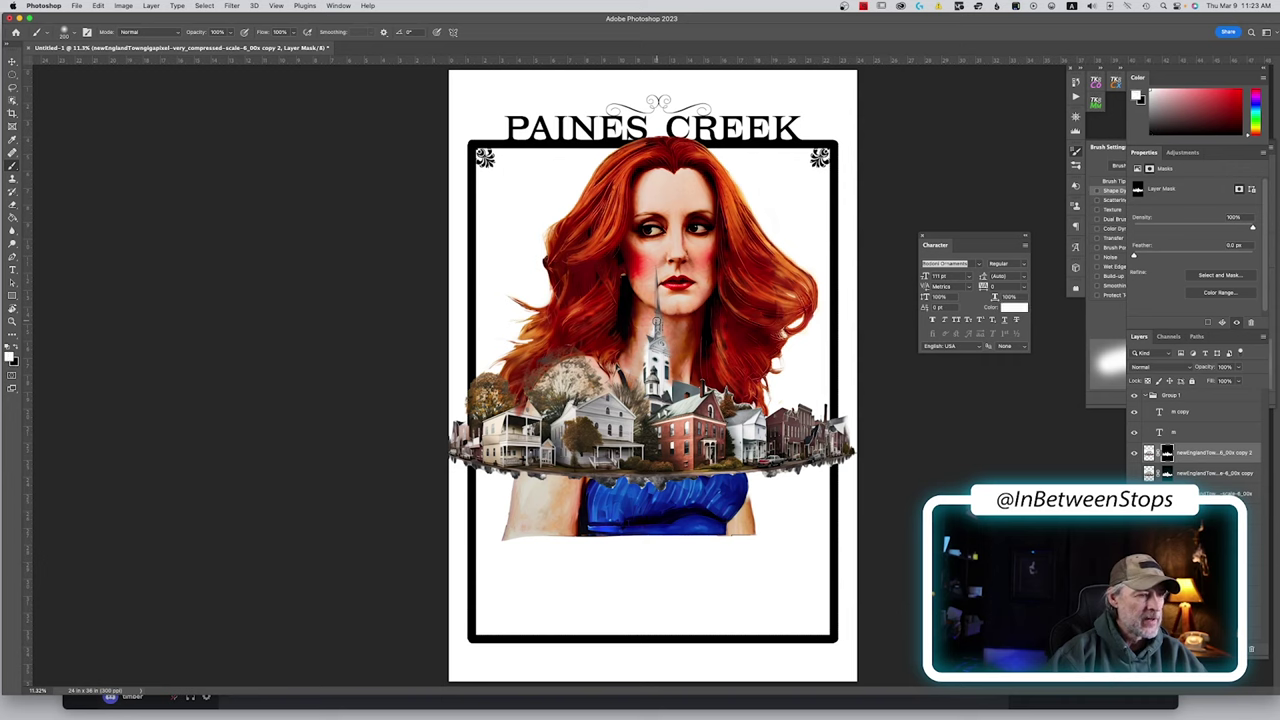
pyautogui.moveTo(658, 318); pyautogui.dragTo(656, 266)
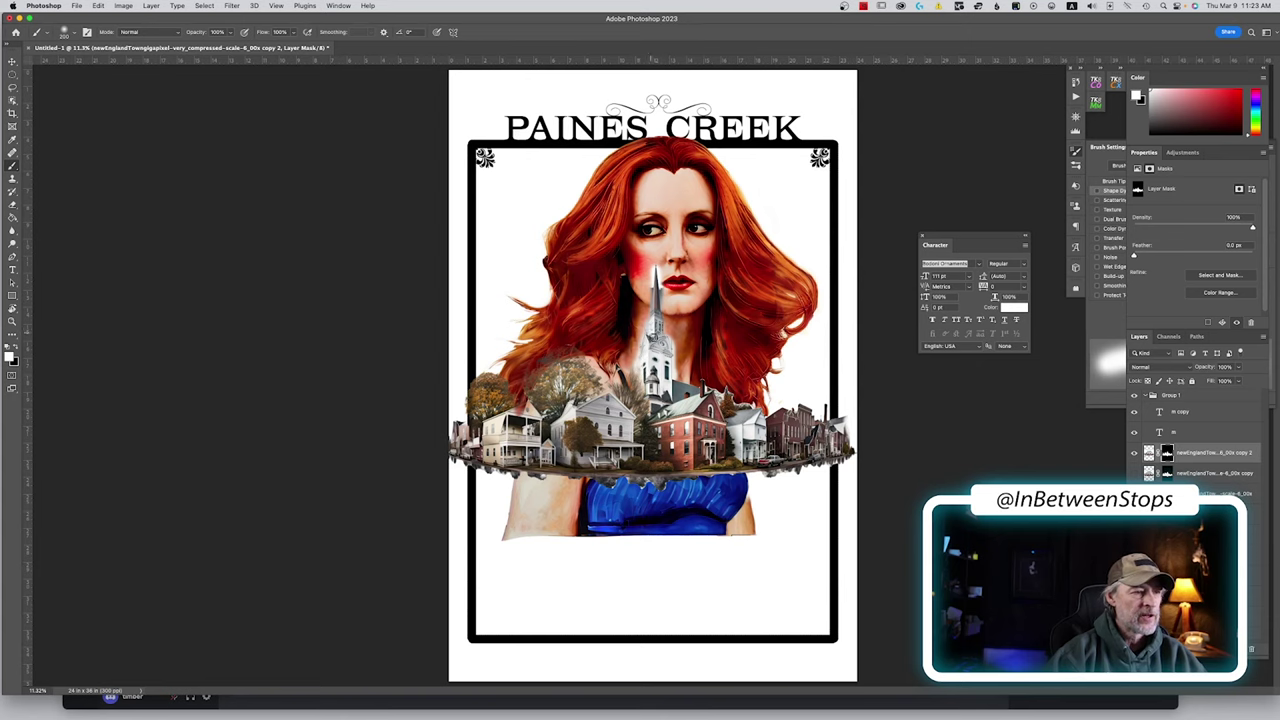
pyautogui.scroll(4, 698, 383)
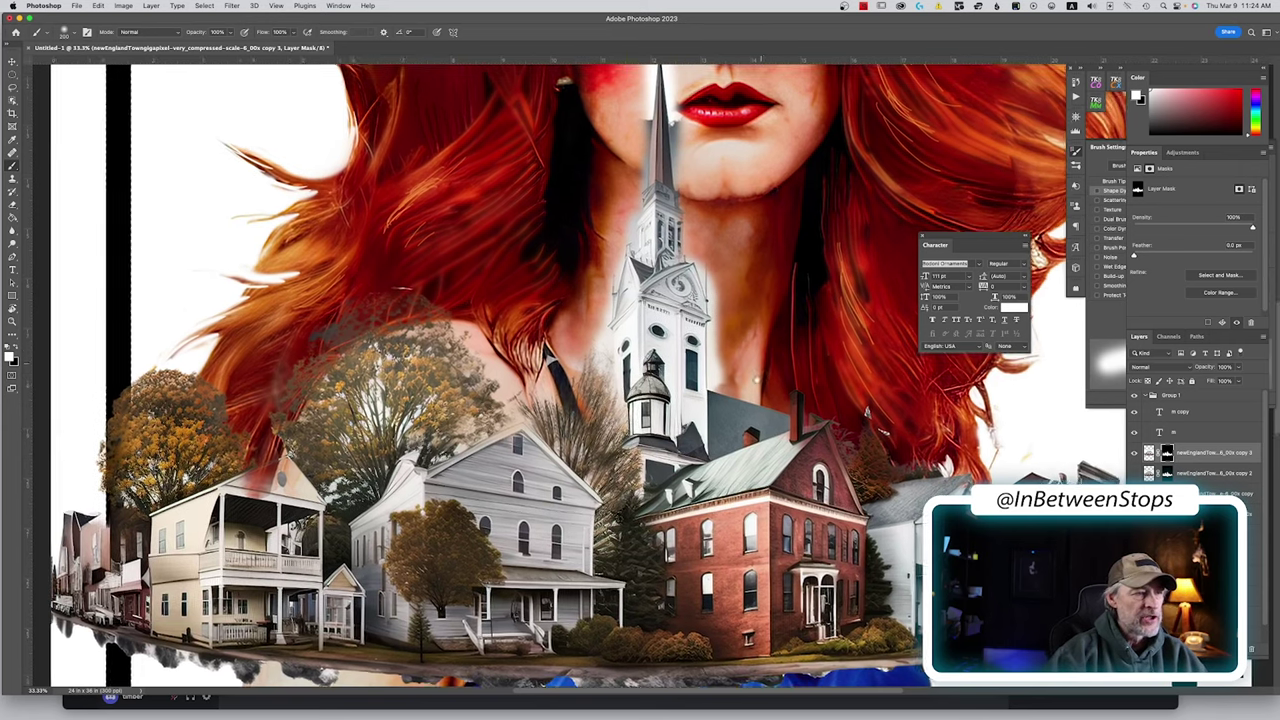
# Trace a closed Pen path around the church steeple and tower at 100% zoom
pyautogui.moveTo(766, 364); pyautogui.dragTo(746, 507)
pyautogui.press('p')
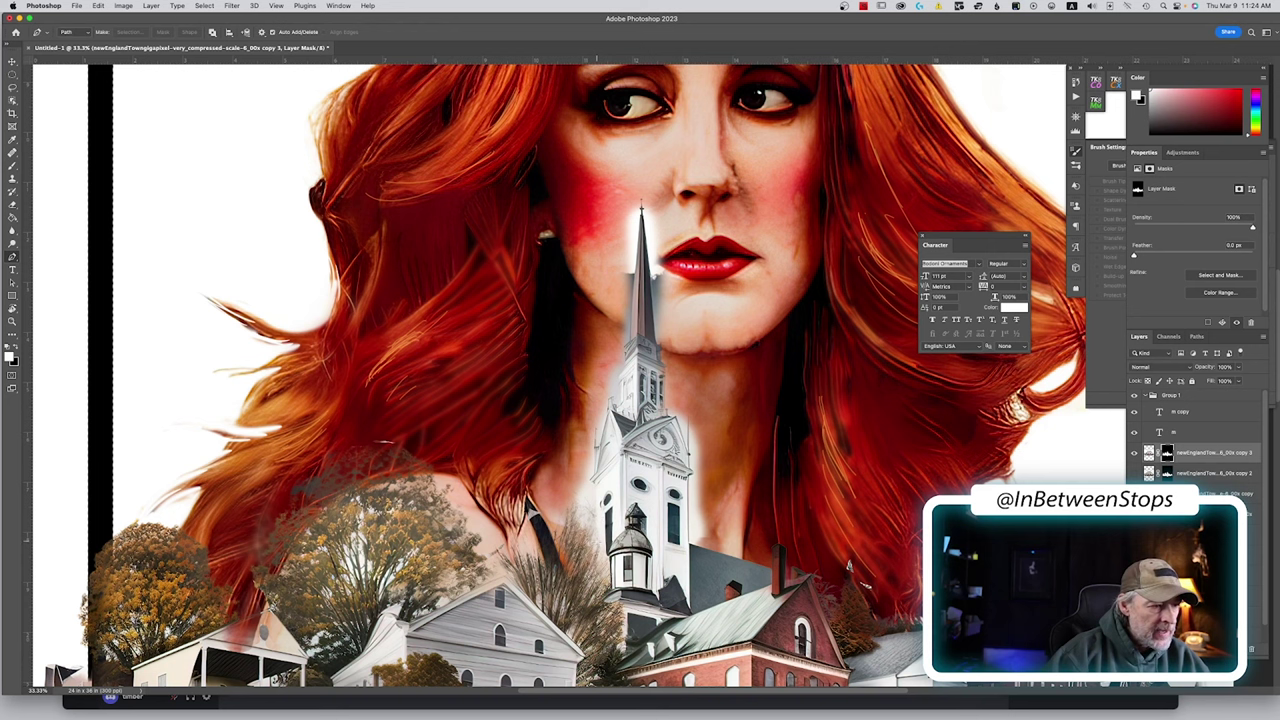
pyautogui.click(597, 540)
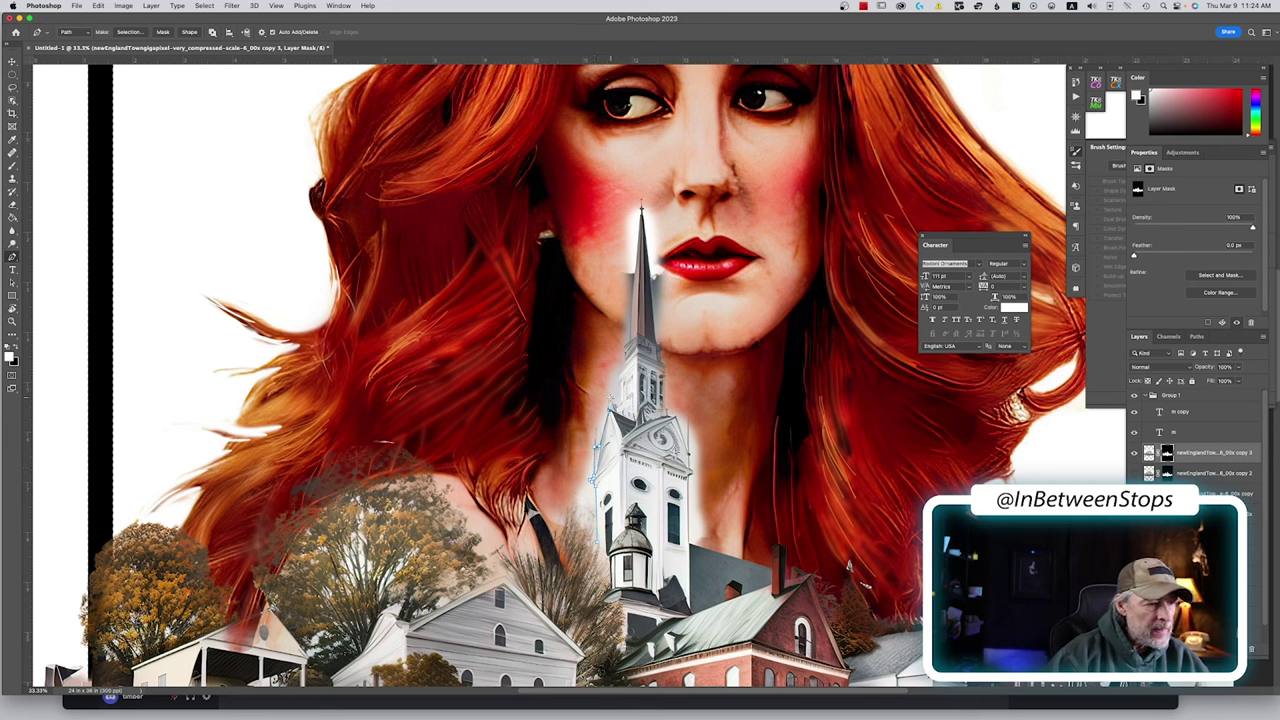
pyautogui.press('super+1')
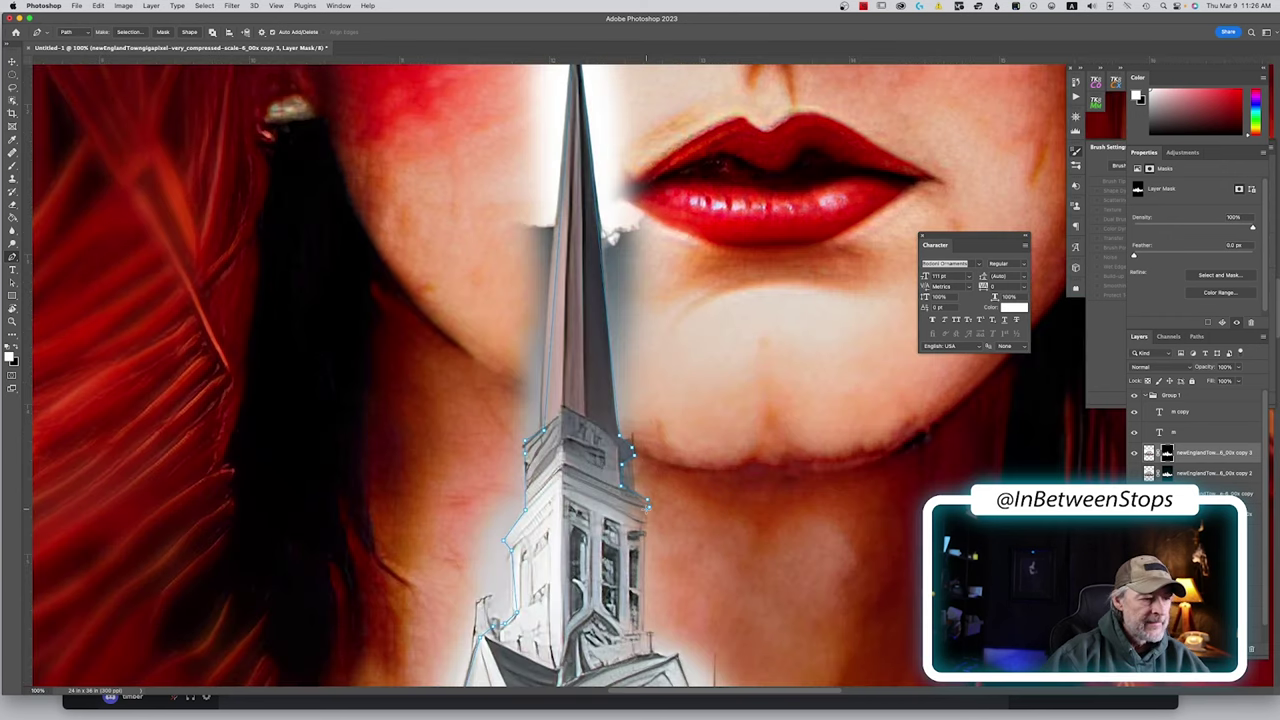
pyautogui.scroll(-3, 665, 436)
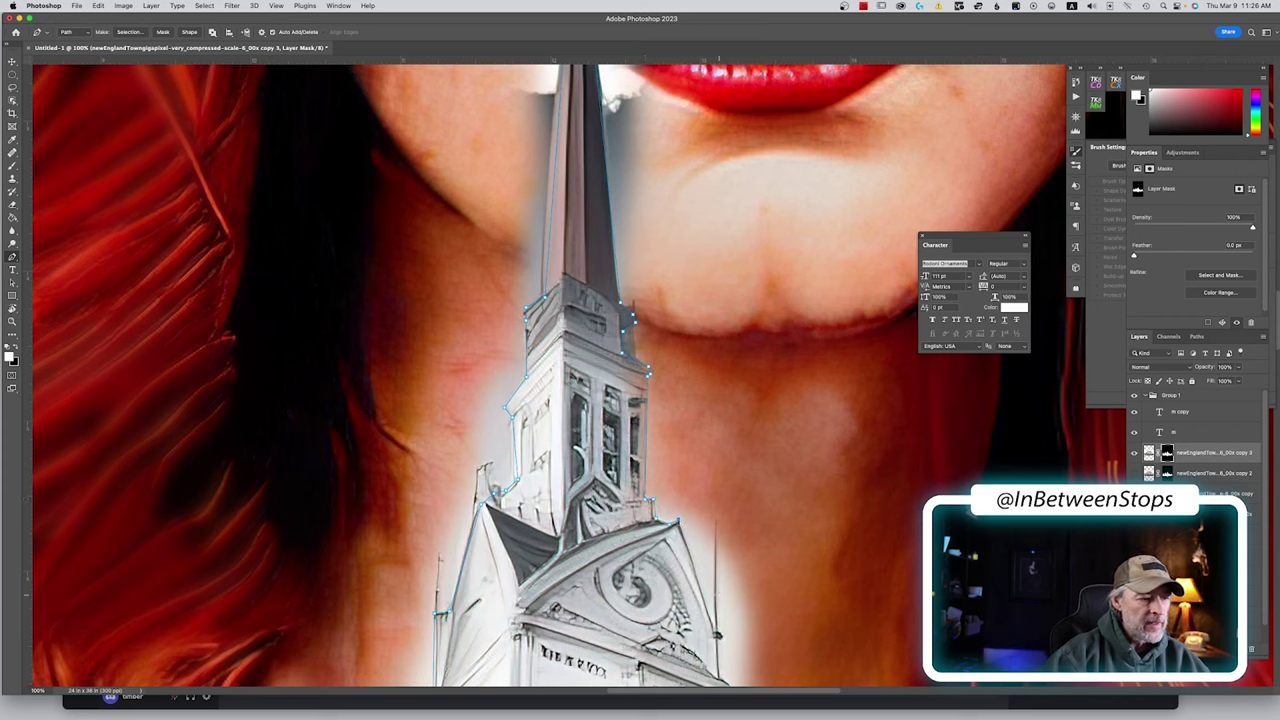
pyautogui.scroll(-5, 550, 370)
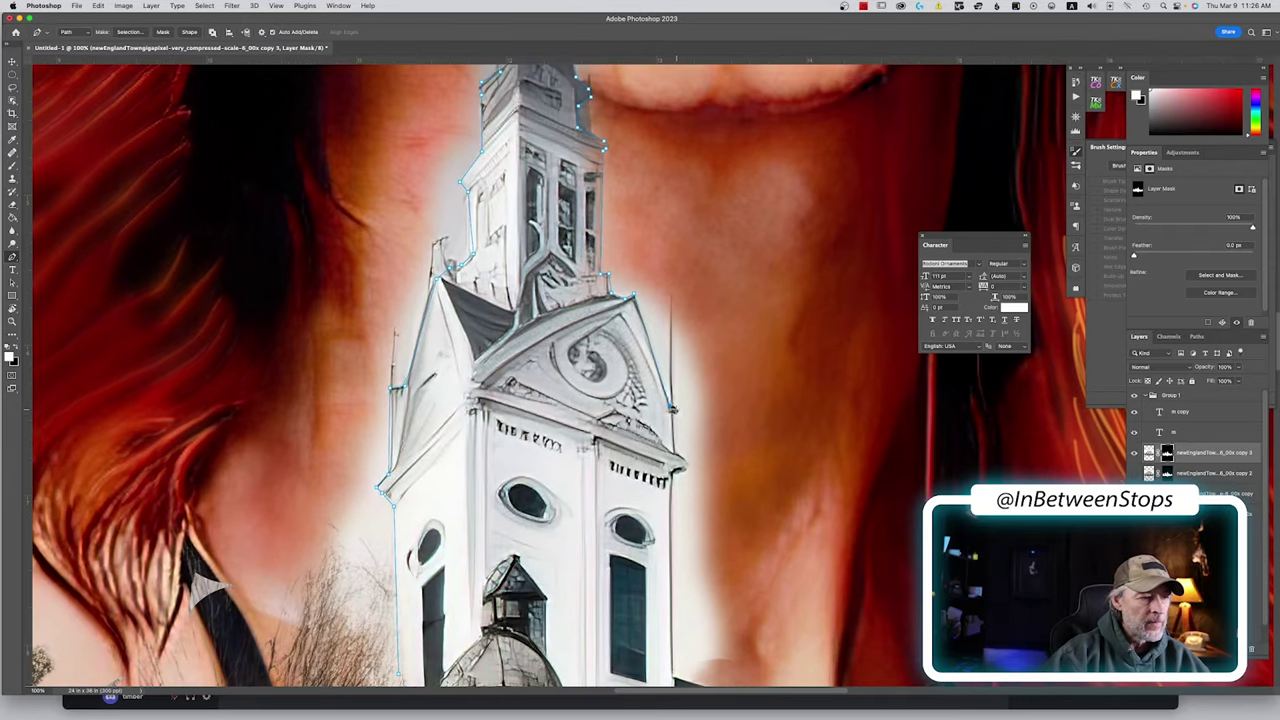
pyautogui.scroll(-5, 674, 408)
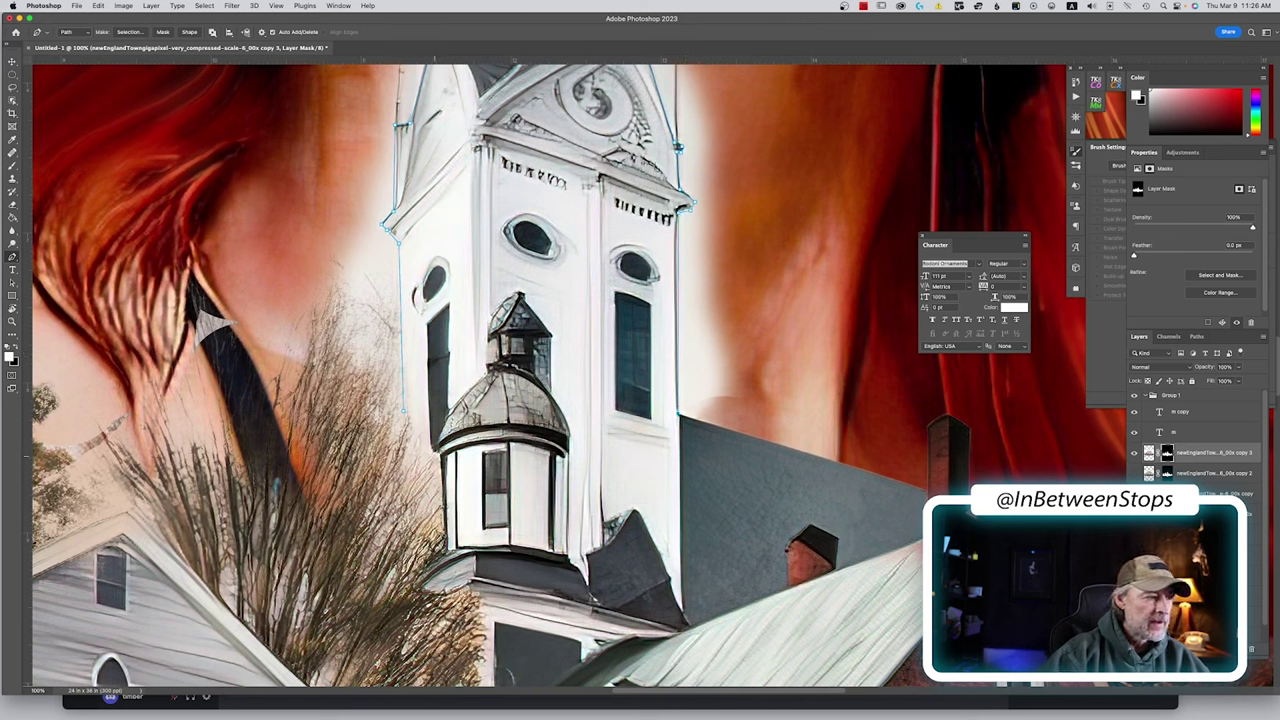
pyautogui.click(425, 457)
pyautogui.click(404, 411)
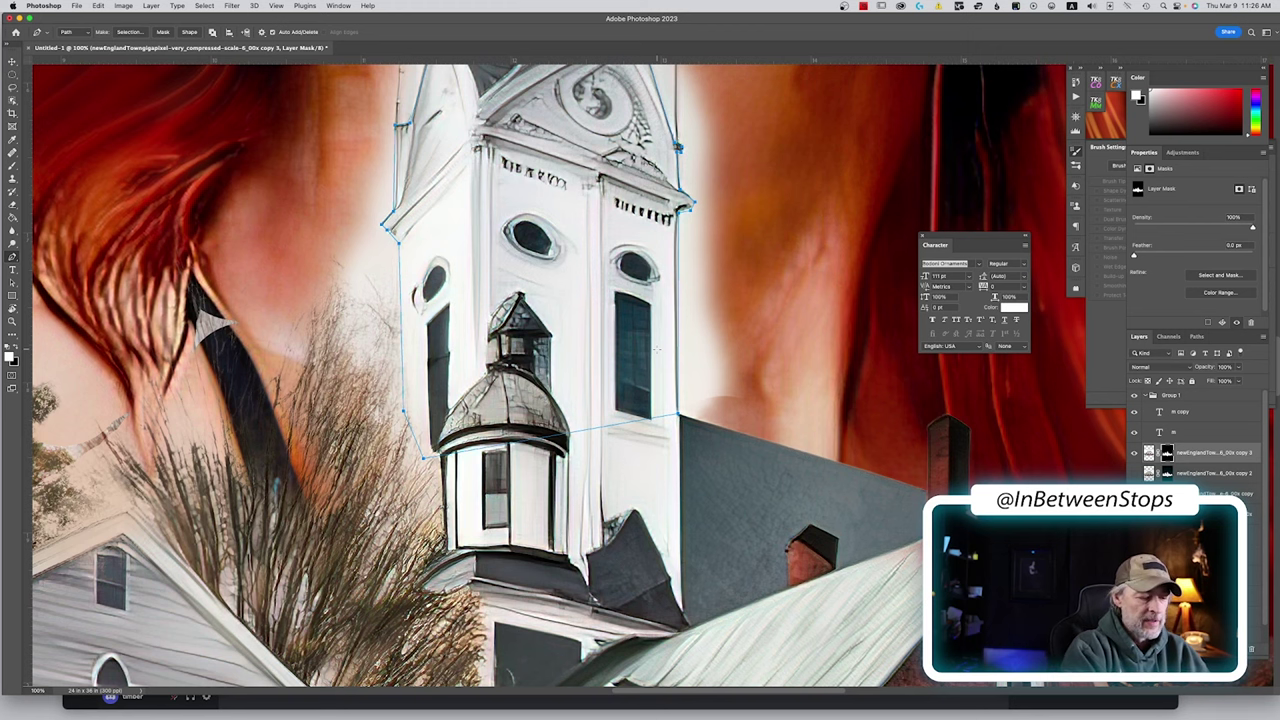
pyautogui.scroll(-3, 656, 349)
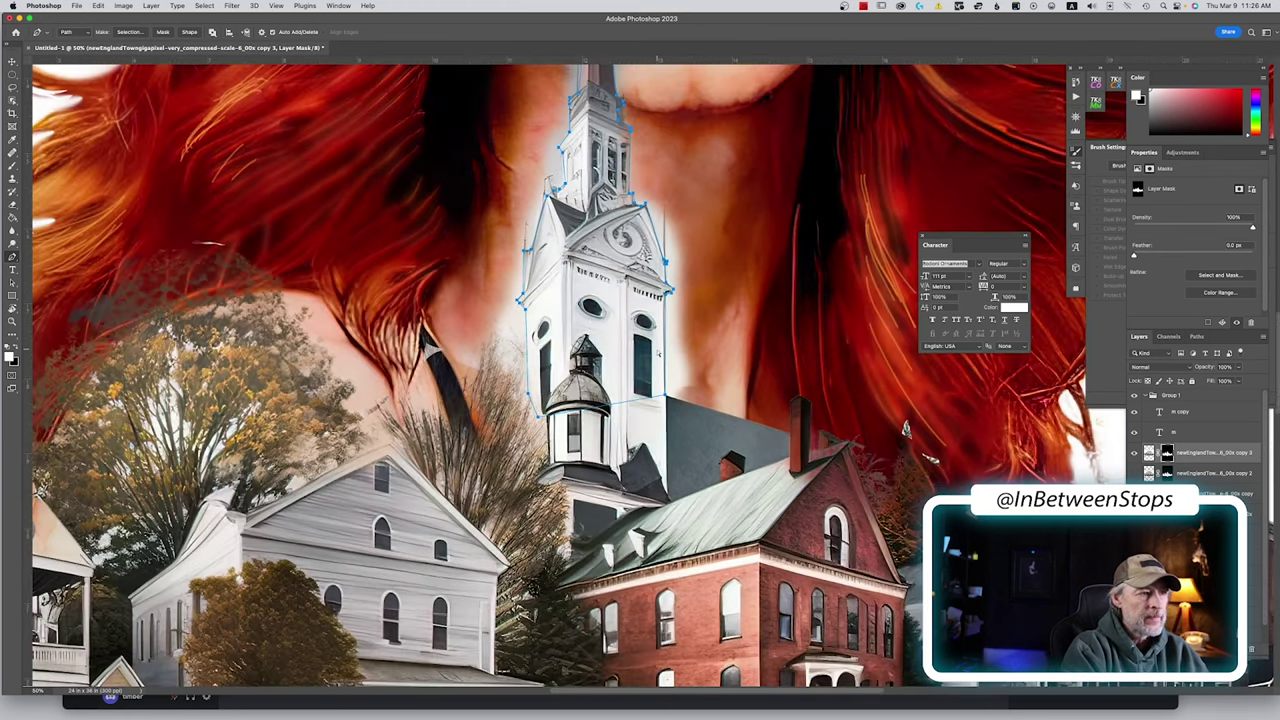
# Make a selection from the steeple path and invert it with Select > Inverse
pyautogui.scroll(-2, 651, 410)
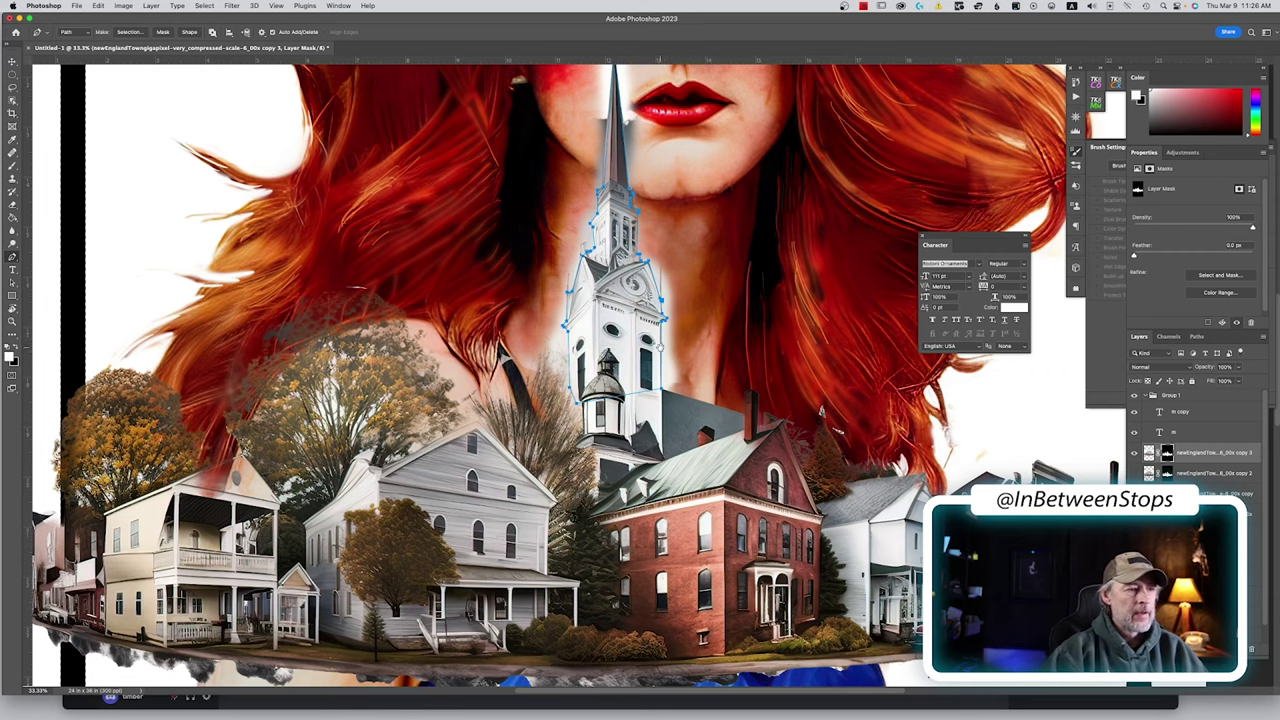
pyautogui.scroll(5, 658, 348)
pyautogui.rightClick(620, 472)
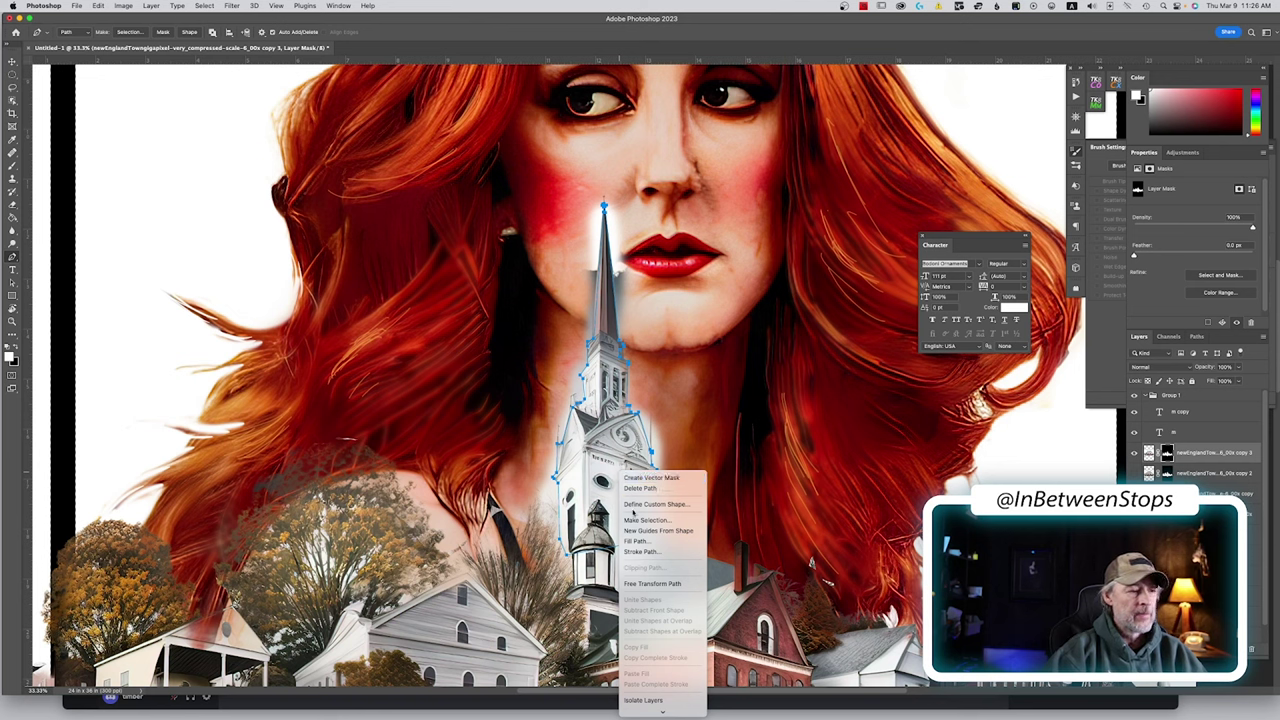
pyautogui.click(640, 521)
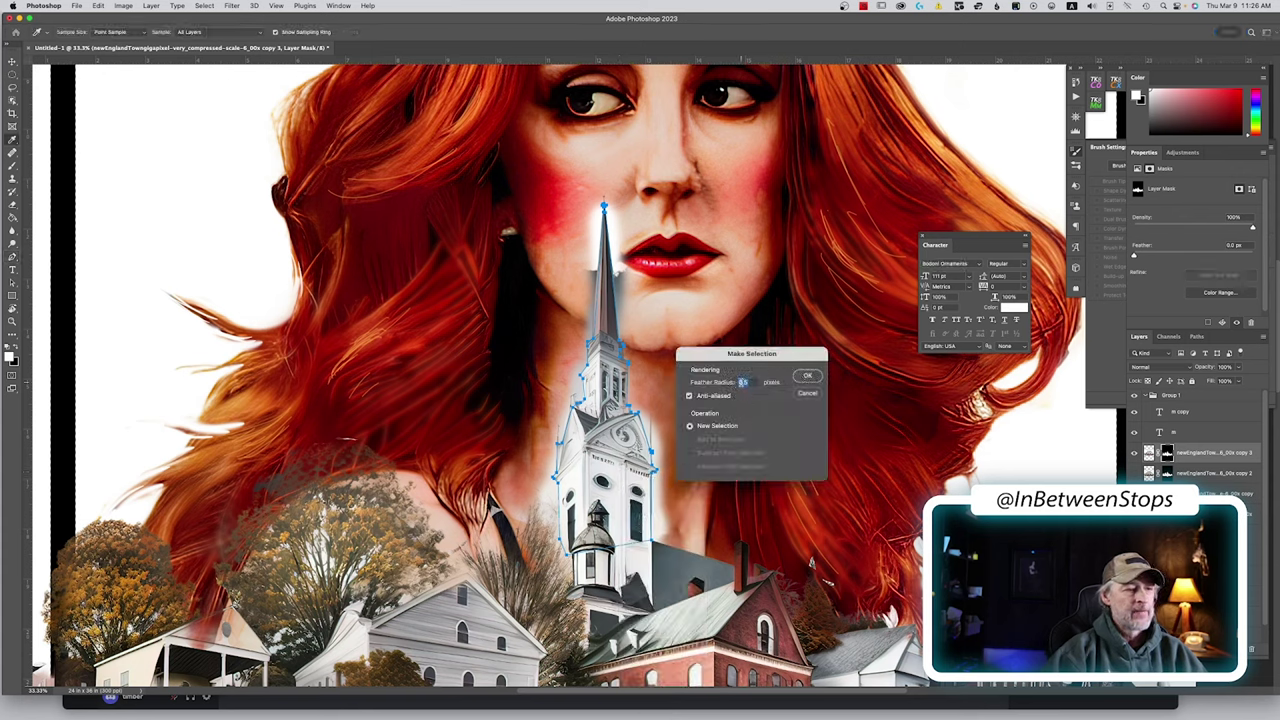
pyautogui.click(806, 376)
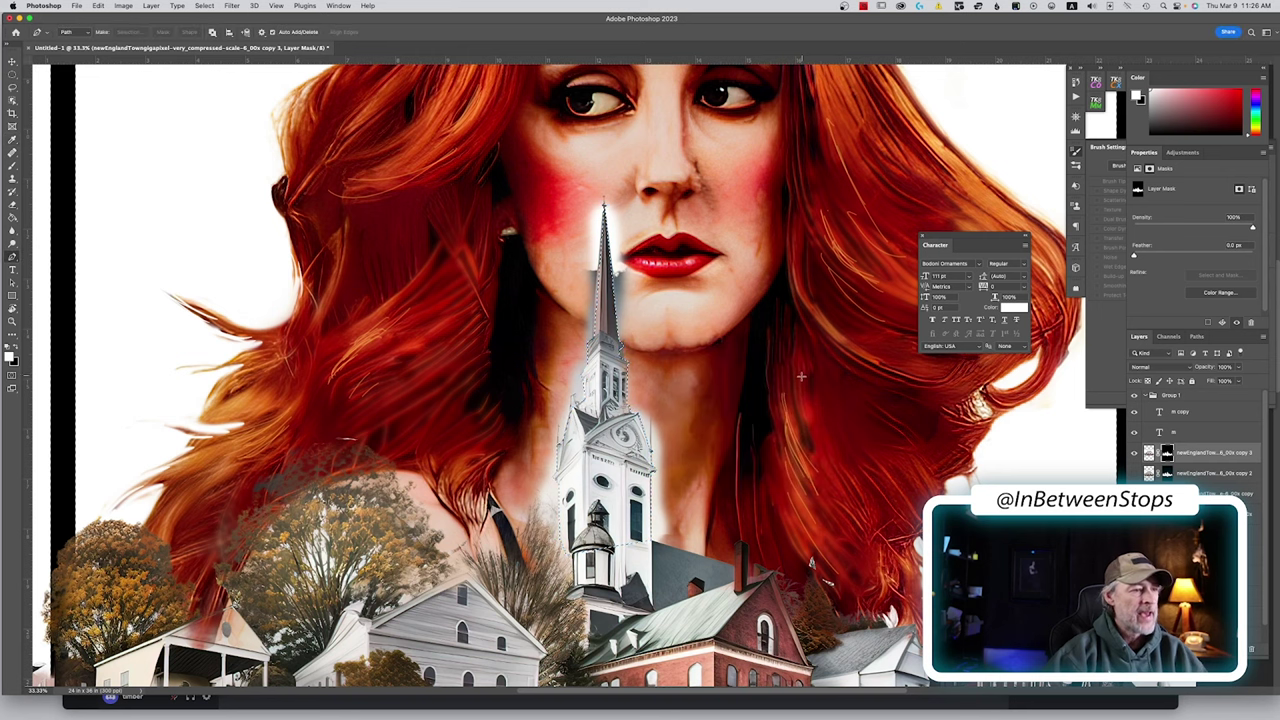
pyautogui.click(204, 6)
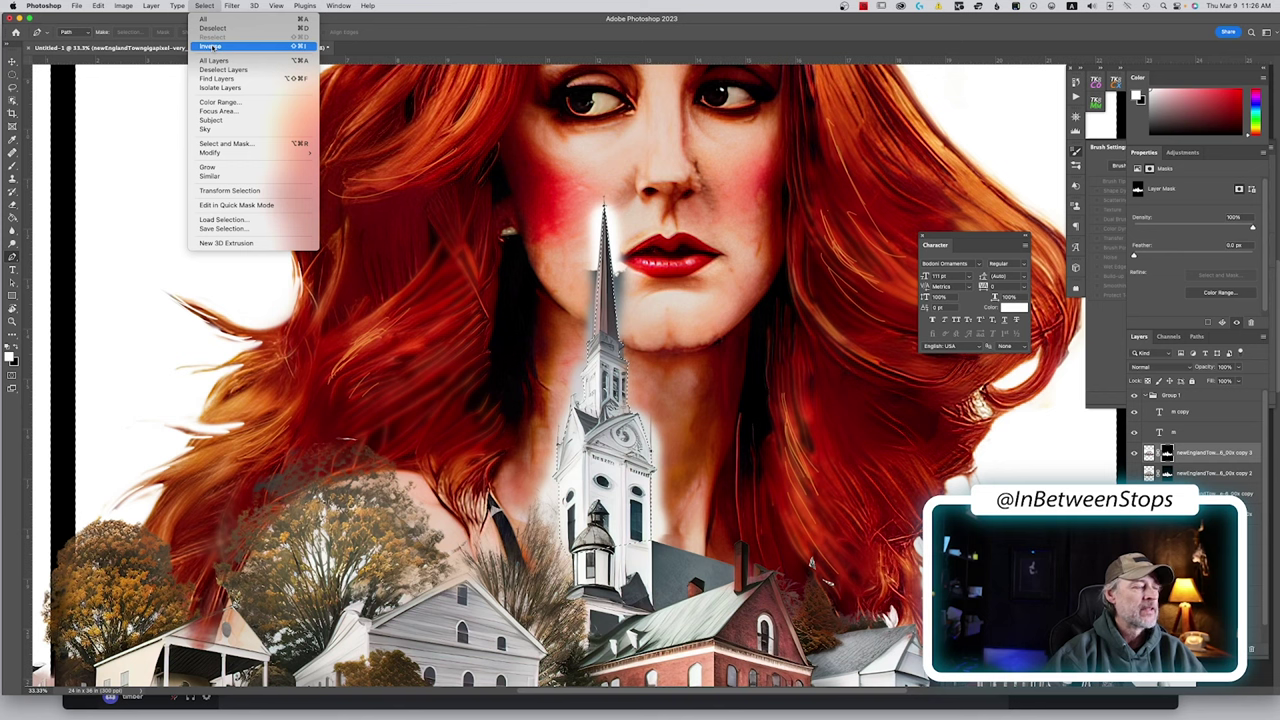
pyautogui.click(212, 47)
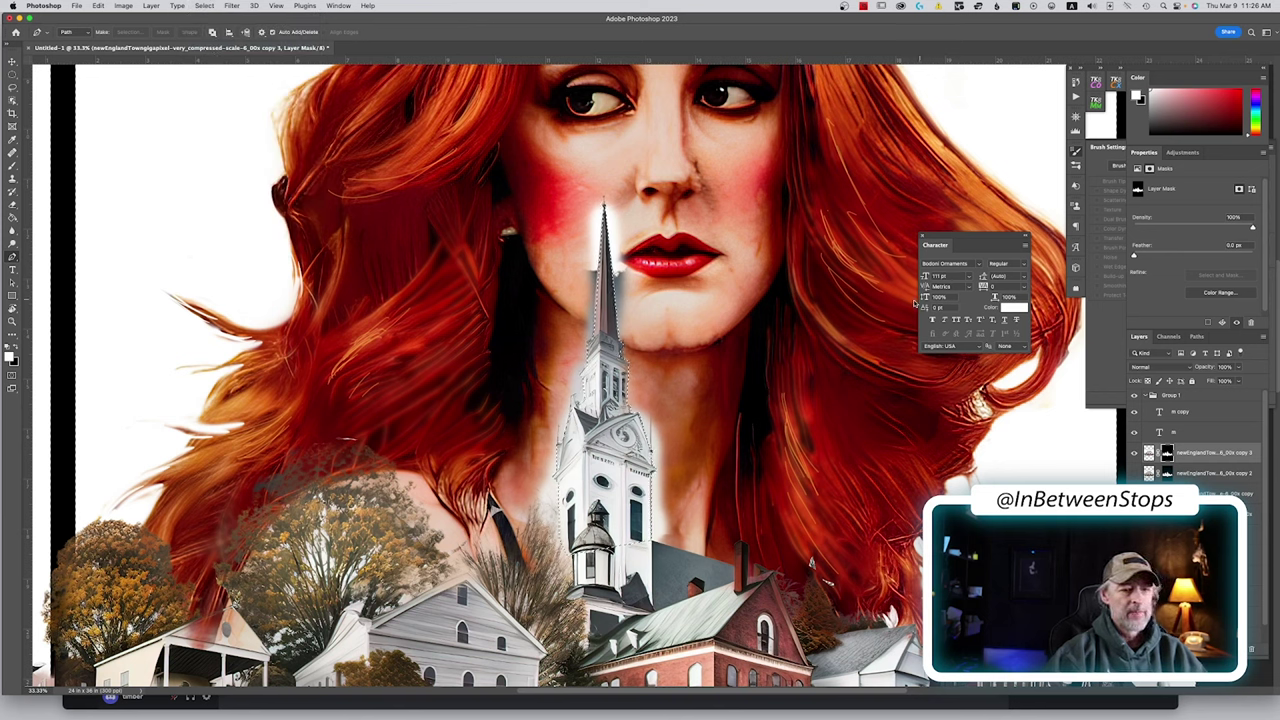
# Set a black brush, drop the spire selection, and fit the whole poster in the window
pyautogui.press('b')
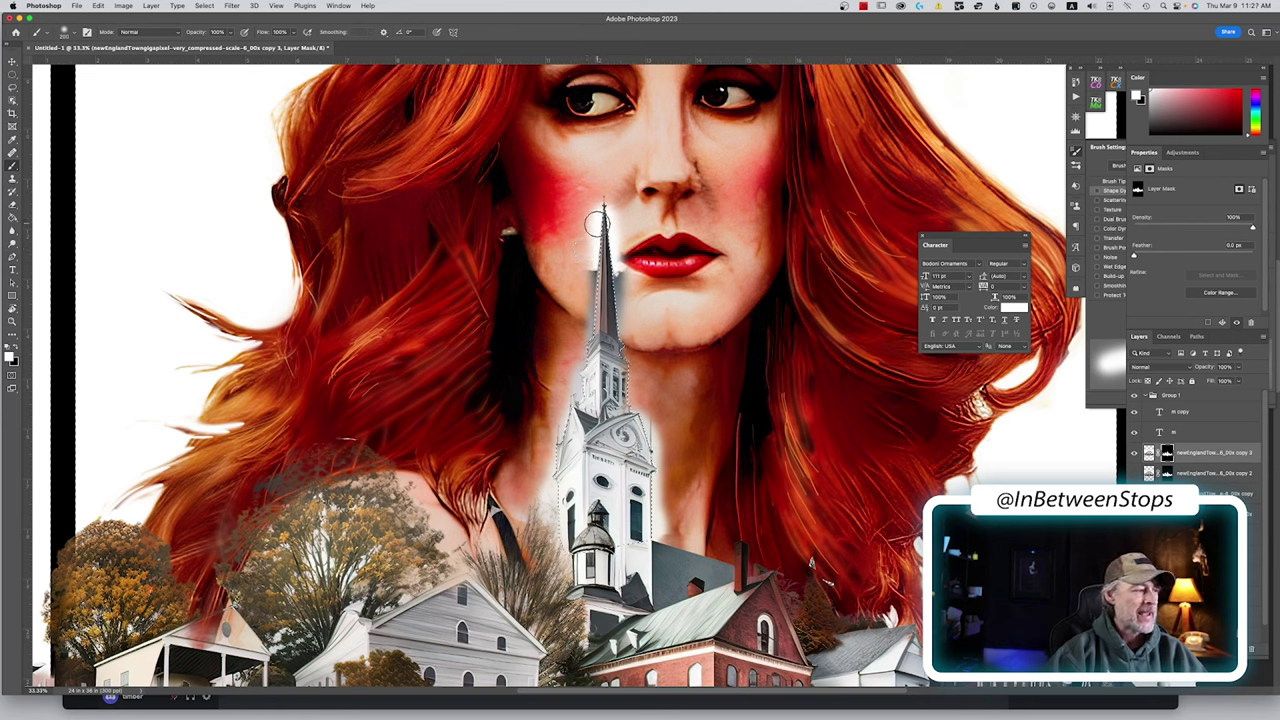
pyautogui.press('x')
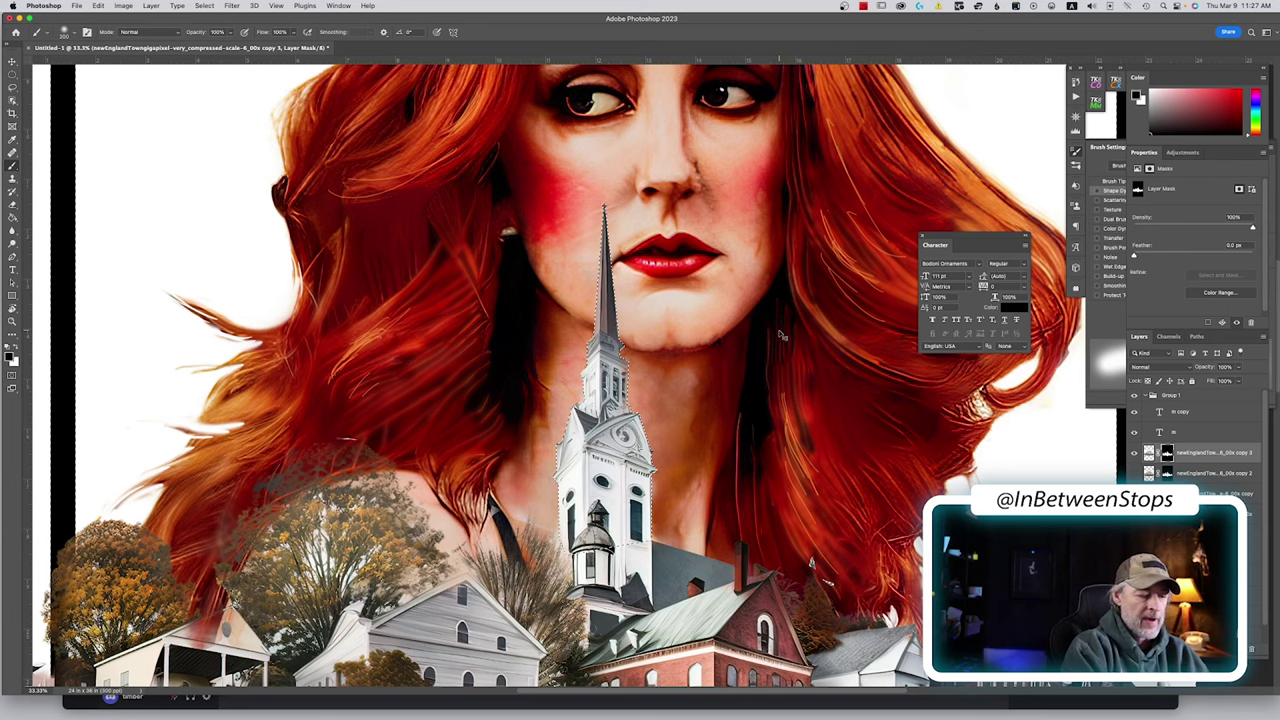
pyautogui.press('super+d')
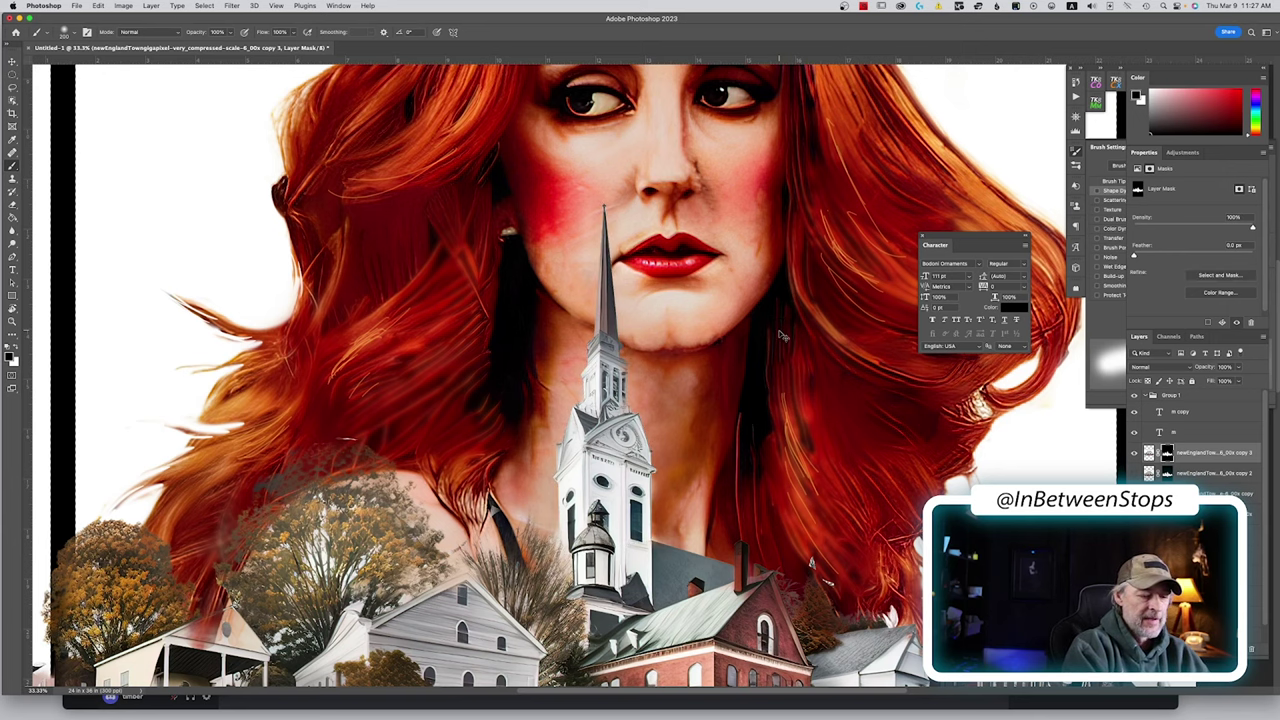
pyautogui.press('super+0')
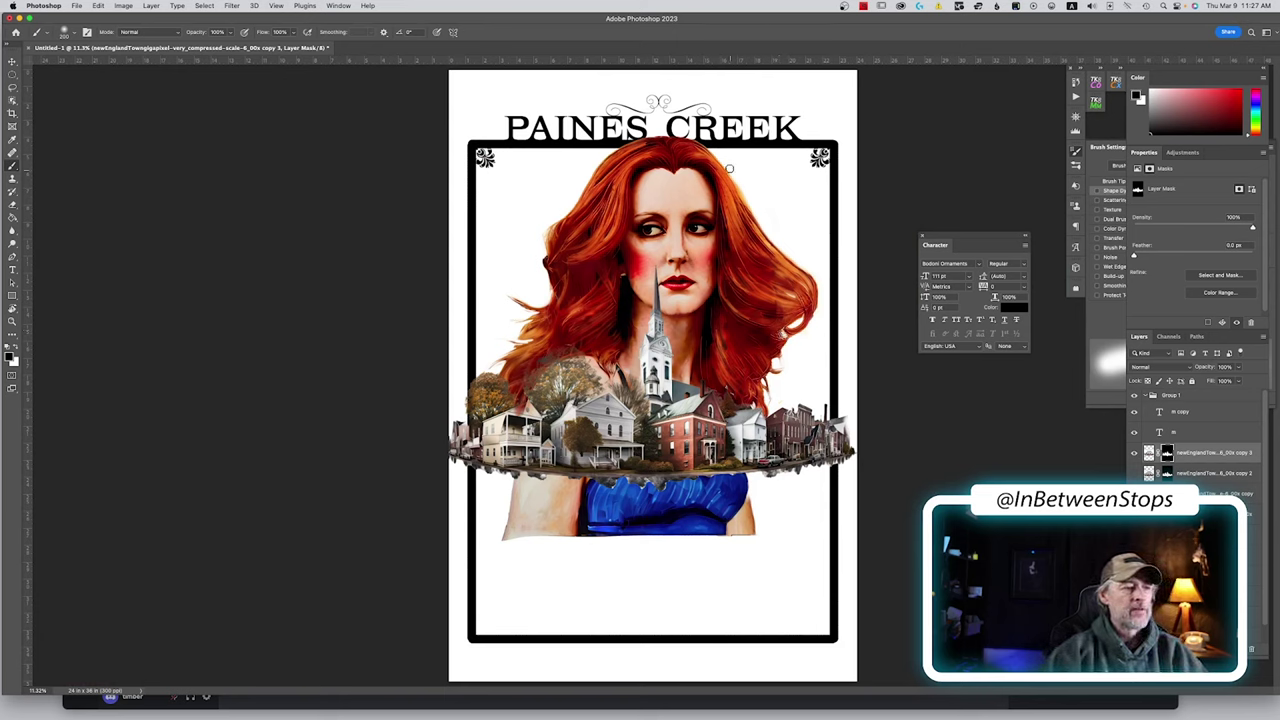
# Apply Neural Filters Harmonization to the town copy layer, using Layer 2 as reference at strength 100
pyautogui.click(1147, 438)
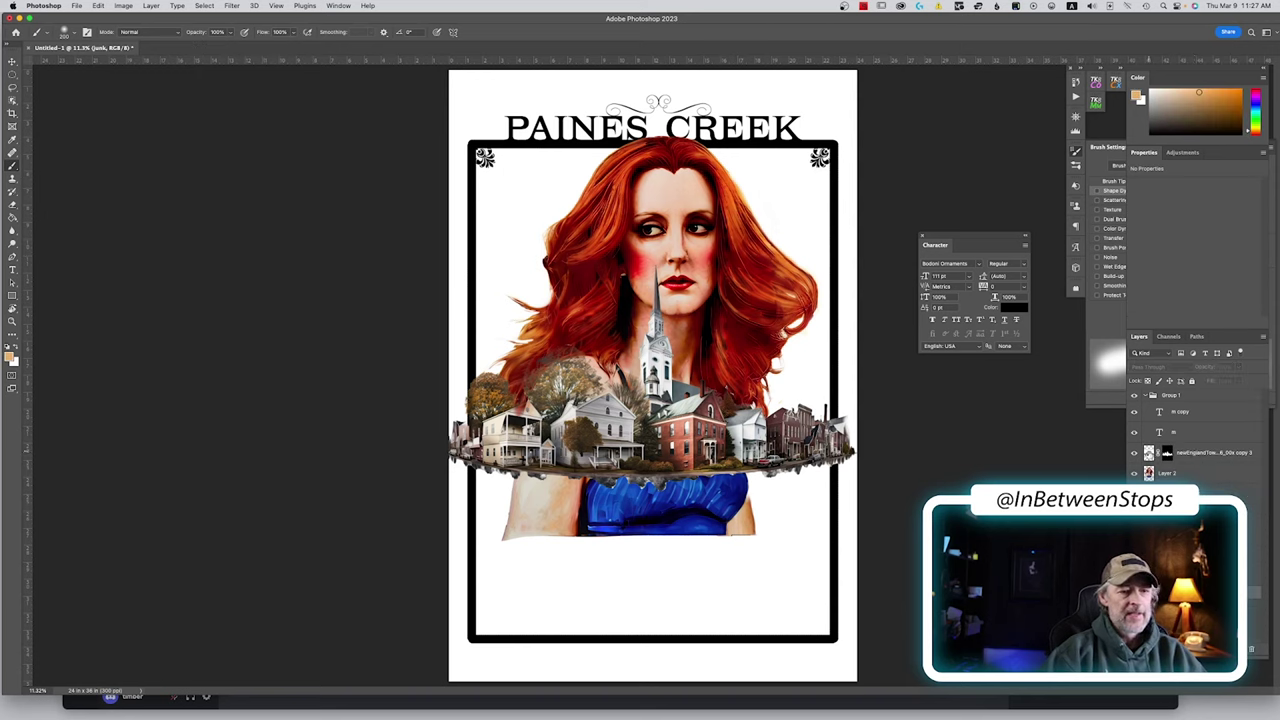
pyautogui.click(1150, 453)
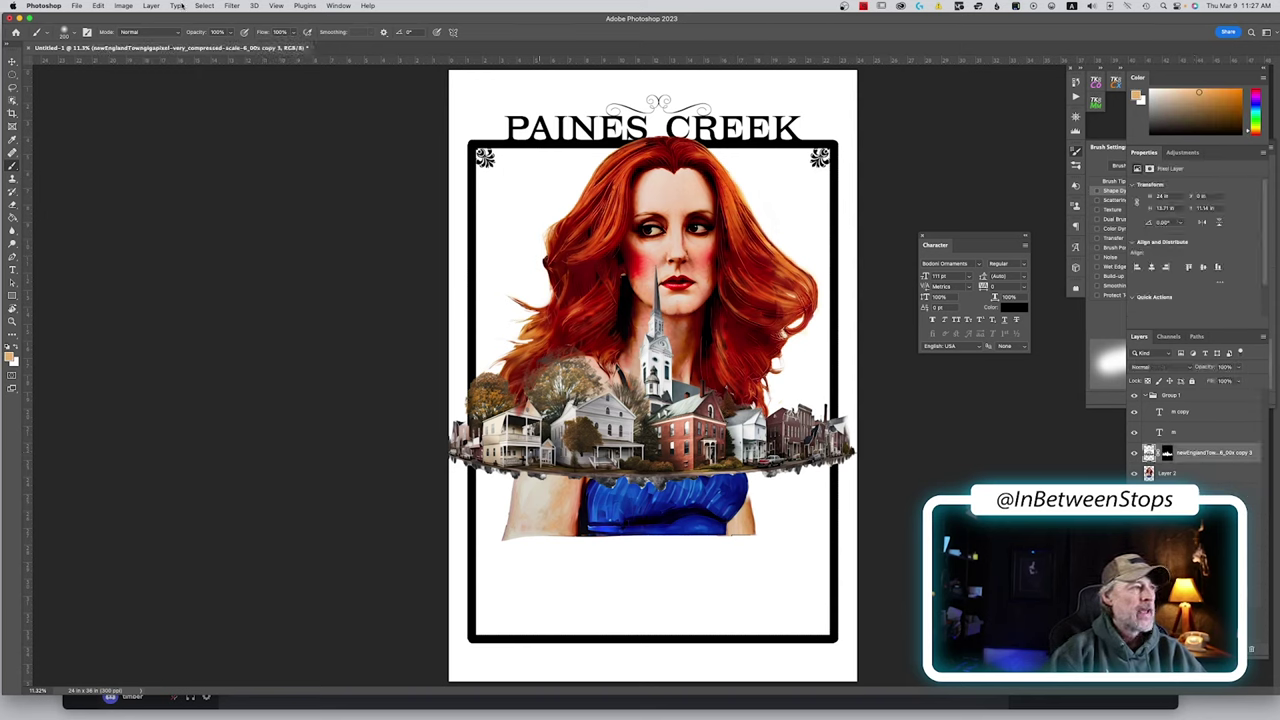
pyautogui.click(229, 6)
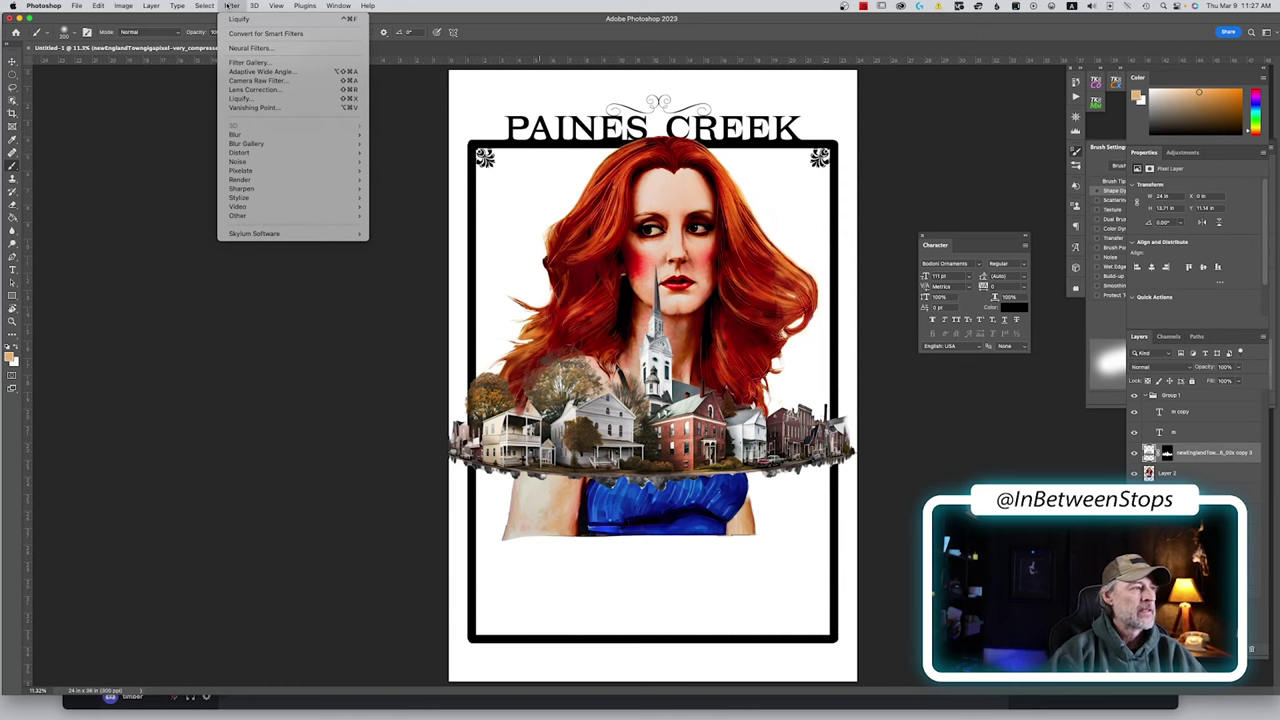
pyautogui.click(249, 48)
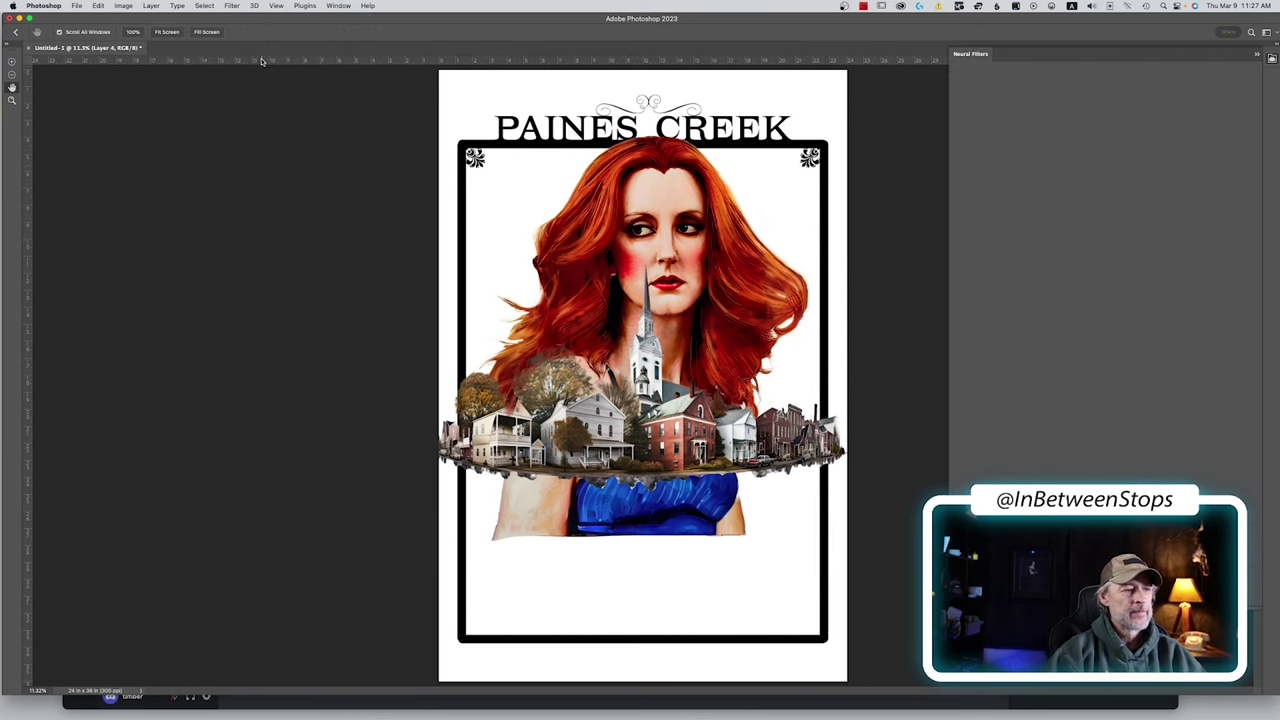
pyautogui.click(1015, 264)
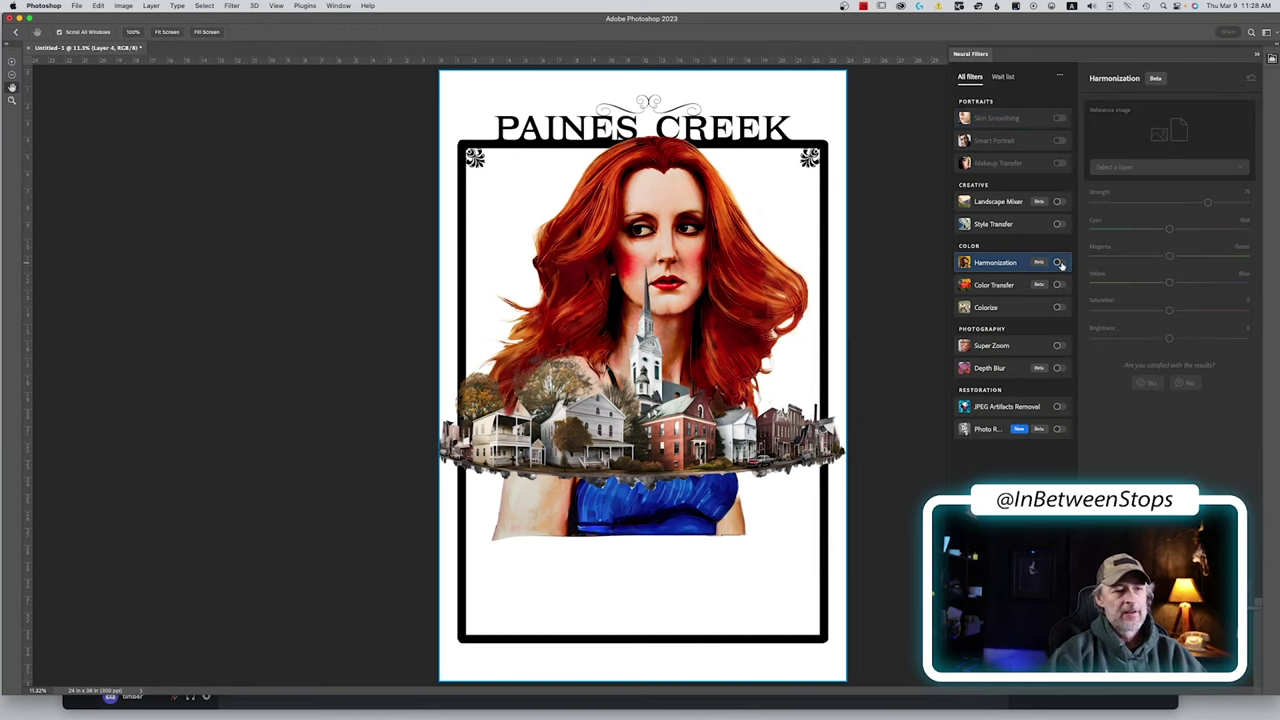
pyautogui.click(1060, 263)
pyautogui.click(1218, 168)
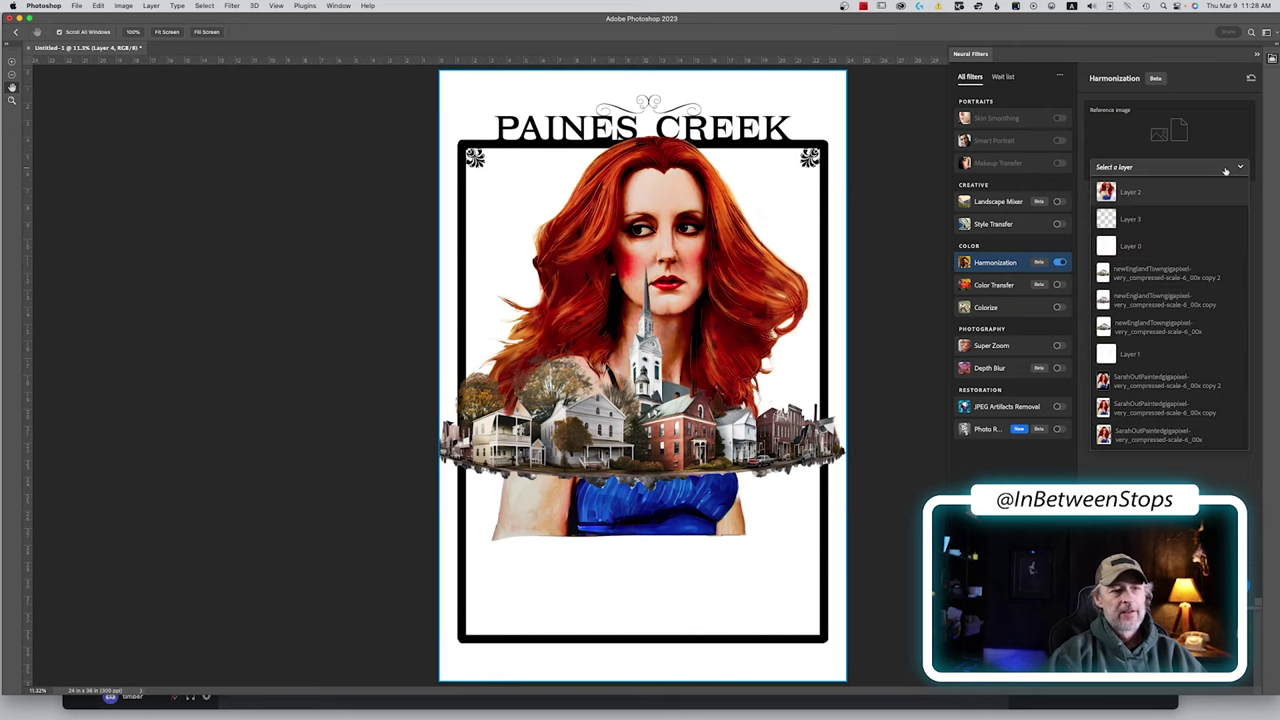
pyautogui.click(1138, 193)
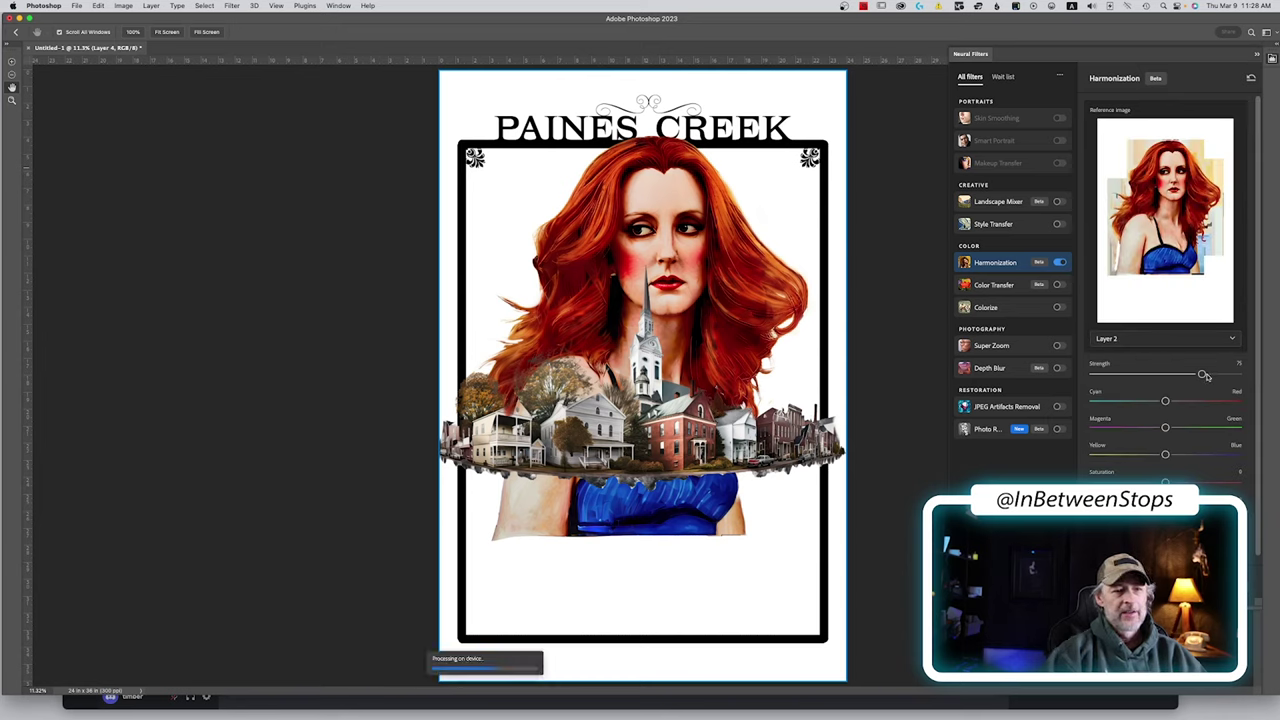
pyautogui.moveTo(1205, 375); pyautogui.dragTo(1239, 378)
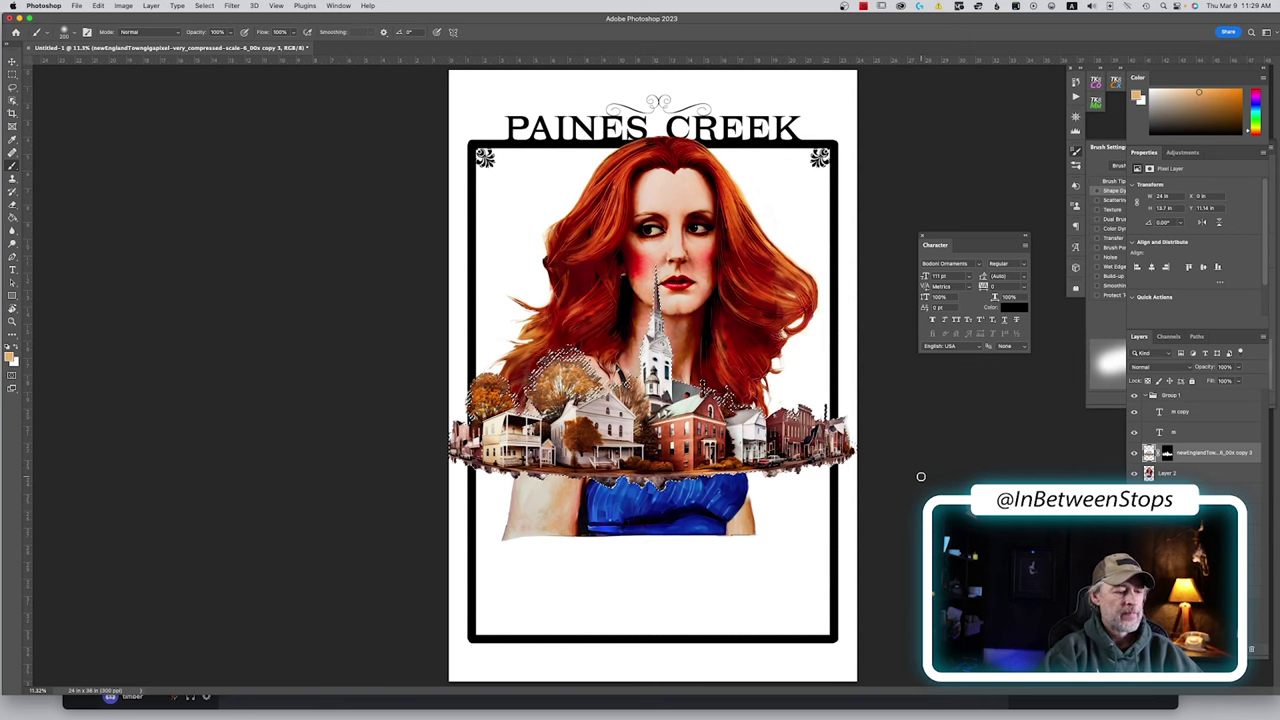
# Deselect and move the town layer beneath portrait Layer 2
pyautogui.press('super+d')
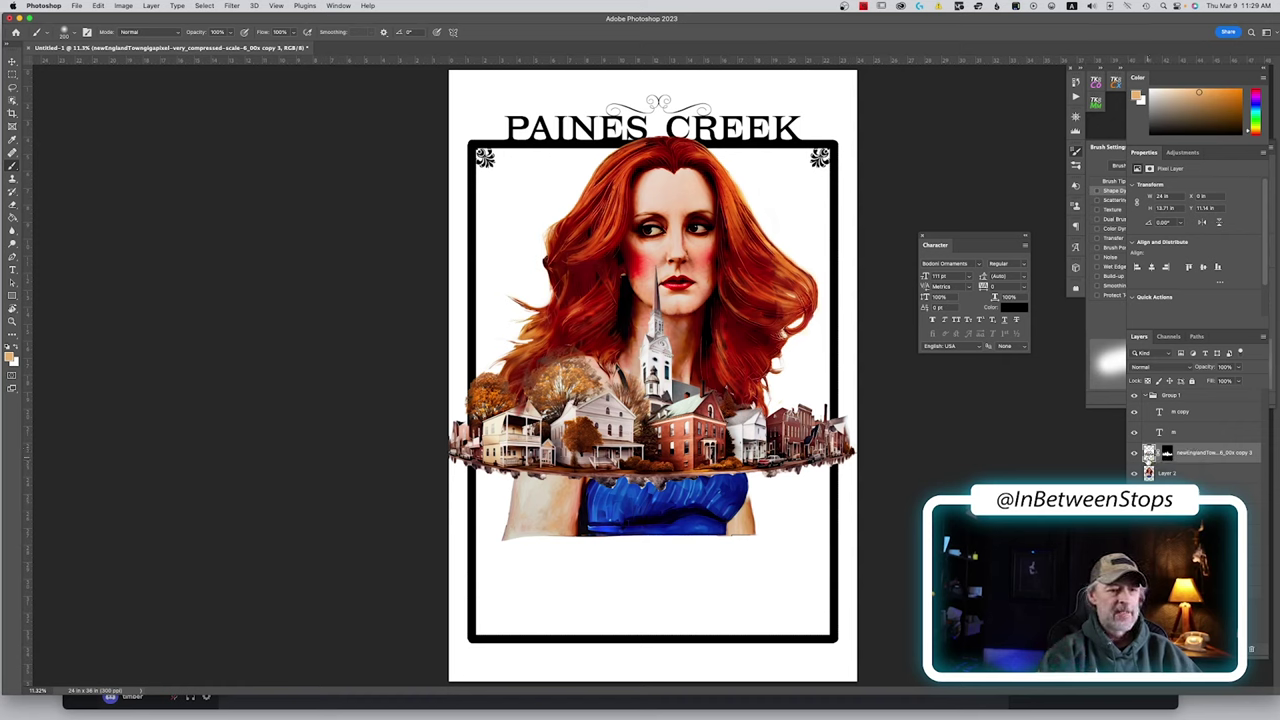
pyautogui.moveTo(1148, 452); pyautogui.dragTo(1149, 480)
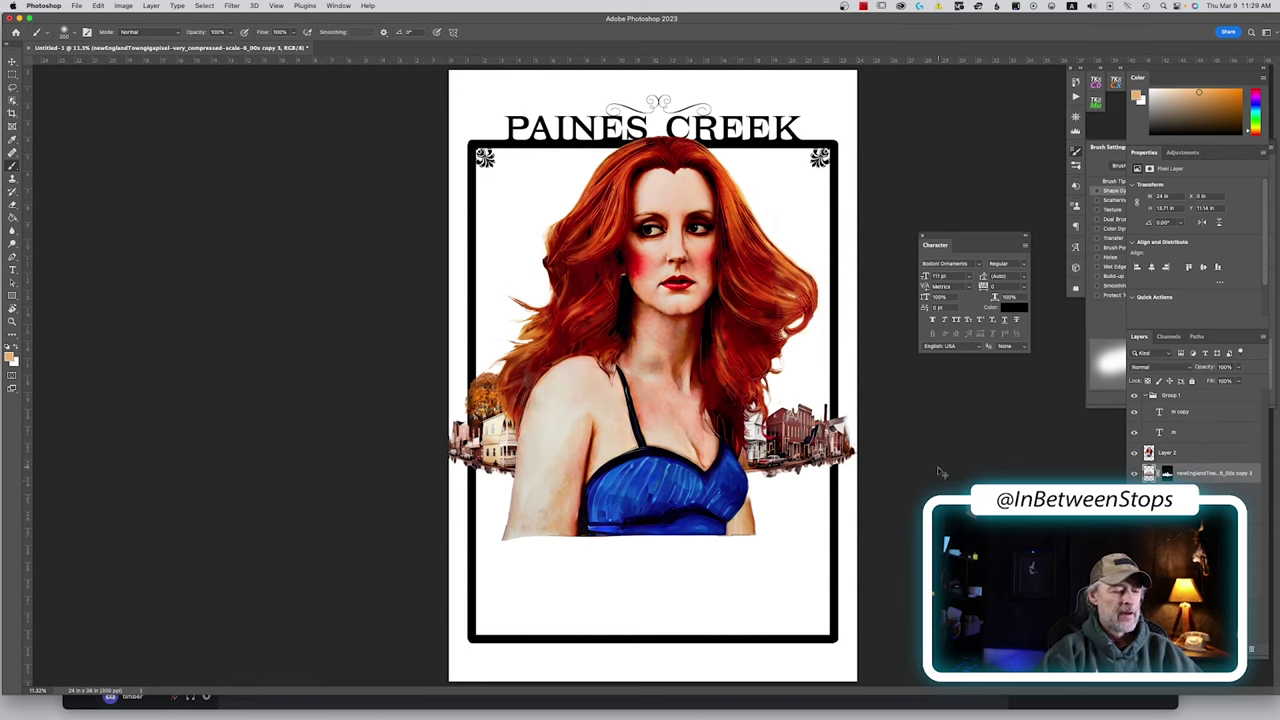
pyautogui.hotkey('ctrl', 't')
# Move the town to the woman's right, enlarge it, fine-tune its position and commit the transform
pyautogui.moveTo(771, 435); pyautogui.dragTo(936, 485)
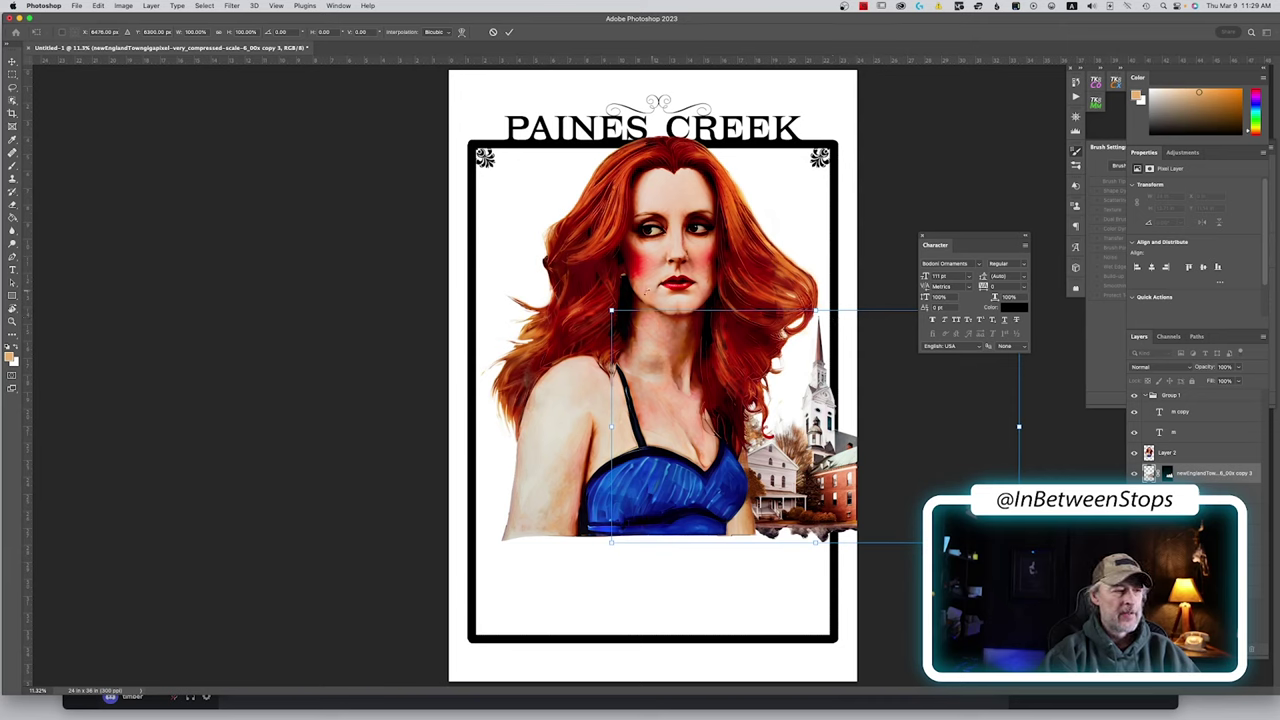
pyautogui.moveTo(611, 310); pyautogui.dragTo(582, 294)
pyautogui.moveTo(785, 438); pyautogui.dragTo(801, 439)
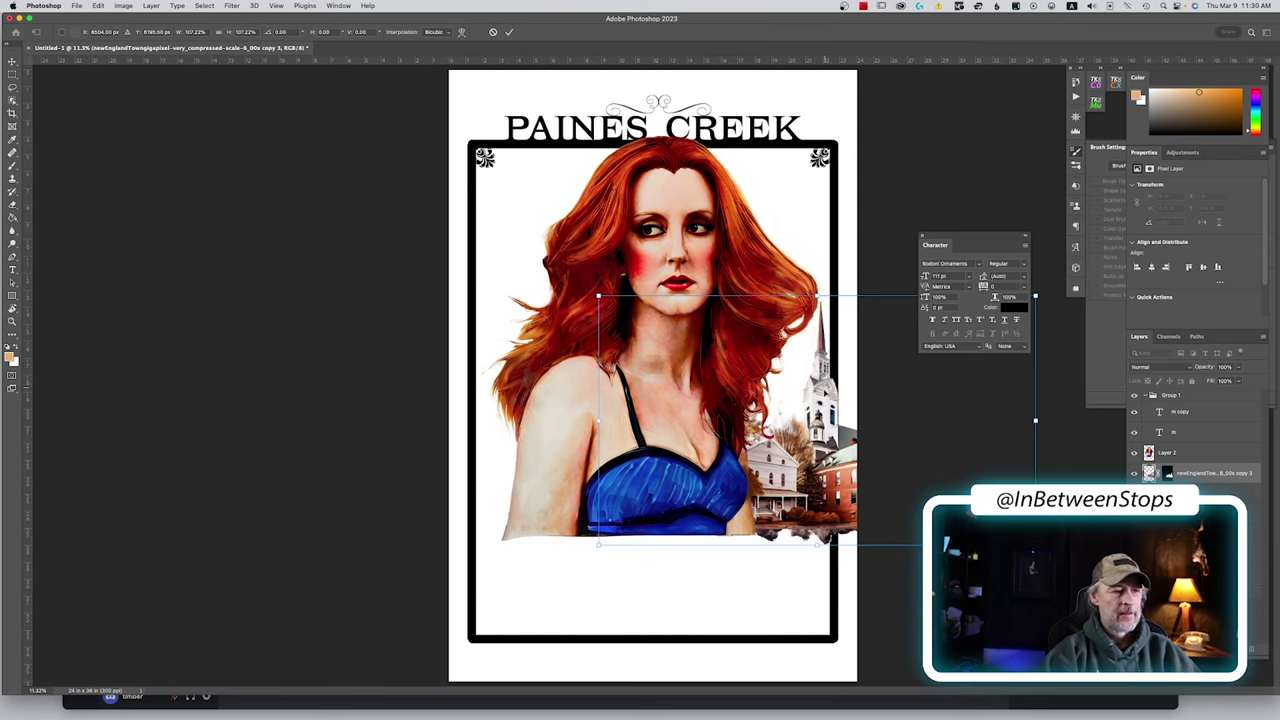
pyautogui.moveTo(841, 372); pyautogui.dragTo(836, 369)
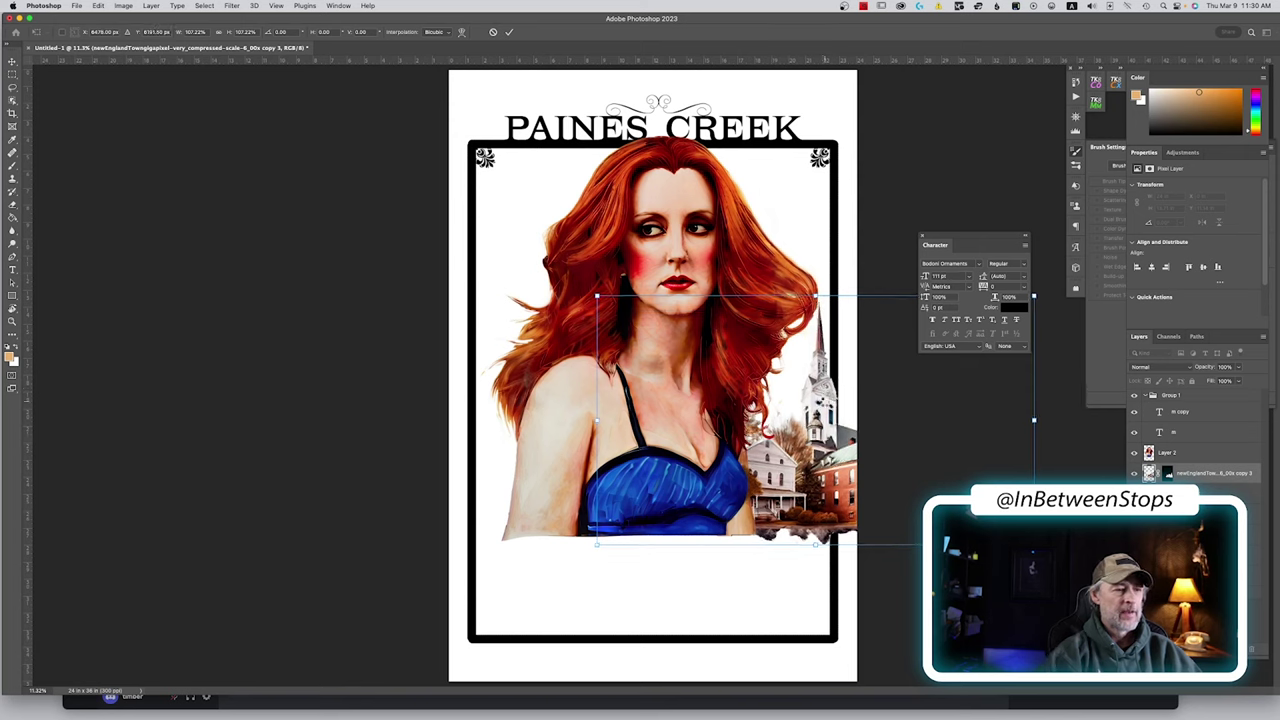
pyautogui.press('Return')
pyautogui.press('b')
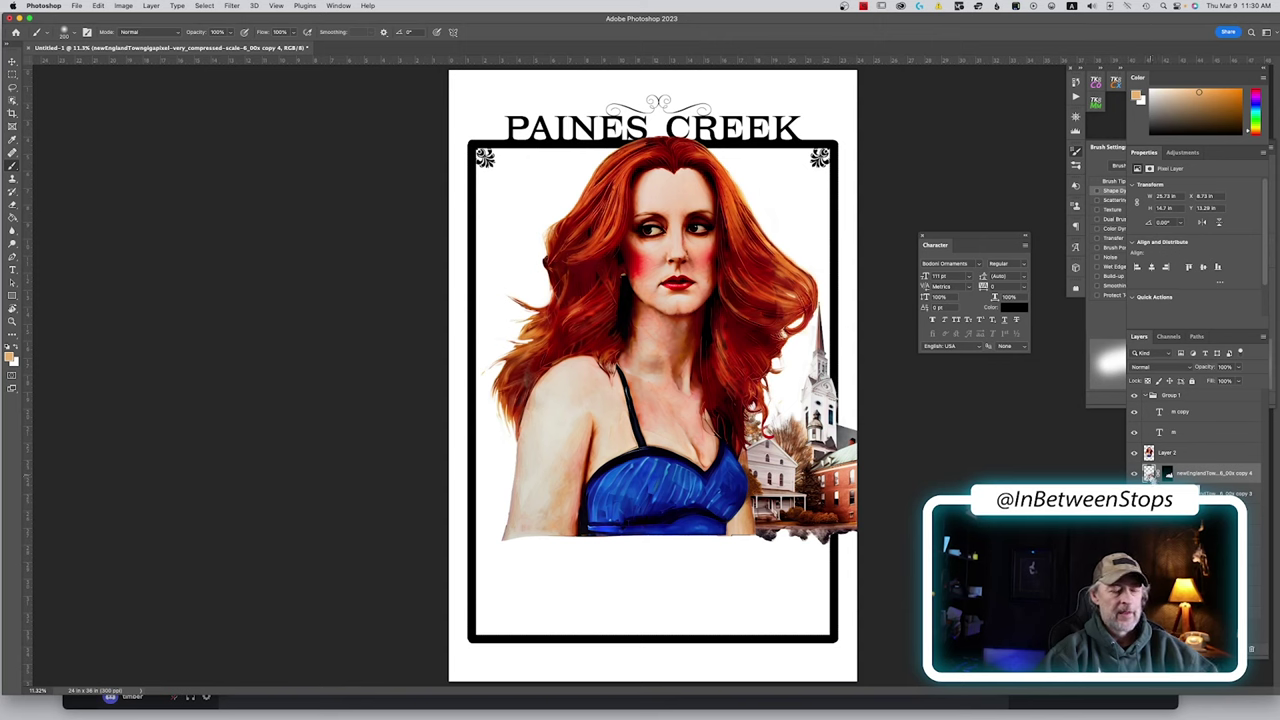
# Flip the town copy horizontally and place it on the woman's left side
pyautogui.press('super+t')
pyautogui.moveTo(820, 388); pyautogui.dragTo(539, 438)
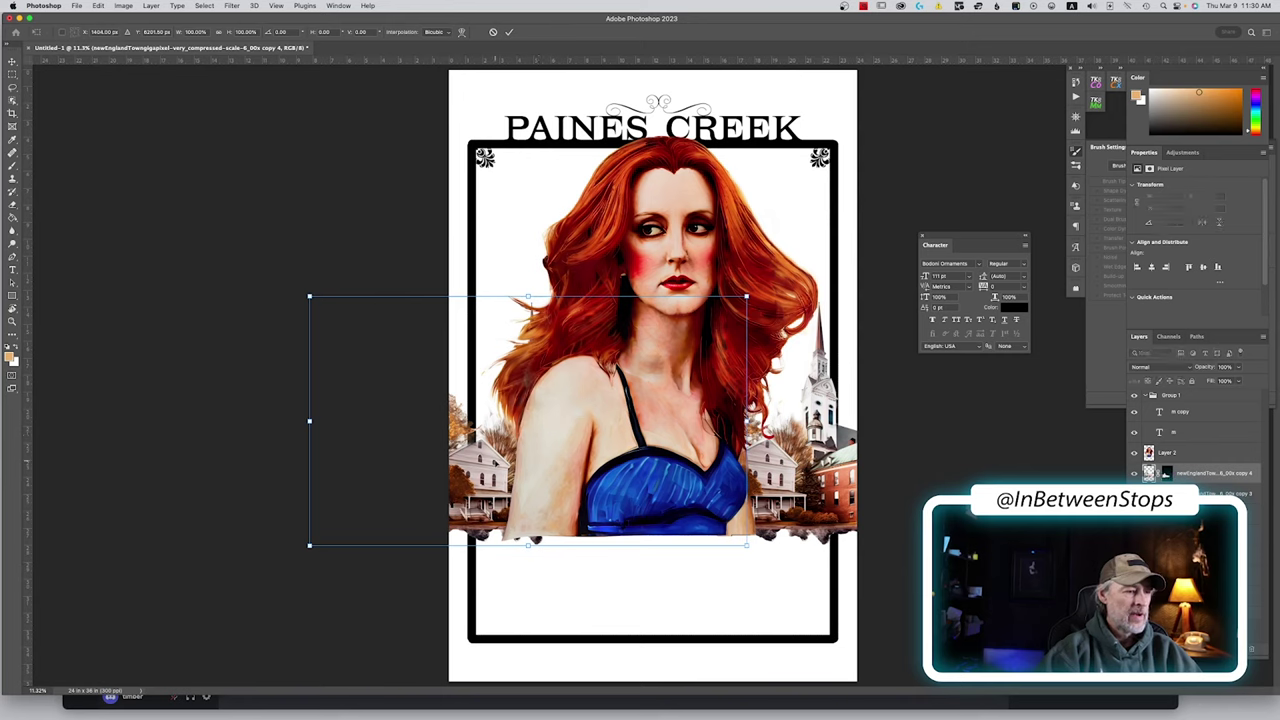
pyautogui.rightClick(498, 459)
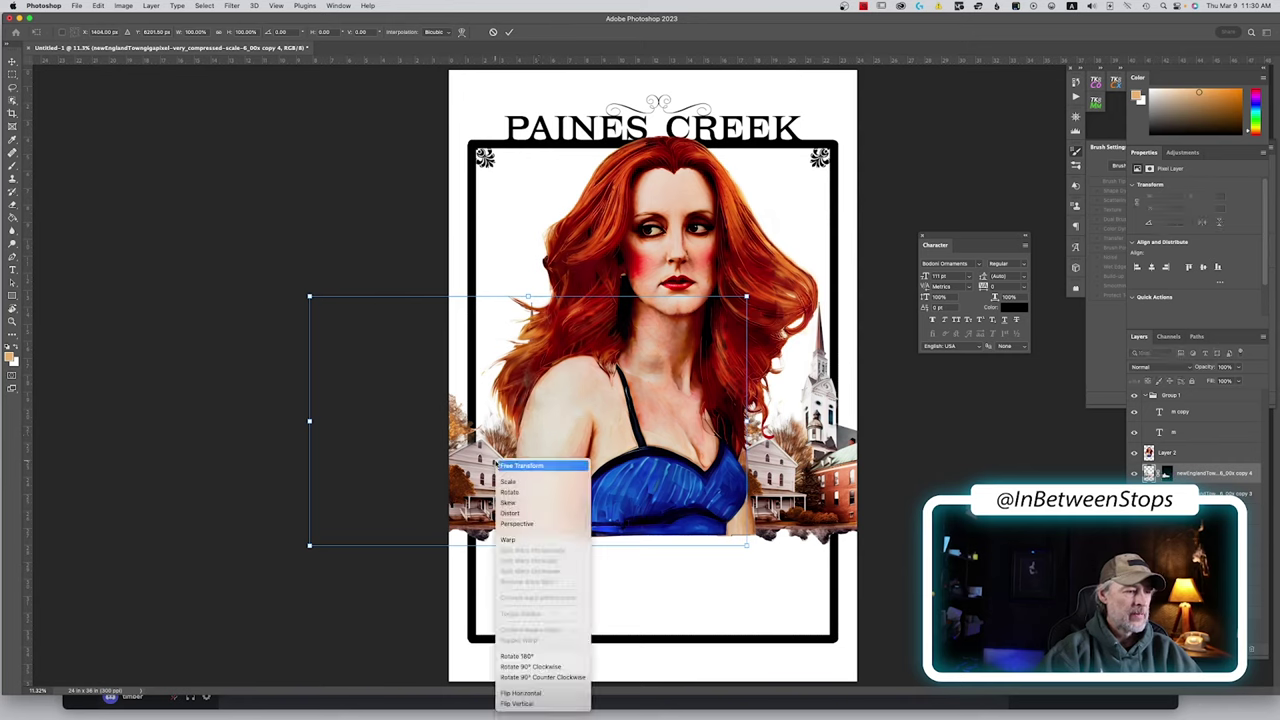
pyautogui.click(527, 693)
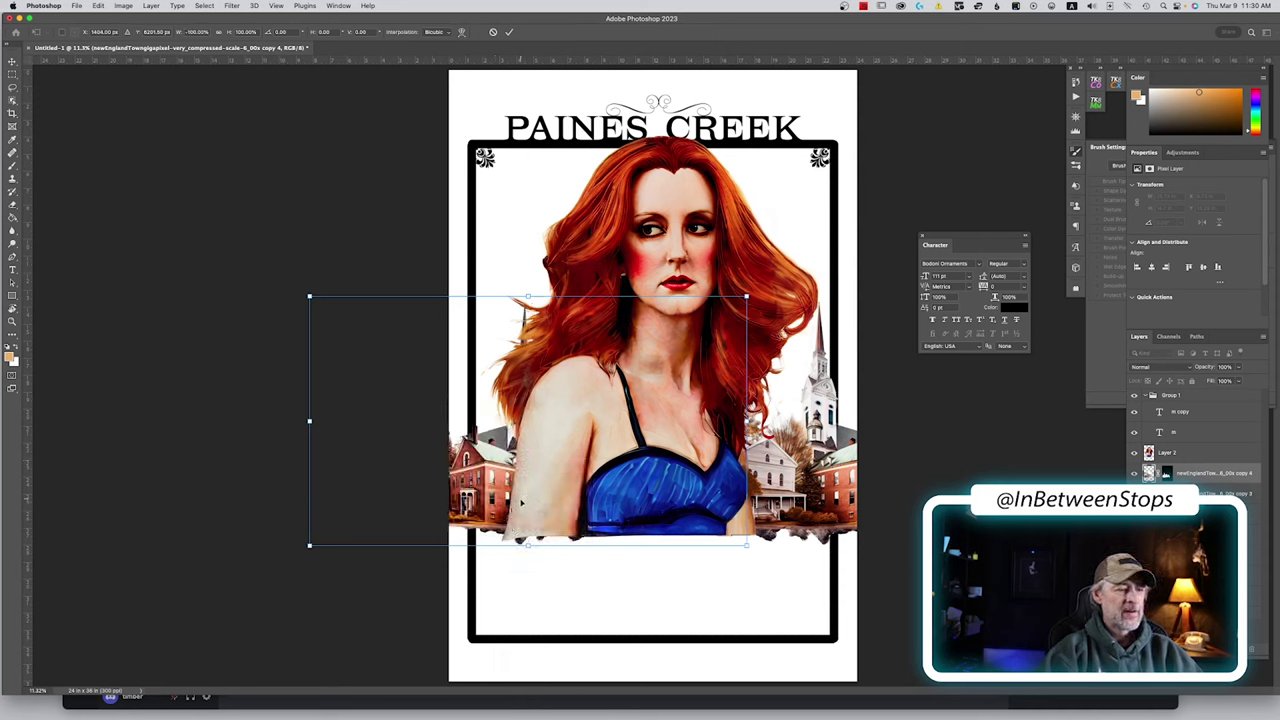
pyautogui.moveTo(485, 482)
pyautogui.mouseDown()
pyautogui.moveTo(377, 467)
pyautogui.moveTo(598, 472)
pyautogui.moveTo(314, 472)
pyautogui.moveTo(579, 481)
pyautogui.moveTo(482, 467)
pyautogui.moveTo(497, 462)
pyautogui.mouseUp()
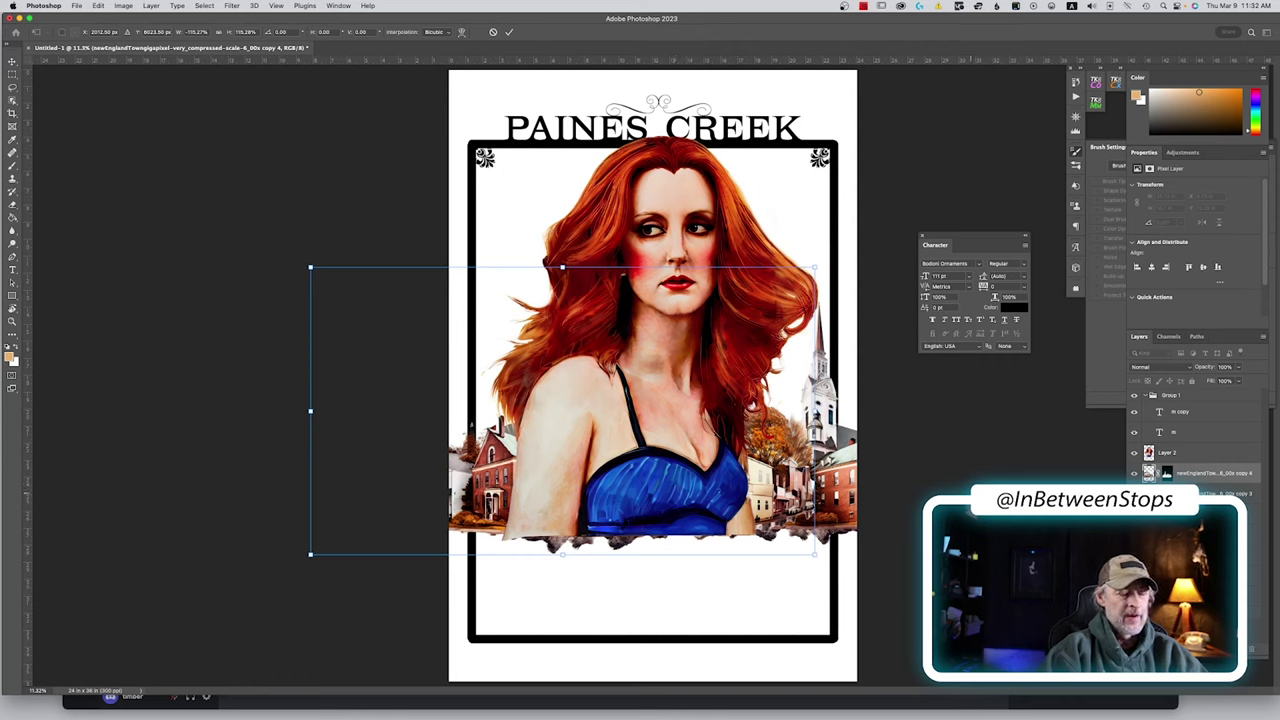
pyautogui.press('Return')
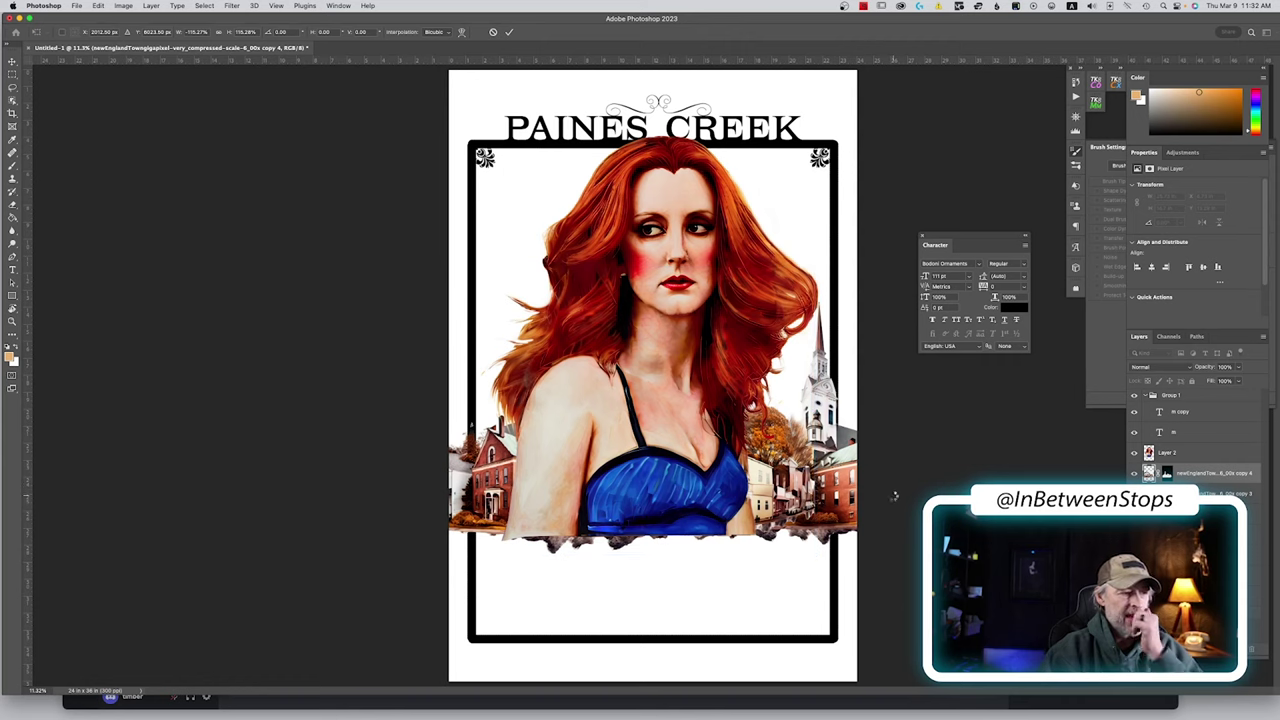
# Paint black on the town copy's mask to hide the autumn tree beside the church
pyautogui.press('b')
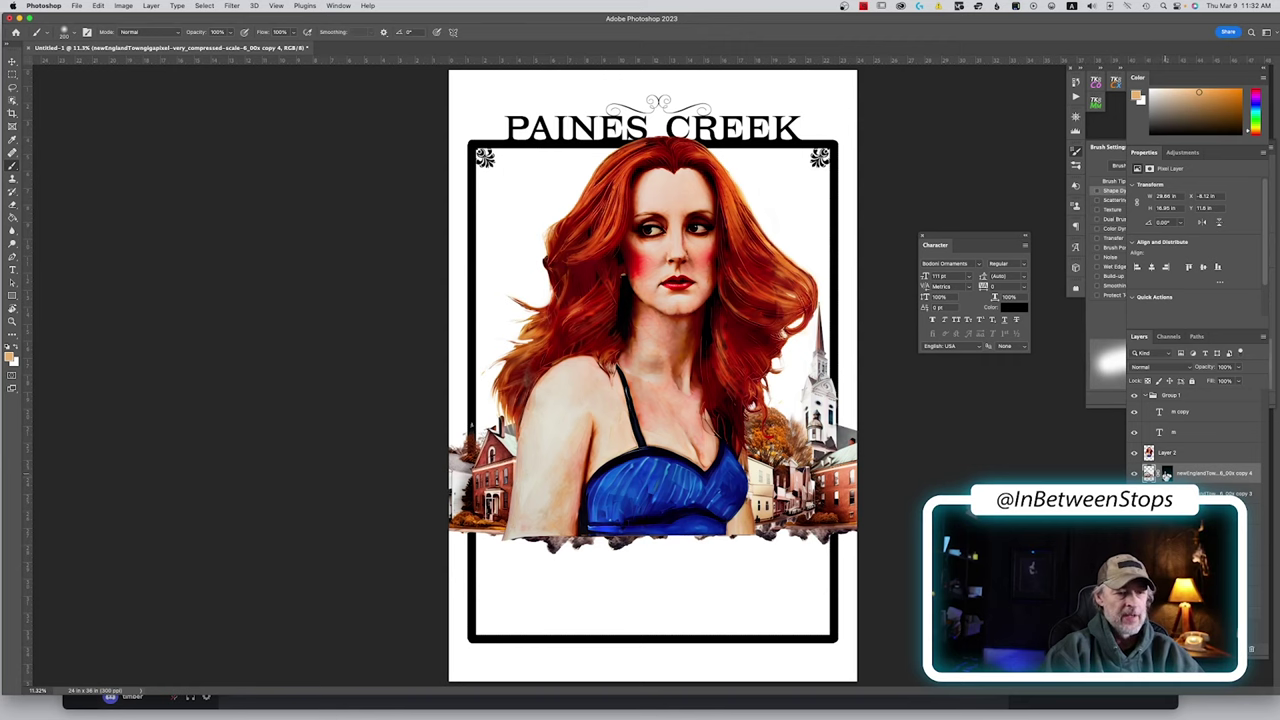
pyautogui.click(1166, 474)
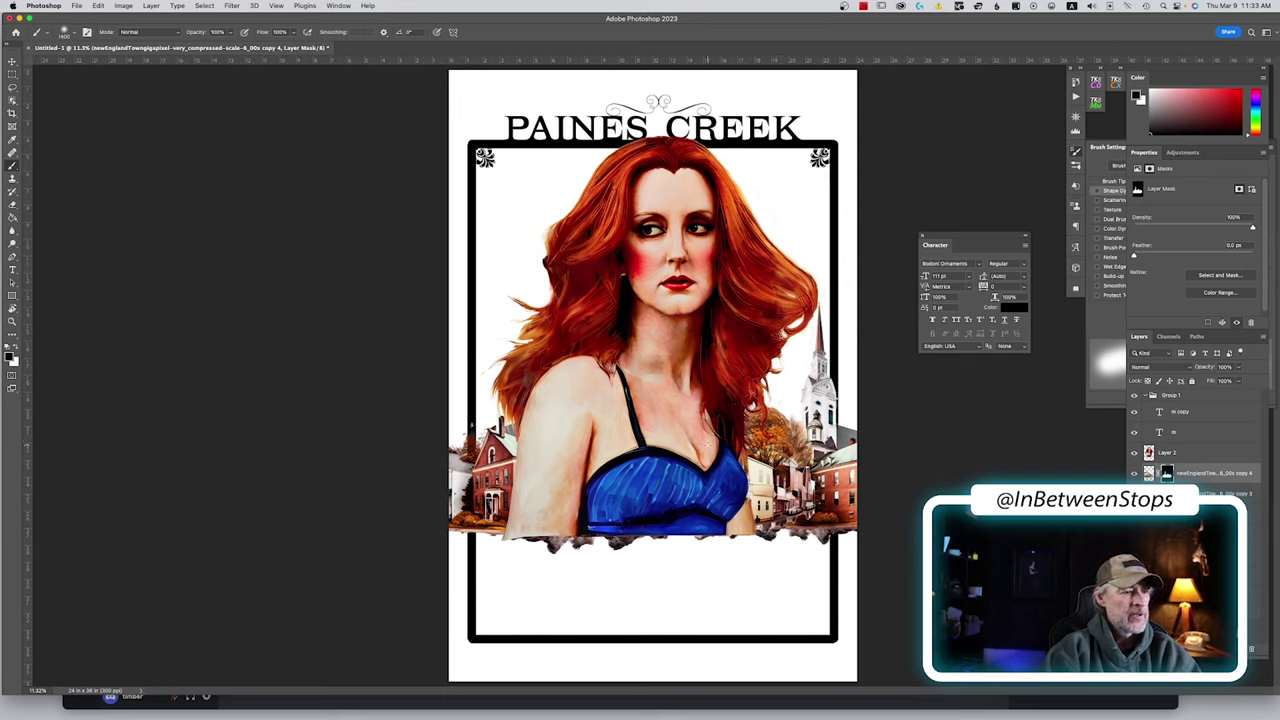
pyautogui.click(752, 441)
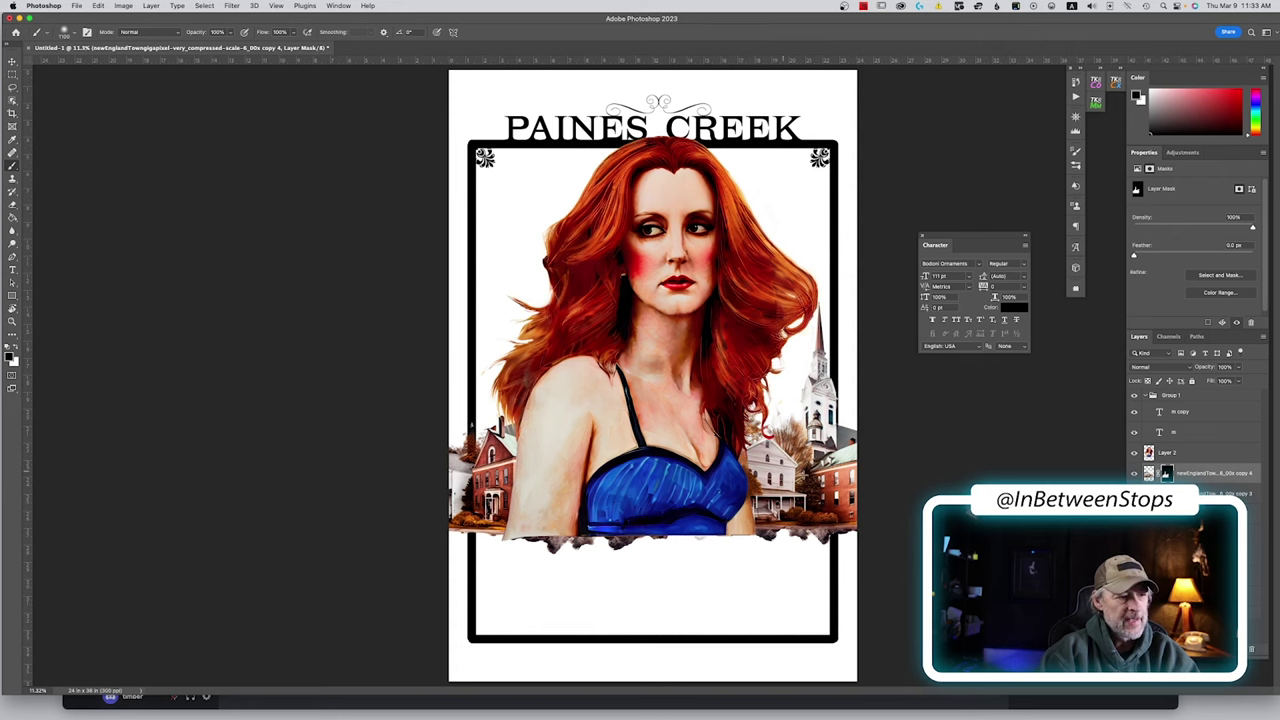
pyautogui.click(1134, 453)
pyautogui.click(1134, 453)
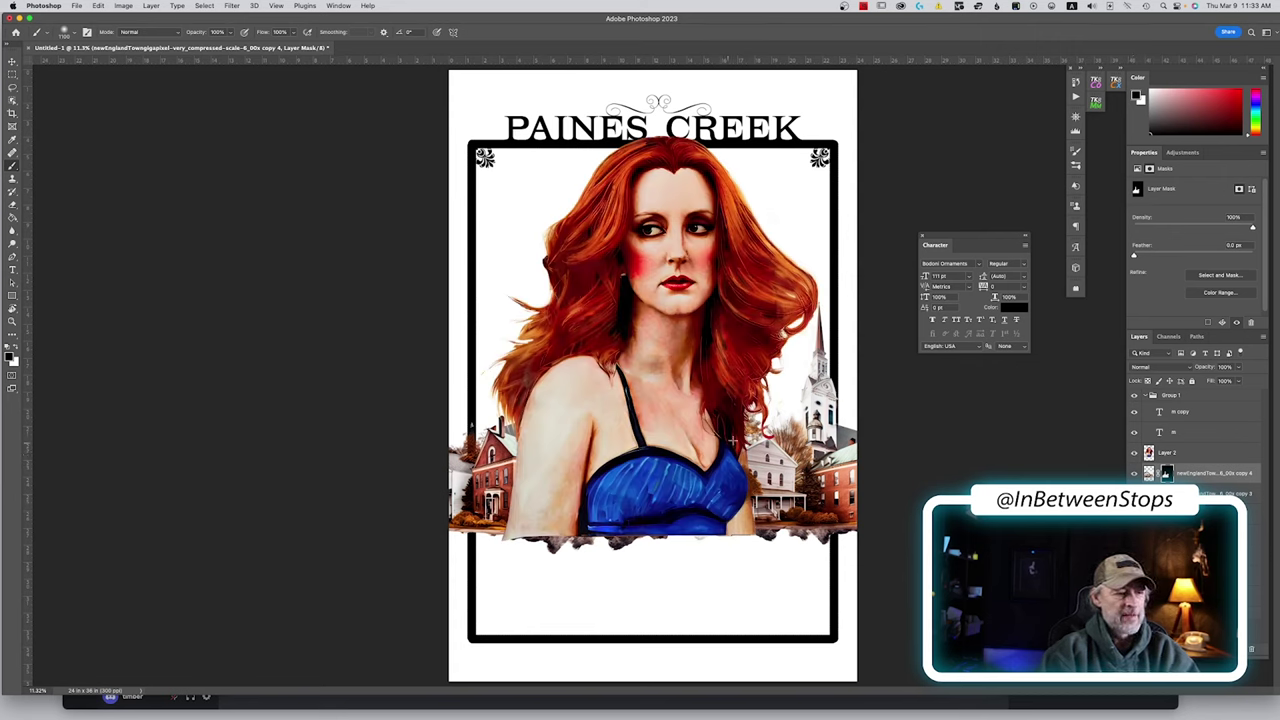
# Group both town layers together into Group 2
pyautogui.click(1210, 474)
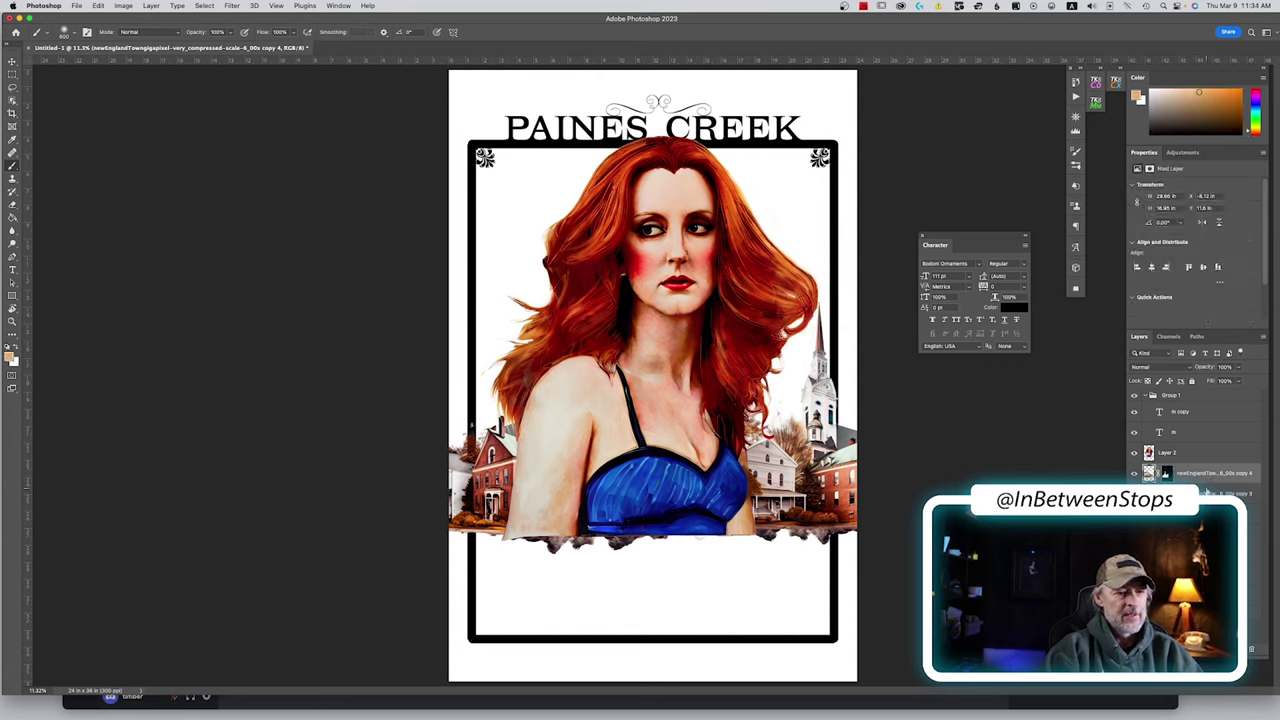
pyautogui.keyDown('shift'); pyautogui.click(1205, 491); pyautogui.keyUp('shift')
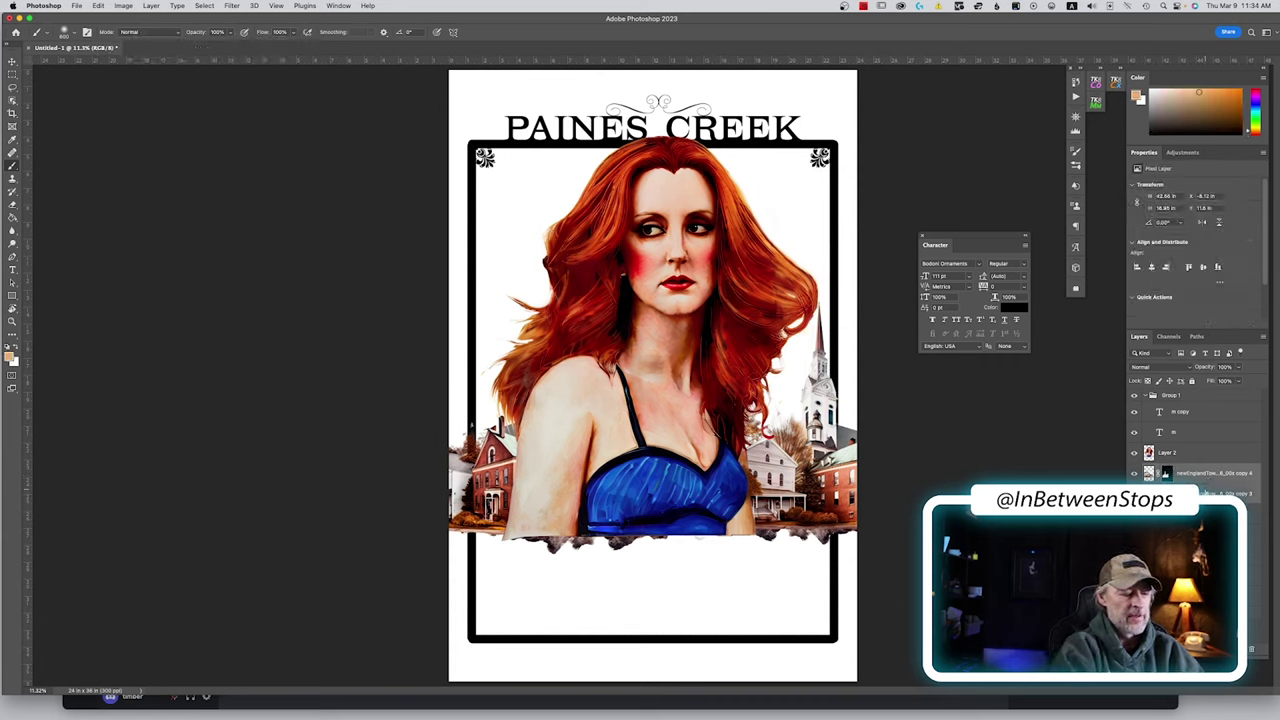
pyautogui.press('super+g')
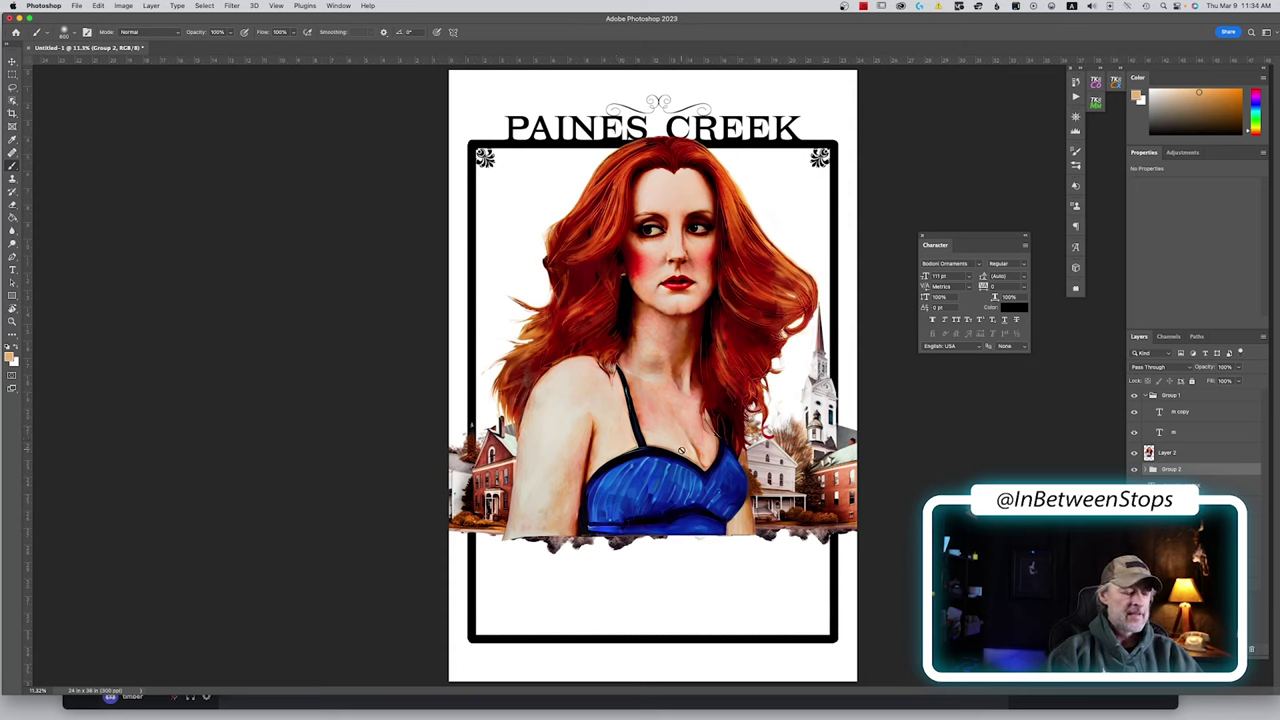
pyautogui.press('super+equal')
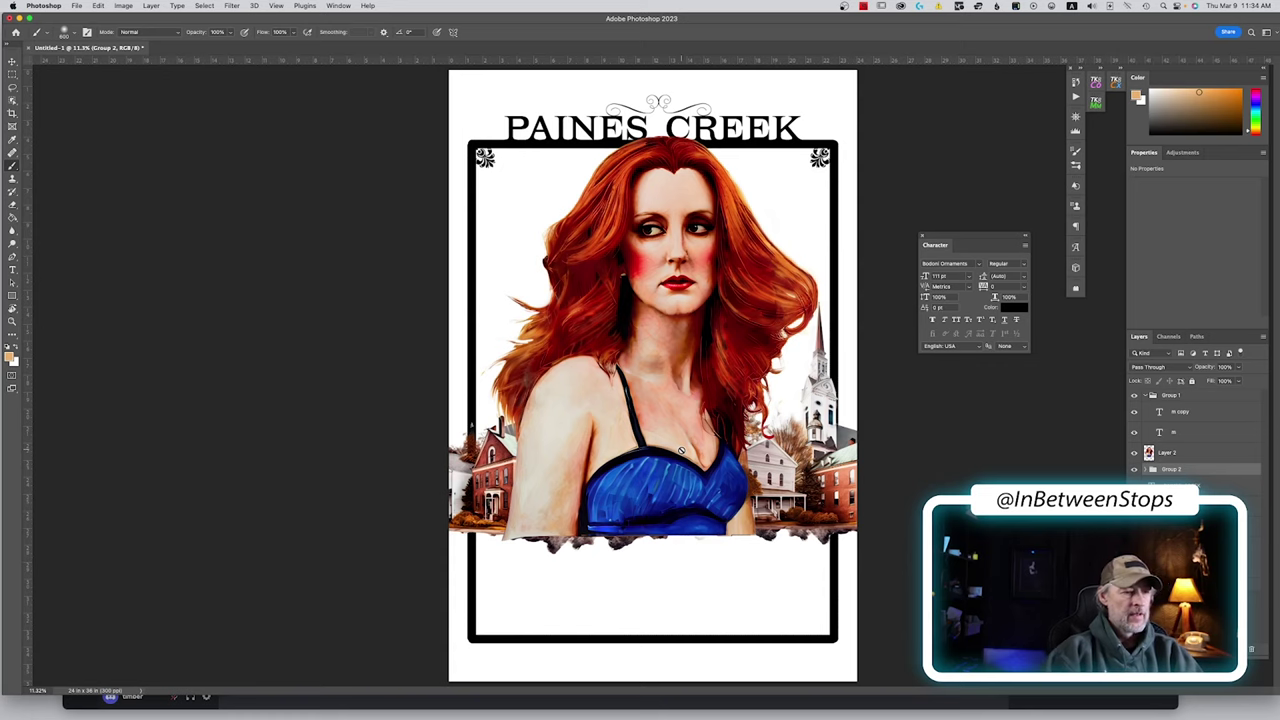
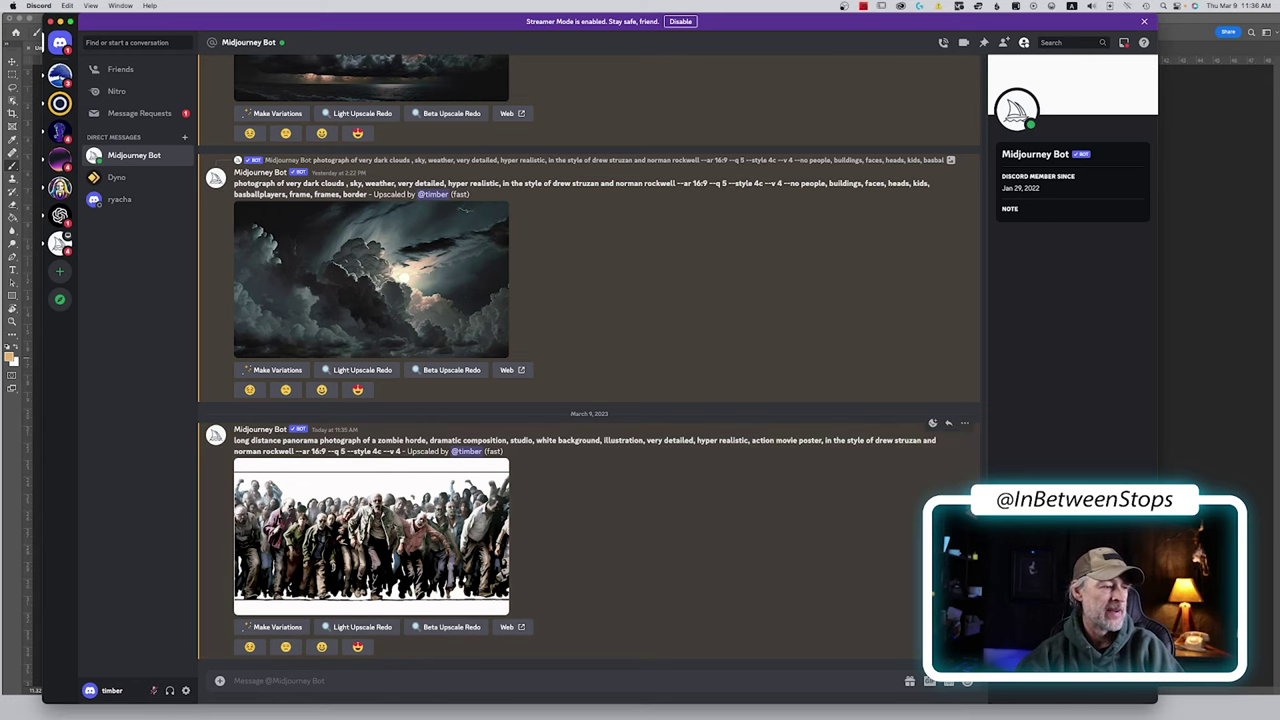
# Open the zombie-horde upscale from the Midjourney Bot DM in Discord's image viewer
pyautogui.click(368, 505)
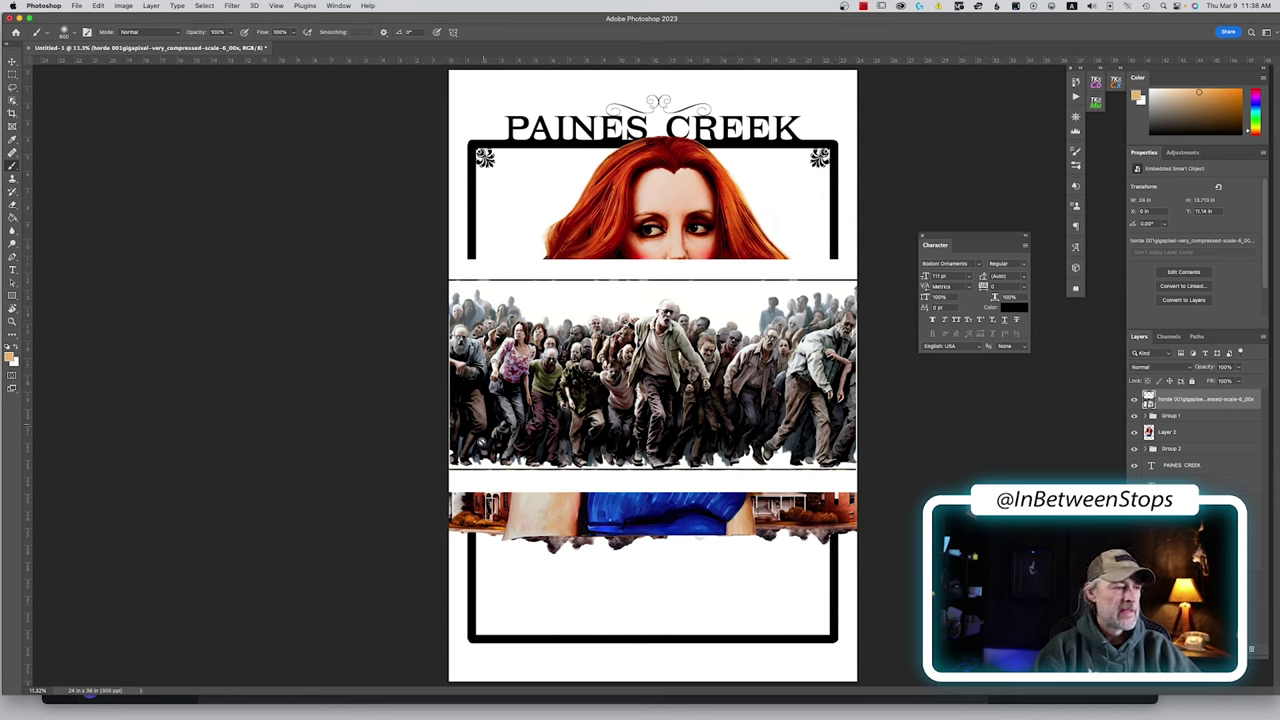
# Paint out the horde's dark top and bottom edge lines with a tiny white brush
pyautogui.keyDown('alt'); pyautogui.click(560, 270); pyautogui.keyUp('alt')
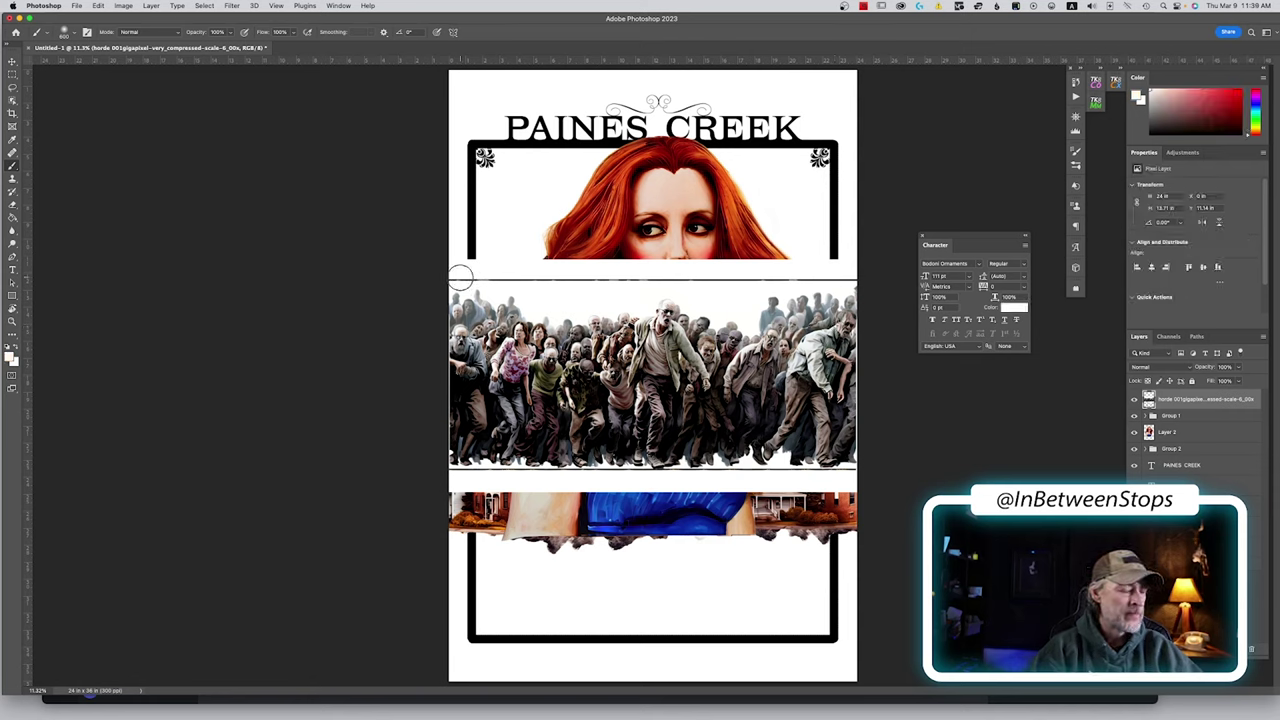
pyautogui.press('[')
pyautogui.press('[')
pyautogui.press('[')
pyautogui.press('[')
pyautogui.press('[')
pyautogui.press('[')
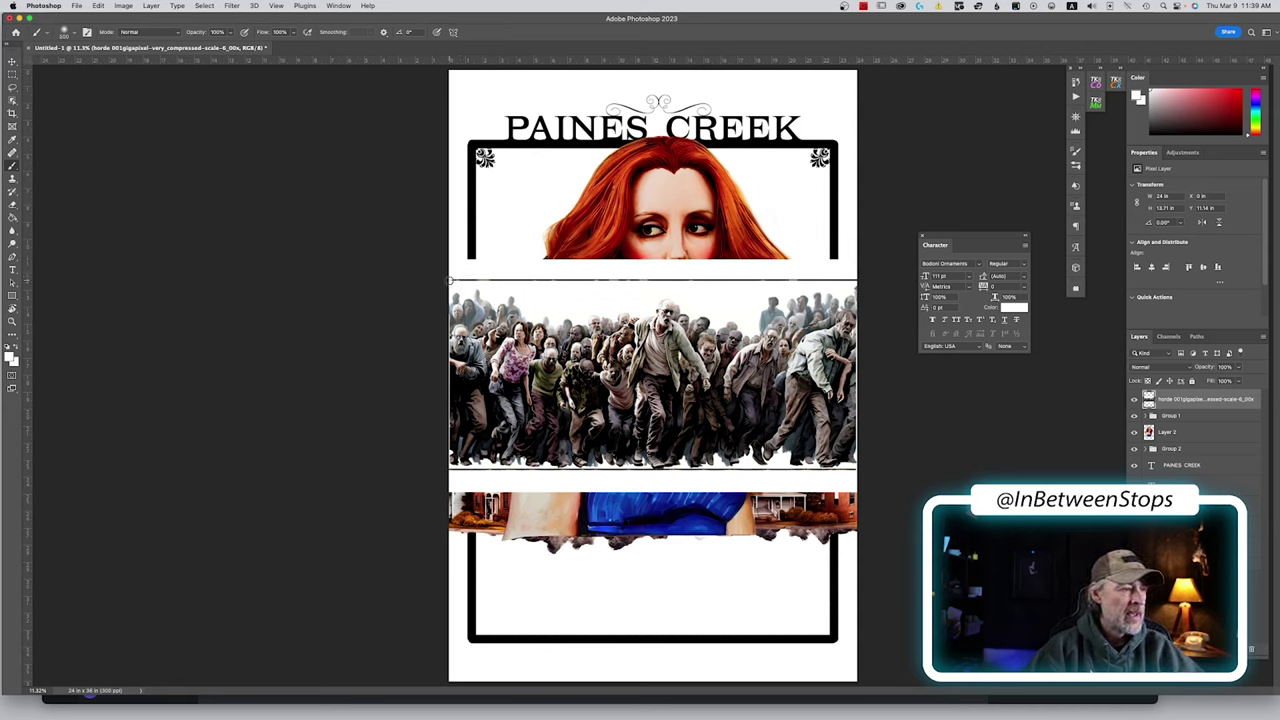
pyautogui.moveTo(450, 281); pyautogui.dragTo(862, 280)
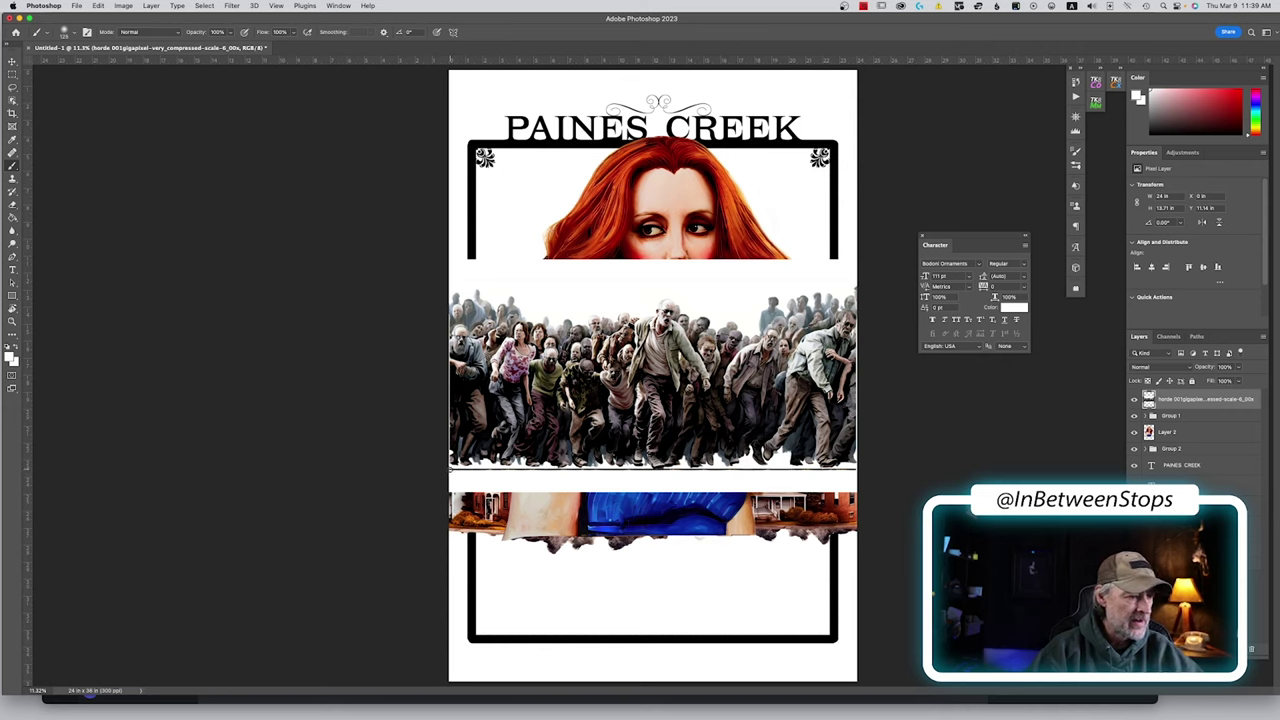
pyautogui.moveTo(450, 468); pyautogui.dragTo(790, 466)
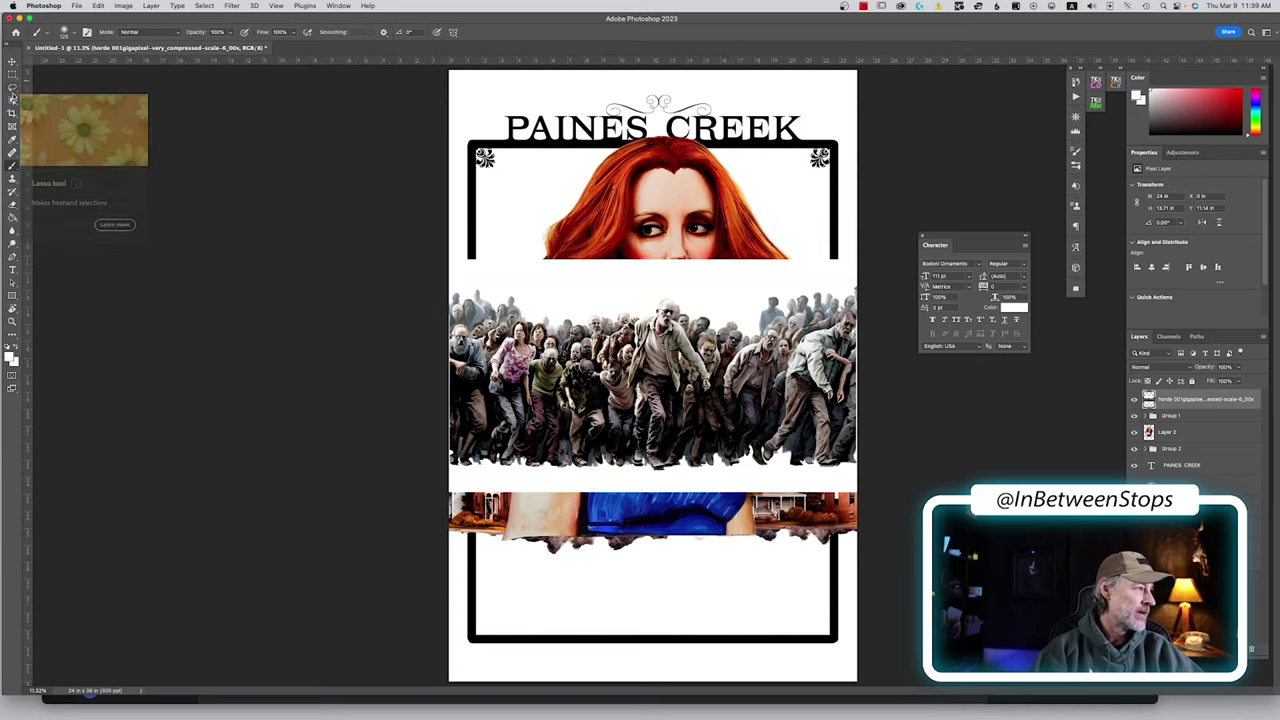
# Select the zombie horde with Object Selection and add a layer mask hiding its white band
pyautogui.click(13, 101)
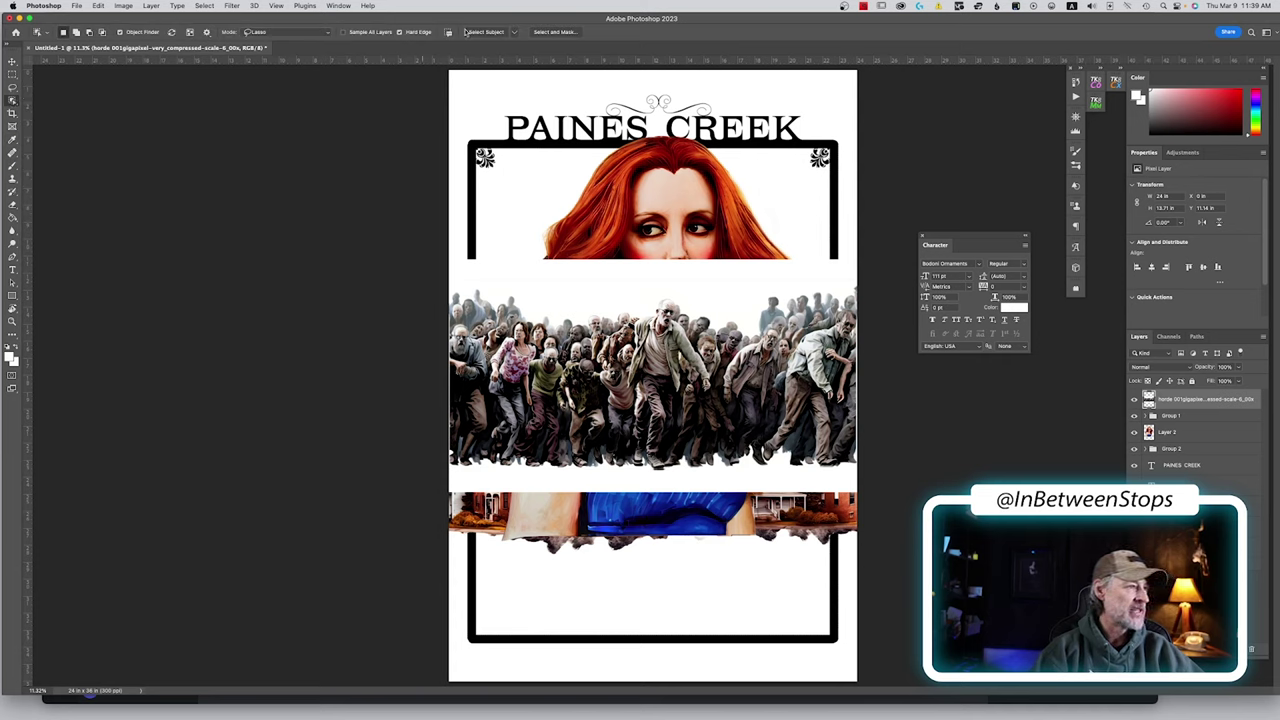
pyautogui.moveTo(452, 290)
pyautogui.mouseDown()
pyautogui.moveTo(806, 478)
pyautogui.moveTo(460, 478)
pyautogui.moveTo(443, 466)
pyautogui.mouseUp()
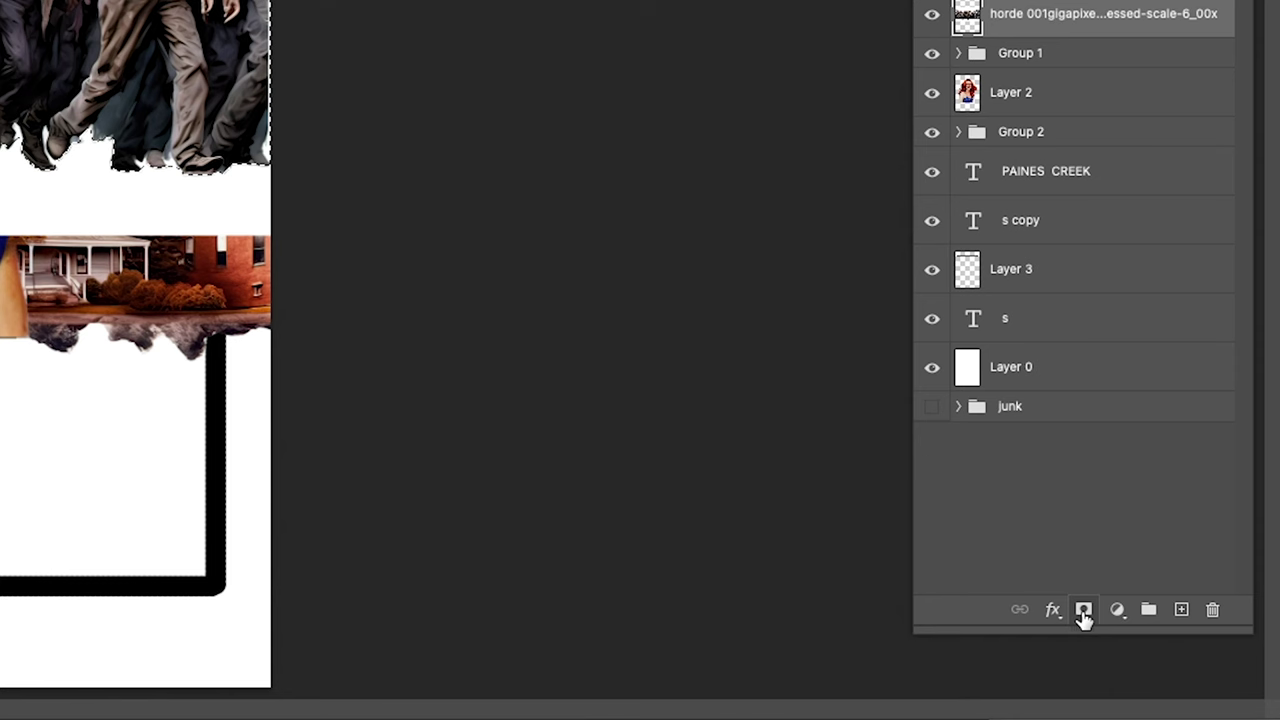
pyautogui.click(1196, 649)
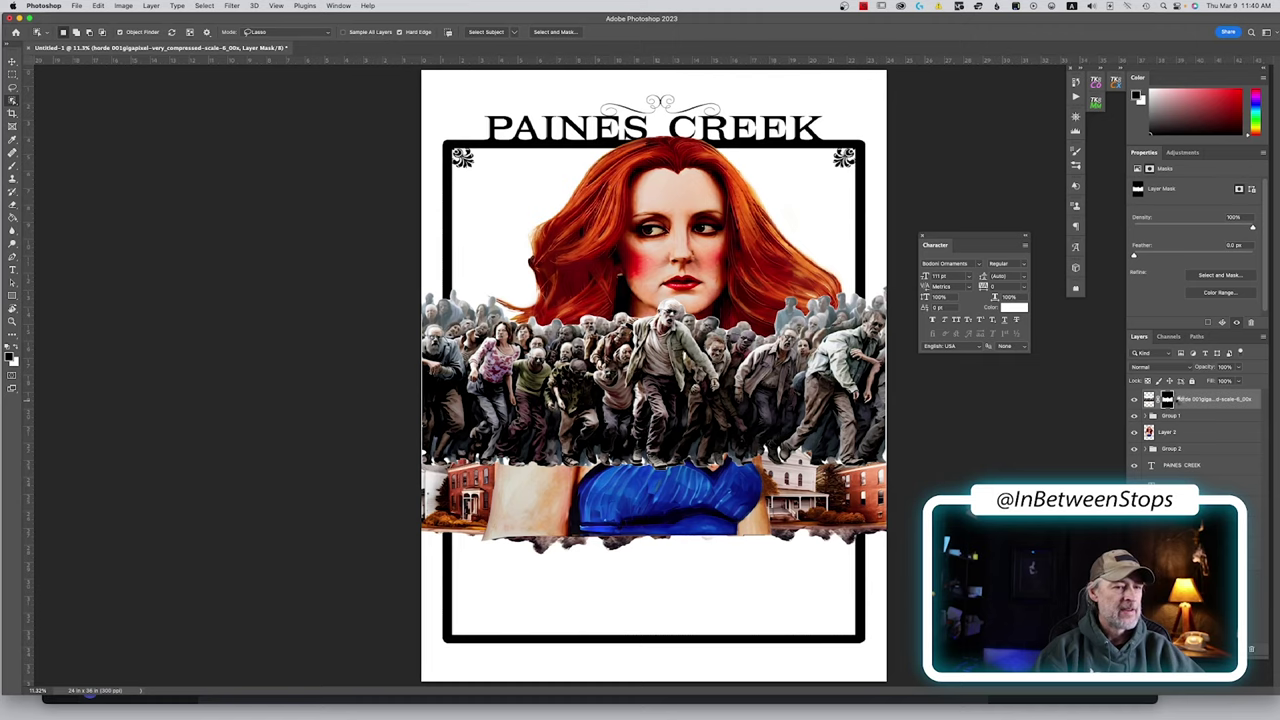
# Refine the horde mask to about 8 px radius and -58% Shift Edge, then delete the original layer
pyautogui.doubleClick(1168, 399)
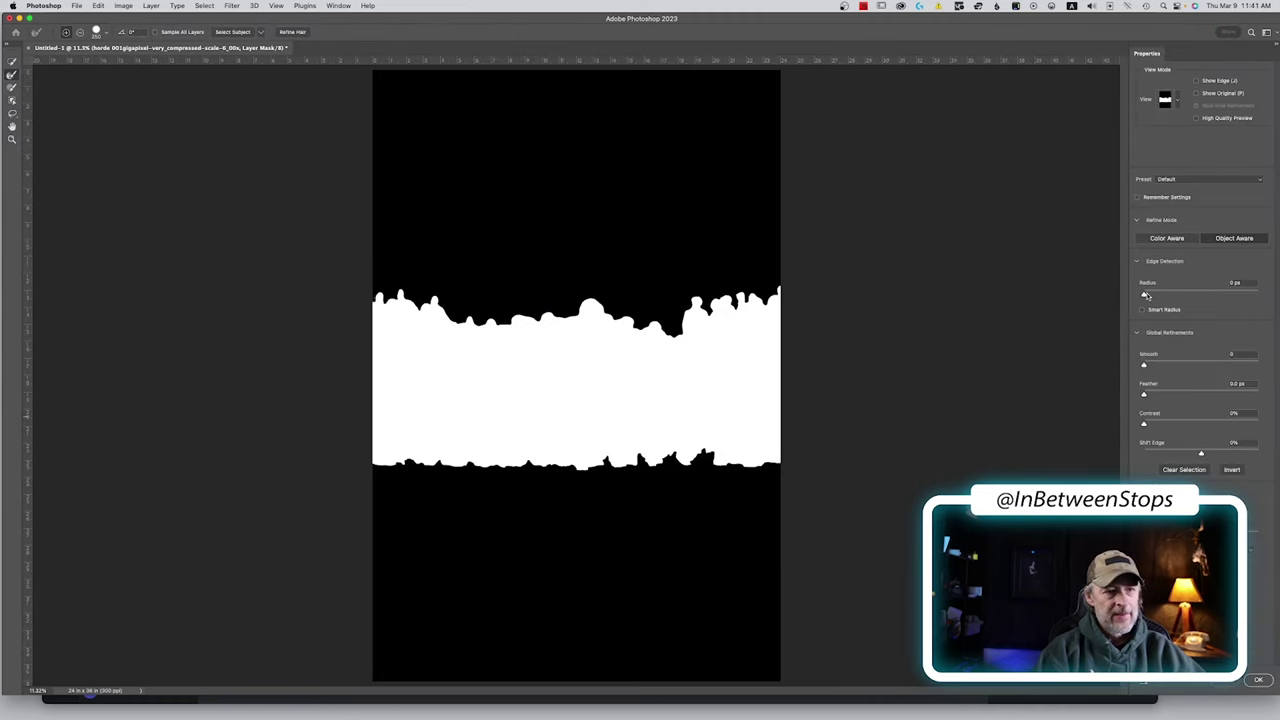
pyautogui.moveTo(1146, 295); pyautogui.dragTo(1189, 297)
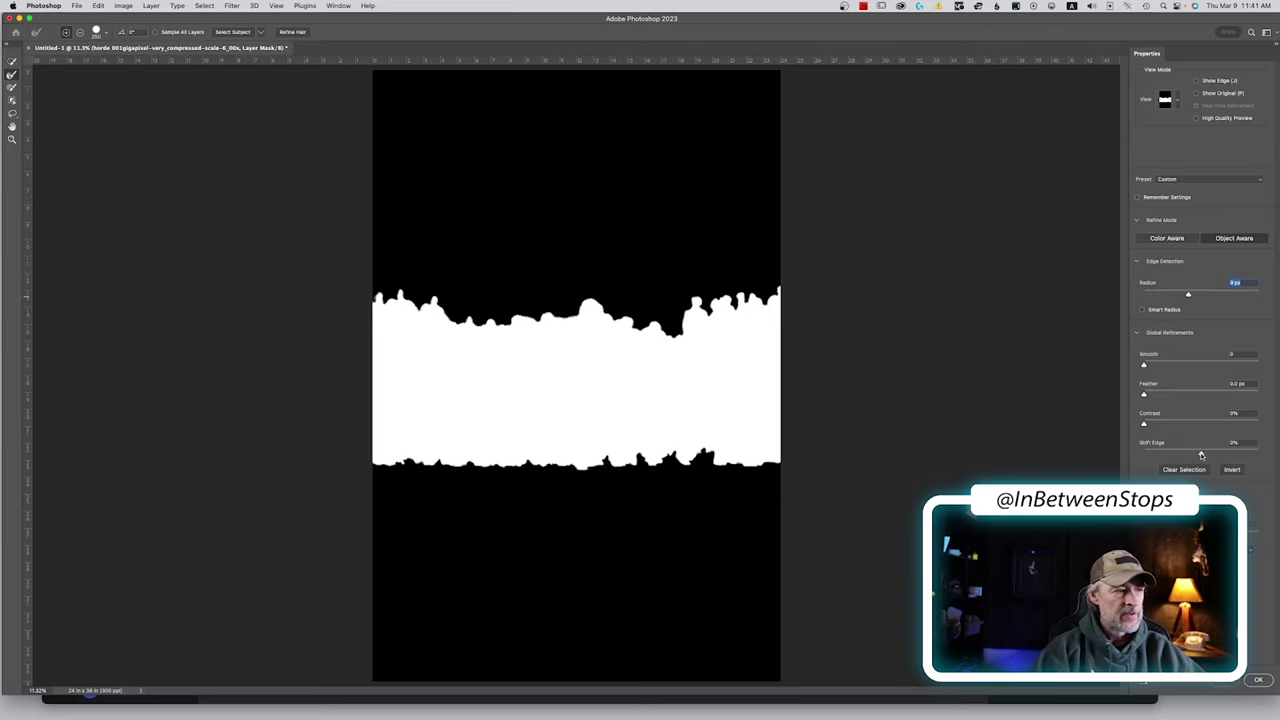
pyautogui.moveTo(1201, 455); pyautogui.dragTo(1167, 455)
pyautogui.click(1258, 680)
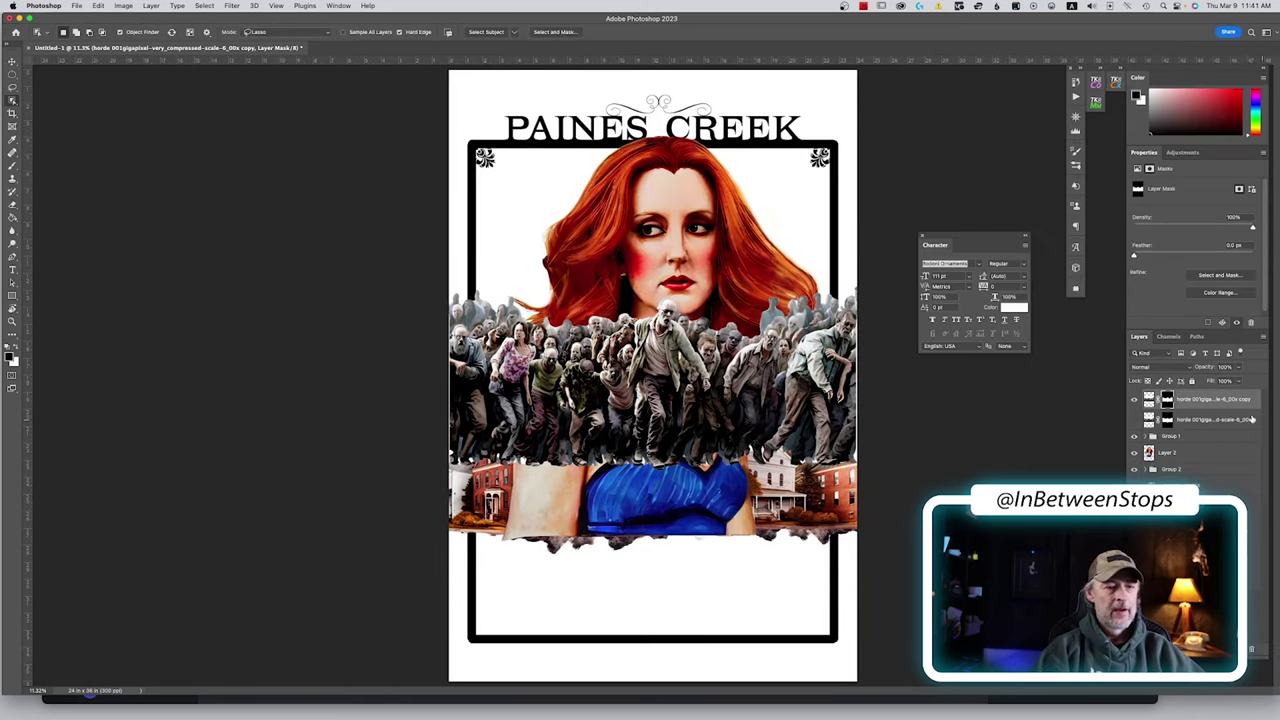
pyautogui.click(1251, 419)
pyautogui.press('Delete')
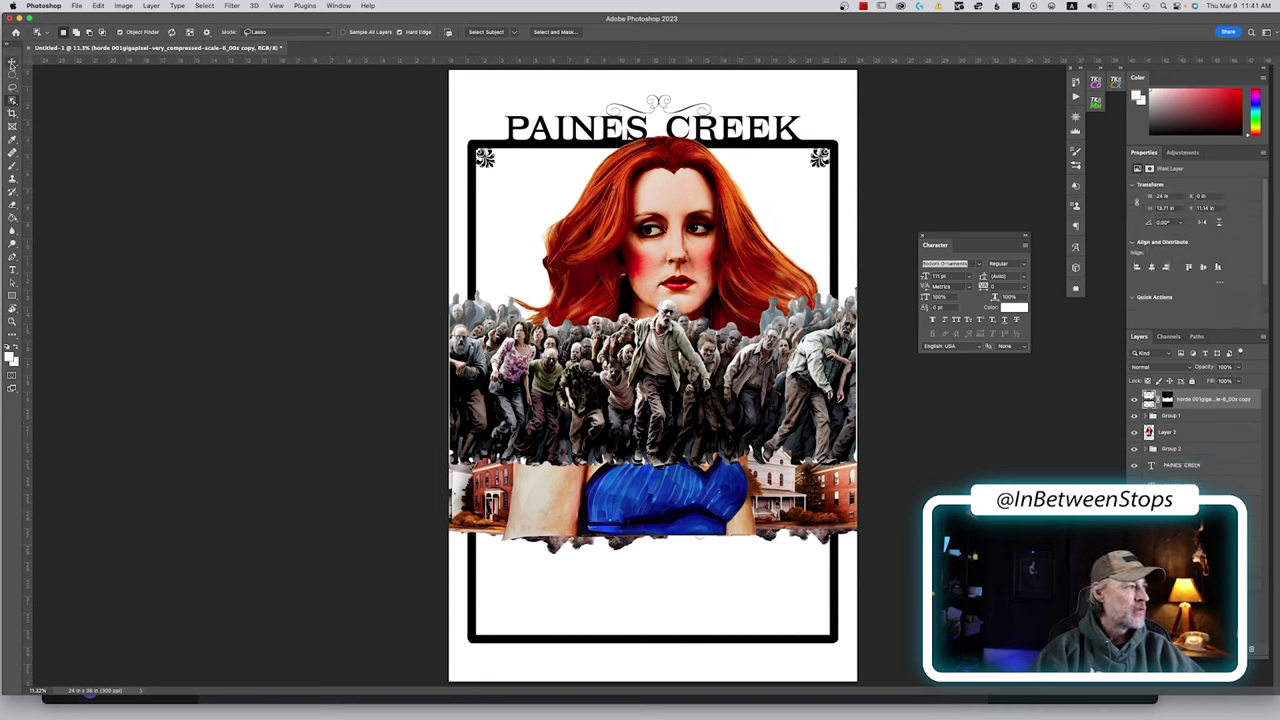
# Scale the masked horde down toward the lower left and nudge it slightly right
pyautogui.press('v')
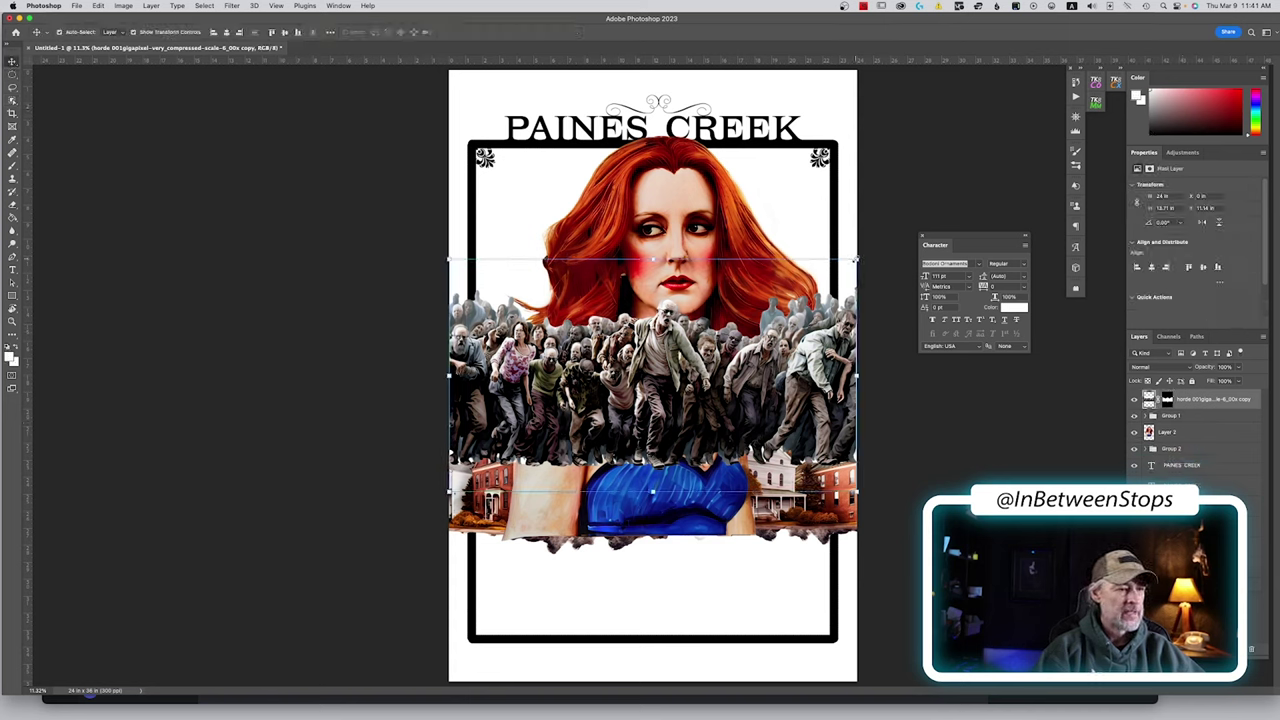
pyautogui.moveTo(856, 259); pyautogui.dragTo(650, 440)
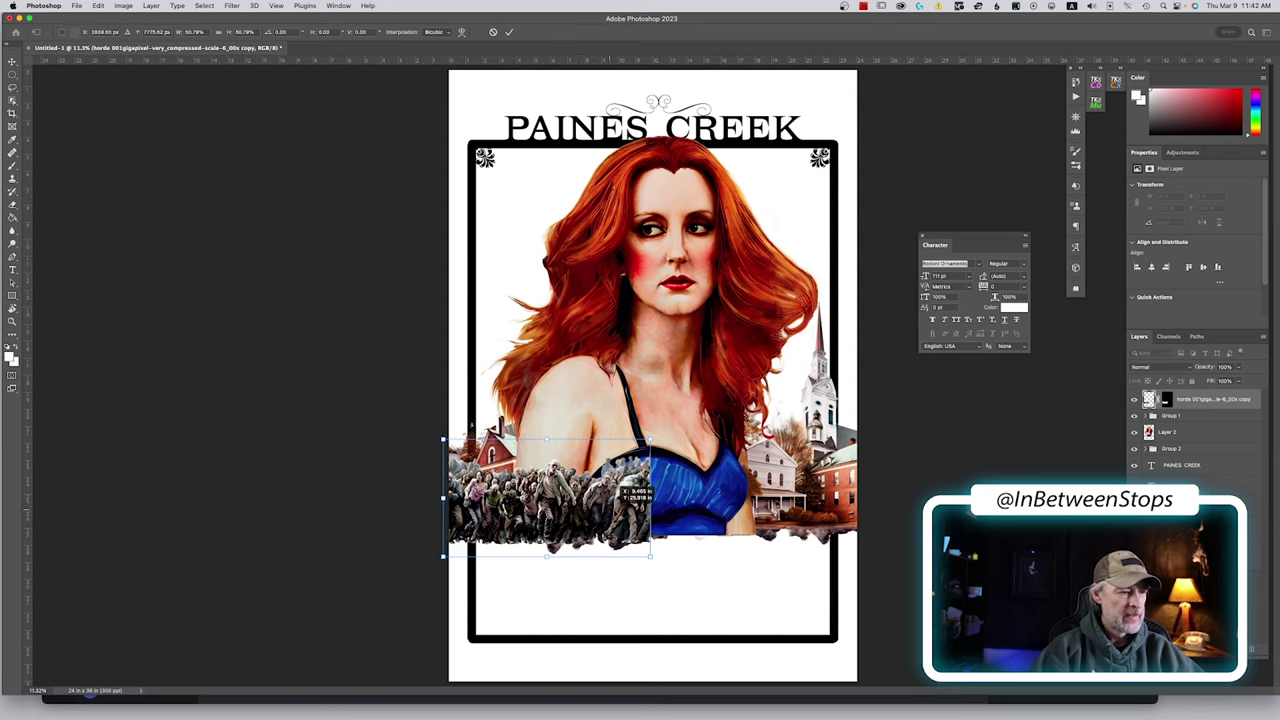
pyautogui.moveTo(618, 489); pyautogui.dragTo(632, 488)
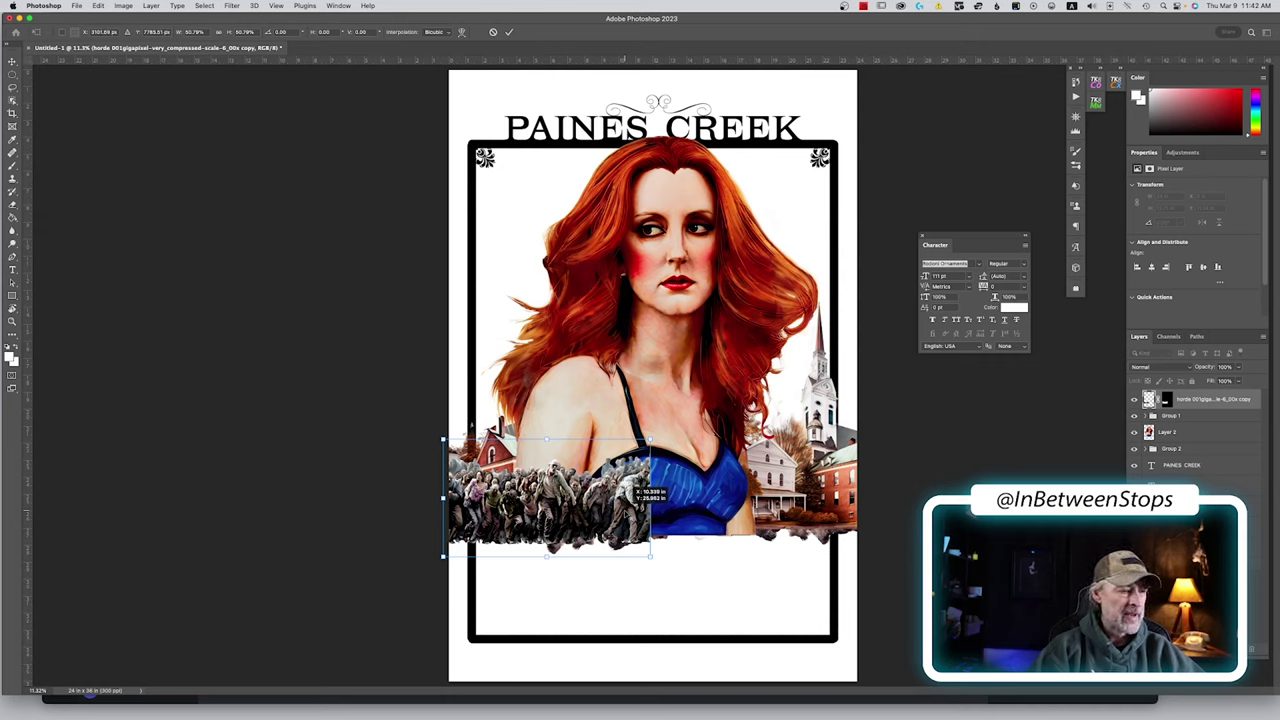
pyautogui.moveTo(634, 488); pyautogui.dragTo(635, 488)
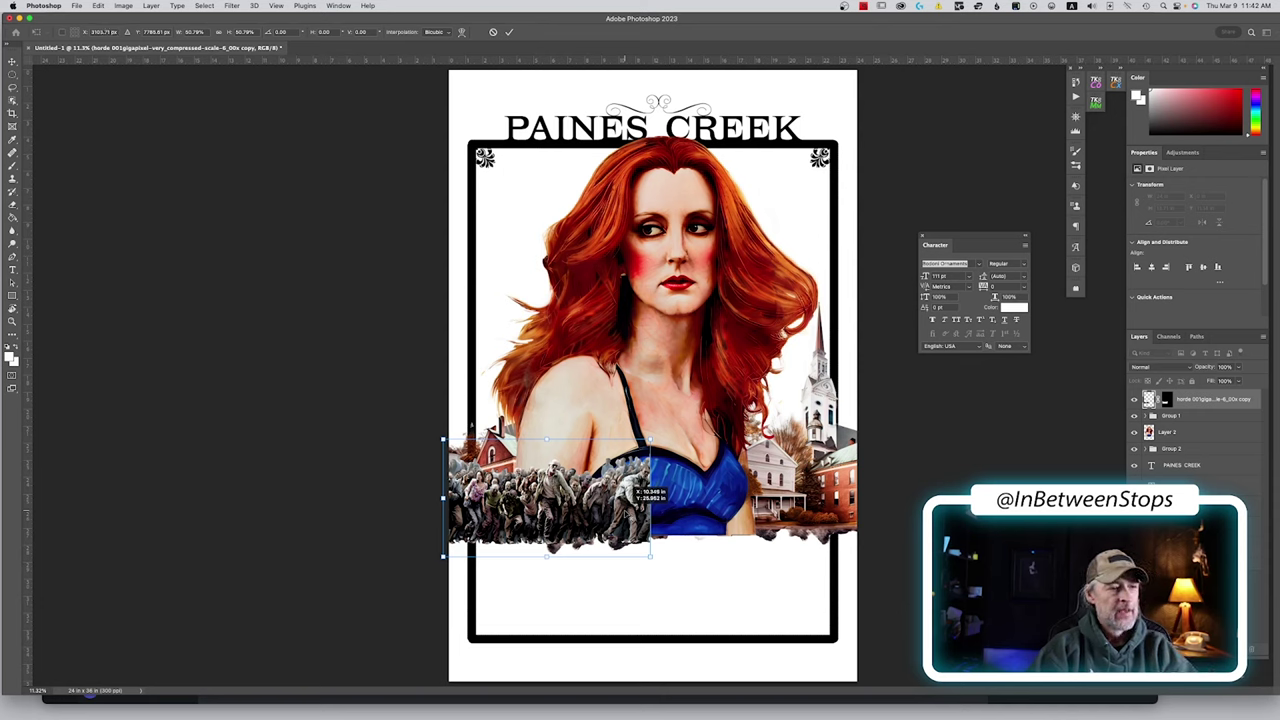
pyautogui.moveTo(634, 488); pyautogui.dragTo(635, 488)
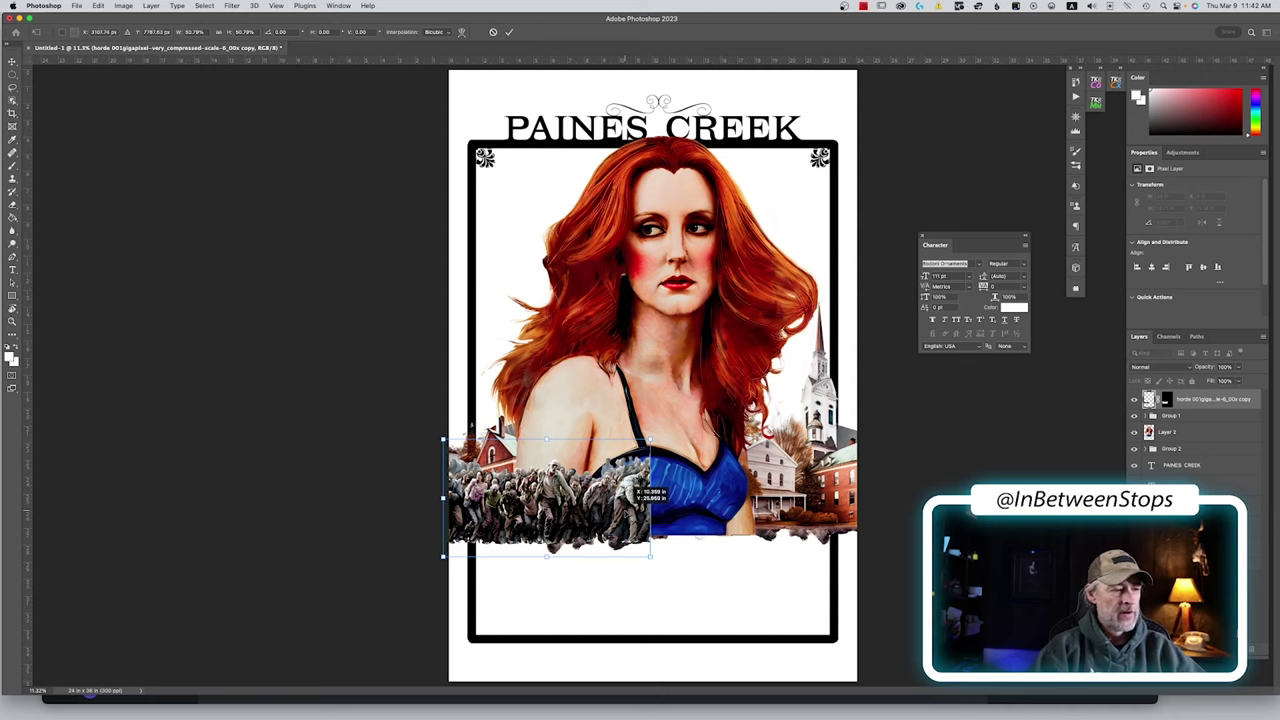
pyautogui.press('Right')
pyautogui.press('Right')
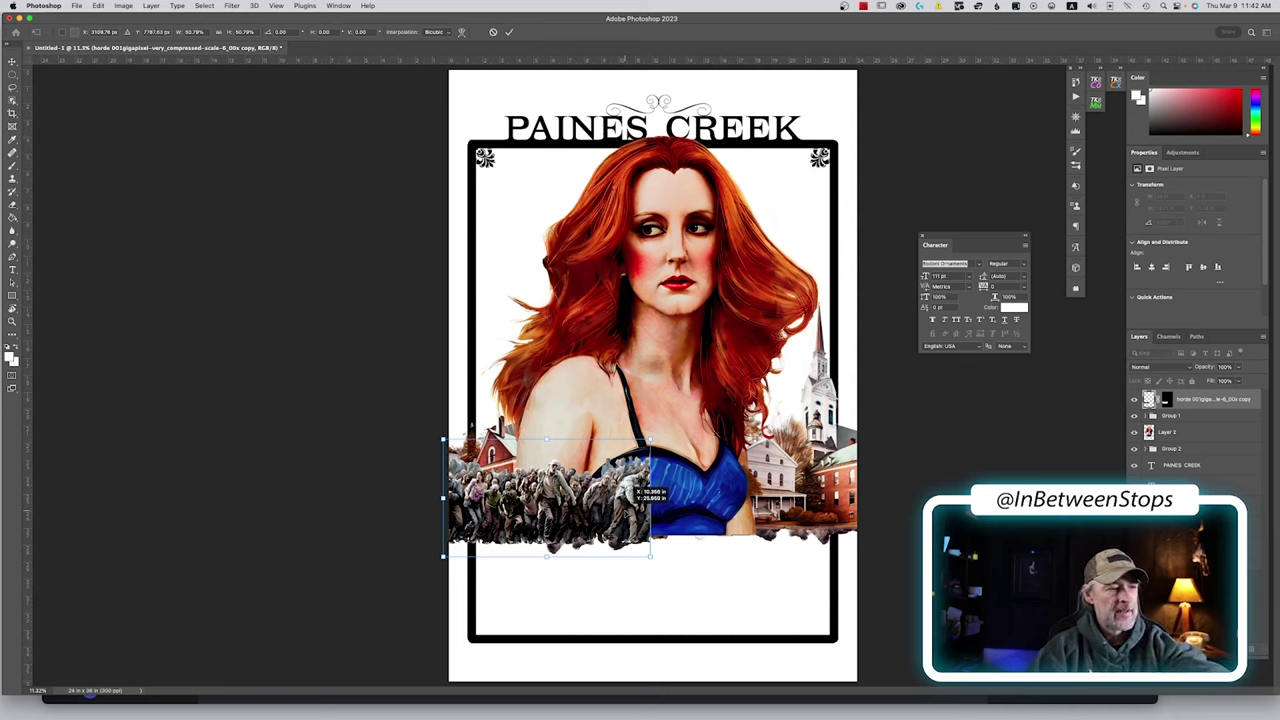
pyautogui.press('Right')
pyautogui.press('Right')
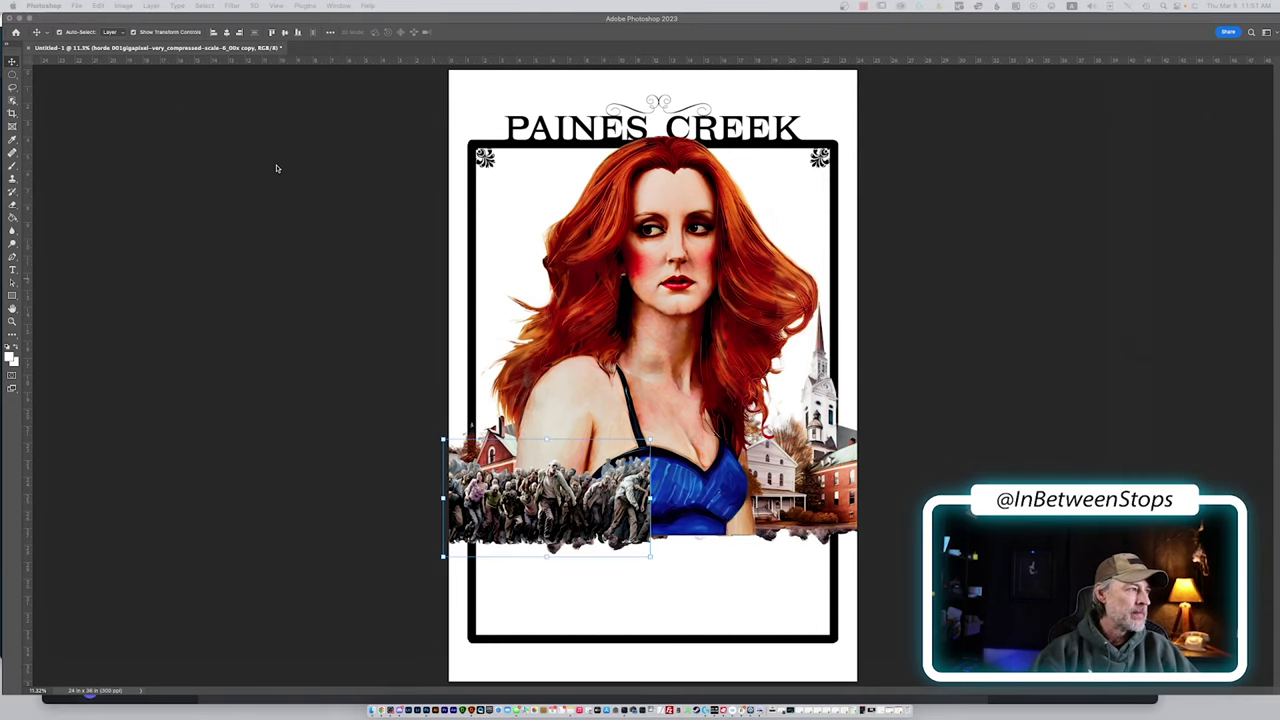
pyautogui.press('Tab')
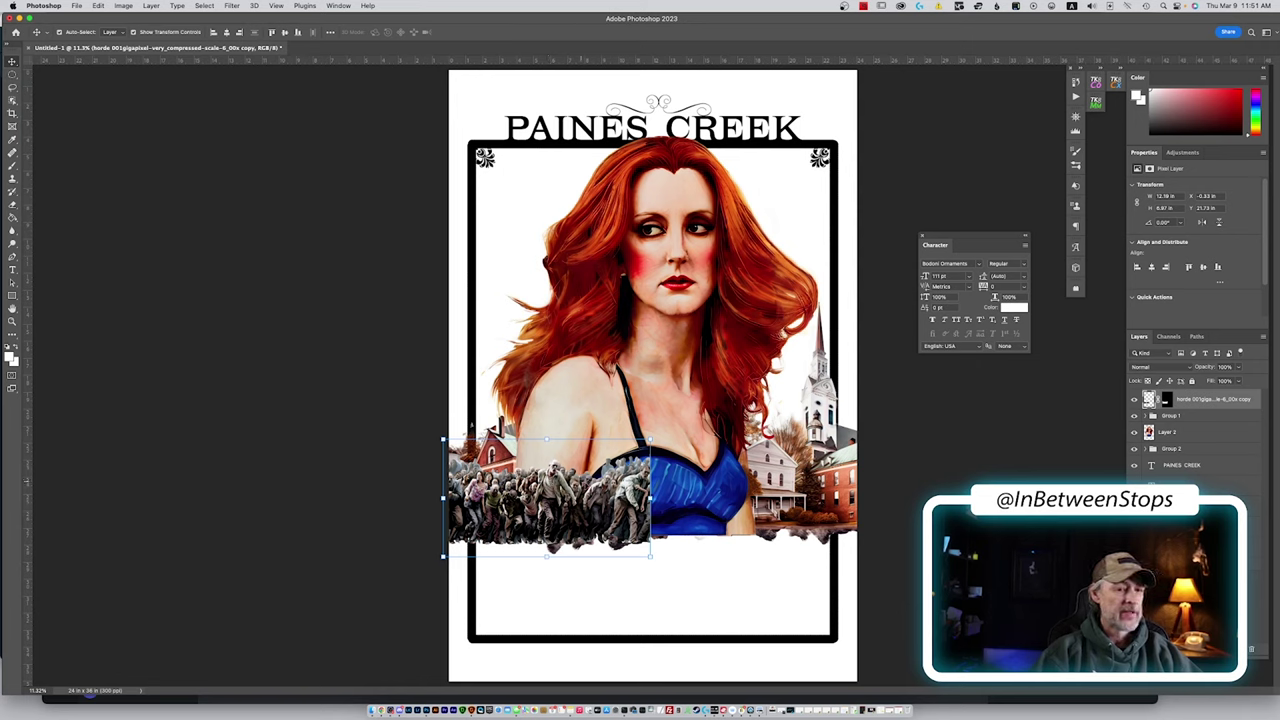
# Place the second horde panorama (1).png as an embedded layer on the poster
pyautogui.click(76, 6)
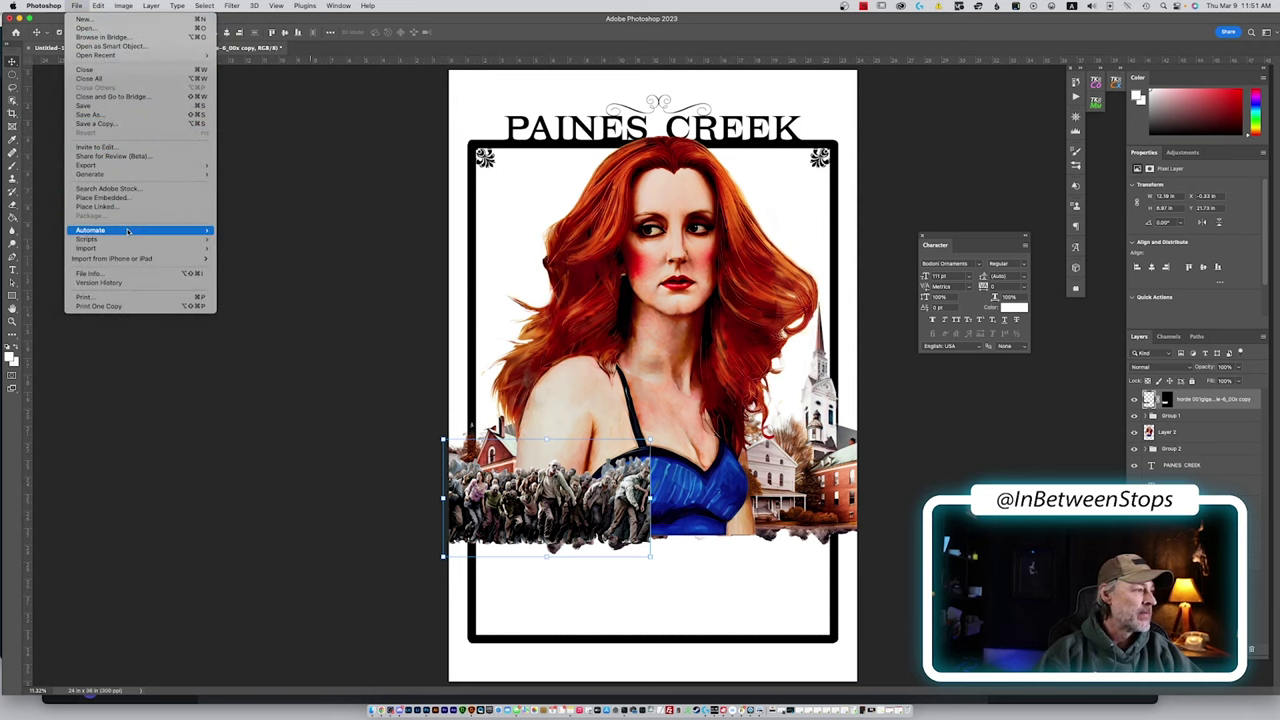
pyautogui.moveTo(127, 231)
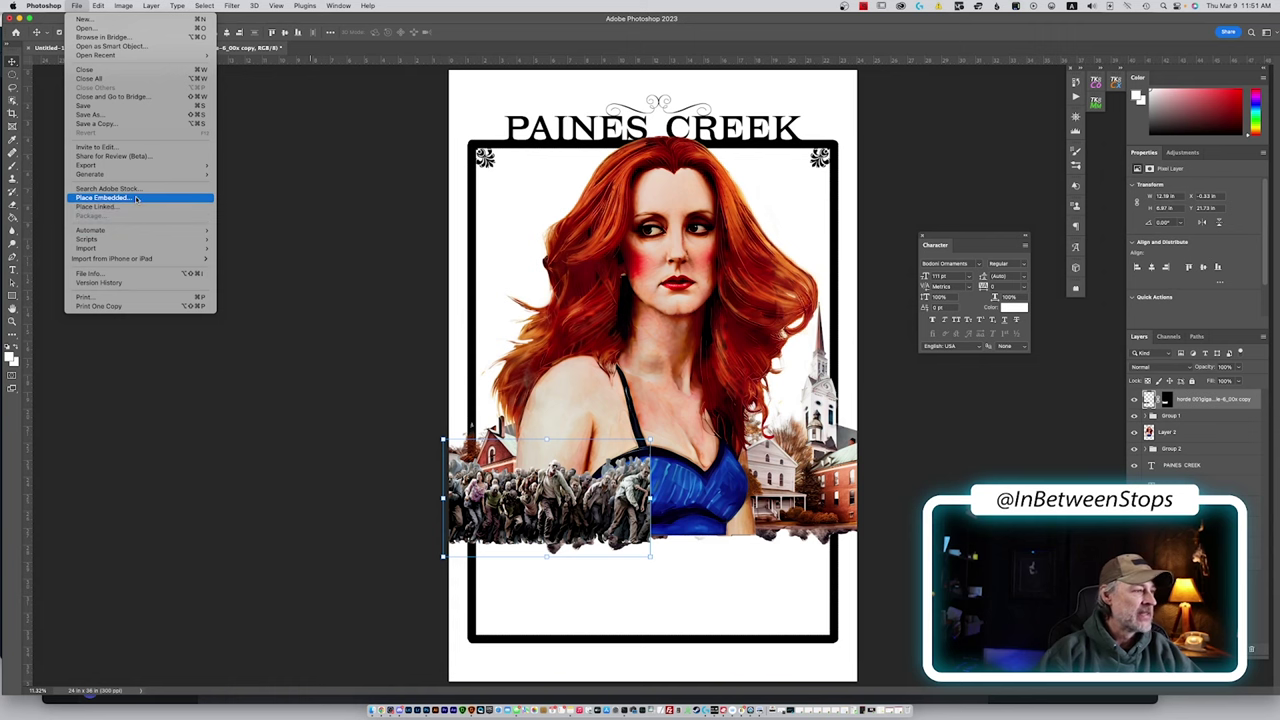
pyautogui.click(136, 199)
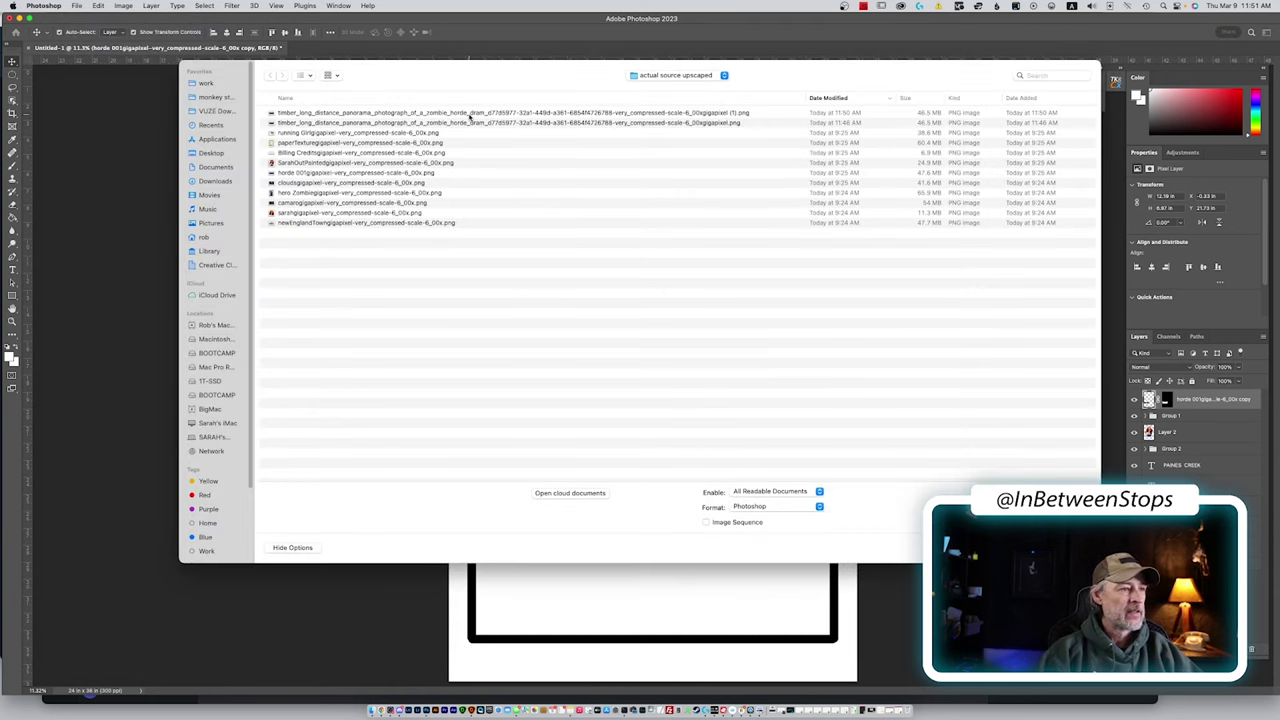
pyautogui.click(469, 113)
pyautogui.press('Return')
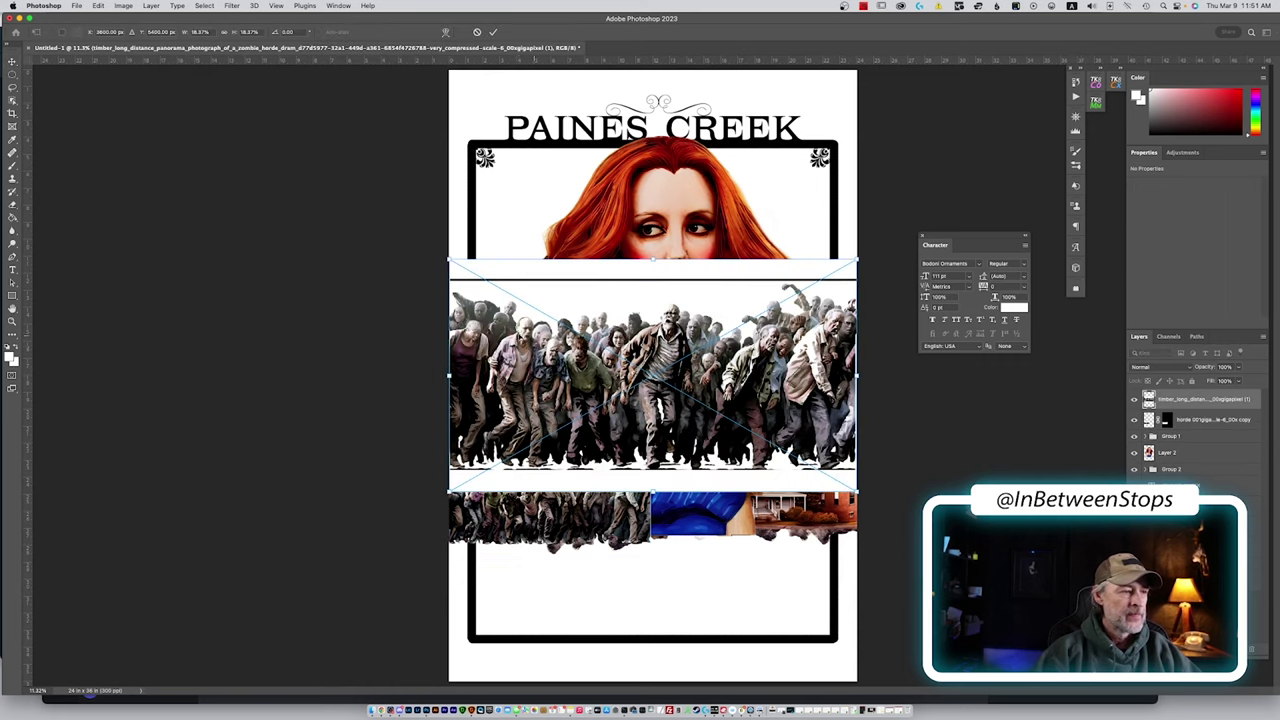
pyautogui.press('Return')
# Mask the new horde via Object Selection, refined to about 8 px radius and -52% Shift Edge
pyautogui.click(12, 100)
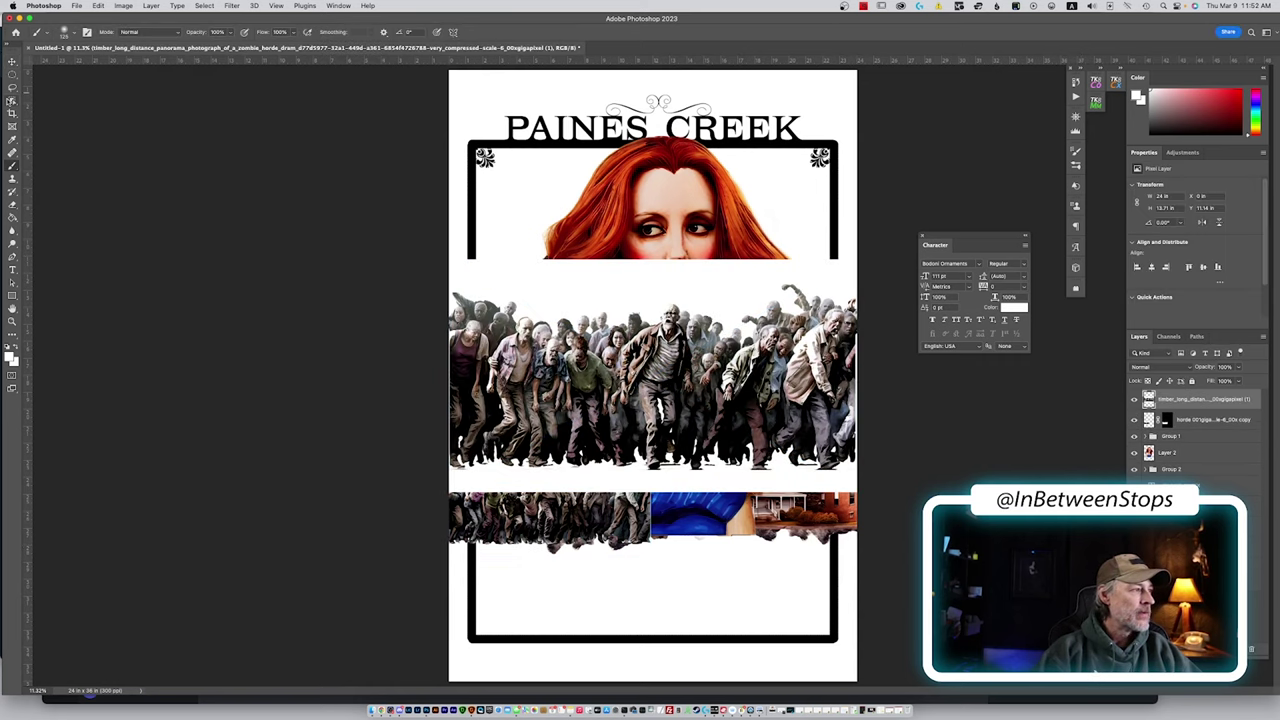
pyautogui.moveTo(450, 286)
pyautogui.mouseDown()
pyautogui.moveTo(620, 300)
pyautogui.moveTo(830, 276)
pyautogui.moveTo(860, 310)
pyautogui.moveTo(858, 475)
pyautogui.moveTo(470, 488)
pyautogui.mouseUp()
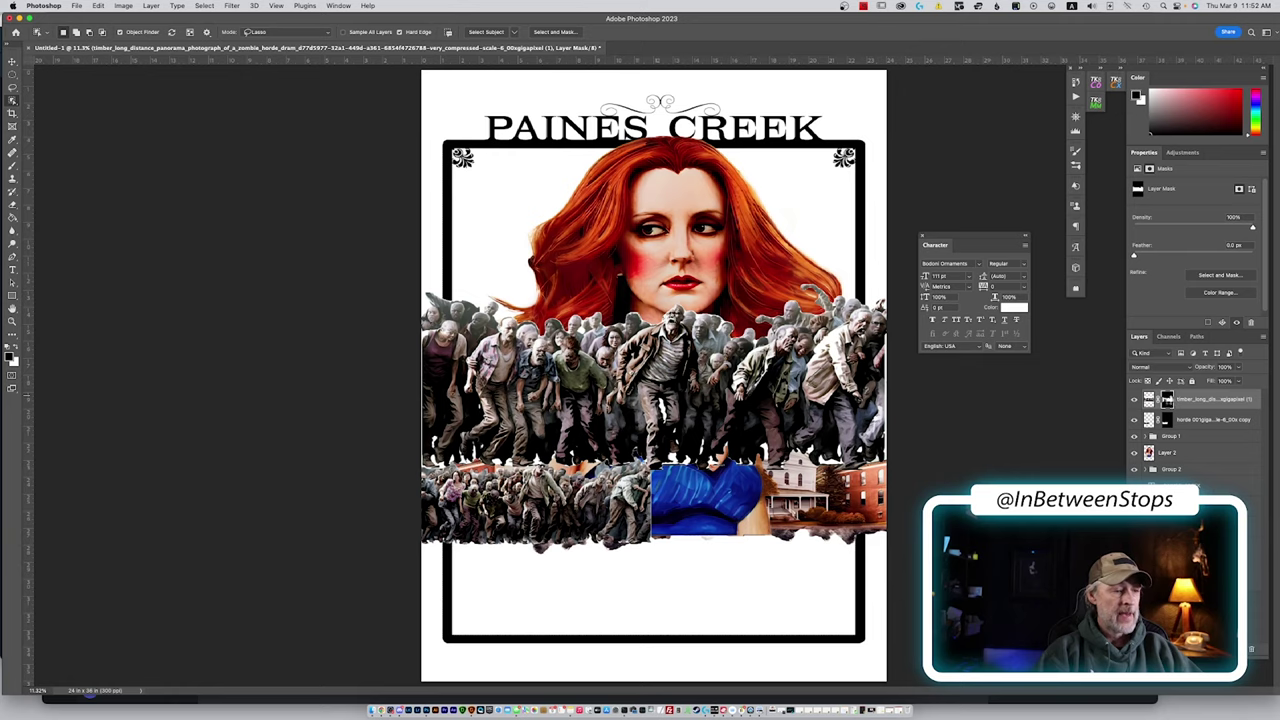
pyautogui.doubleClick(1166, 399)
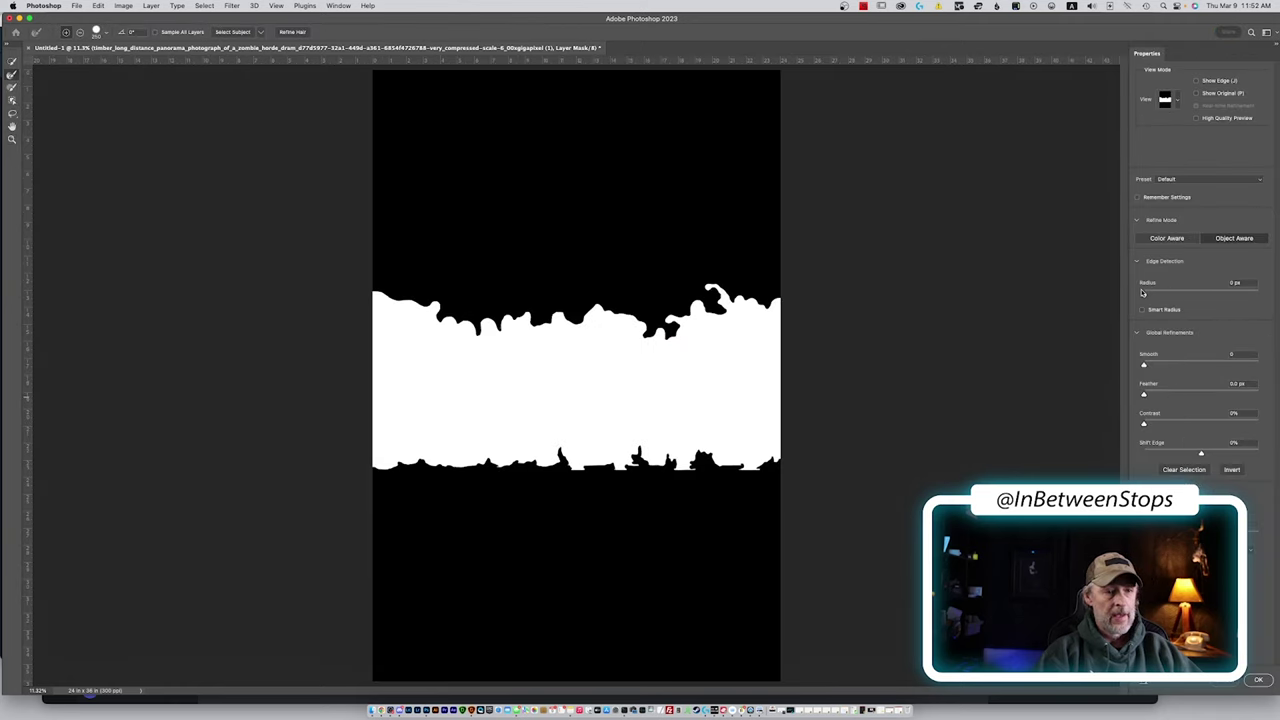
pyautogui.moveTo(1143, 294); pyautogui.dragTo(1187, 297)
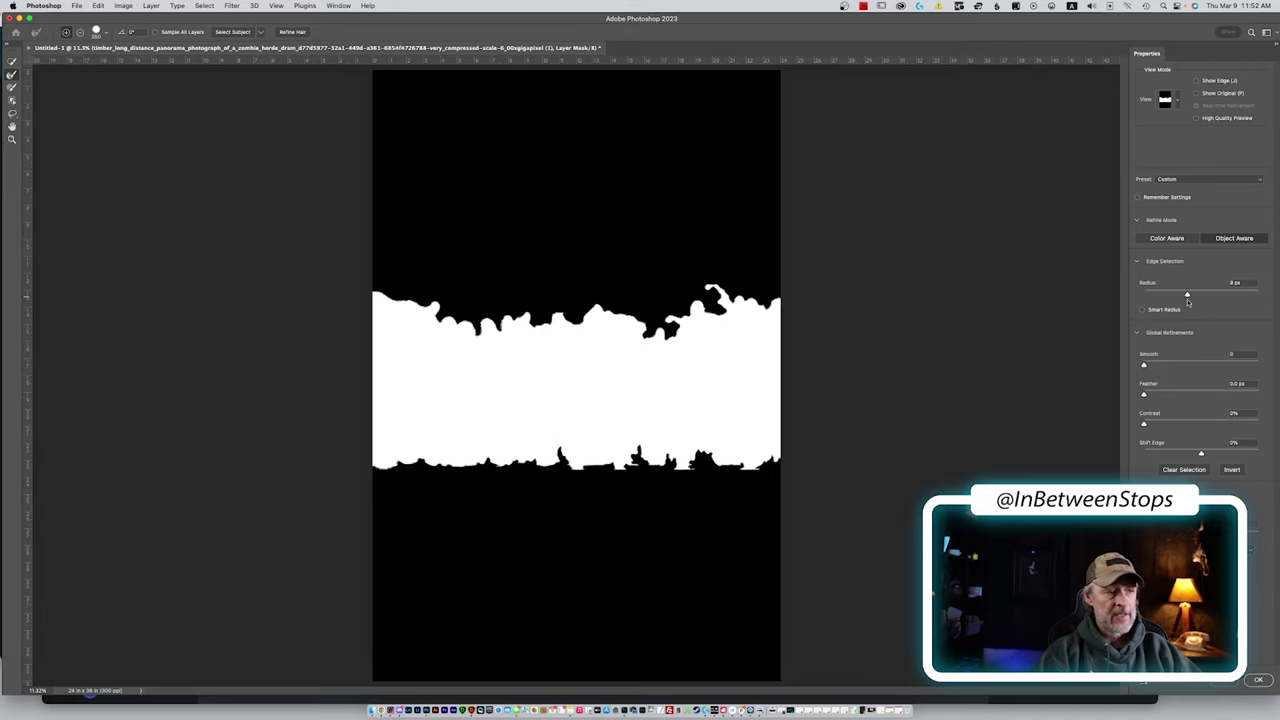
pyautogui.moveTo(1201, 455); pyautogui.dragTo(1171, 453)
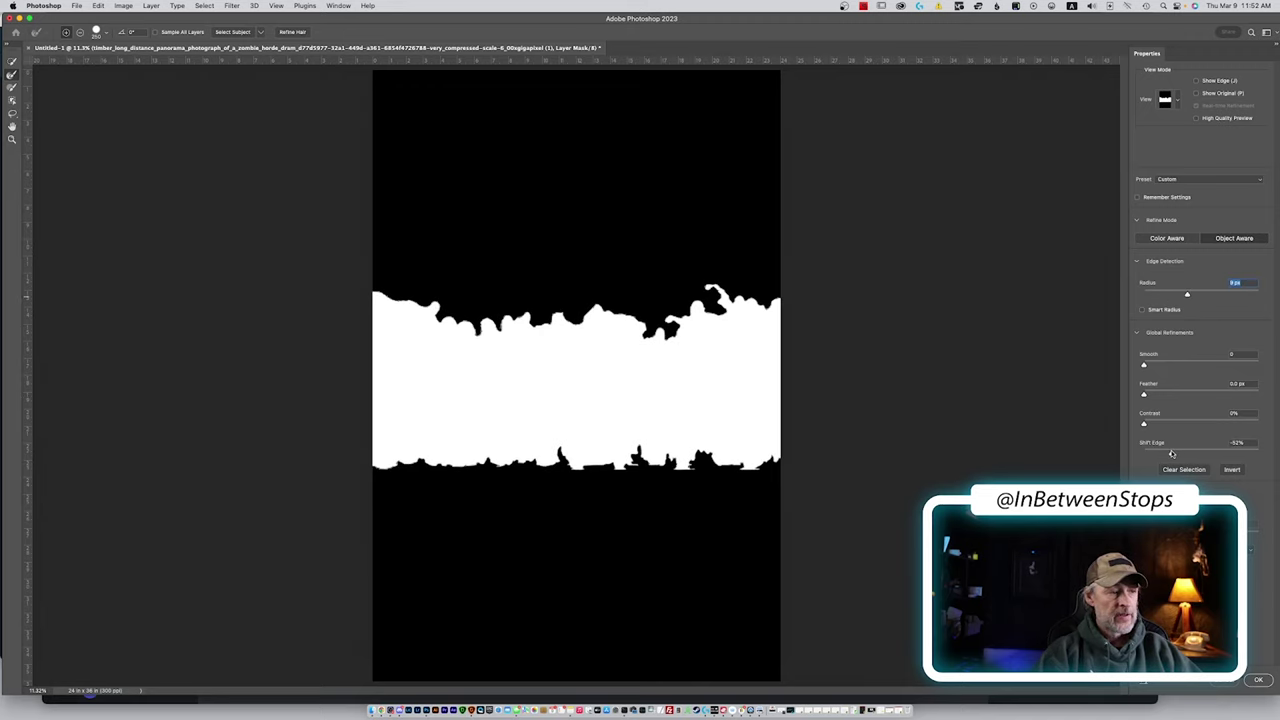
pyautogui.click(1257, 681)
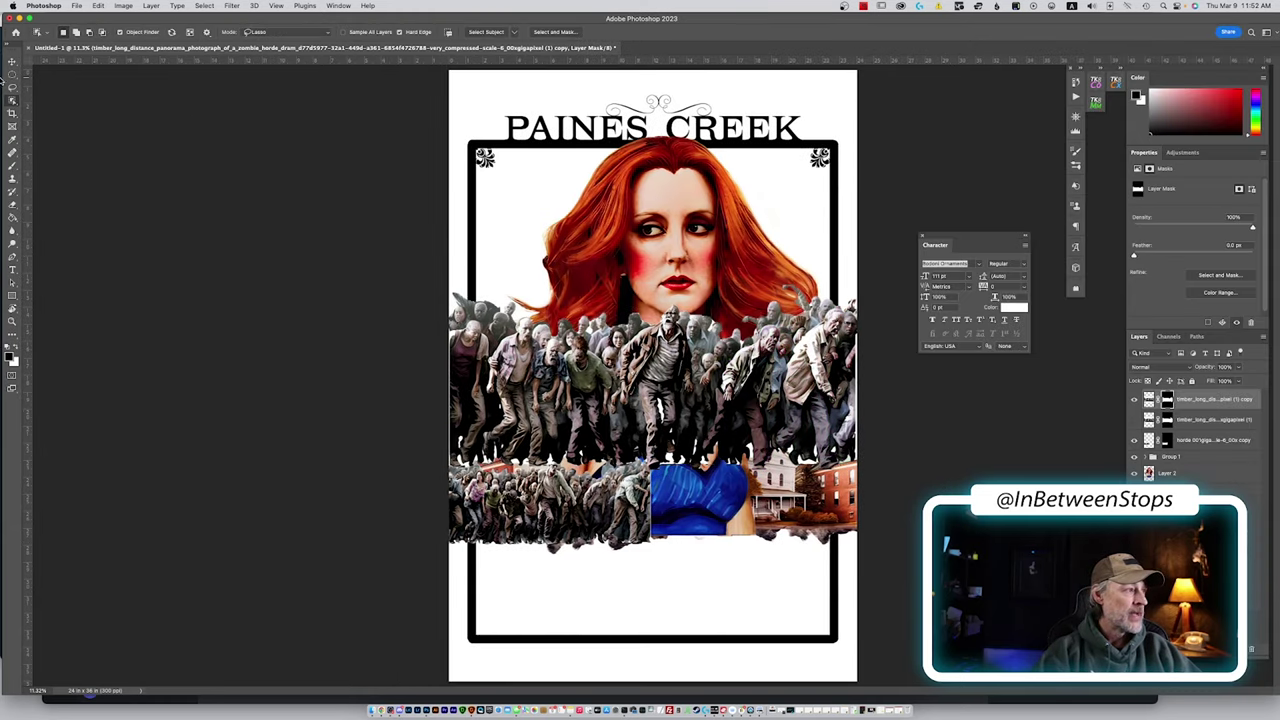
pyautogui.click(12, 62)
# Scale the second horde copy to about 54% and move it left and down beside the first strip
pyautogui.moveTo(560, 360); pyautogui.dragTo(612, 400)
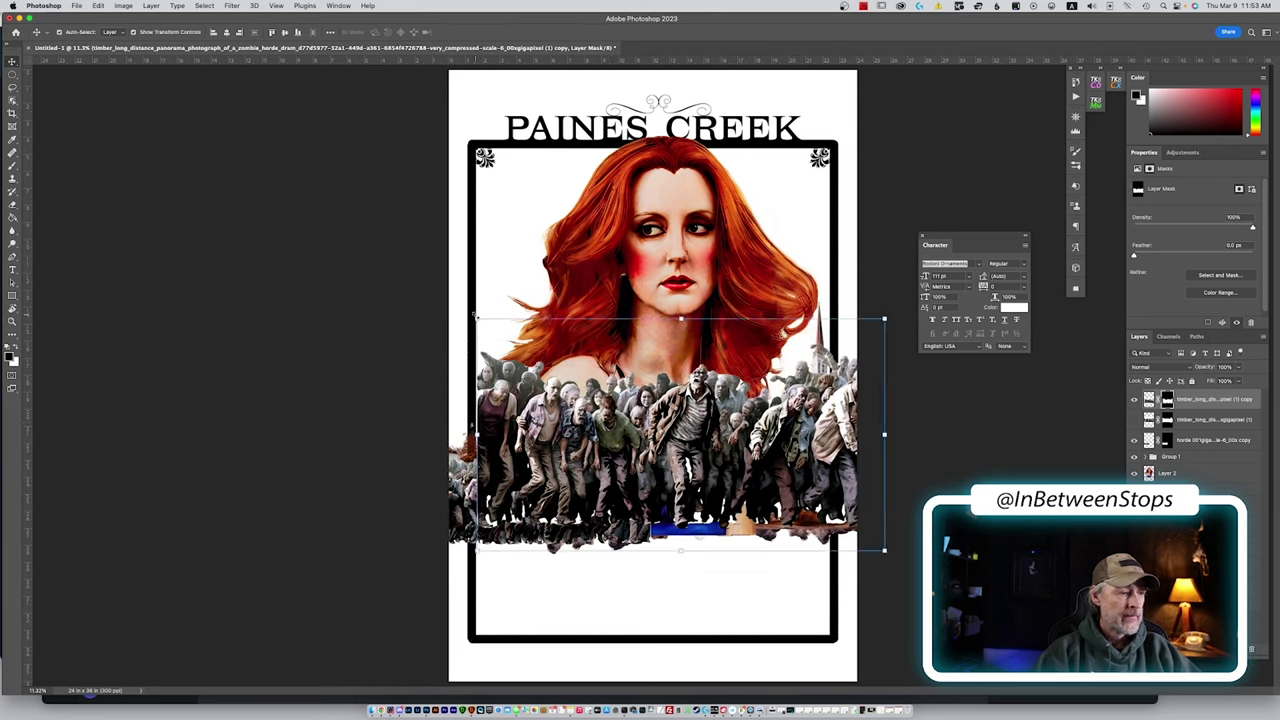
pyautogui.moveTo(474, 318); pyautogui.dragTo(655, 421)
pyautogui.moveTo(700, 466); pyautogui.dragTo(697, 472)
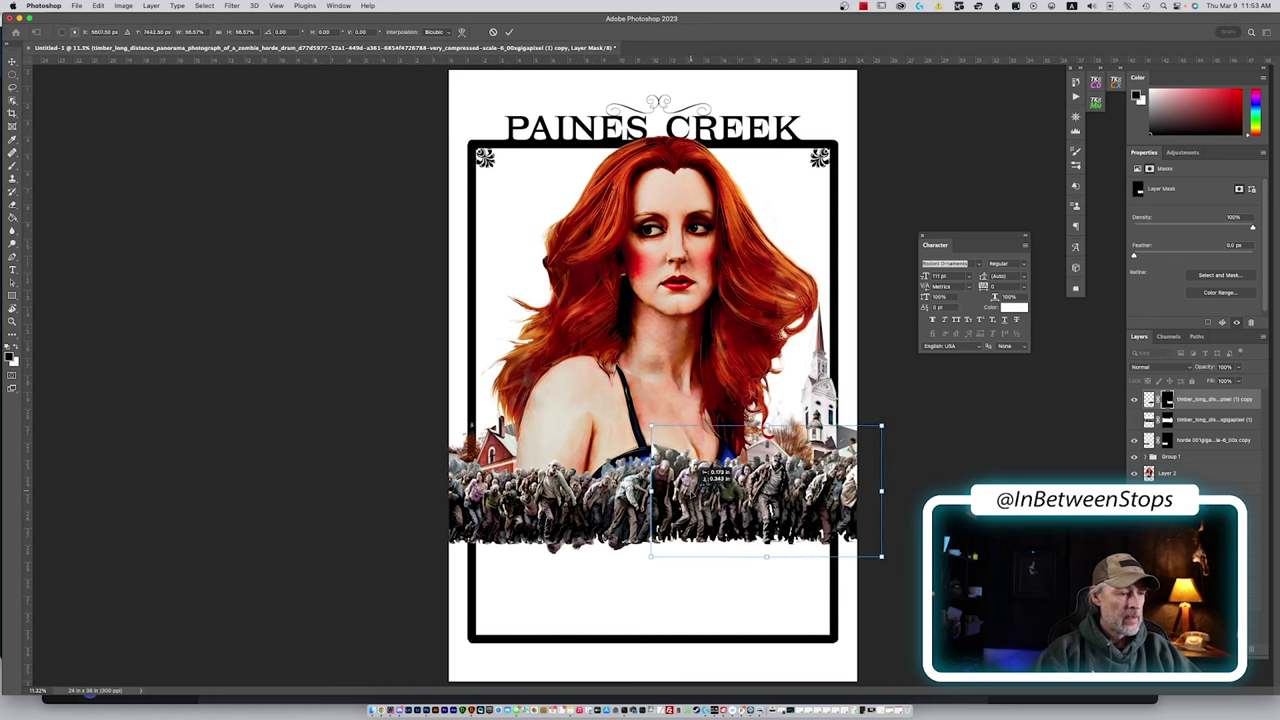
pyautogui.moveTo(652, 427); pyautogui.dragTo(661, 432)
pyautogui.moveTo(718, 463); pyautogui.dragTo(708, 464)
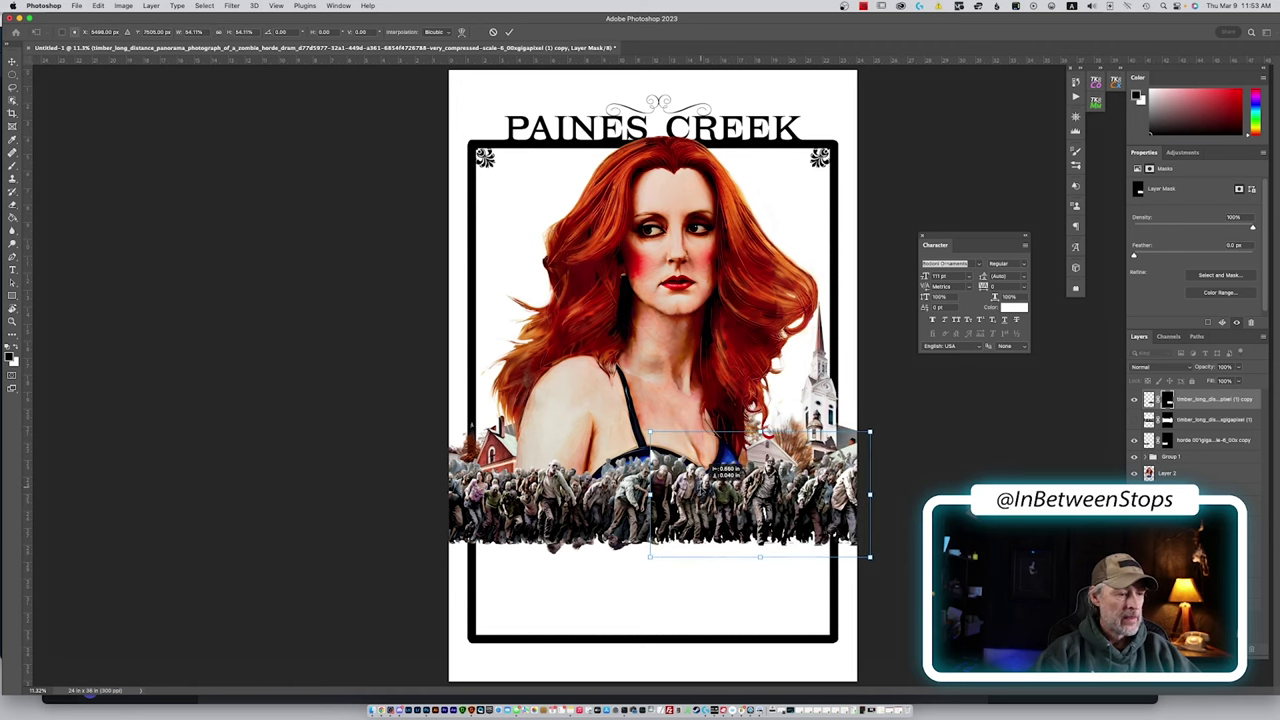
pyautogui.moveTo(710, 465); pyautogui.dragTo(693, 470)
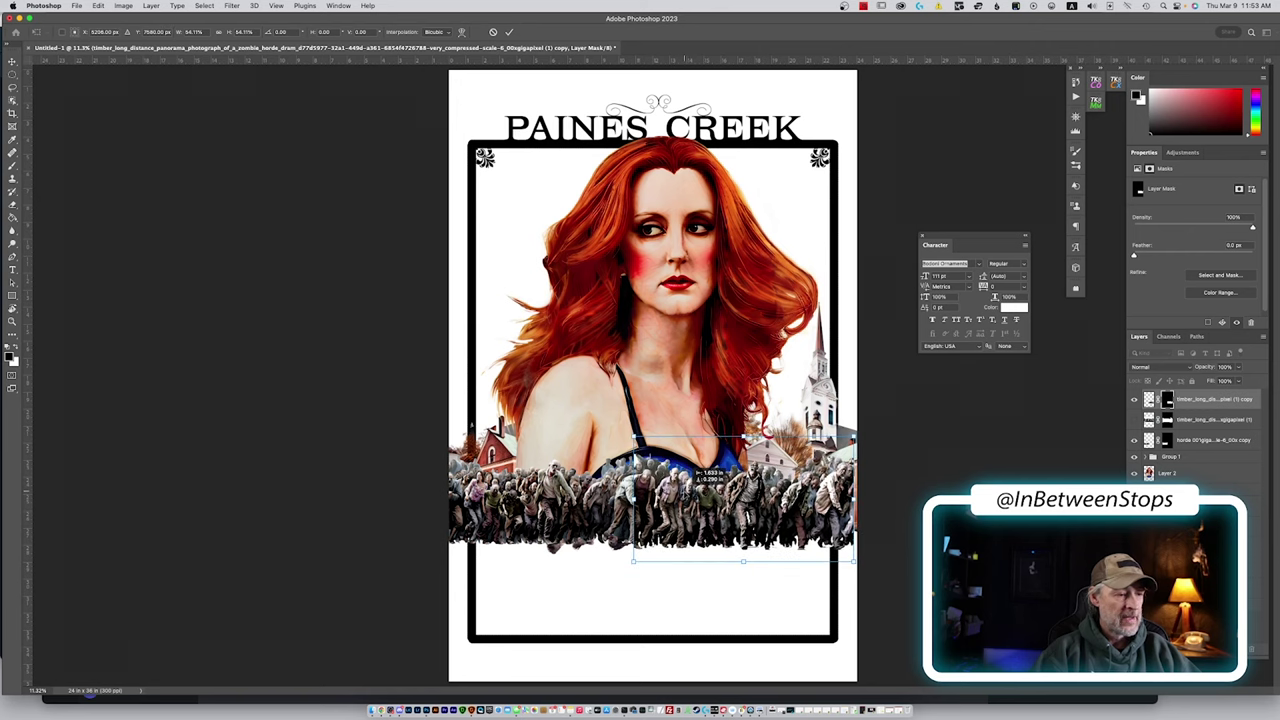
pyautogui.moveTo(693, 470); pyautogui.dragTo(692, 471)
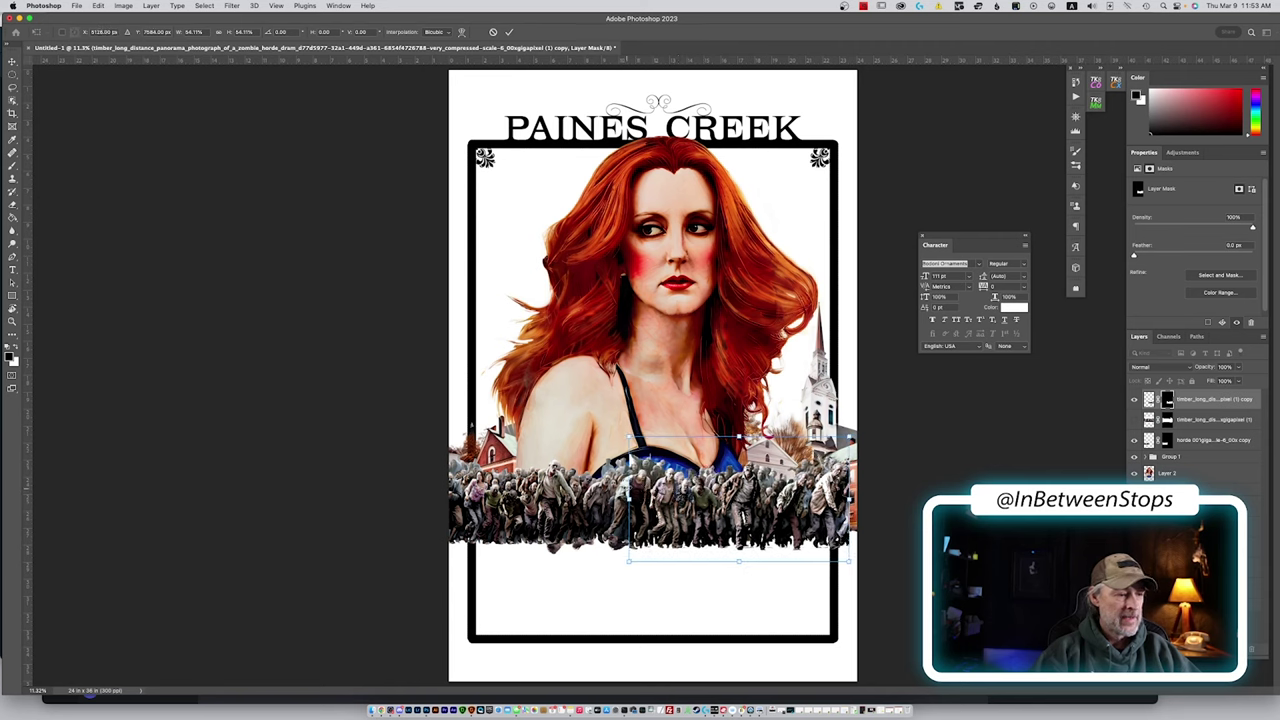
pyautogui.press('Return')
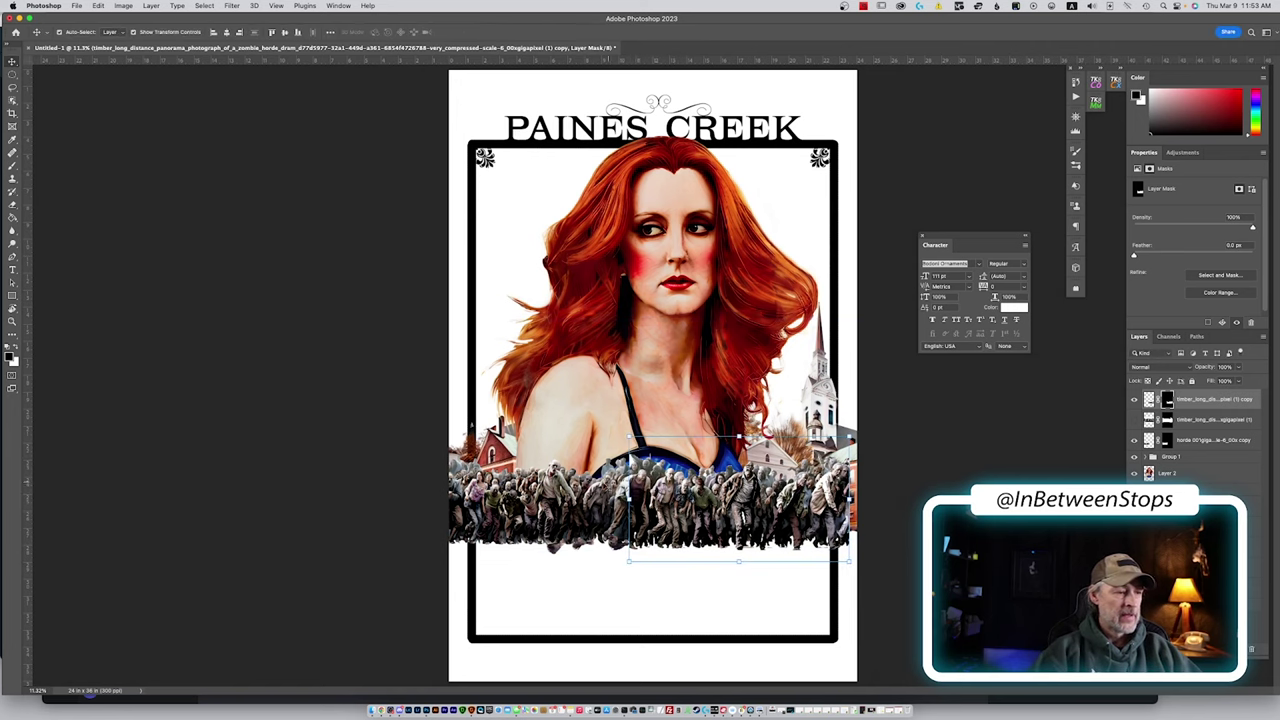
pyautogui.click(1200, 421)
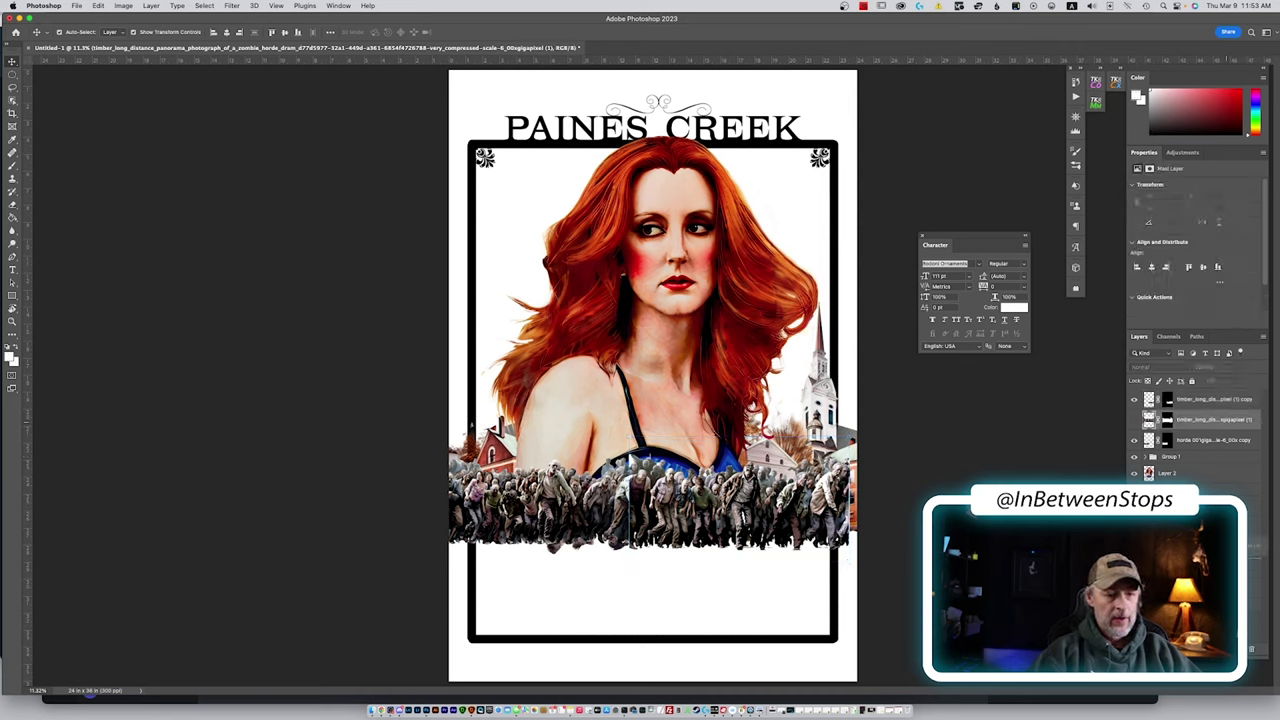
# Delete the redundant crowd layer and group the two remaining crowd layers into Group 3
pyautogui.click(1252, 648)
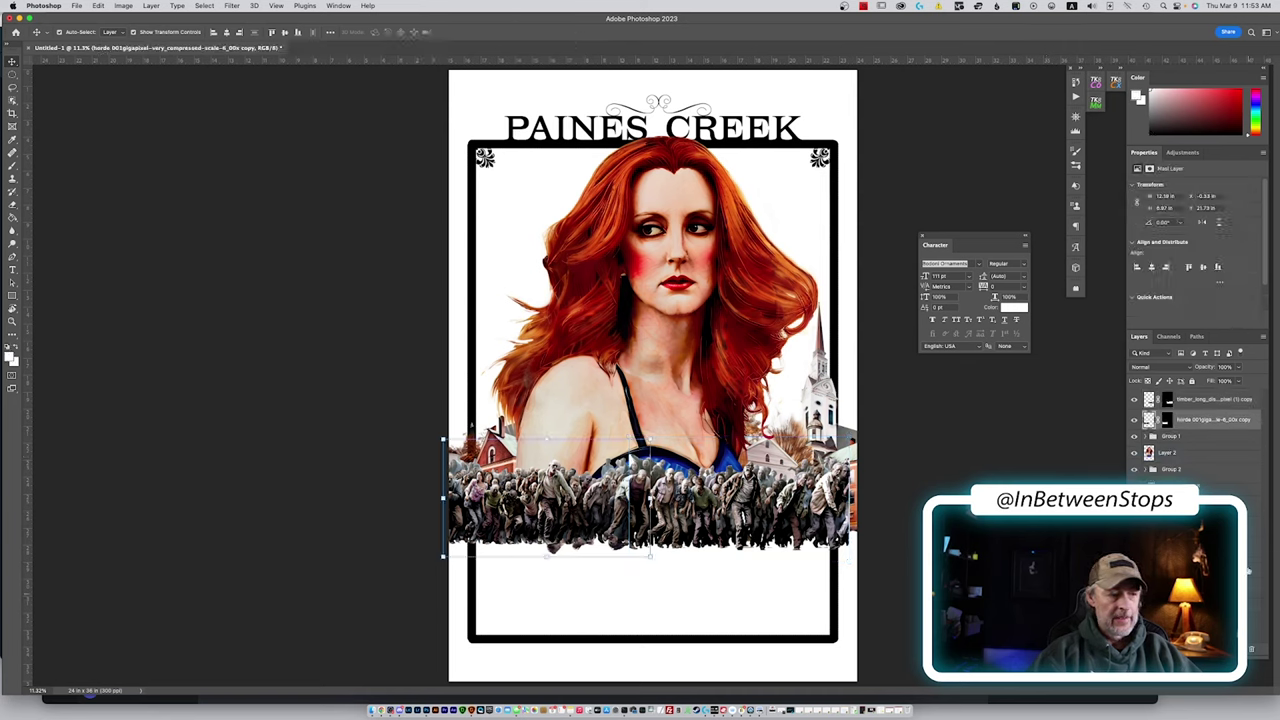
pyautogui.keyDown('shift'); pyautogui.click(1216, 402); pyautogui.keyUp('shift')
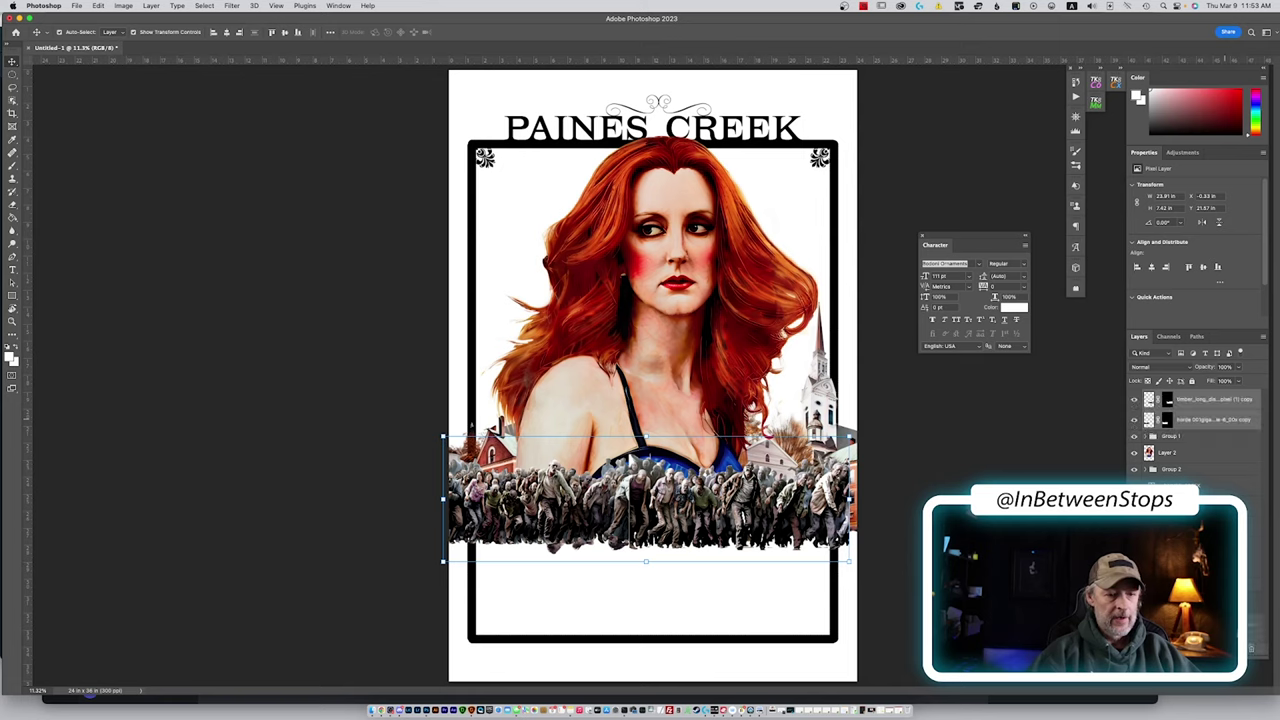
pyautogui.press('super+g')
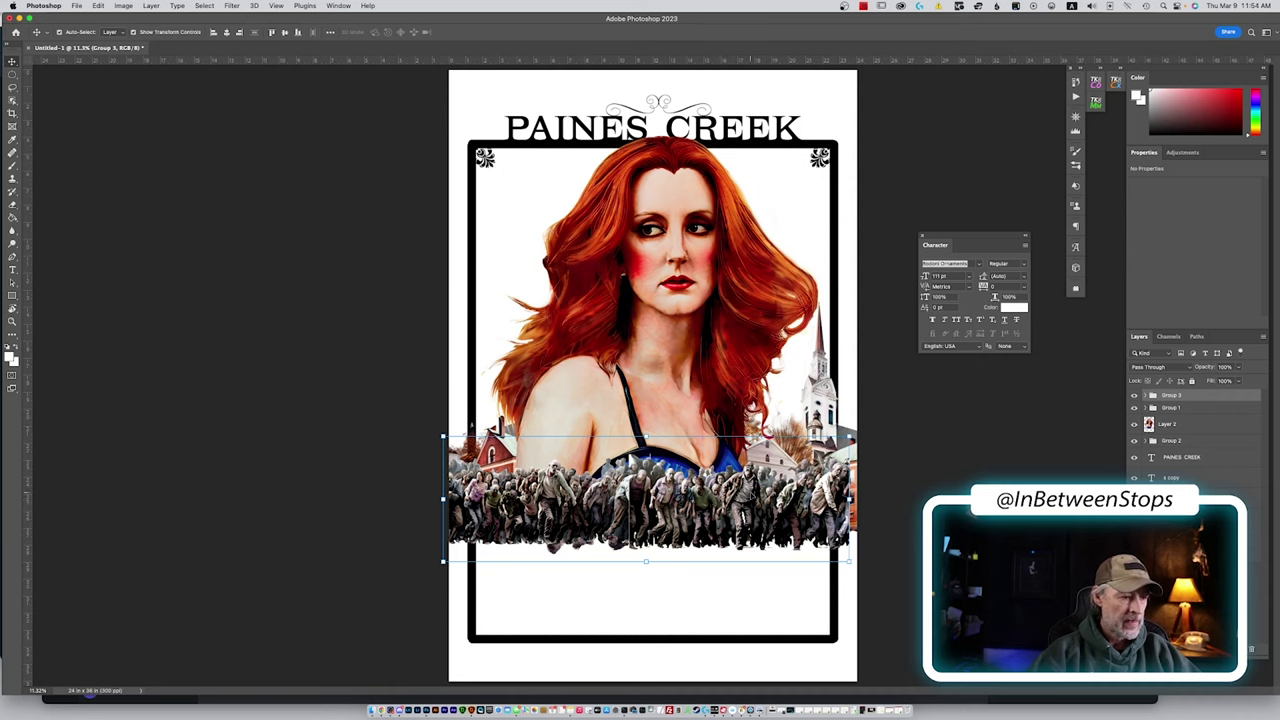
pyautogui.click(1145, 396)
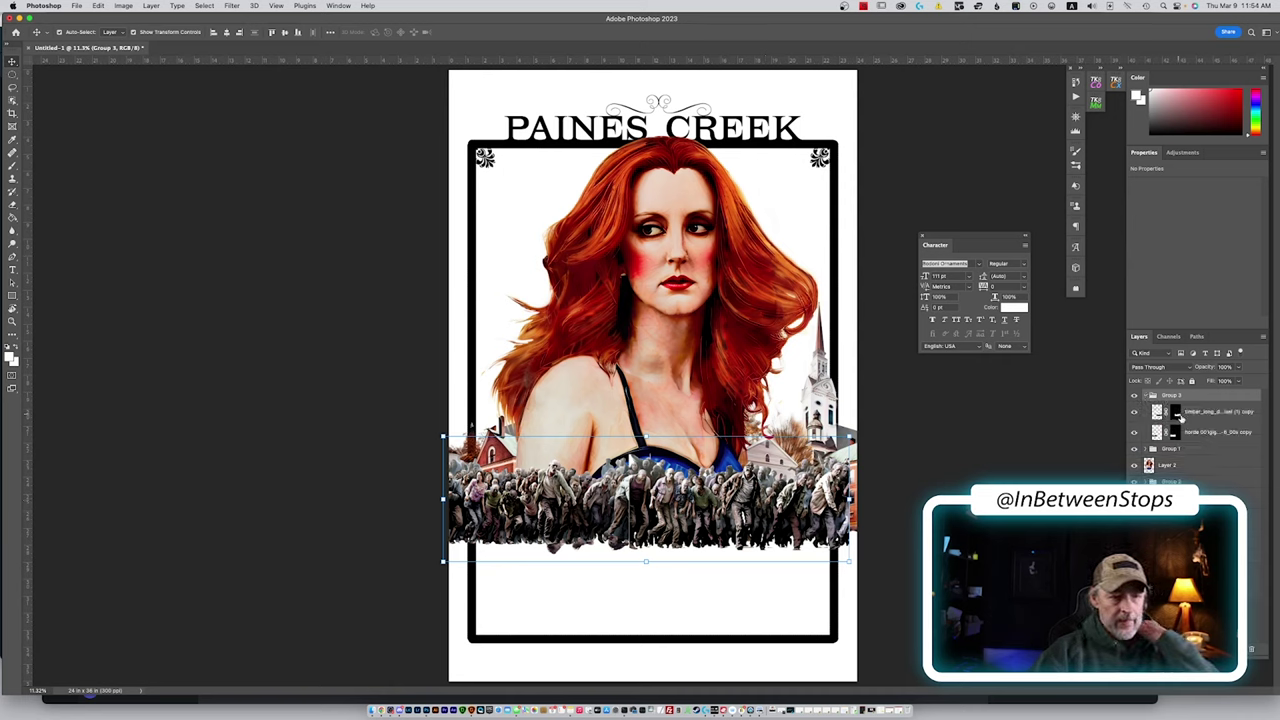
pyautogui.click(1134, 412)
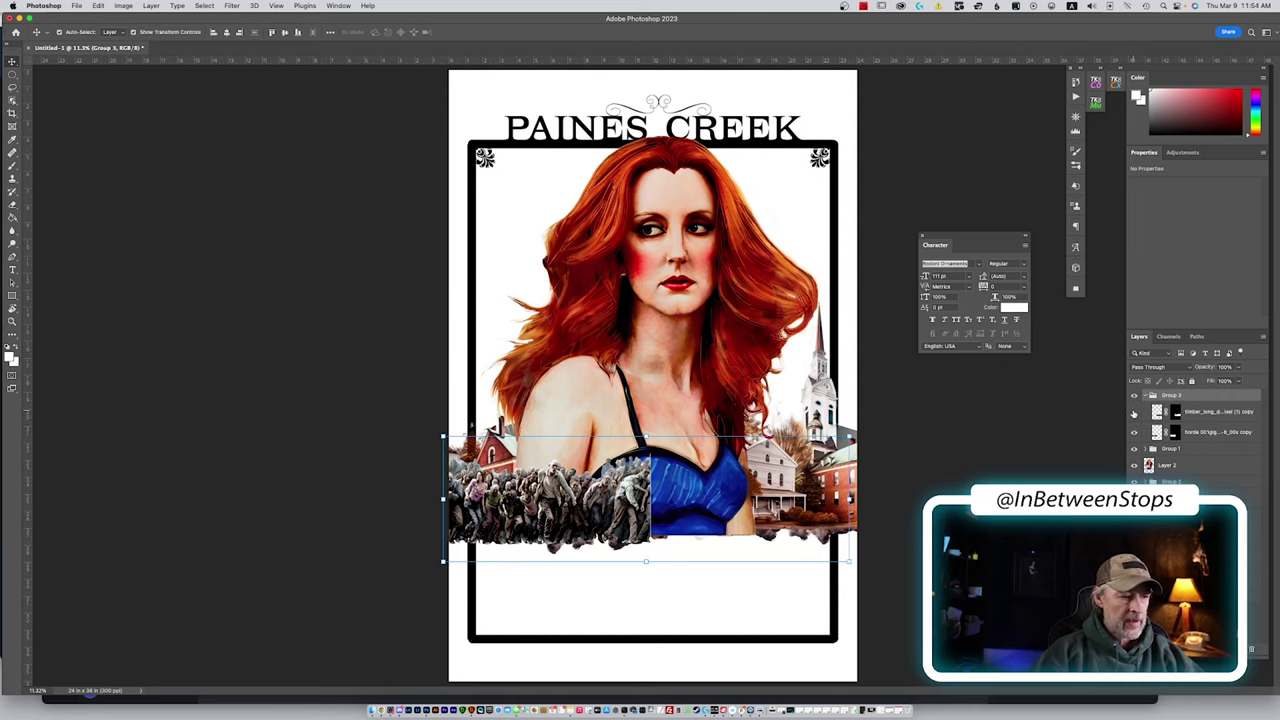
pyautogui.click(1134, 412)
# Set the Brush to 100% opacity on the top crowd layer's mask, then select Group 3
pyautogui.click(1176, 412)
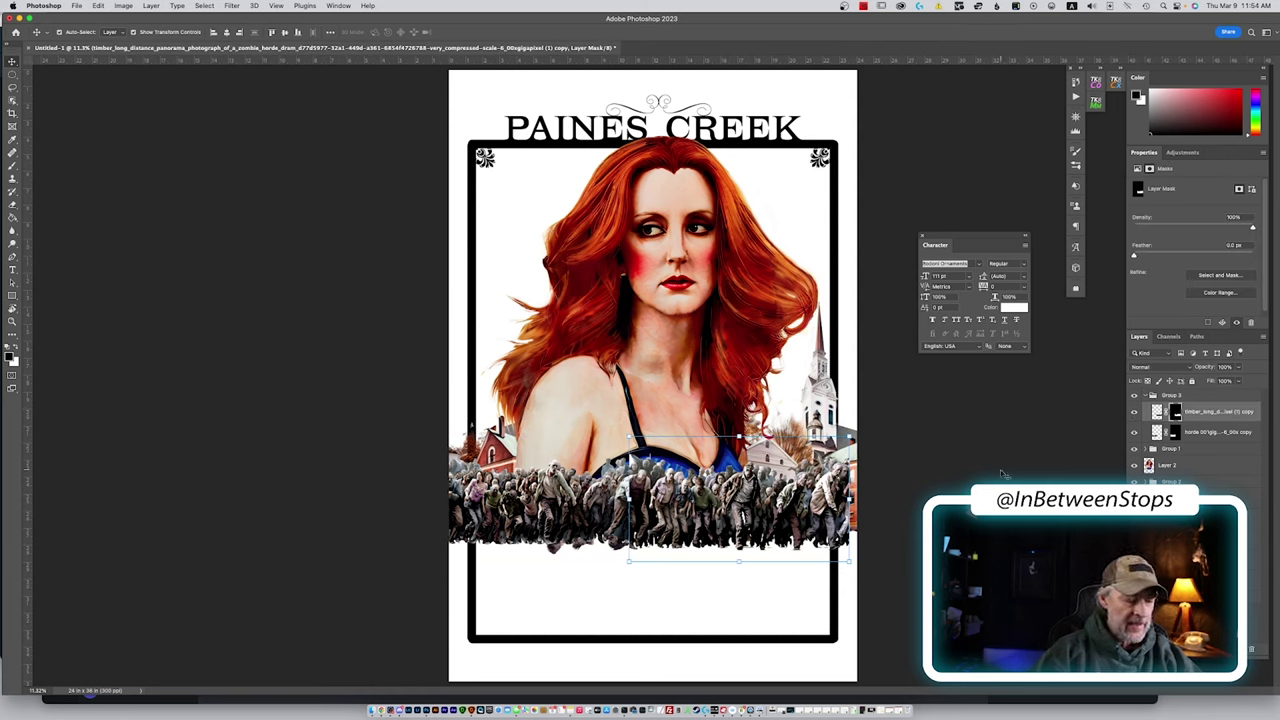
pyautogui.press('b')
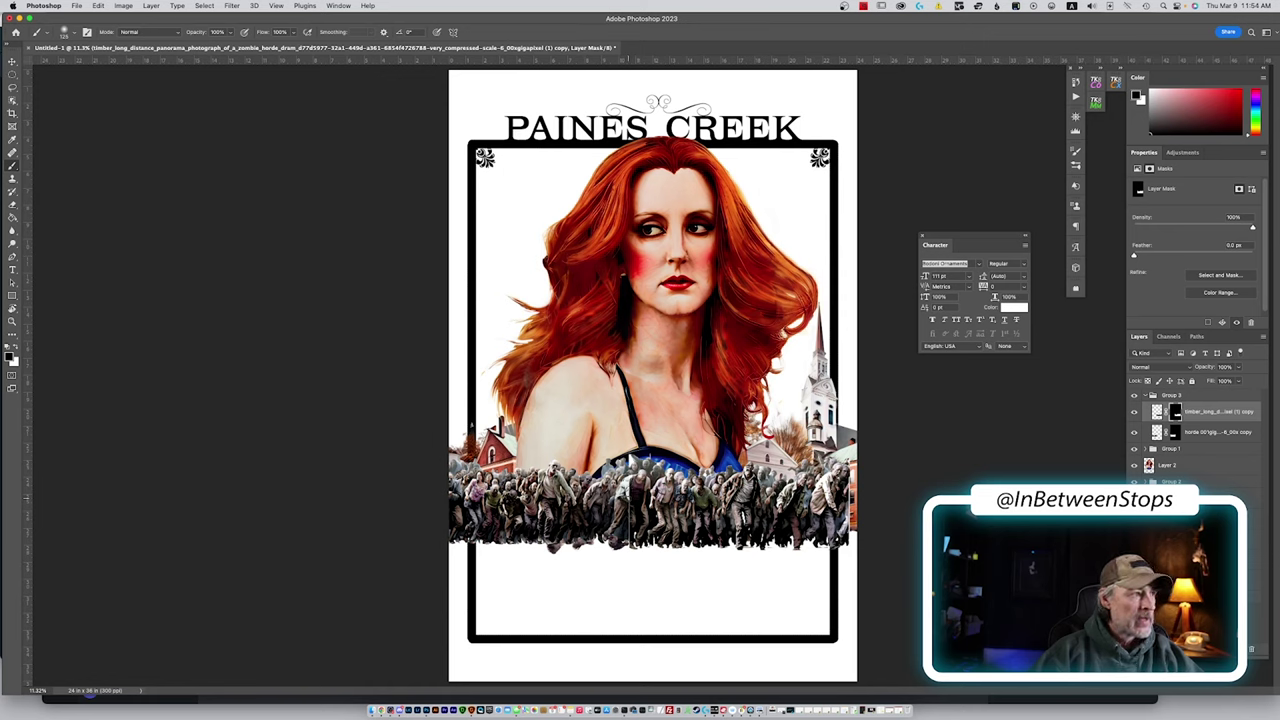
pyautogui.press('v')
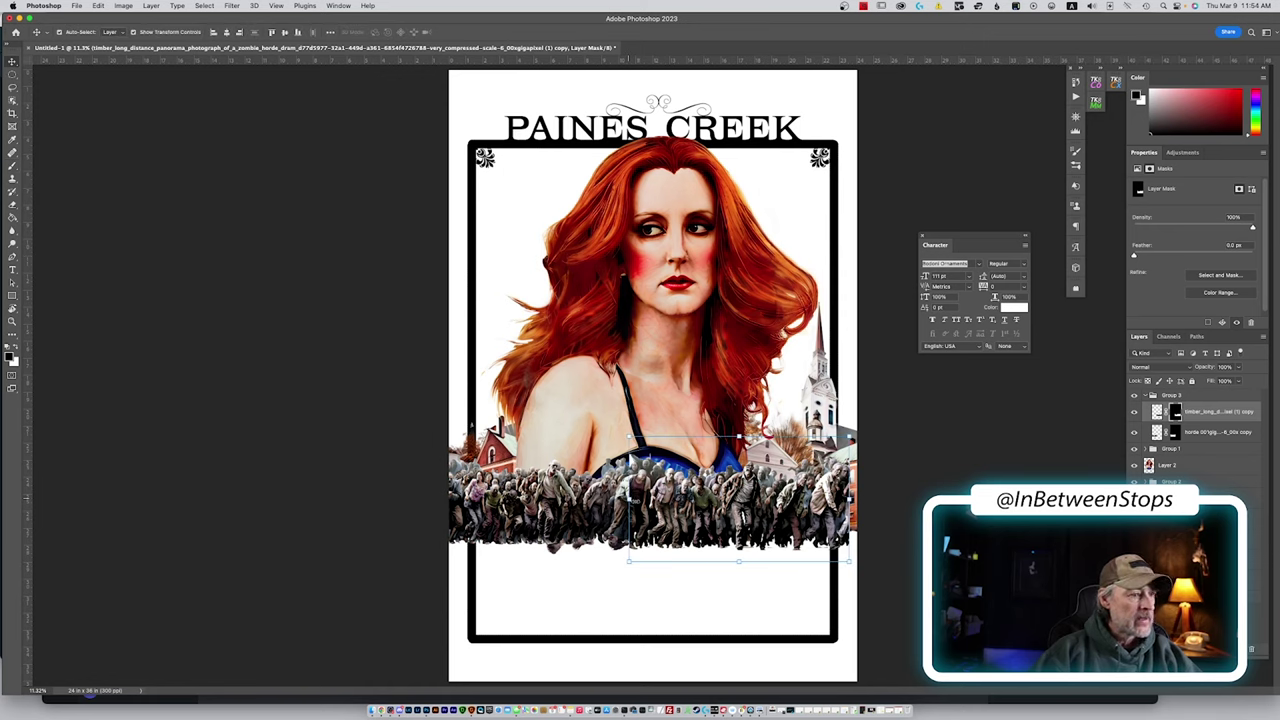
pyautogui.press('b')
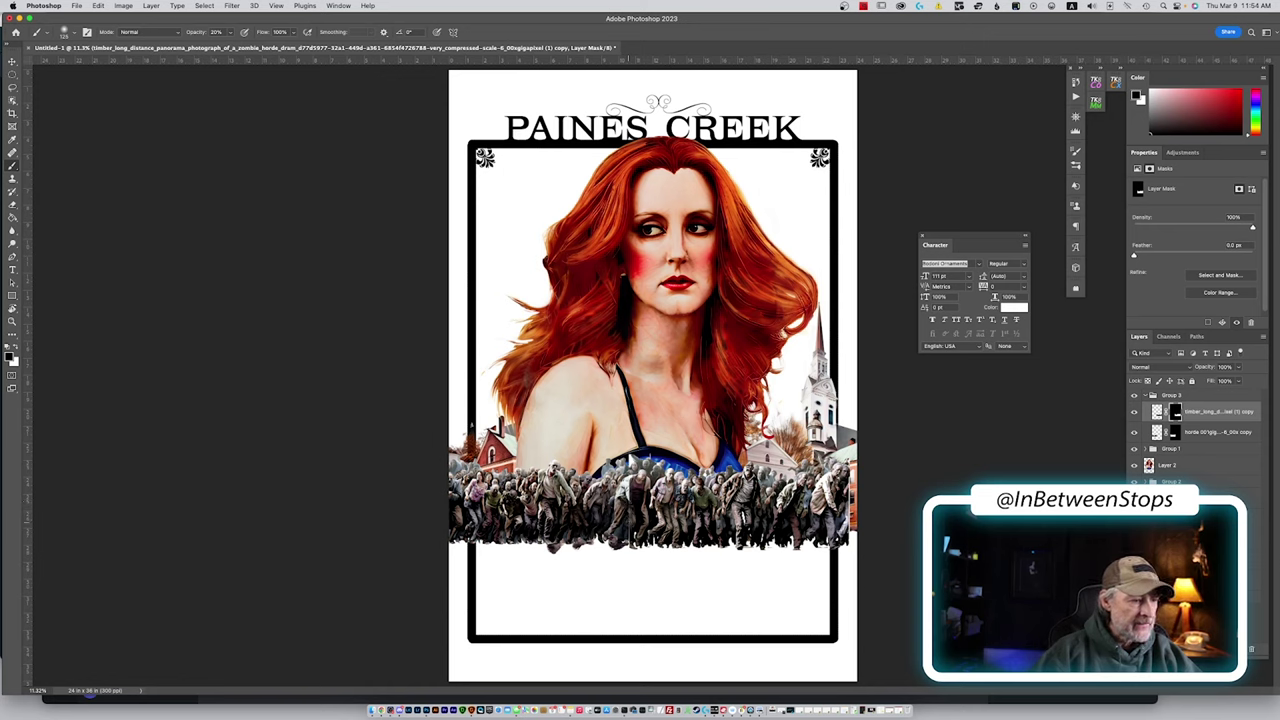
pyautogui.press('0')
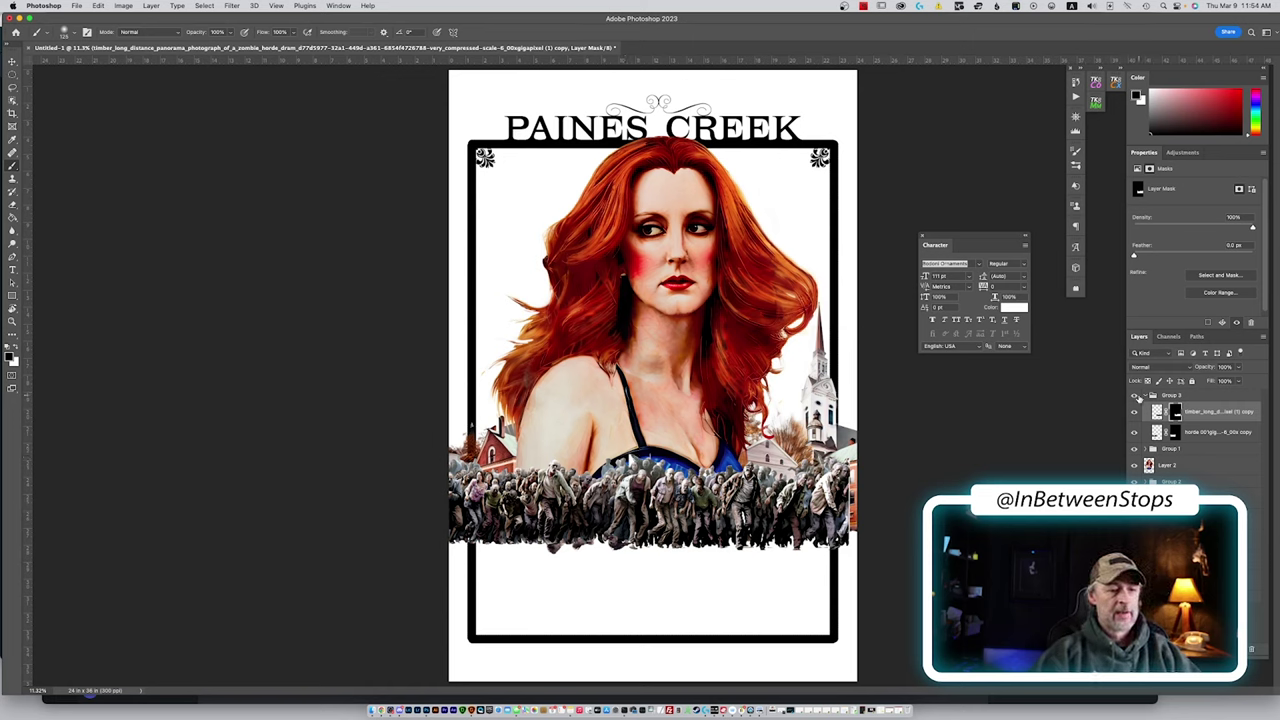
pyautogui.click(1135, 397)
pyautogui.click(1135, 397)
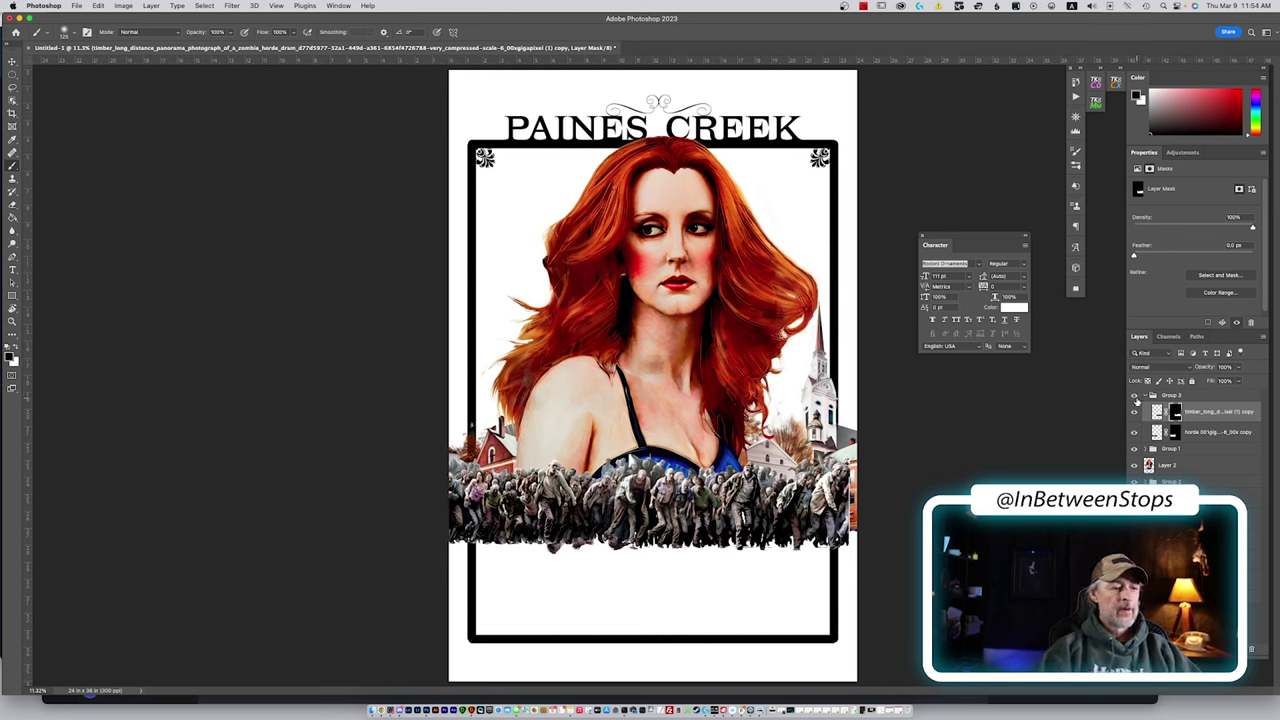
pyautogui.click(1157, 410)
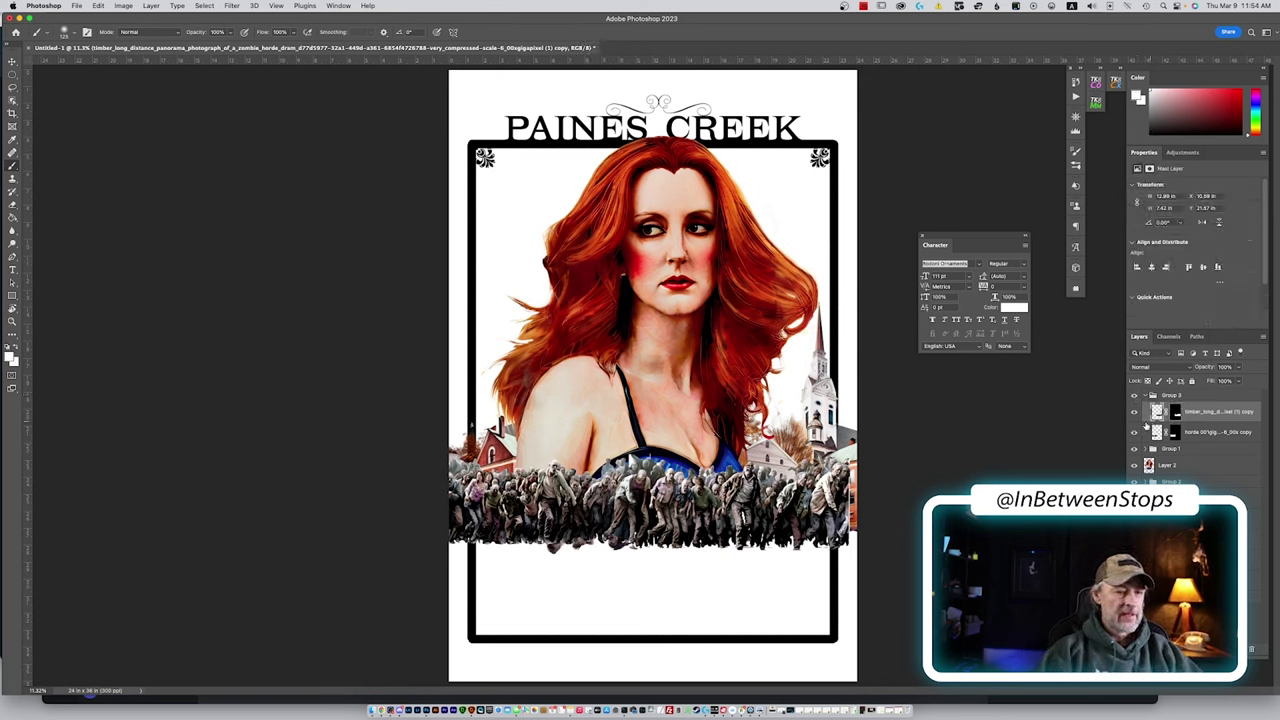
pyautogui.click(1172, 397)
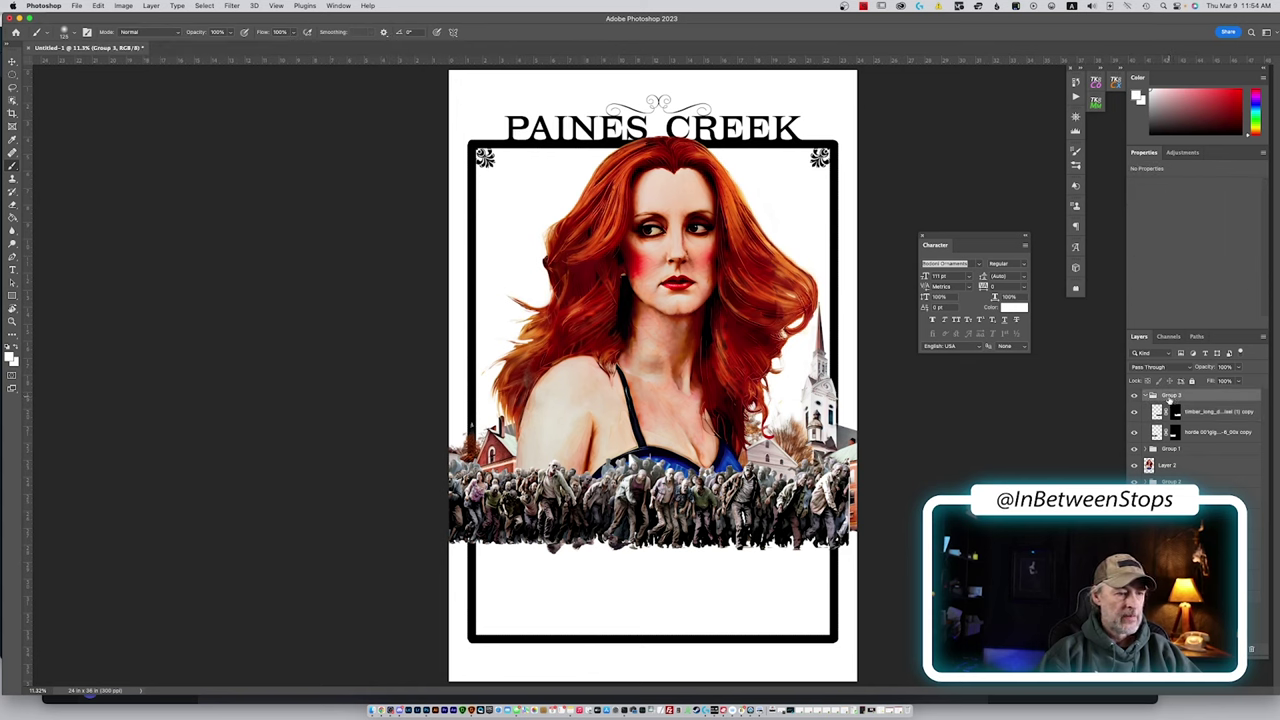
# Free-transform Group 3, shifting it slightly right and scaling it to about 101%
pyautogui.press('super+t')
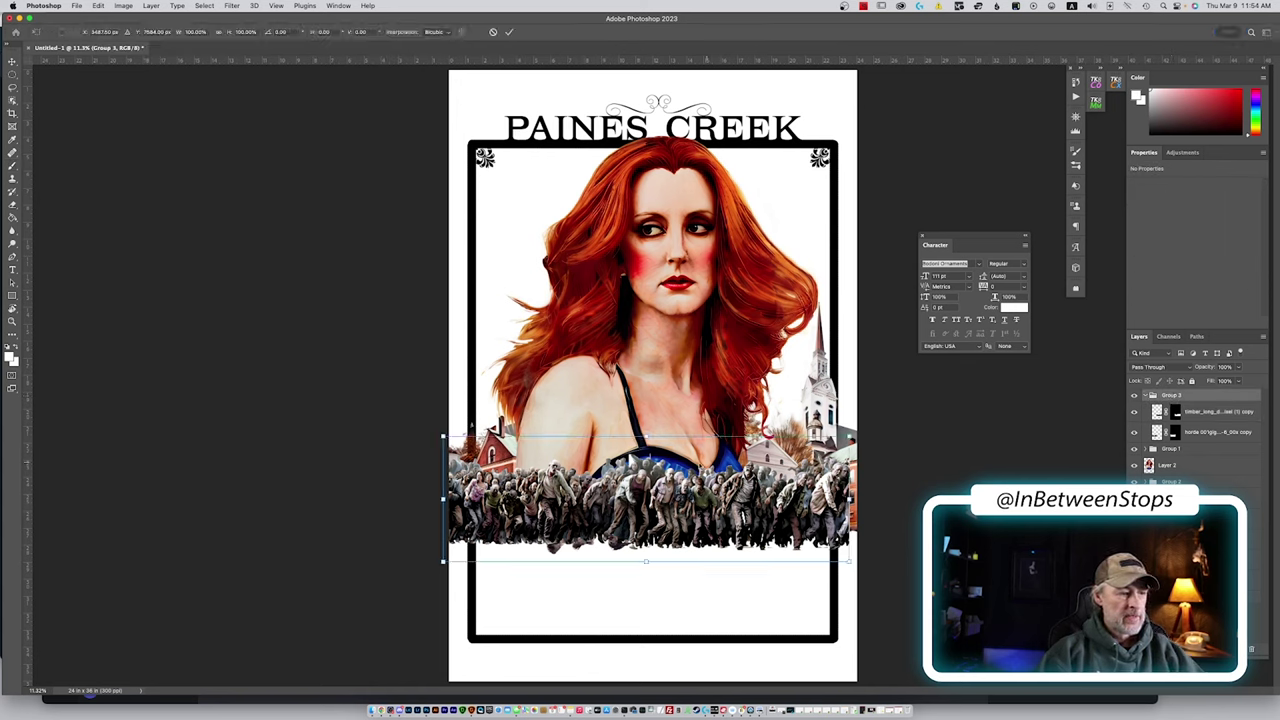
pyautogui.moveTo(699, 475); pyautogui.dragTo(706, 475)
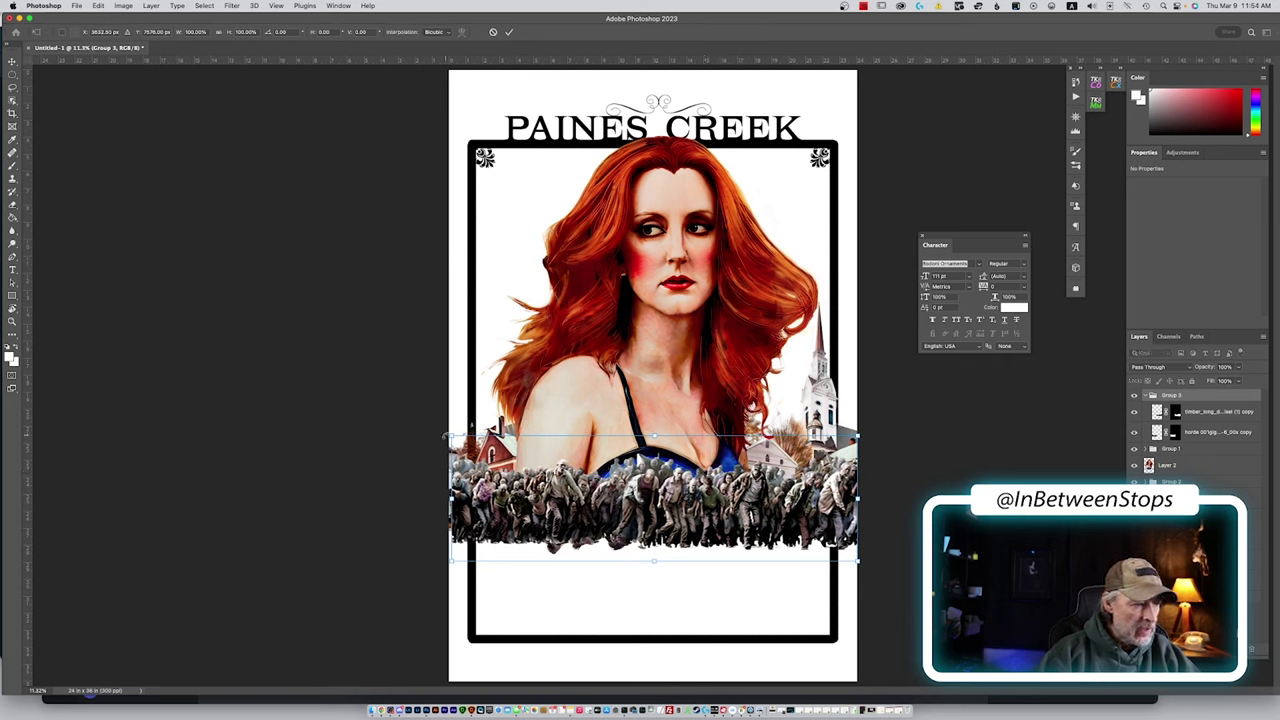
pyautogui.moveTo(449, 436); pyautogui.dragTo(445, 434)
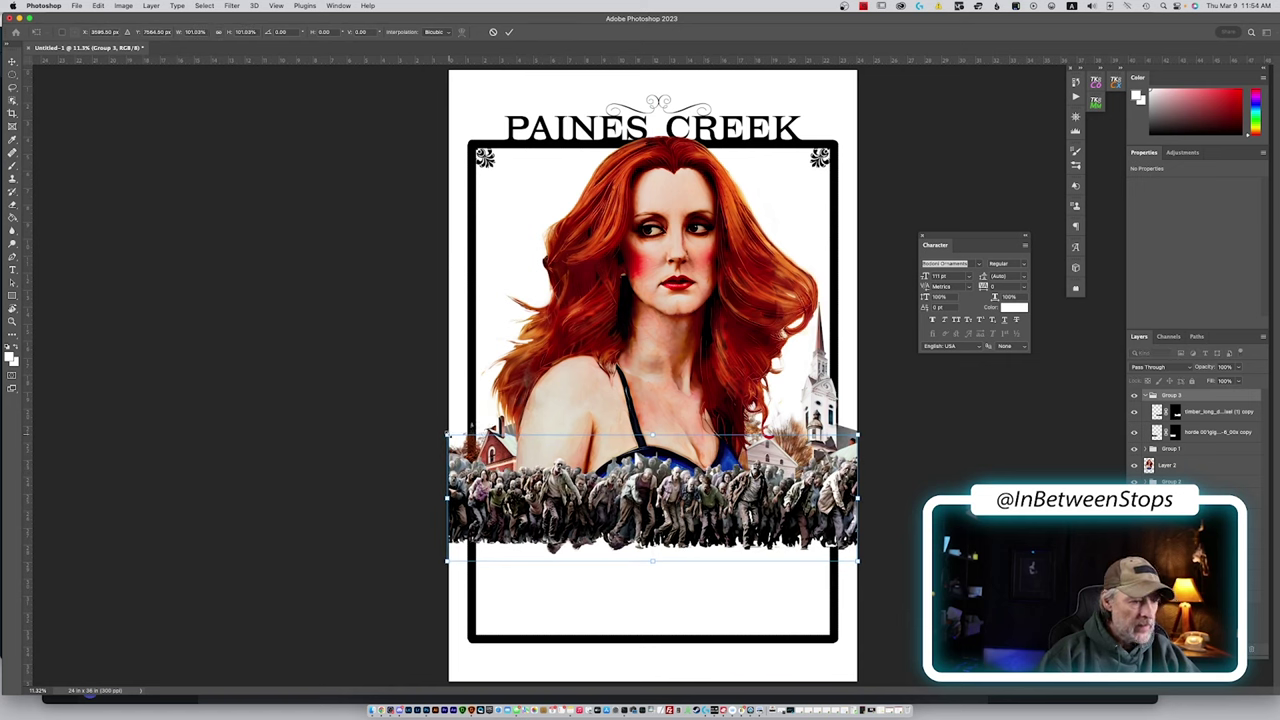
pyautogui.press('Return')
pyautogui.press('b')
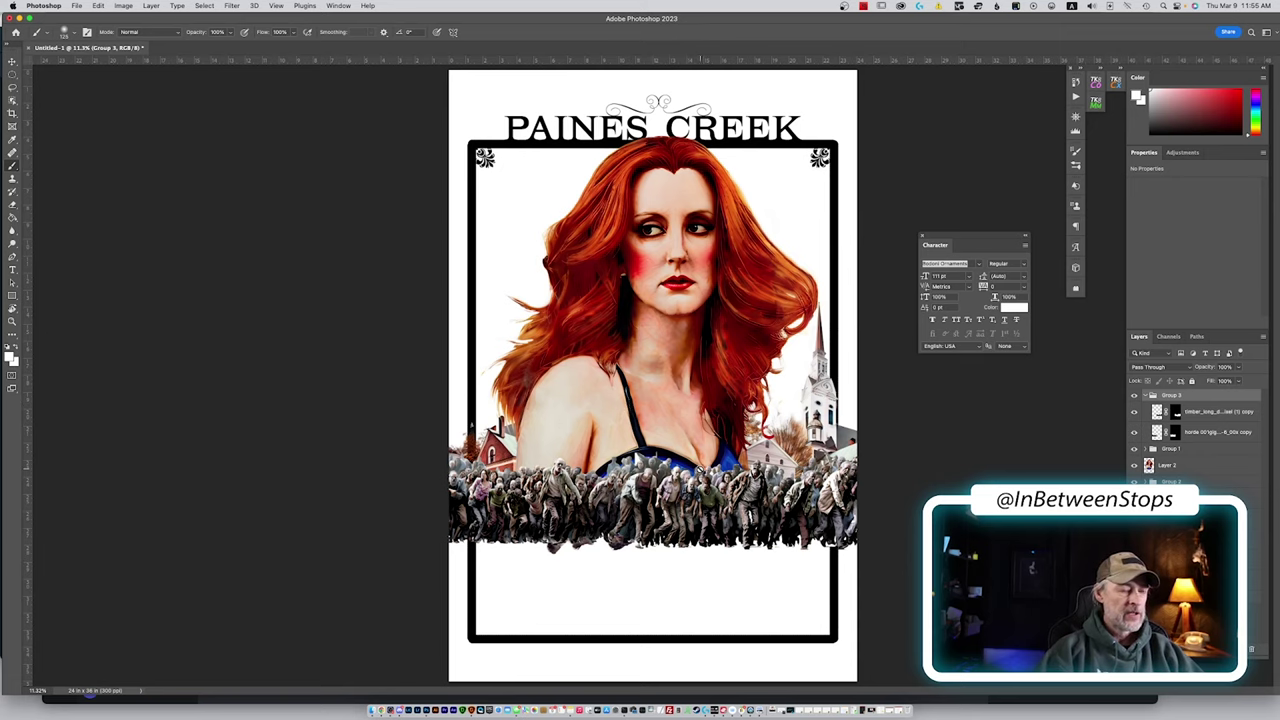
pyautogui.click(1152, 396)
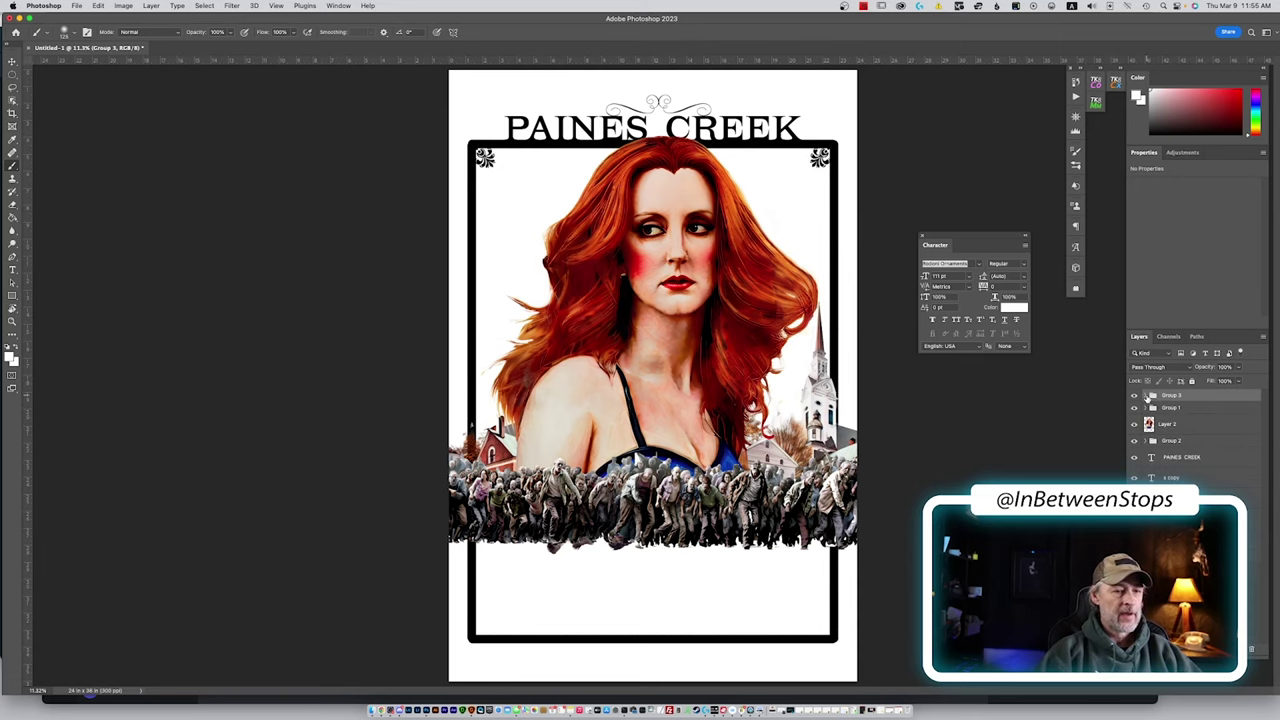
pyautogui.click(1151, 396)
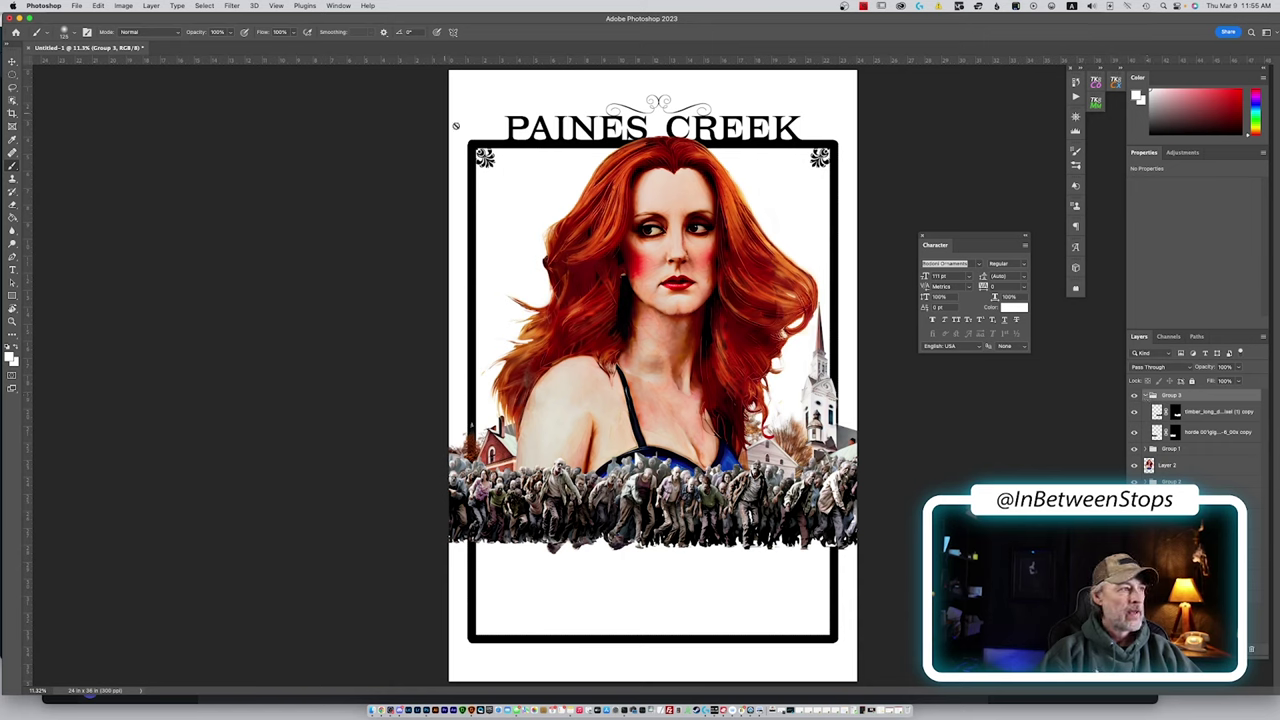
pyautogui.click(232, 5)
pyautogui.press('Escape')
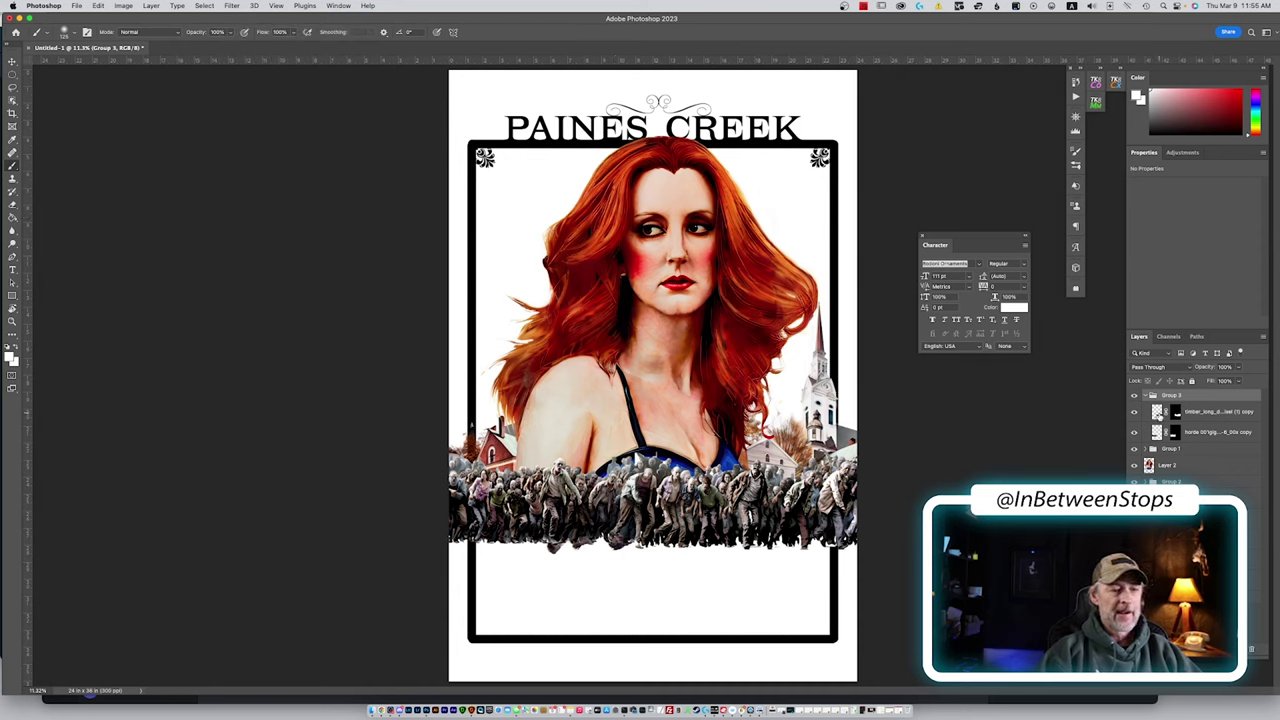
pyautogui.click(1158, 412)
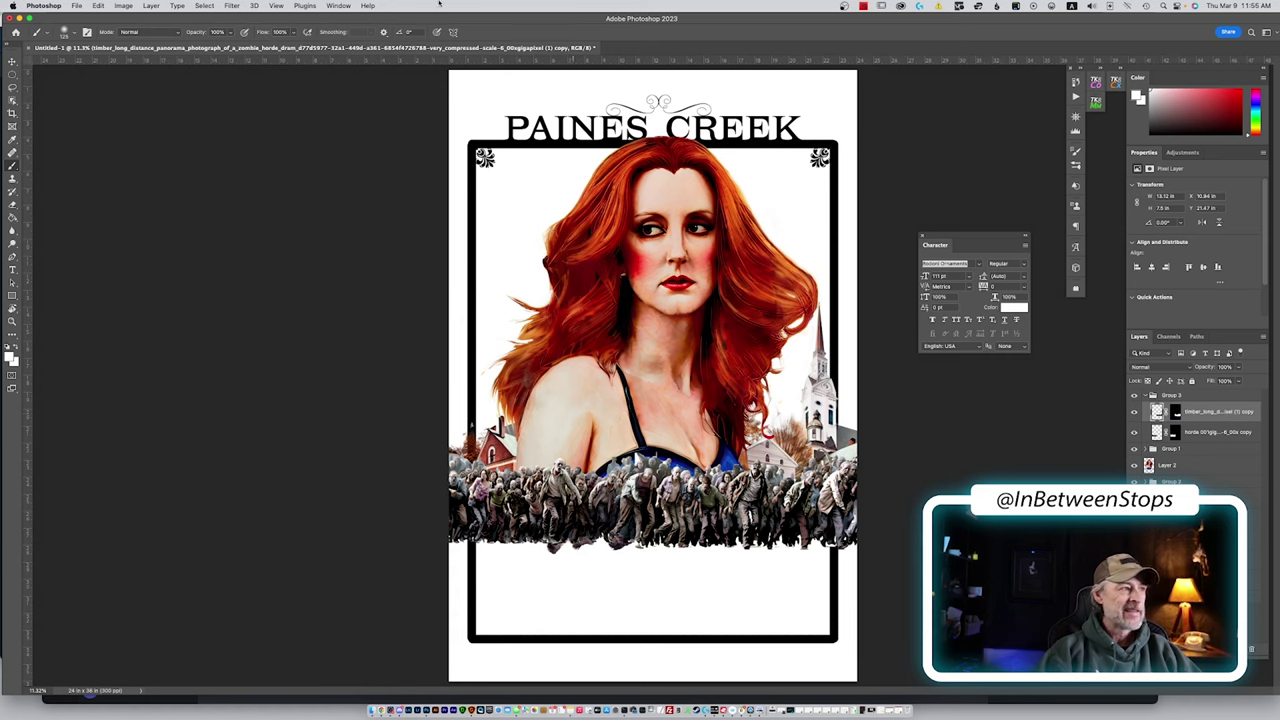
pyautogui.click(211, 5)
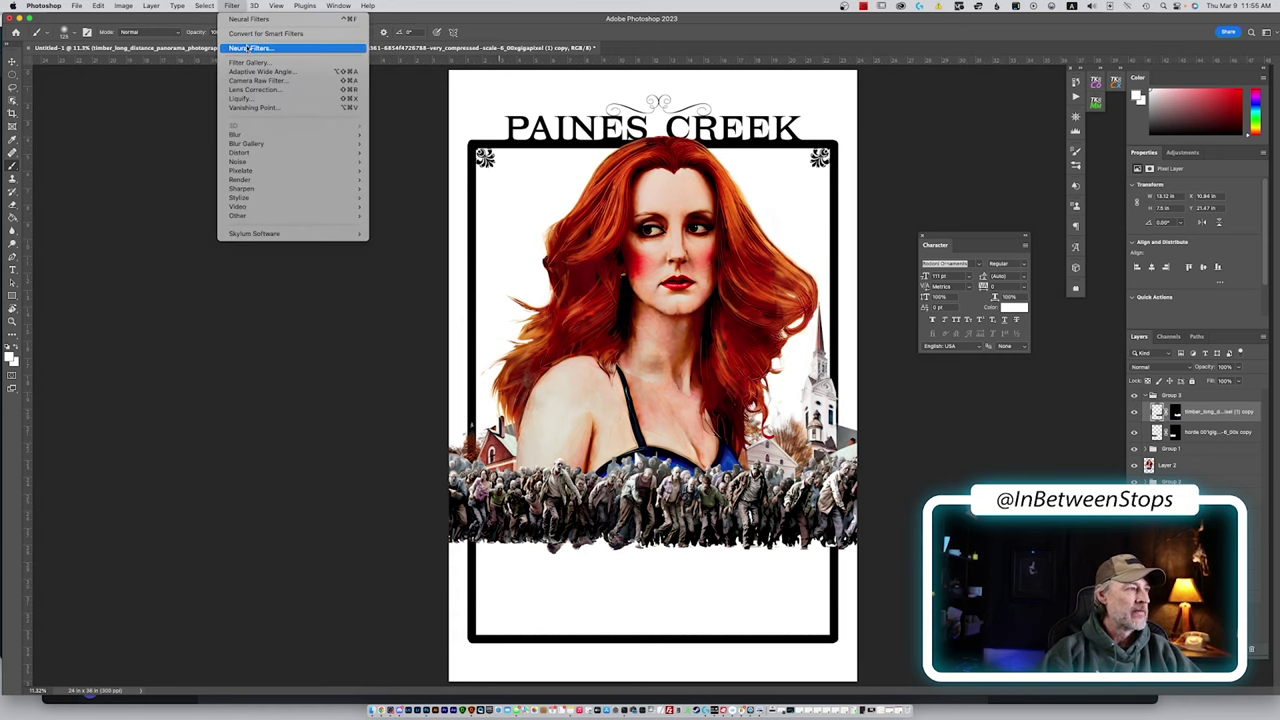
pyautogui.click(628, 212)
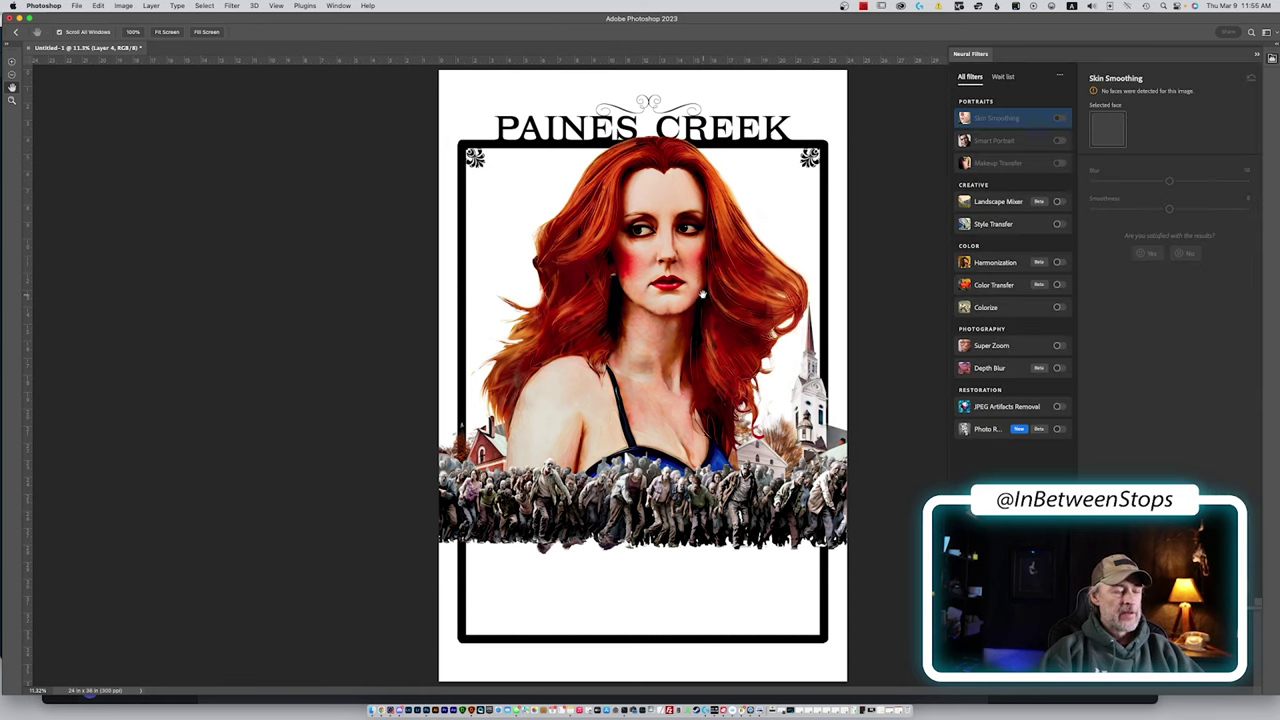
pyautogui.click(1040, 263)
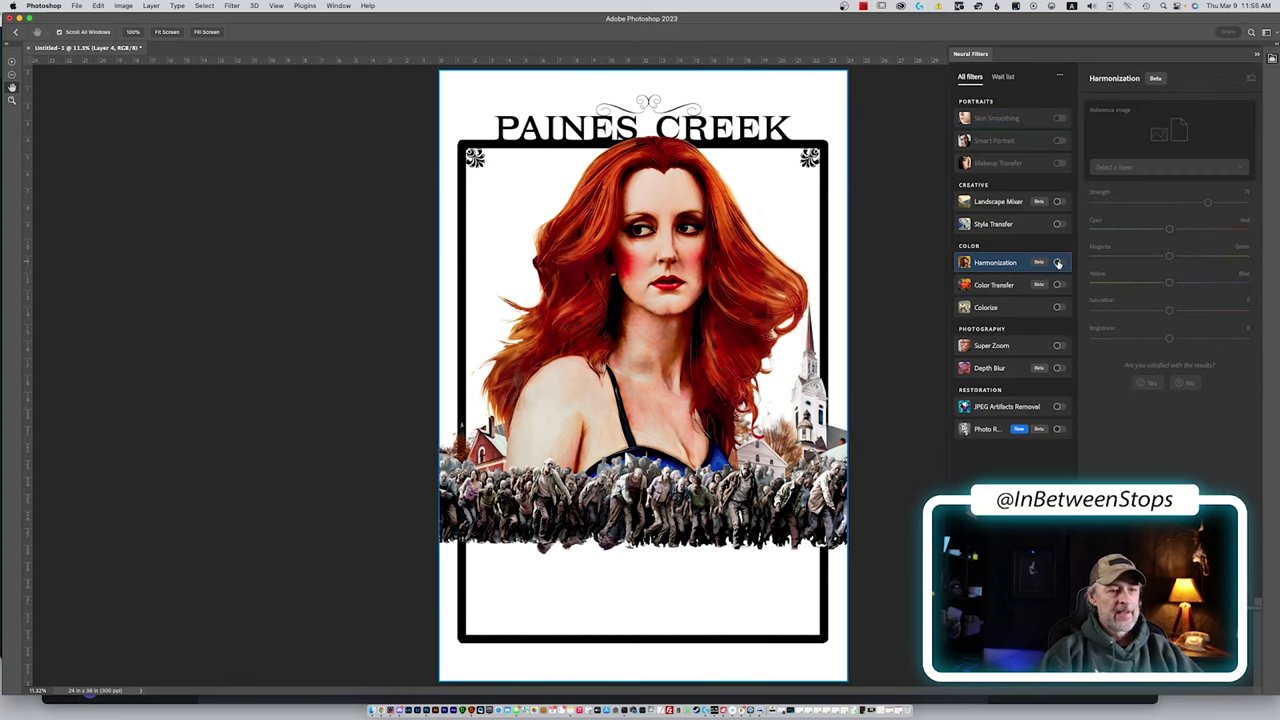
pyautogui.click(1059, 263)
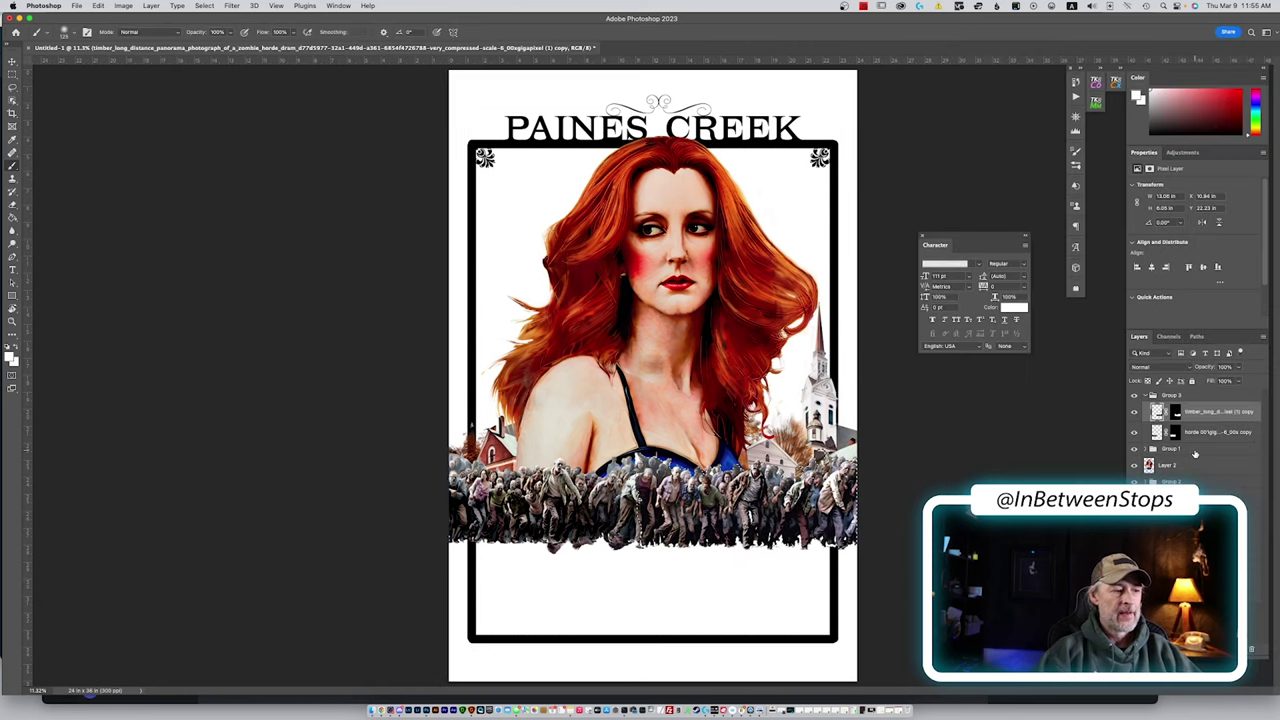
pyautogui.click(1205, 432)
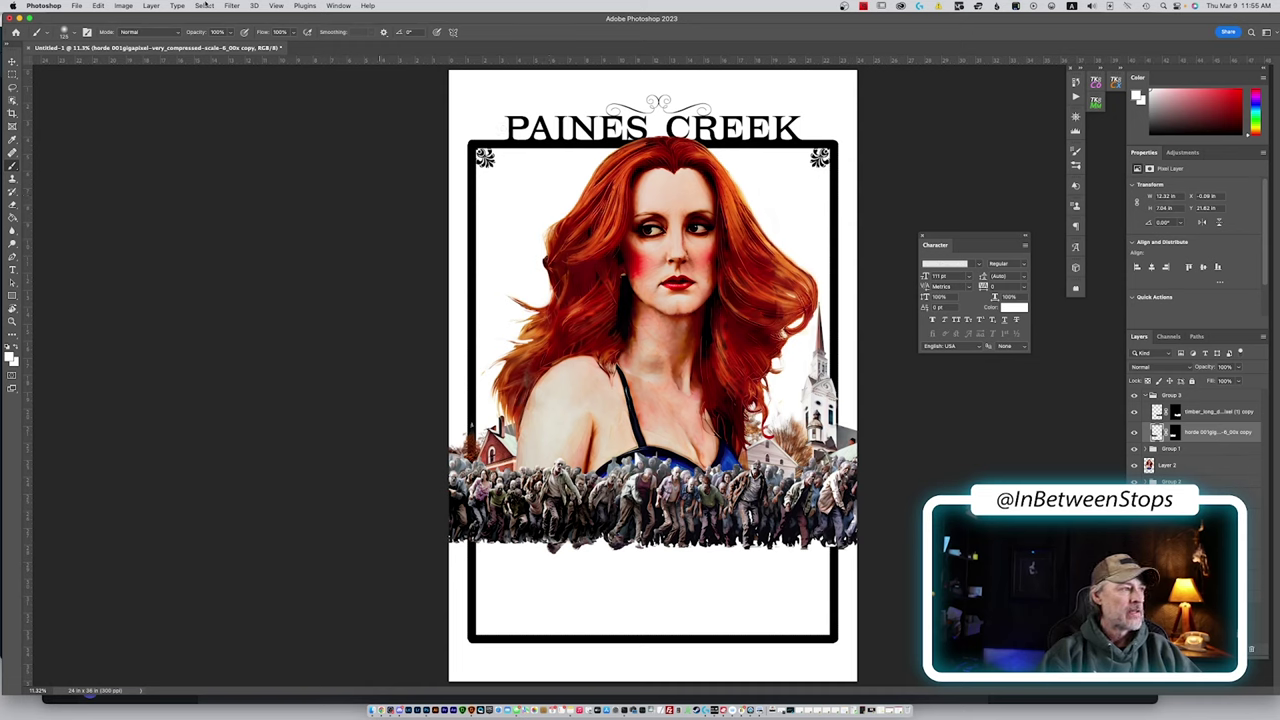
pyautogui.hotkey('alt', ']')
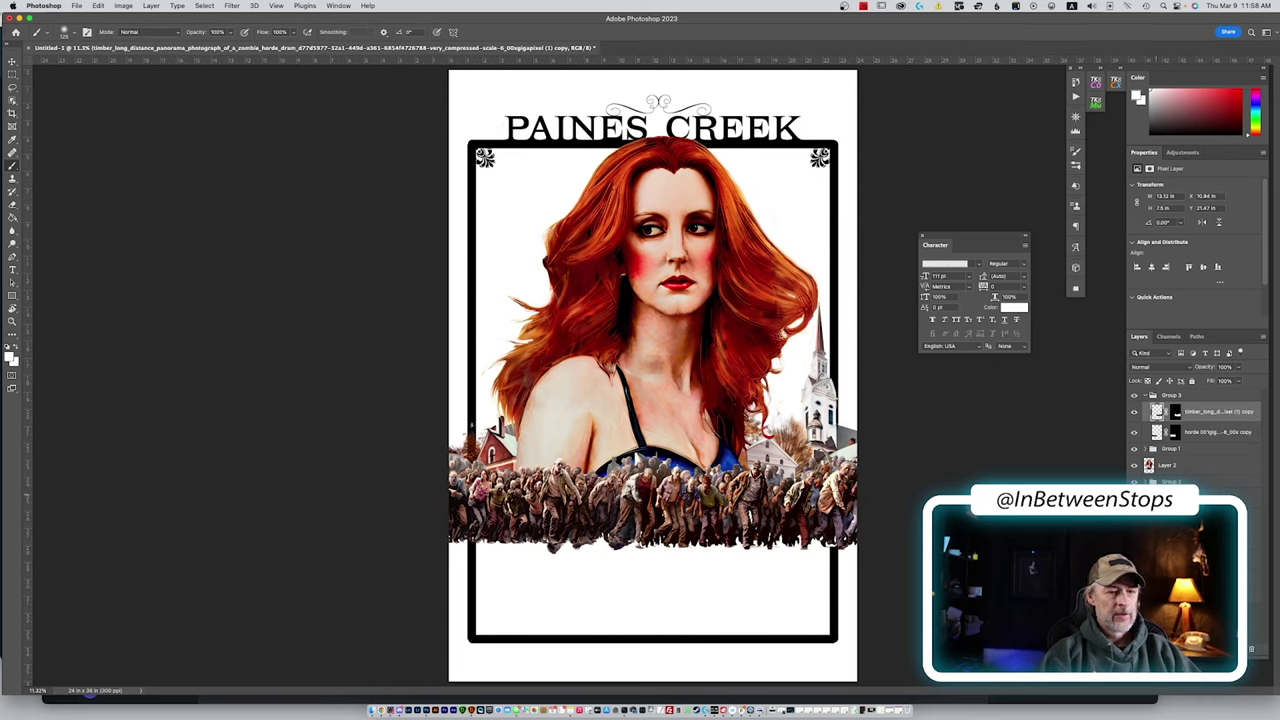
# Bring the black Camaro upscale from Discord into the poster as an embedded layer
pyautogui.click(1147, 397)
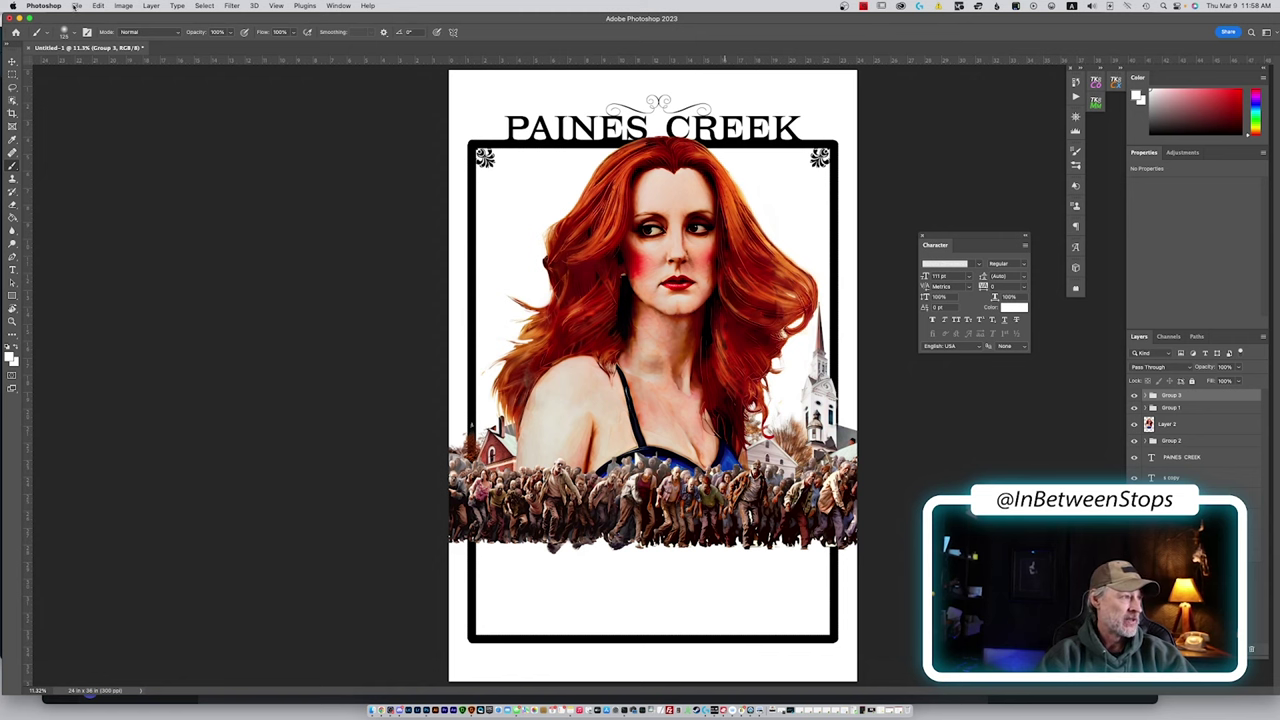
pyautogui.press('super+Tab')
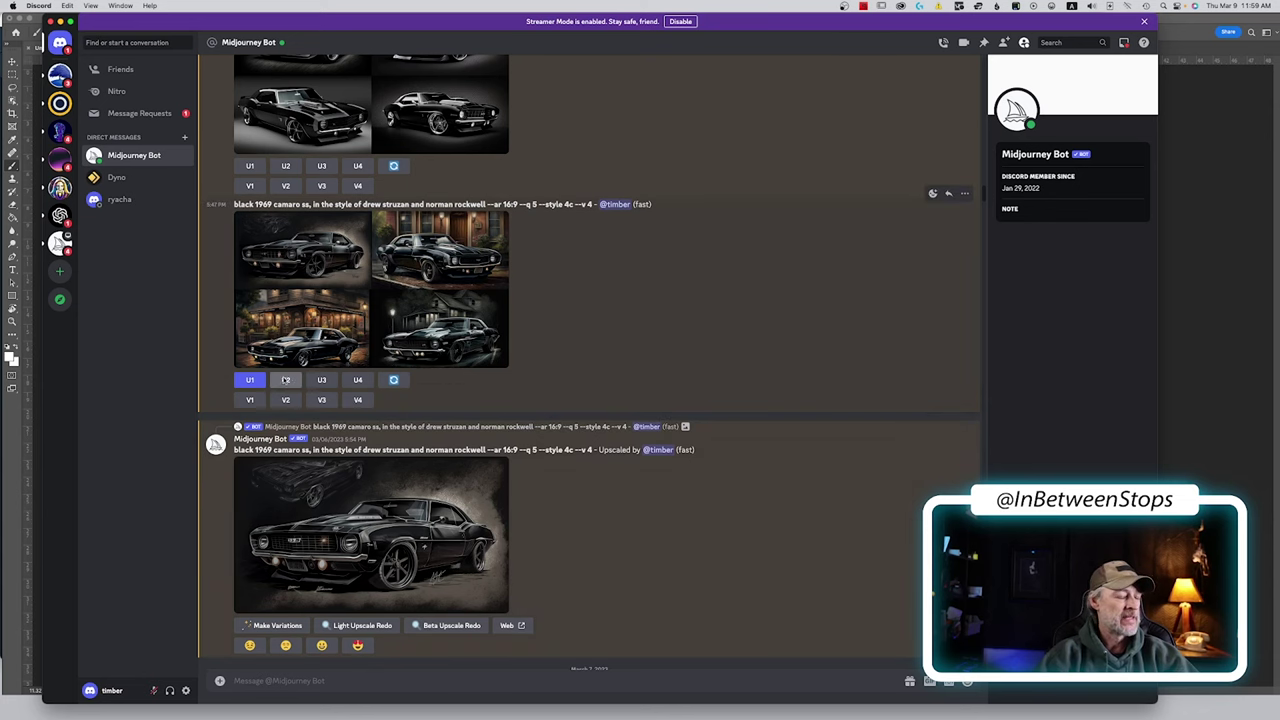
pyautogui.press('super+Tab')
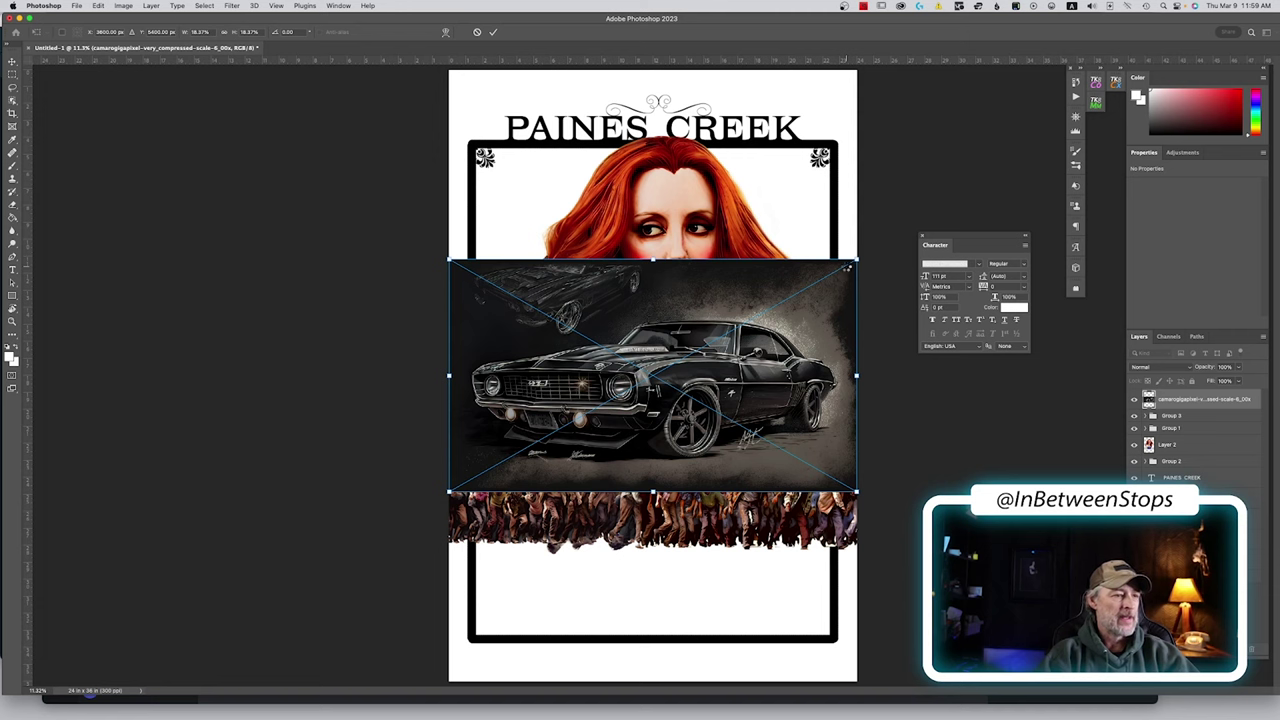
pyautogui.press('Return')
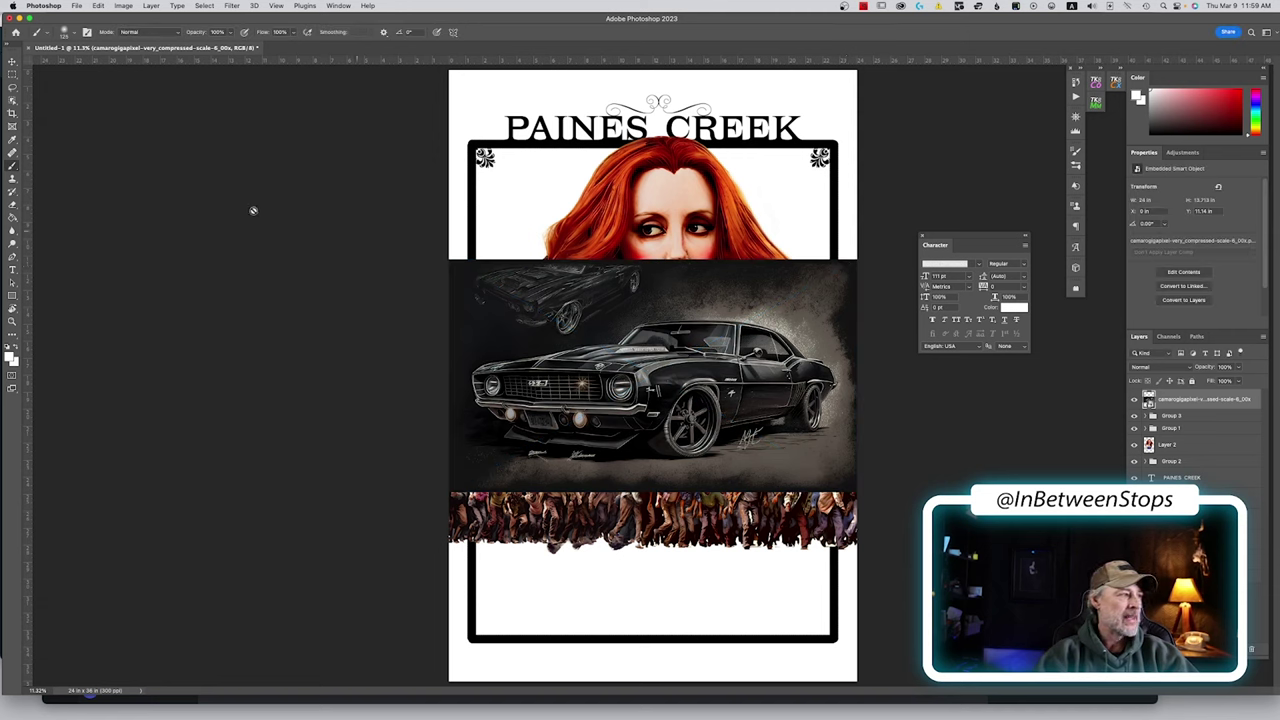
# Select the Camaro with cloud-based Select Subject and mask away its dark background
pyautogui.click(12, 101)
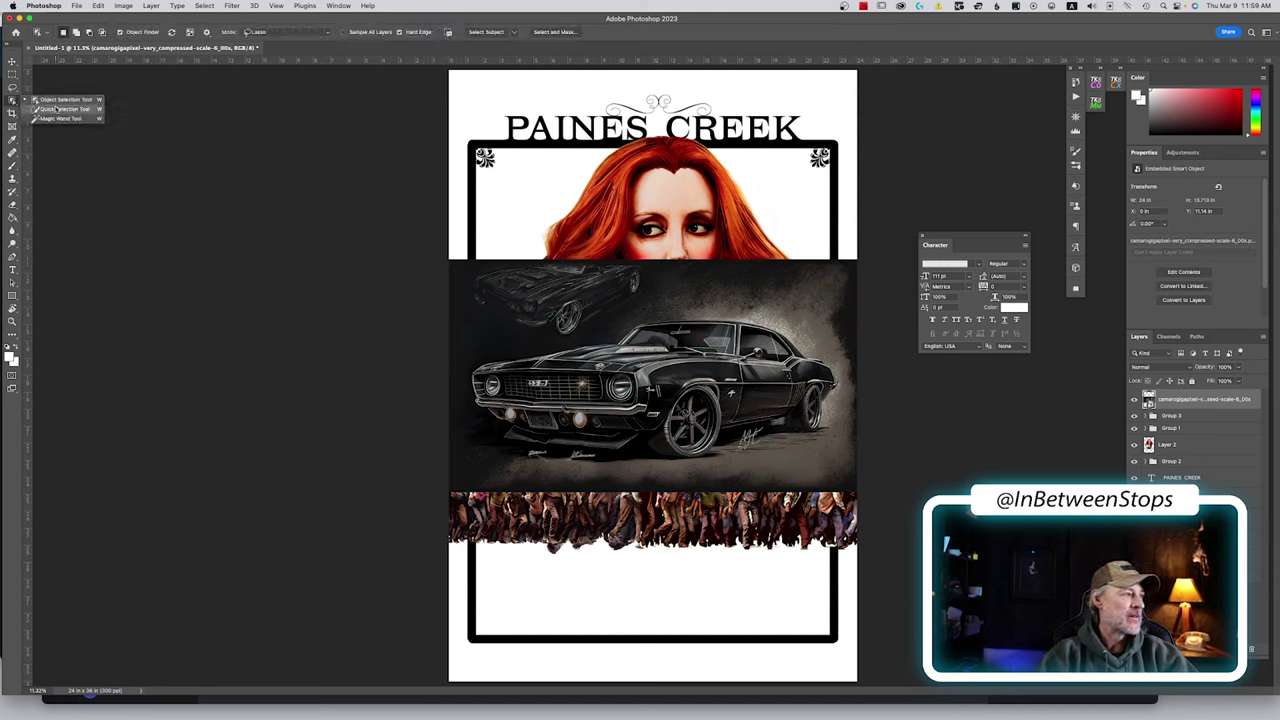
pyautogui.click(60, 101)
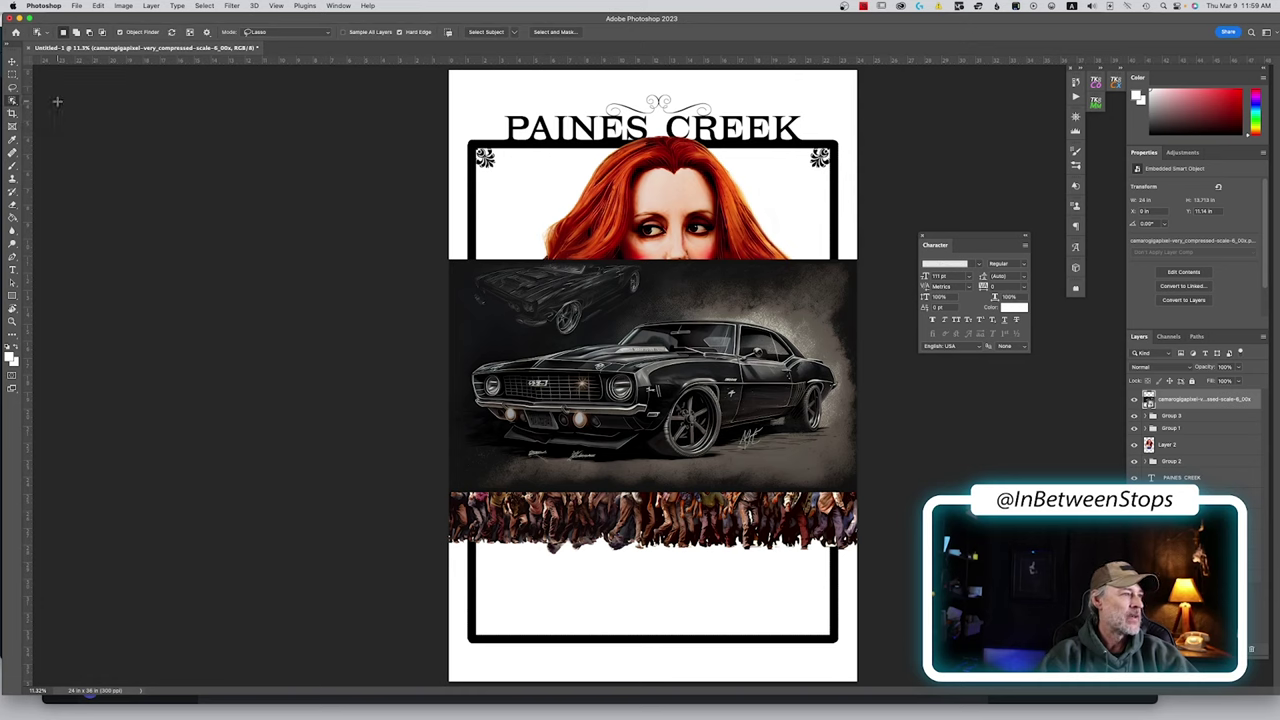
pyautogui.click(514, 32)
pyautogui.click(527, 45)
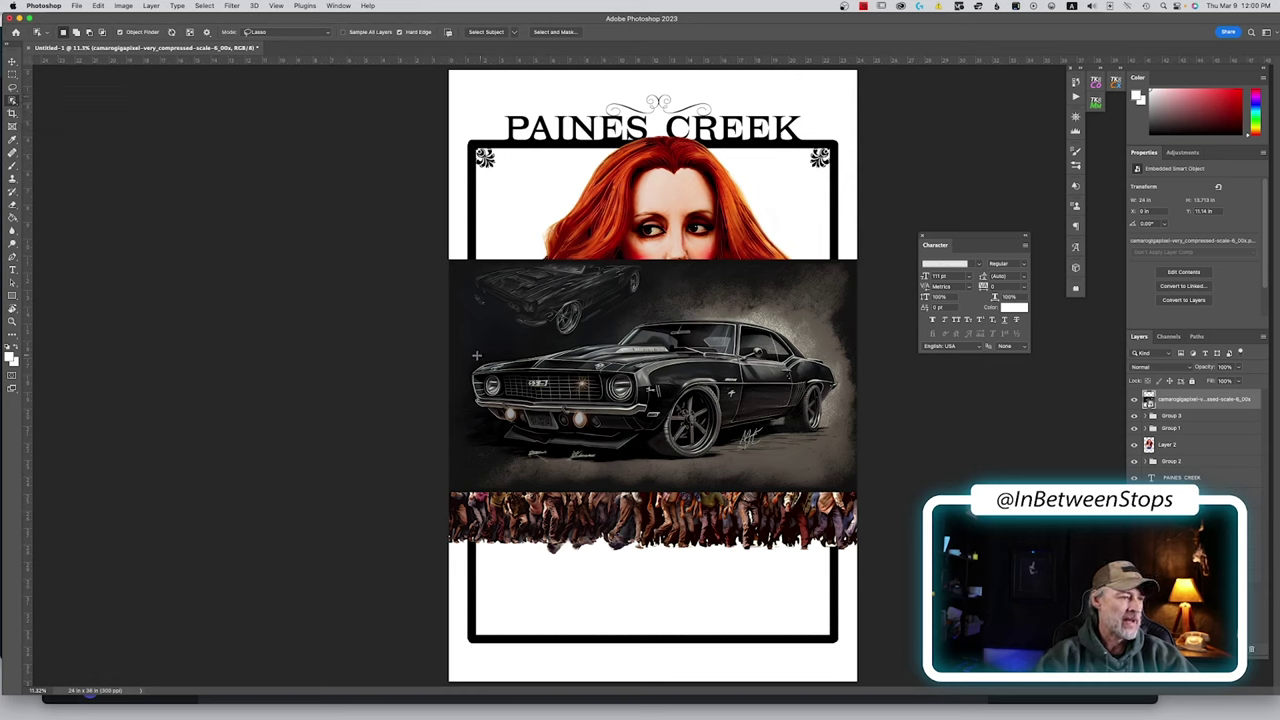
pyautogui.moveTo(468, 356)
pyautogui.mouseDown()
pyautogui.moveTo(680, 307)
pyautogui.moveTo(752, 305)
pyautogui.moveTo(834, 362)
pyautogui.moveTo(812, 440)
pyautogui.moveTo(668, 470)
pyautogui.moveTo(582, 470)
pyautogui.moveTo(498, 442)
pyautogui.moveTo(465, 395)
pyautogui.moveTo(470, 357)
pyautogui.mouseUp()
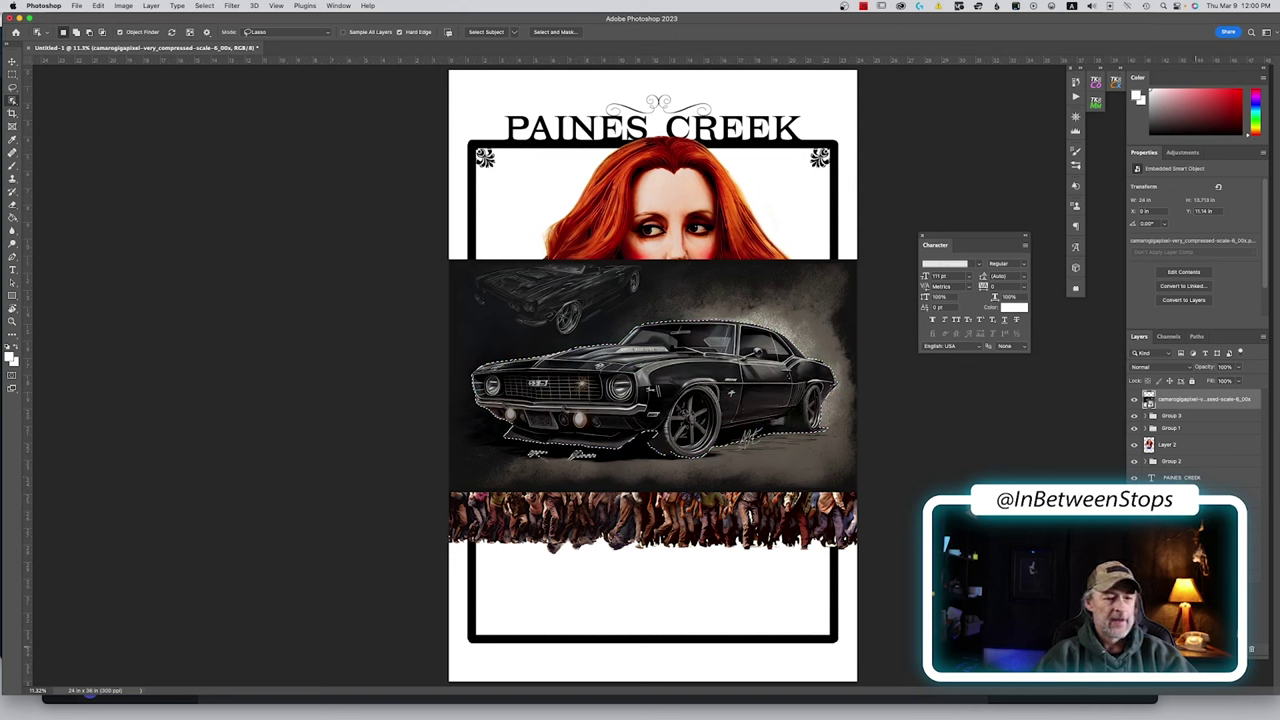
pyautogui.click(1185, 686)
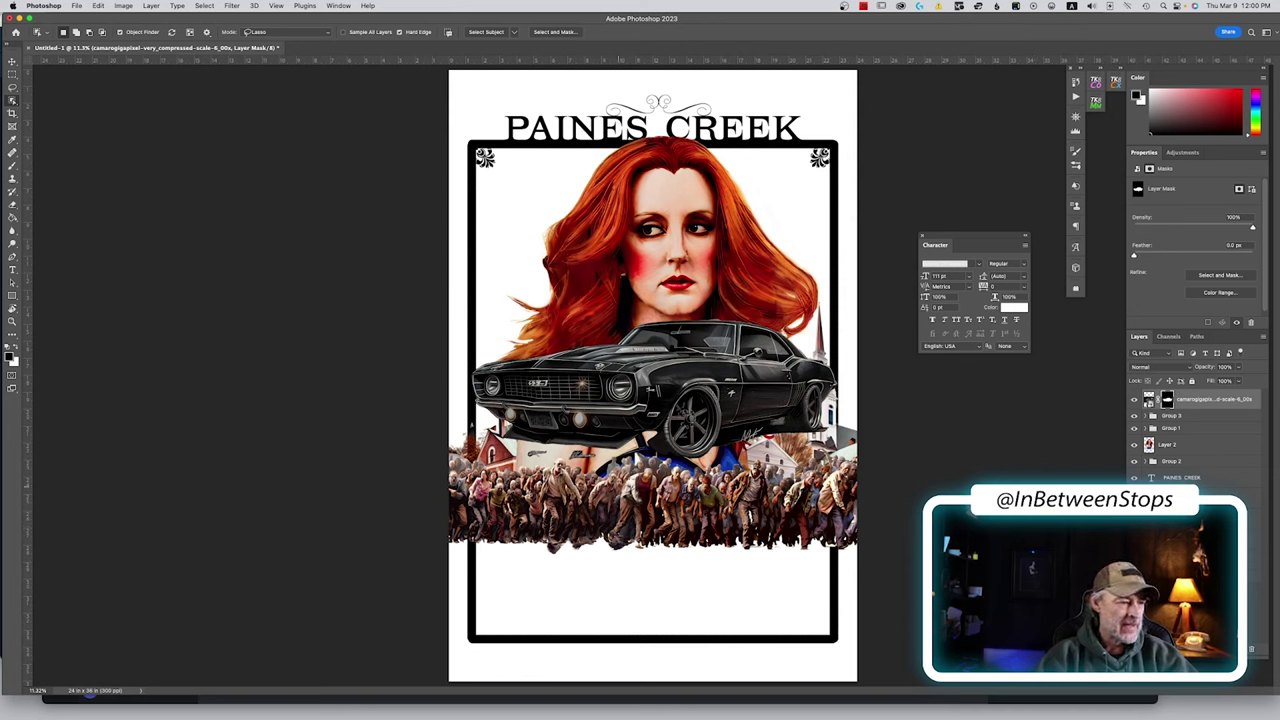
pyautogui.press('b')
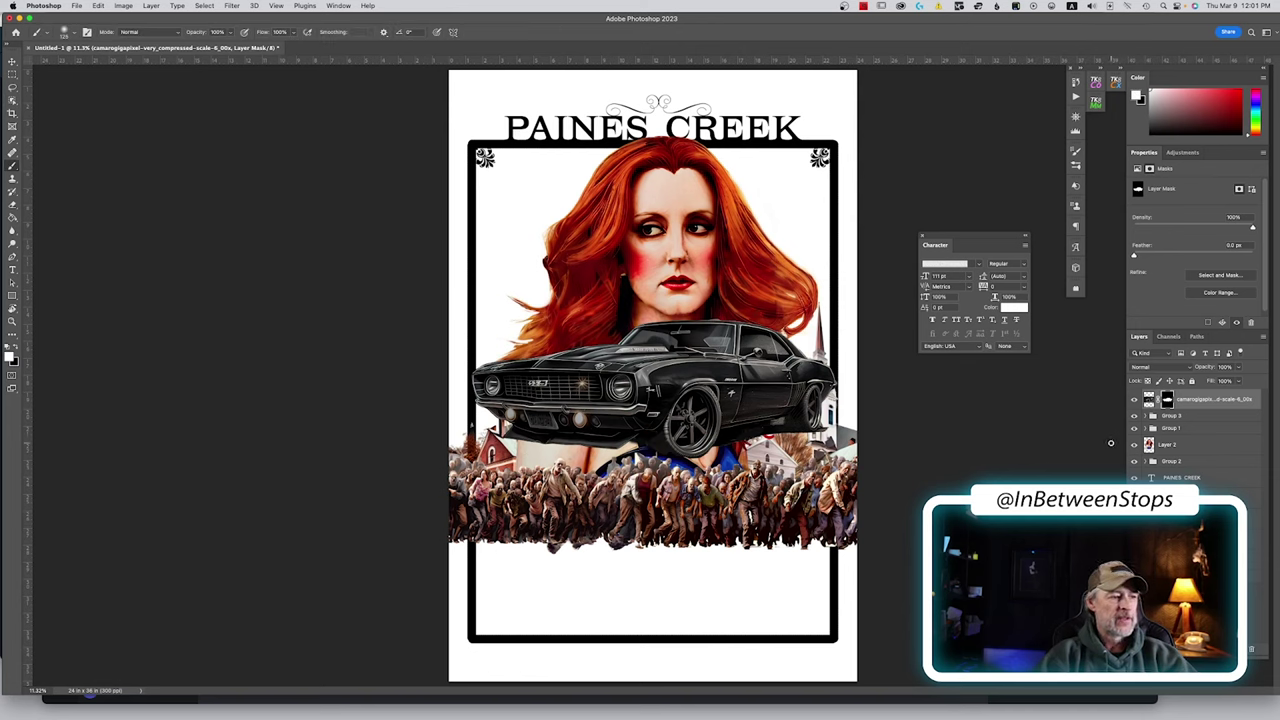
# Apply the Harmonization neural filter to the Camaro image, matched to Layer 2 at strength 100
pyautogui.click(1149, 399)
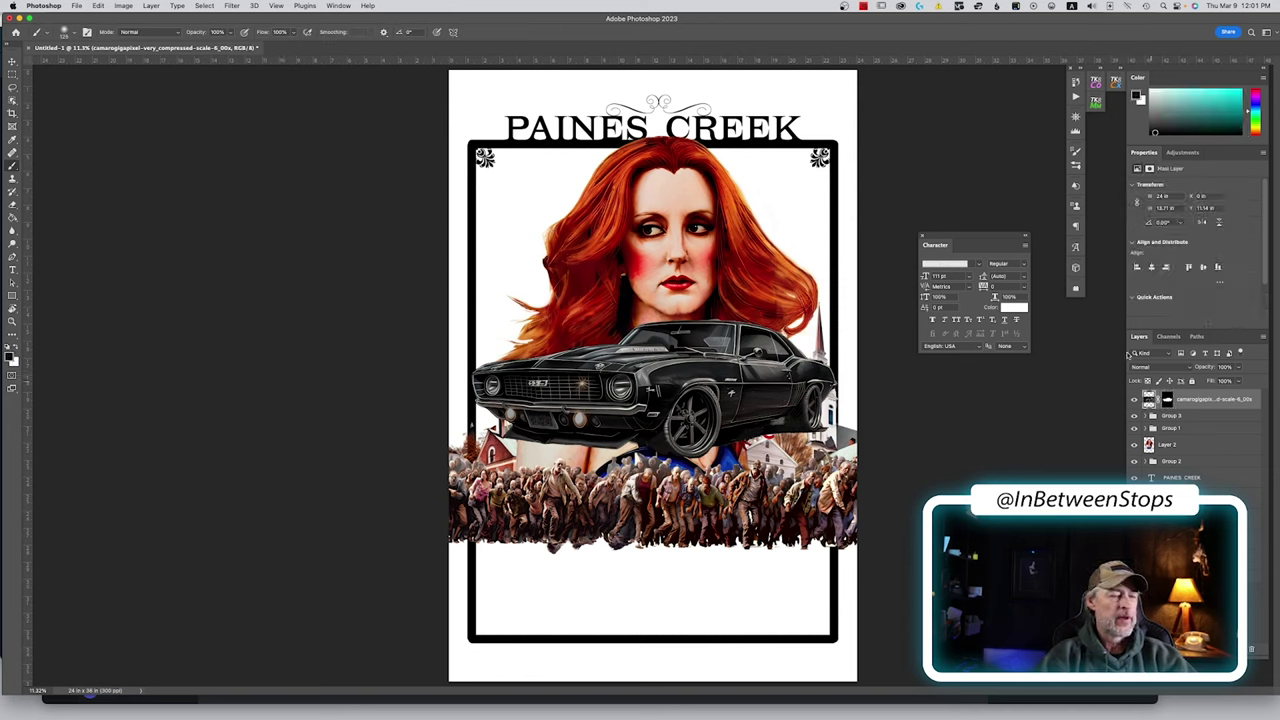
pyautogui.click(232, 6)
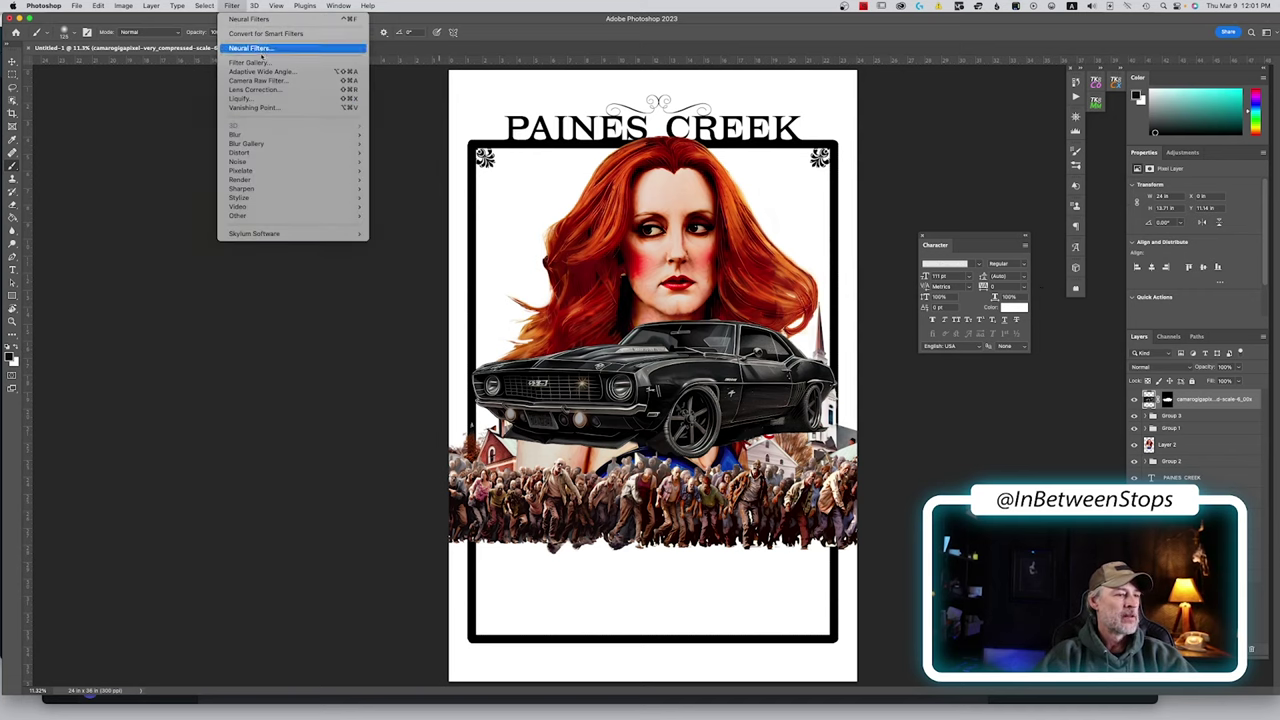
pyautogui.click(262, 50)
pyautogui.click(1012, 263)
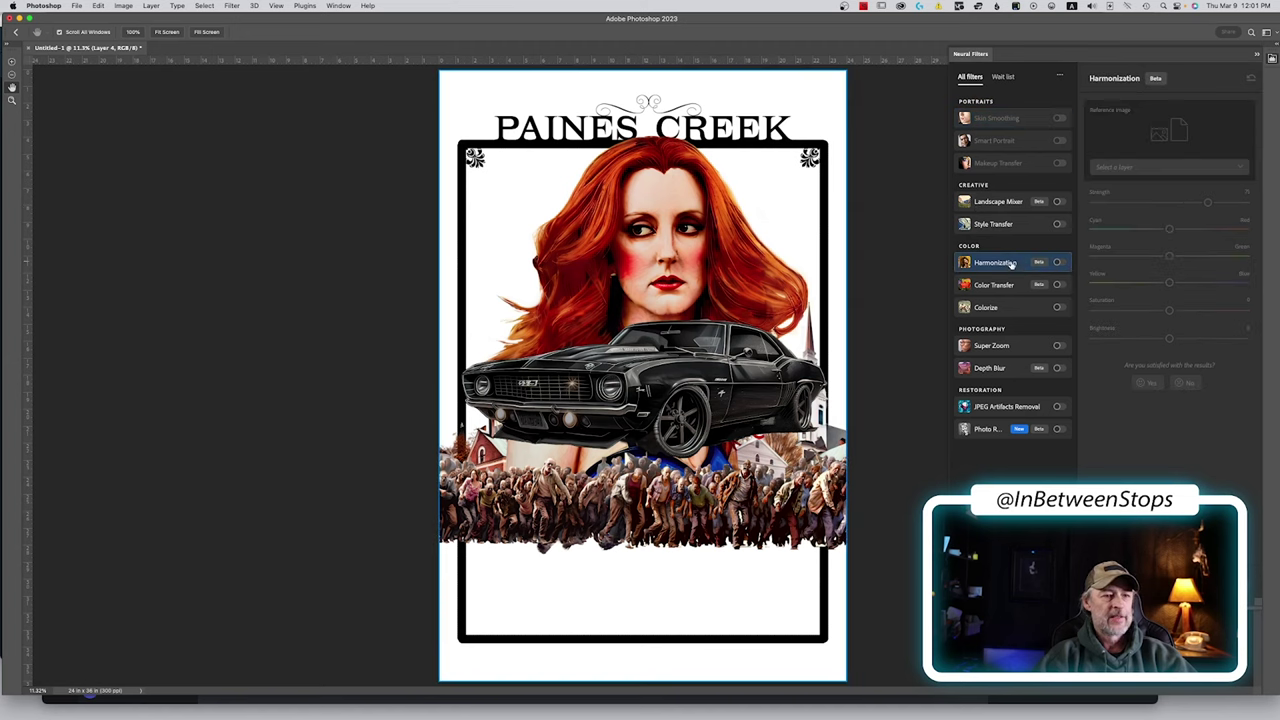
pyautogui.click(1058, 262)
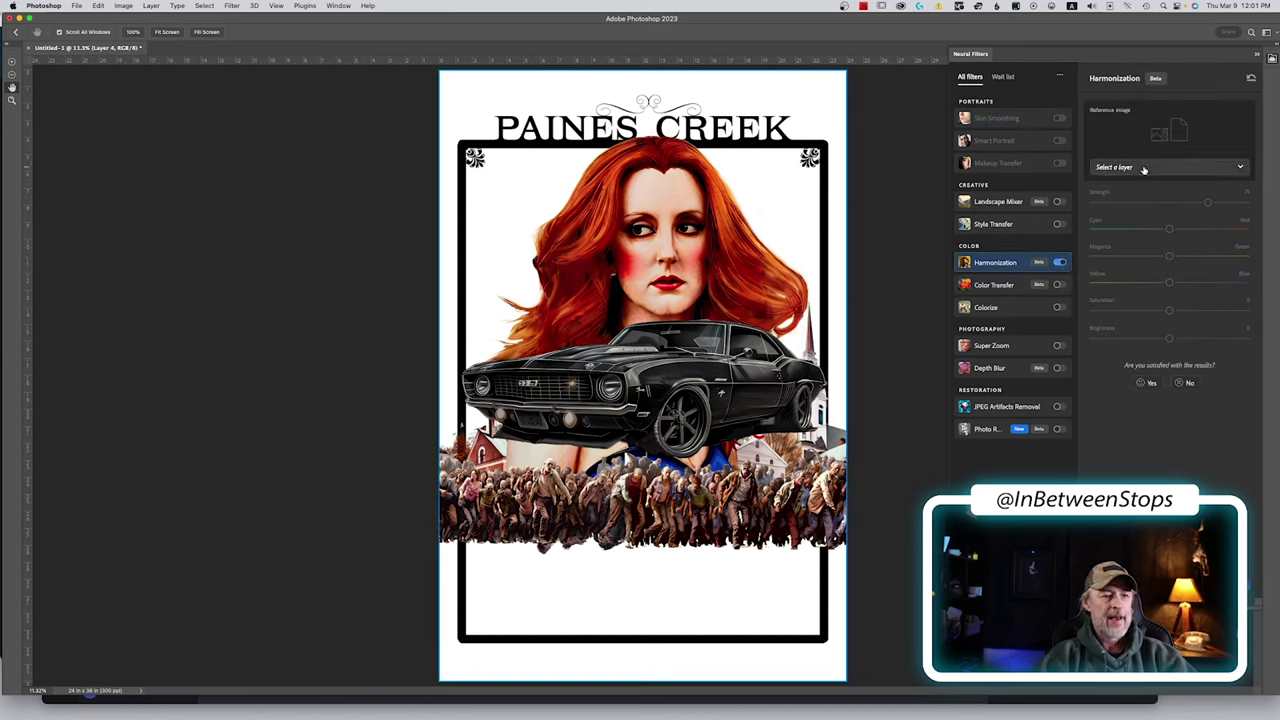
pyautogui.click(1144, 168)
pyautogui.click(1130, 246)
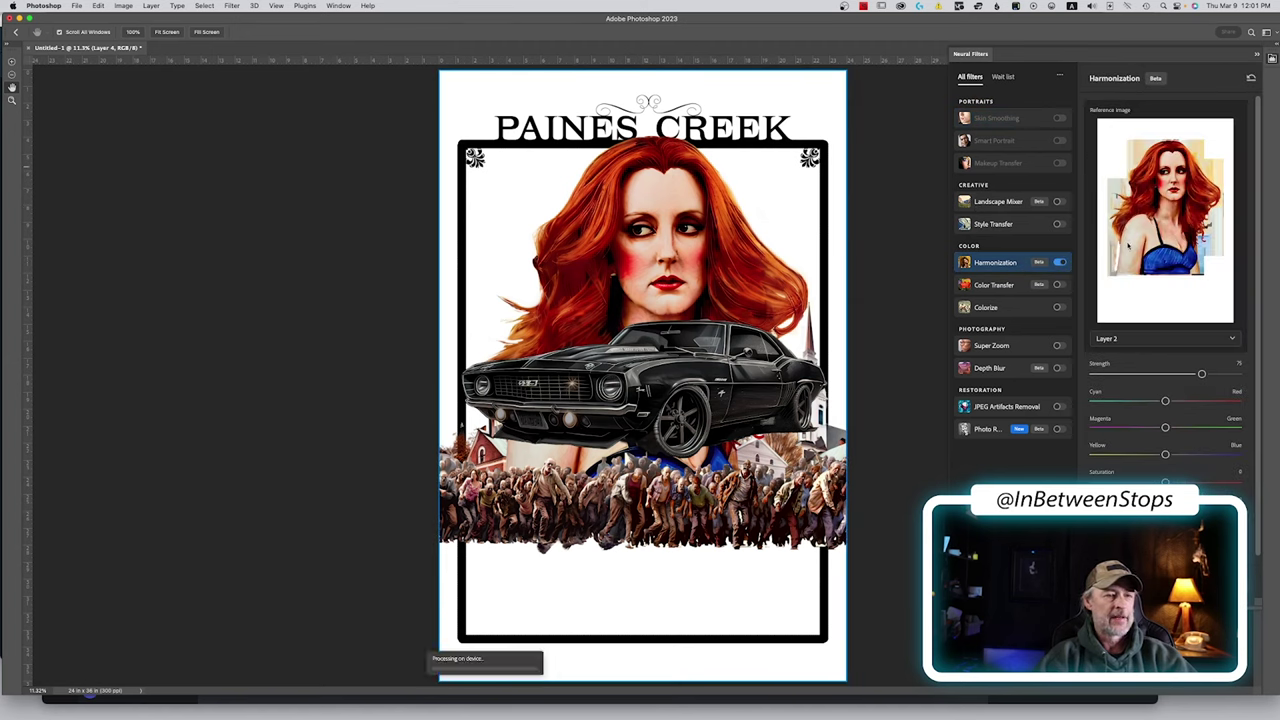
pyautogui.moveTo(1201, 374); pyautogui.dragTo(1271, 388)
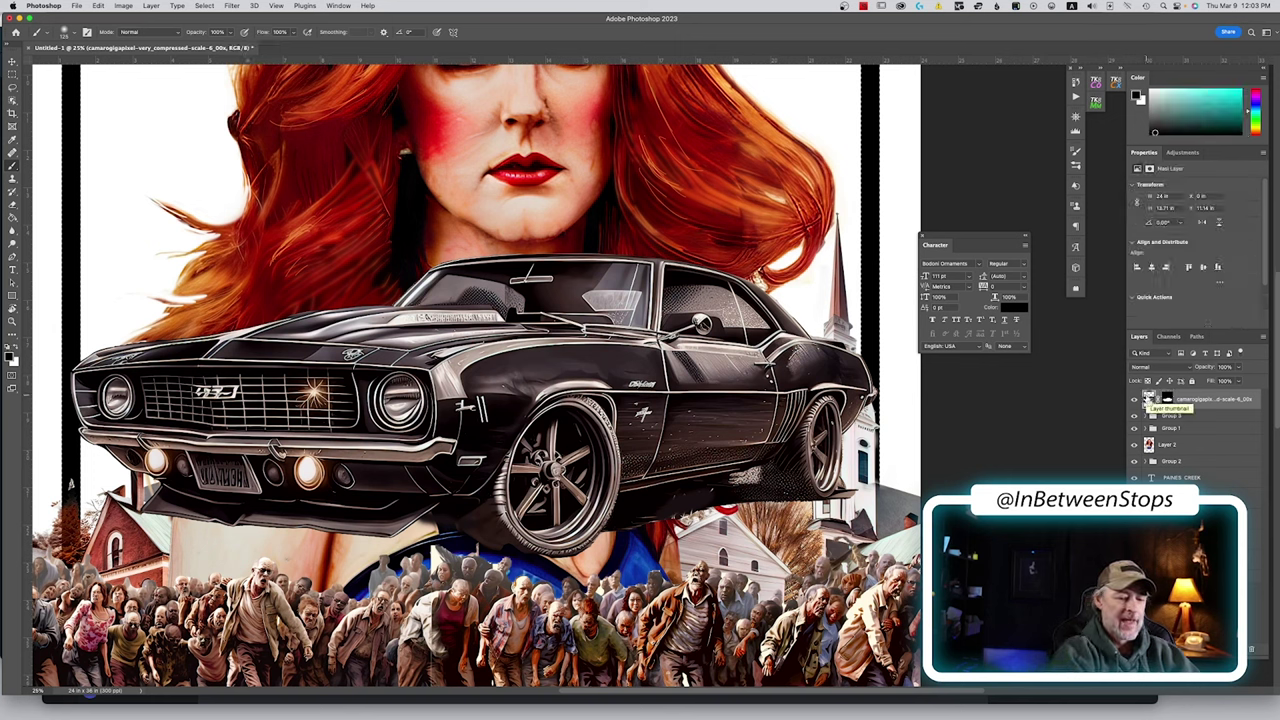
# Scale the Camaro to about 66% and move it down over the zombie horde
pyautogui.press('super+0')
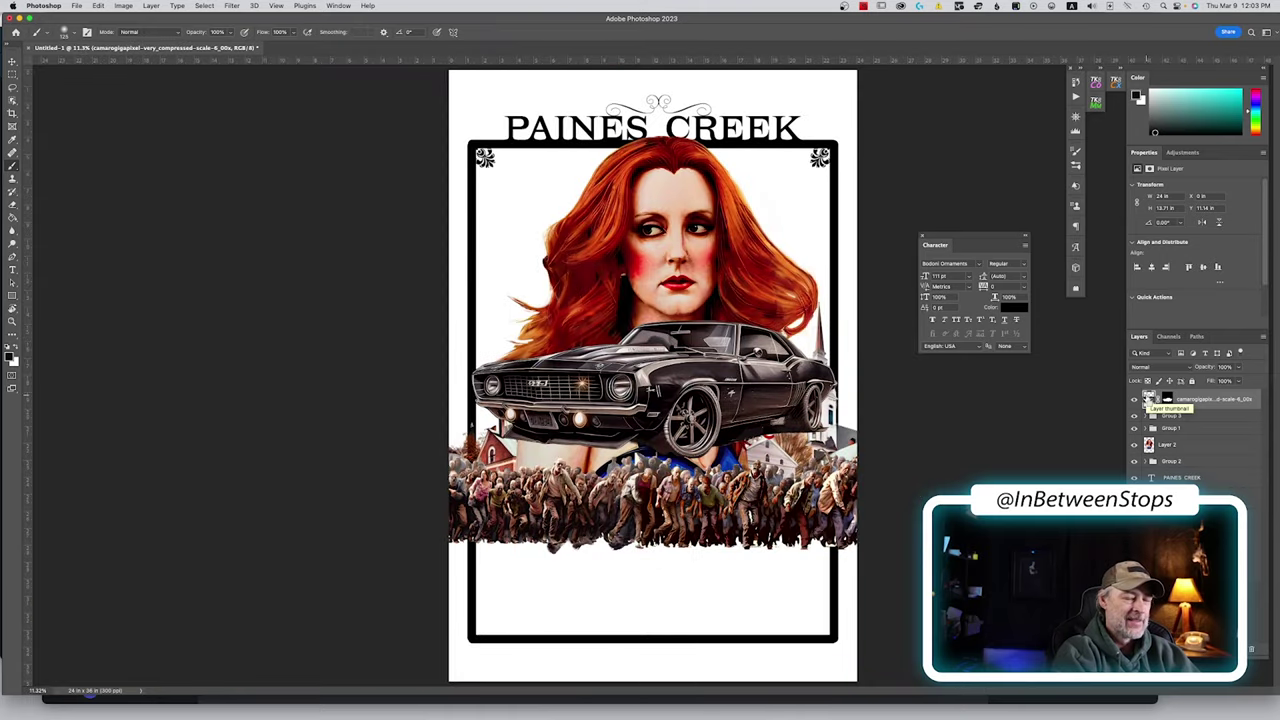
pyautogui.press('super+t')
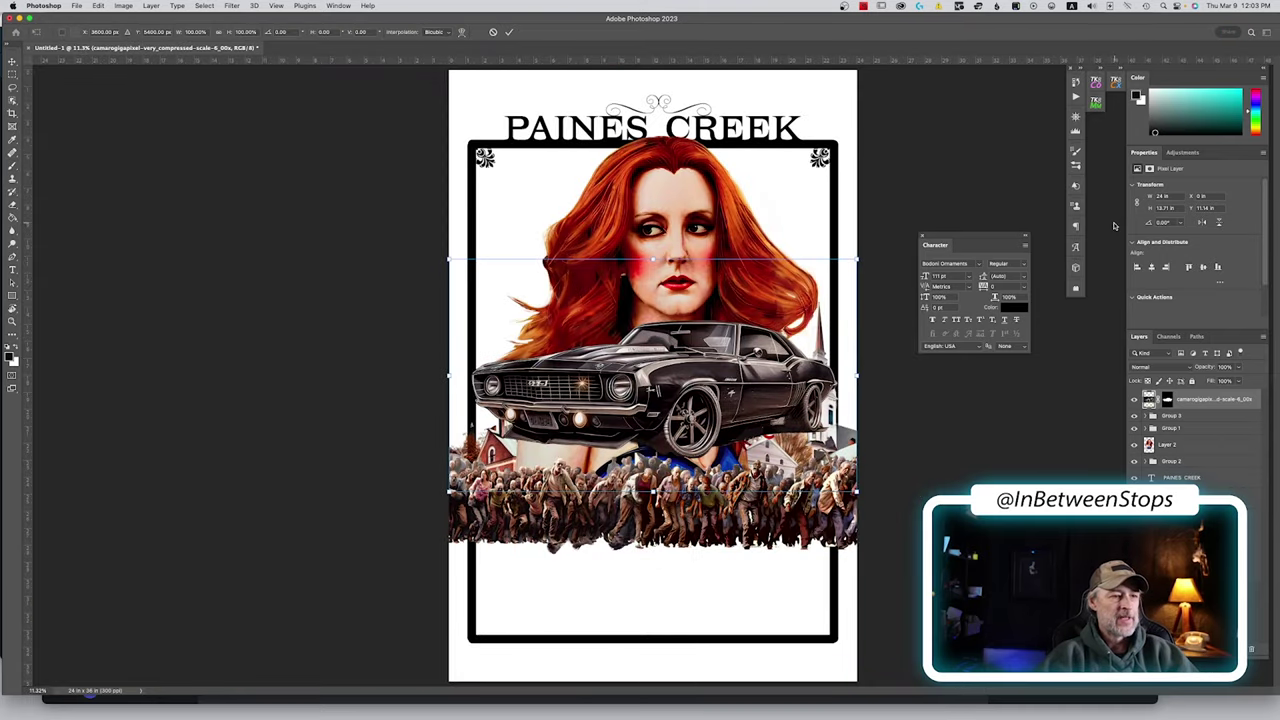
pyautogui.moveTo(855, 261); pyautogui.dragTo(673, 365)
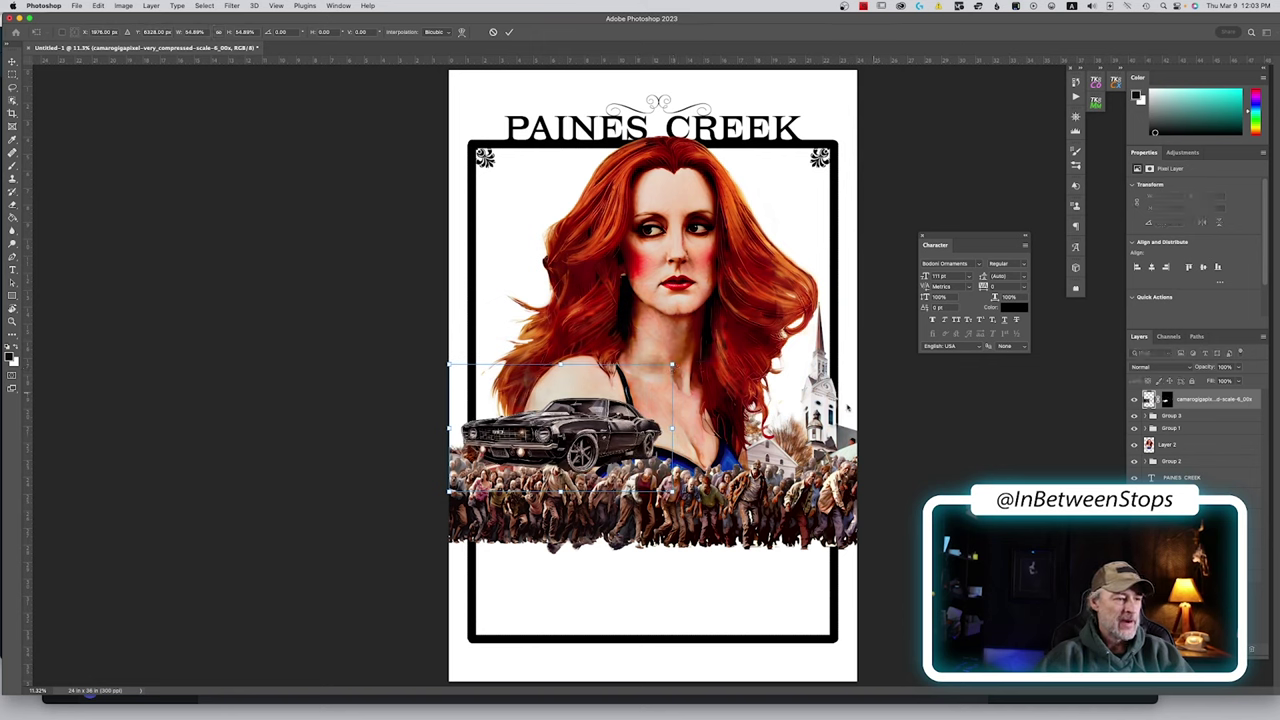
pyautogui.moveTo(638, 434); pyautogui.dragTo(706, 508)
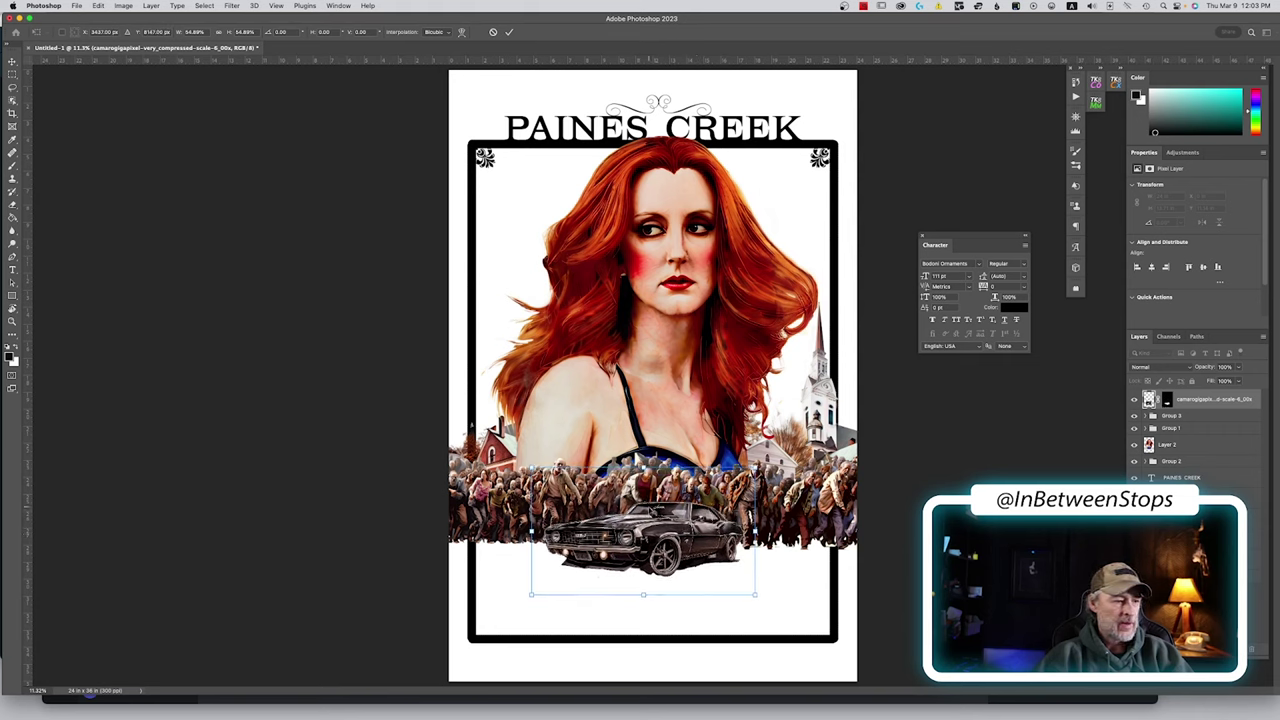
pyautogui.moveTo(643, 462); pyautogui.dragTo(643, 446)
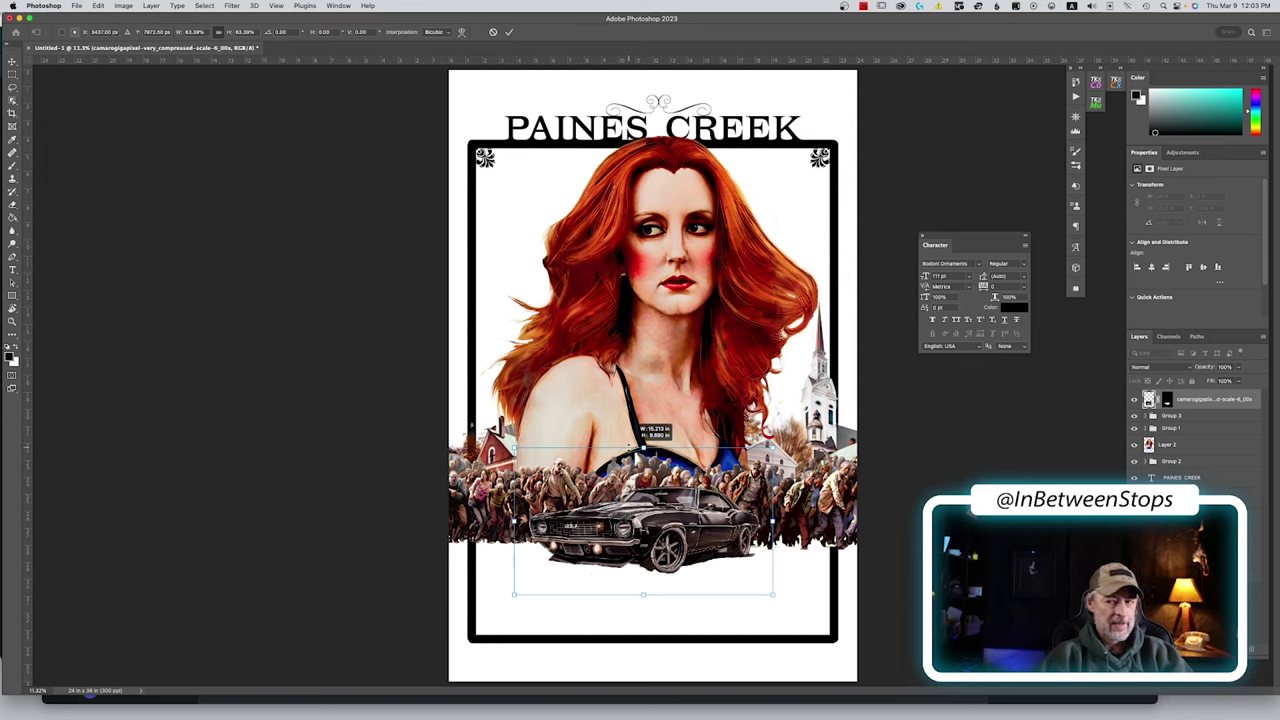
pyautogui.moveTo(643, 447); pyautogui.dragTo(642, 442)
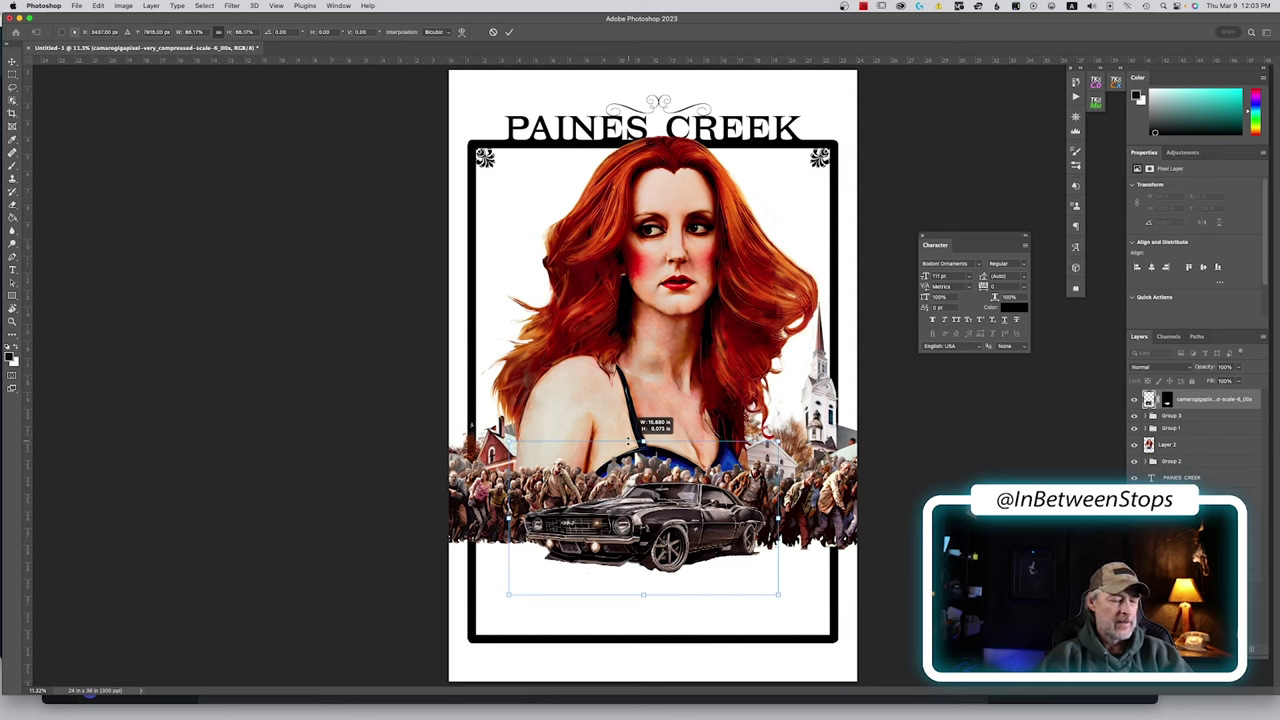
pyautogui.moveTo(630, 441); pyautogui.dragTo(630, 442)
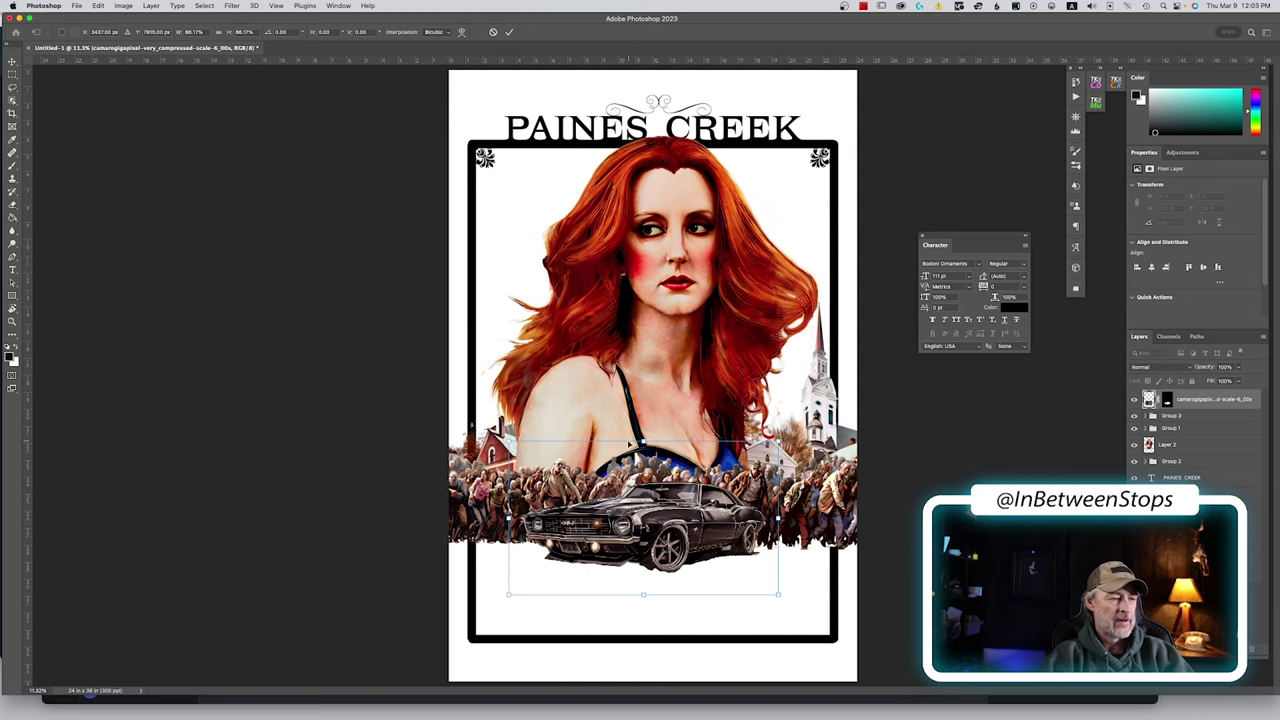
# Commit the Camaro's new size and position in front of the horde
pyautogui.press('Return')
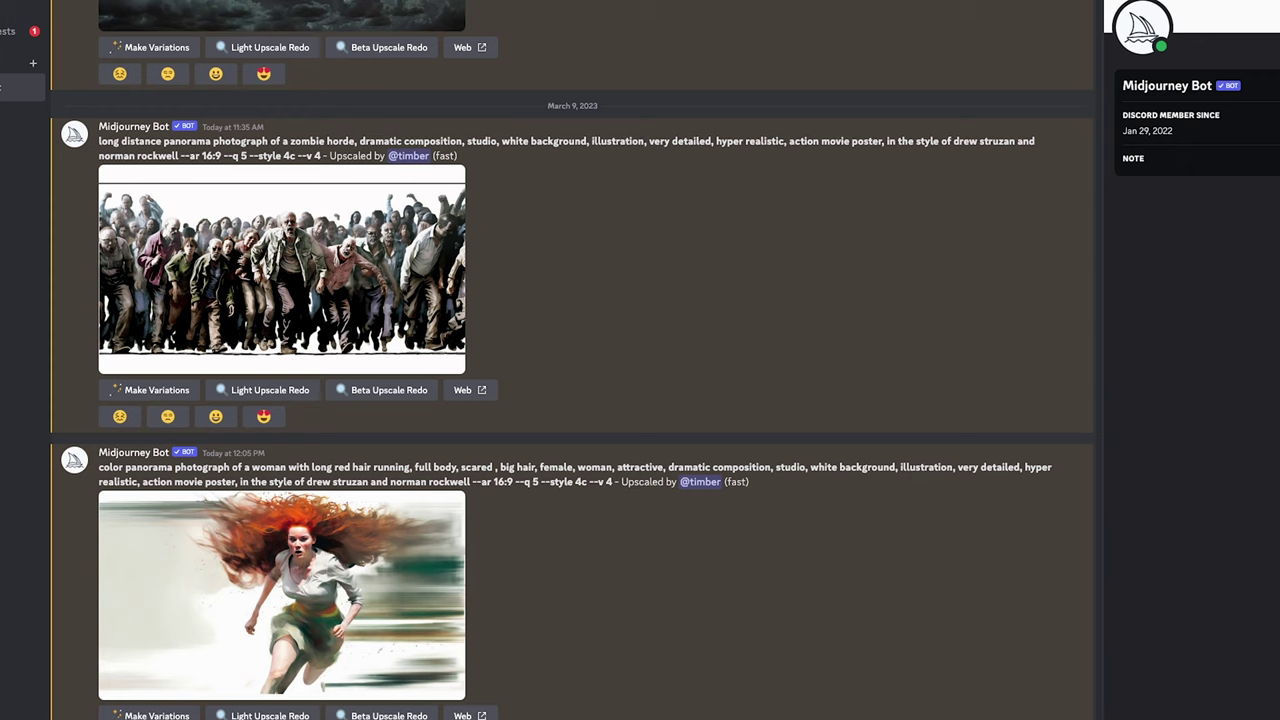
# View the running red-haired woman image enlarged in Discord, then close it
pyautogui.click(340, 585)
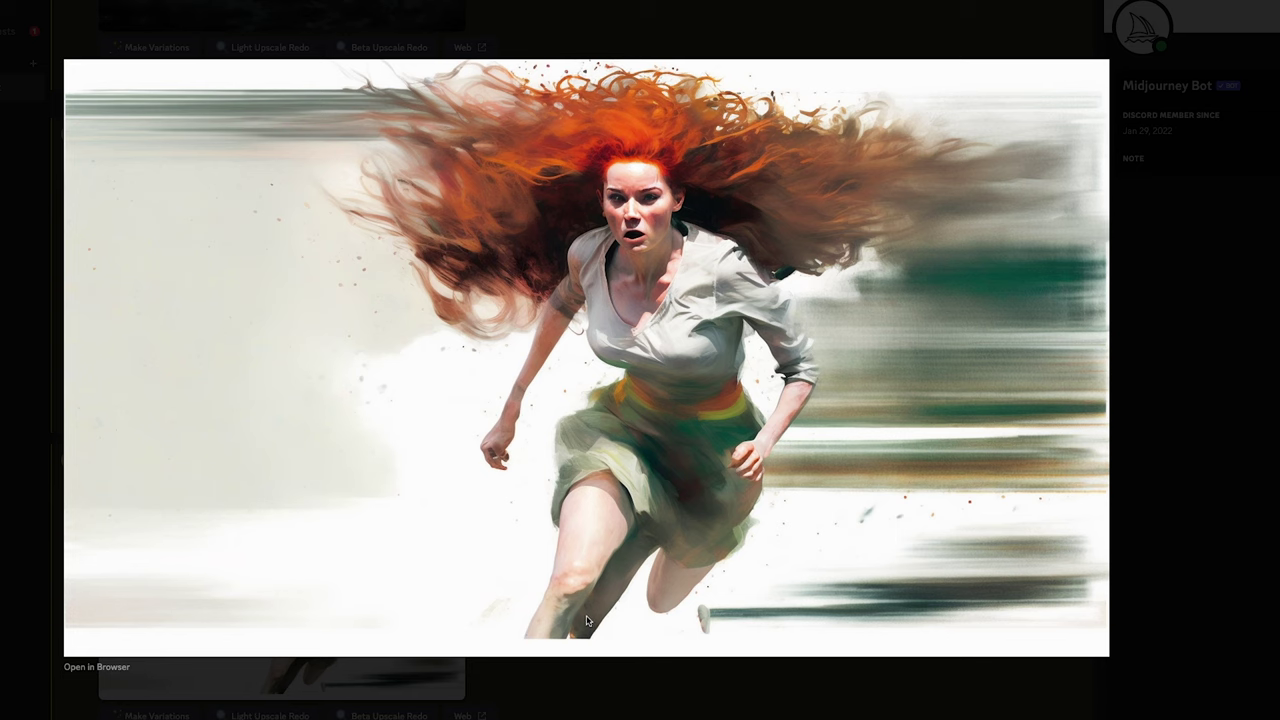
pyautogui.press('Escape')
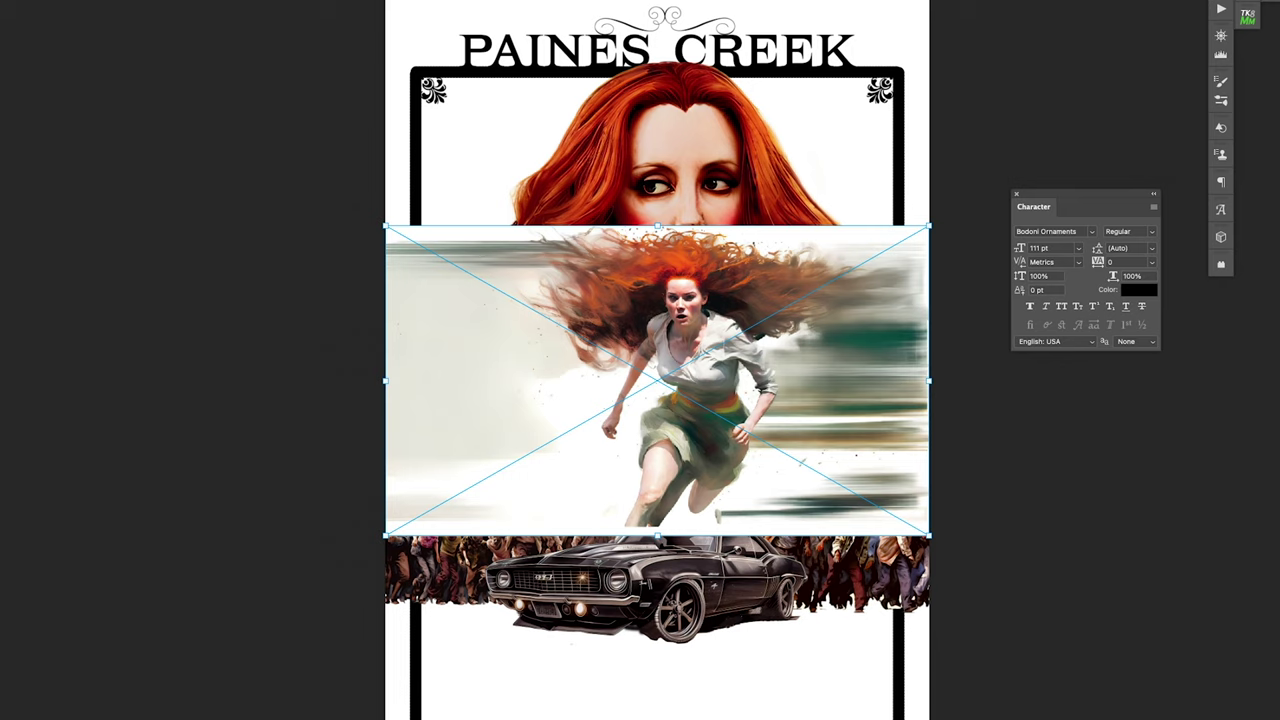
# Mask the placed running woman and use Refine Hair and the Refine Edge Brush on her hair and lower-body gap
pyautogui.press('Return')
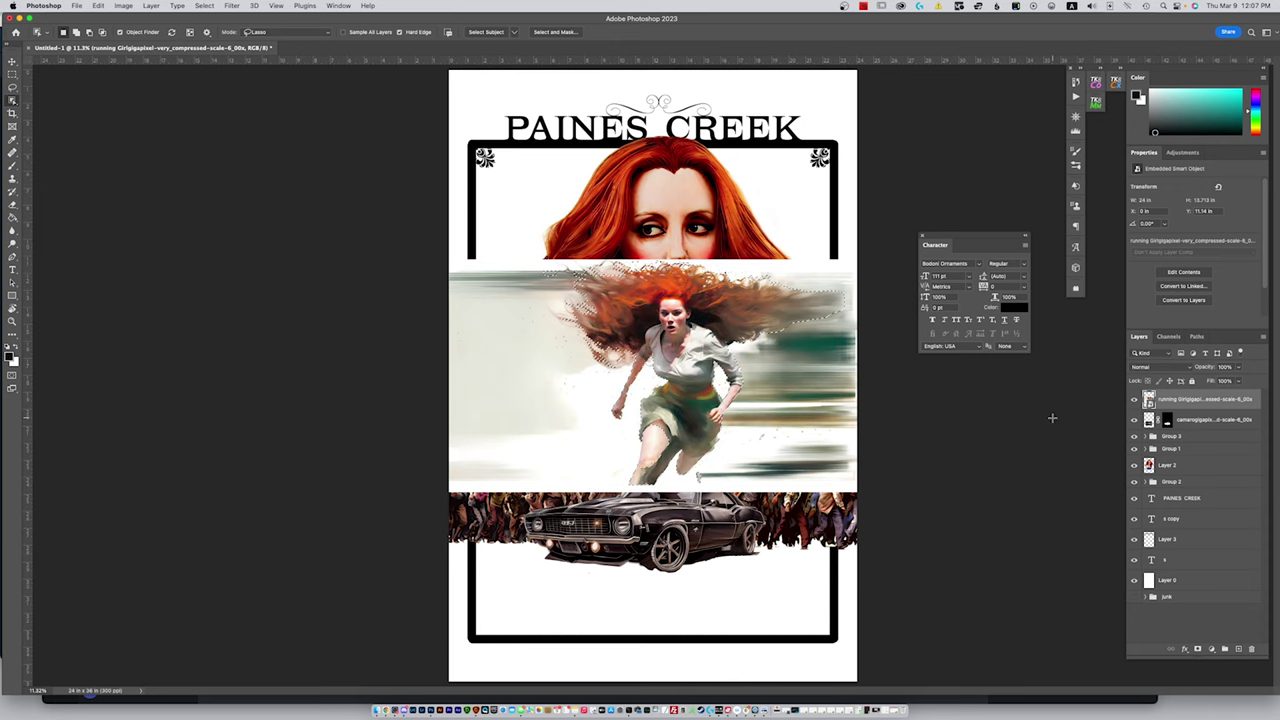
pyautogui.click(1197, 650)
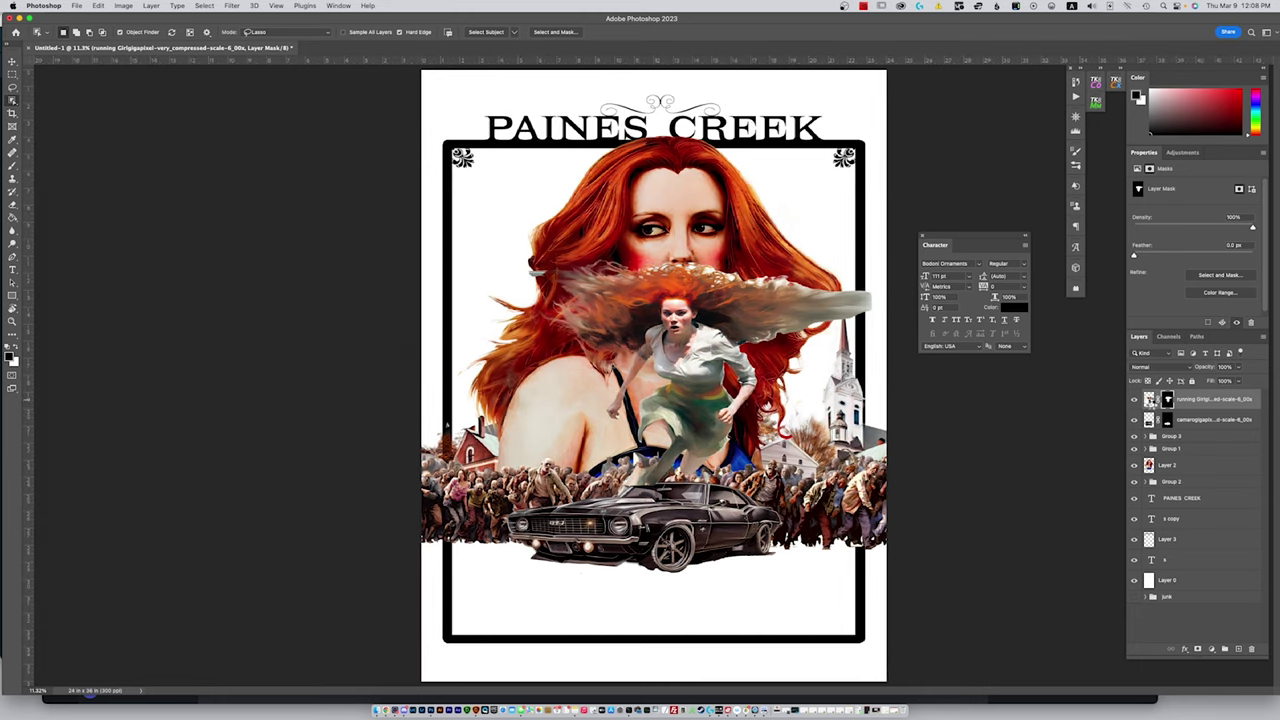
pyautogui.doubleClick(1162, 402)
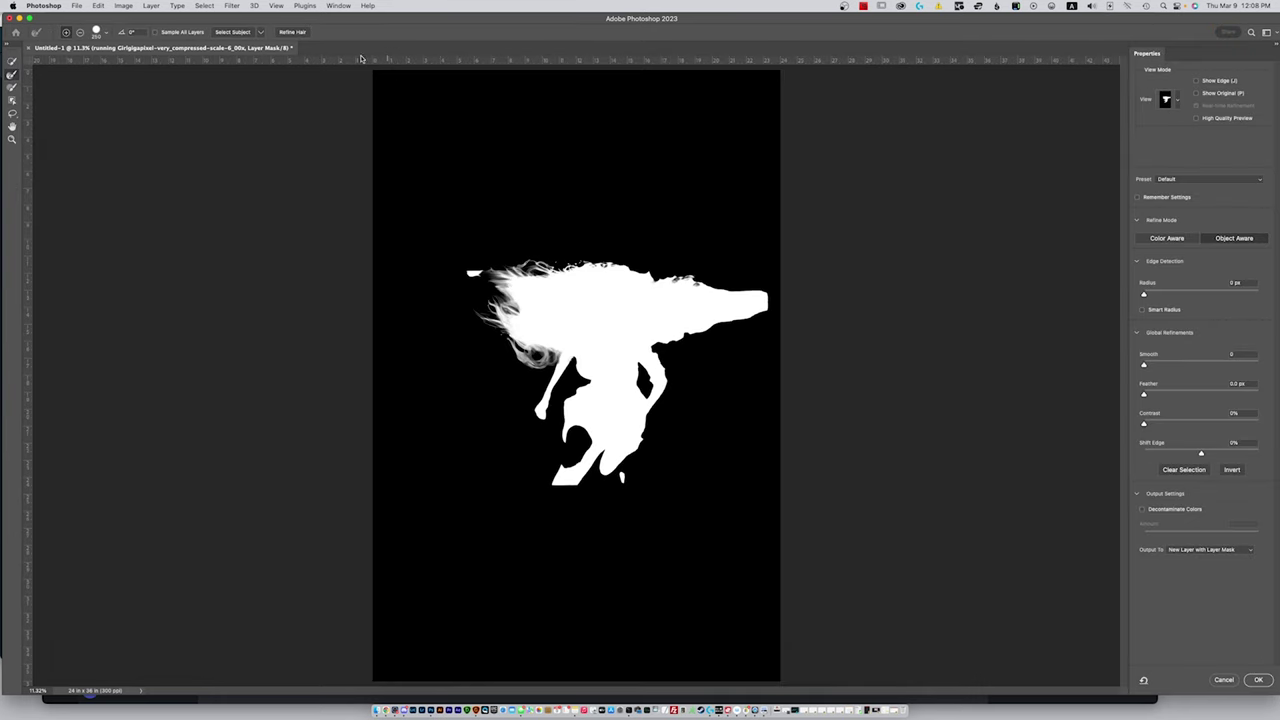
pyautogui.click(296, 33)
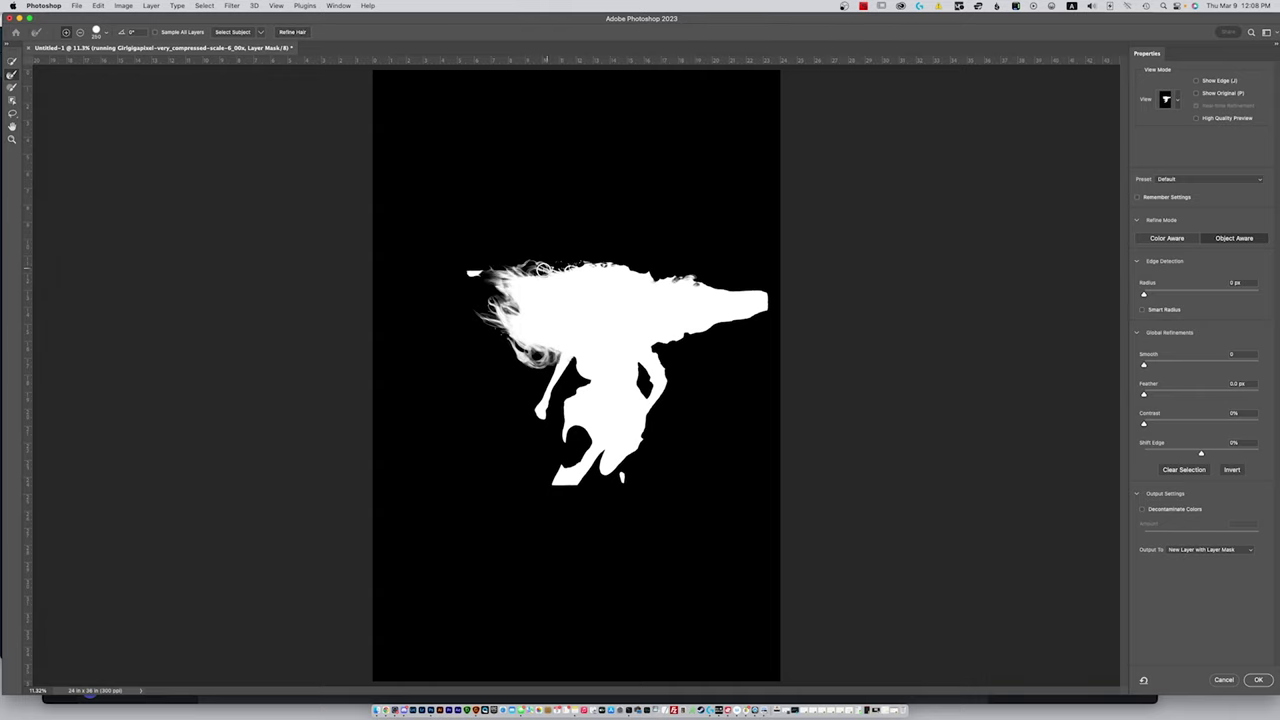
pyautogui.moveTo(567, 268)
pyautogui.mouseDown()
pyautogui.moveTo(768, 299)
pyautogui.moveTo(658, 343)
pyautogui.mouseUp()
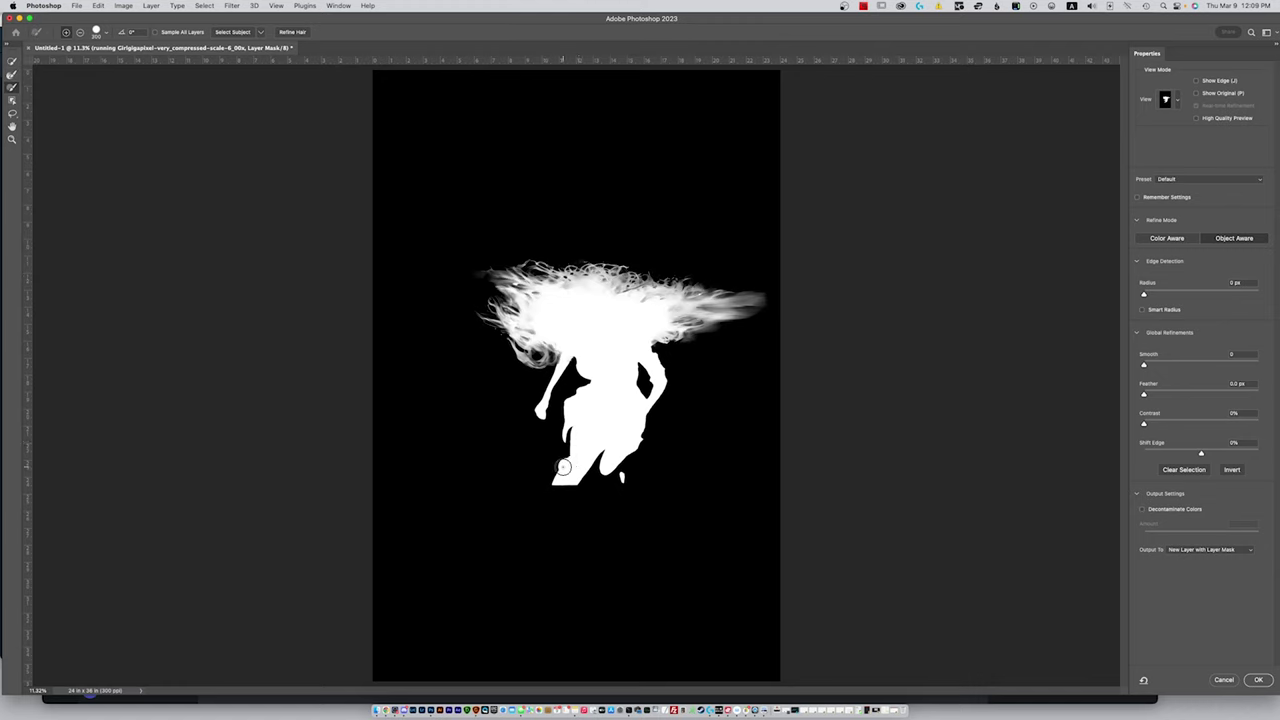
pyautogui.moveTo(566, 461); pyautogui.dragTo(573, 429)
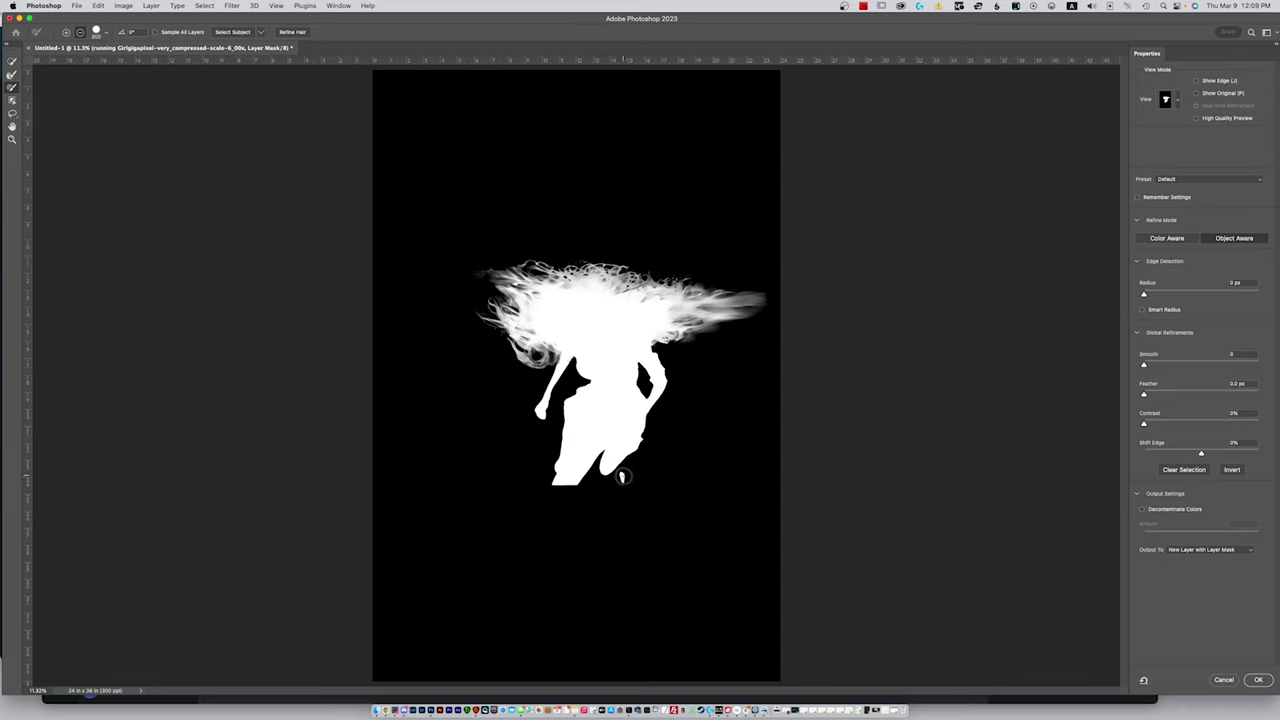
pyautogui.press('alt')
# Output the refined running woman as a new layer with mask, then apply a Neural Filter
pyautogui.click(1257, 681)
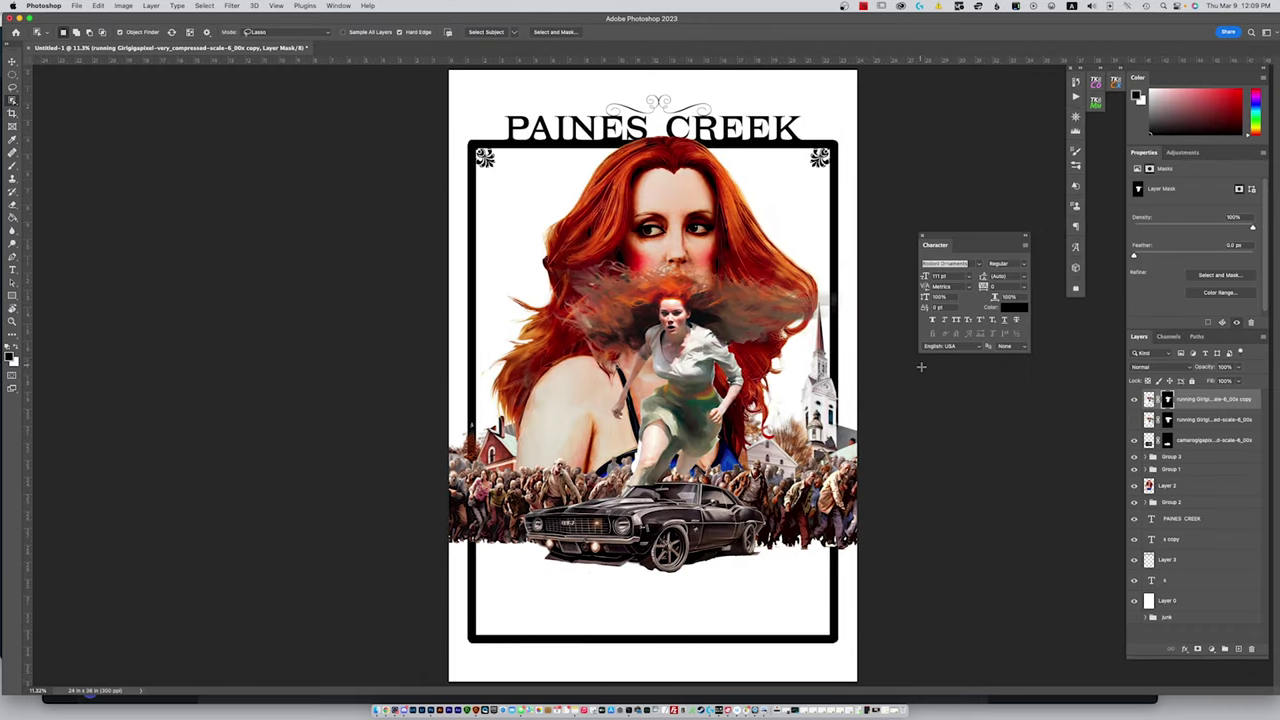
pyautogui.press('b')
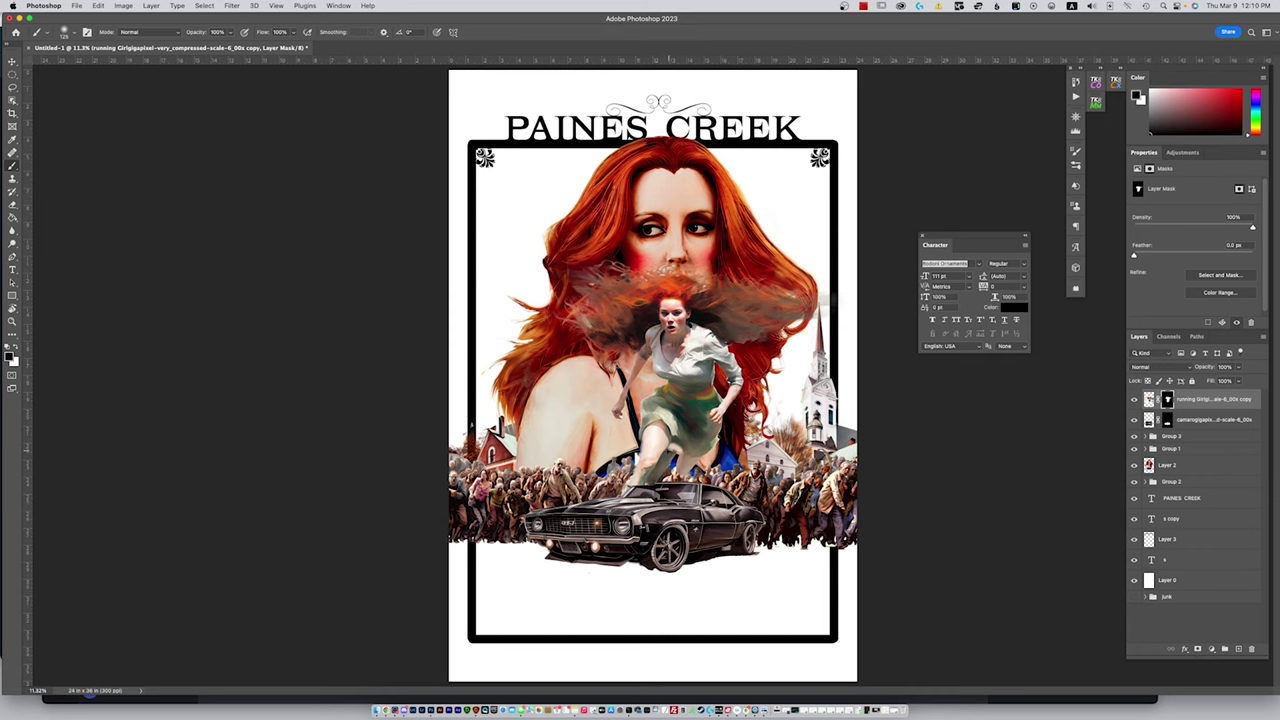
pyautogui.press('v')
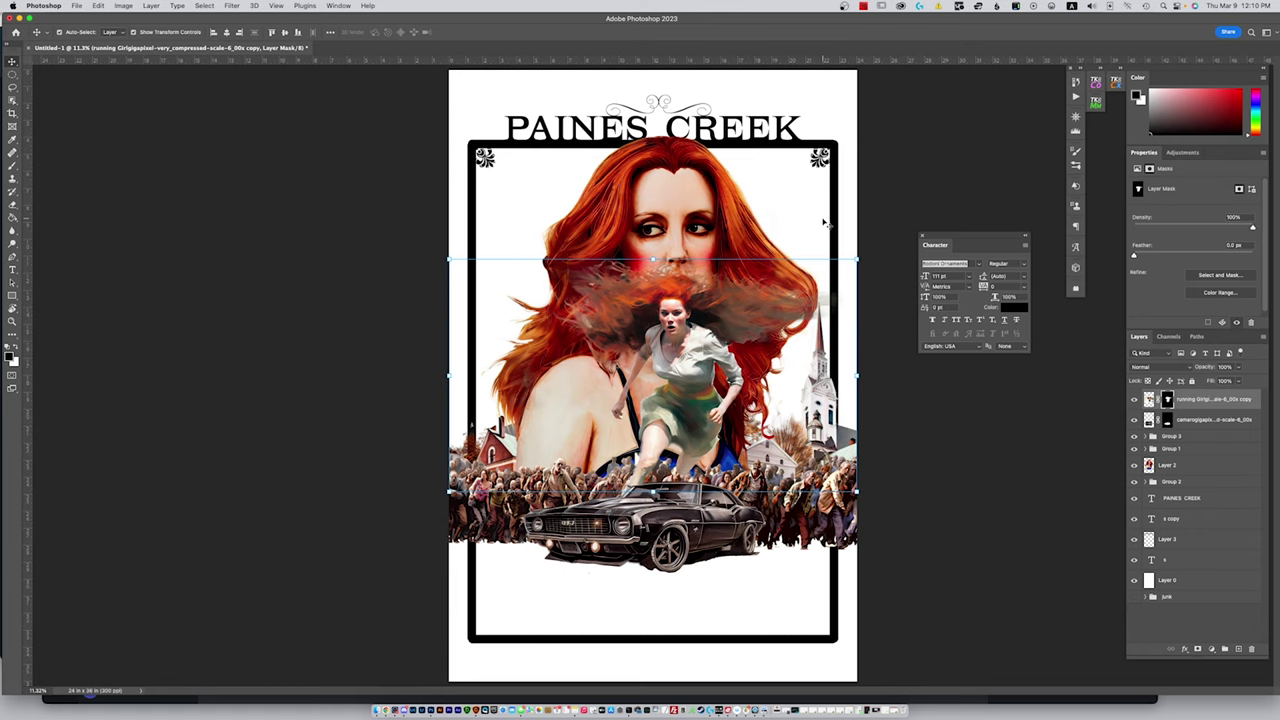
pyautogui.click(231, 5)
pyautogui.click(248, 19)
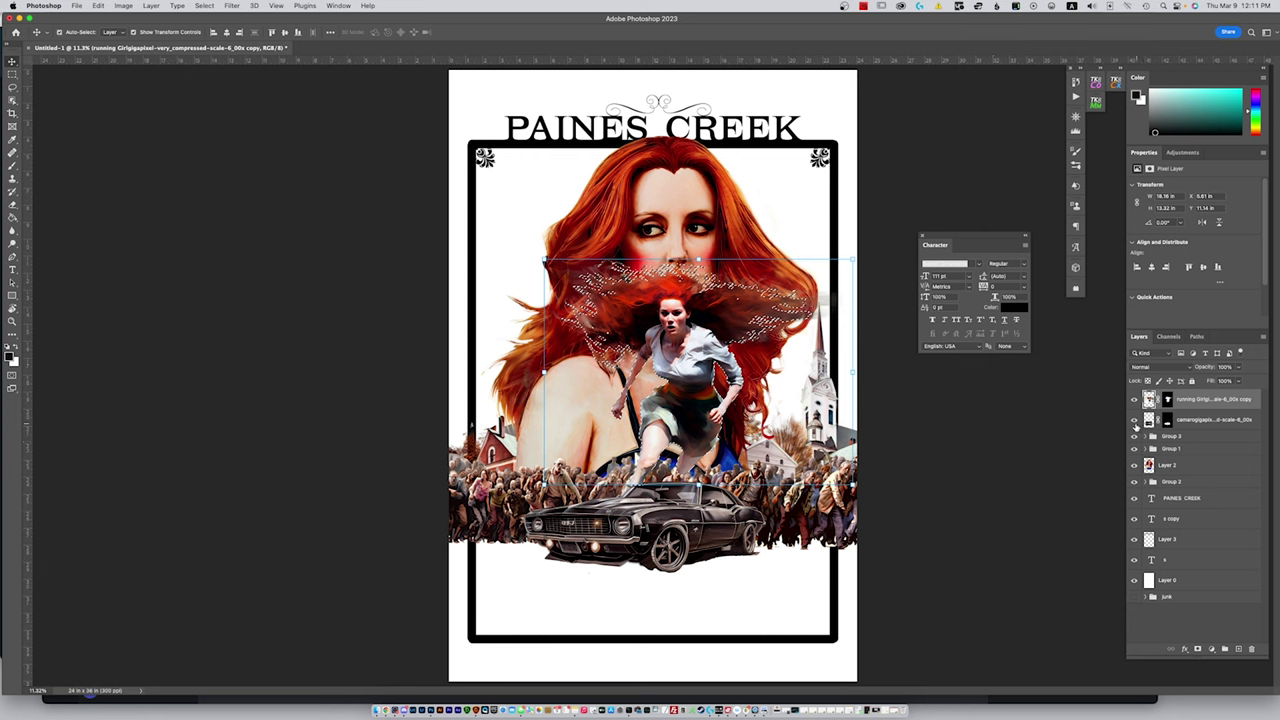
# Deselect, then move the running girl beside the Camaro and scale her to about 50.79%
pyautogui.press('super+d')
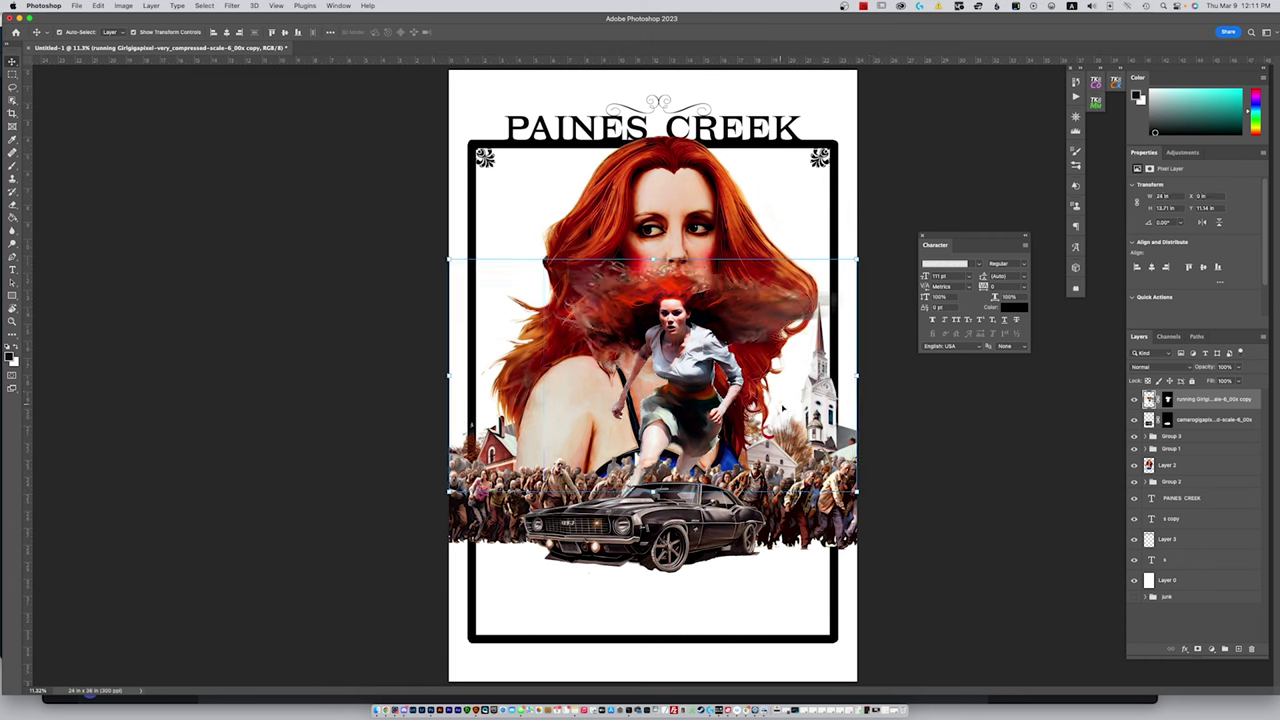
pyautogui.moveTo(860, 256); pyautogui.dragTo(739, 471)
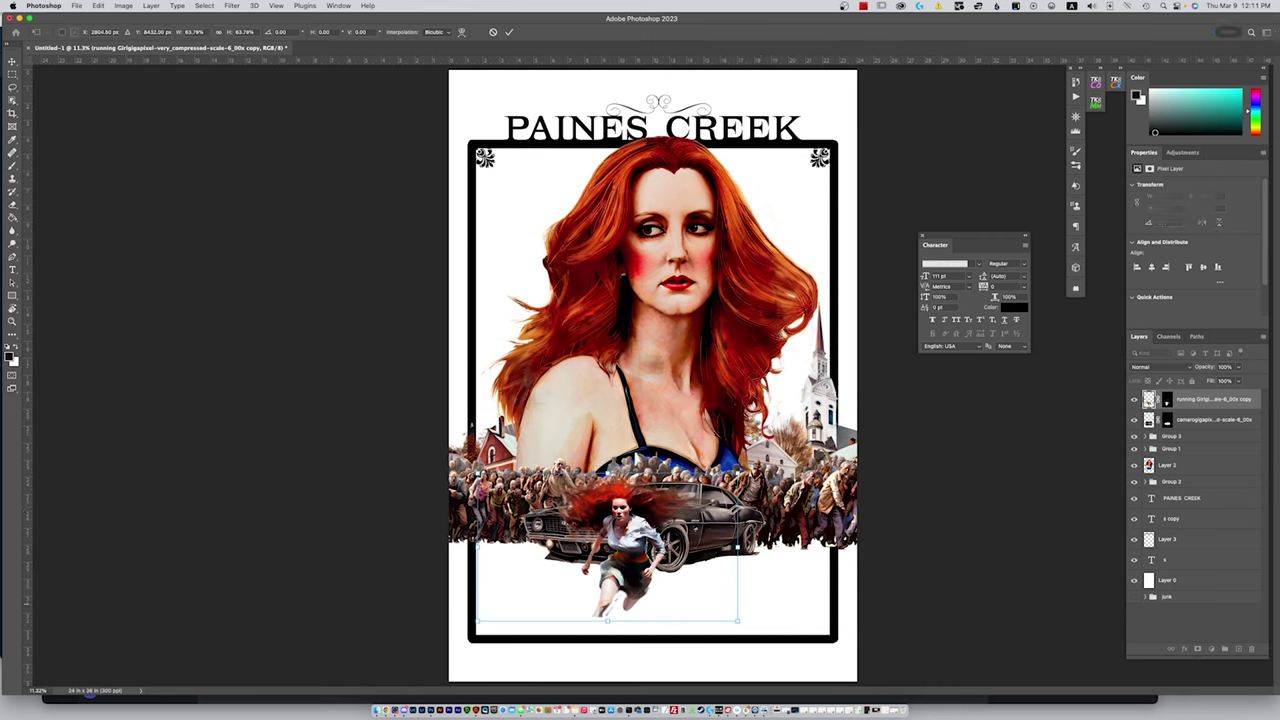
pyautogui.press('Tab')
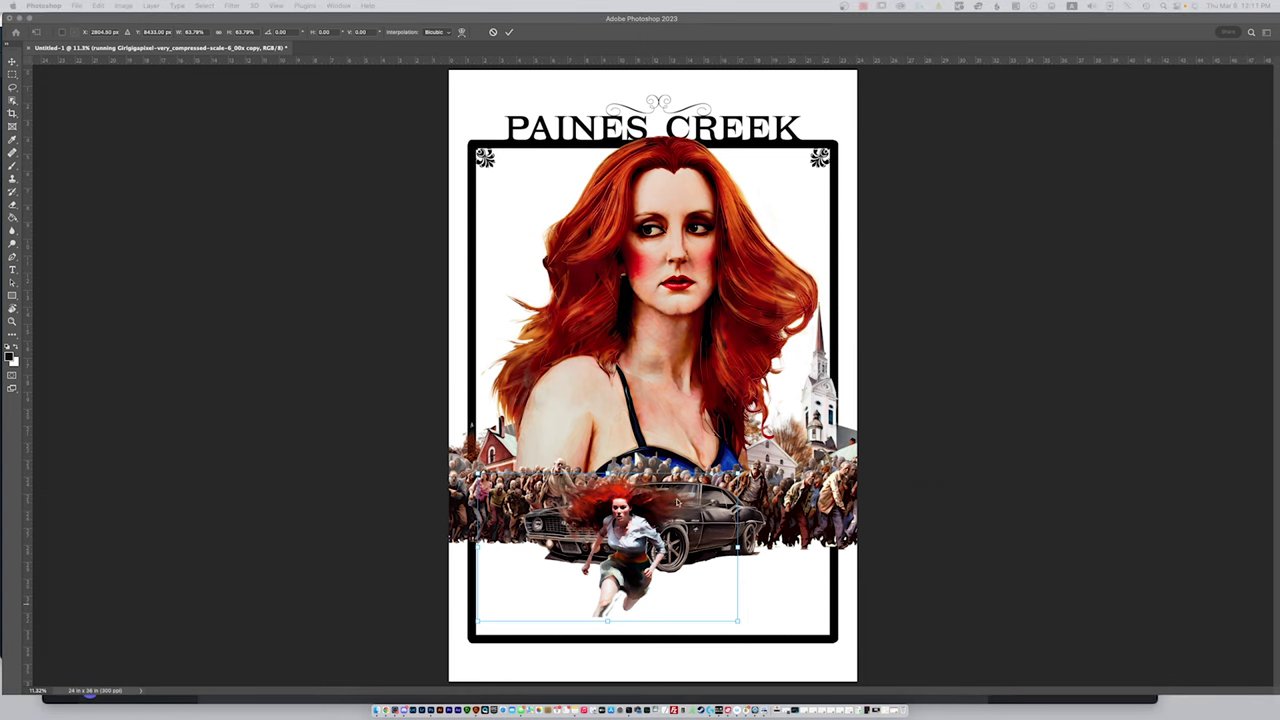
pyautogui.press('Tab')
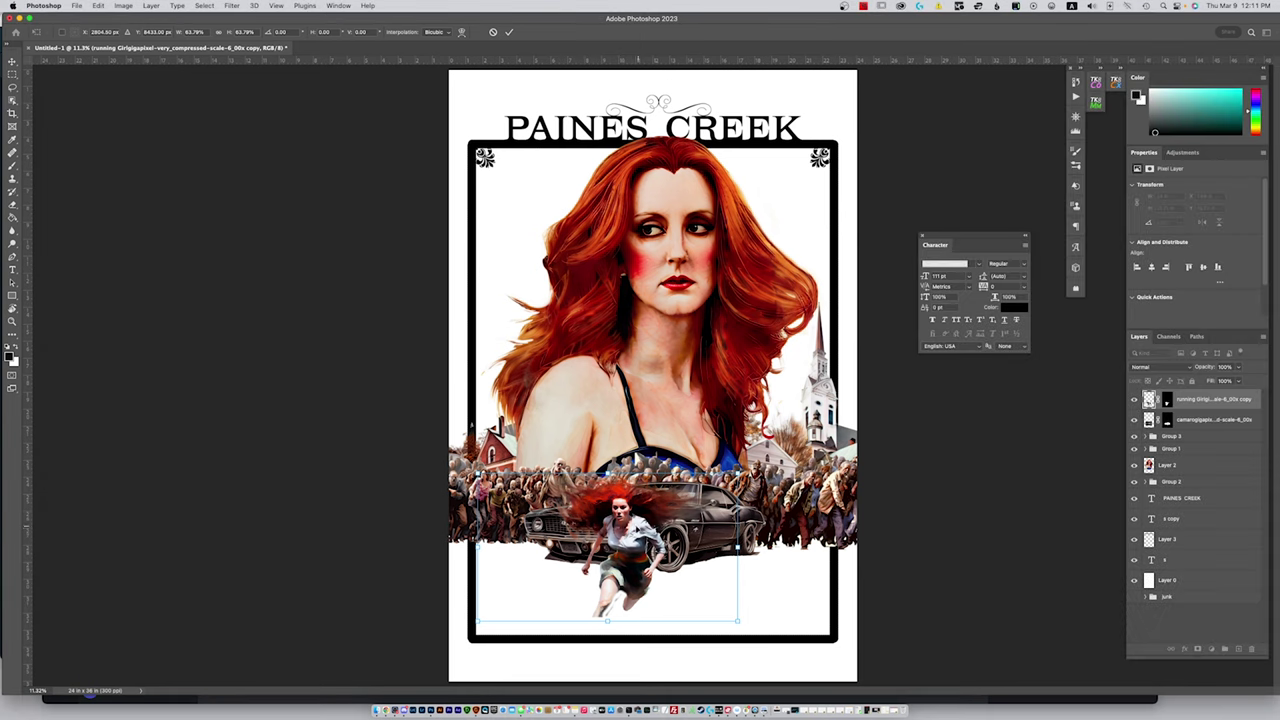
pyautogui.moveTo(634, 522); pyautogui.dragTo(768, 521)
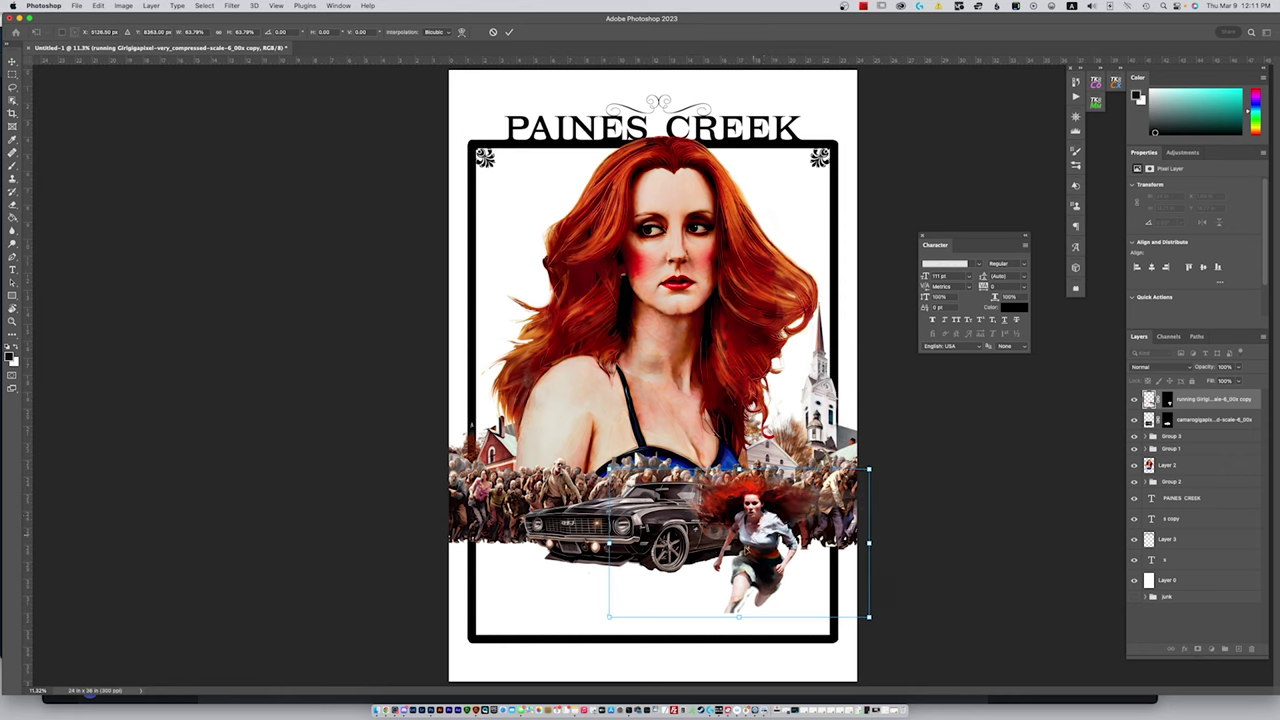
pyautogui.moveTo(738, 616); pyautogui.dragTo(731, 597)
pyautogui.moveTo(752, 538); pyautogui.dragTo(751, 540)
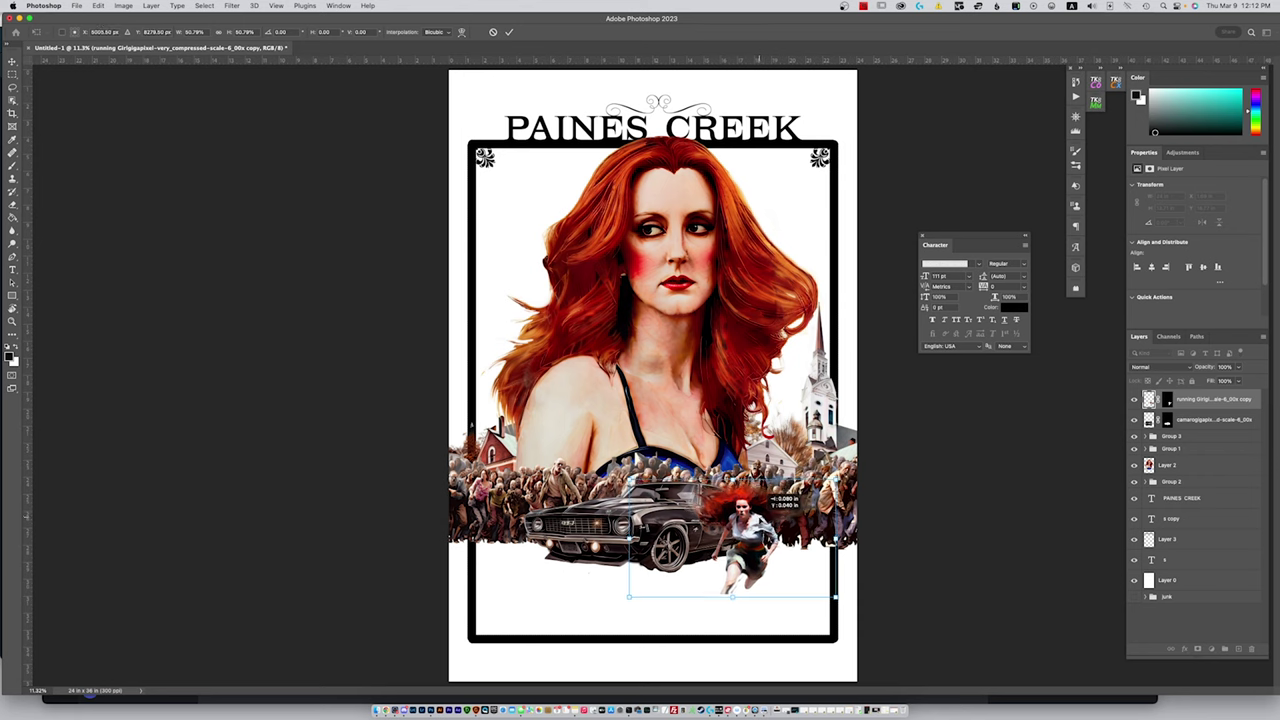
pyautogui.moveTo(760, 493); pyautogui.dragTo(766, 496)
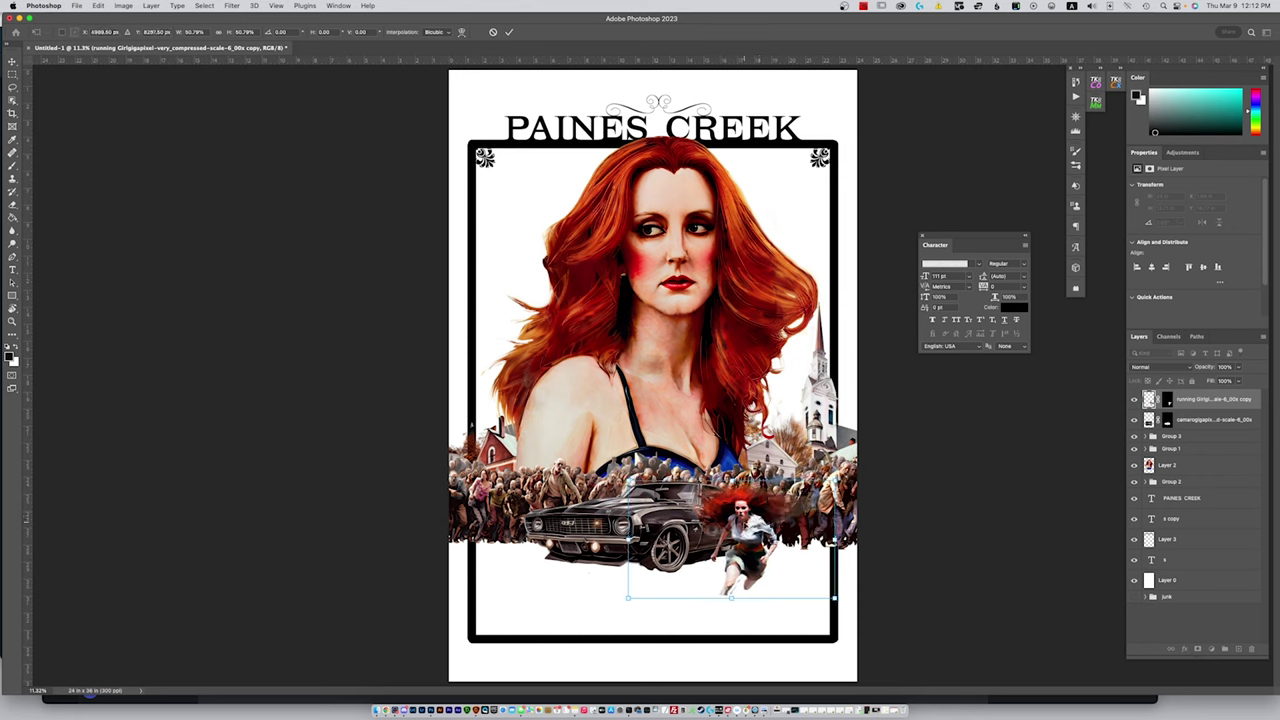
# Clip a Brightness/Contrast layer to the running girl with Brightness -20 and Contrast -43
pyautogui.click(1211, 648)
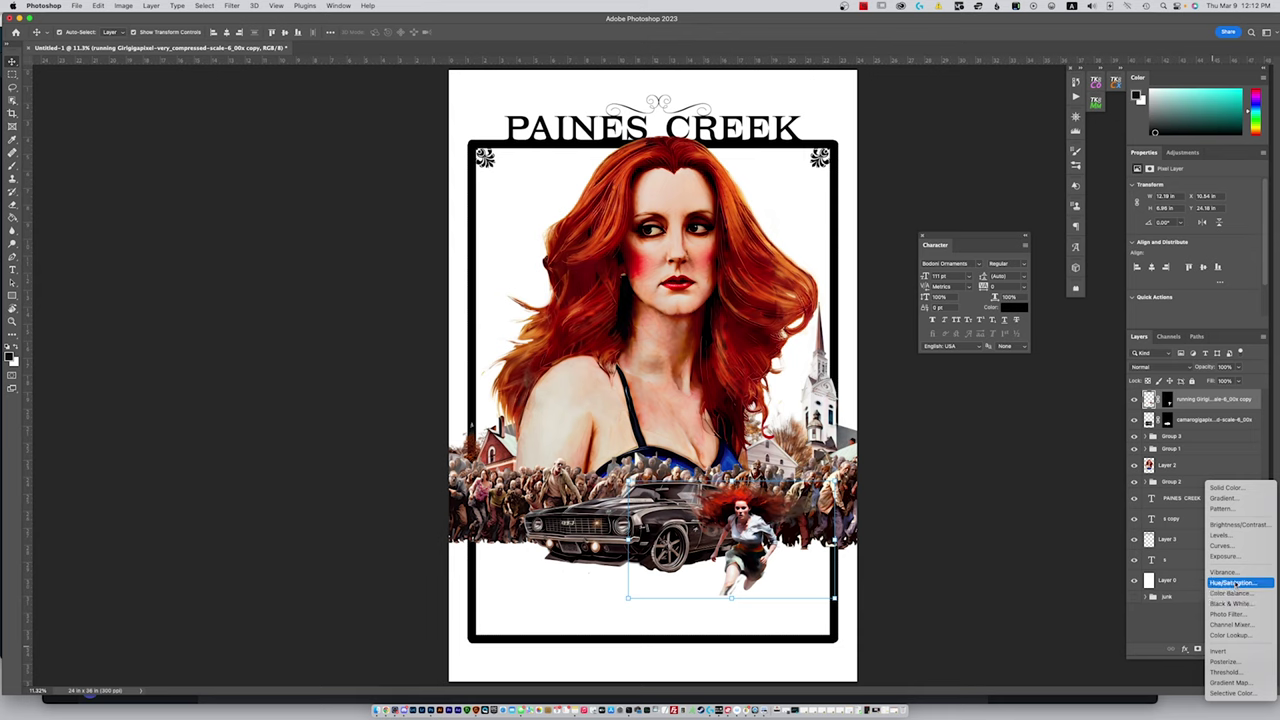
pyautogui.click(1238, 525)
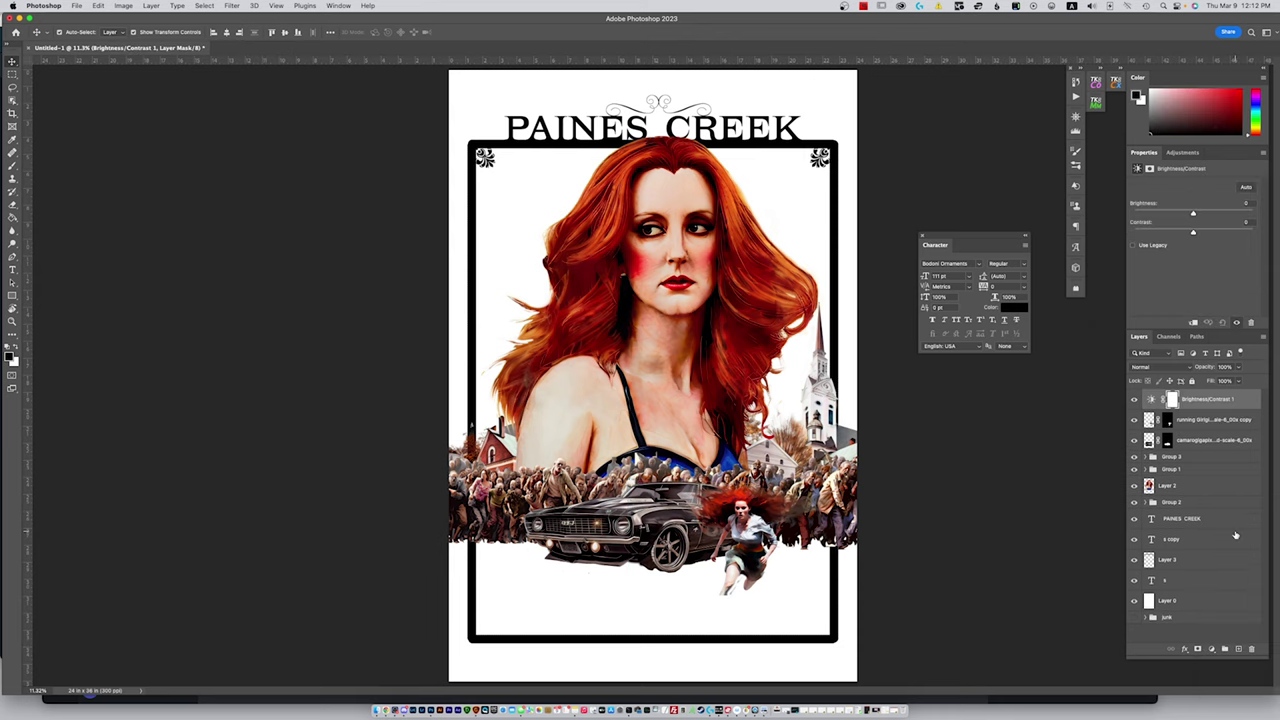
pyautogui.keyDown('alt'); pyautogui.click(1208, 405); pyautogui.keyUp('alt')
pyautogui.moveTo(1192, 234)
pyautogui.mouseDown()
pyautogui.moveTo(1133, 231)
pyautogui.moveTo(1195, 234)
pyautogui.moveTo(1137, 230)
pyautogui.moveTo(1212, 217)
pyautogui.moveTo(1186, 216)
pyautogui.mouseUp()
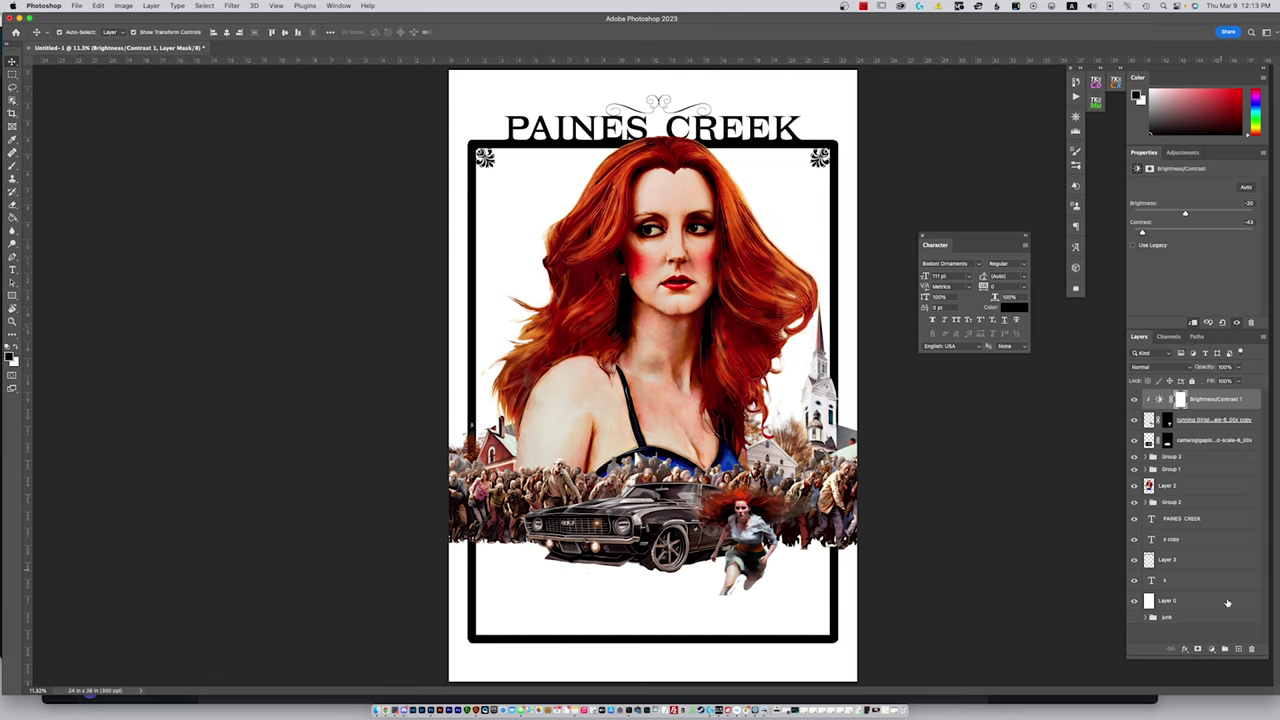
pyautogui.click(1211, 650)
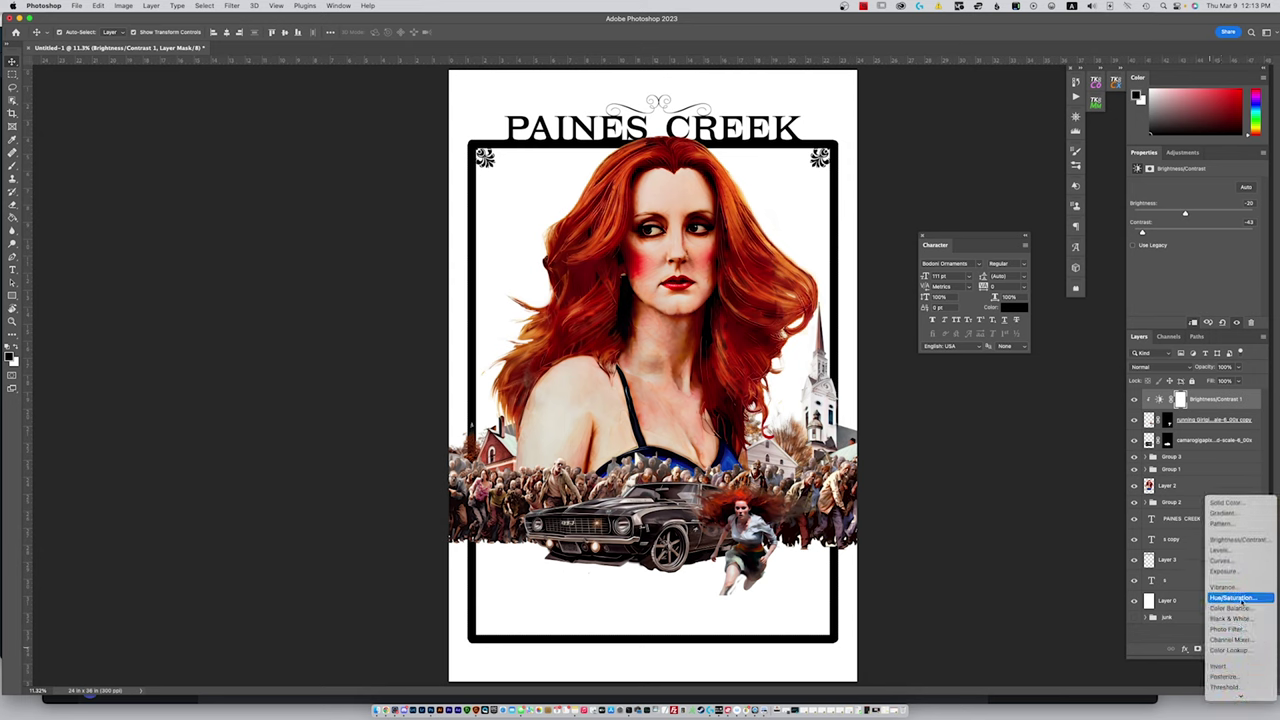
# Clip a Hue/Saturation layer to the running girl and lower Saturation to -21
pyautogui.click(1241, 598)
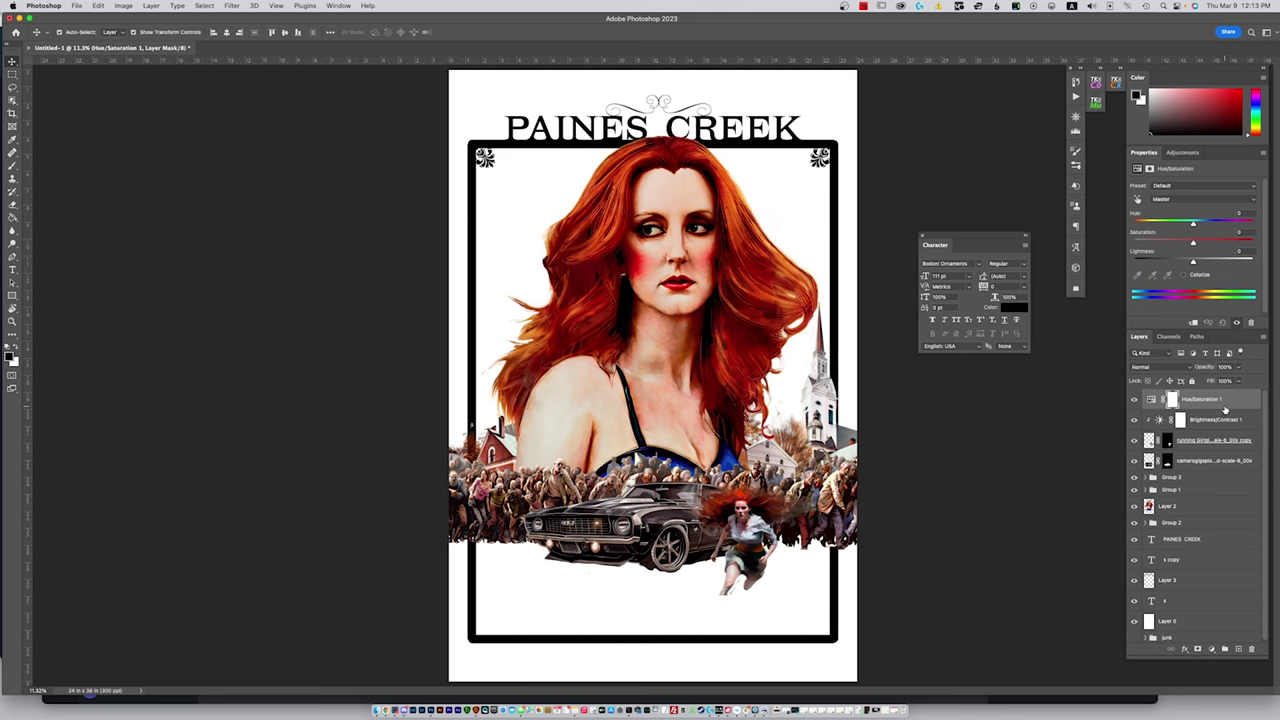
pyautogui.moveTo(1225, 409); pyautogui.dragTo(1230, 405)
pyautogui.keyDown('alt'); pyautogui.click(1227, 406); pyautogui.keyUp('alt')
pyautogui.moveTo(1193, 262)
pyautogui.mouseDown()
pyautogui.moveTo(1181, 245)
pyautogui.moveTo(1217, 245)
pyautogui.moveTo(1182, 246)
pyautogui.mouseUp()
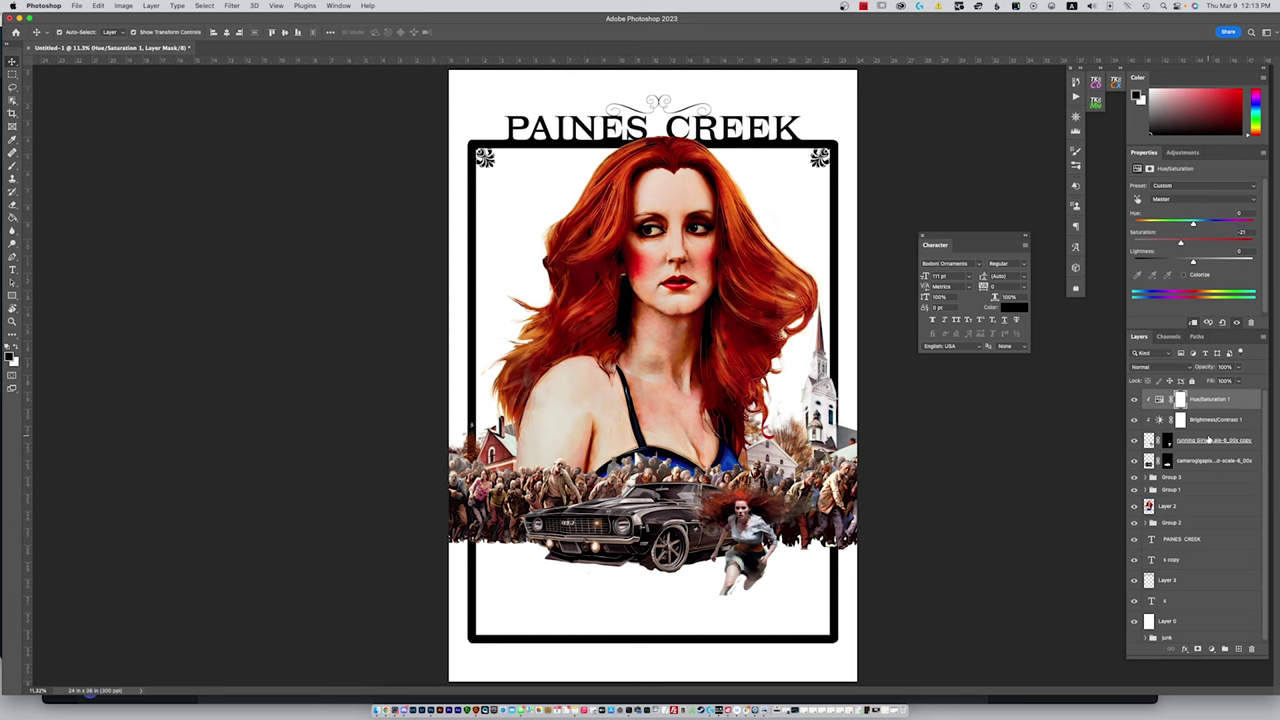
pyautogui.click(1211, 649)
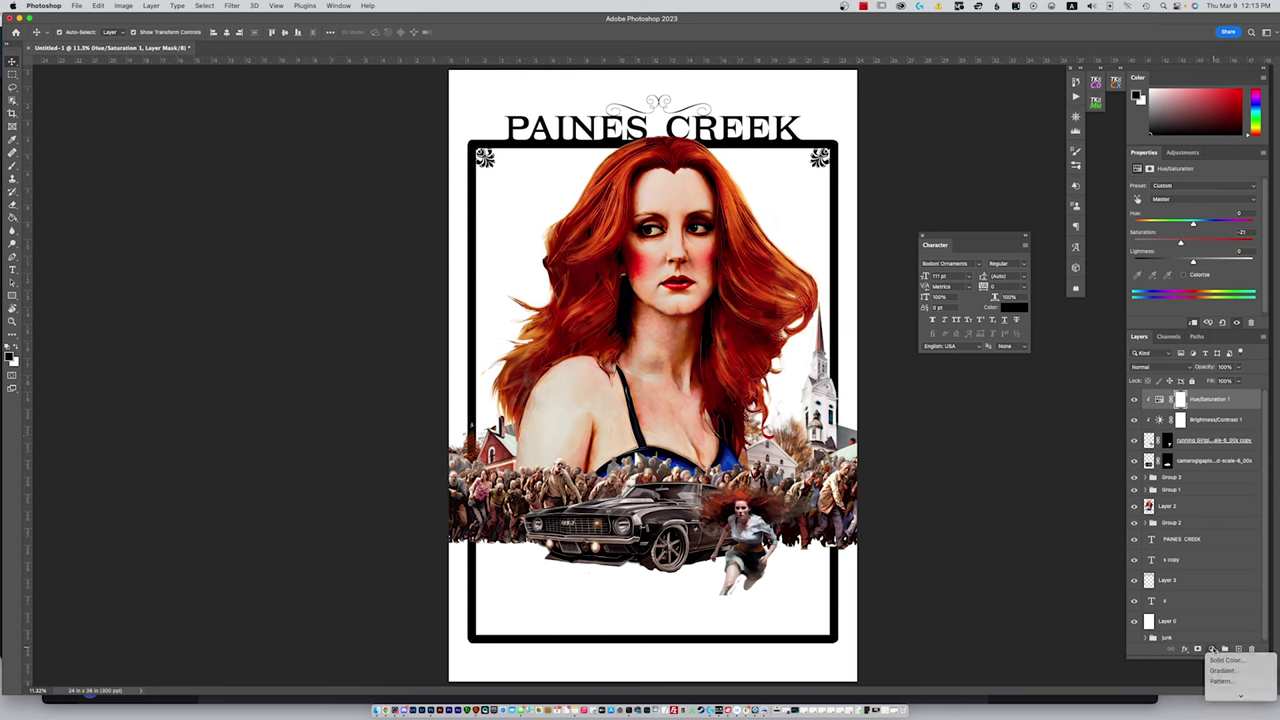
pyautogui.moveTo(1236, 700)
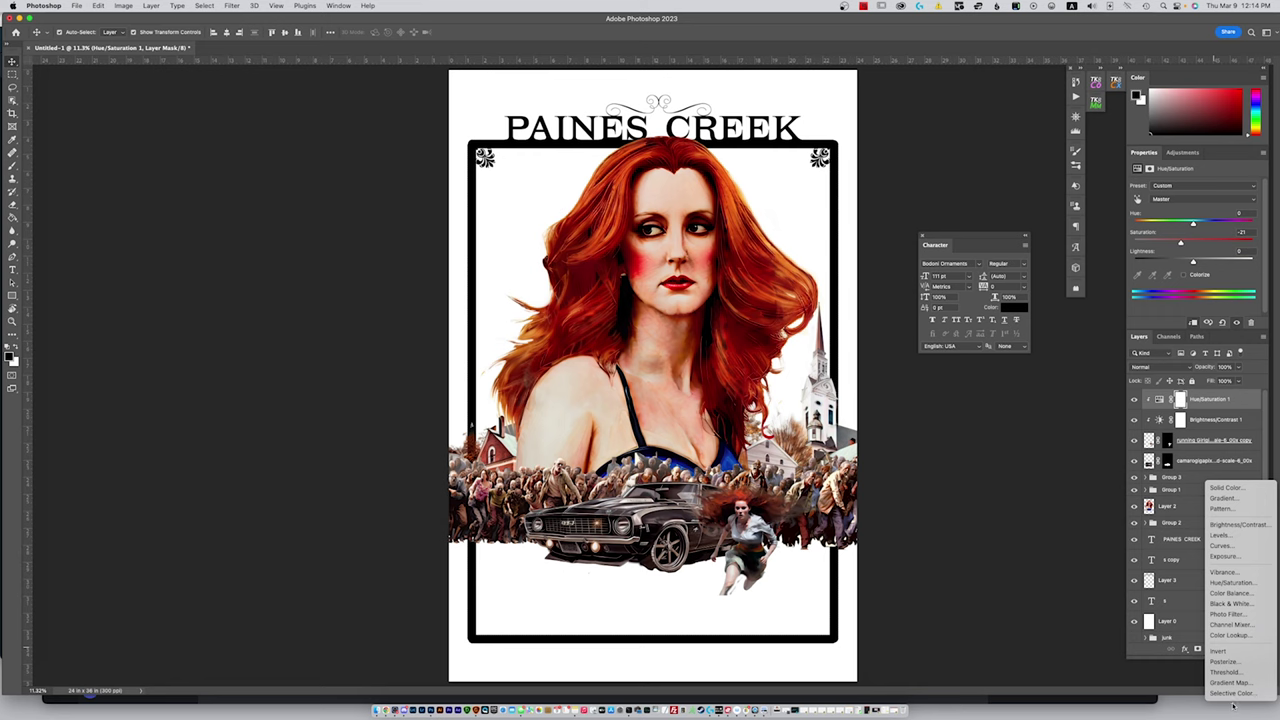
# Add a Curves adjustment layer and raise the Blue channel's midpoint
pyautogui.click(1218, 545)
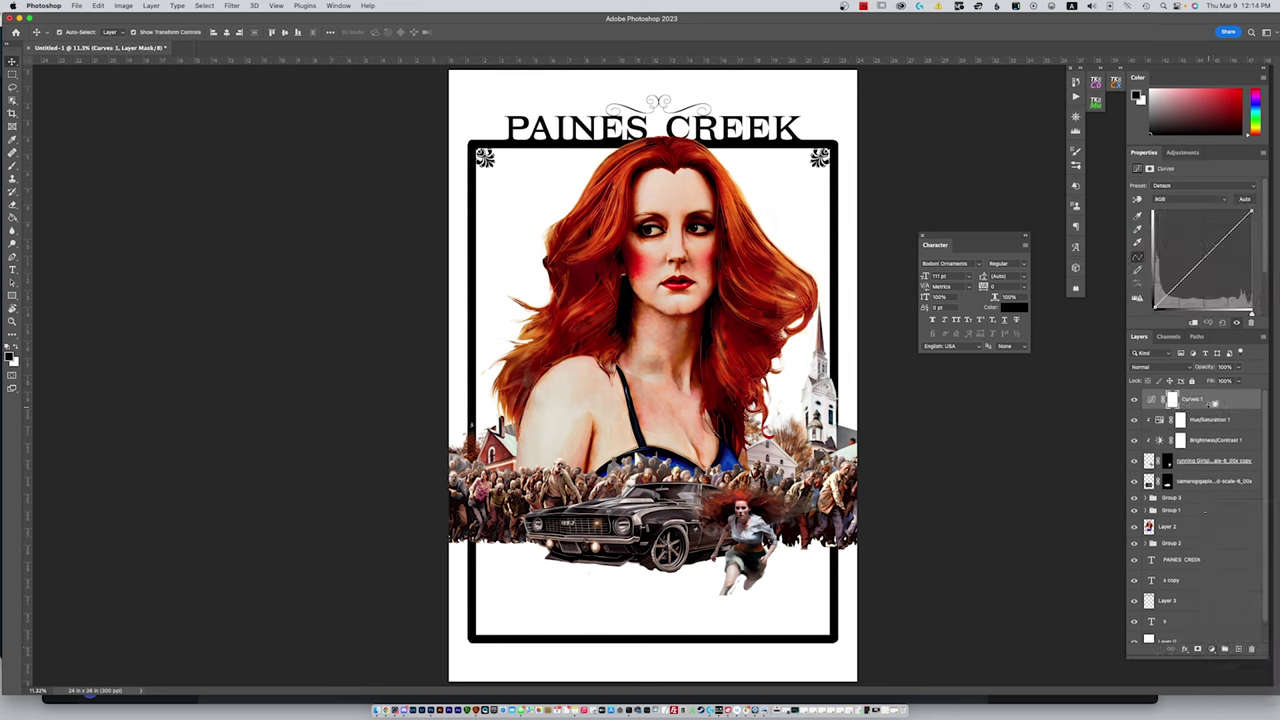
pyautogui.click(1186, 200)
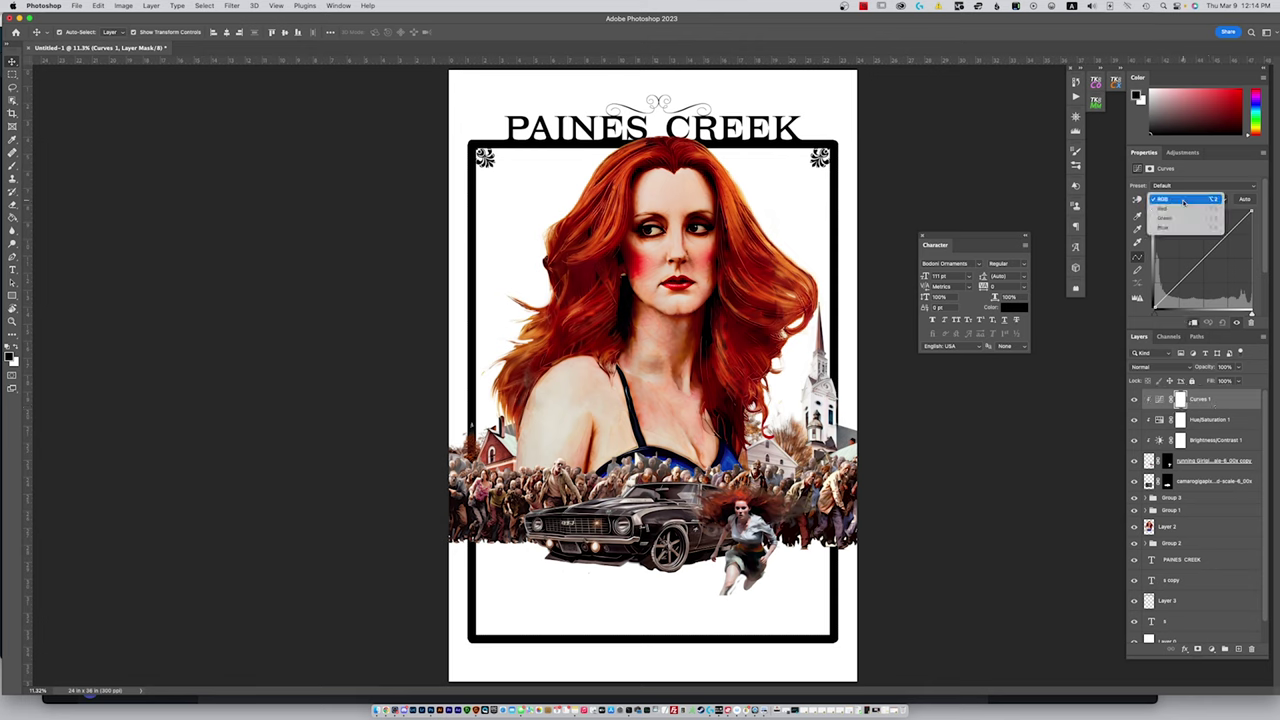
pyautogui.click(1186, 227)
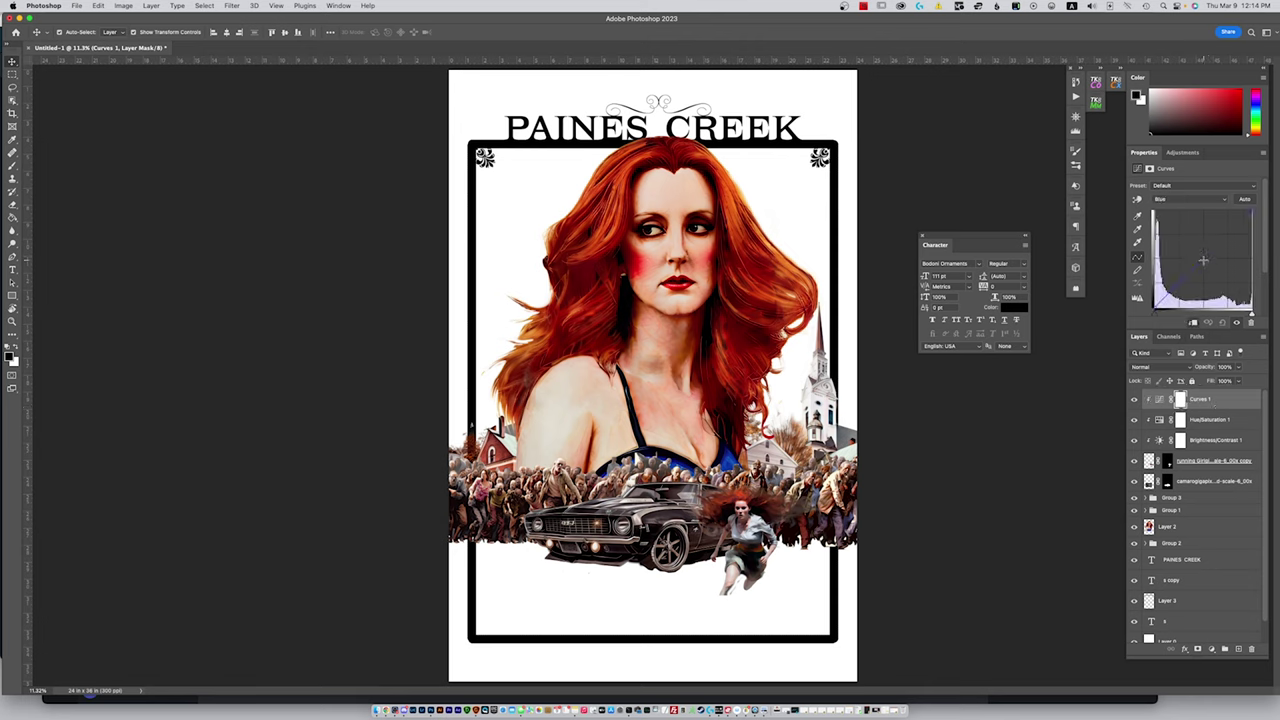
pyautogui.click(1203, 258)
pyautogui.moveTo(1203, 258); pyautogui.dragTo(1200, 264)
# Pull the Red channel curve slightly down and add a control point on the Green curve
pyautogui.click(1197, 199)
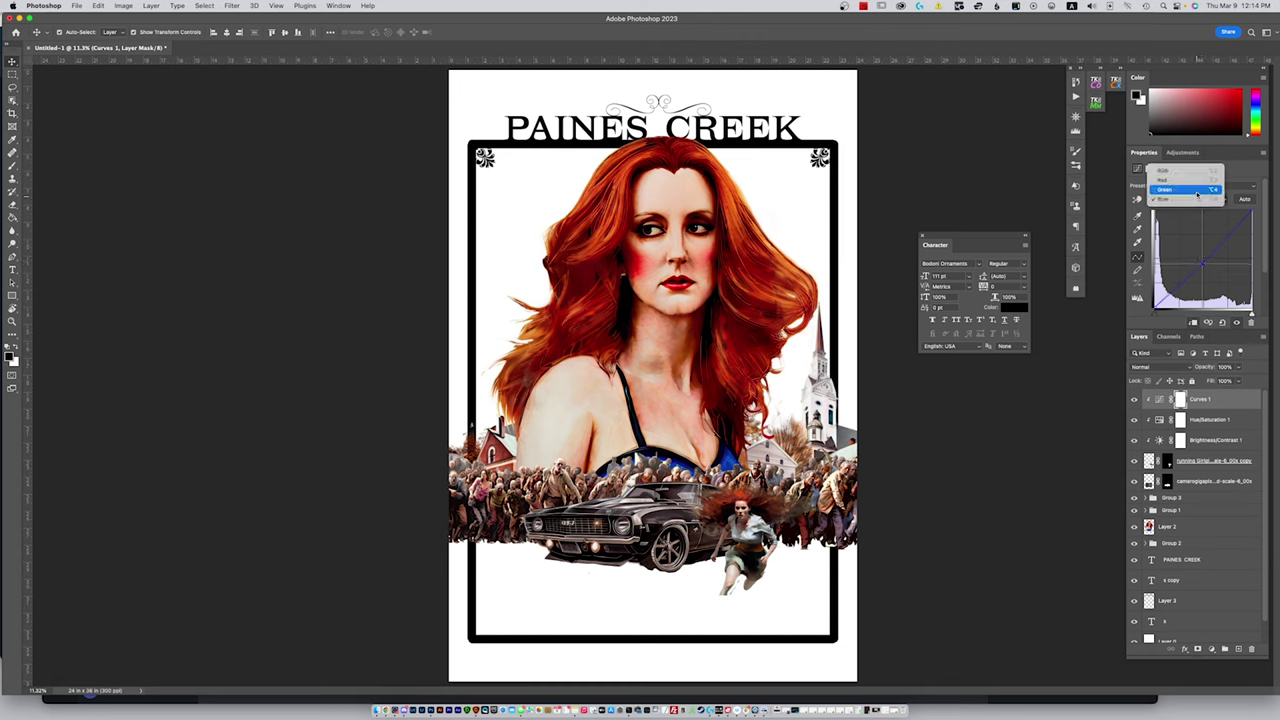
pyautogui.click(1196, 180)
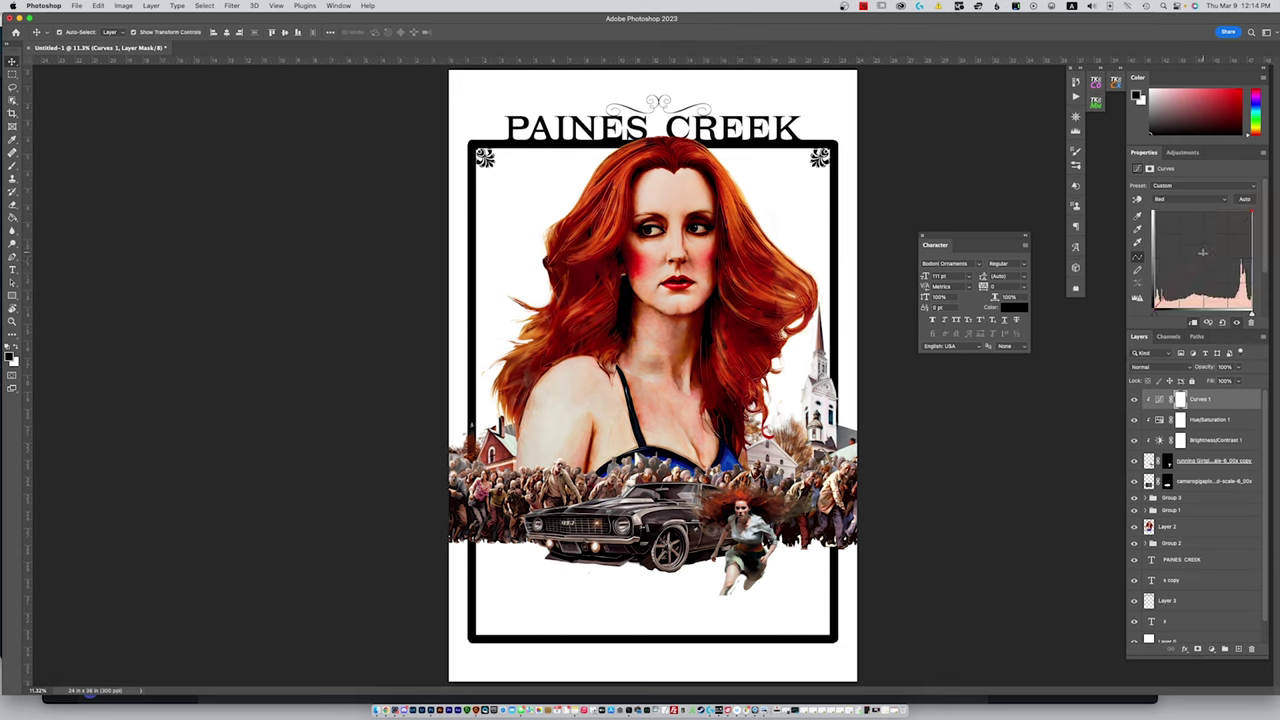
pyautogui.click(1201, 253)
pyautogui.moveTo(1199, 253); pyautogui.dragTo(1199, 256)
pyautogui.moveTo(1199, 256); pyautogui.dragTo(1199, 255)
pyautogui.click(1190, 200)
pyautogui.click(1188, 208)
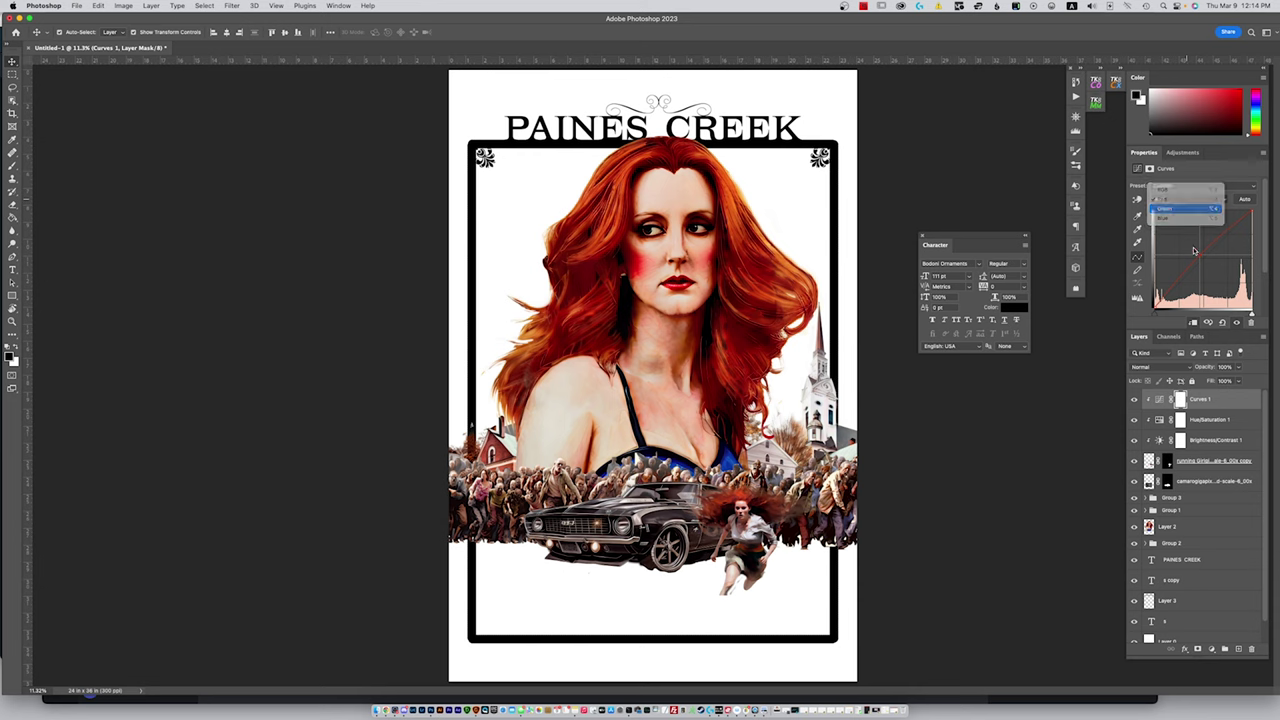
pyautogui.moveTo(1200, 260); pyautogui.dragTo(1201, 262)
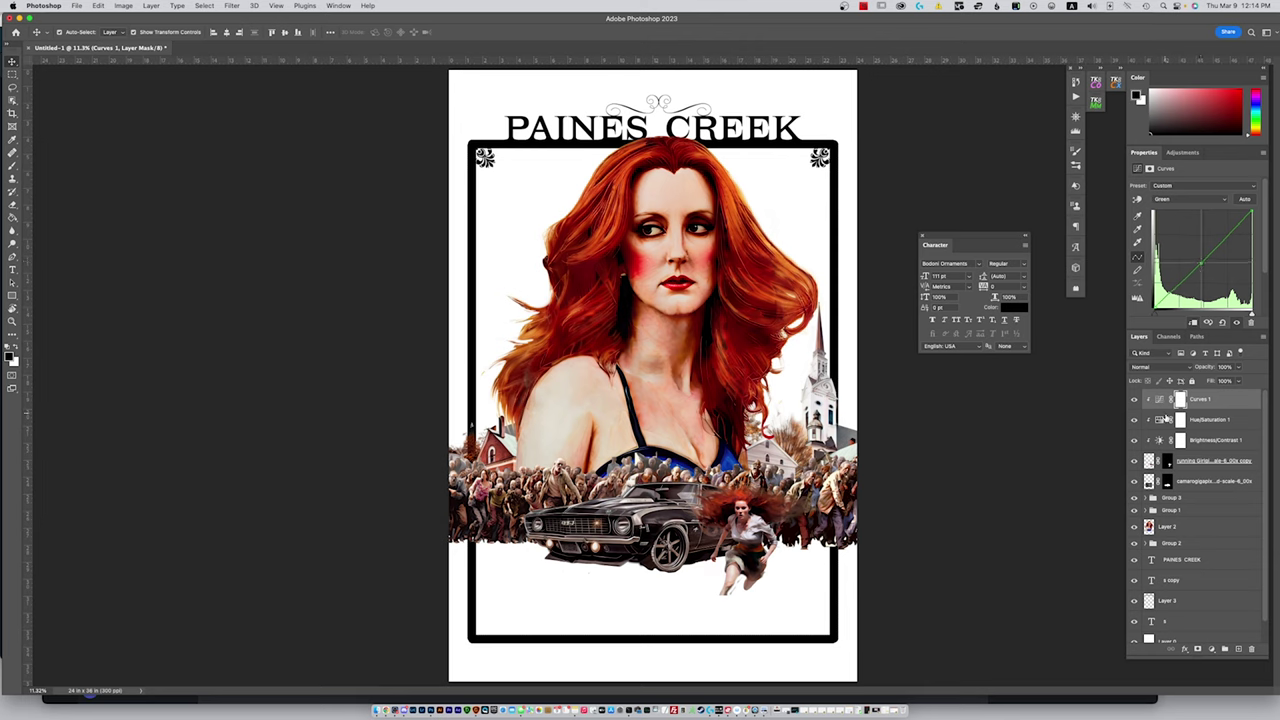
# In Hue/Saturation 1, lower the Yellows saturation slightly and nudge the Master hue to the right
pyautogui.click(1209, 422)
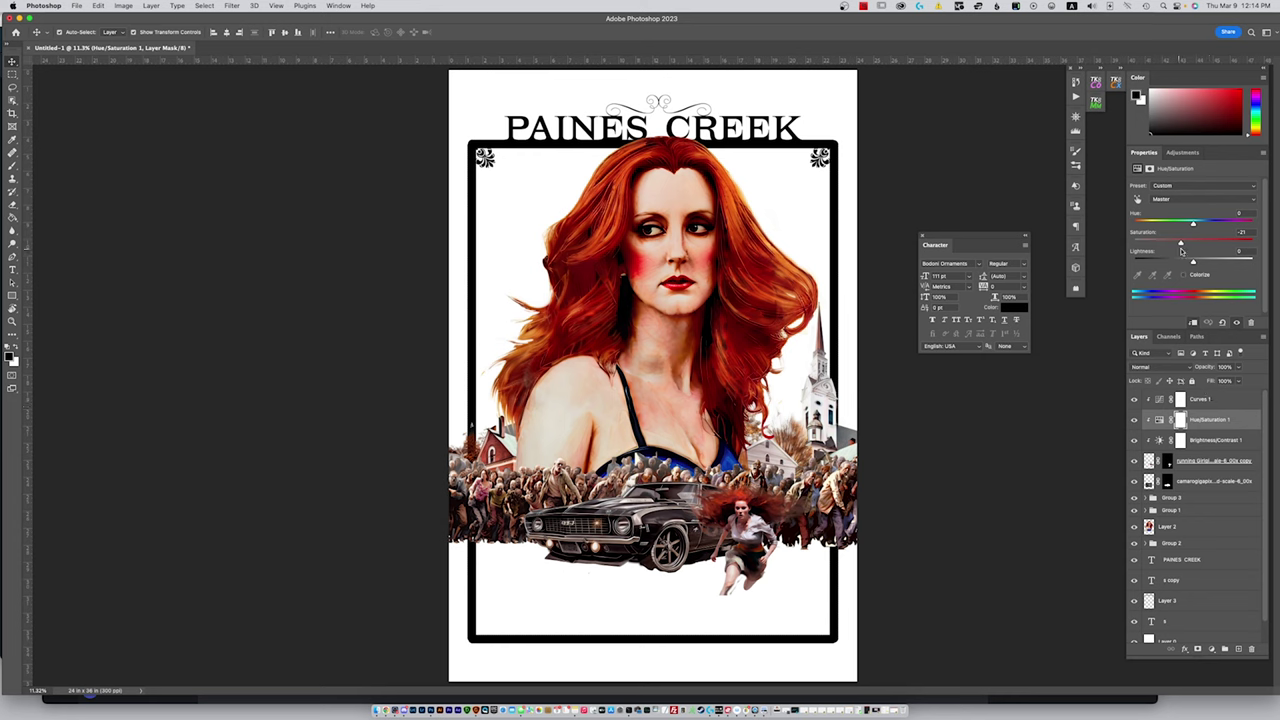
pyautogui.click(1189, 200)
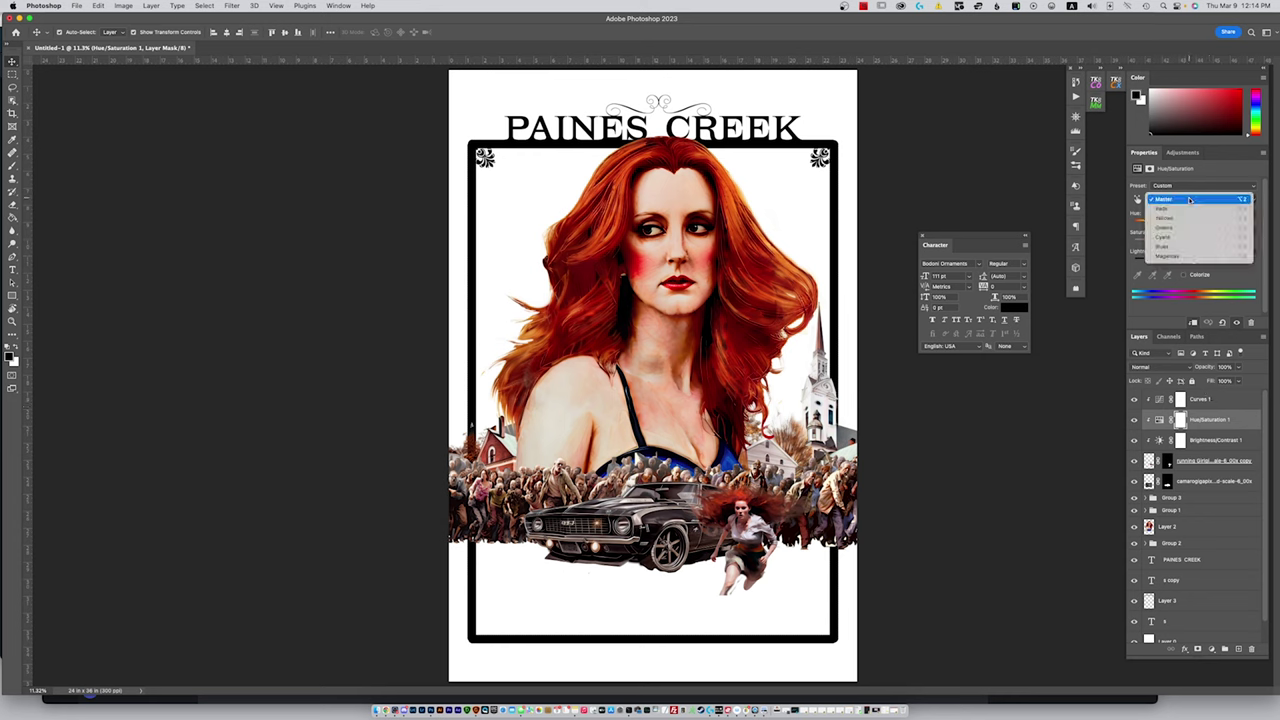
pyautogui.click(1187, 217)
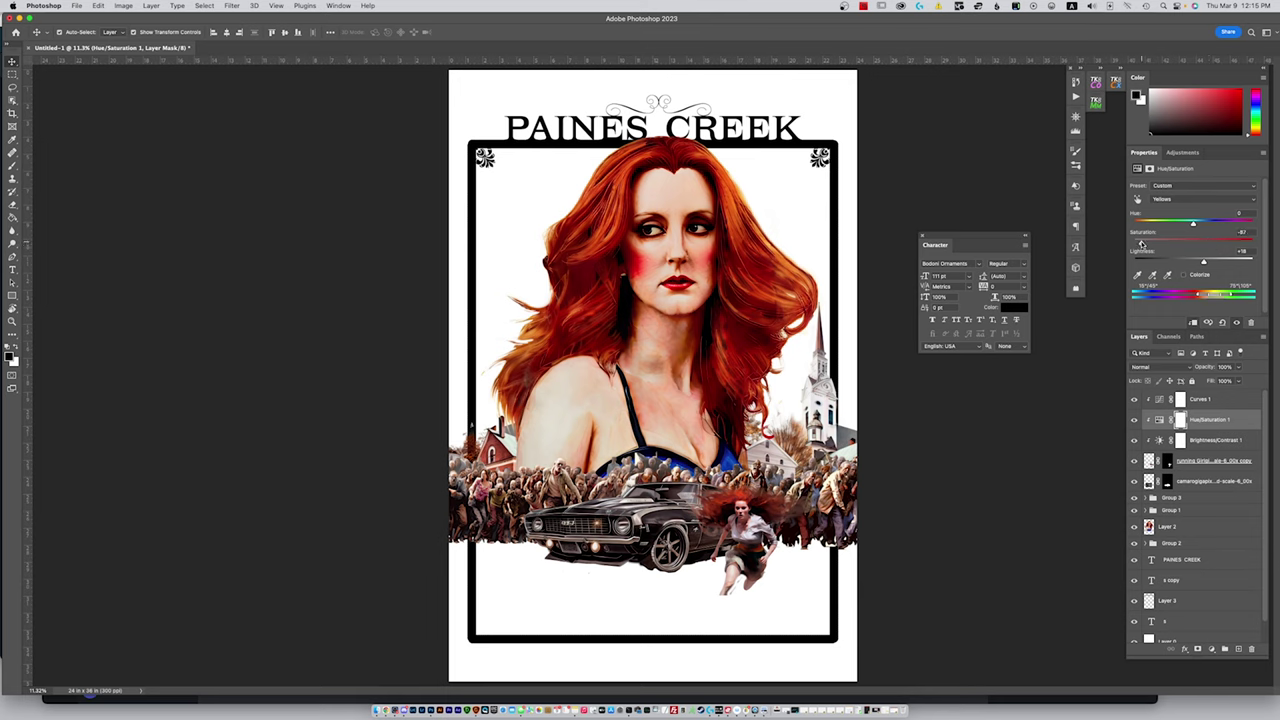
pyautogui.moveTo(1209, 245); pyautogui.dragTo(1206, 245)
pyautogui.click(1182, 200)
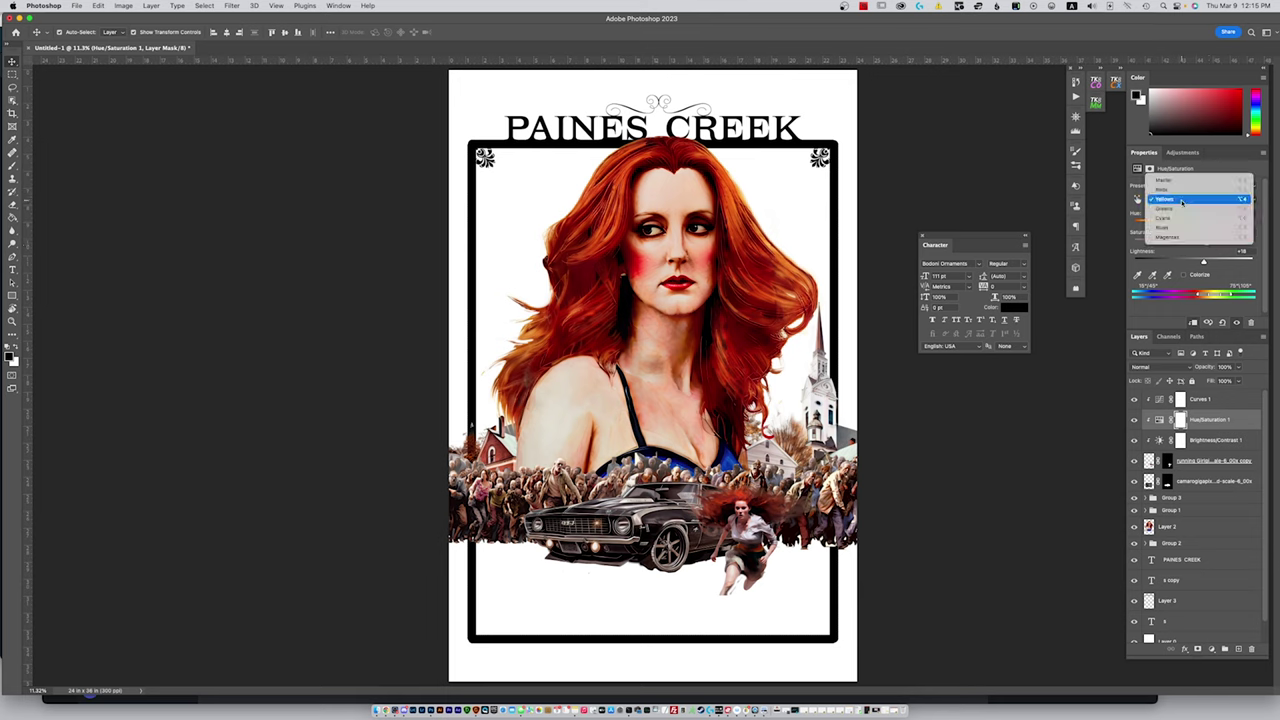
pyautogui.click(1165, 180)
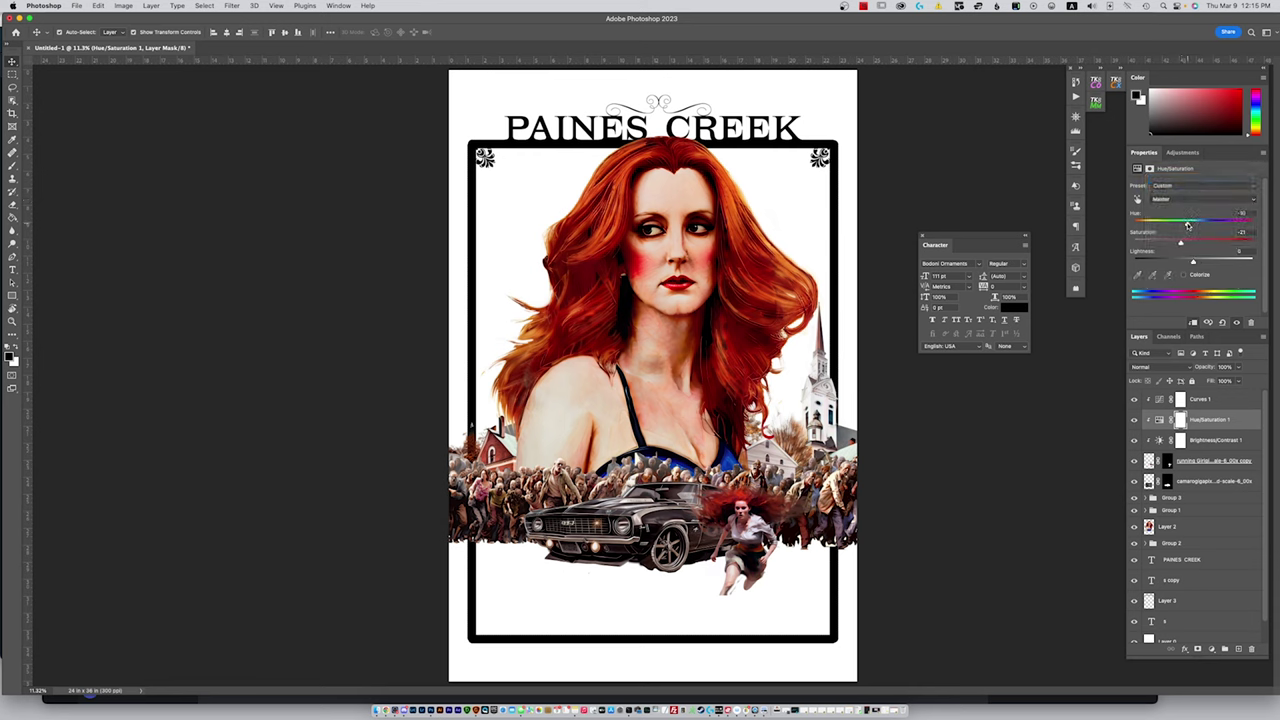
pyautogui.moveTo(1192, 225); pyautogui.dragTo(1194, 225)
pyautogui.click(1188, 465)
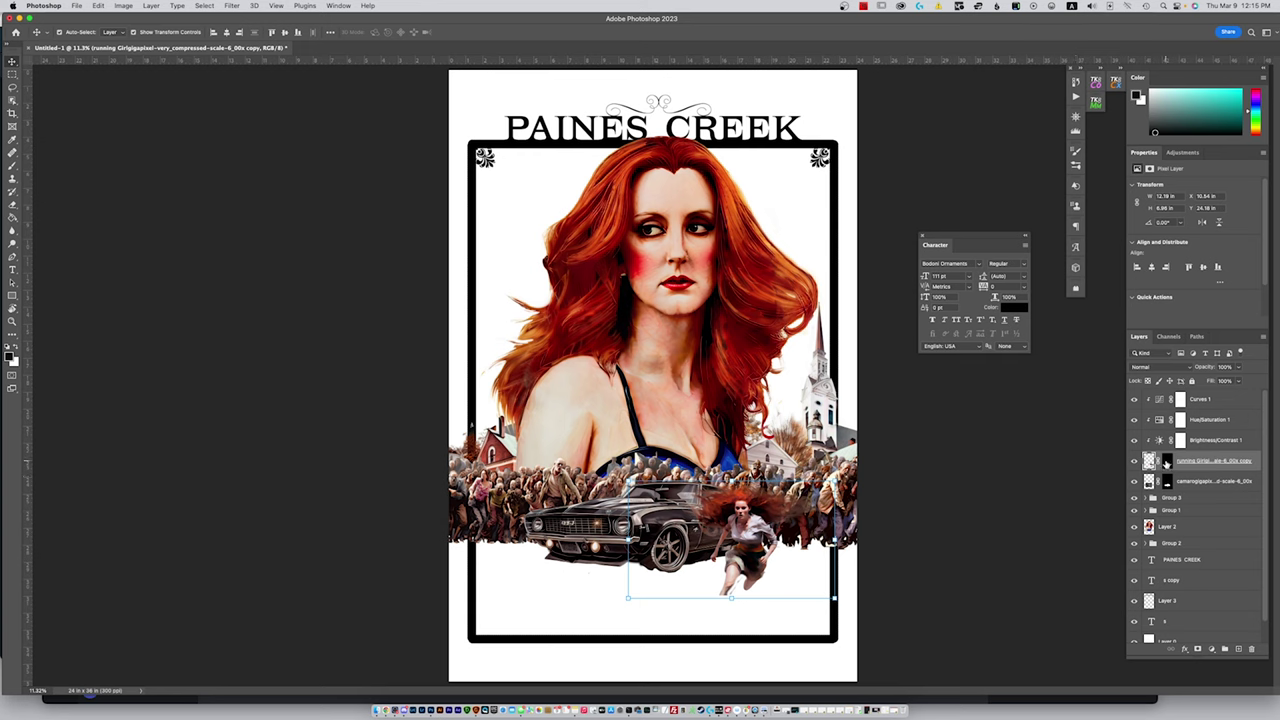
pyautogui.click(1166, 461)
pyautogui.press('w')
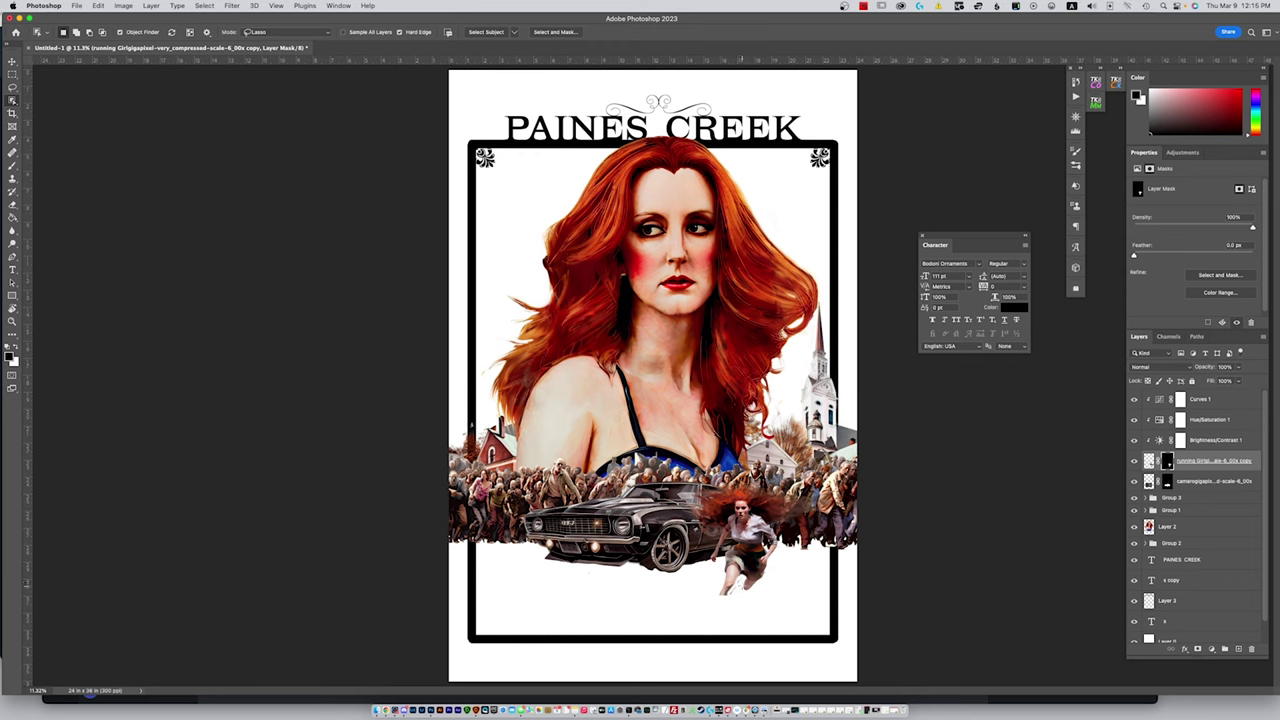
pyautogui.click(738, 601)
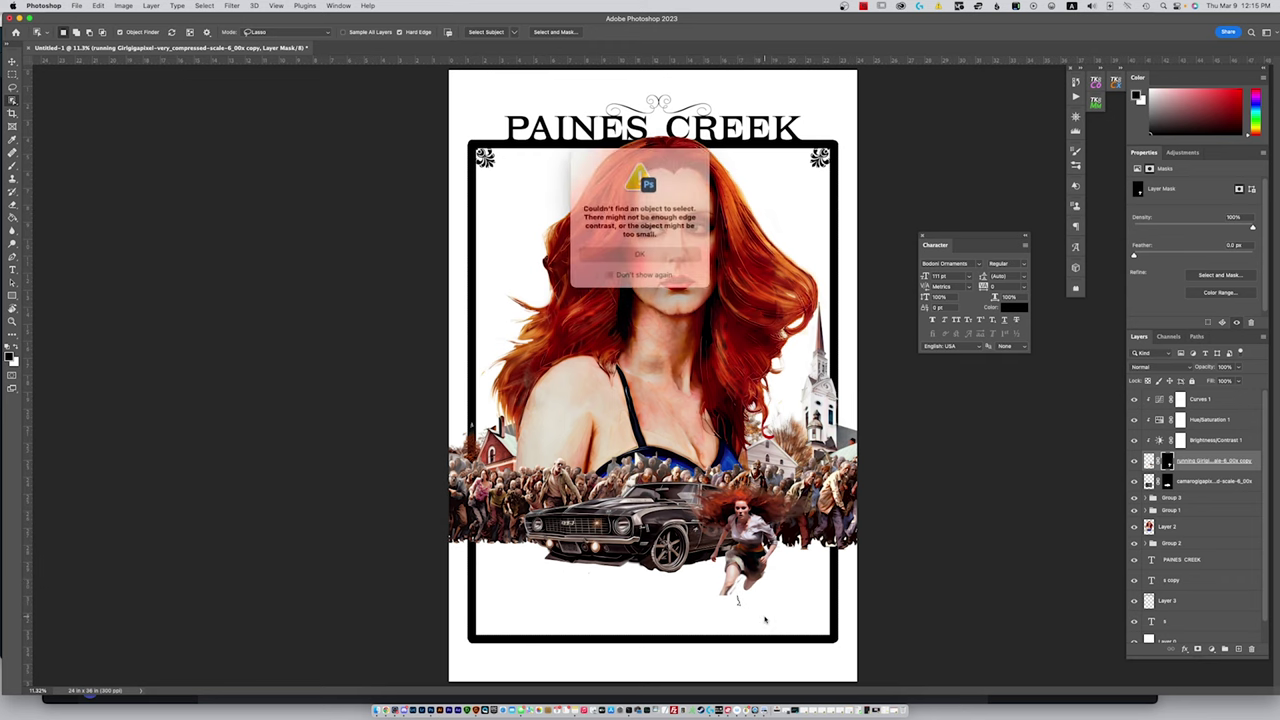
pyautogui.click(640, 251)
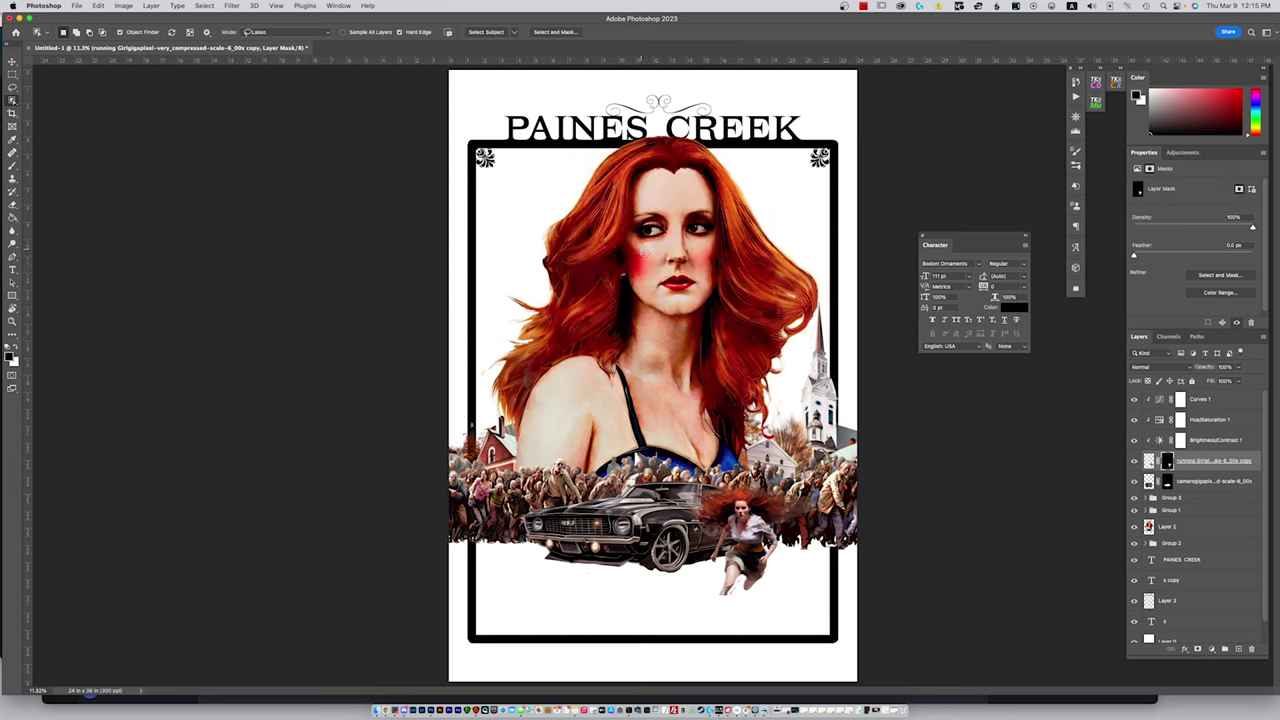
pyautogui.press('b')
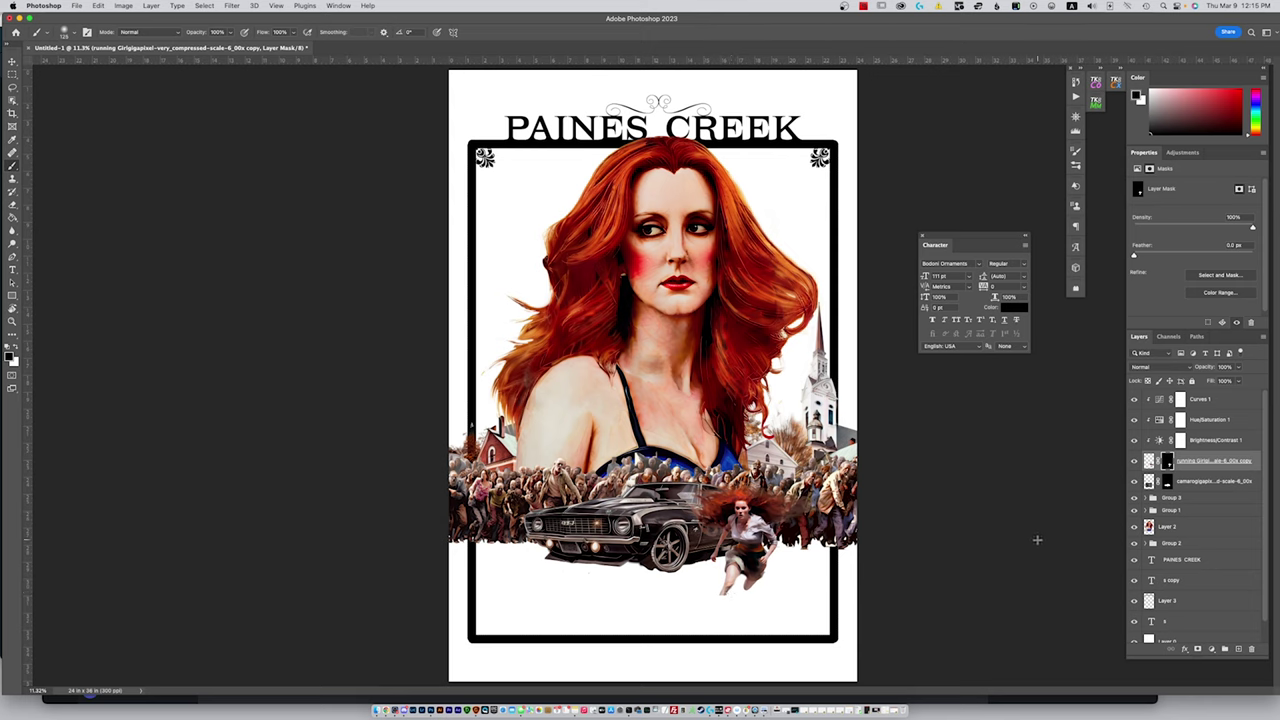
# Review the running girl's Brightness/Contrast, Hue/Saturation and Curves adjustment settings
pyautogui.click(1206, 438)
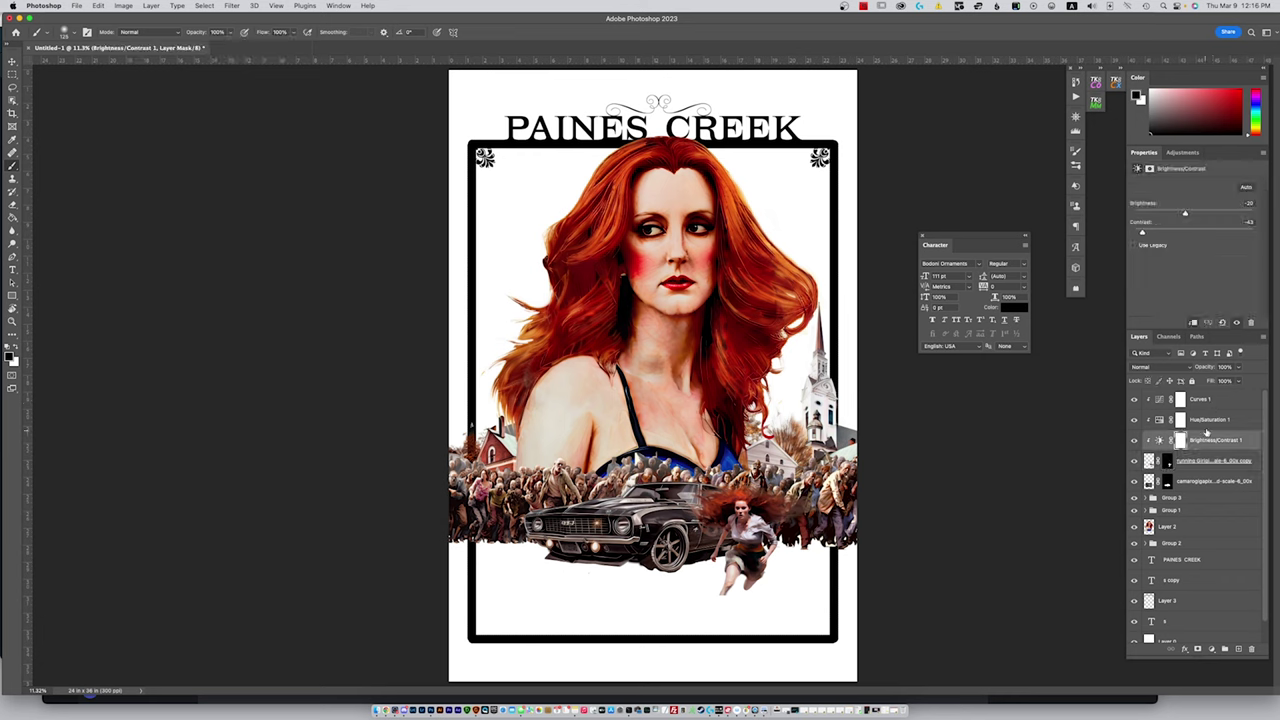
pyautogui.click(1206, 424)
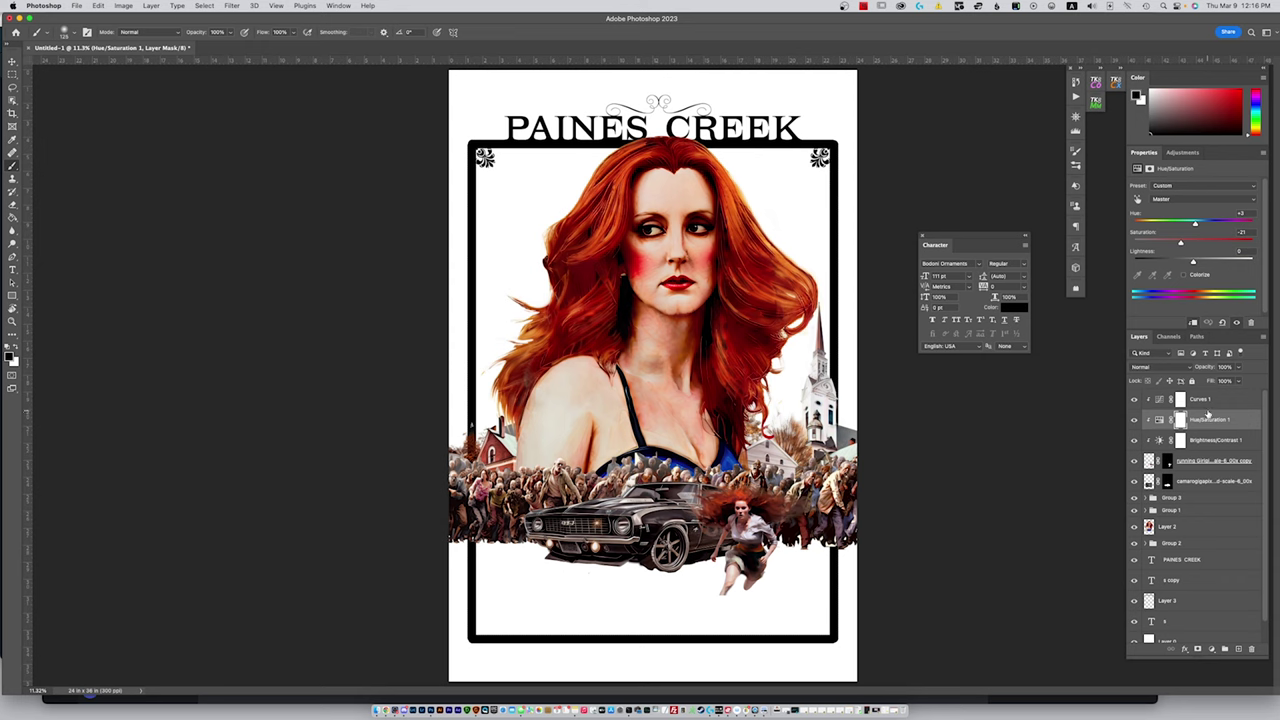
pyautogui.click(1207, 401)
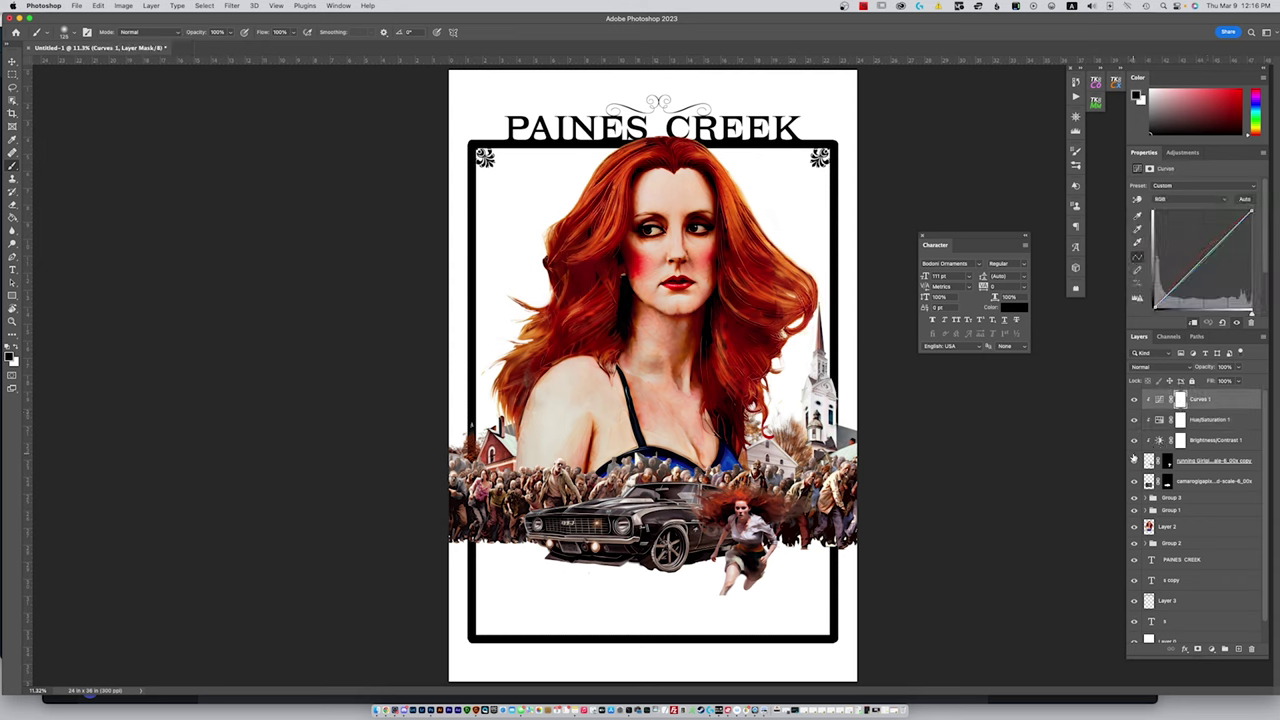
pyautogui.moveTo(1135, 442); pyautogui.dragTo(1135, 403)
# Group the running girl layer and its three adjustment layers into Group 4, then switch to Discord
pyautogui.click(1204, 462)
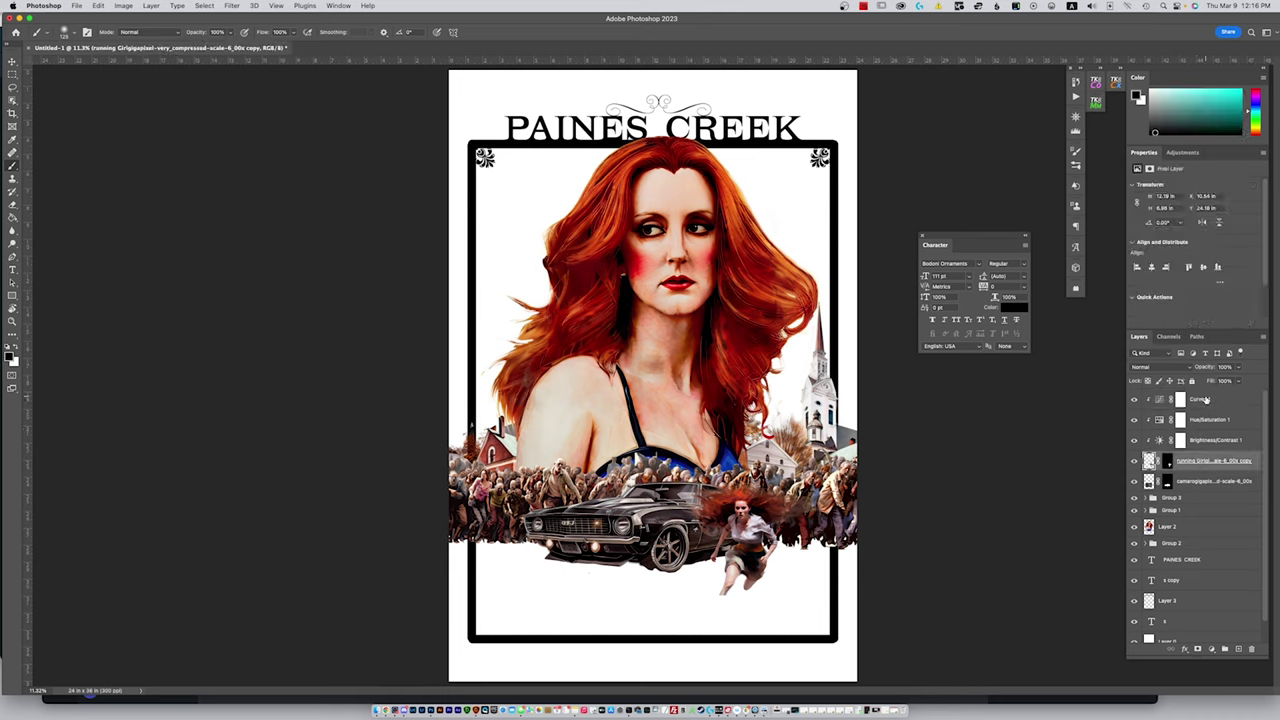
pyautogui.keyDown('shift'); pyautogui.click(1204, 400); pyautogui.keyUp('shift')
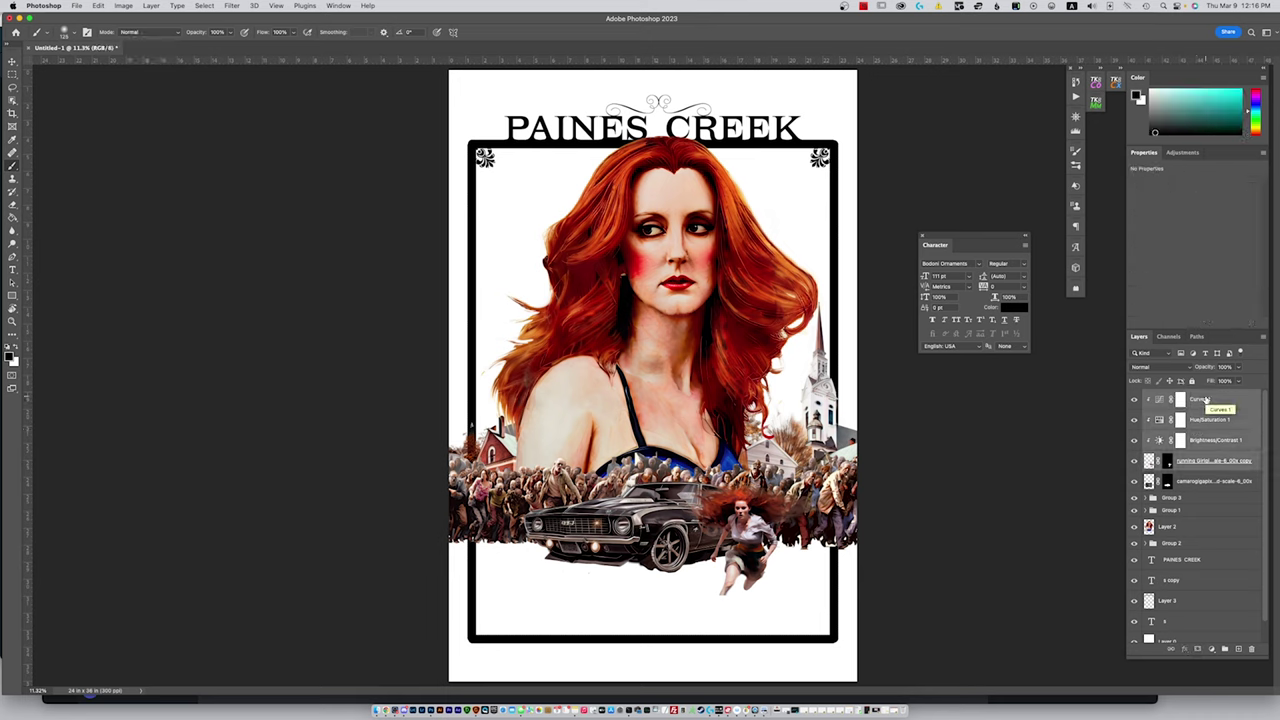
pyautogui.press('super+g')
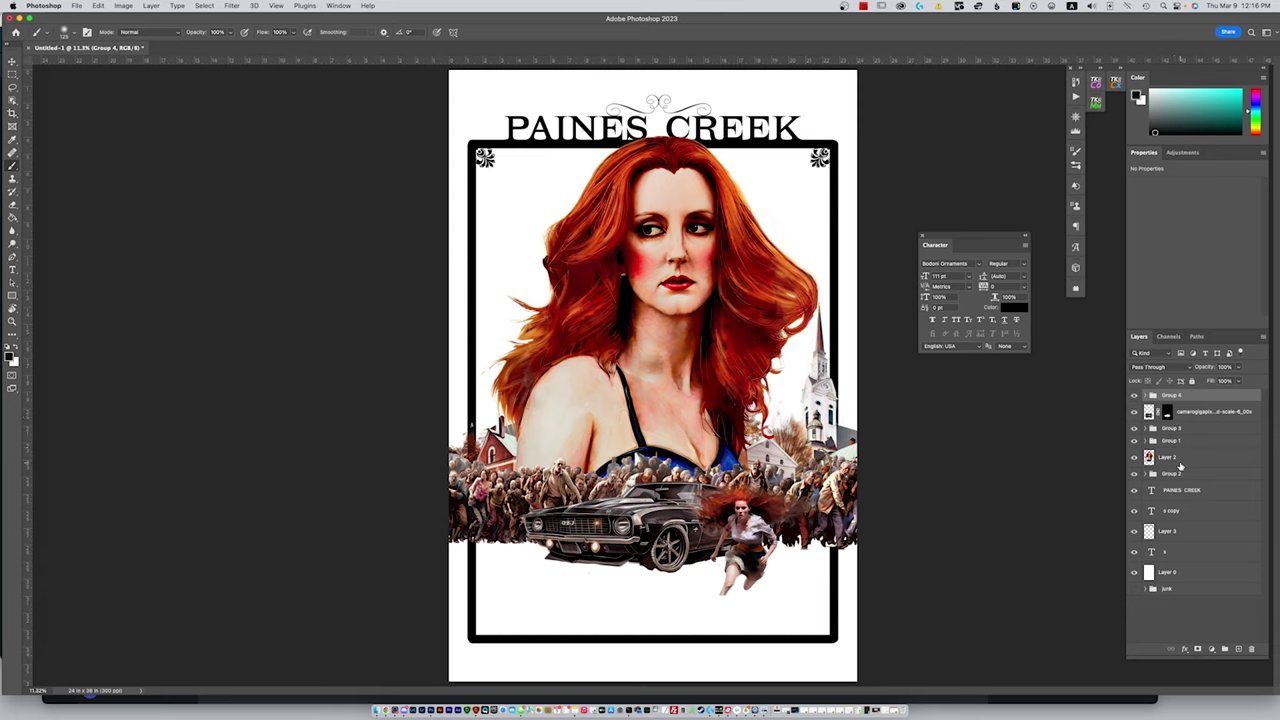
pyautogui.click(420, 706)
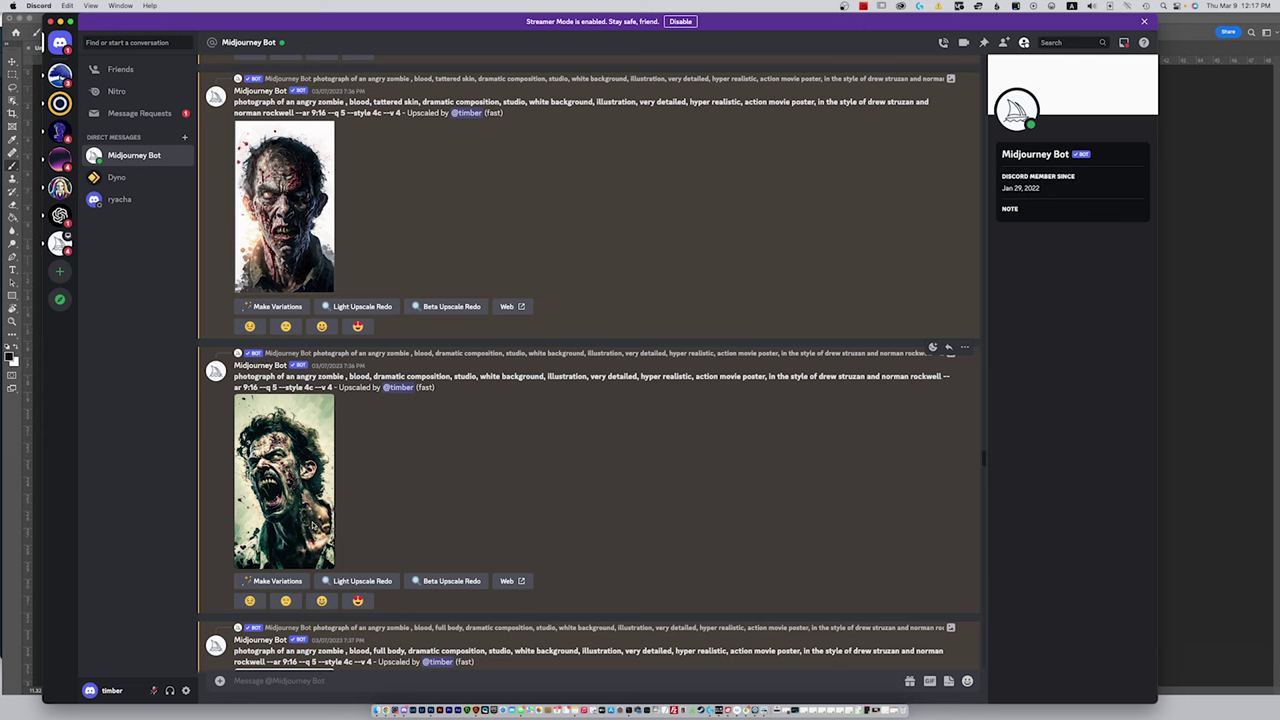
# Copy the screaming zombie upscale from the Midjourney chat and paste it into the poster
pyautogui.click(313, 520)
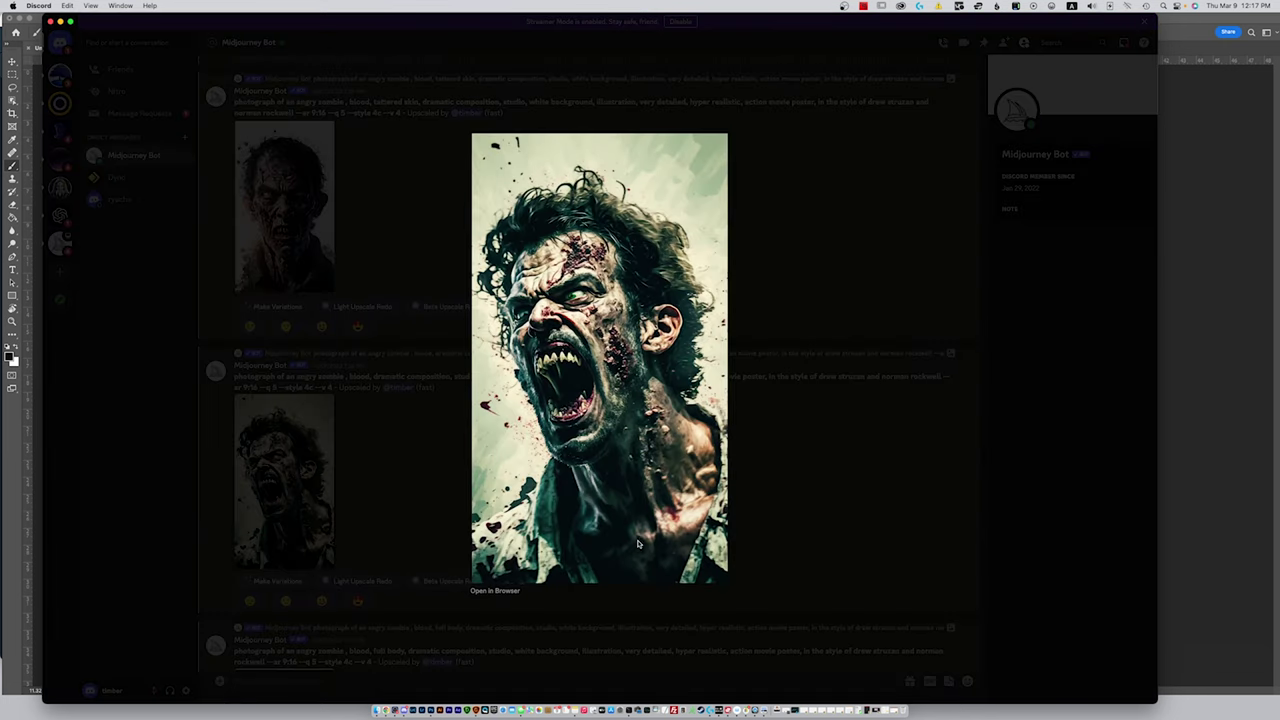
pyautogui.click(771, 493)
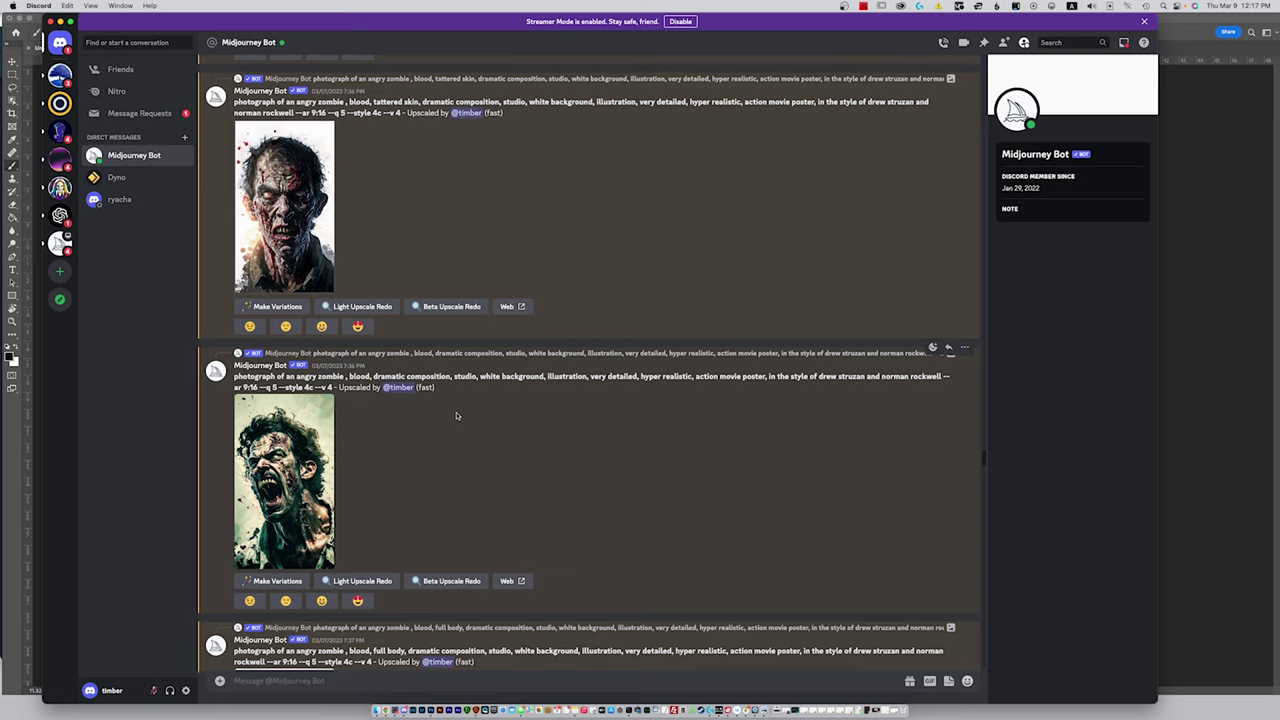
pyautogui.click(1215, 37)
pyautogui.press('super+v')
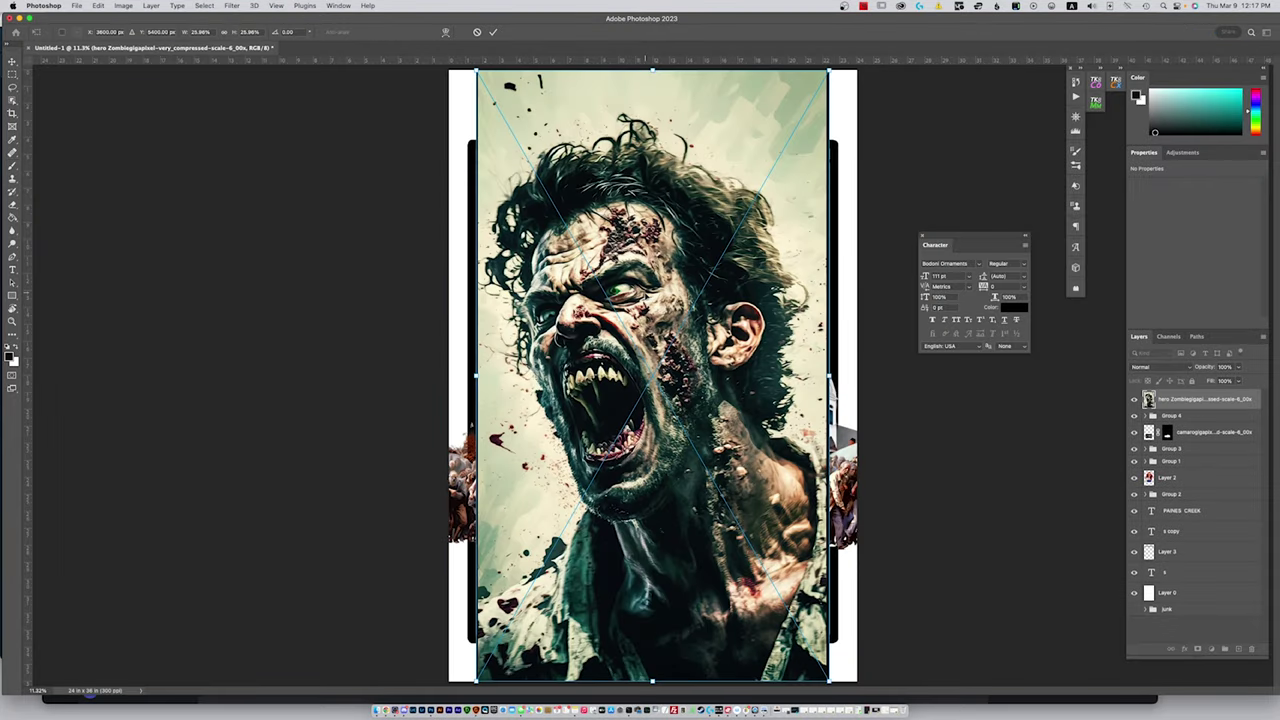
# Commit the pasted zombie image and rasterize its layer
pyautogui.click(493, 32)
pyautogui.rightClick(1146, 397)
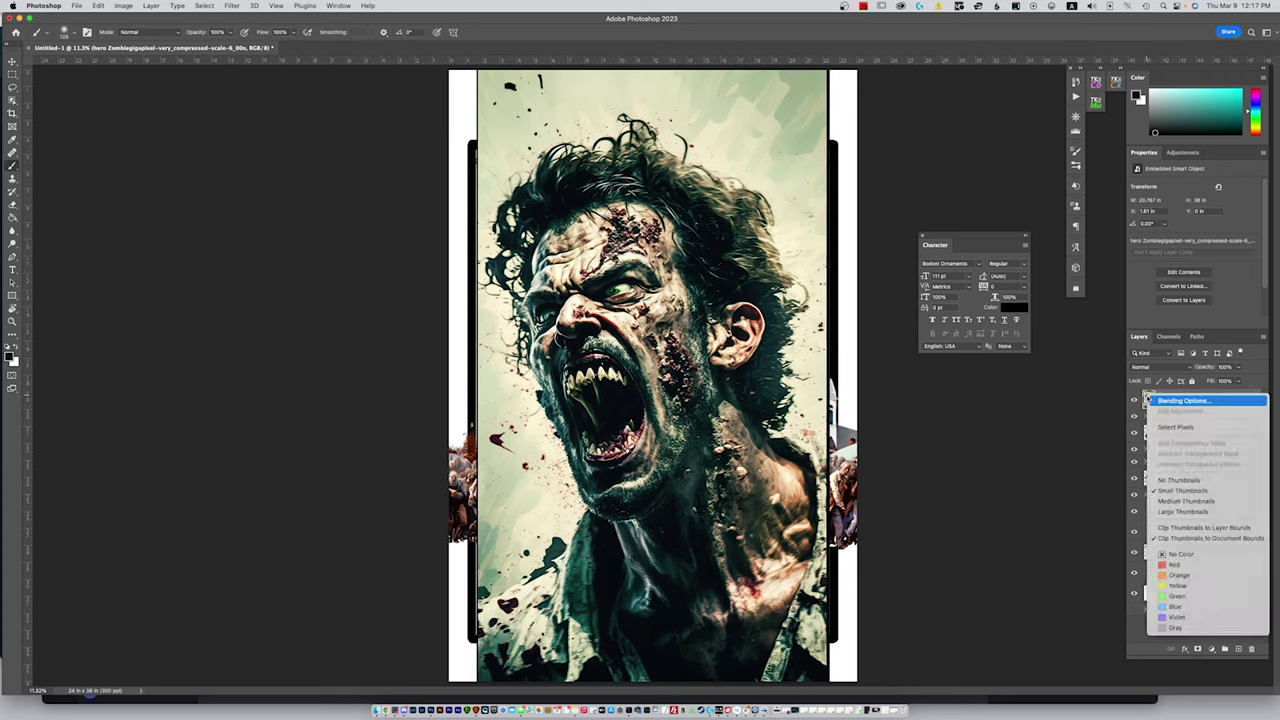
pyautogui.click(1062, 378)
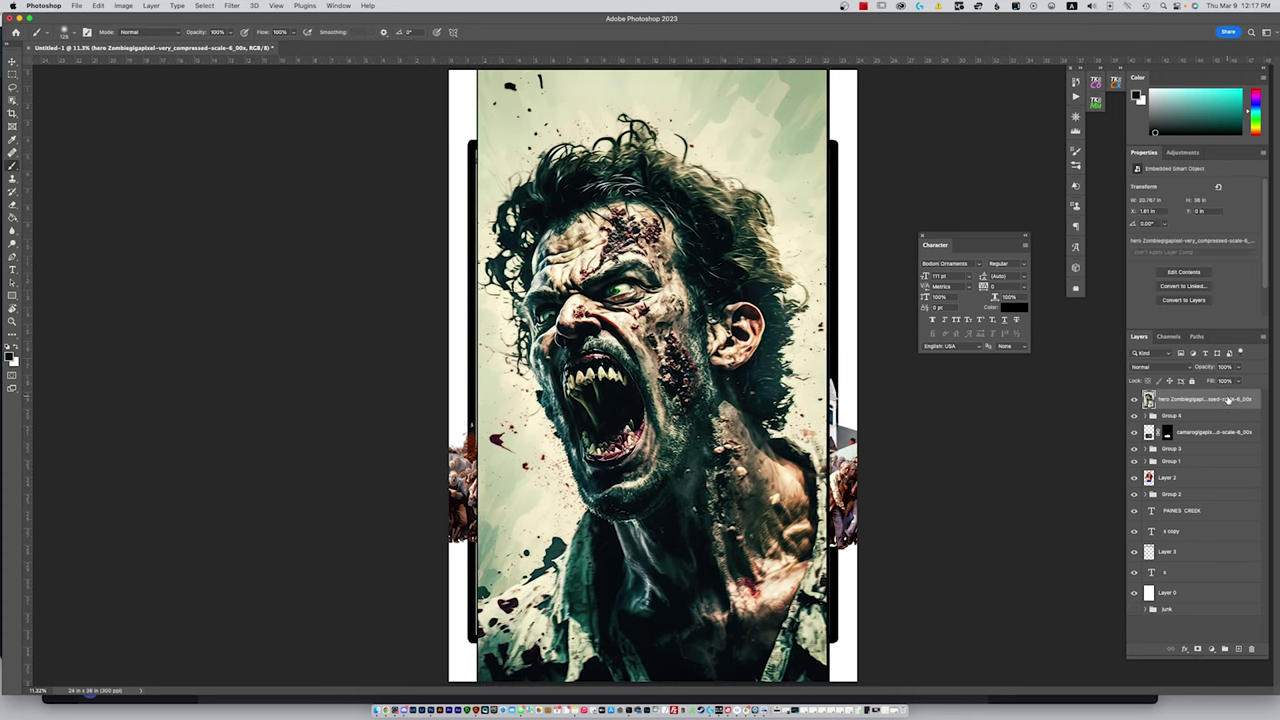
pyautogui.rightClick(1228, 399)
pyautogui.click(1190, 402)
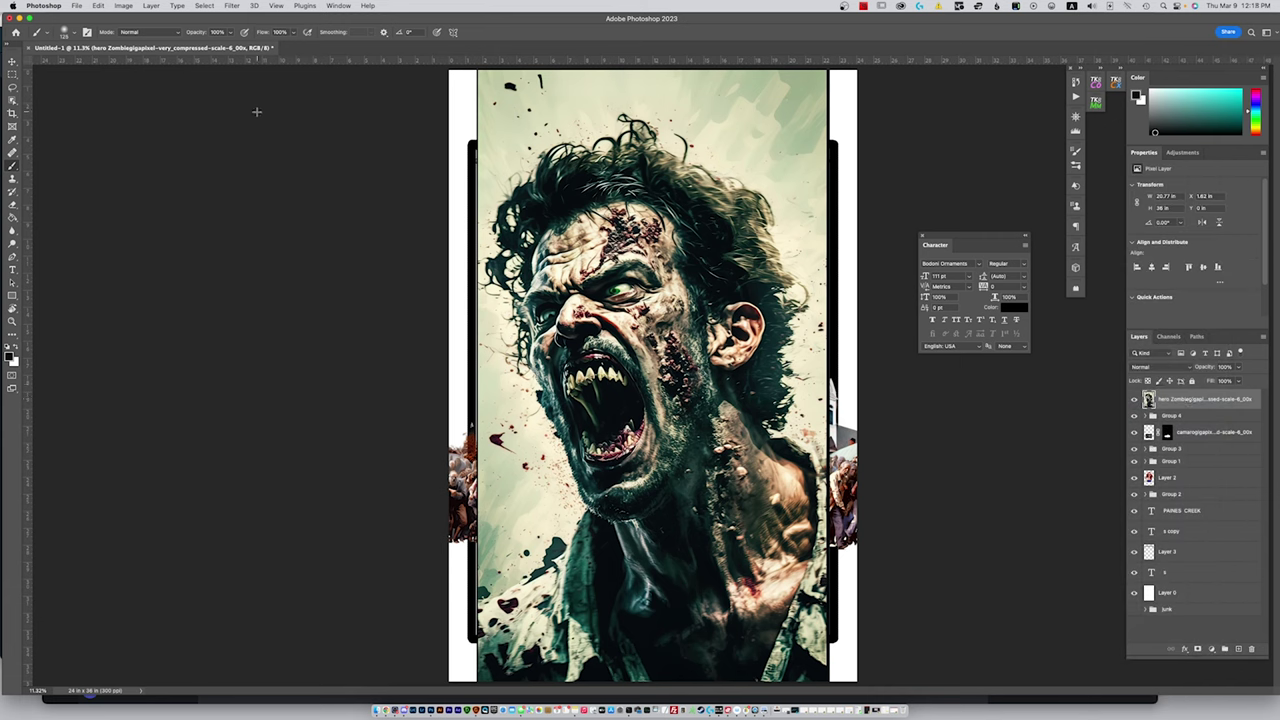
# Outline the zombie and add a layer mask hiding everything around it
pyautogui.click(13, 101)
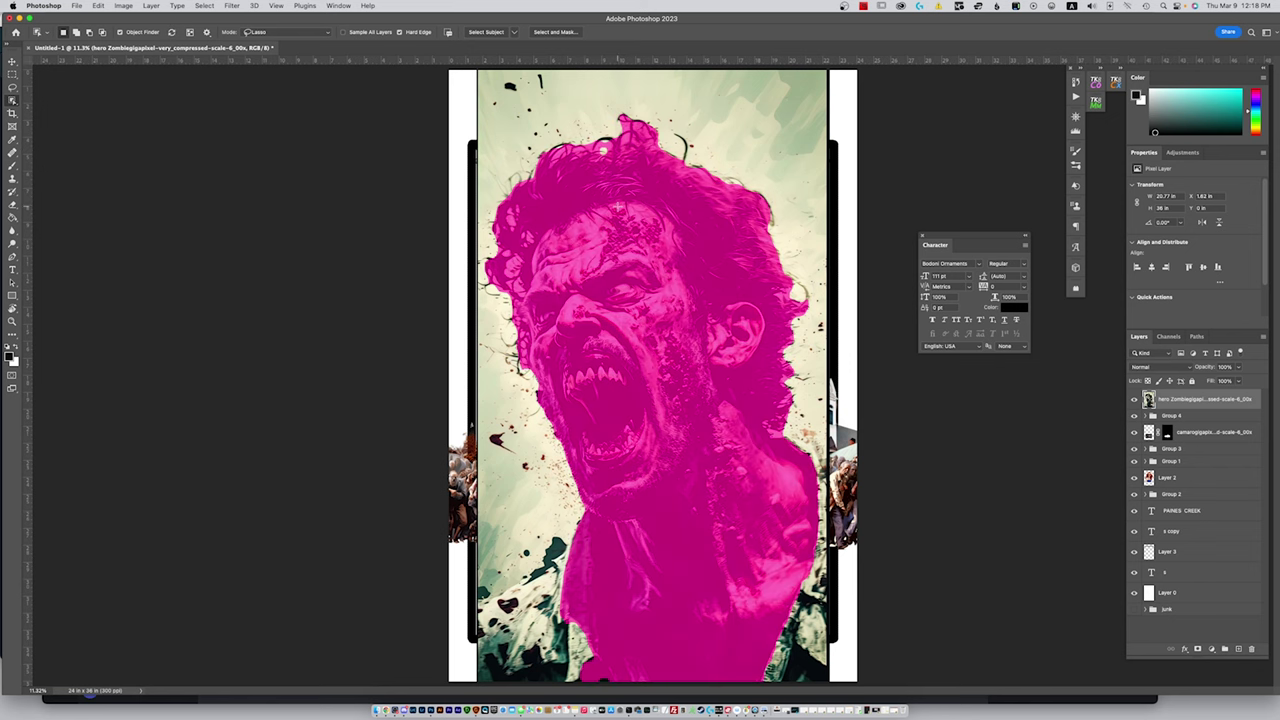
pyautogui.moveTo(768, 162)
pyautogui.mouseDown()
pyautogui.moveTo(679, 105)
pyautogui.moveTo(589, 107)
pyautogui.moveTo(527, 147)
pyautogui.moveTo(481, 224)
pyautogui.moveTo(489, 396)
pyautogui.mouseUp()
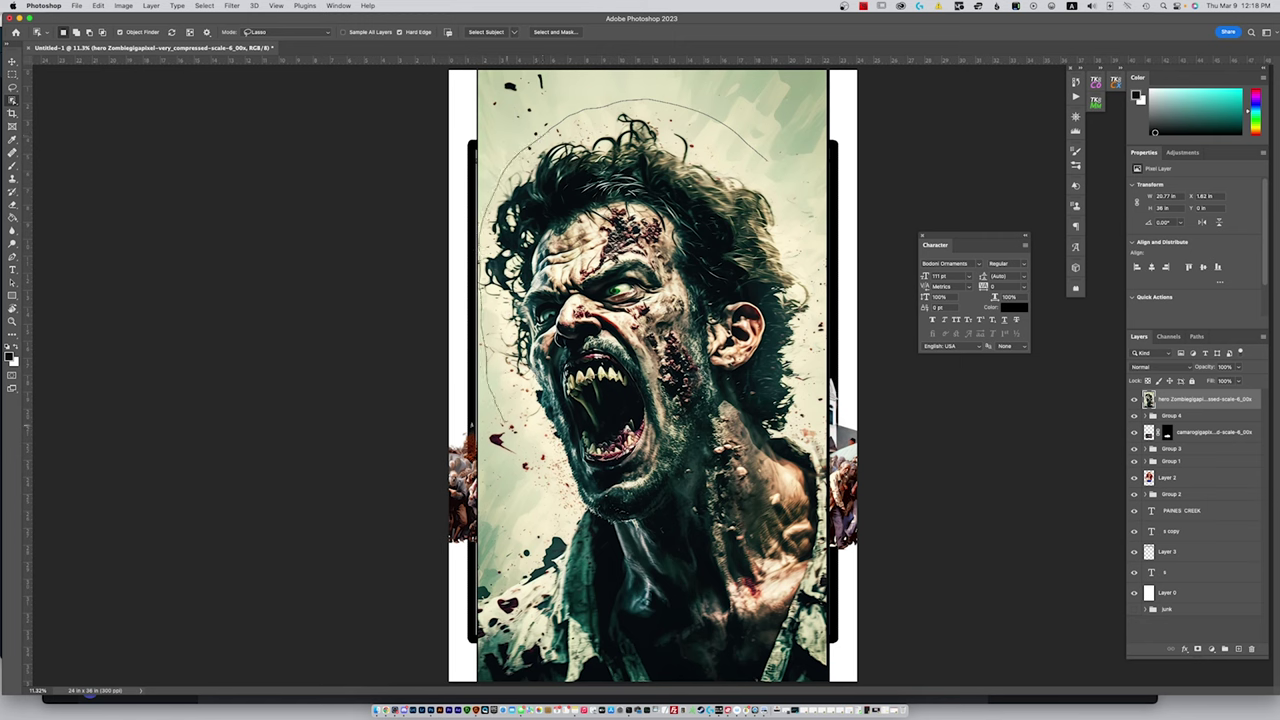
pyautogui.moveTo(506, 474); pyautogui.dragTo(521, 554)
pyautogui.moveTo(464, 597)
pyautogui.mouseDown()
pyautogui.moveTo(456, 655)
pyautogui.moveTo(545, 692)
pyautogui.moveTo(781, 714)
pyautogui.moveTo(884, 698)
pyautogui.moveTo(873, 516)
pyautogui.moveTo(852, 426)
pyautogui.moveTo(823, 397)
pyautogui.moveTo(821, 290)
pyautogui.moveTo(772, 164)
pyautogui.mouseUp()
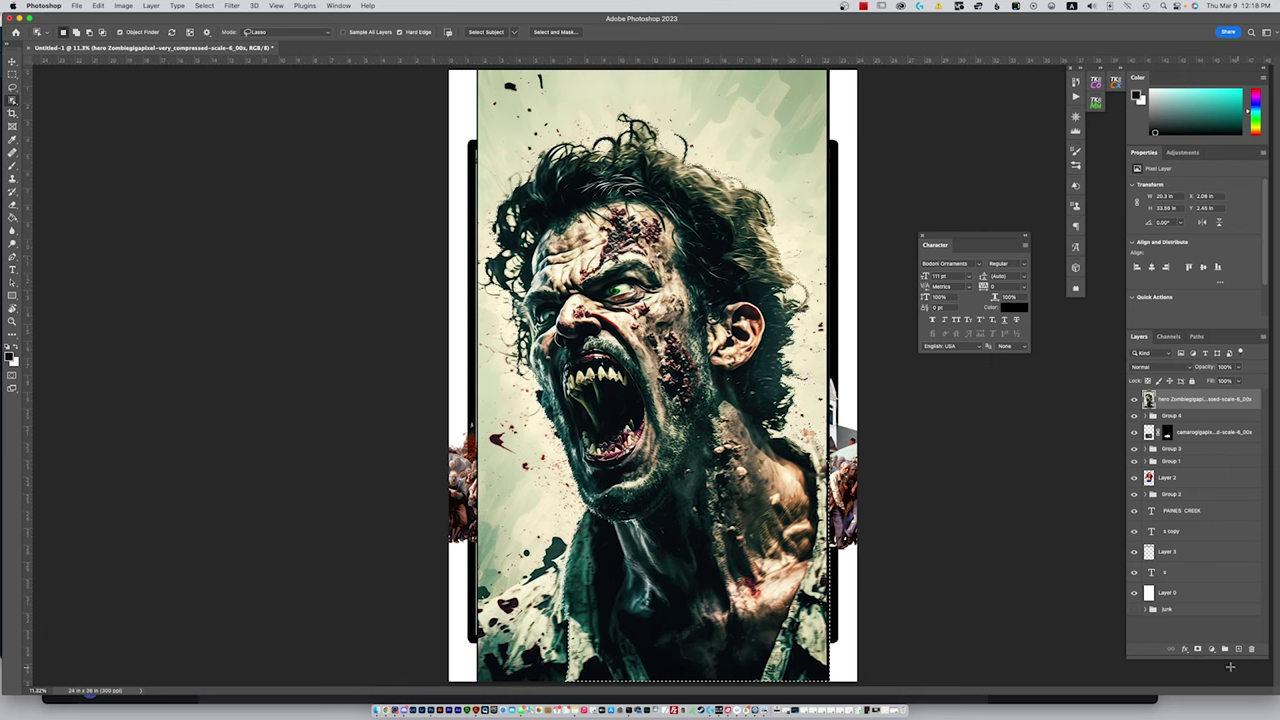
pyautogui.click(1196, 650)
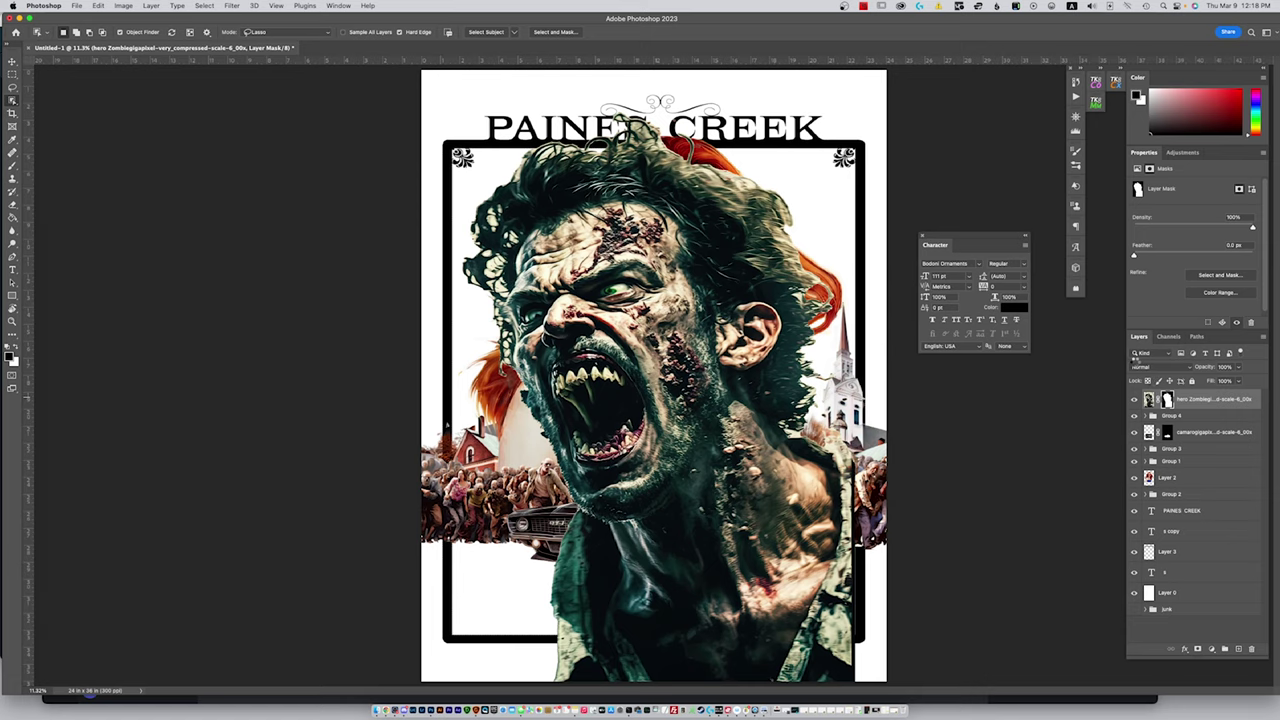
pyautogui.press('alt+super+r')
# Apply Refine Hair, brush along the zombie's hairline, and output a new layer with layer mask
pyautogui.click(300, 33)
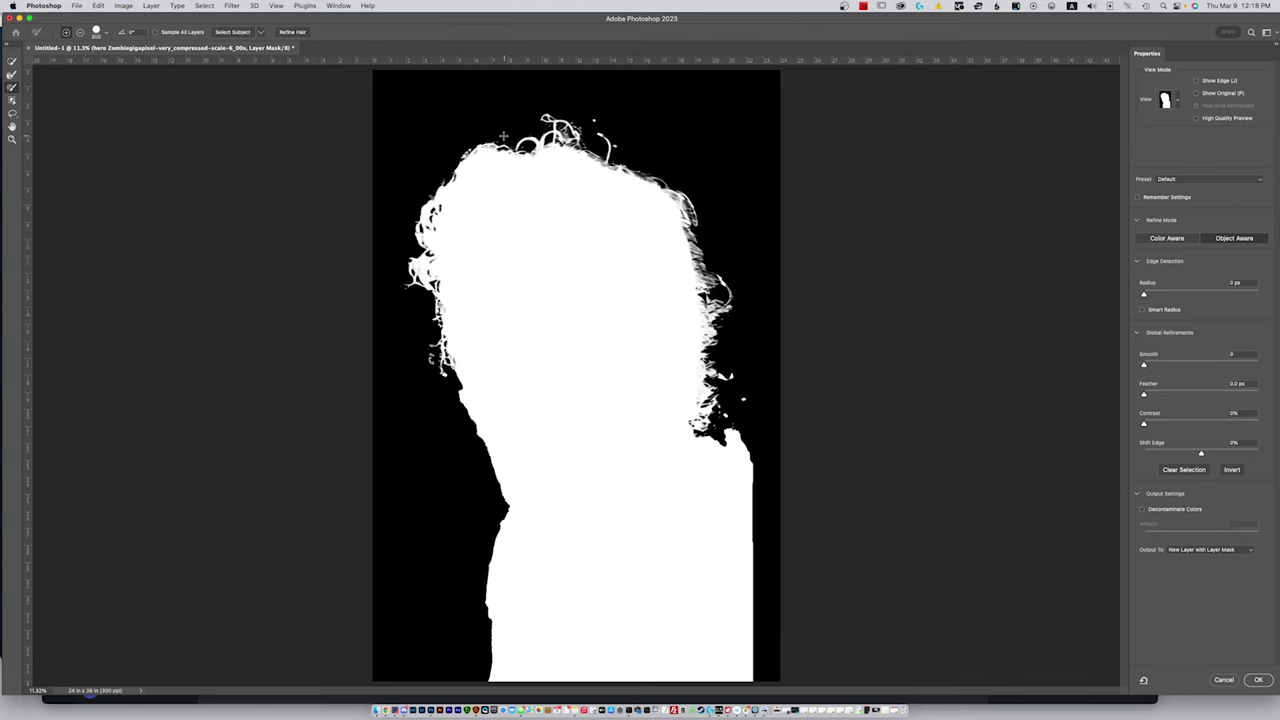
pyautogui.click(11, 76)
pyautogui.moveTo(478, 155)
pyautogui.mouseDown()
pyautogui.moveTo(503, 138)
pyautogui.moveTo(644, 190)
pyautogui.moveTo(697, 270)
pyautogui.moveTo(714, 364)
pyautogui.moveTo(736, 289)
pyautogui.mouseUp()
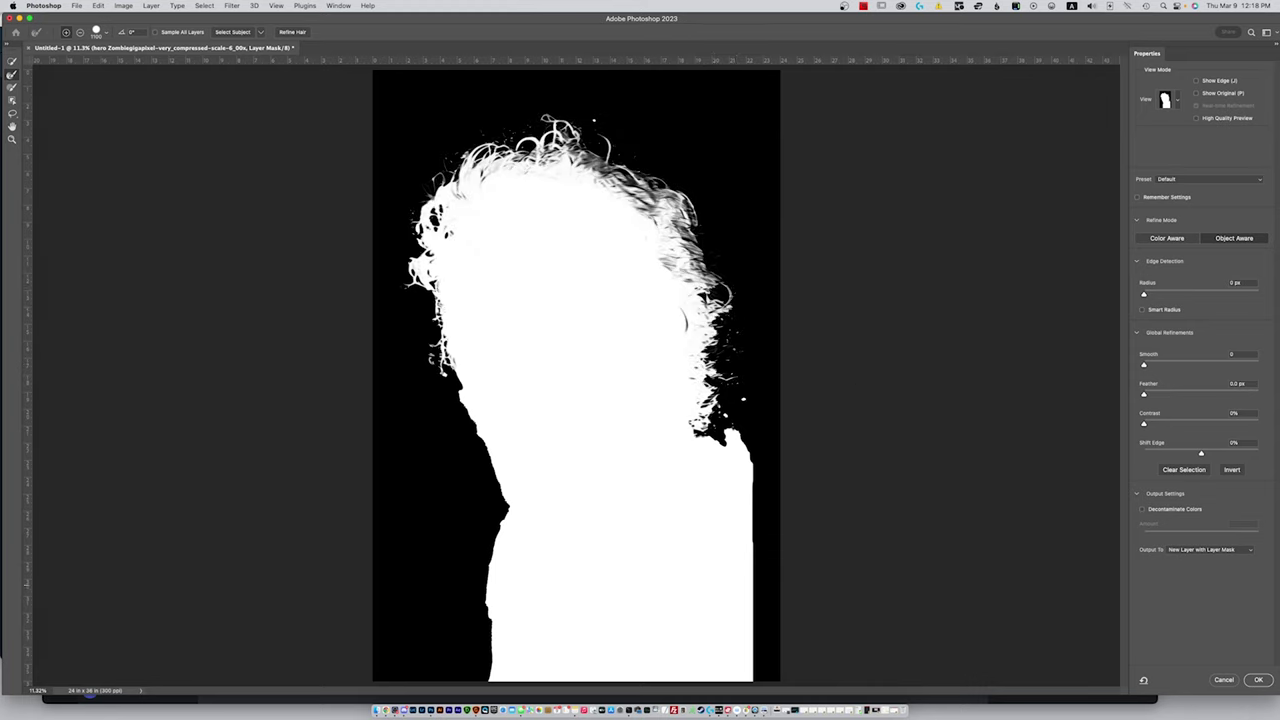
pyautogui.click(1258, 680)
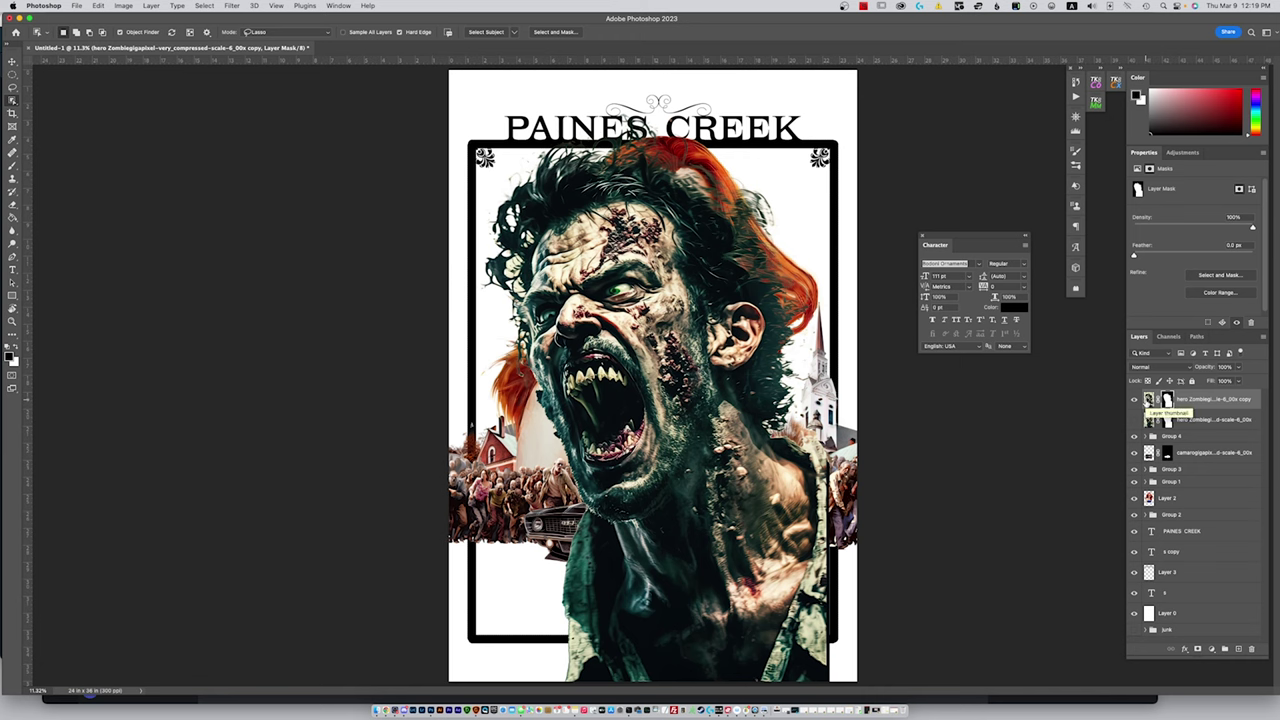
# Apply the Harmonization neural filter with Layer 2 as reference to the zombie copy, then deselect
pyautogui.click(233, 6)
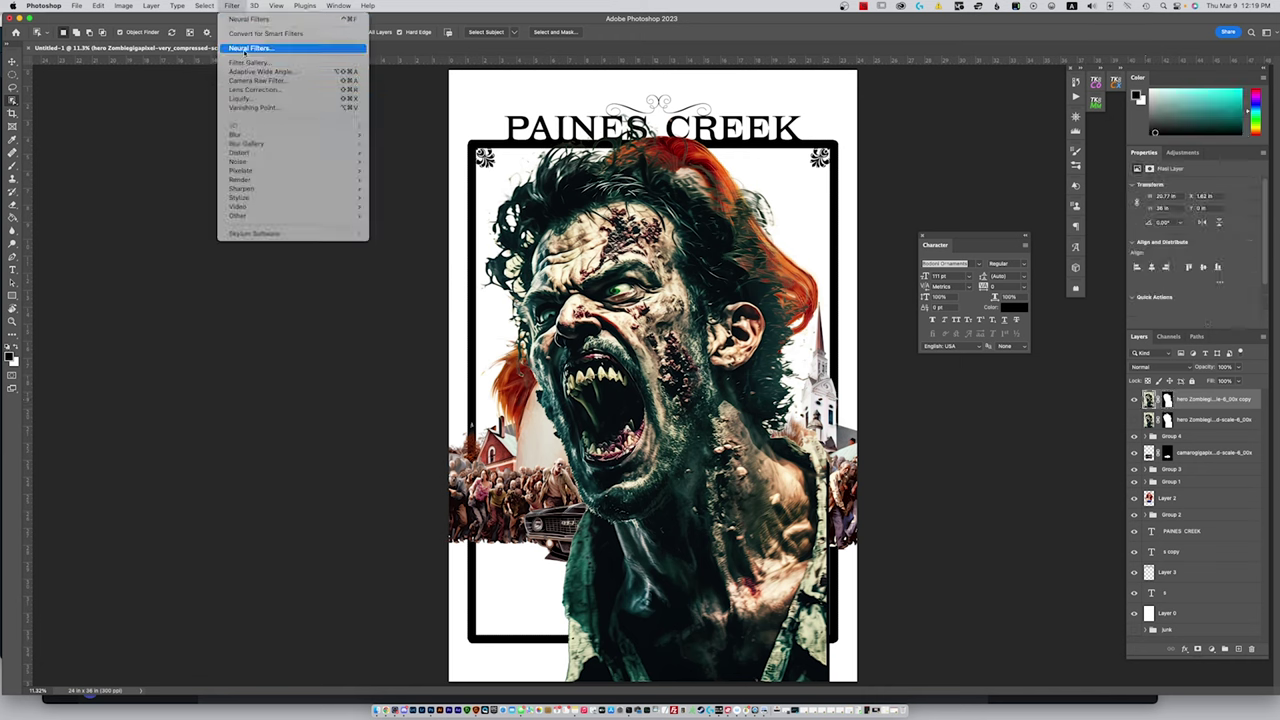
pyautogui.click(249, 47)
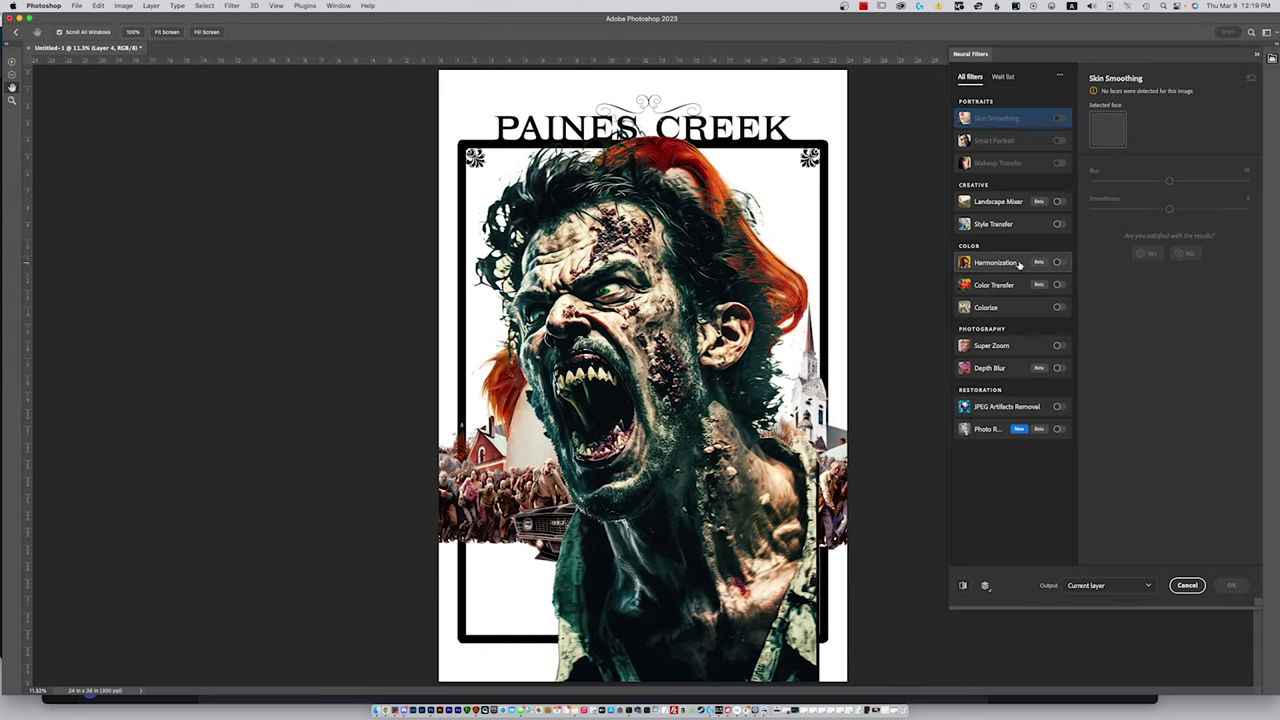
pyautogui.click(1015, 263)
pyautogui.click(1058, 262)
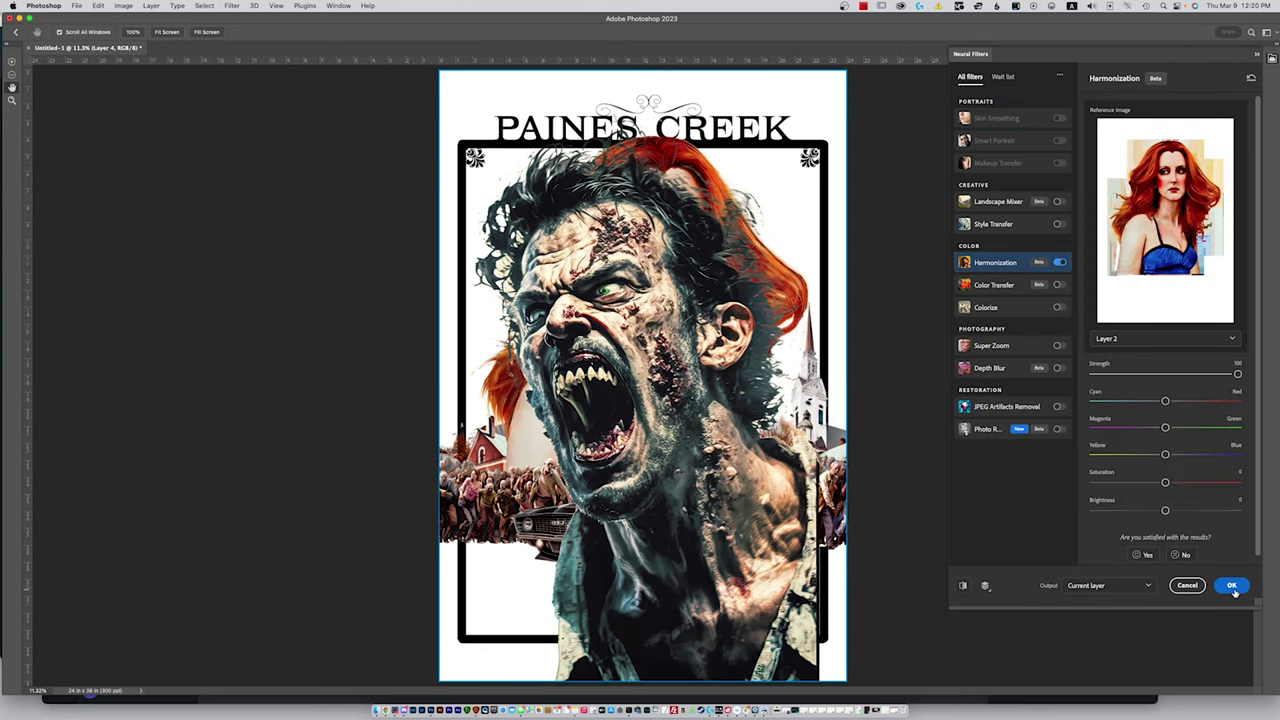
pyautogui.click(1233, 588)
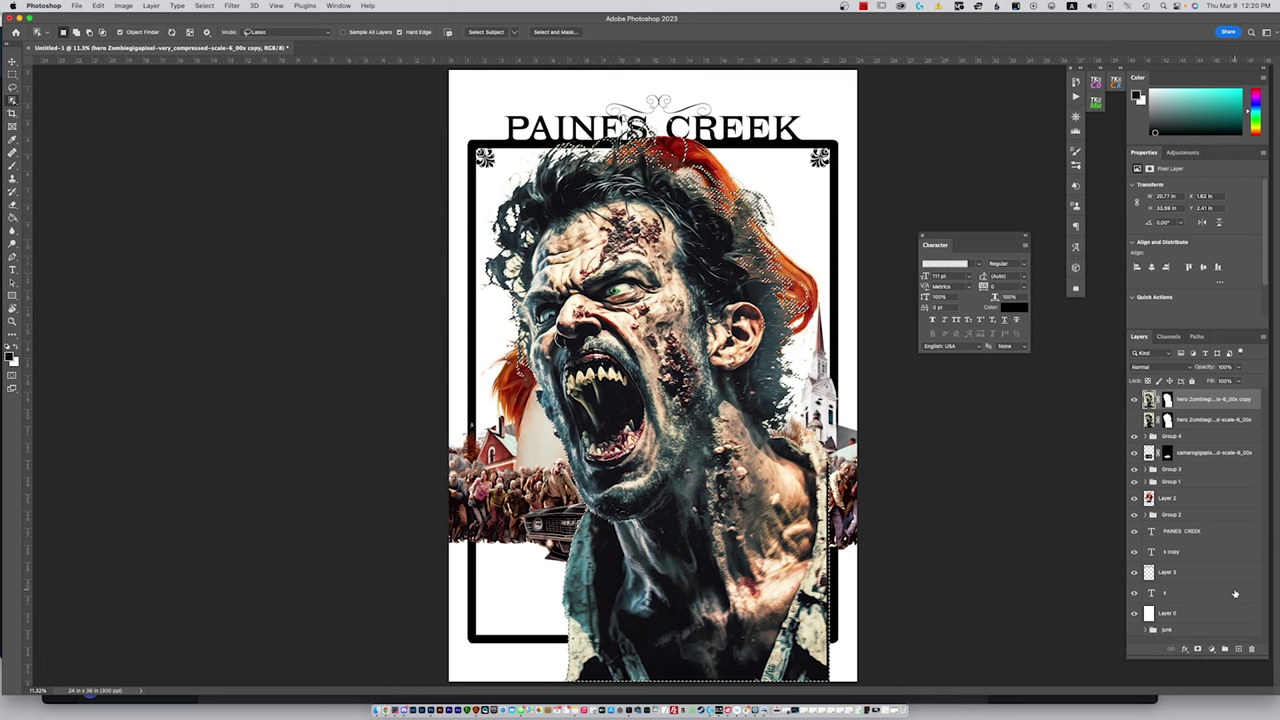
pyautogui.press('super+d')
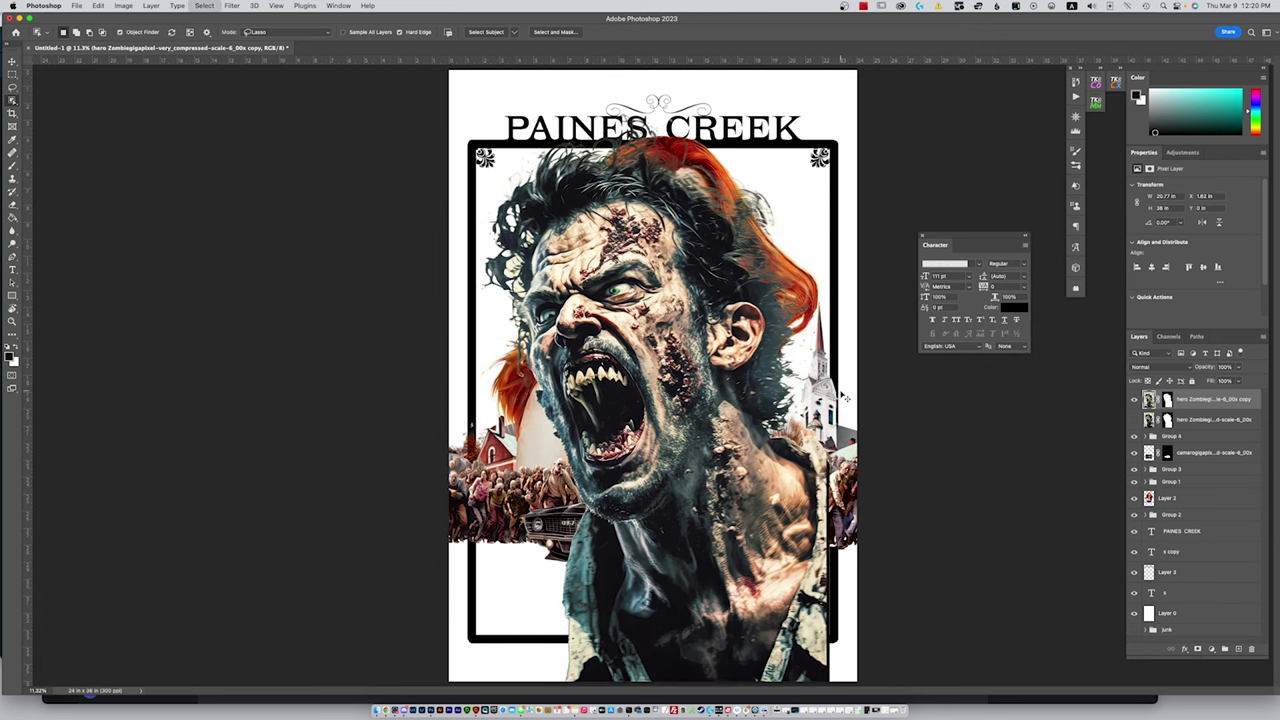
pyautogui.press('super+t')
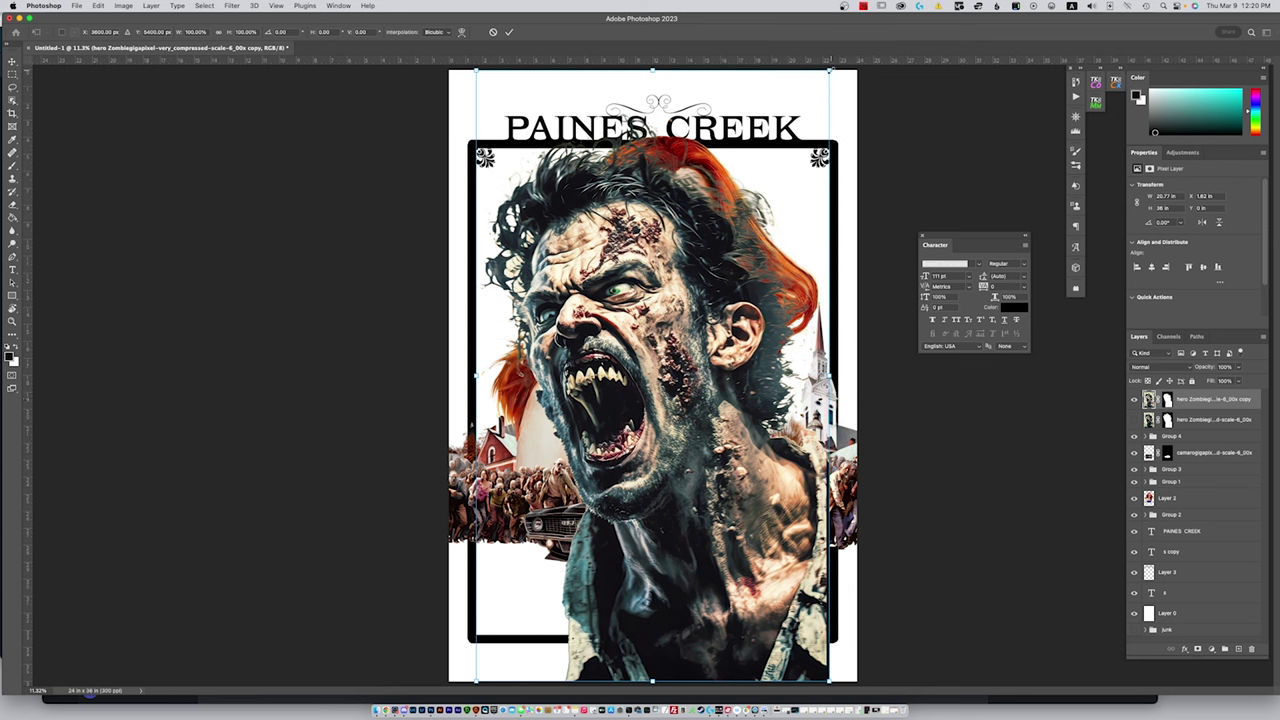
# Scale the zombie down, flip it horizontally and move it toward the poster's left edge
pyautogui.moveTo(838, 70); pyautogui.dragTo(607, 455)
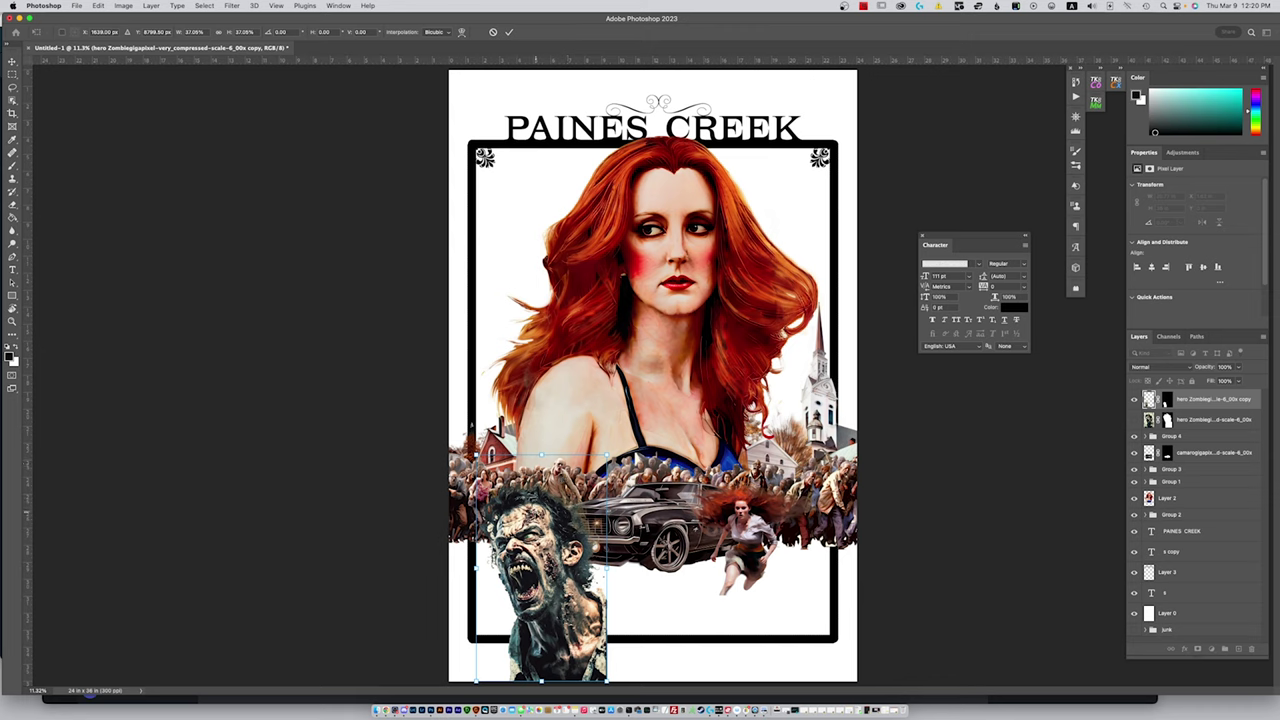
pyautogui.rightClick(537, 453)
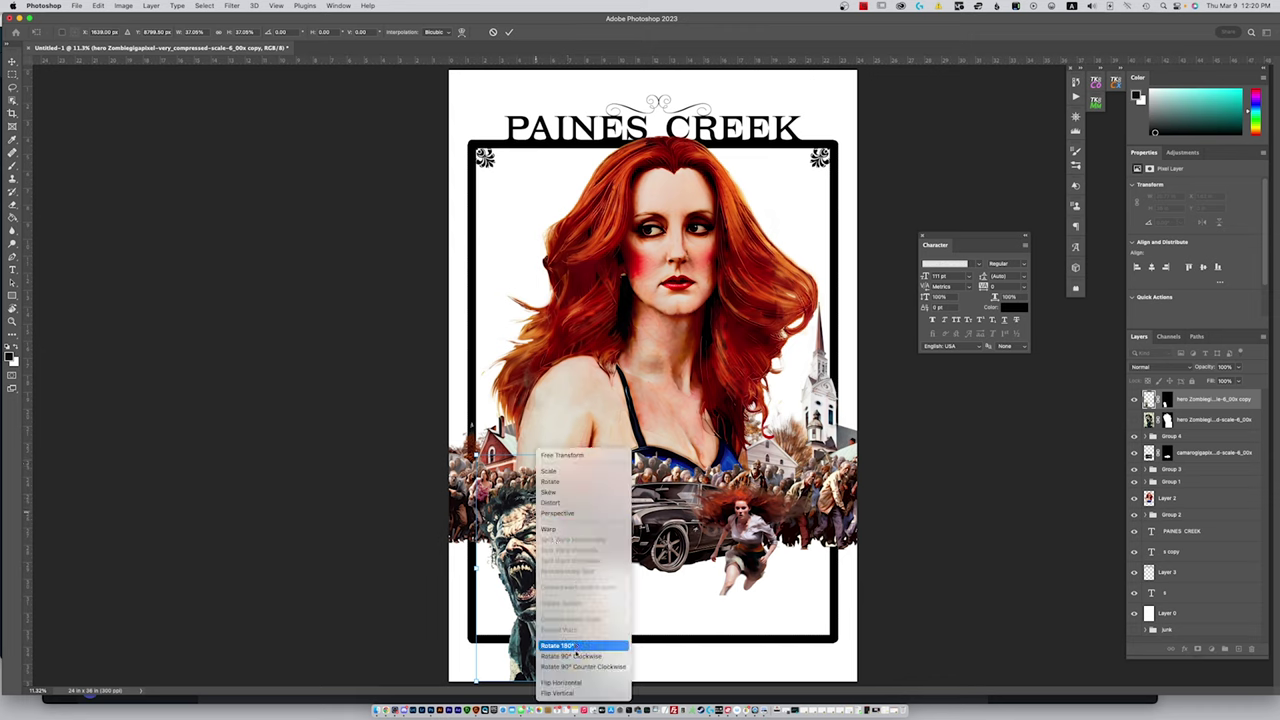
pyautogui.click(577, 682)
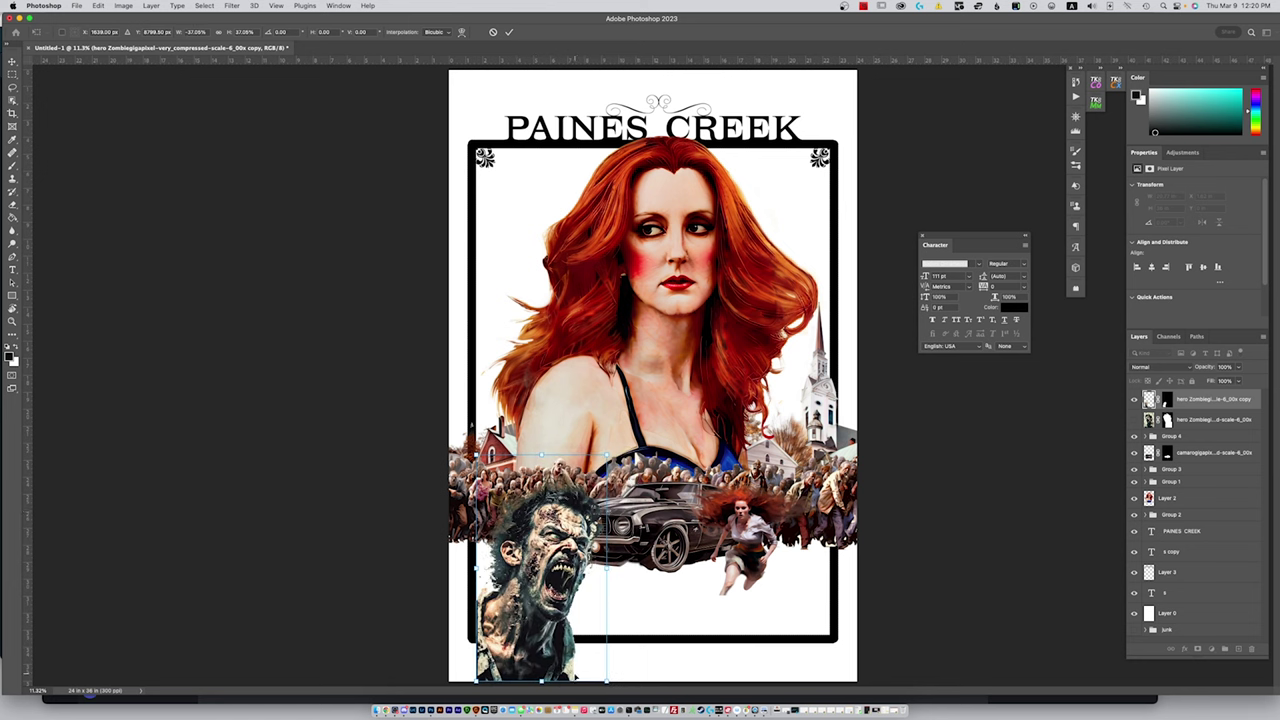
pyautogui.moveTo(540, 667); pyautogui.dragTo(502, 697)
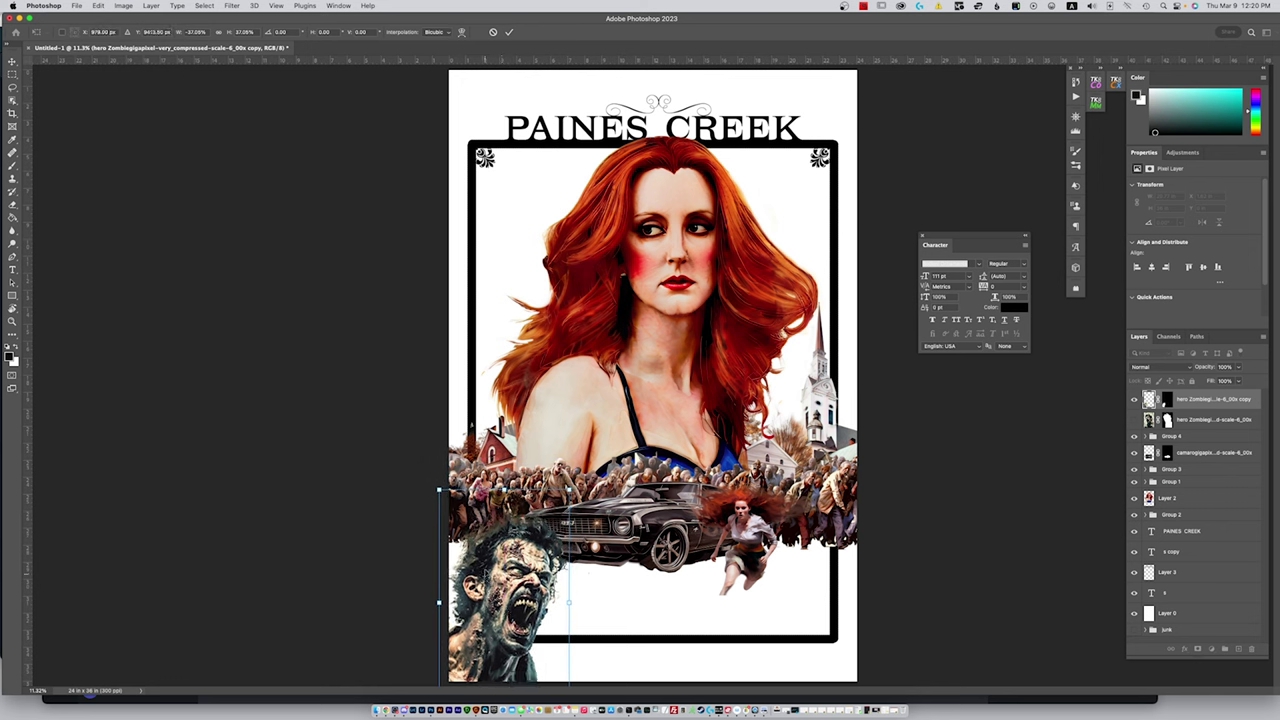
# Fine-tune the zombie's size (about 42%) and lower-left position, then commit the transform
pyautogui.moveTo(505, 489); pyautogui.dragTo(549, 447)
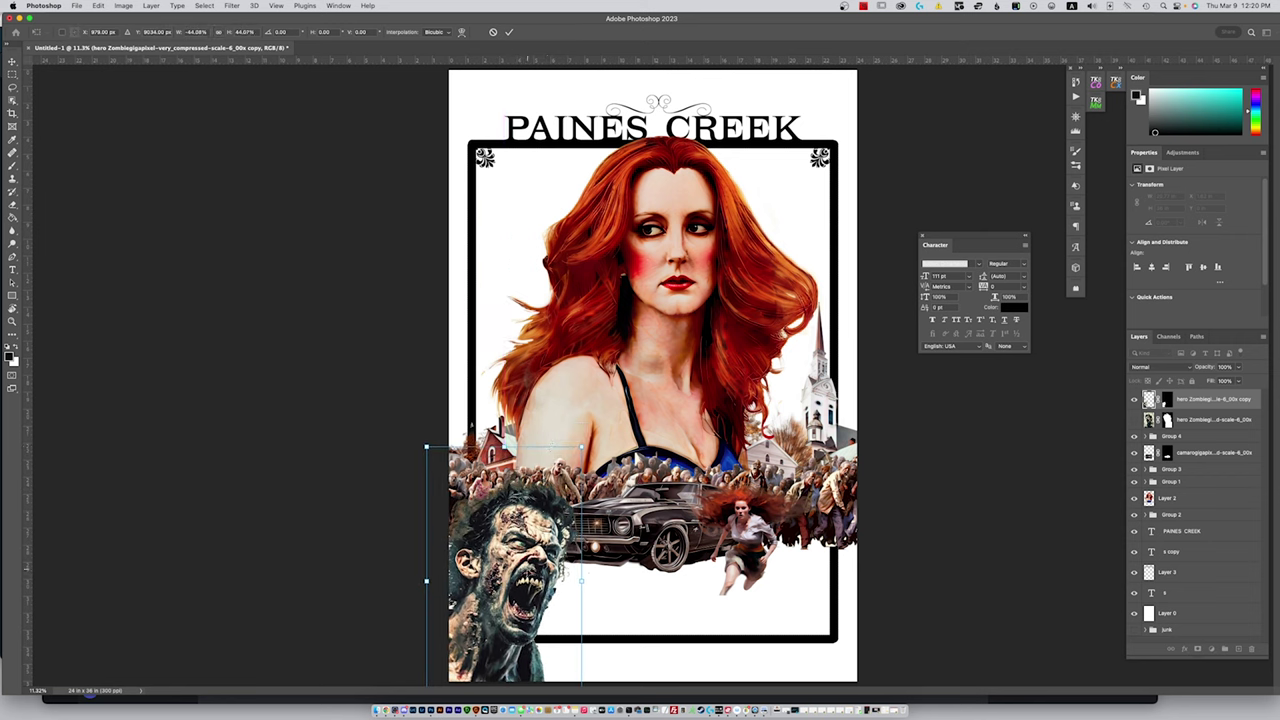
pyautogui.moveTo(530, 570); pyautogui.dragTo(519, 571)
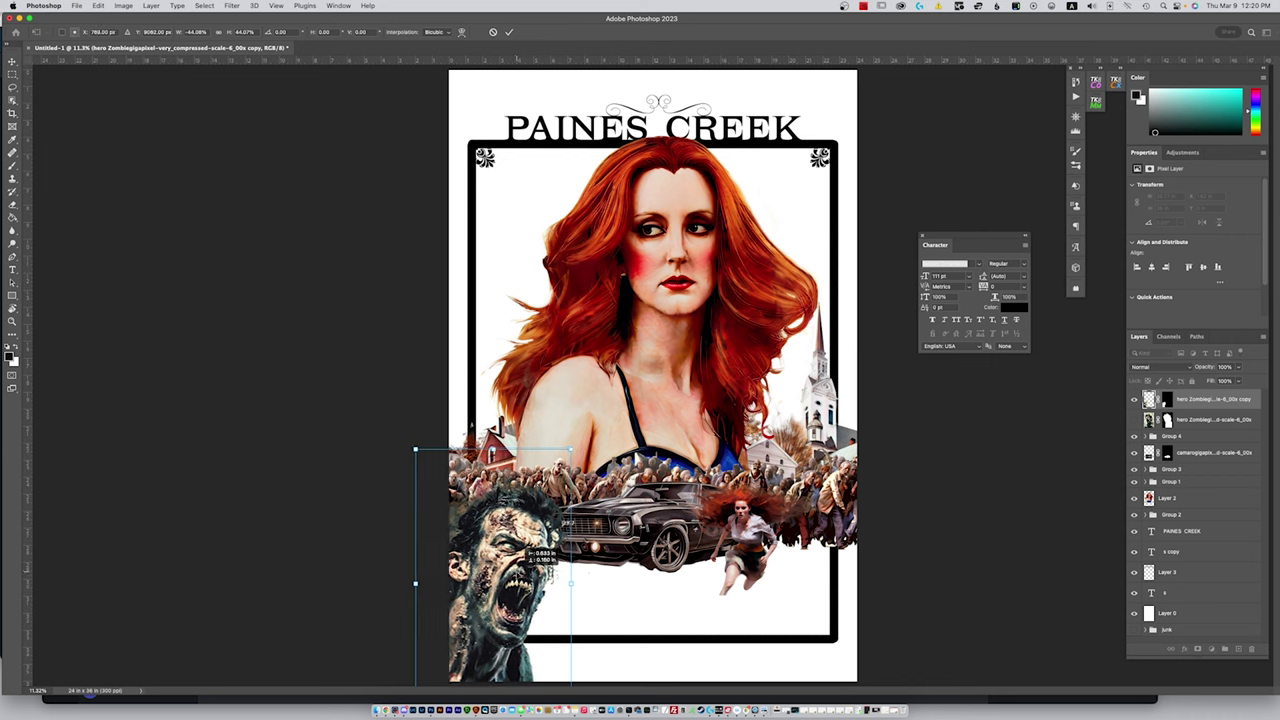
pyautogui.moveTo(528, 550); pyautogui.dragTo(532, 549)
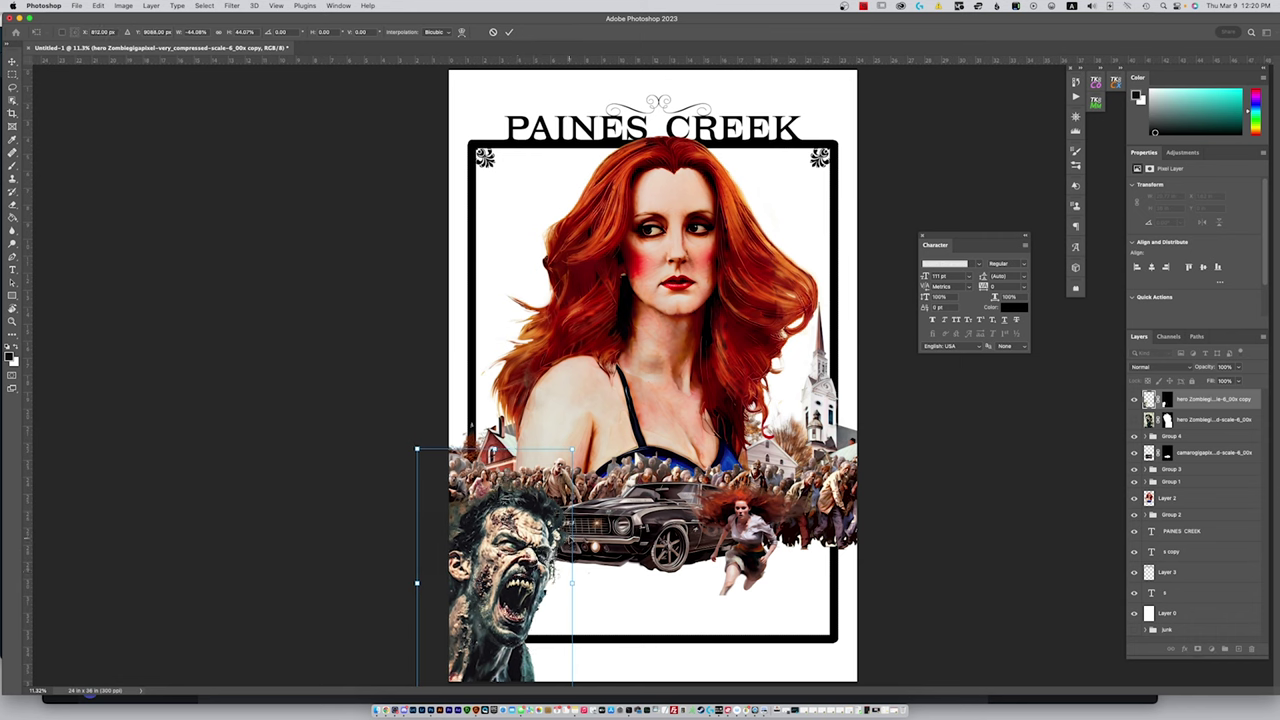
pyautogui.moveTo(571, 449); pyautogui.dragTo(567, 456)
pyautogui.moveTo(527, 499); pyautogui.dragTo(527, 491)
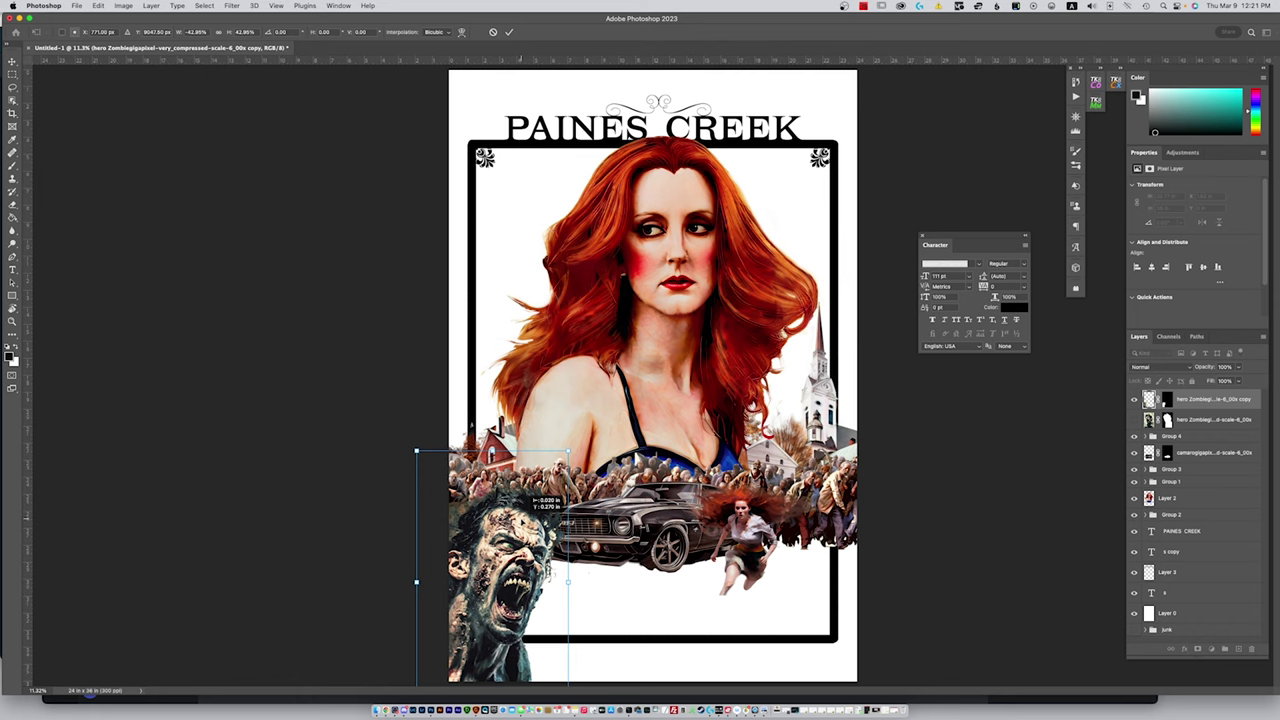
pyautogui.moveTo(527, 491); pyautogui.dragTo(527, 491)
pyautogui.press('Return')
pyautogui.press('w')
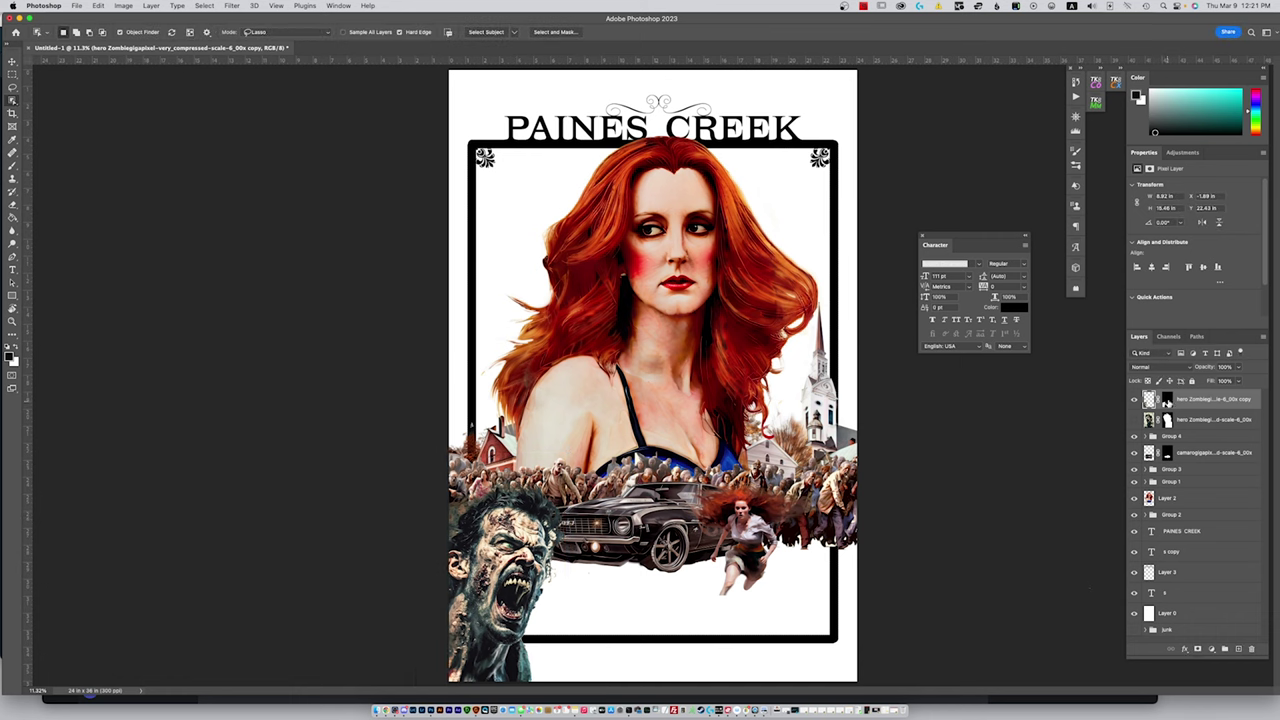
pyautogui.click(1167, 400)
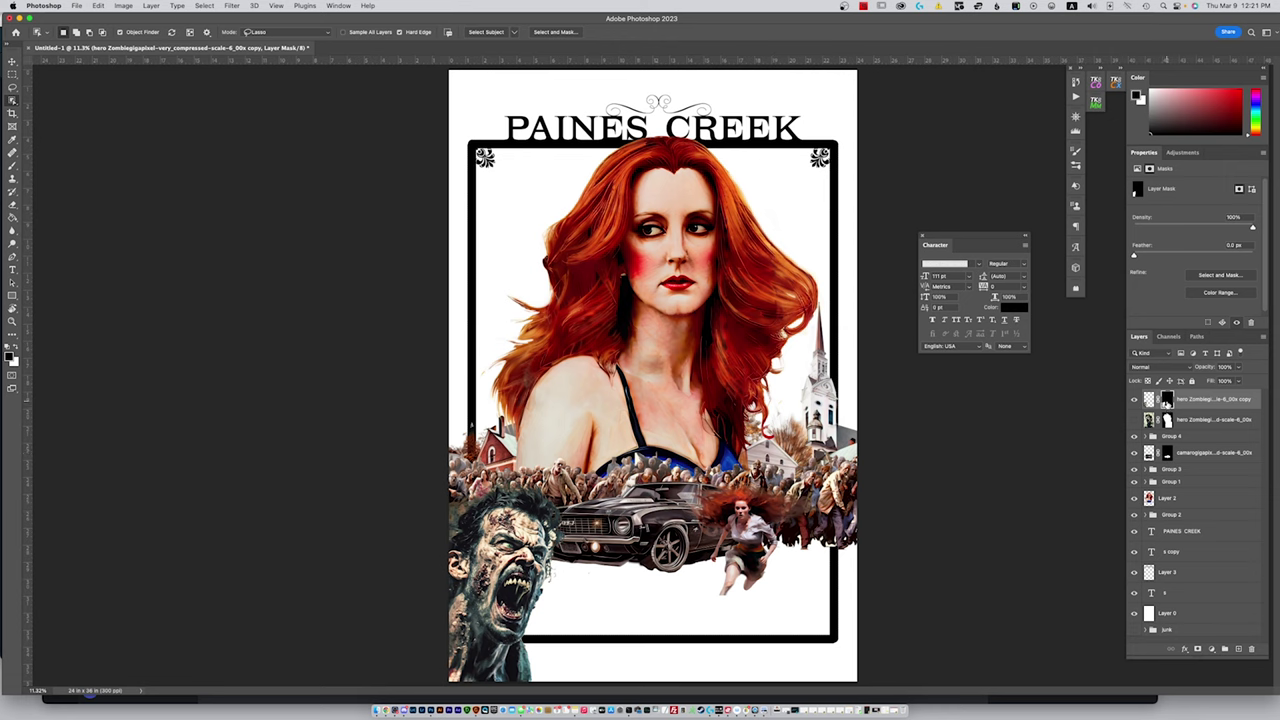
# Switch to the Brush tool and set its hardness to 50%
pyautogui.press('b')
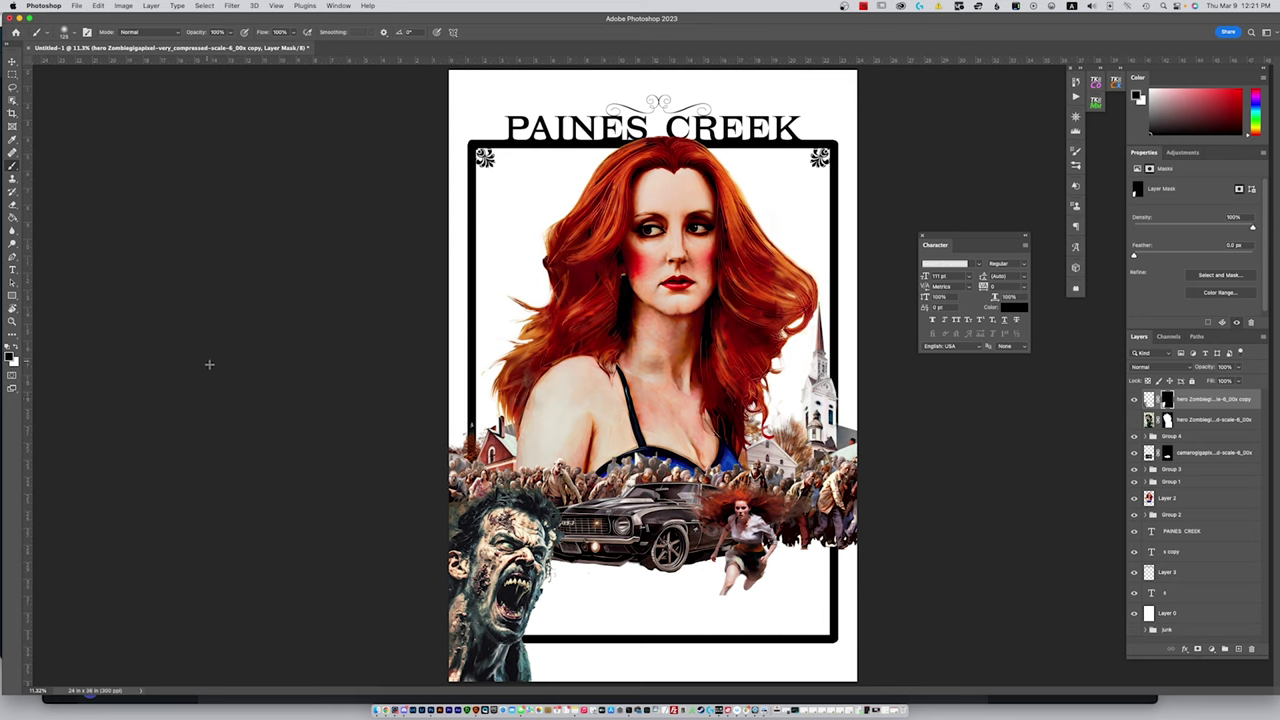
pyautogui.click(72, 33)
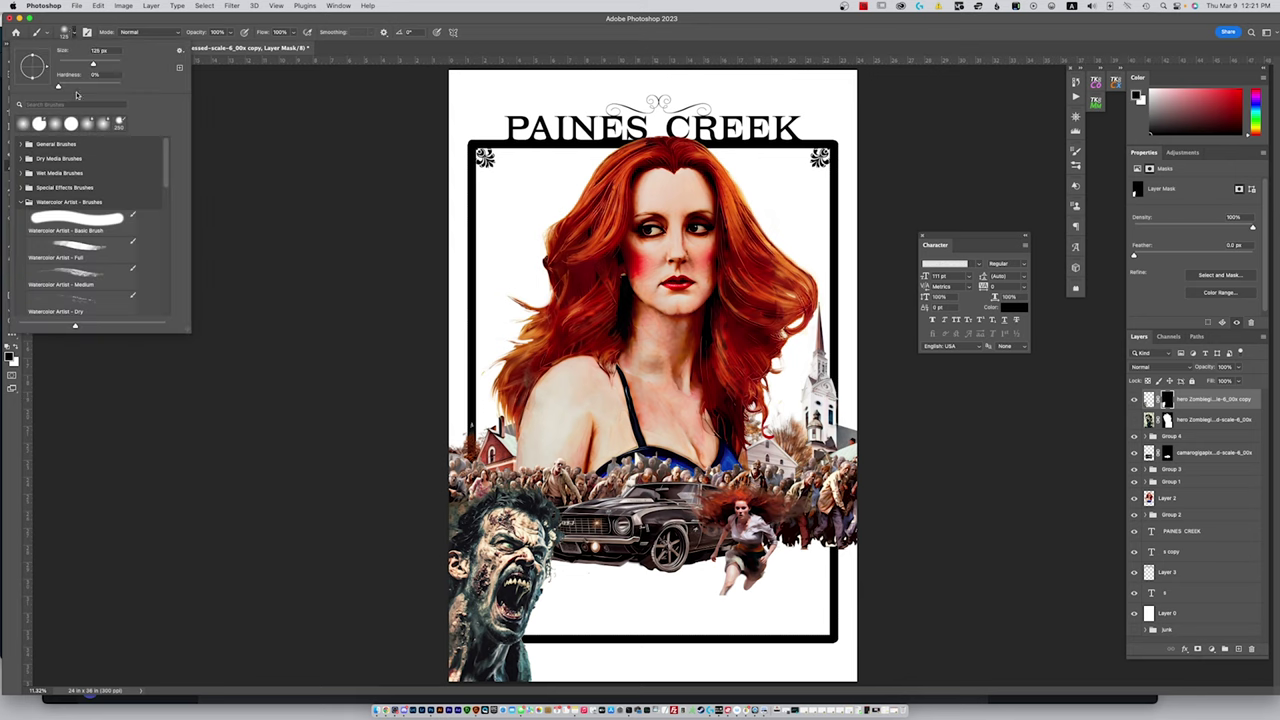
pyautogui.moveTo(58, 86); pyautogui.dragTo(90, 87)
pyautogui.click(278, 22)
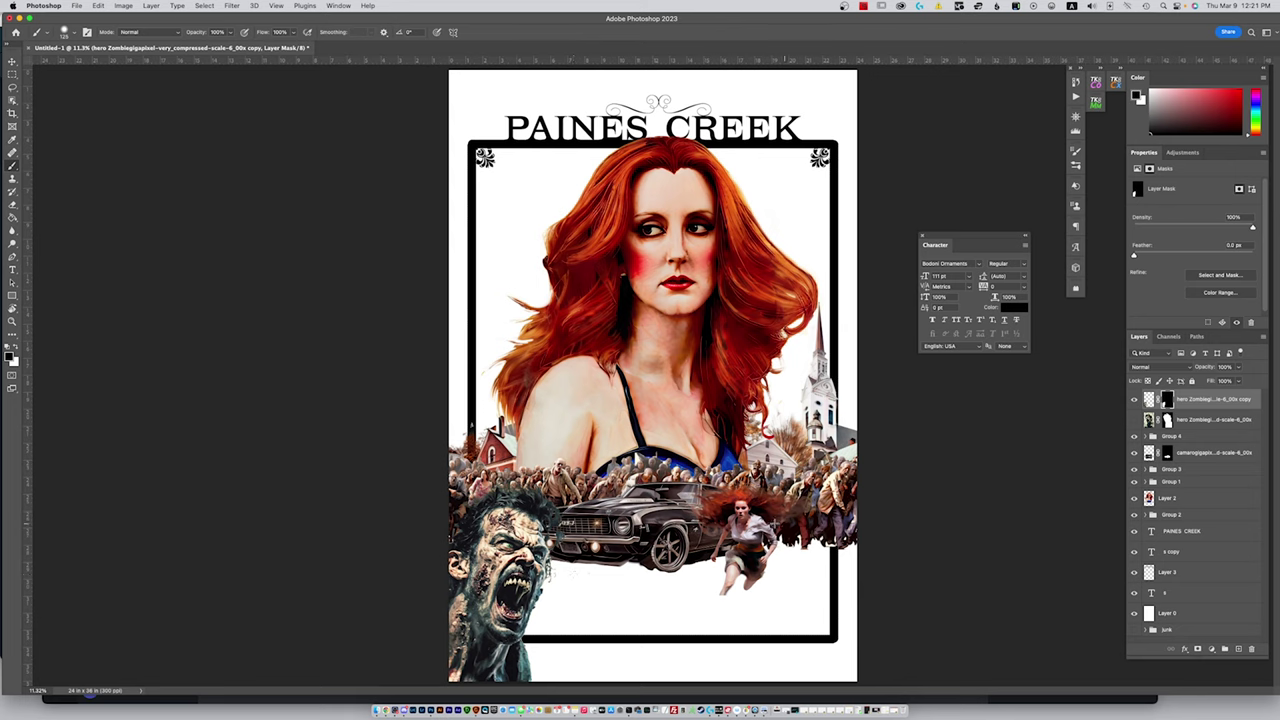
# Toggle the black frame layer's visibility to check it, then select Layer 3
pyautogui.click(1134, 573)
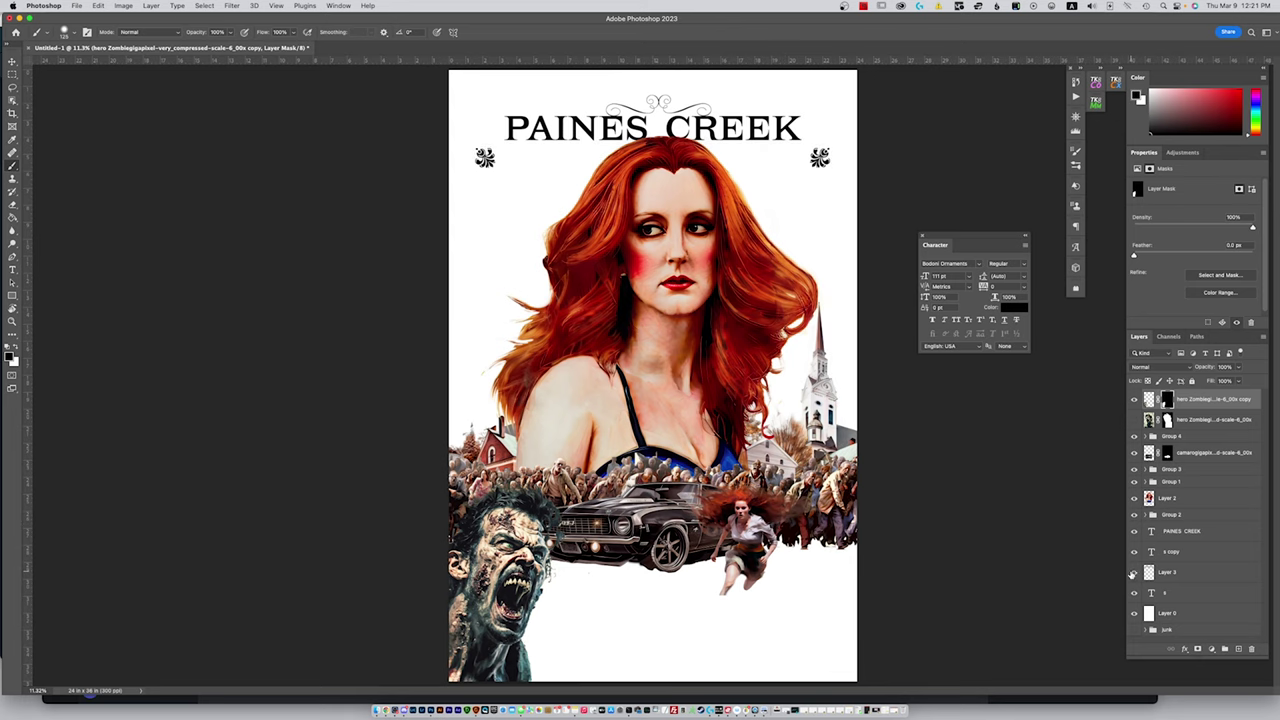
pyautogui.click(1134, 573)
pyautogui.click(1134, 573)
pyautogui.click(1134, 573)
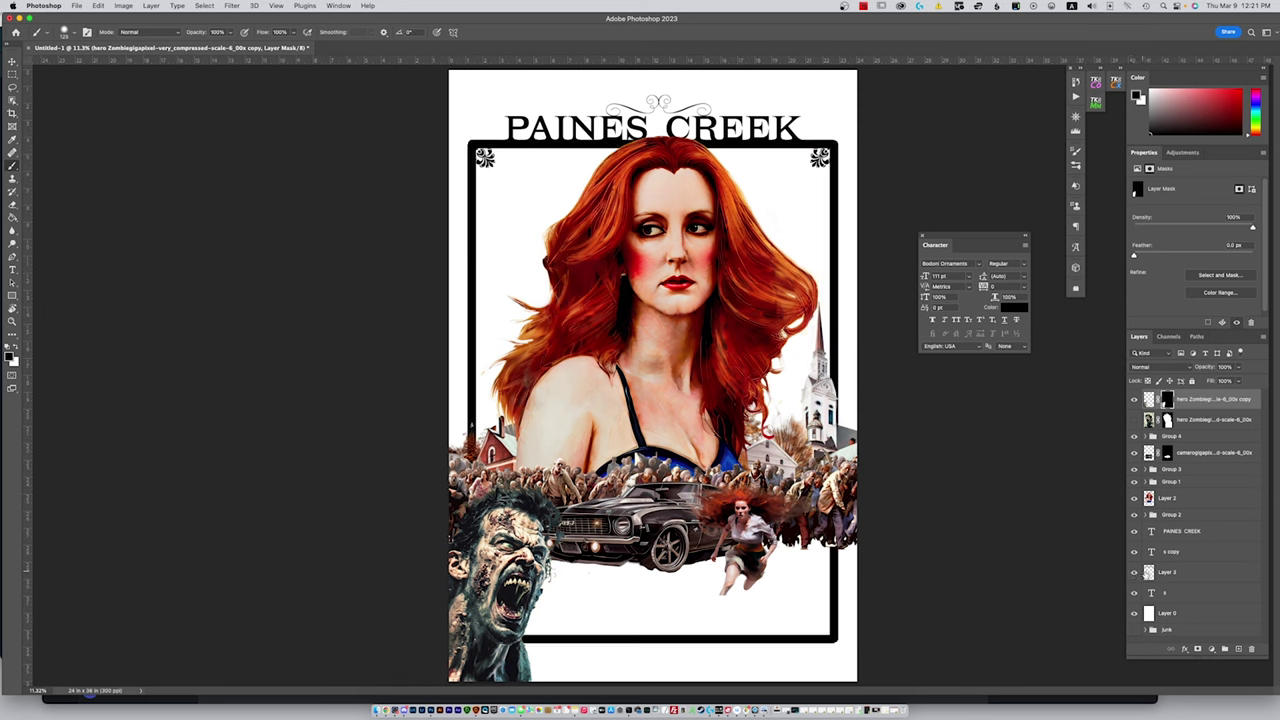
pyautogui.click(1188, 575)
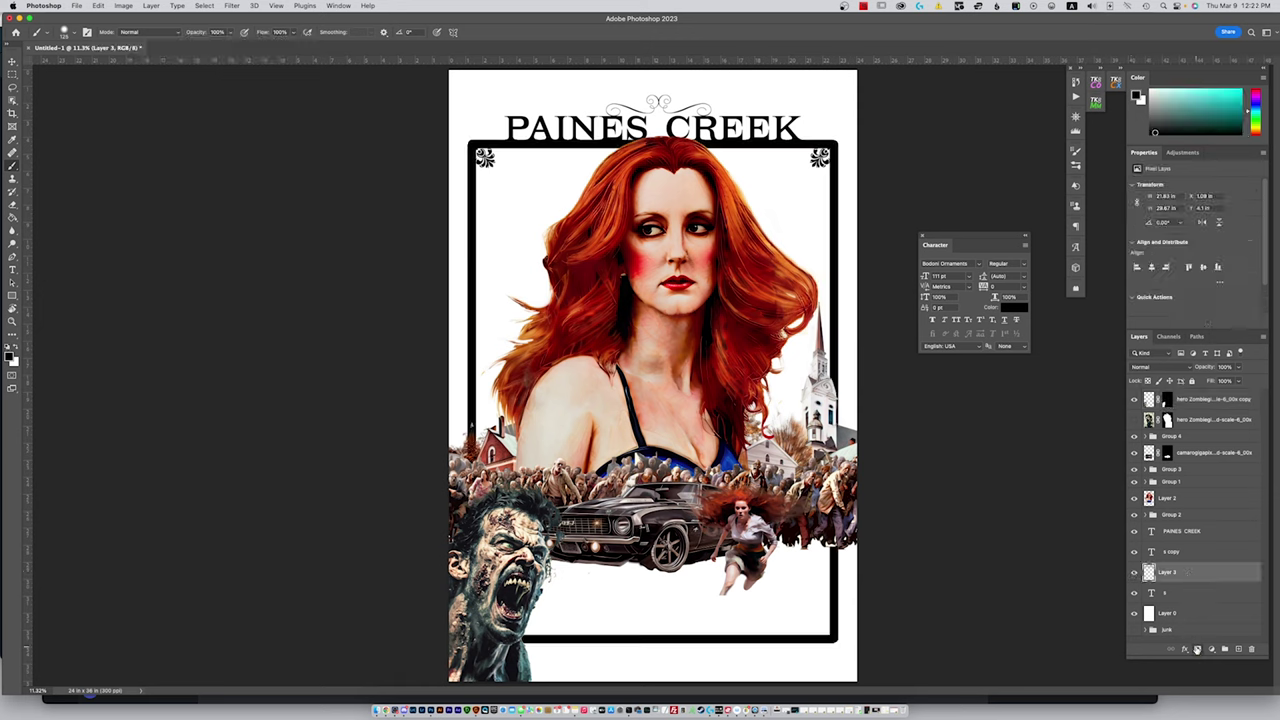
# Add a mask to Layer 3 and paint out the black frame's edge beside the crowd
pyautogui.click(1197, 649)
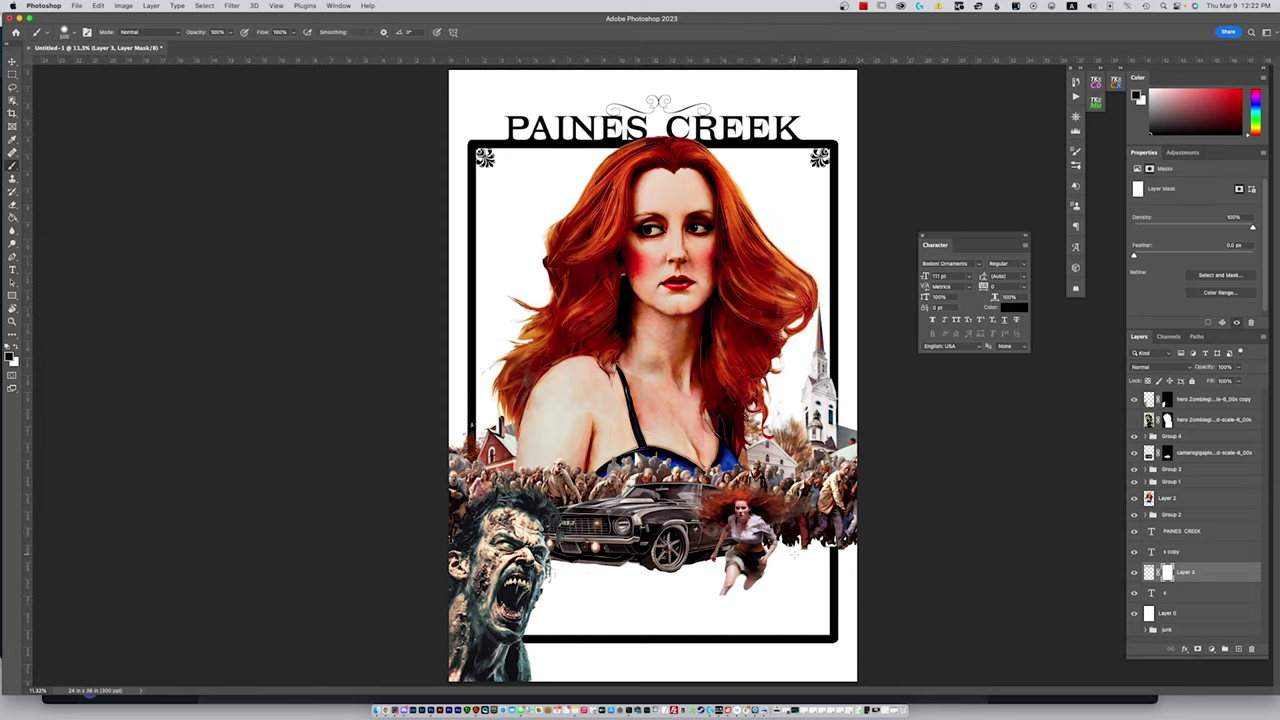
pyautogui.moveTo(818, 540)
pyautogui.mouseDown()
pyautogui.moveTo(835, 578)
pyautogui.moveTo(828, 645)
pyautogui.moveTo(524, 638)
pyautogui.mouseUp()
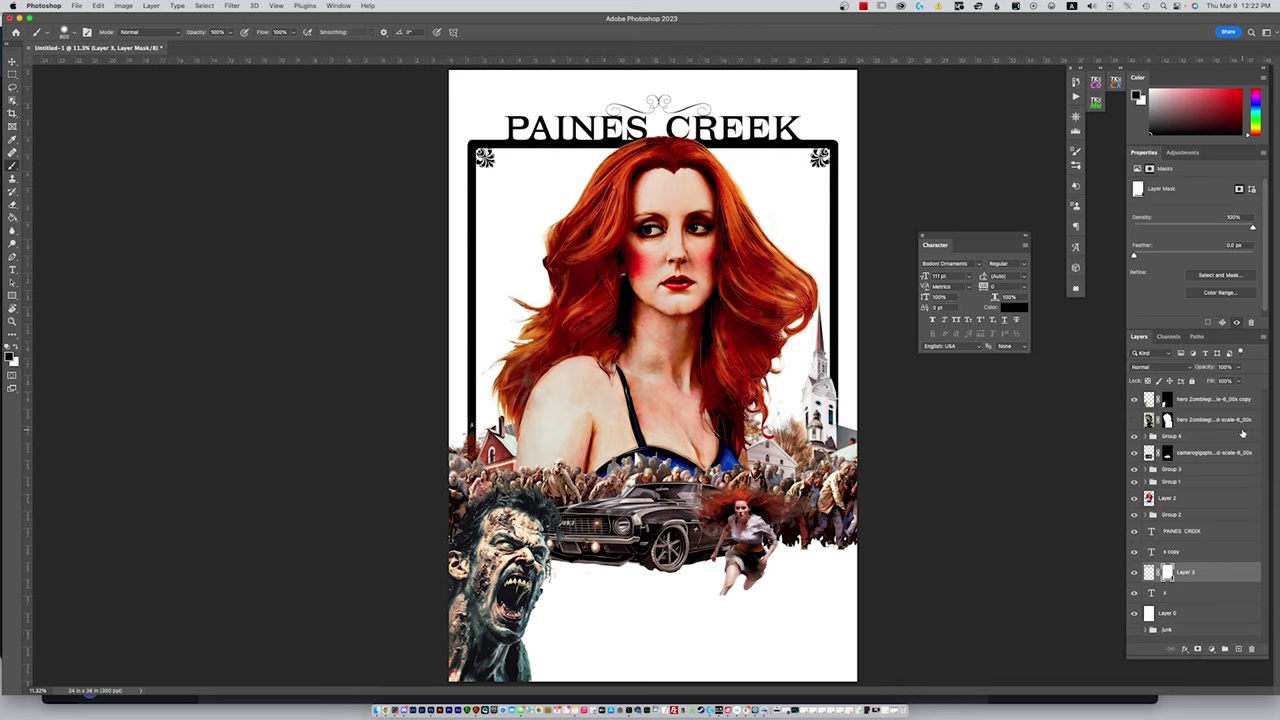
pyautogui.click(1134, 572)
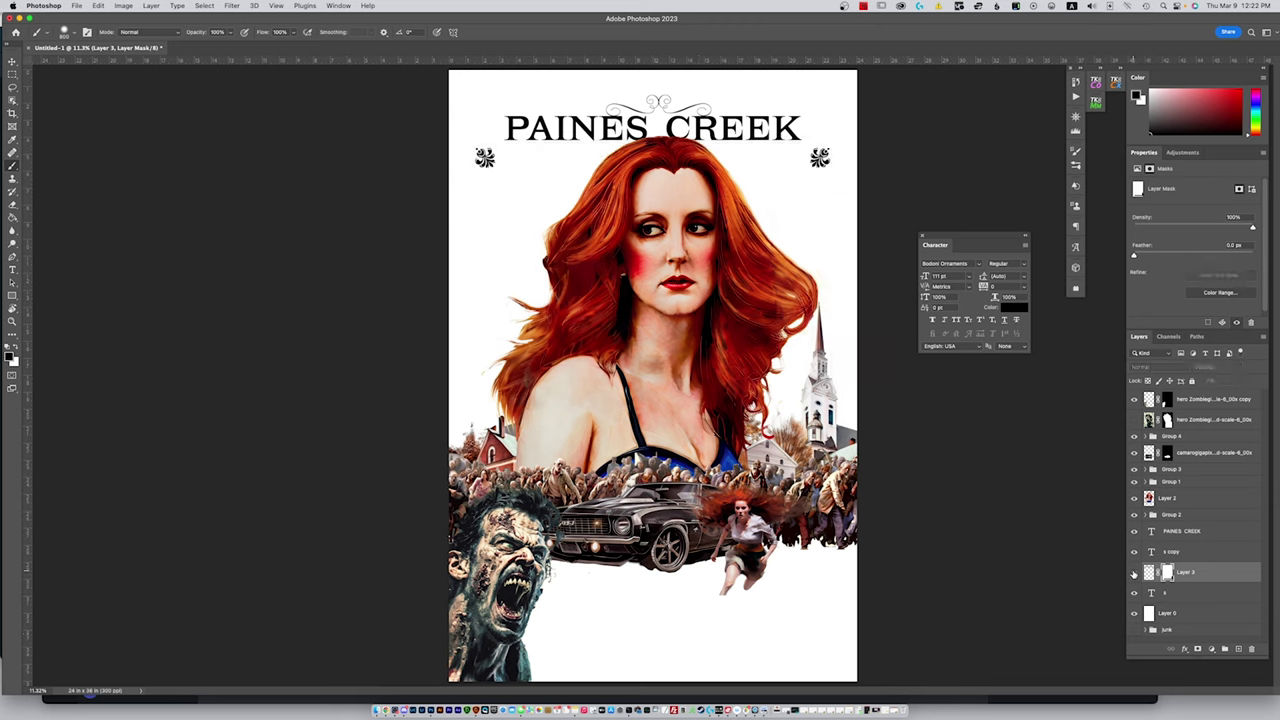
pyautogui.click(1134, 572)
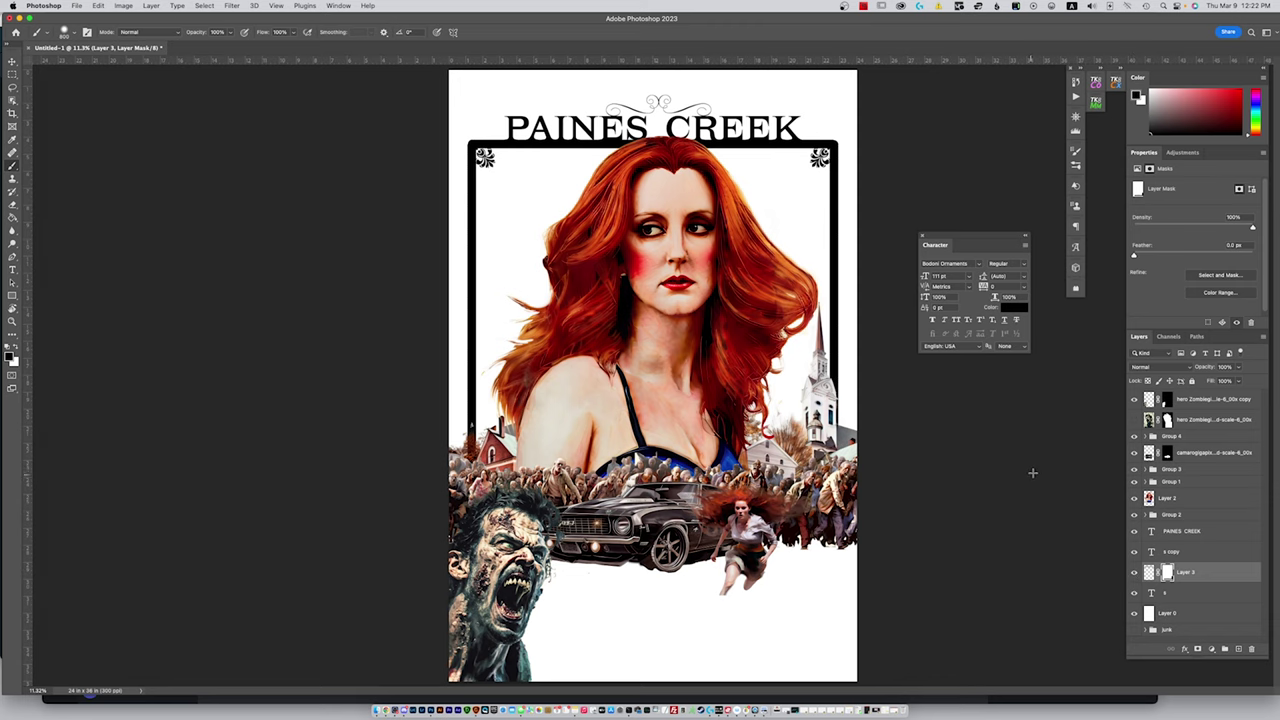
pyautogui.press('super+Tab')
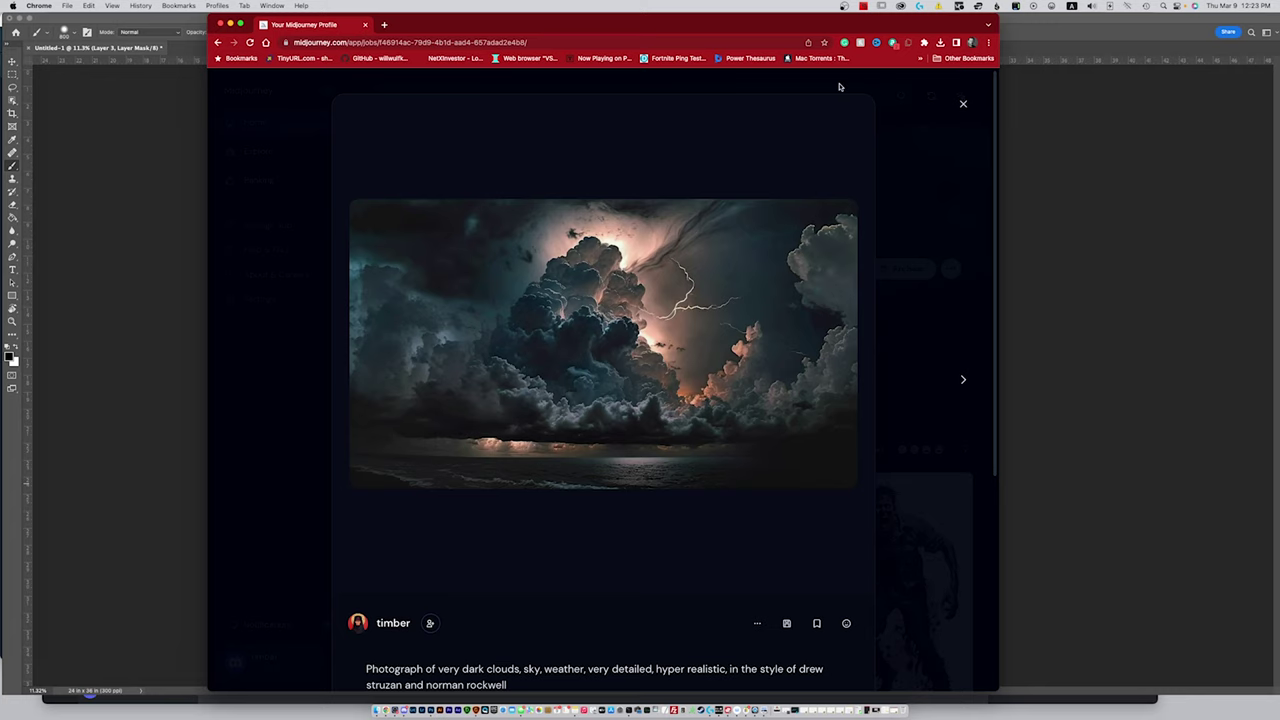
# Read the storm-cloud image's prompt, then move Chrome aside to reveal the poster
pyautogui.press('super+shift+4')
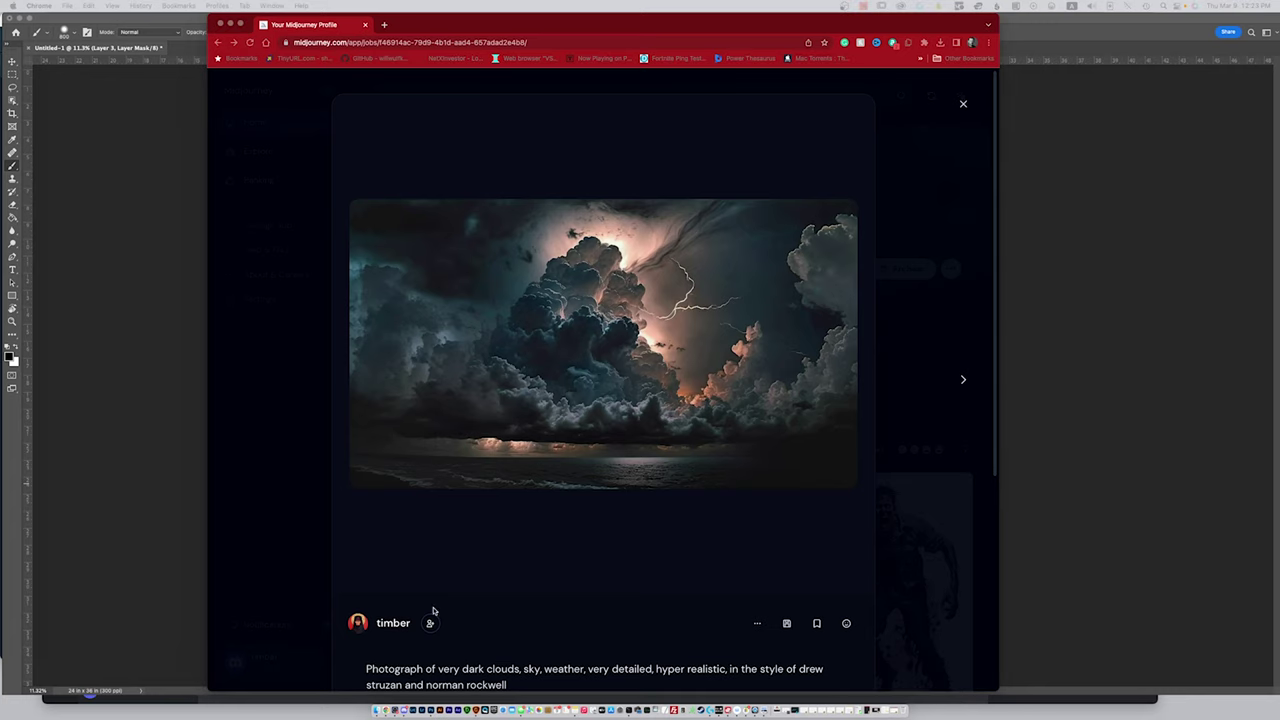
pyautogui.scroll(-1, 454, 602)
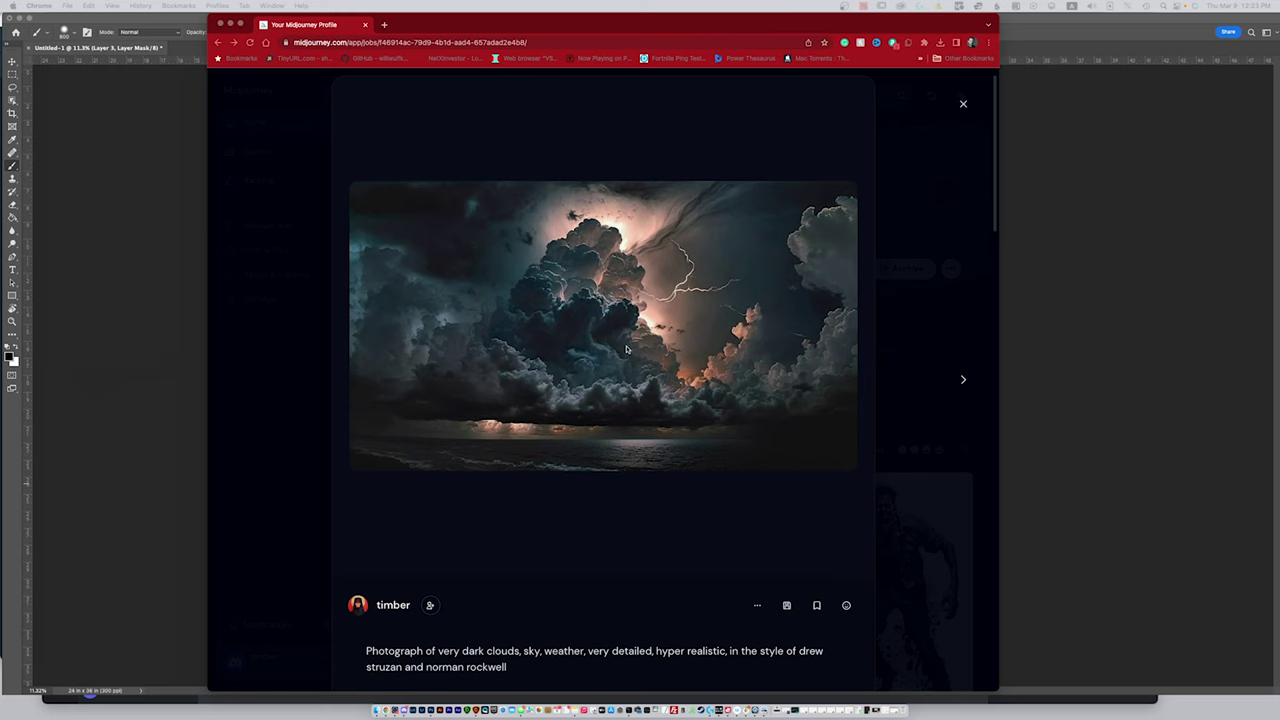
pyautogui.moveTo(612, 25); pyautogui.dragTo(1279, 66)
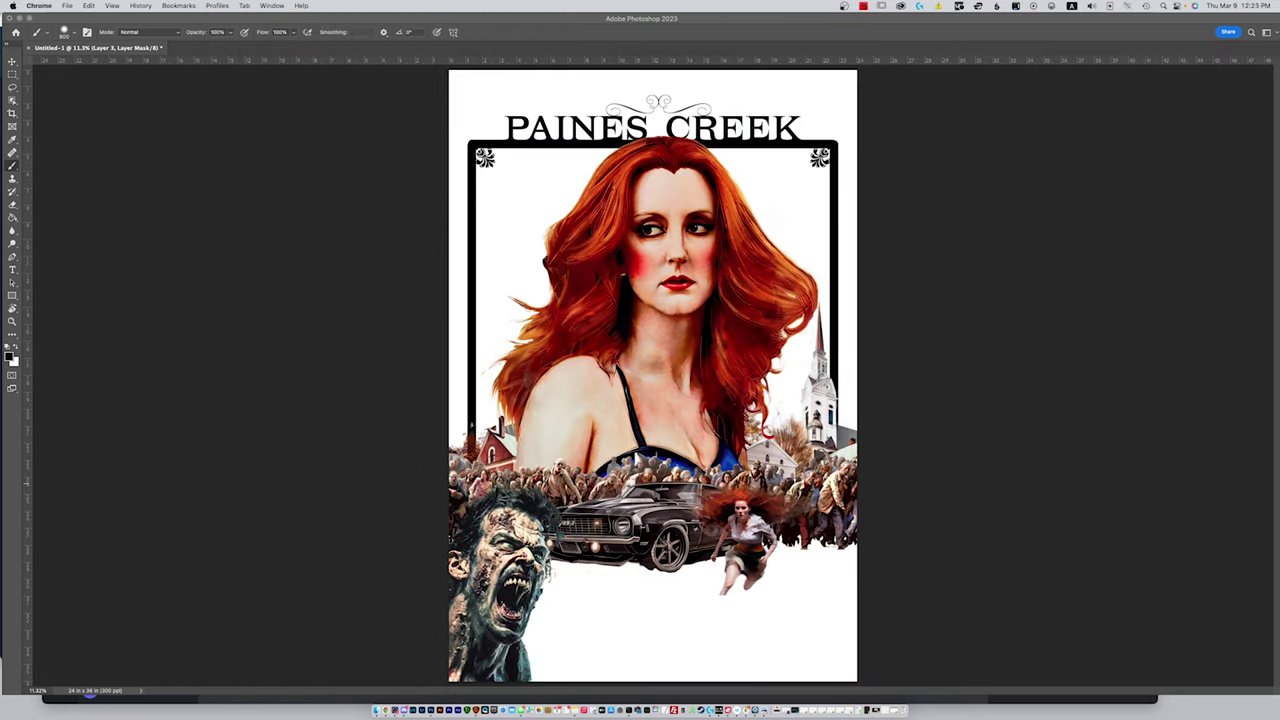
# Place the storm-cloud image on the poster and move its layer to the top of the stack
pyautogui.moveTo(1279, 360); pyautogui.dragTo(716, 291)
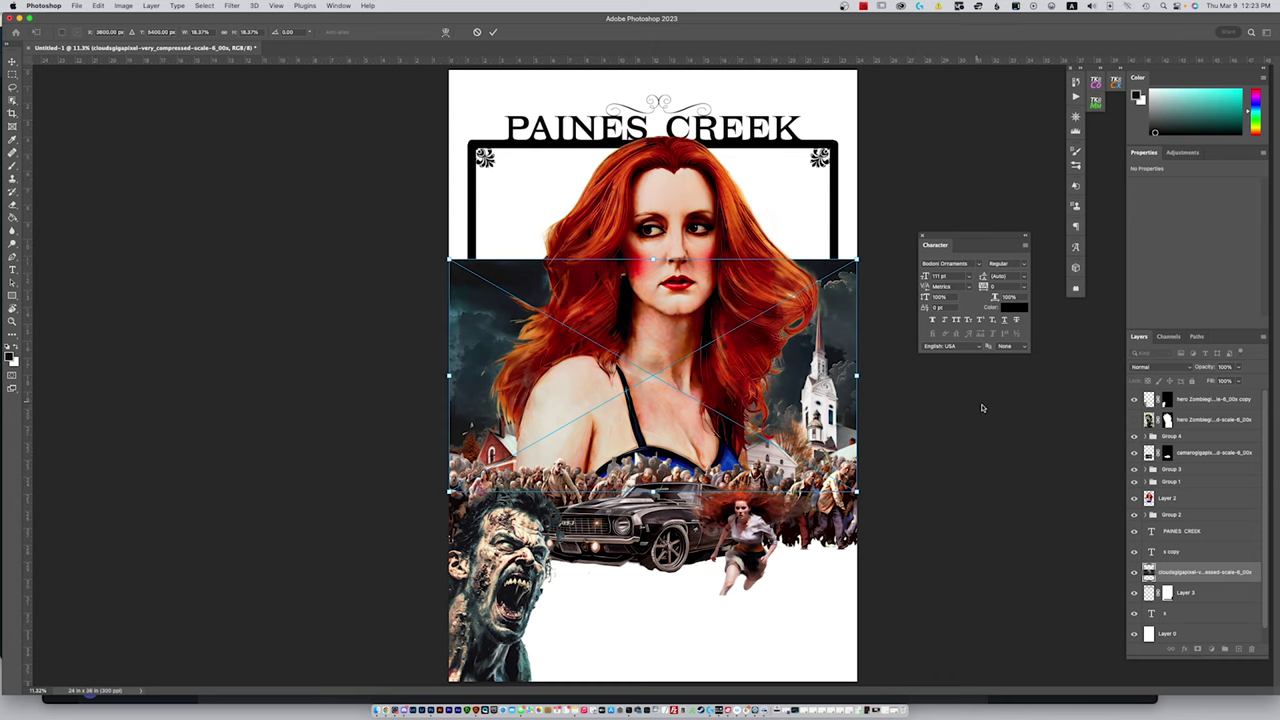
pyautogui.press('Return')
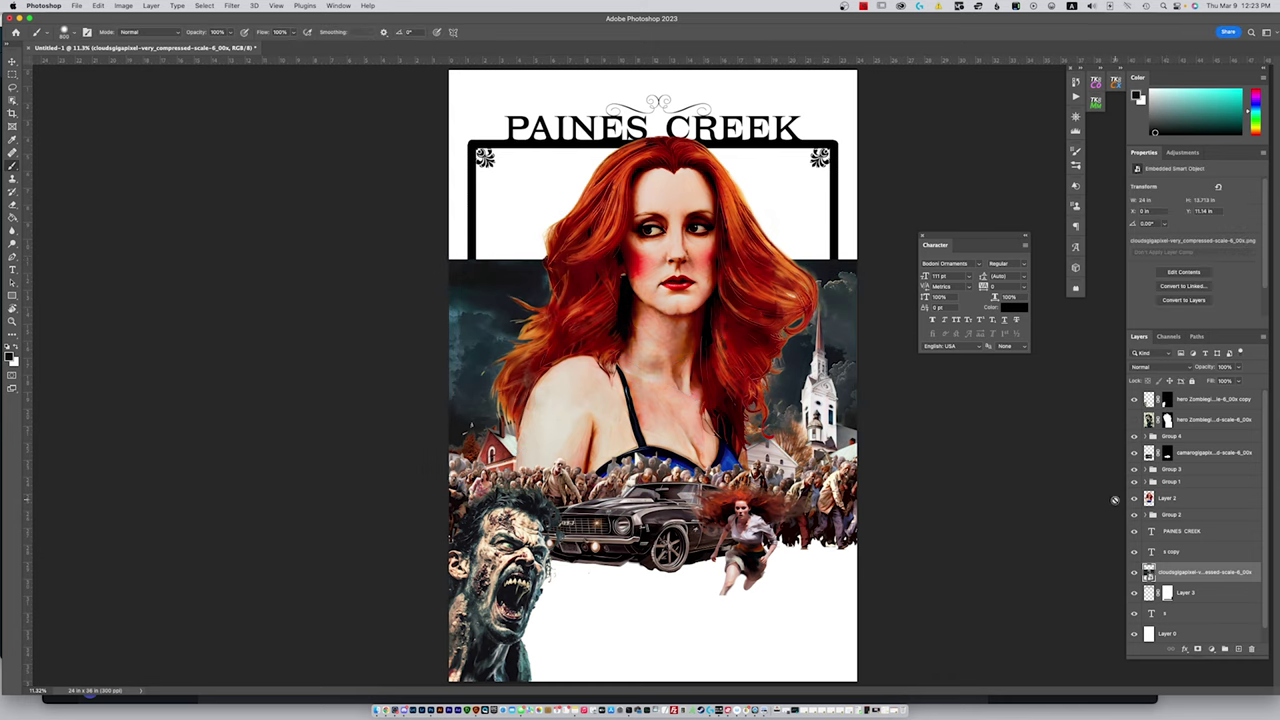
pyautogui.moveTo(1172, 395); pyautogui.dragTo(1180, 508)
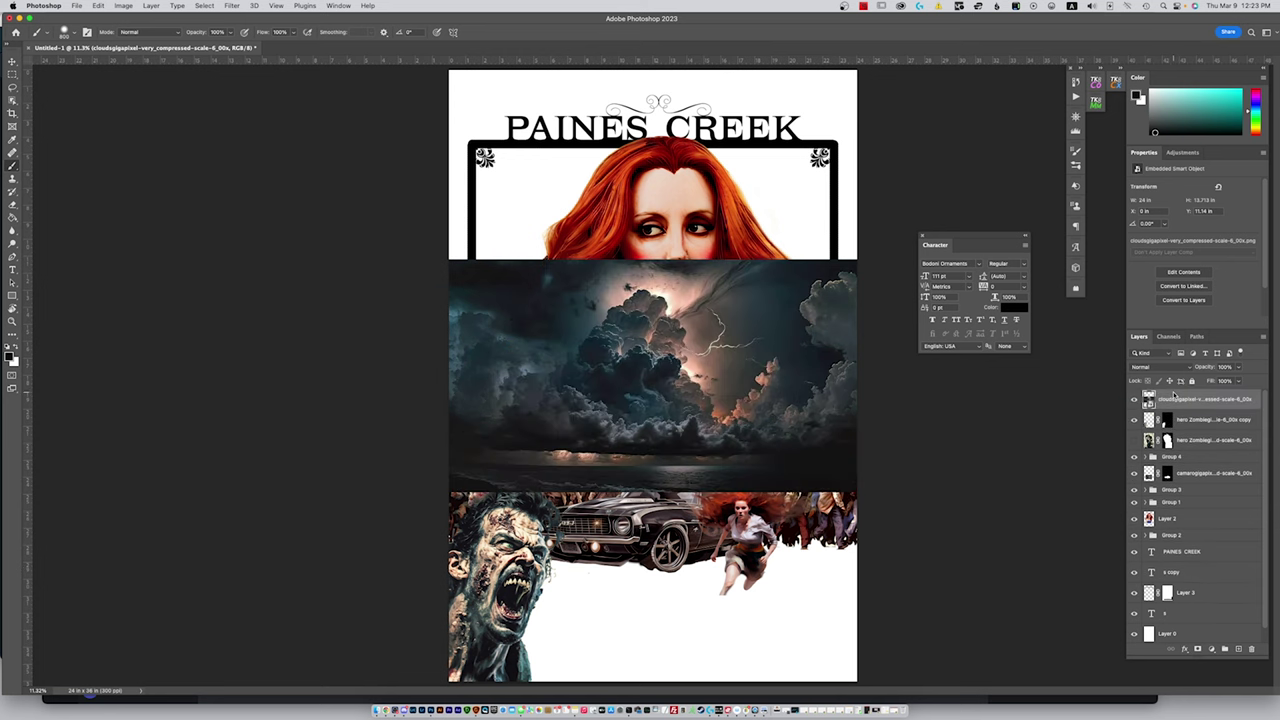
# Switch on the Harmonization neural filter for the clouds layer
pyautogui.click(231, 5)
pyautogui.press('Escape')
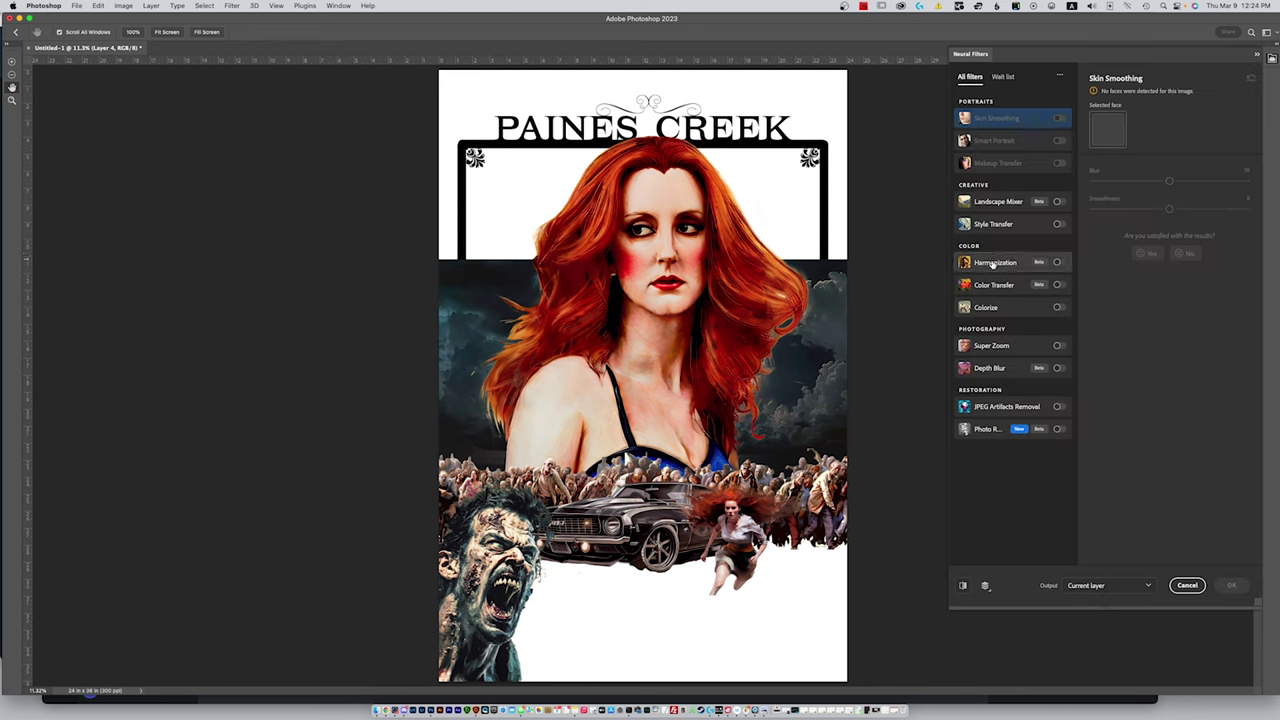
pyautogui.click(1058, 262)
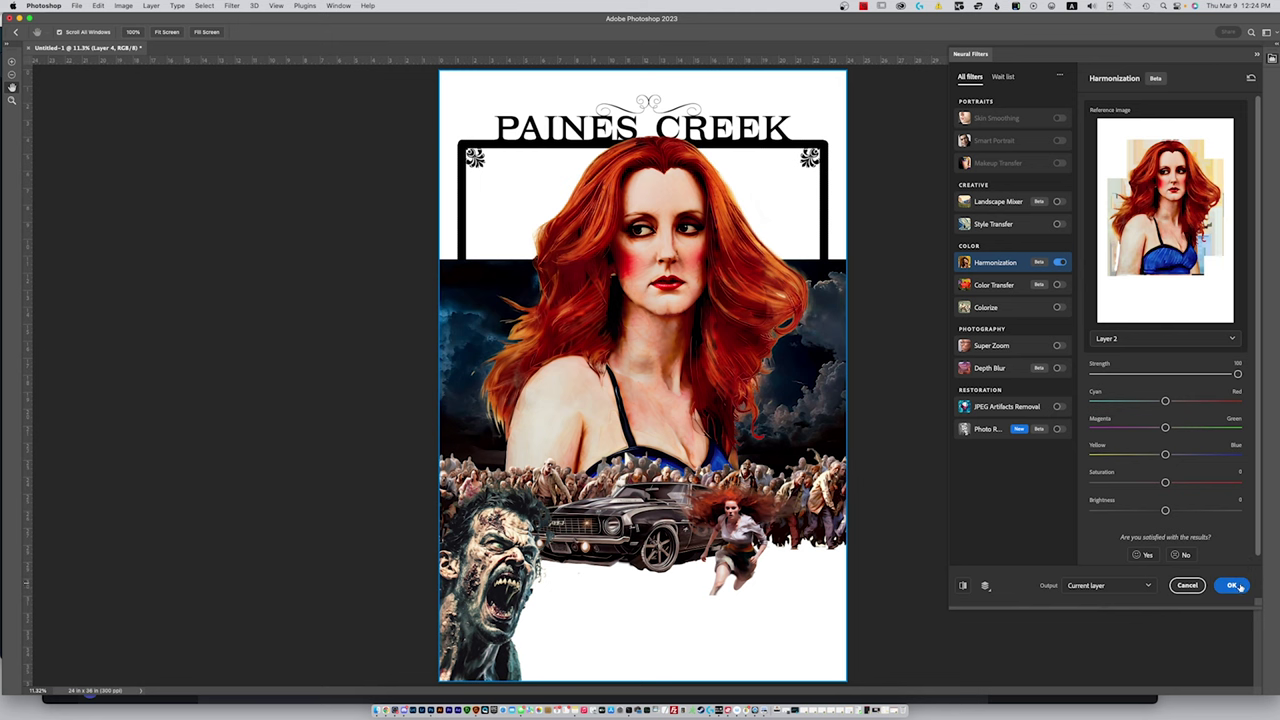
# Apply Harmonization, then scale the clouds layer to about 324% so it fills the poster
pyautogui.click(1236, 586)
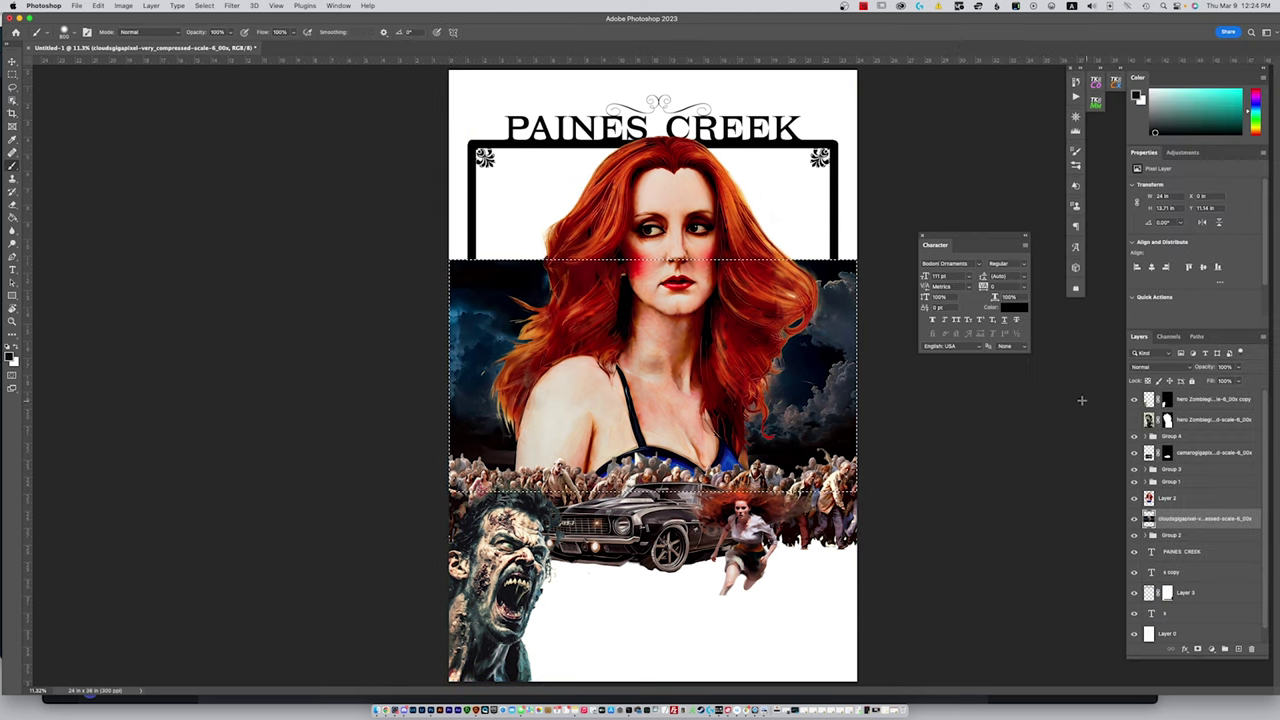
pyautogui.press('super+d')
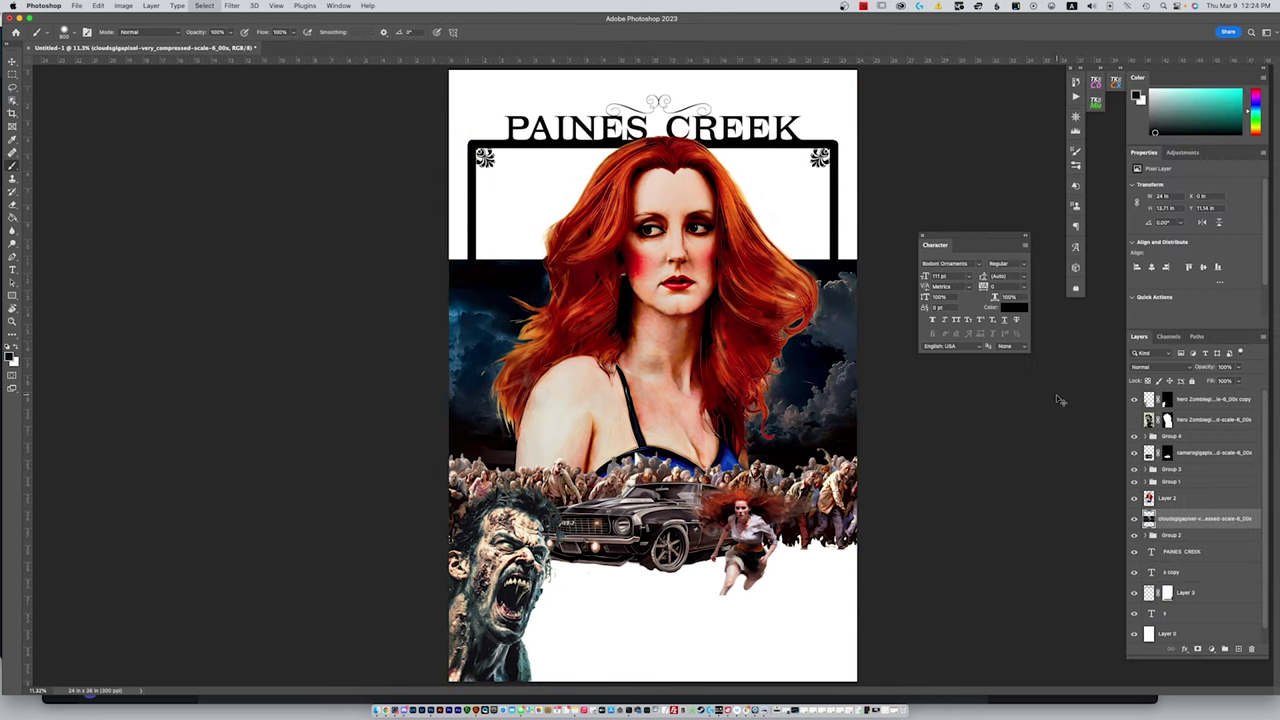
pyautogui.press('super+t')
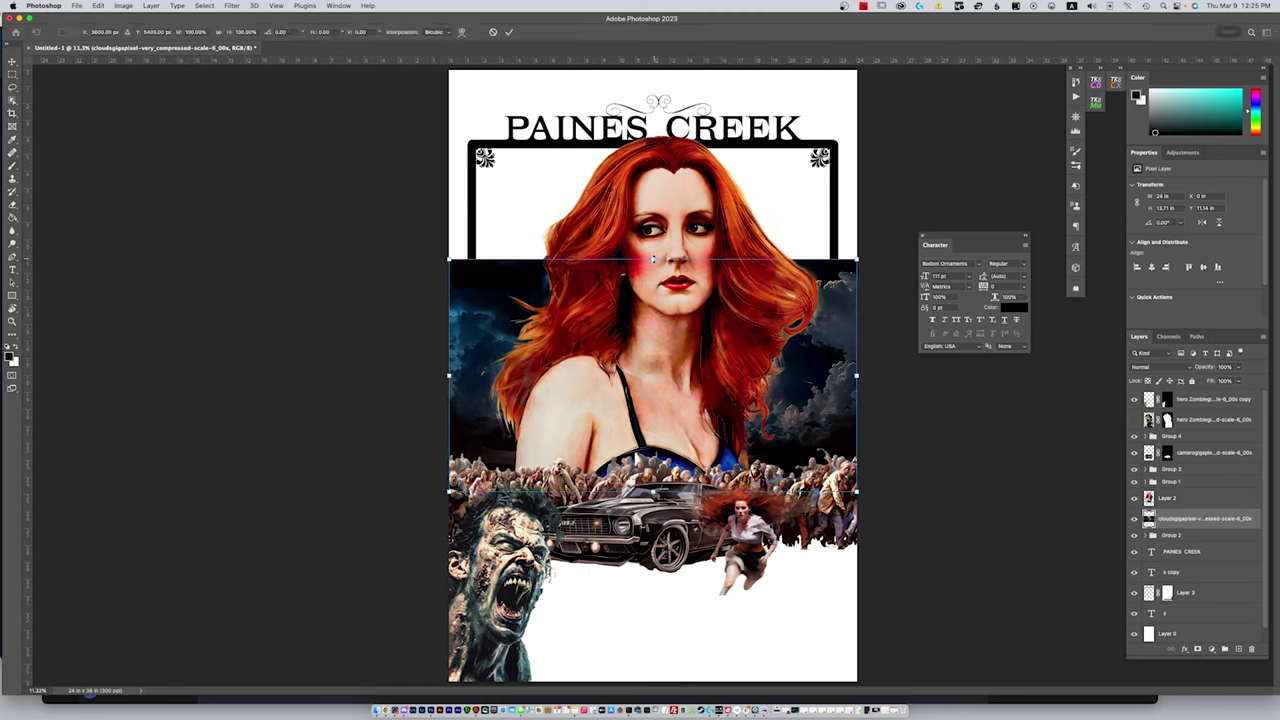
pyautogui.moveTo(653, 258); pyautogui.dragTo(748, 52)
pyautogui.moveTo(872, 442); pyautogui.dragTo(923, 376)
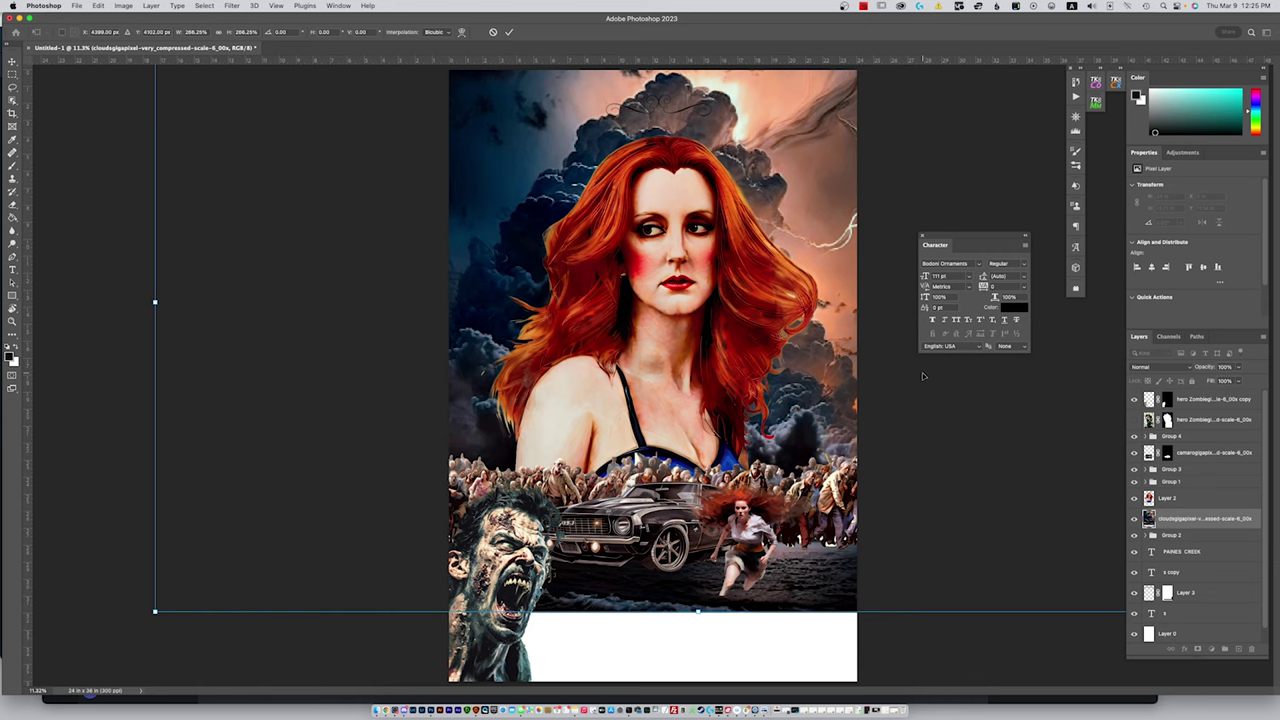
pyautogui.press('super+minus')
pyautogui.press('super+minus')
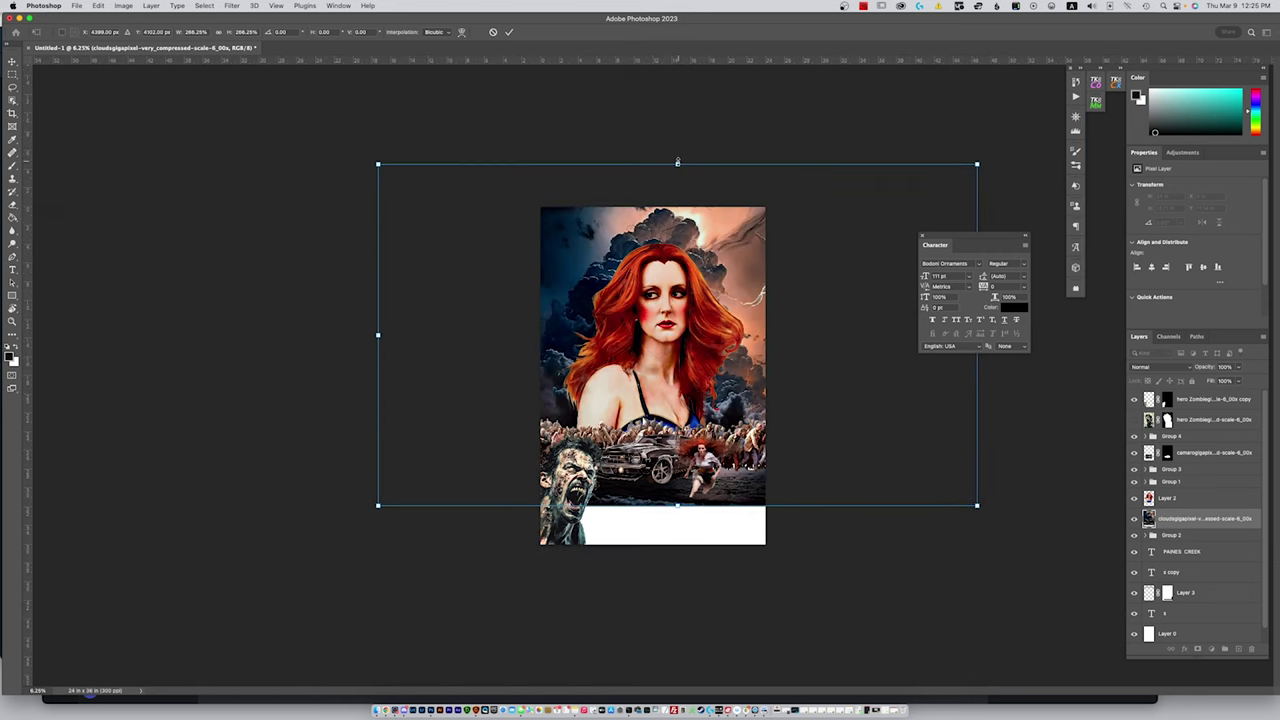
pyautogui.moveTo(678, 161); pyautogui.dragTo(678, 125)
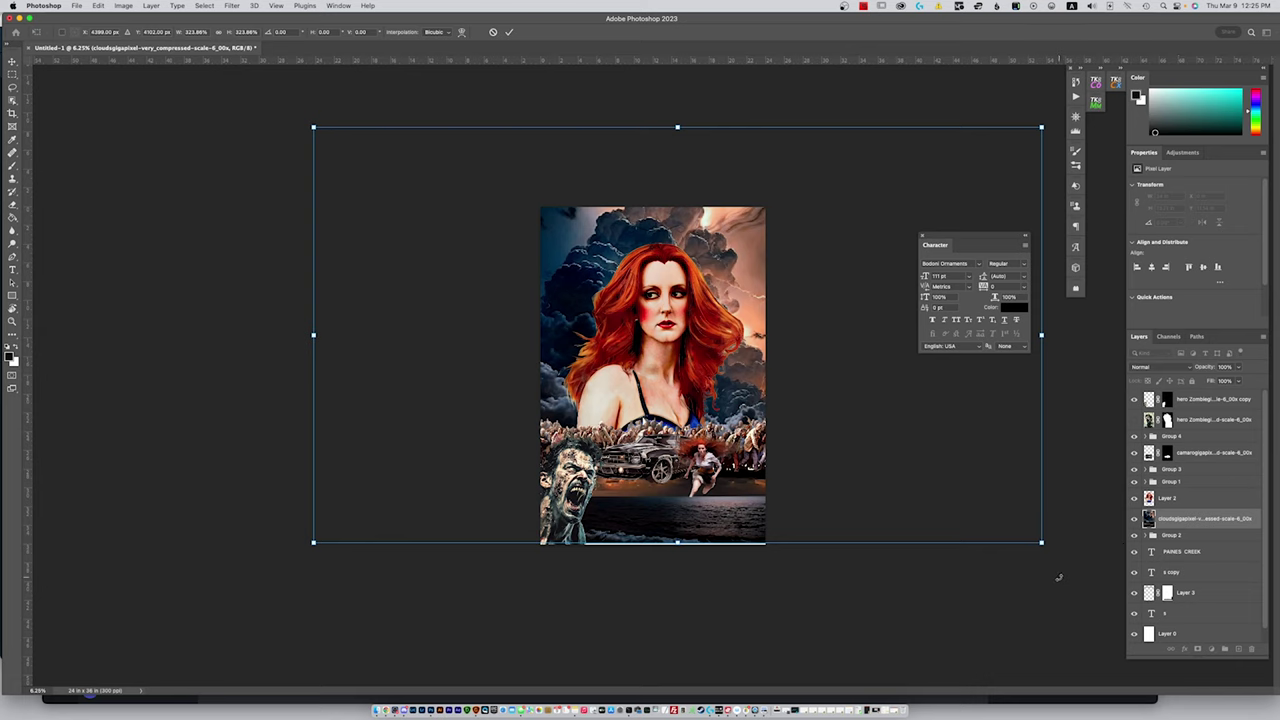
pyautogui.press('Return')
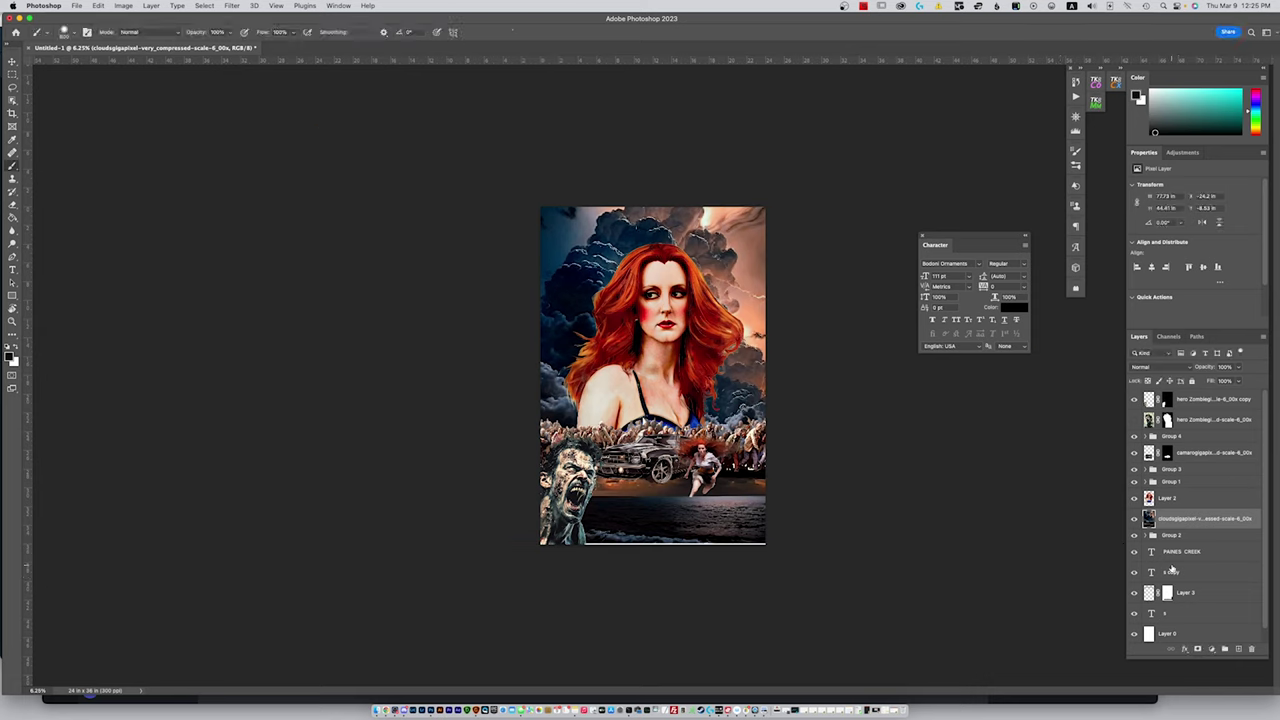
# Move the clouds layer just above Layer 0 and set its opacity to 12%
pyautogui.scroll(-1, 1197, 546)
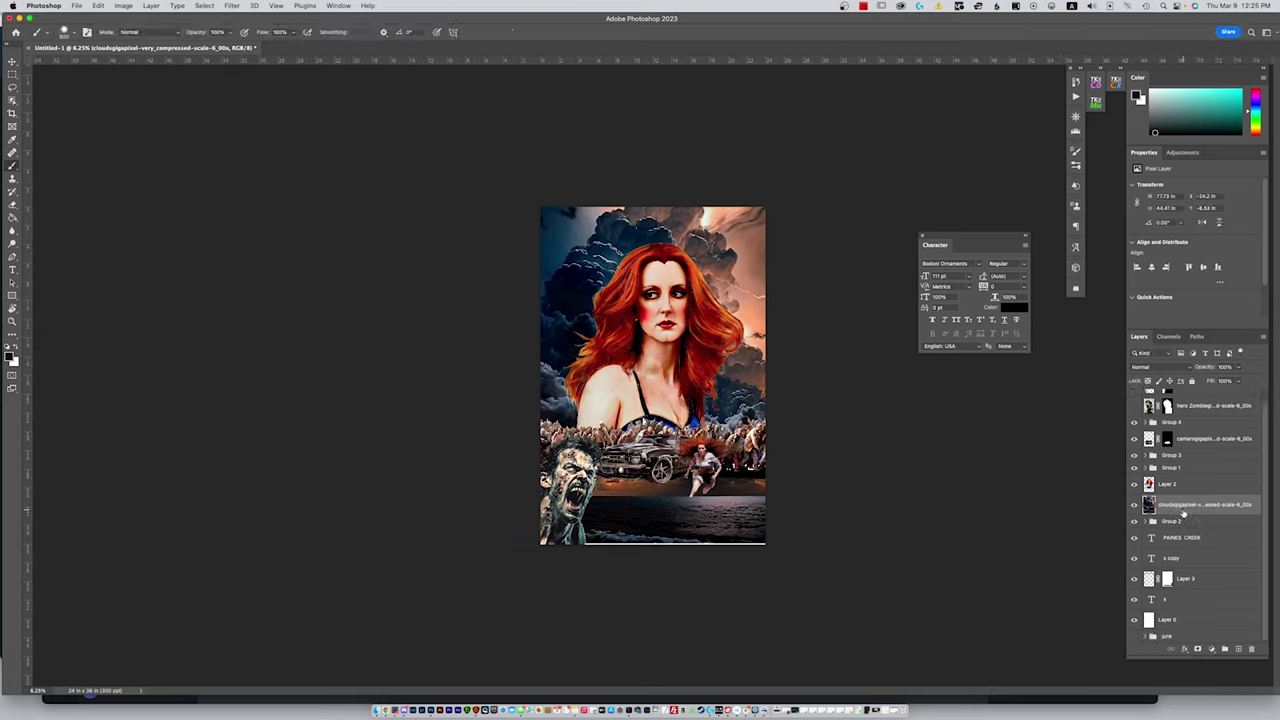
pyautogui.moveTo(1183, 512); pyautogui.dragTo(1180, 605)
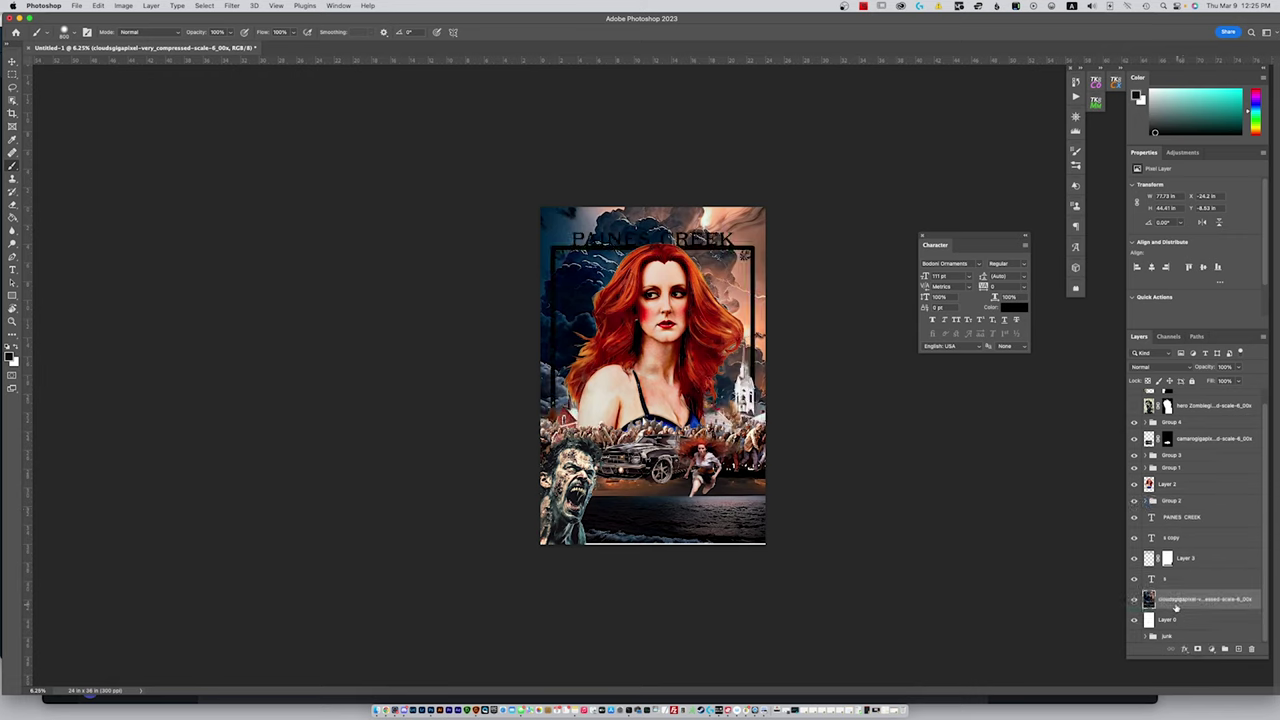
pyautogui.click(1238, 370)
pyautogui.moveTo(1240, 382); pyautogui.dragTo(1198, 382)
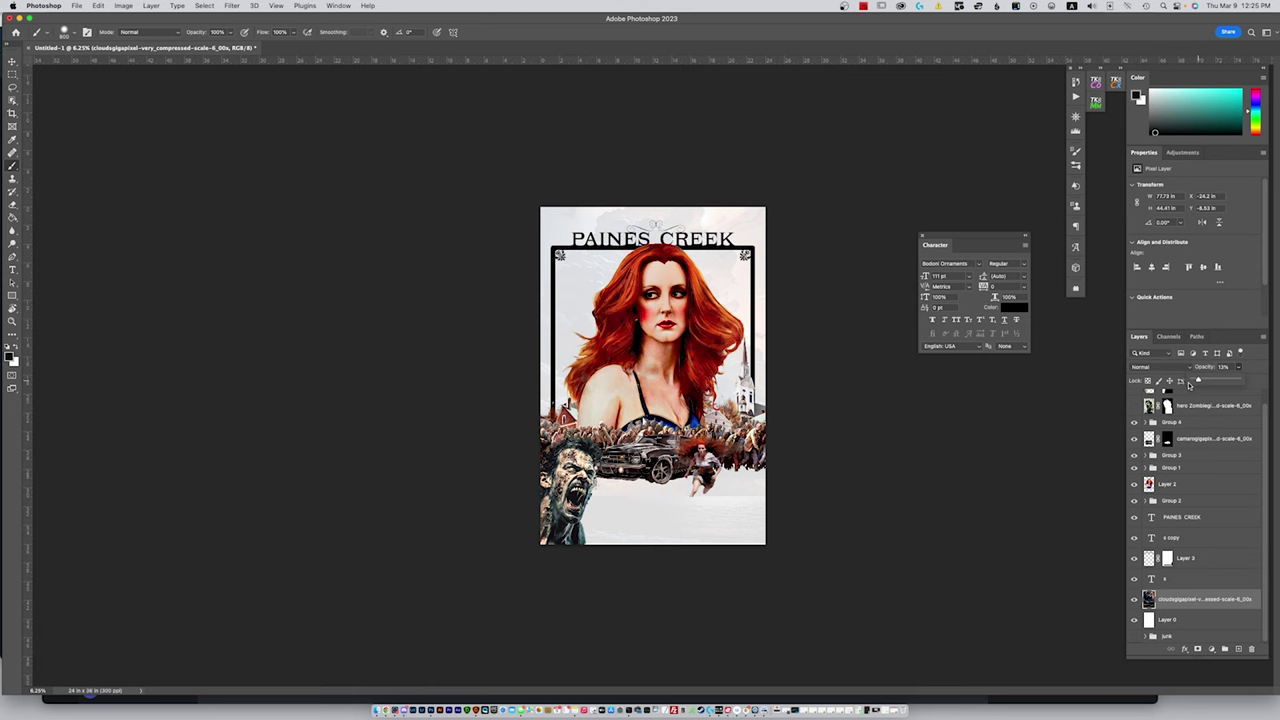
pyautogui.press('super+equal')
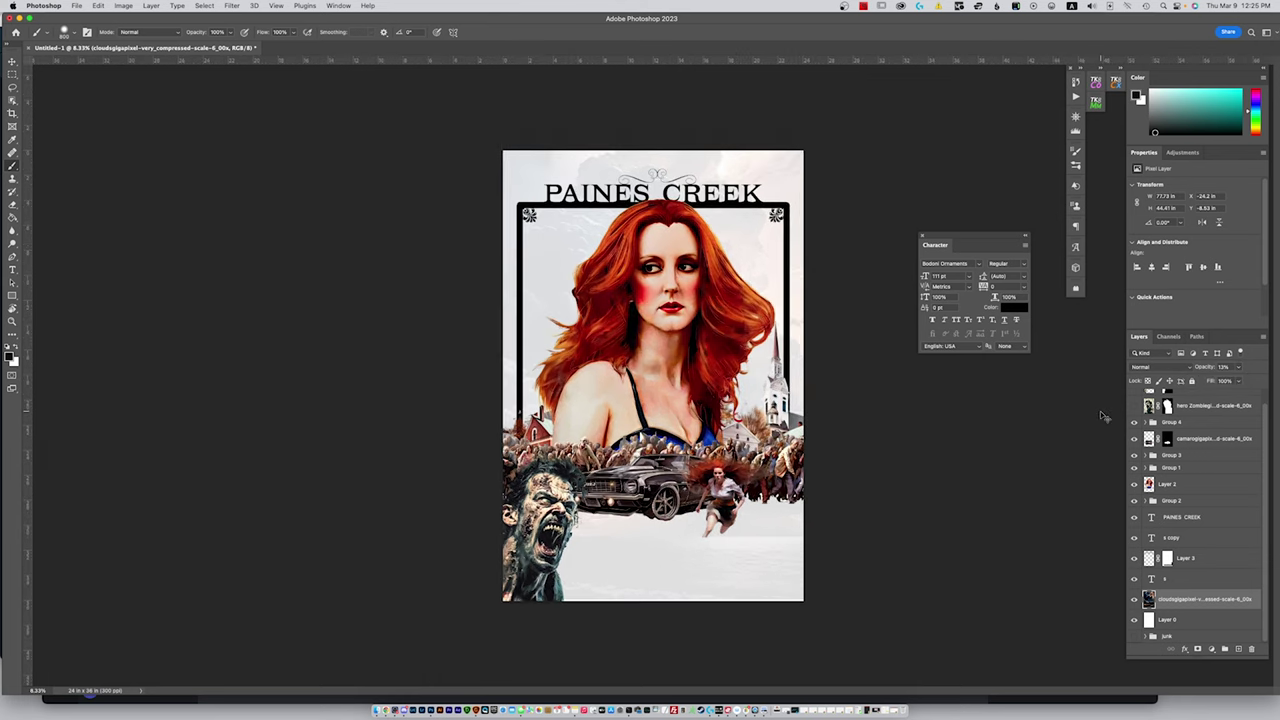
pyautogui.press('super+equal')
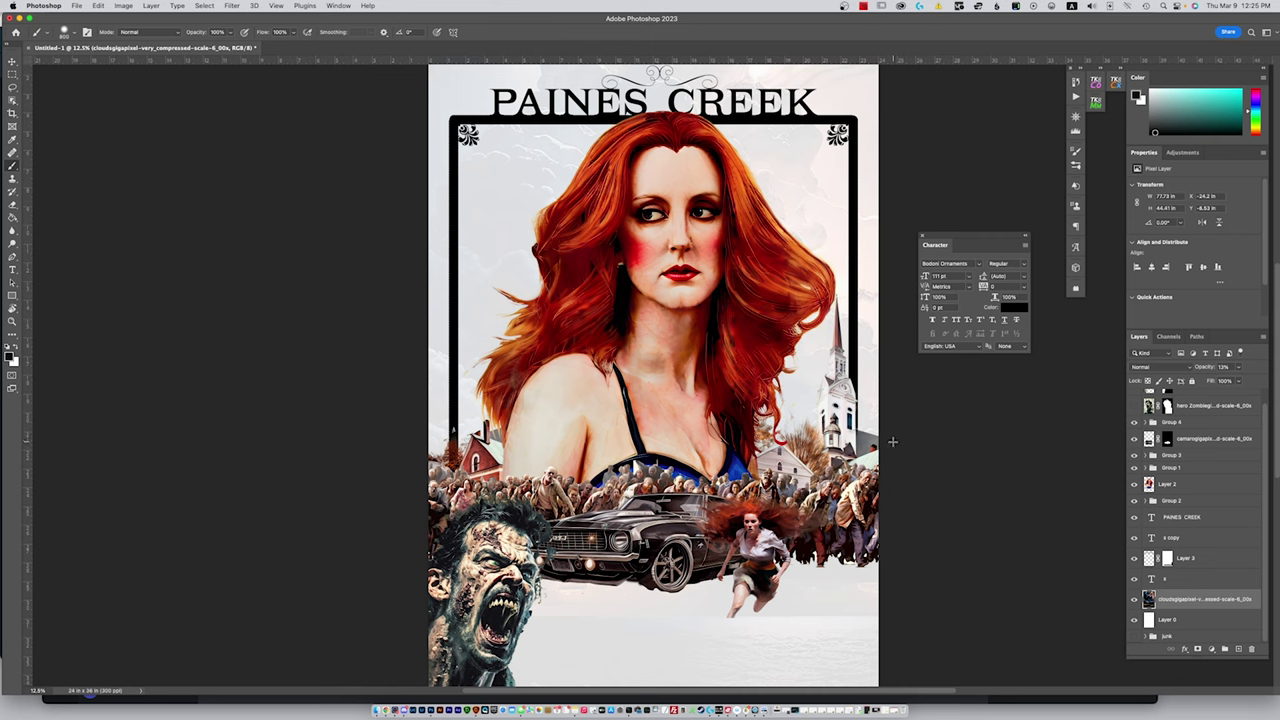
# Add a layer mask to the clouds layer and fill a rectangle over the poster's lower area
pyautogui.click(1198, 650)
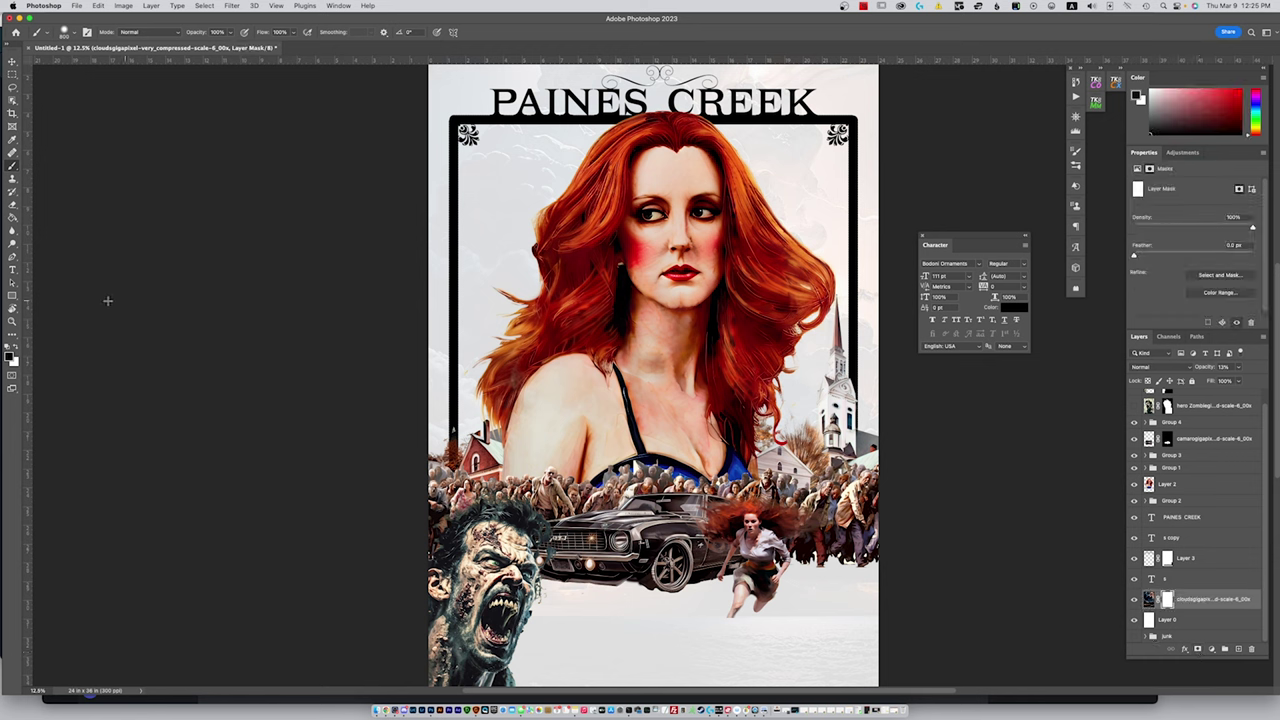
pyautogui.click(12, 76)
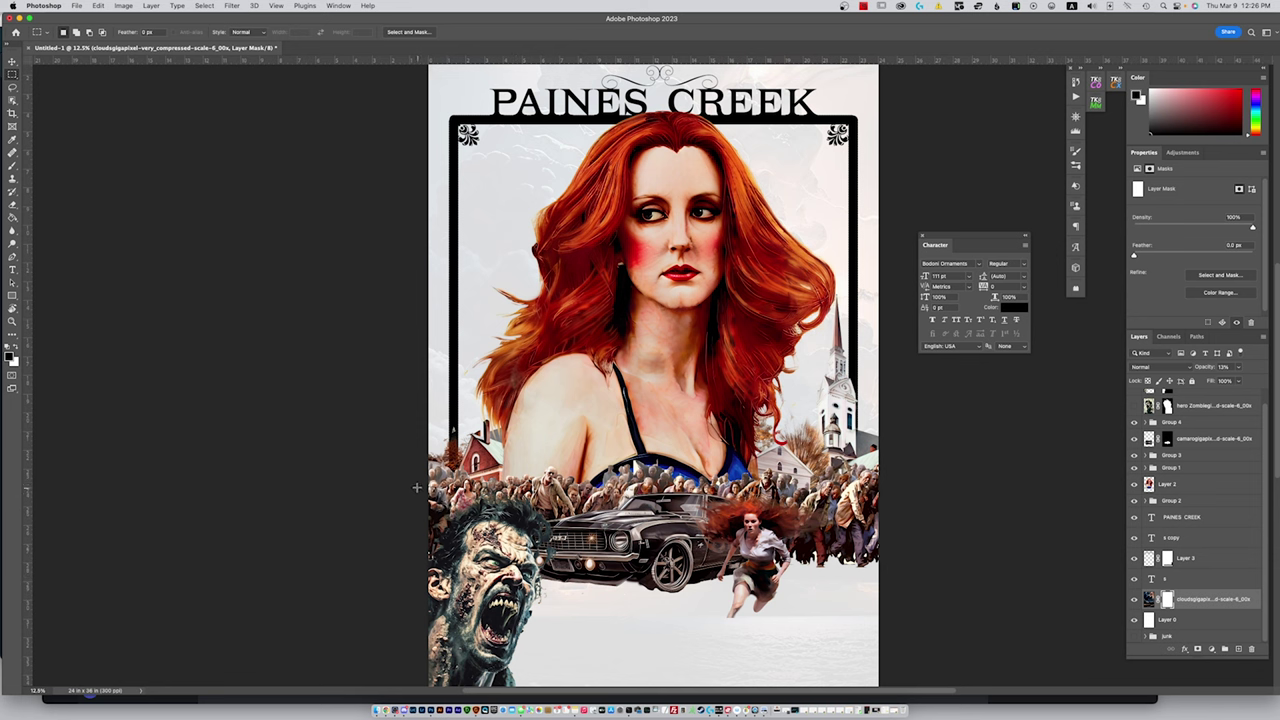
pyautogui.moveTo(416, 490); pyautogui.dragTo(905, 669)
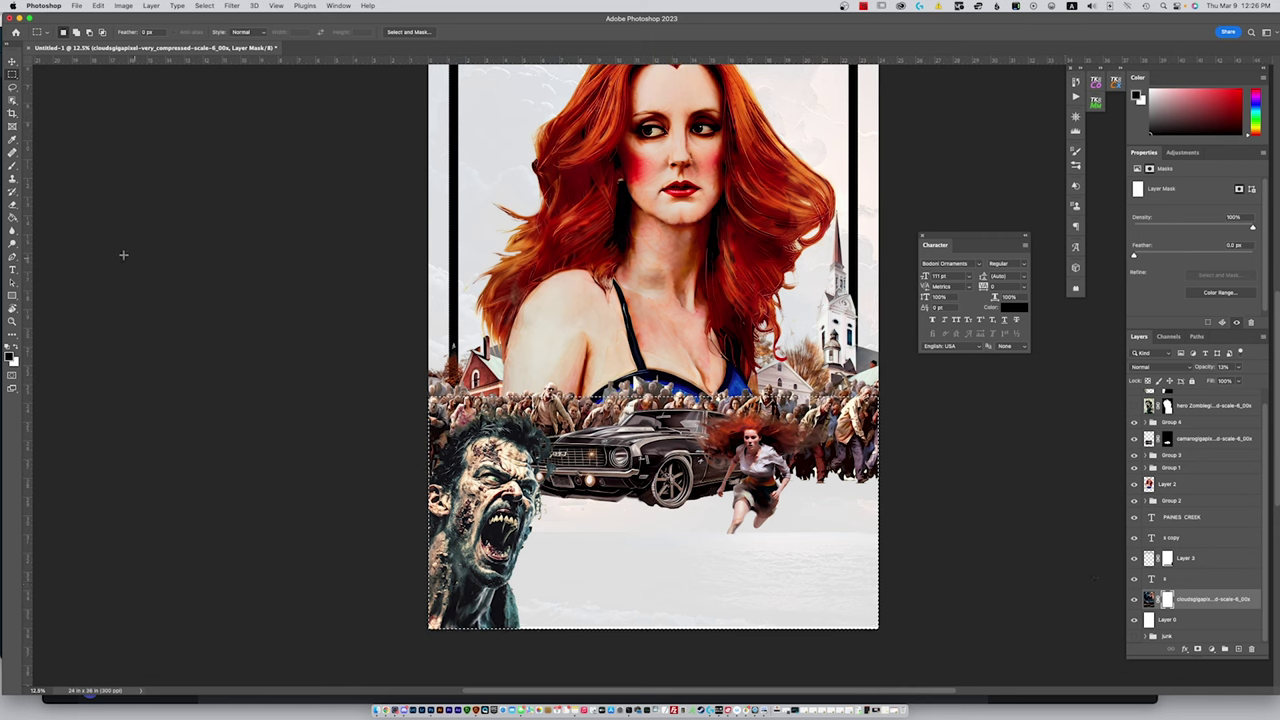
pyautogui.click(13, 218)
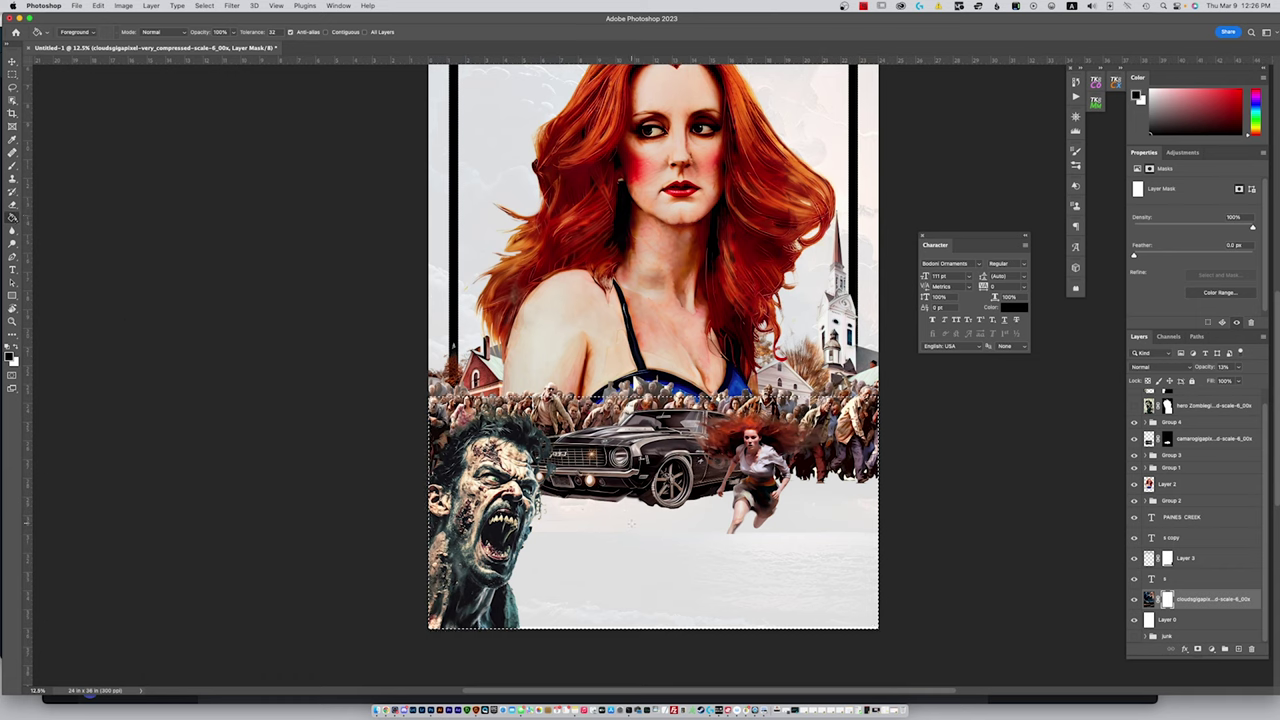
pyautogui.click(649, 521)
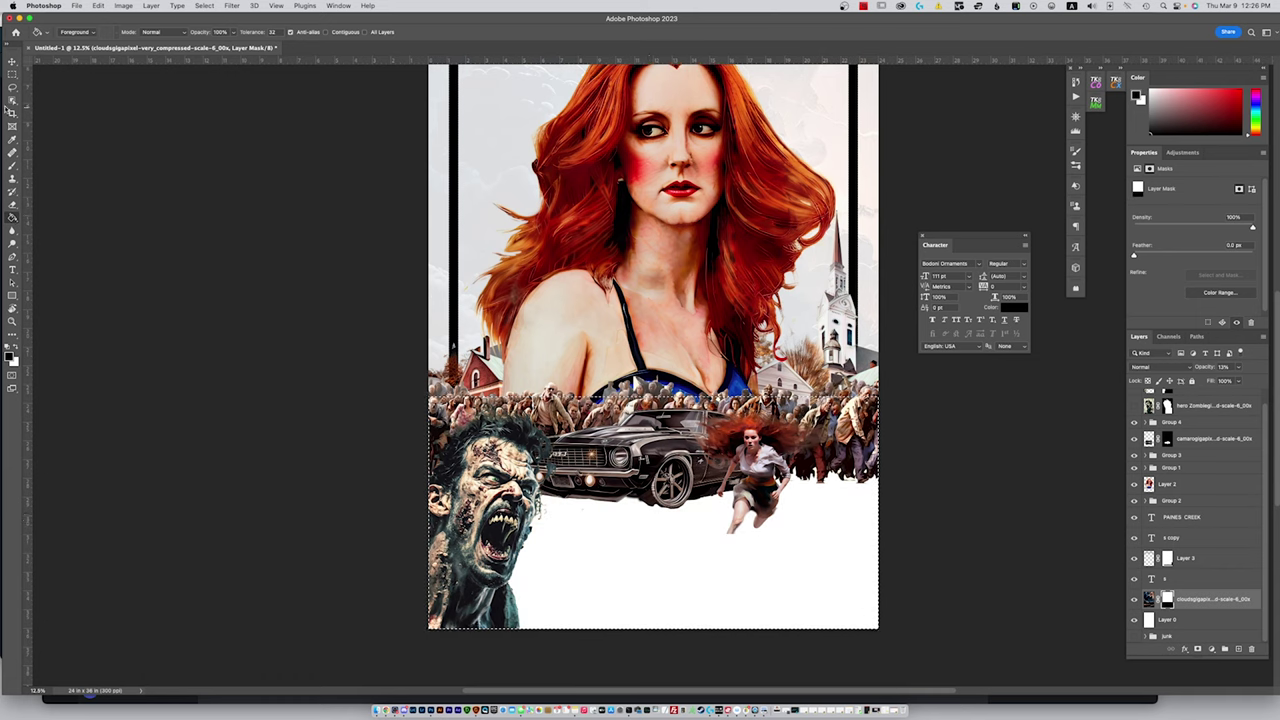
# Zoom out and briefly hide the panels to preview the whole poster
pyautogui.press('v')
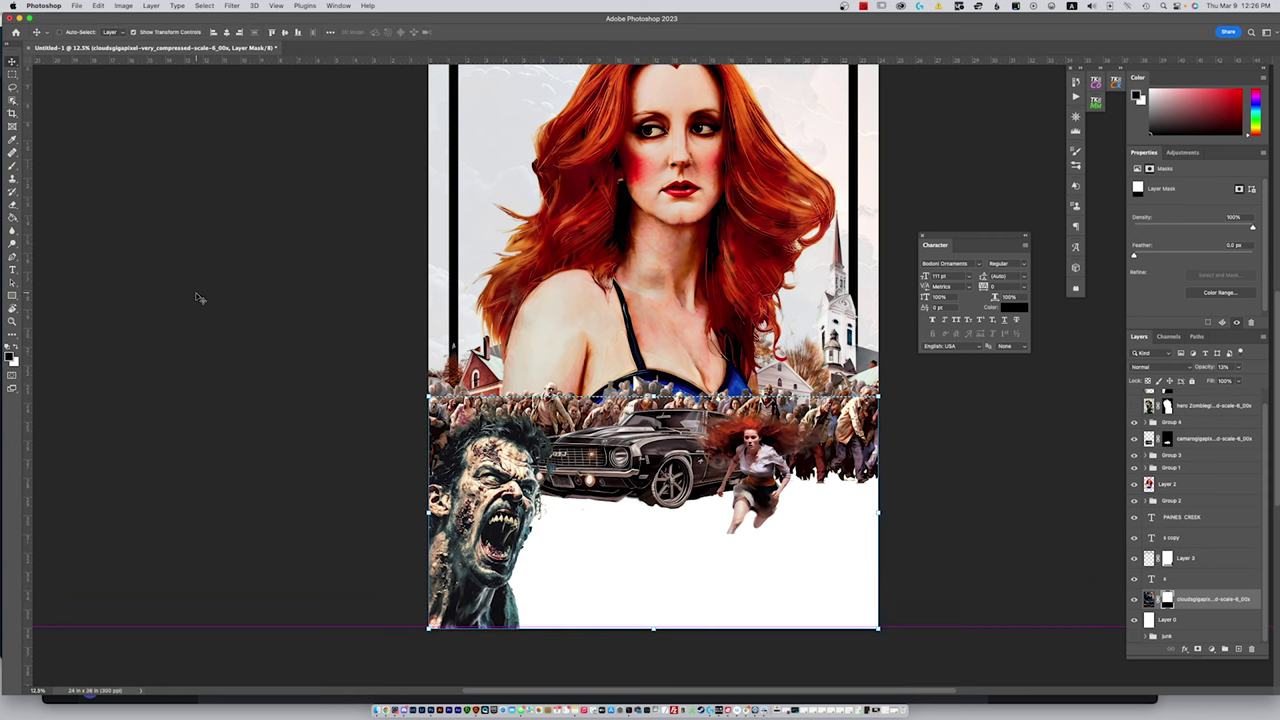
pyautogui.press('super+minus')
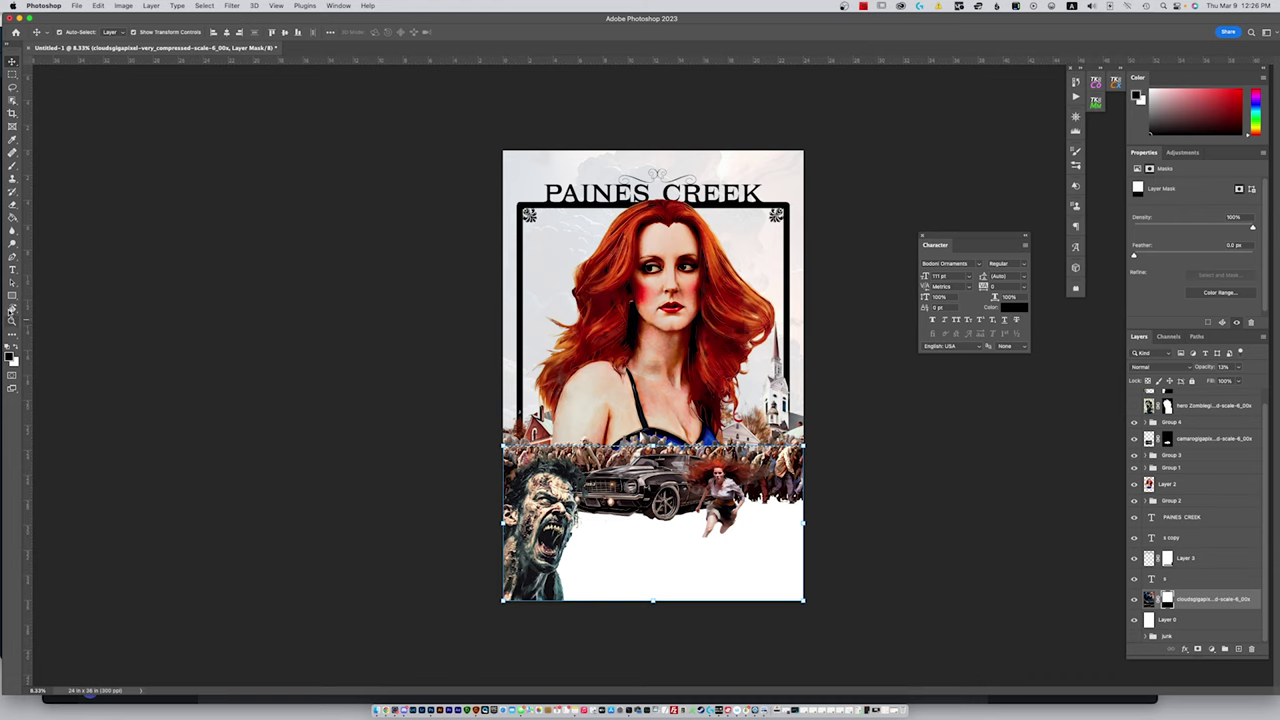
pyautogui.press('m')
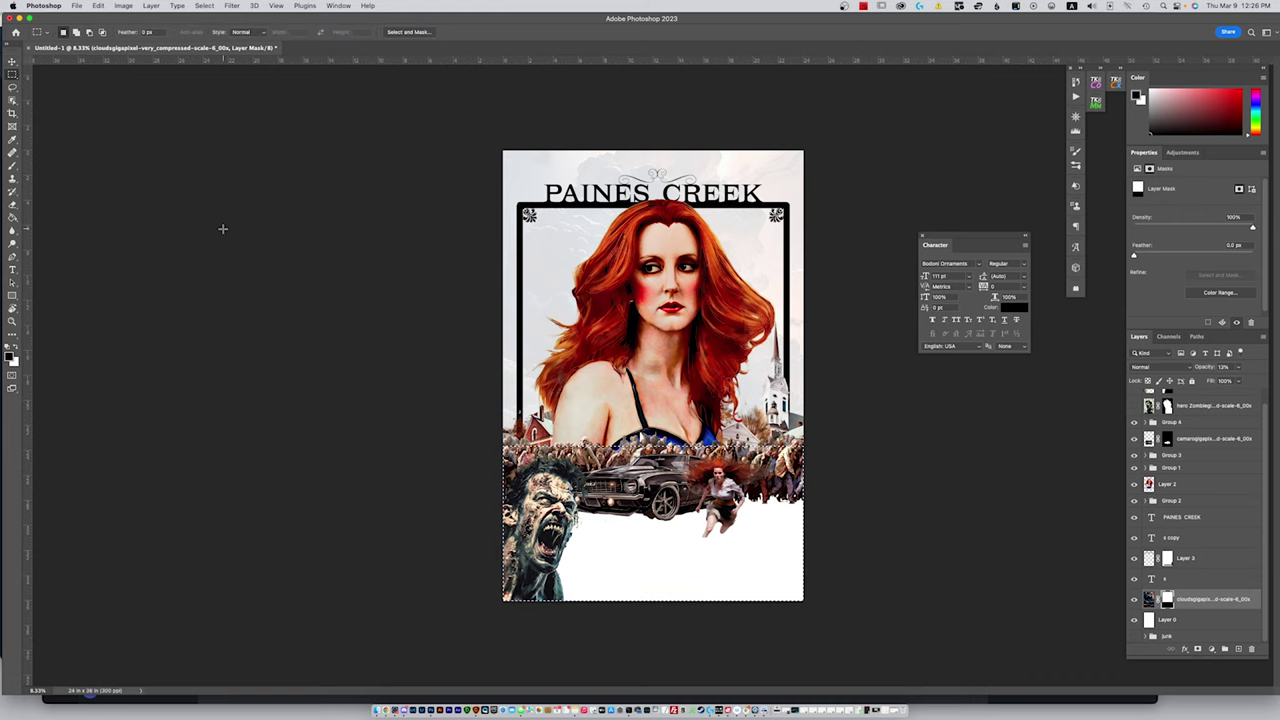
pyautogui.press('Tab')
pyautogui.press('v')
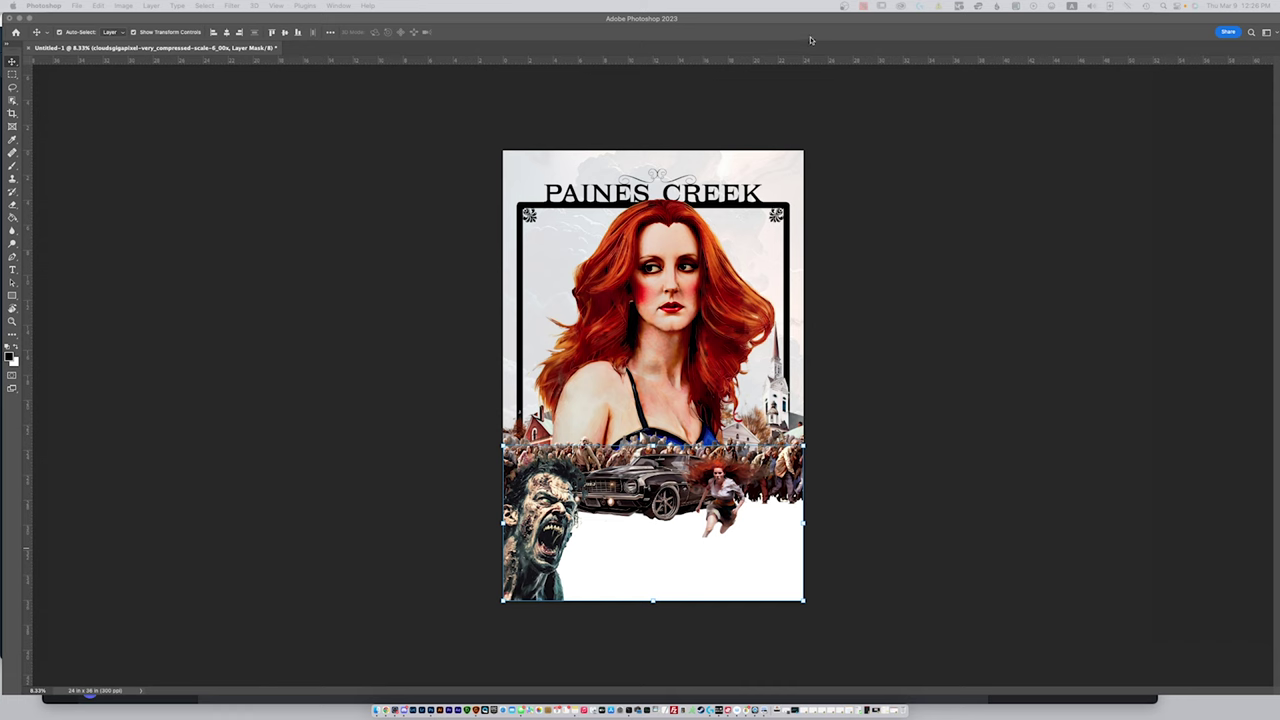
pyautogui.press('Tab')
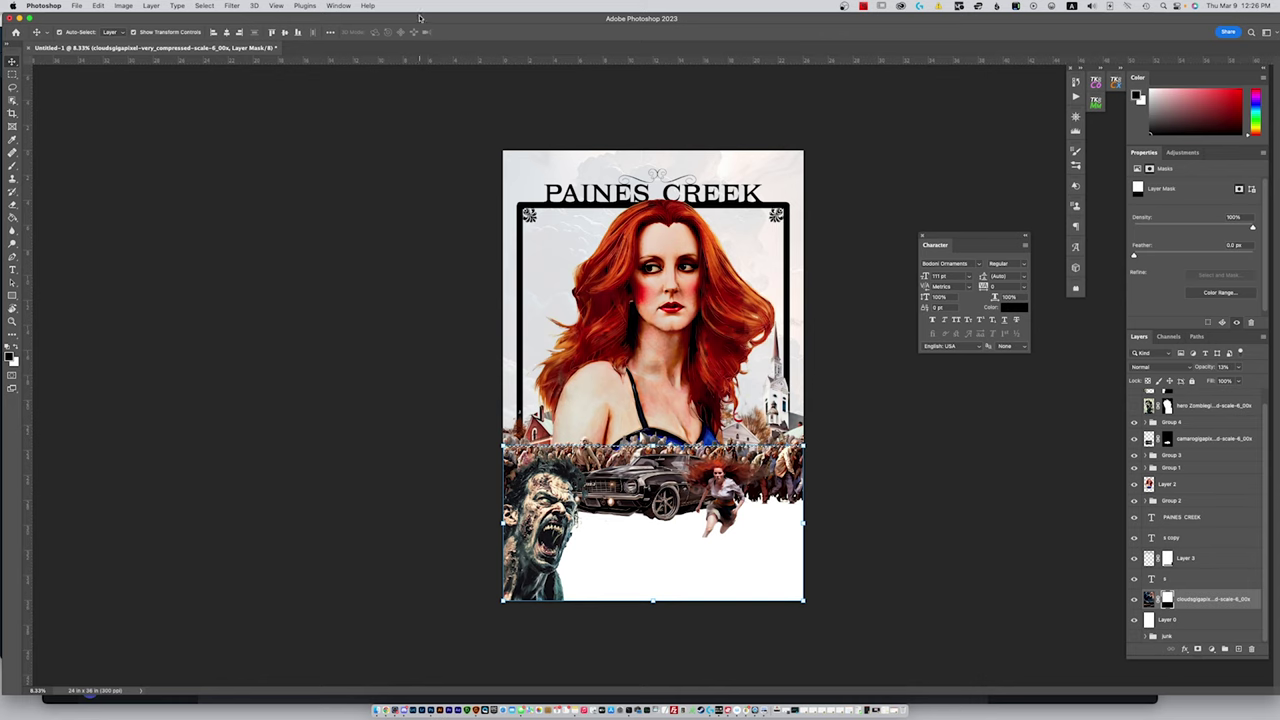
# Deselect, duplicate the layer, and select the hero zombie copy layer
pyautogui.press('super+d')
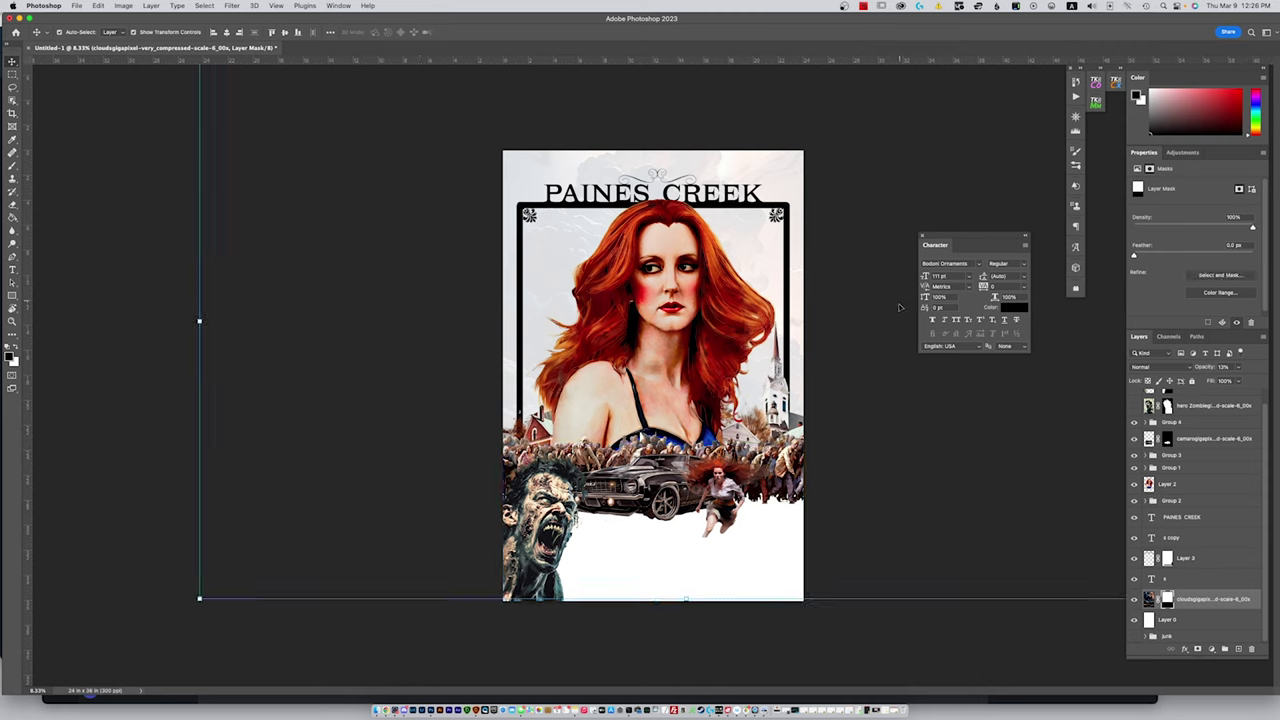
pyautogui.press('super+j')
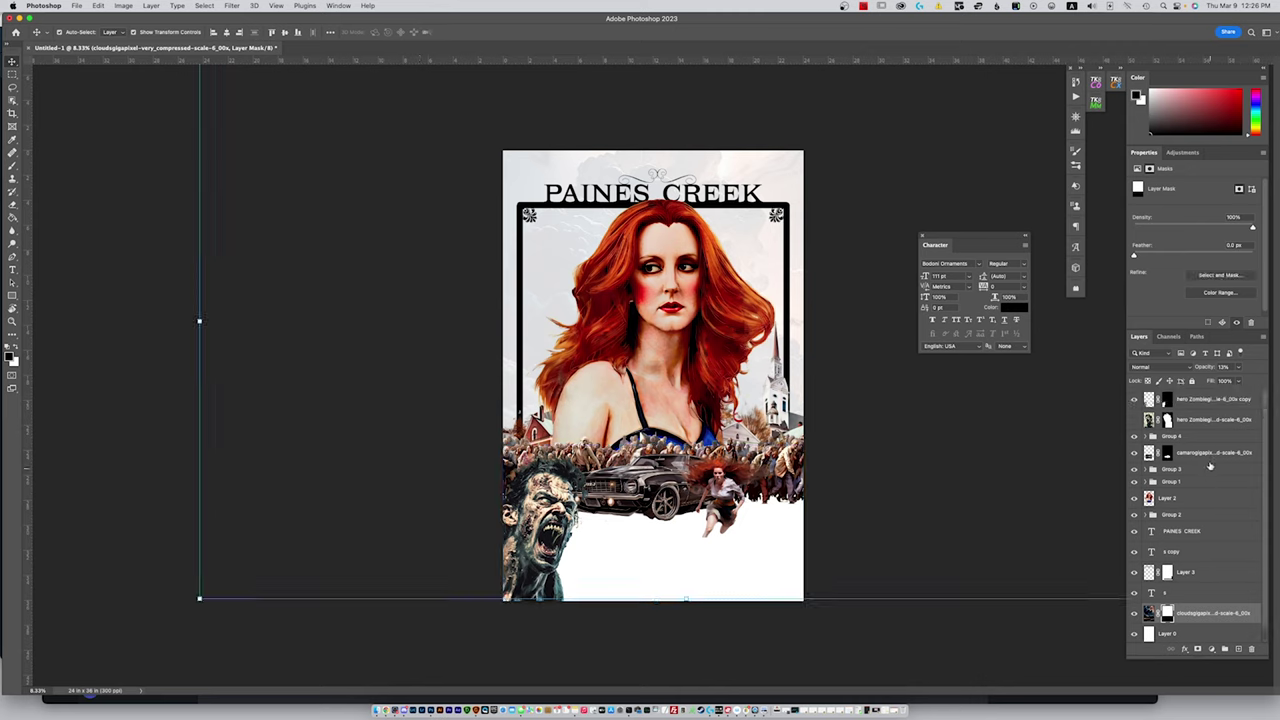
pyautogui.click(1205, 404)
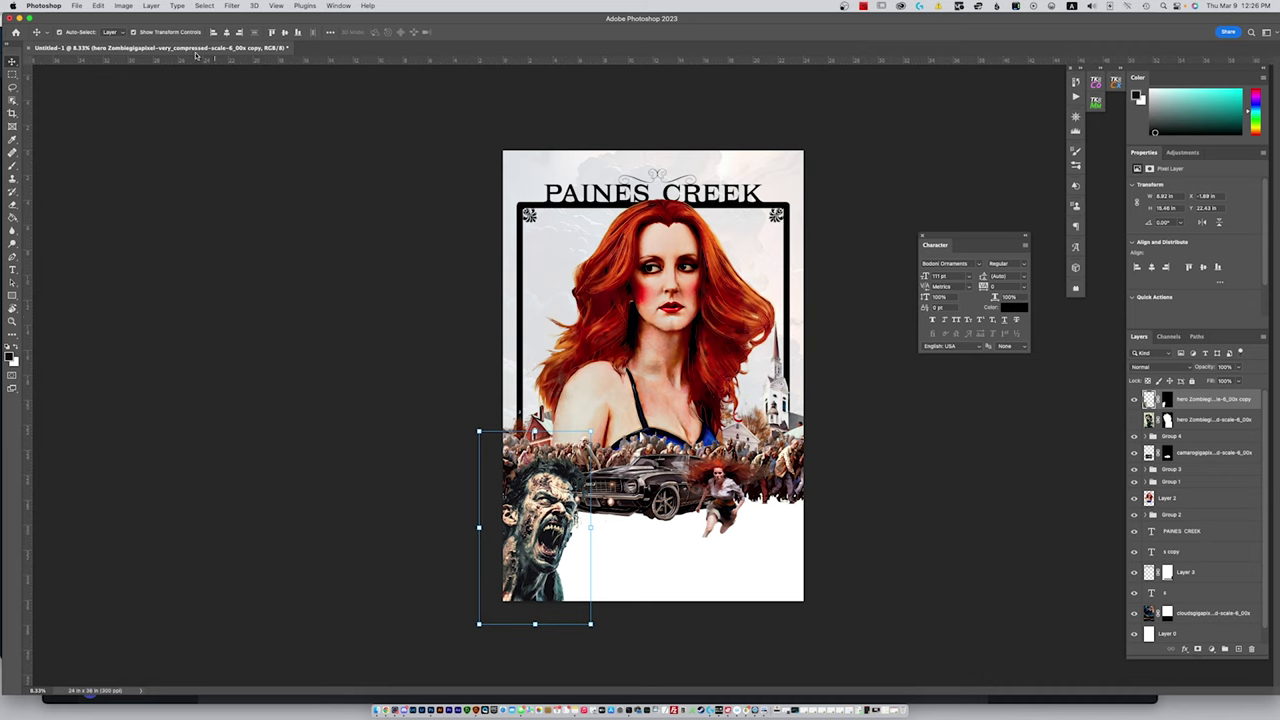
# Place the Billing Credits PNG as an embedded image on the poster
pyautogui.click(77, 7)
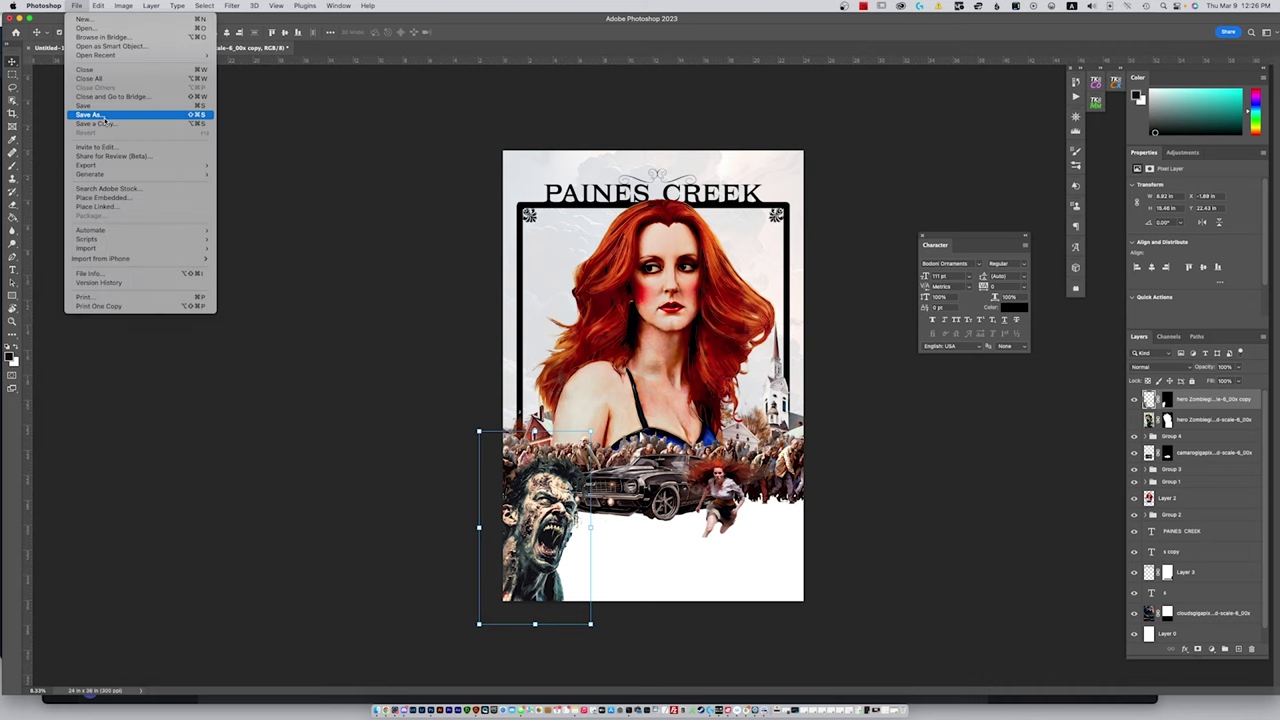
pyautogui.moveTo(117, 168)
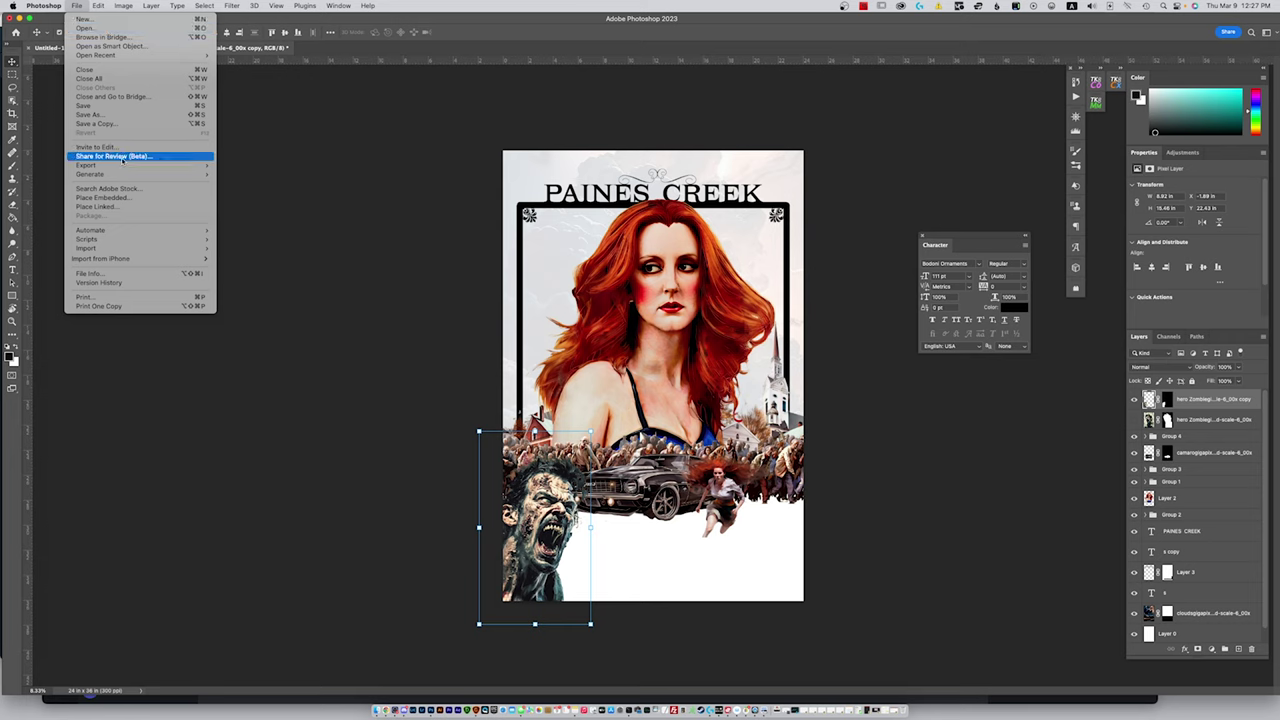
pyautogui.press('Escape')
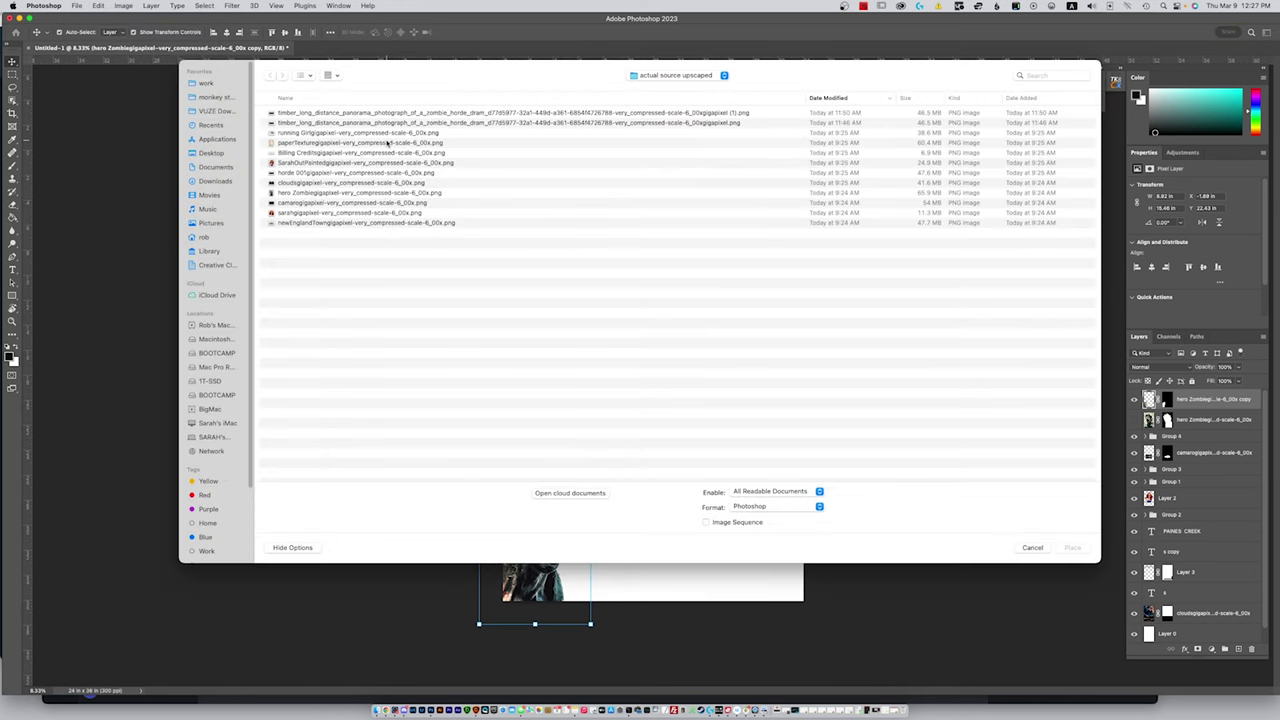
pyautogui.click(351, 153)
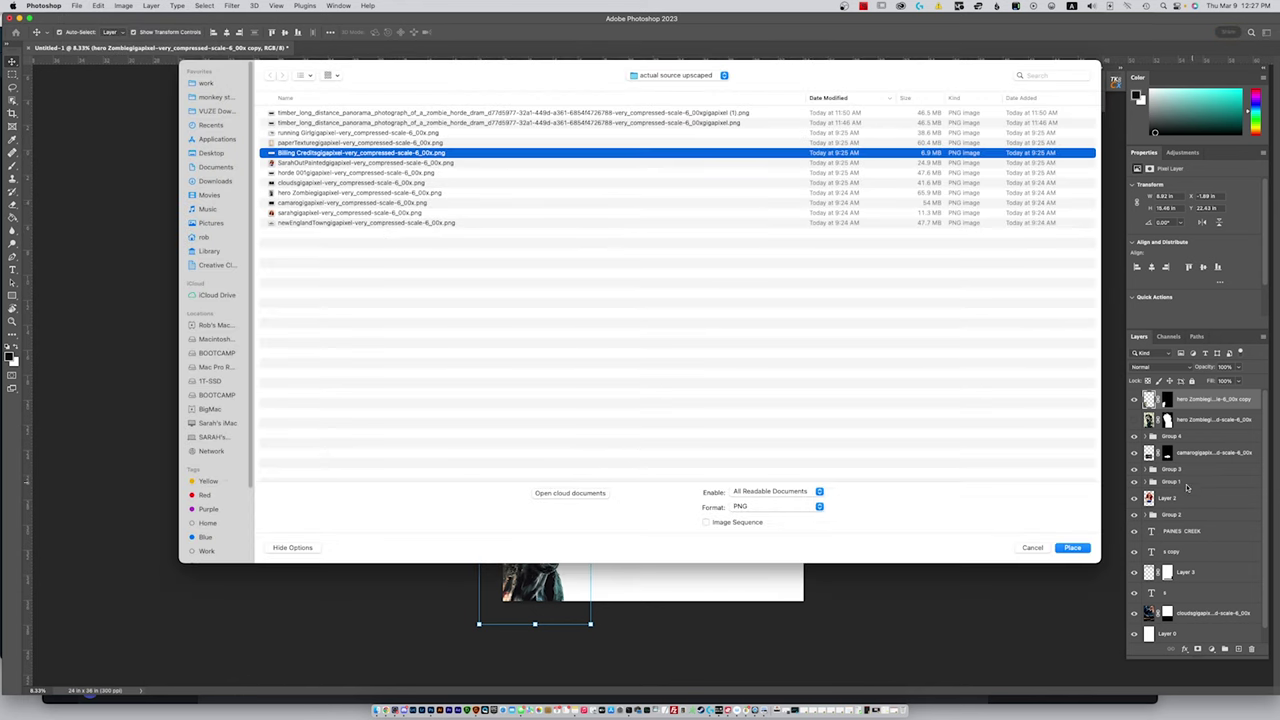
pyautogui.click(1072, 547)
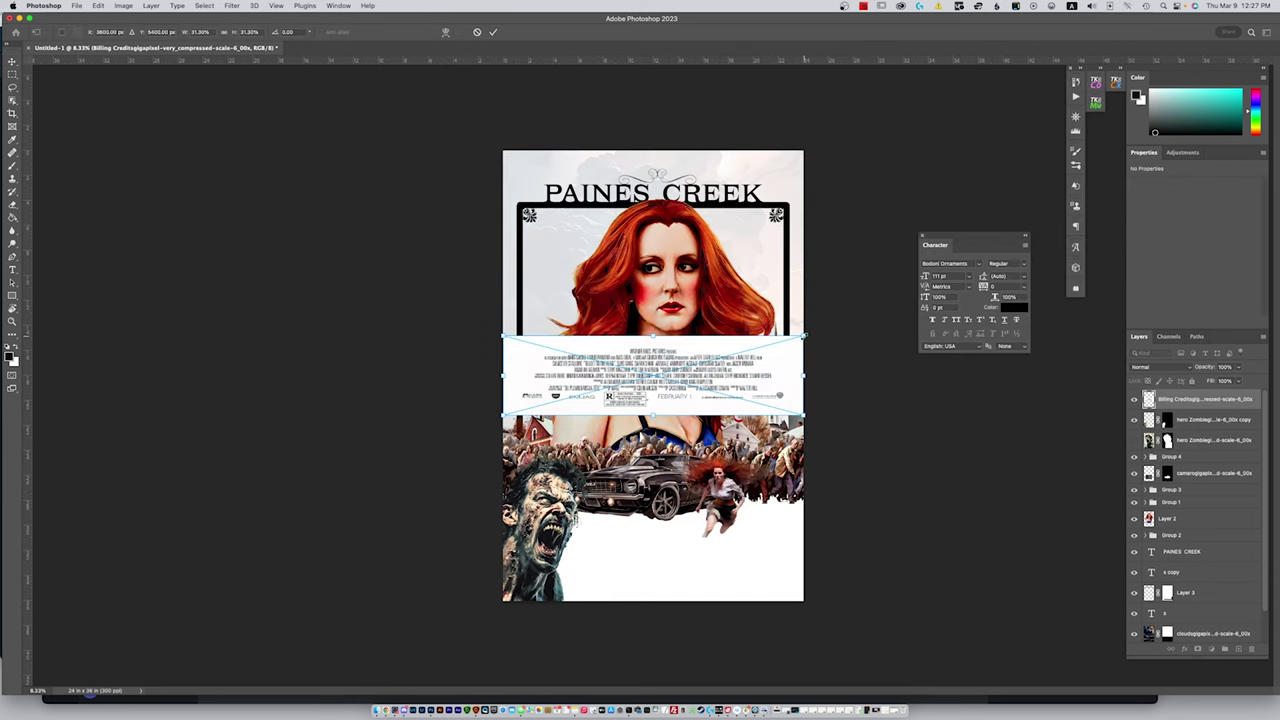
# Scale the Billing Credits into the bottom white strip in Multiply mode and hide the clouds layer
pyautogui.moveTo(802, 338); pyautogui.dragTo(705, 570)
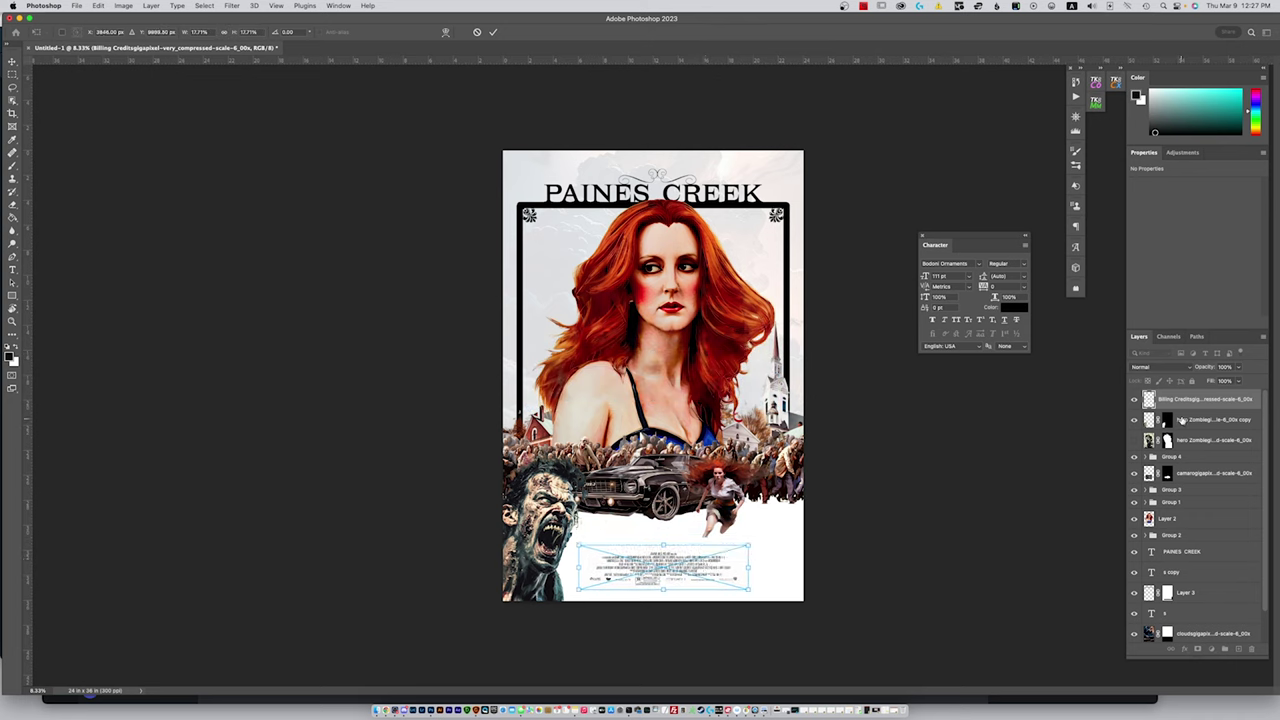
pyautogui.click(1179, 375)
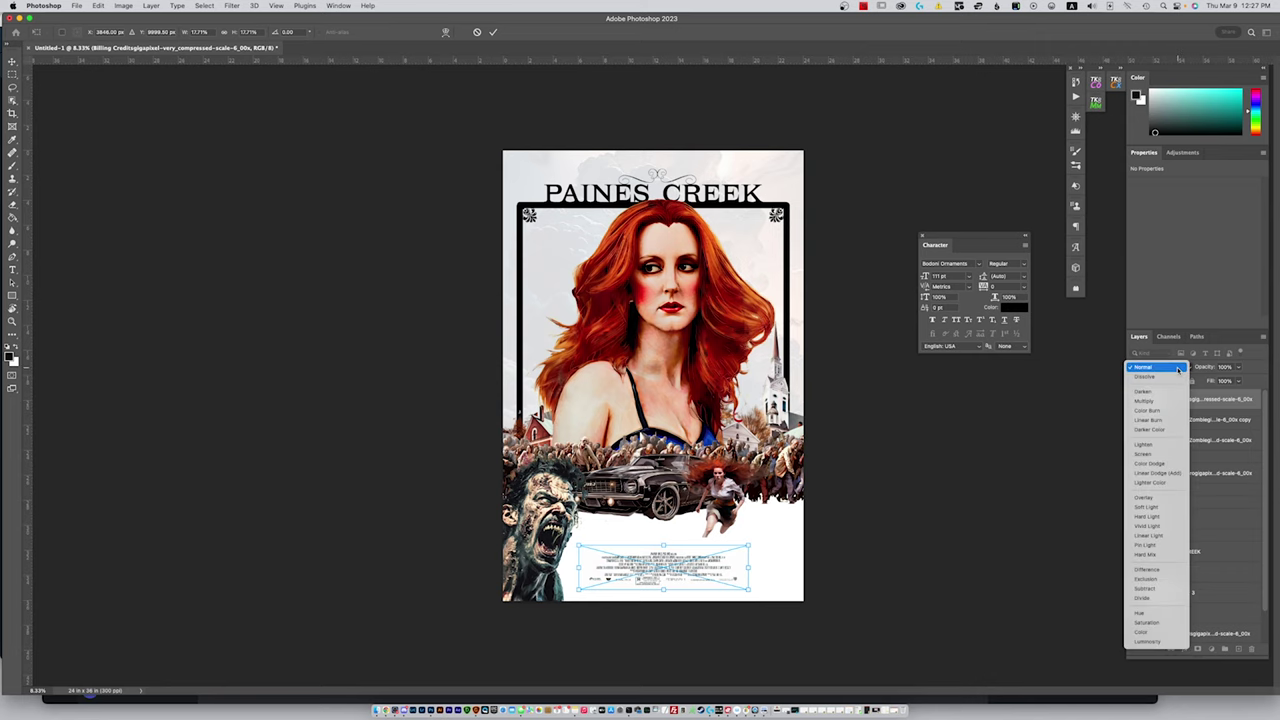
pyautogui.press('Escape')
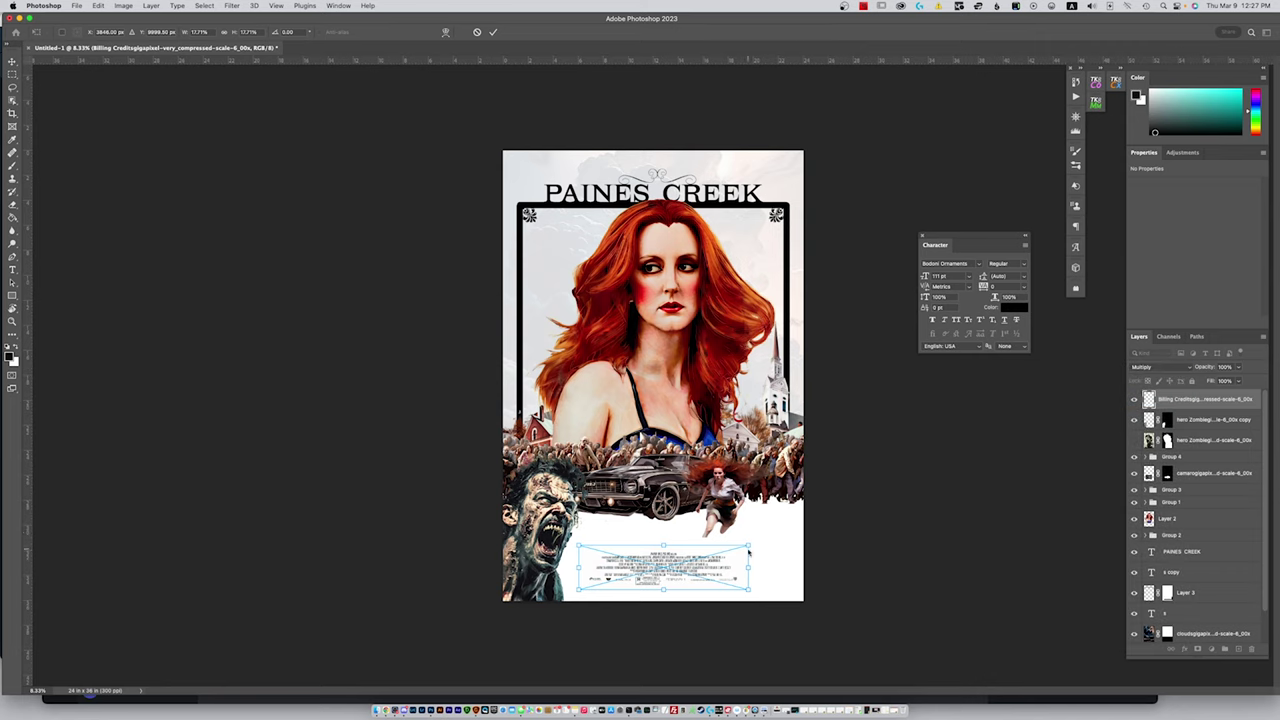
pyautogui.moveTo(662, 543); pyautogui.dragTo(690, 540)
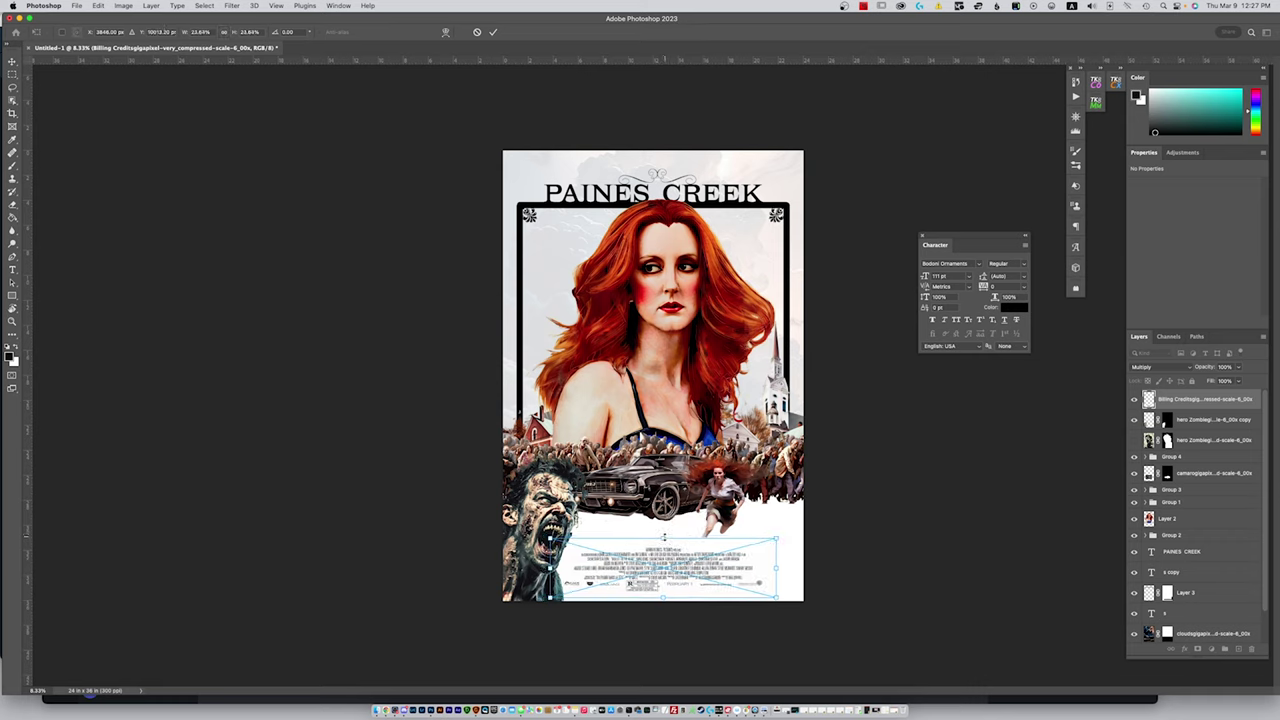
pyautogui.press('Return')
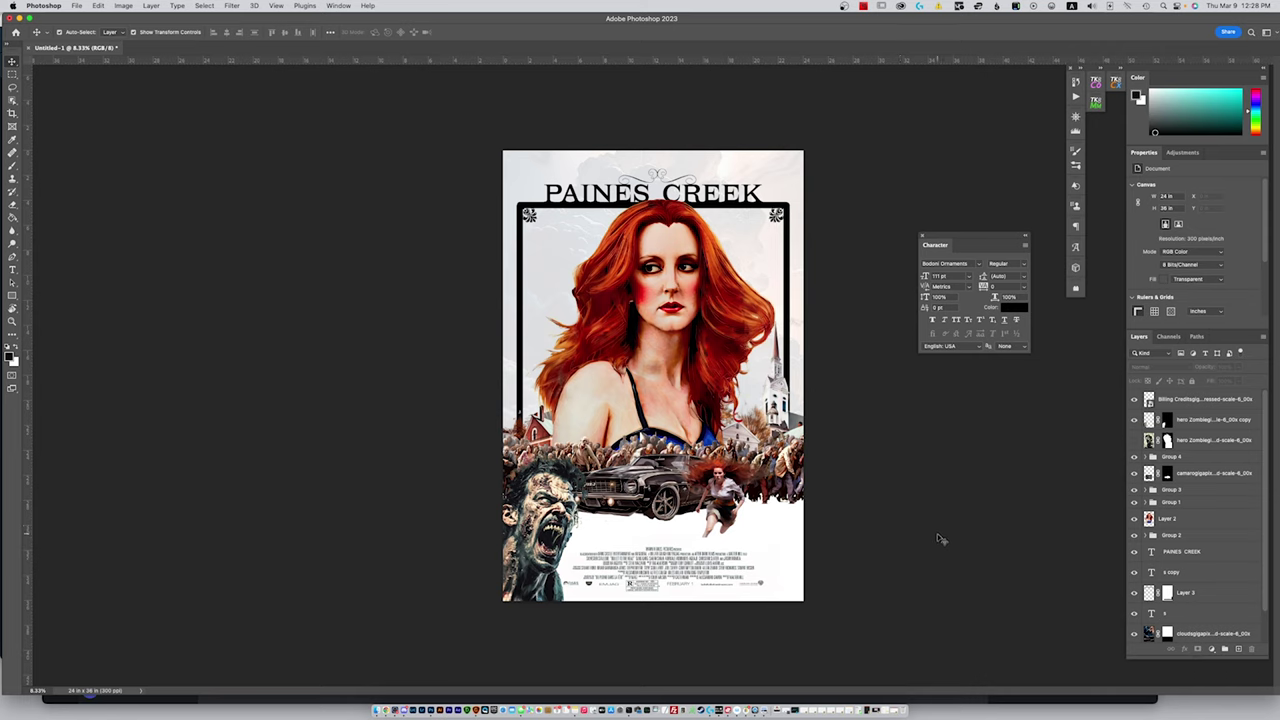
pyautogui.scroll(-2, 1208, 535)
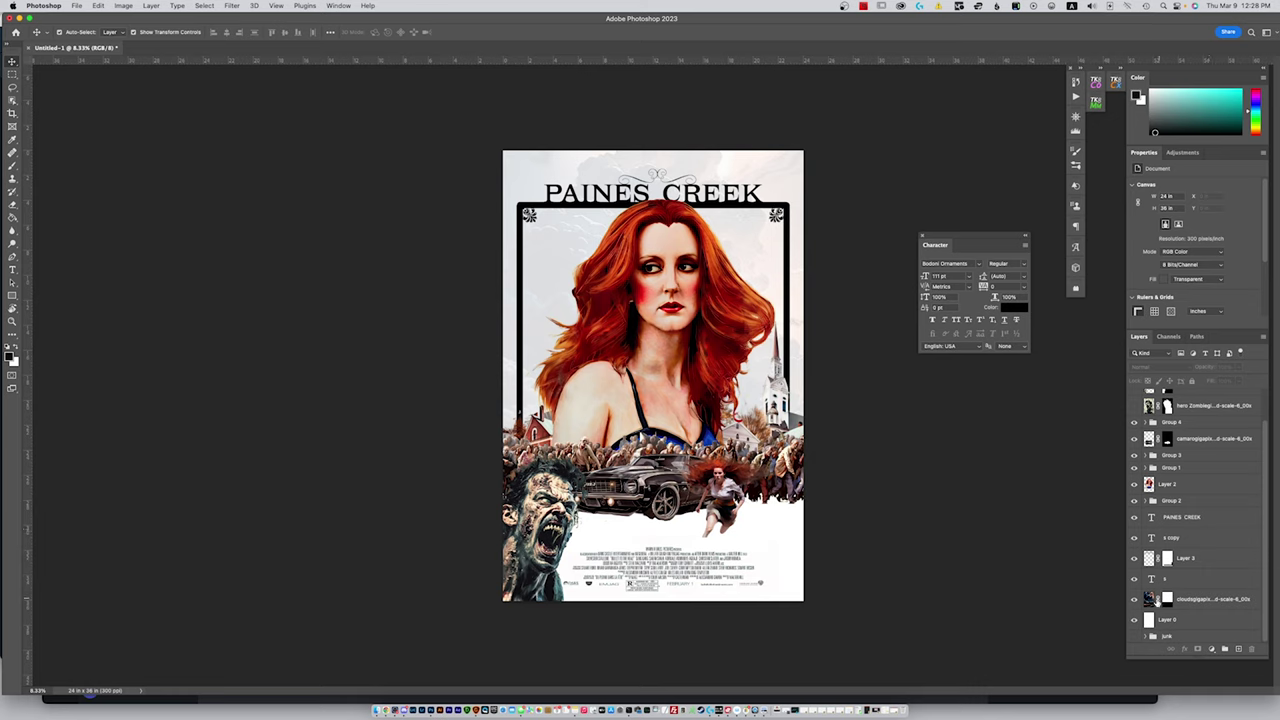
pyautogui.click(1133, 600)
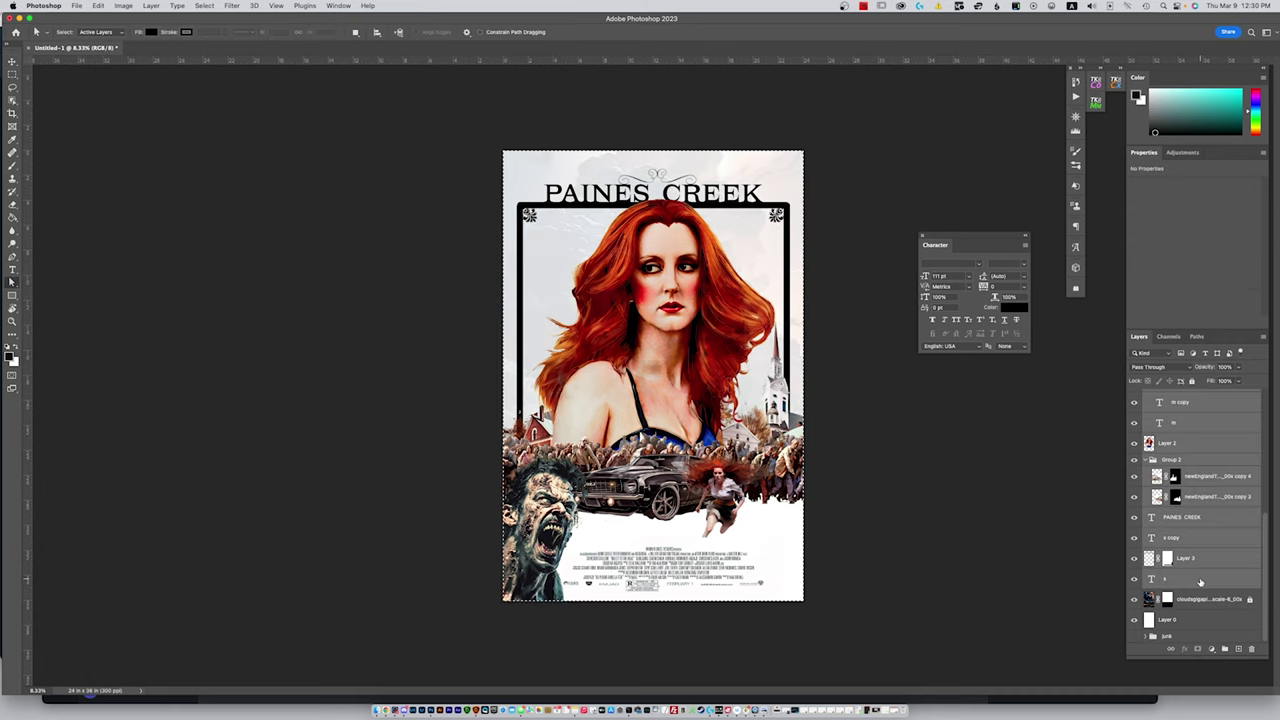
# Nudge the active layer down, shift the running girl three nudges right, then hide all panels
pyautogui.press('super+t')
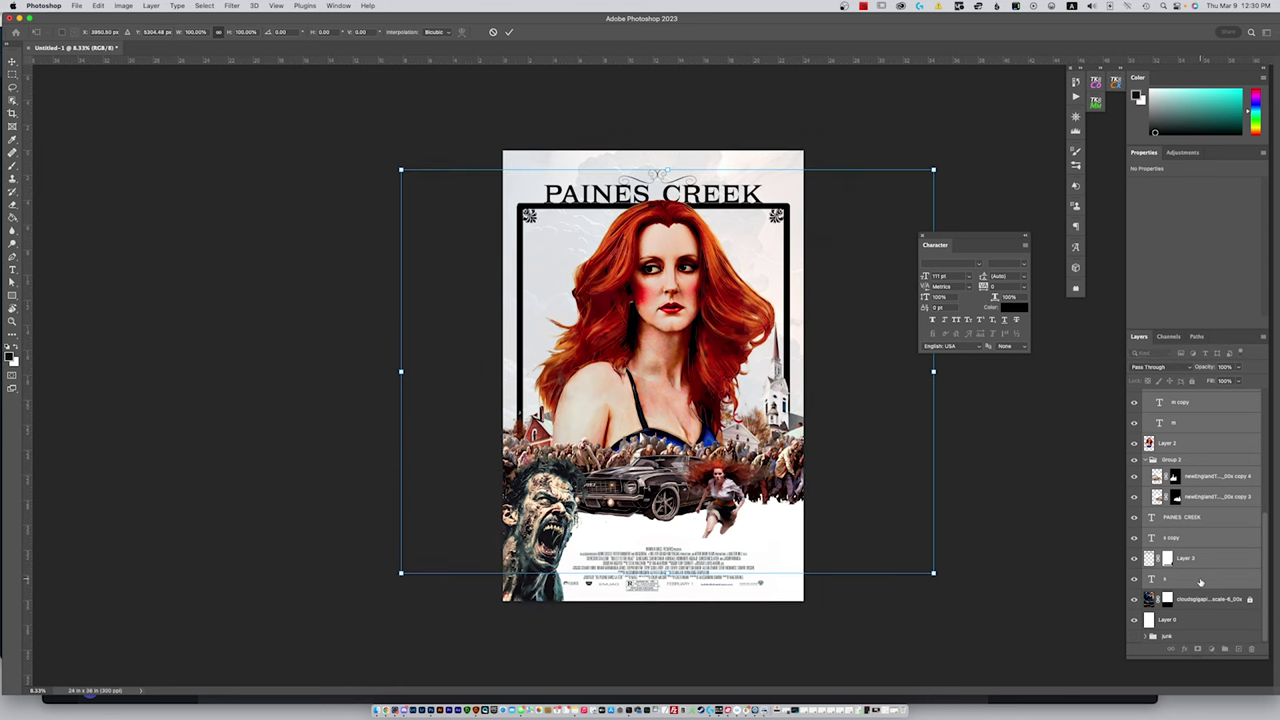
pyautogui.hotkey('shift', 'Down')
pyautogui.hotkey('shift', 'Down')
pyautogui.hotkey('shift', 'Down')
pyautogui.hotkey('shift', 'Down')
pyautogui.hotkey('shift', 'Down')
pyautogui.hotkey('shift', 'Down')
pyautogui.hotkey('shift', 'Down')
pyautogui.hotkey('shift', 'Down')
pyautogui.hotkey('shift', 'Down')
pyautogui.hotkey('shift', 'Down')
pyautogui.hotkey('shift', 'Down')
pyautogui.hotkey('shift', 'Down')
pyautogui.hotkey('shift', 'Down')
pyautogui.hotkey('shift', 'Down')
pyautogui.hotkey('shift', 'Down')
pyautogui.hotkey('shift', 'Down')
pyautogui.hotkey('shift', 'Down')
pyautogui.hotkey('shift', 'Down')
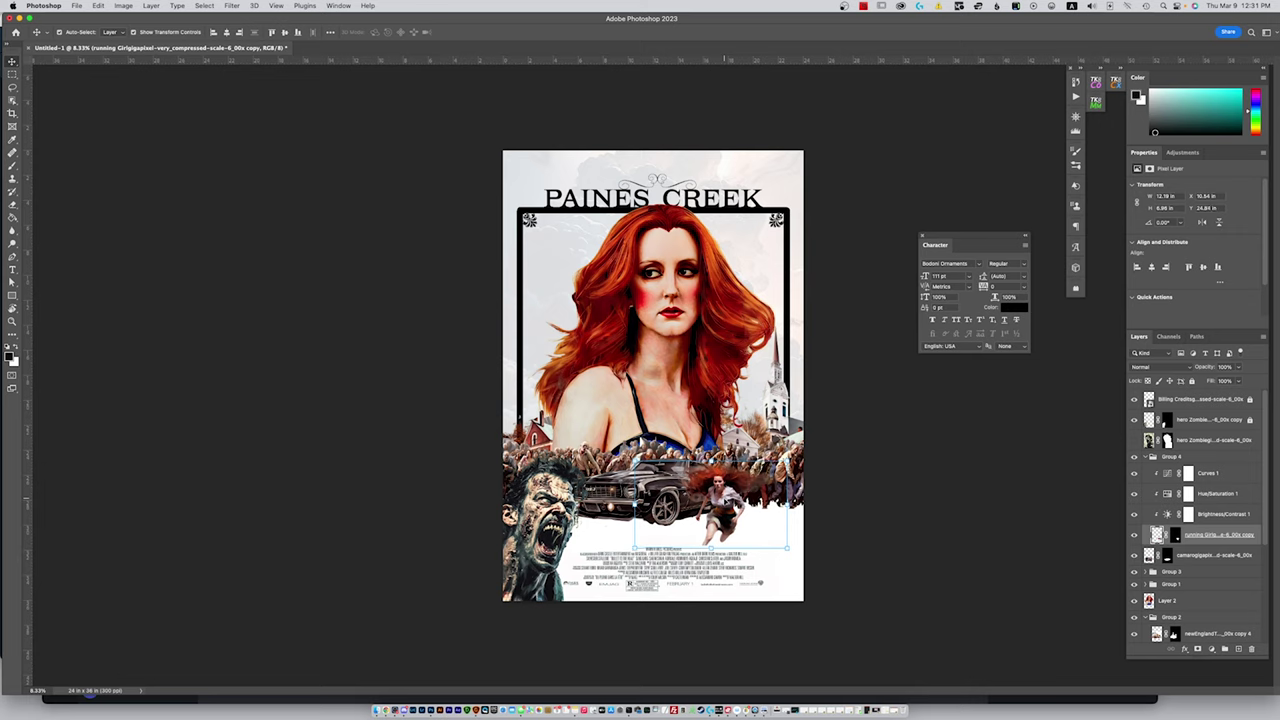
pyautogui.click(848, 483)
pyautogui.hotkey('shift', 'Right')
pyautogui.hotkey('shift', 'Right')
pyautogui.hotkey('shift', 'Right')
pyautogui.hotkey('shift', 'Right')
pyautogui.hotkey('shift', 'Right')
pyautogui.hotkey('shift', 'Right')
pyautogui.hotkey('shift', 'Right')
pyautogui.hotkey('shift', 'Right')
pyautogui.hotkey('shift', 'Right')
pyautogui.hotkey('shift', 'Right')
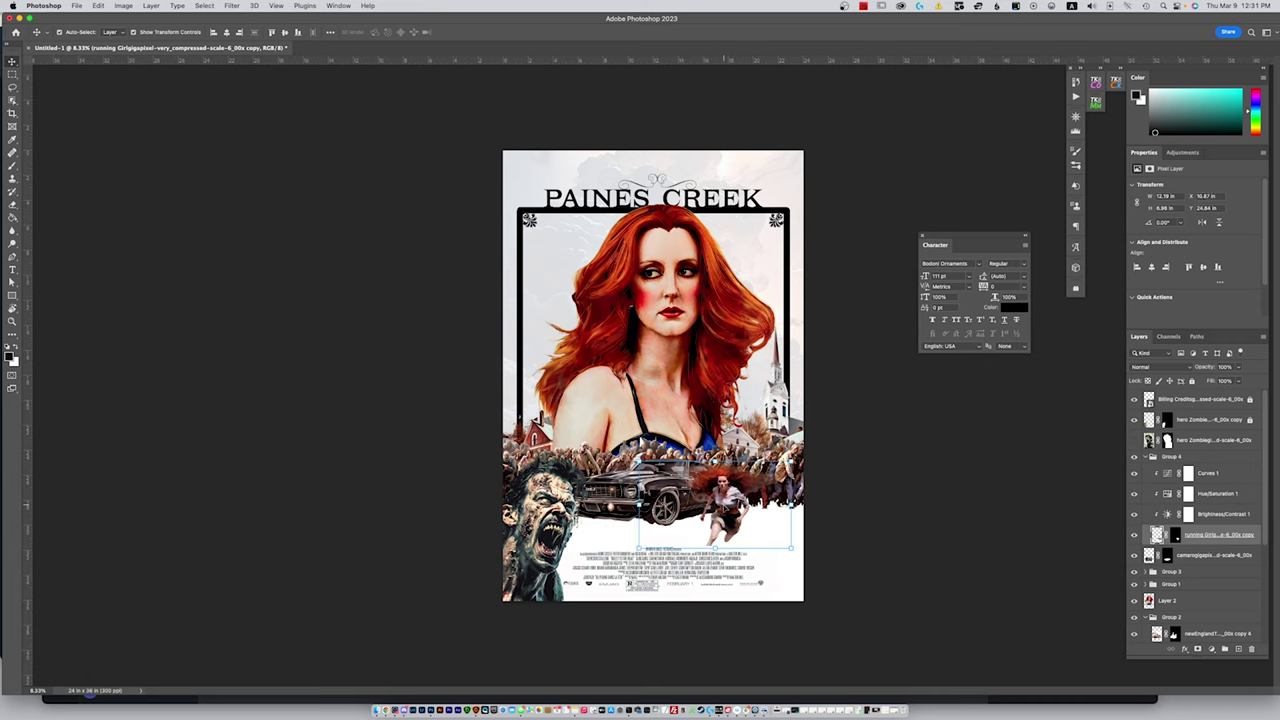
pyautogui.hotkey('shift', 'Right')
pyautogui.hotkey('shift', 'Right')
pyautogui.hotkey('shift', 'Right')
pyautogui.hotkey('shift', 'Right')
pyautogui.hotkey('shift', 'Right')
pyautogui.hotkey('shift', 'Right')
pyautogui.hotkey('shift', 'Right')
pyautogui.hotkey('shift', 'Right')
pyautogui.hotkey('shift', 'Right')
pyautogui.hotkey('shift', 'Right')
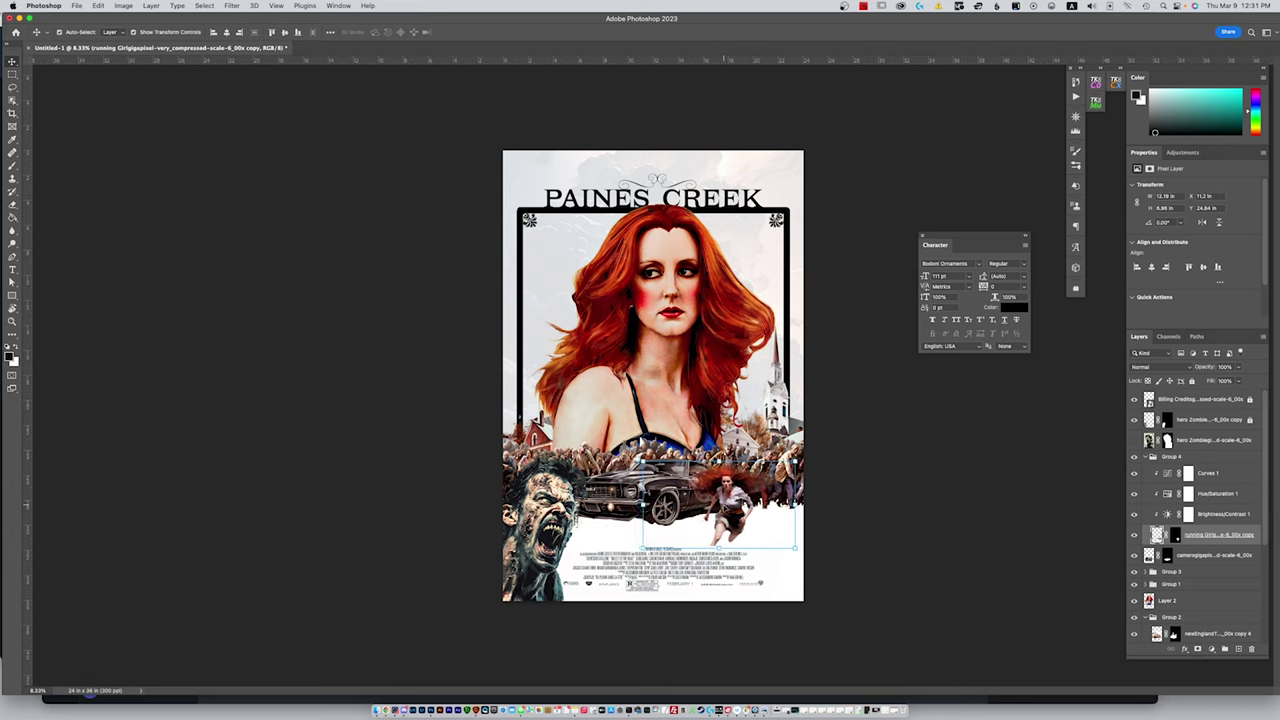
pyautogui.hotkey('shift', 'Right')
pyautogui.hotkey('shift', 'Right')
pyautogui.hotkey('shift', 'Right')
pyautogui.hotkey('shift', 'Right')
pyautogui.hotkey('shift', 'Right')
pyautogui.hotkey('shift', 'Right')
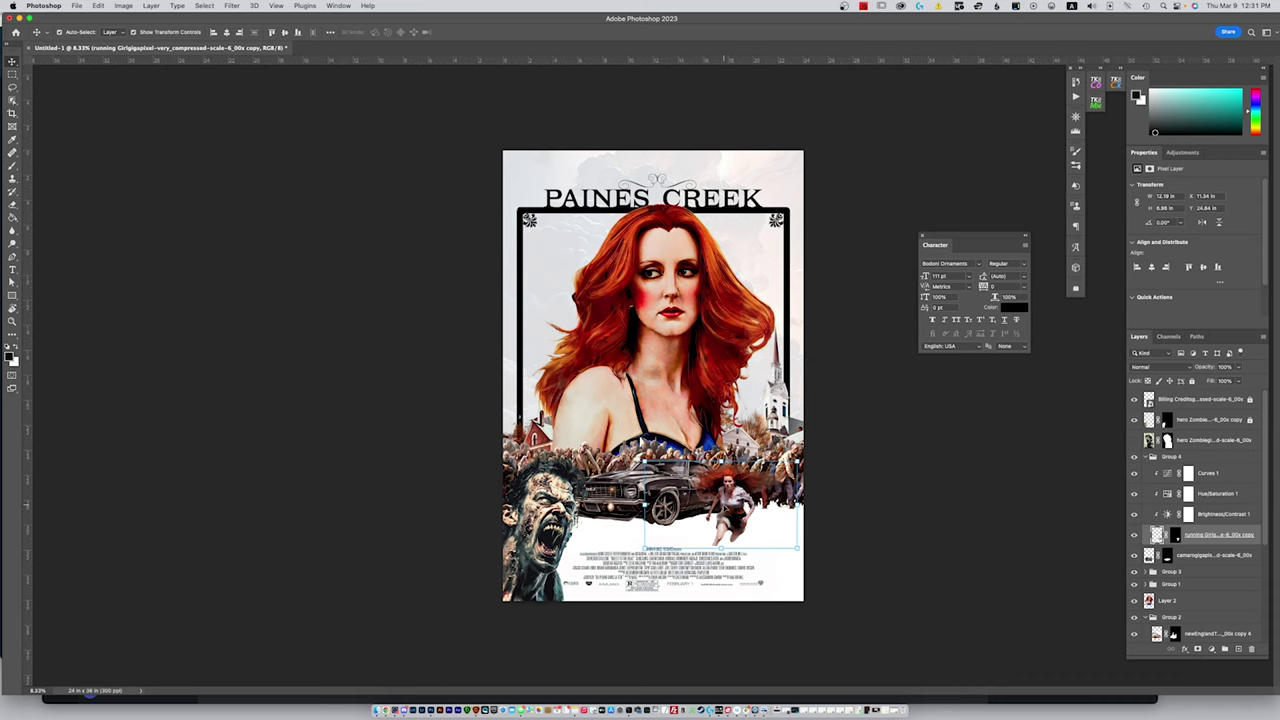
pyautogui.click(952, 478)
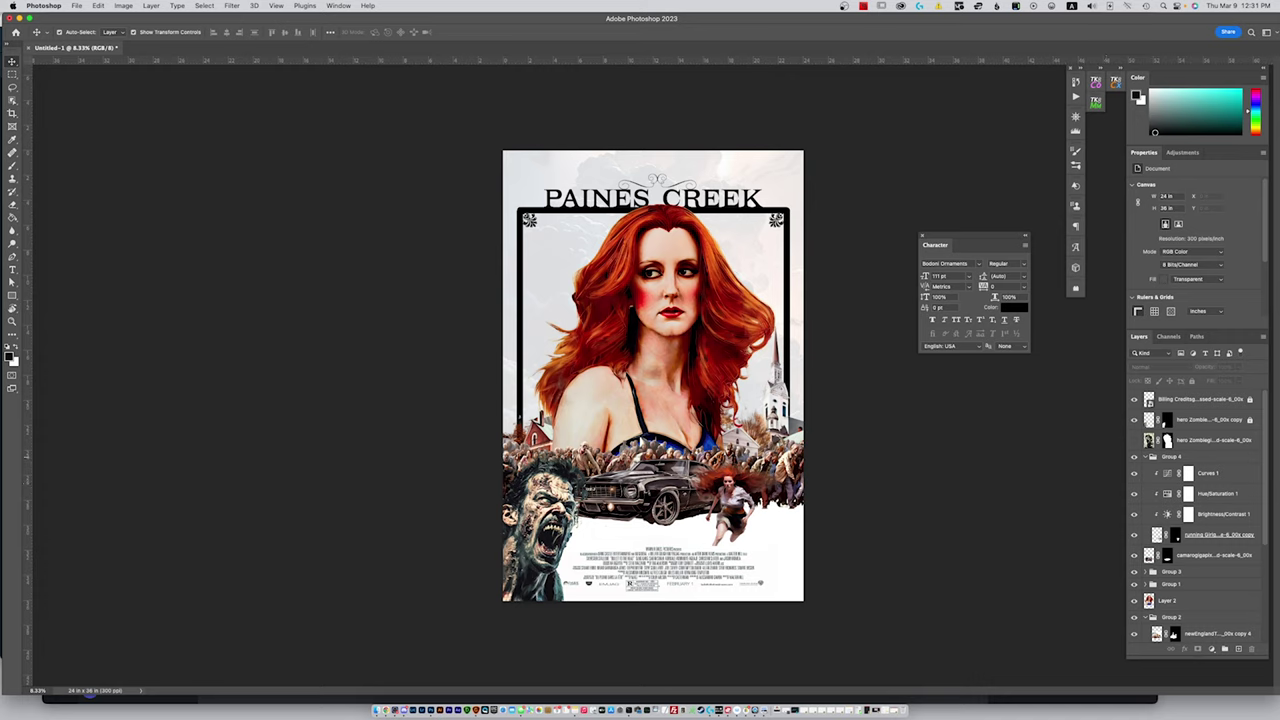
pyautogui.hotkey('shift', 'Tab')
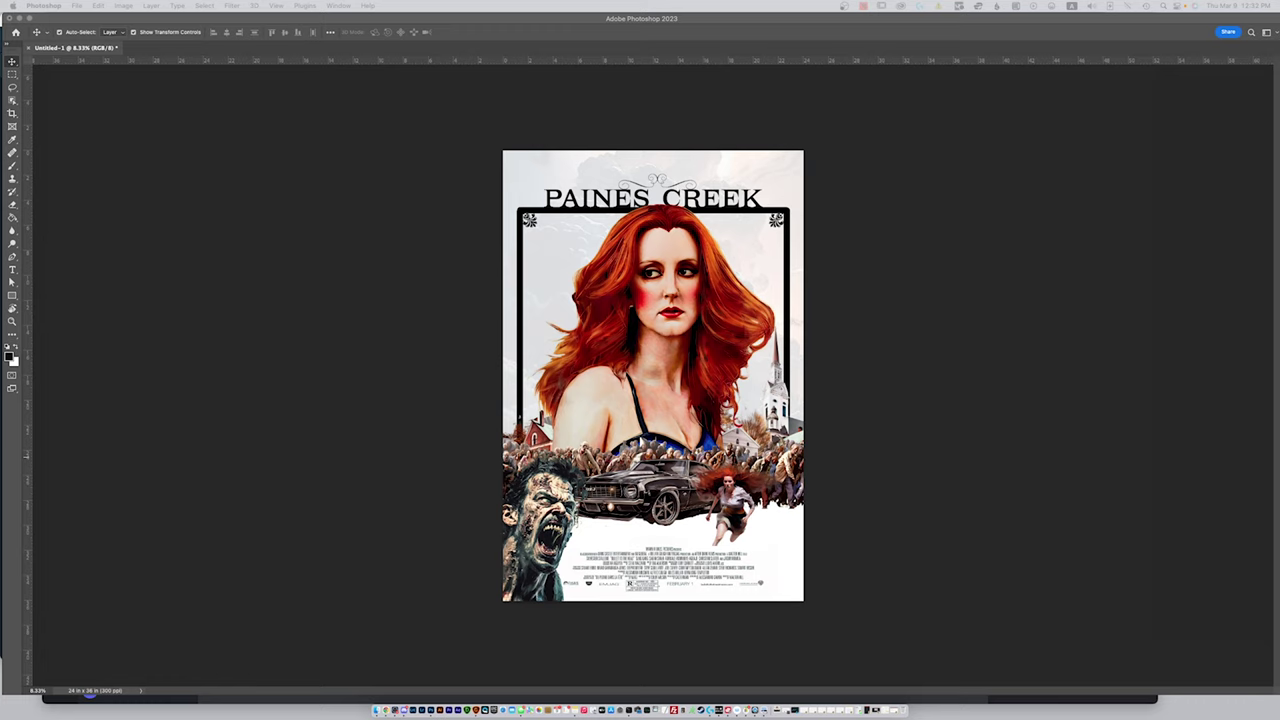
# Bring up the Midjourney paper texture with prompt 'Old weathered paper texture, creases, blank, flat'
pyautogui.moveTo(1279, 8); pyautogui.dragTo(788, 4)
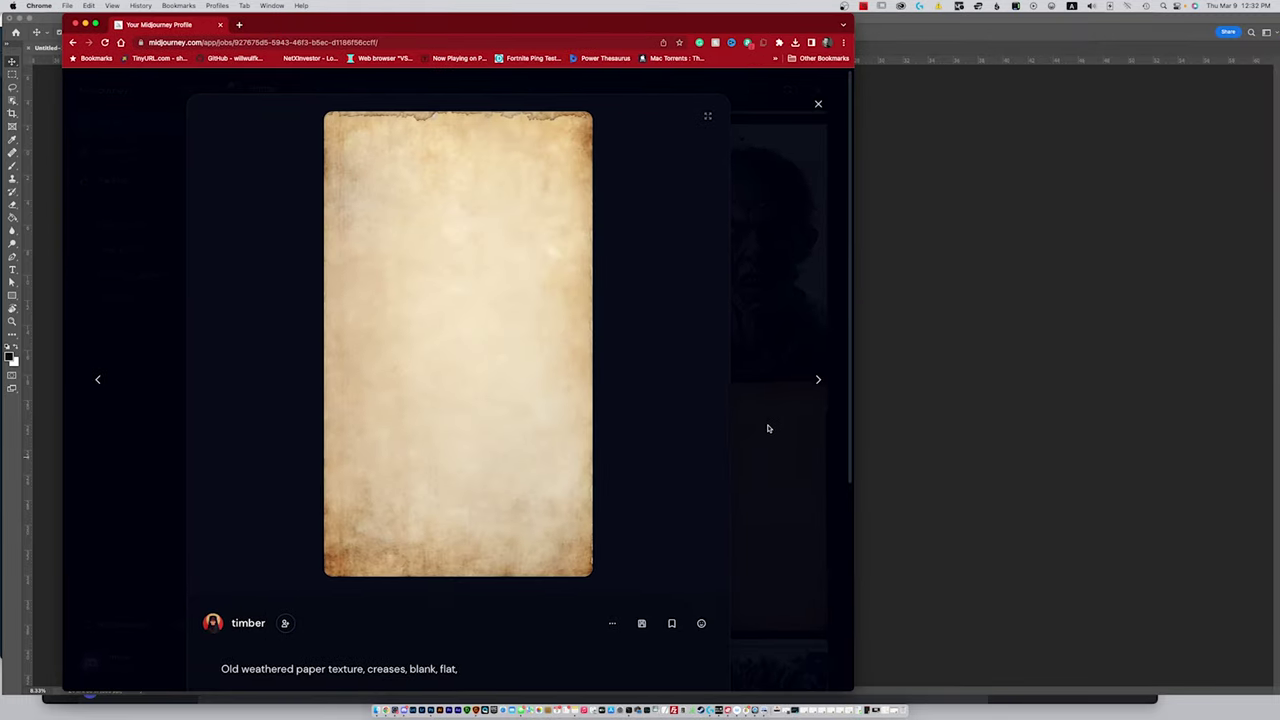
pyautogui.scroll(-2, 642, 459)
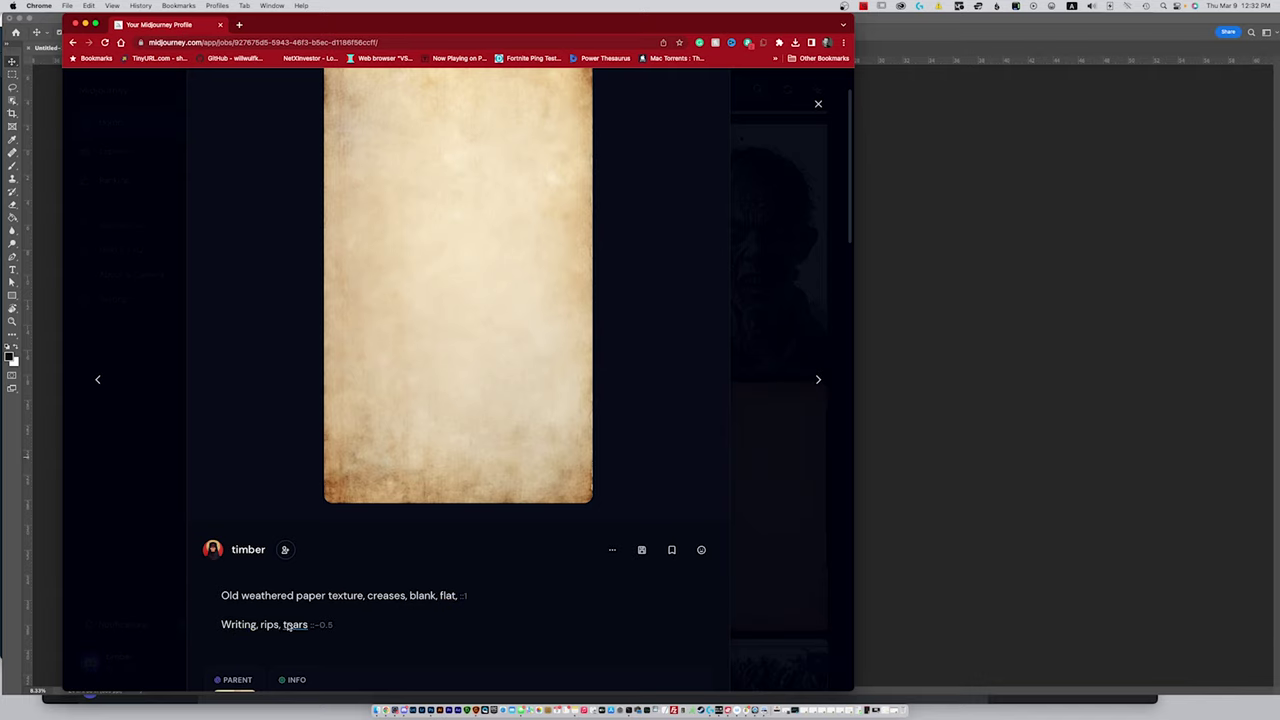
pyautogui.scroll(1, 332, 619)
pyautogui.scroll(1, 332, 619)
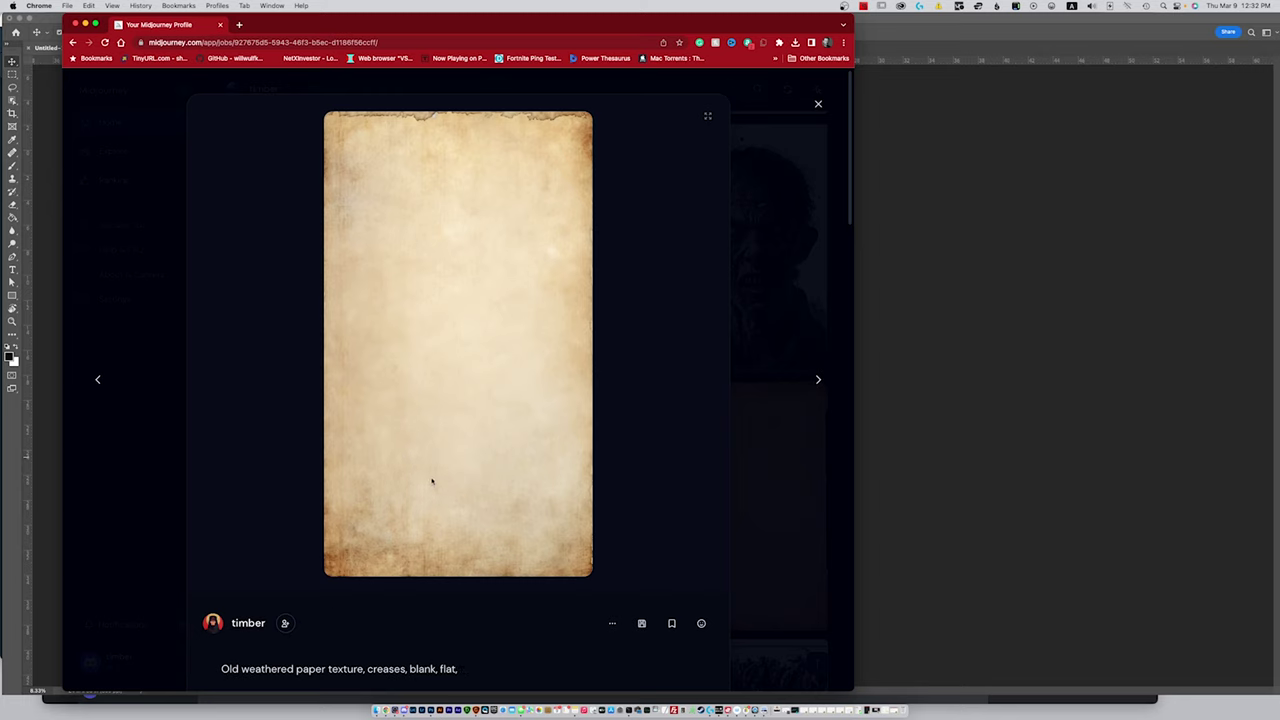
pyautogui.click(818, 105)
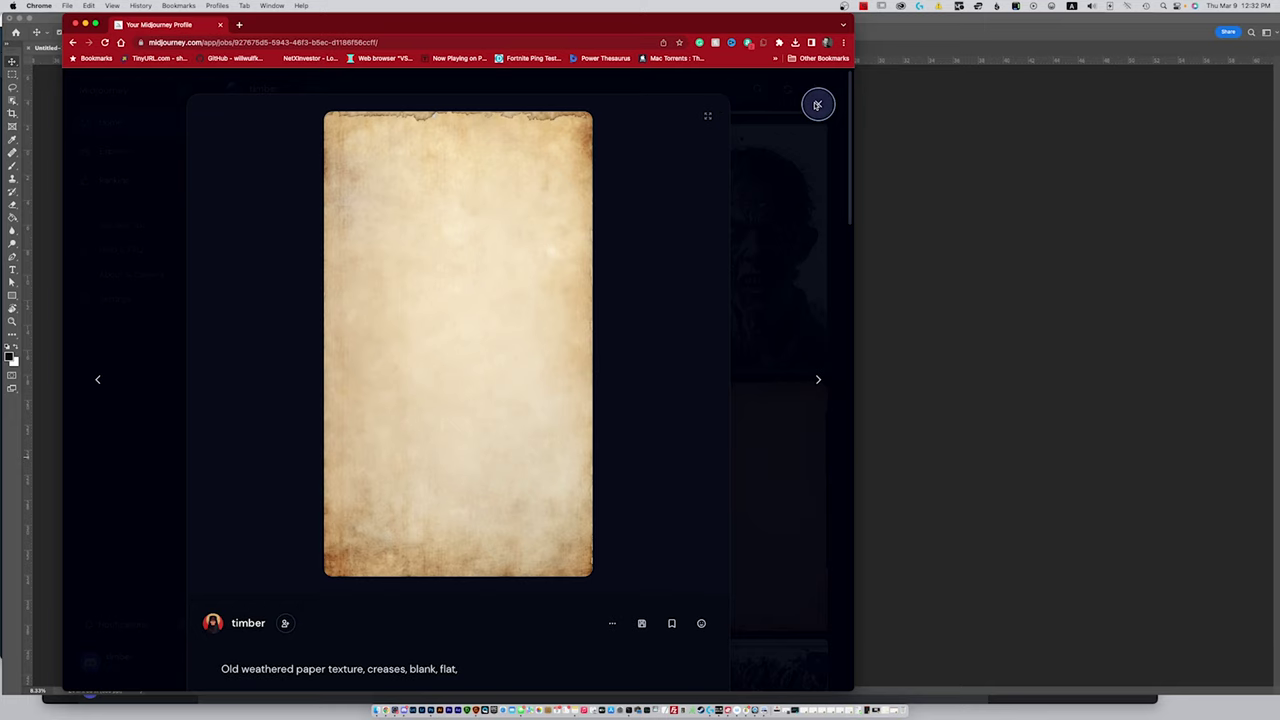
# Place the weathered paper texture into the poster, enlarged and moved up to cover the canvas
pyautogui.click(818, 105)
pyautogui.click(936, 28)
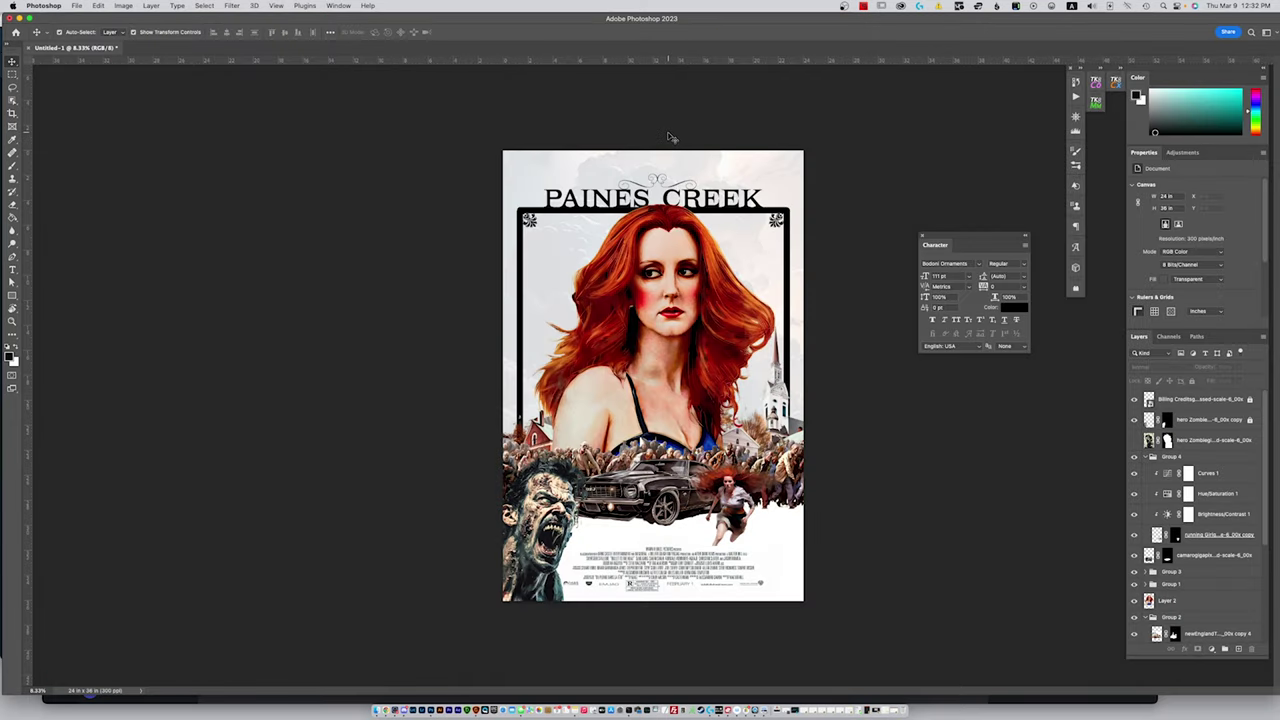
pyautogui.click(75, 5)
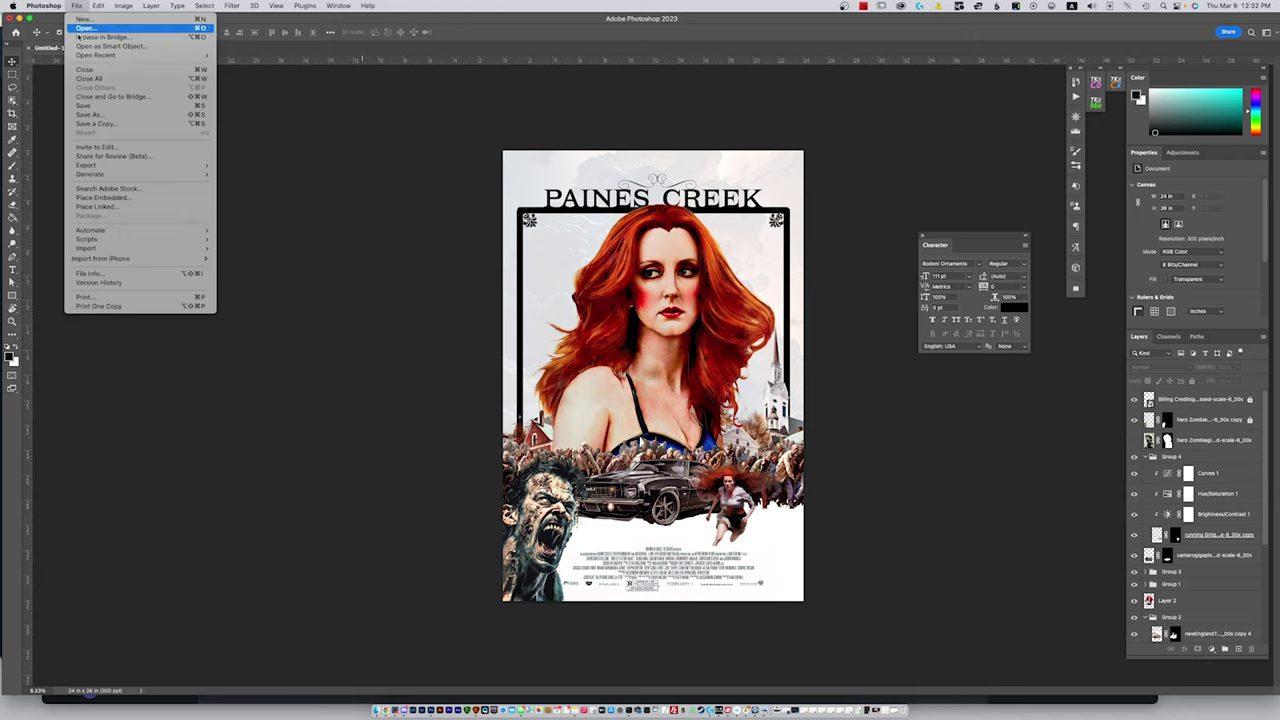
pyautogui.click(140, 194)
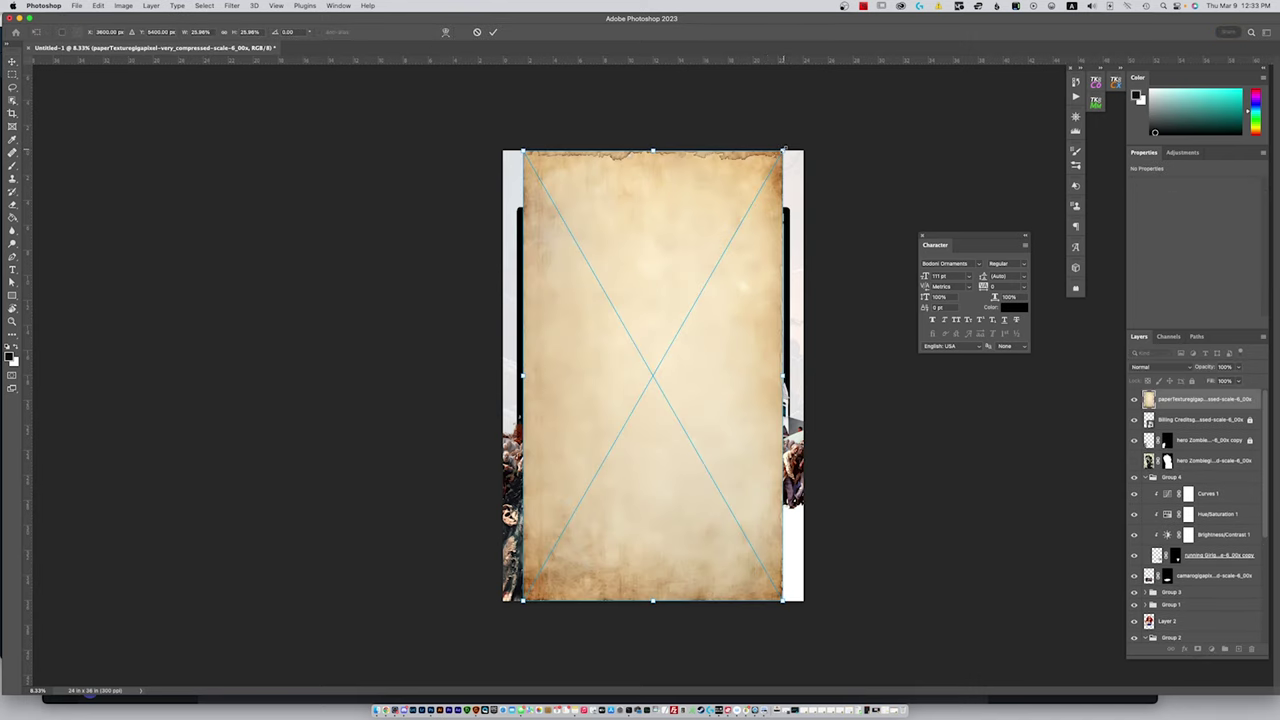
pyautogui.moveTo(785, 149); pyautogui.dragTo(816, 117)
pyautogui.moveTo(758, 262); pyautogui.dragTo(760, 230)
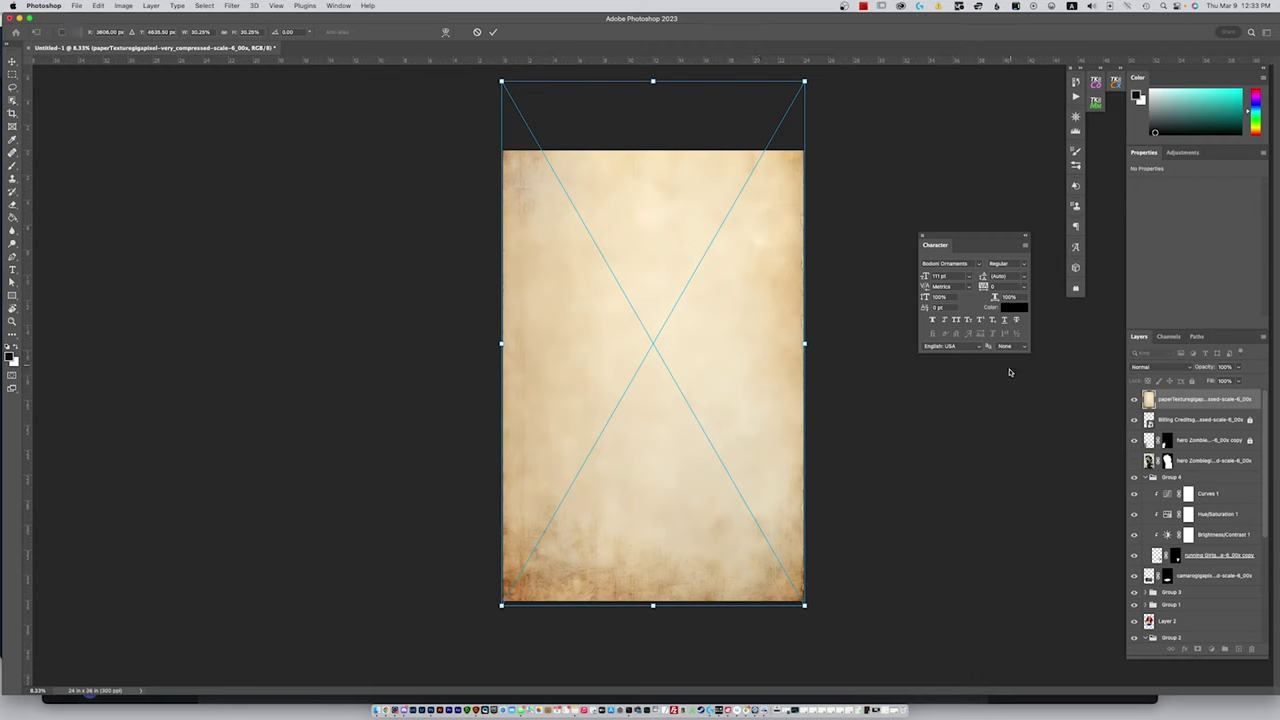
# Commit the paper texture placement and set its blend mode to Multiply
pyautogui.click(1188, 403)
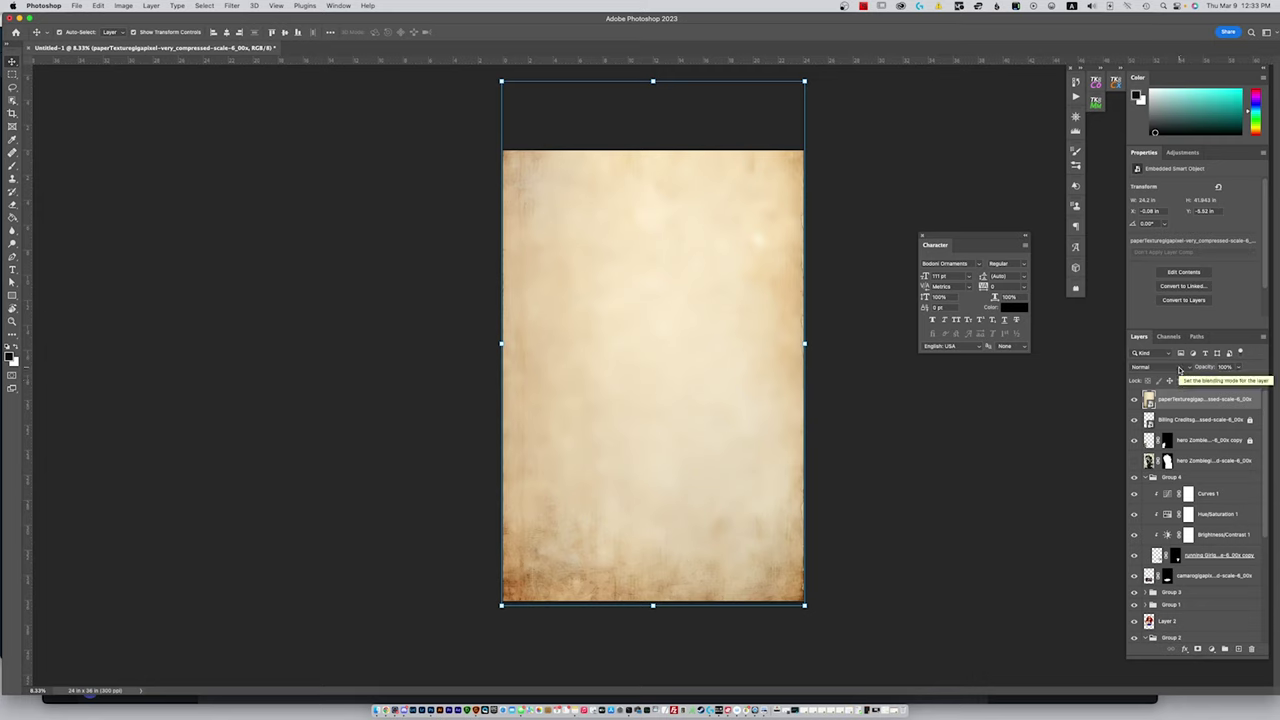
pyautogui.click(1179, 368)
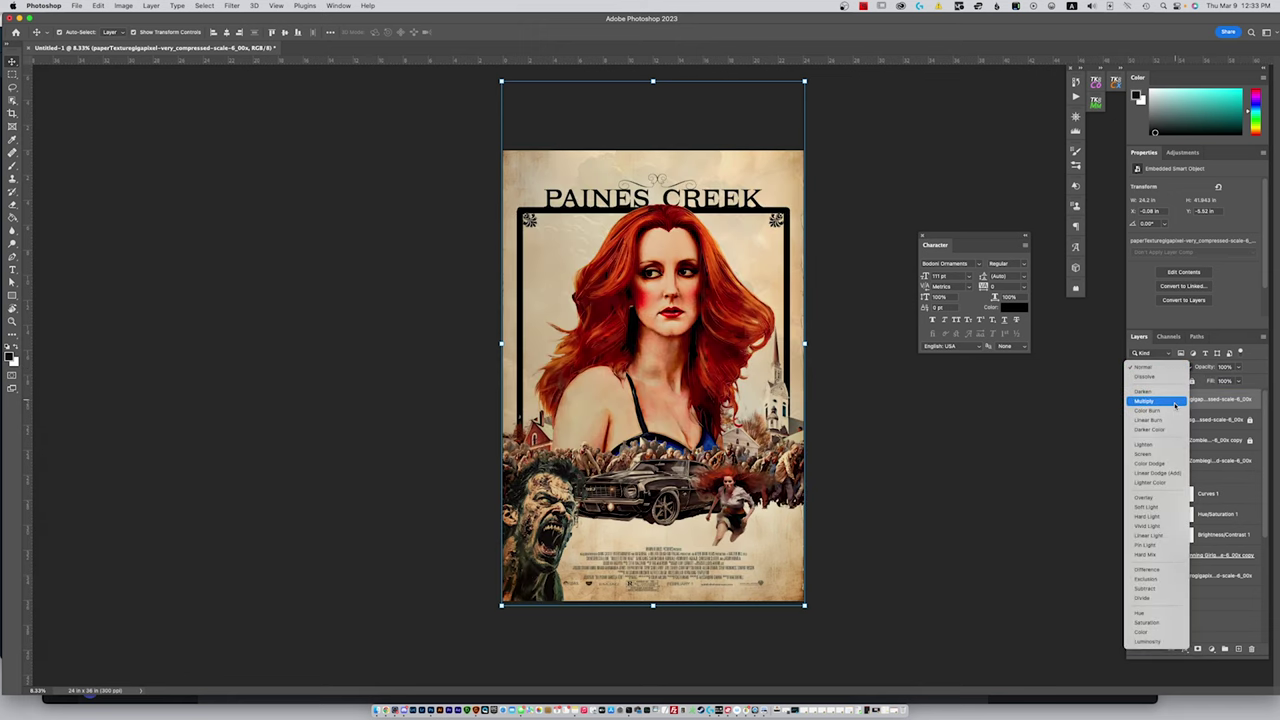
pyautogui.click(1176, 404)
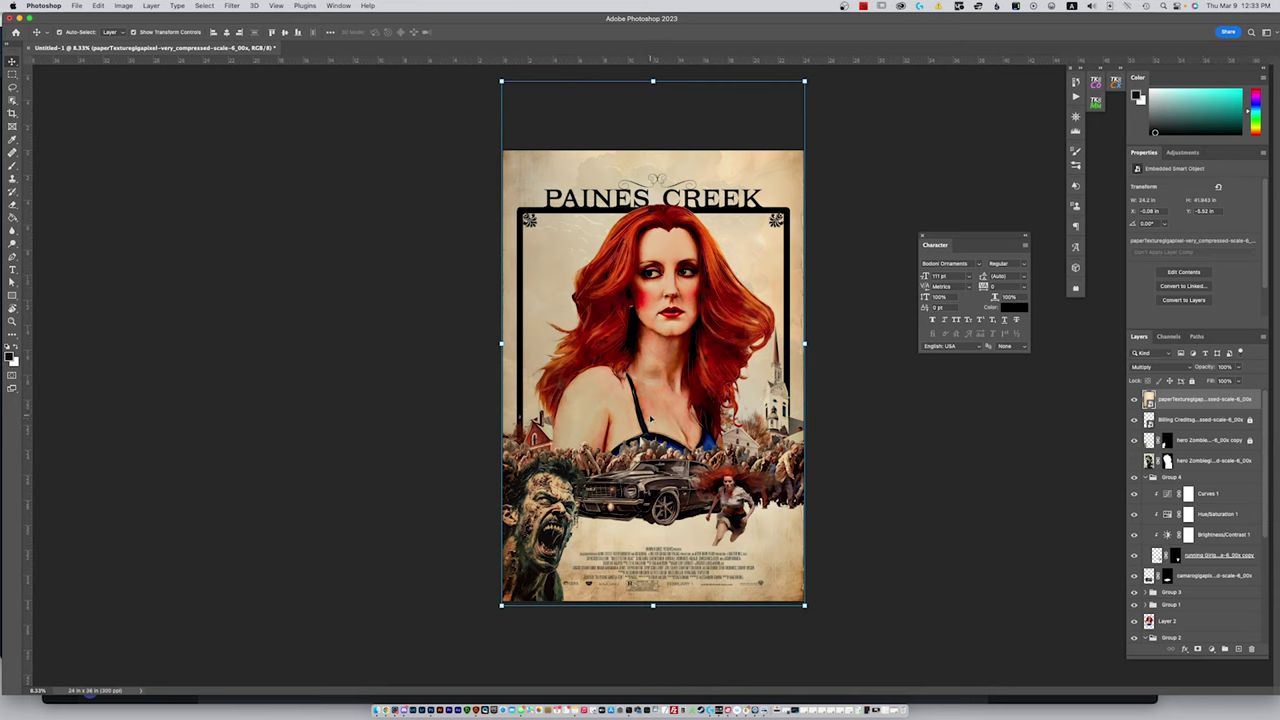
# Deselect the paper texture, select the clouds layer and set its opacity to 22%
pyautogui.click(880, 427)
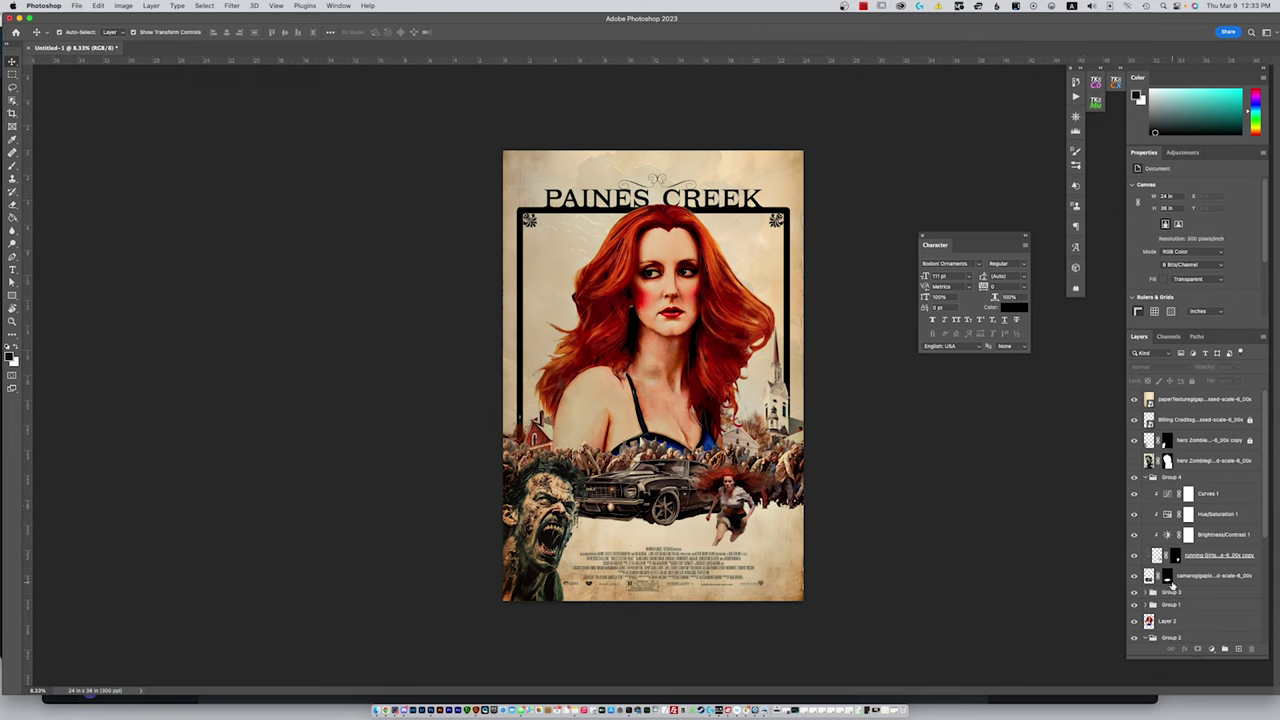
pyautogui.scroll(-1, 1172, 586)
pyautogui.scroll(-5, 1172, 586)
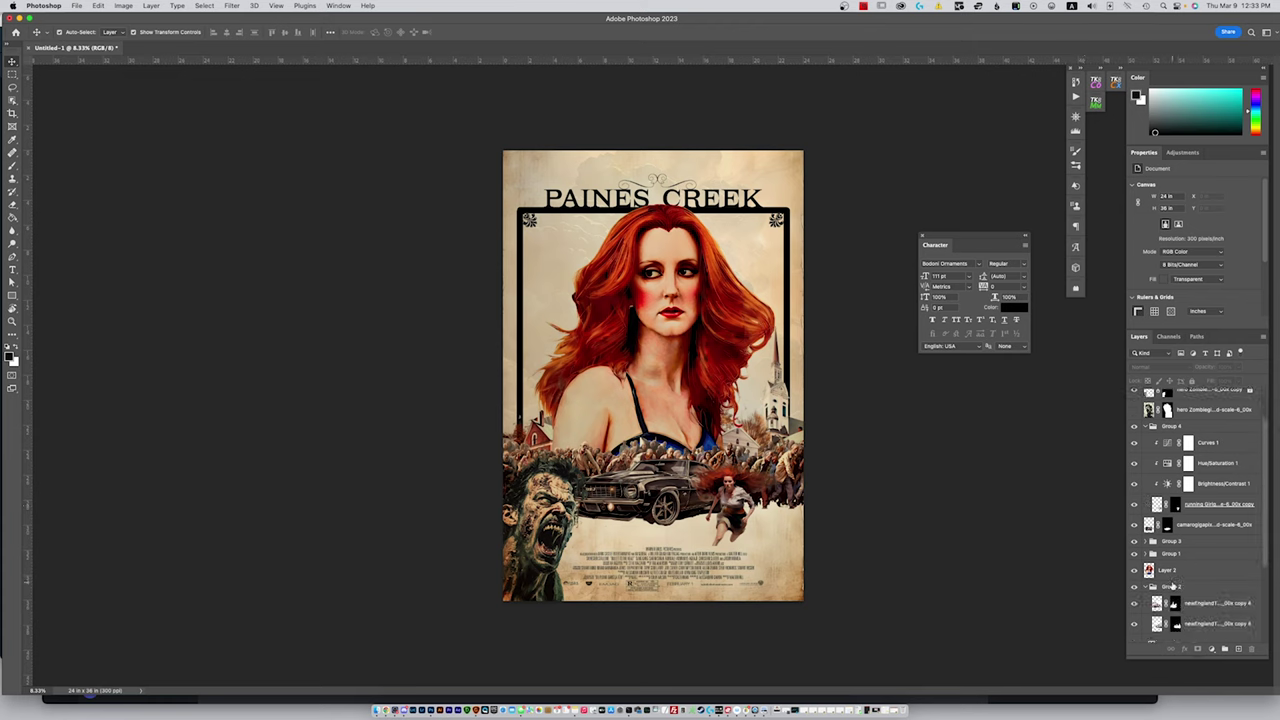
pyautogui.scroll(-5, 1173, 586)
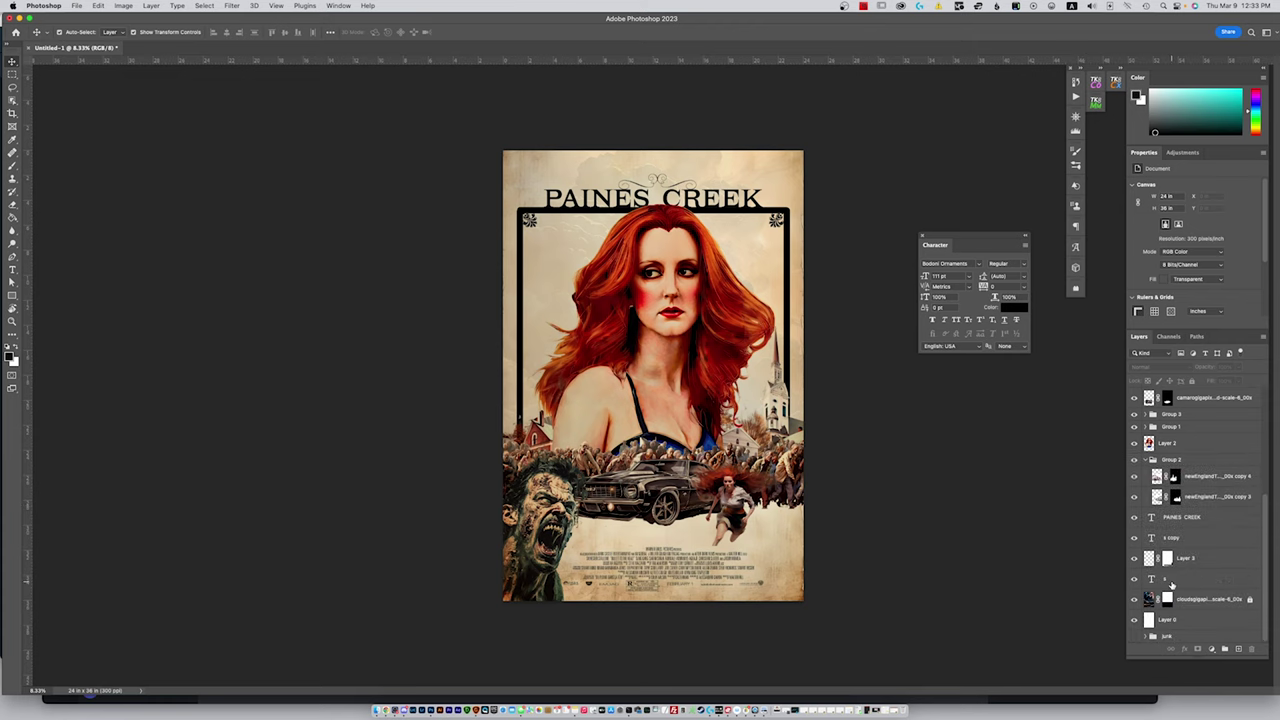
pyautogui.click(1149, 600)
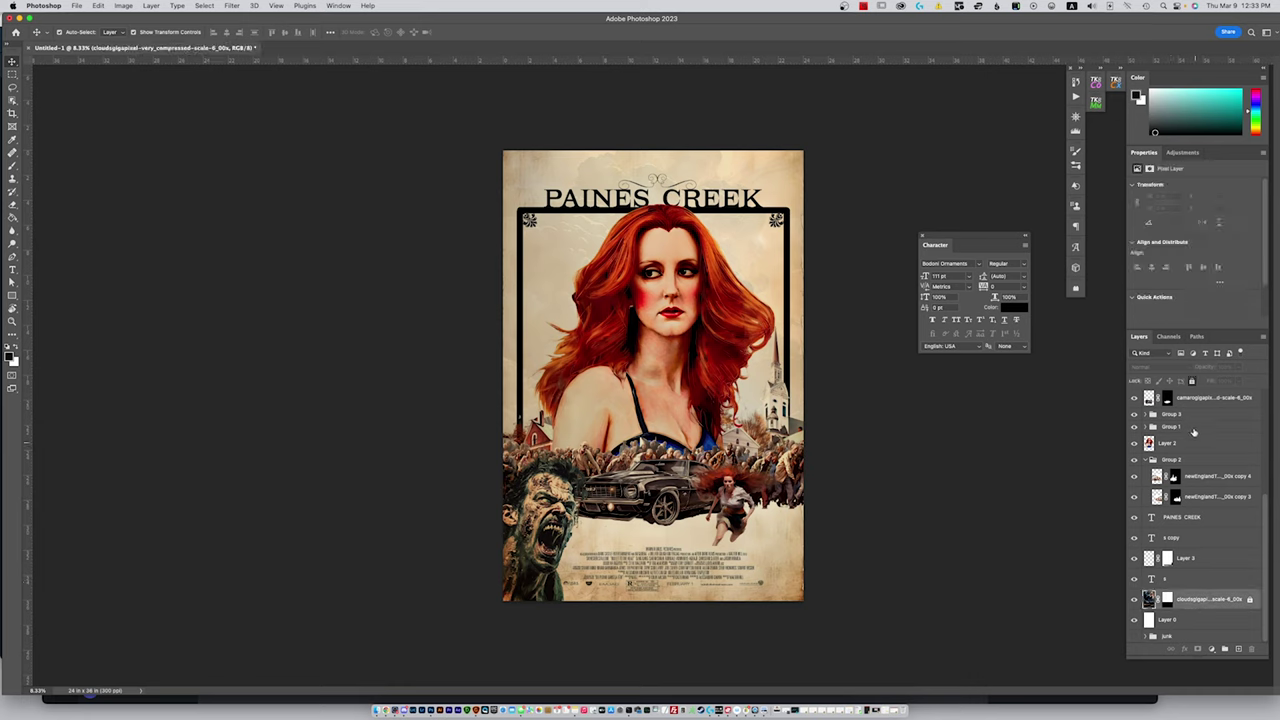
pyautogui.scroll(6, 1198, 530)
pyautogui.scroll(-5, 1199, 528)
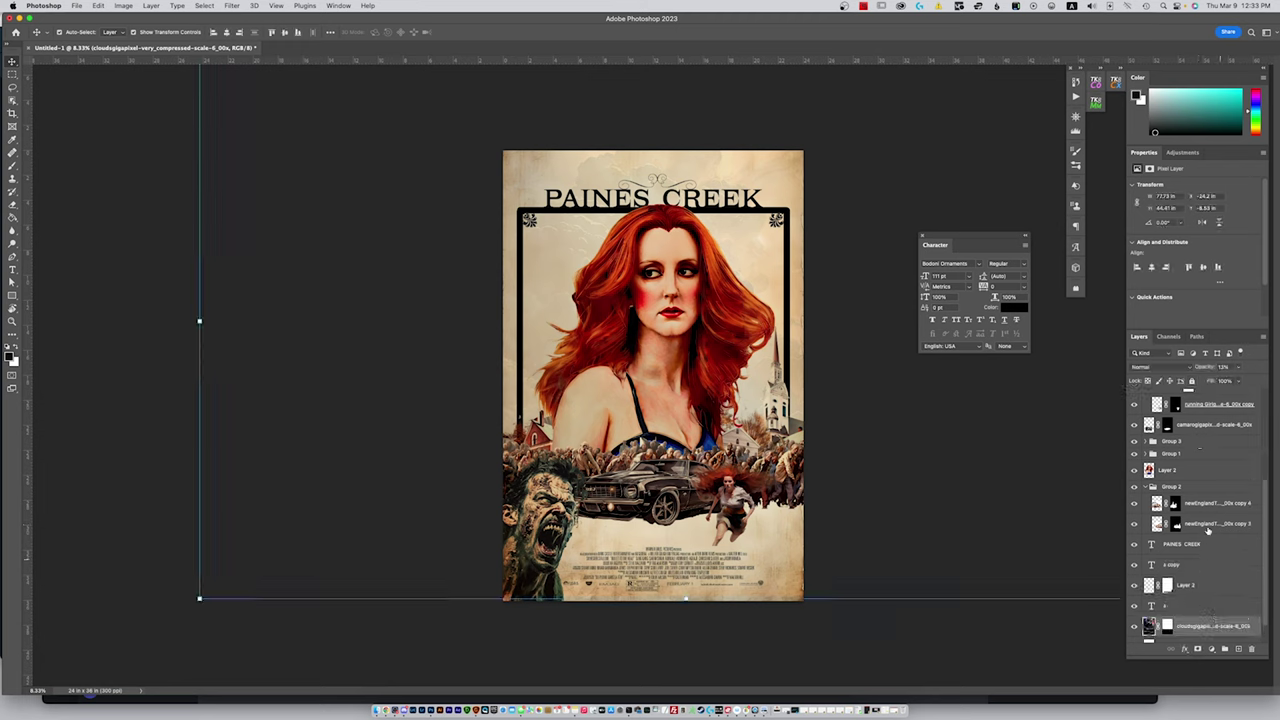
pyautogui.scroll(8, 1195, 500)
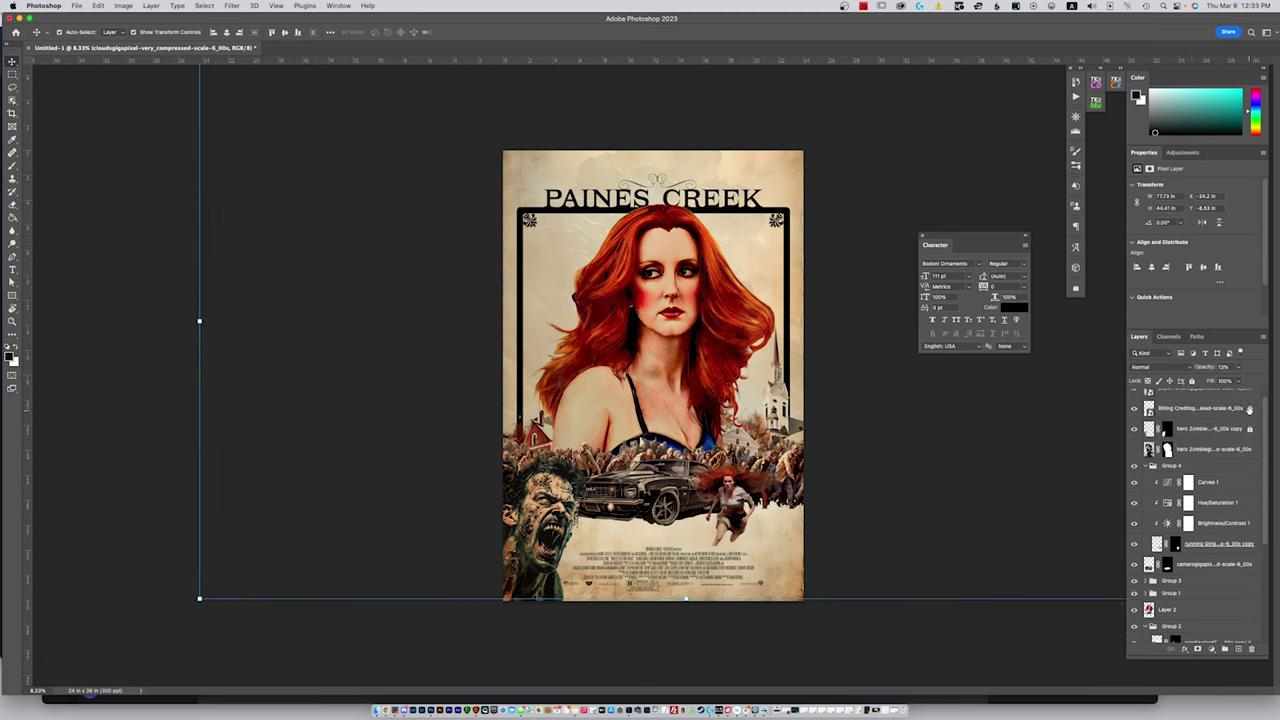
pyautogui.click(1239, 368)
pyautogui.moveTo(1221, 380); pyautogui.dragTo(1226, 381)
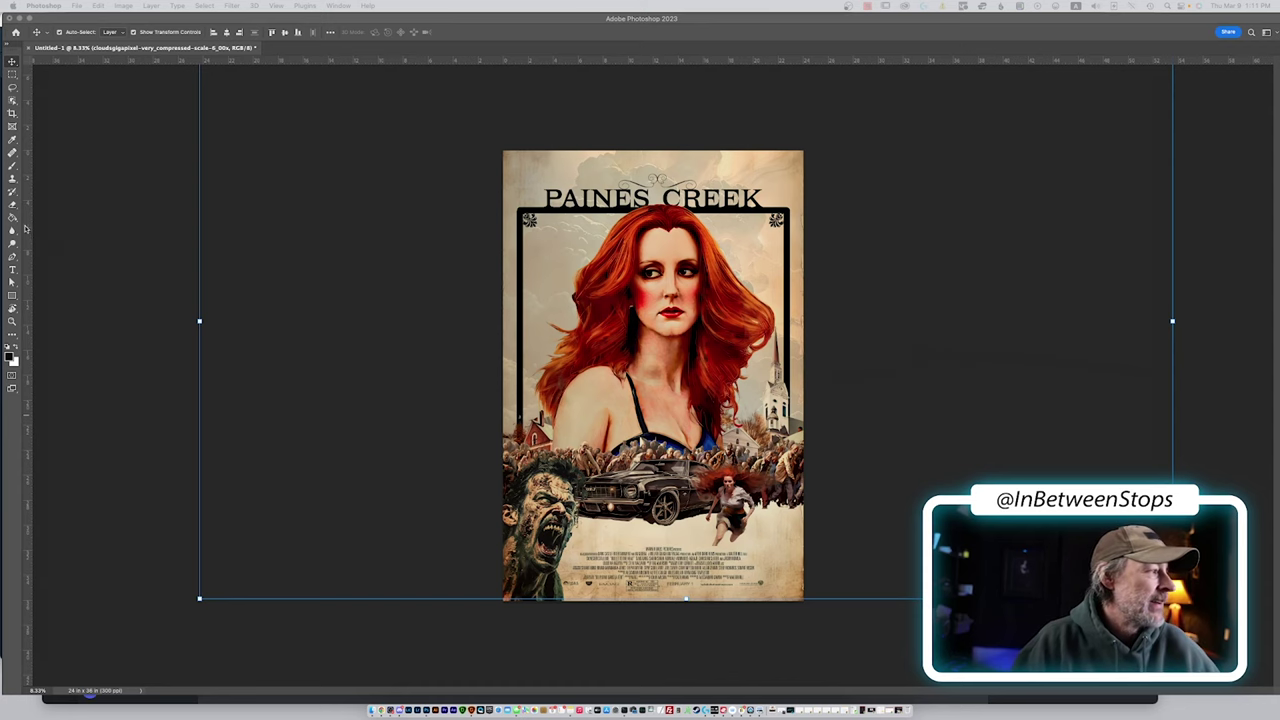
# Add a Myriad Pro Bold Condensed text layer at the poster's top and paste in the tagline
pyautogui.click(12, 272)
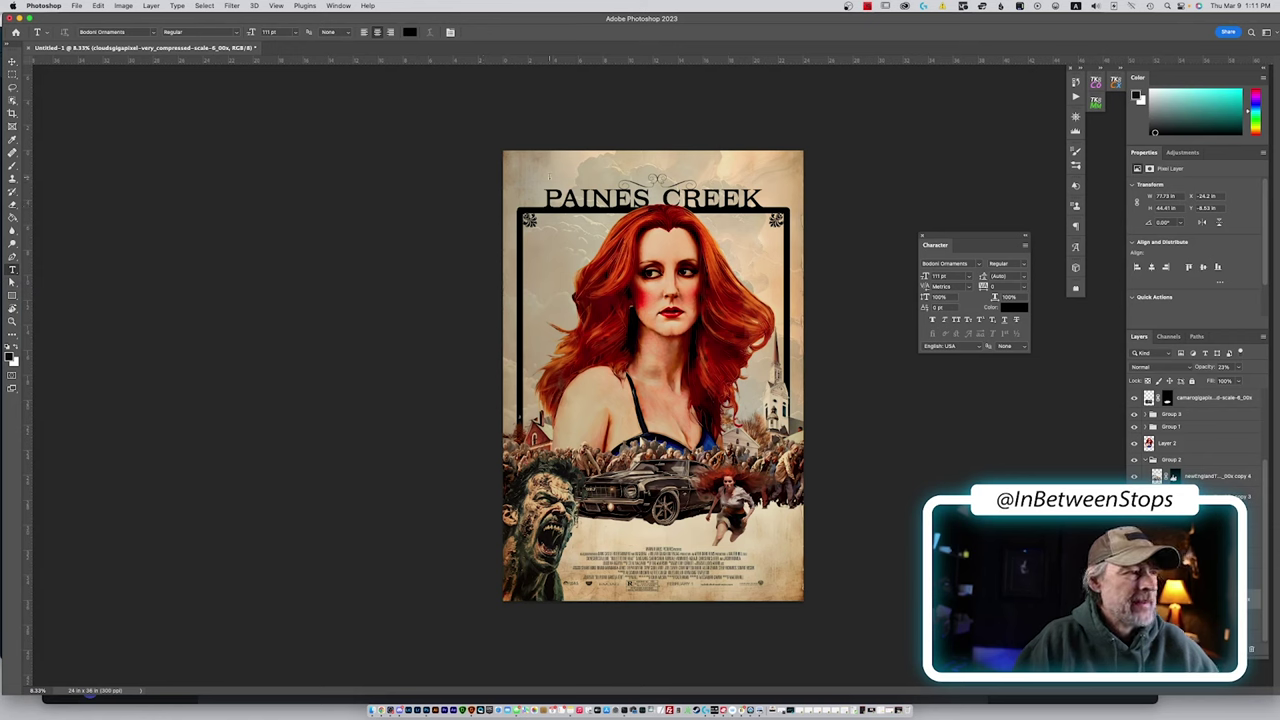
pyautogui.click(548, 175)
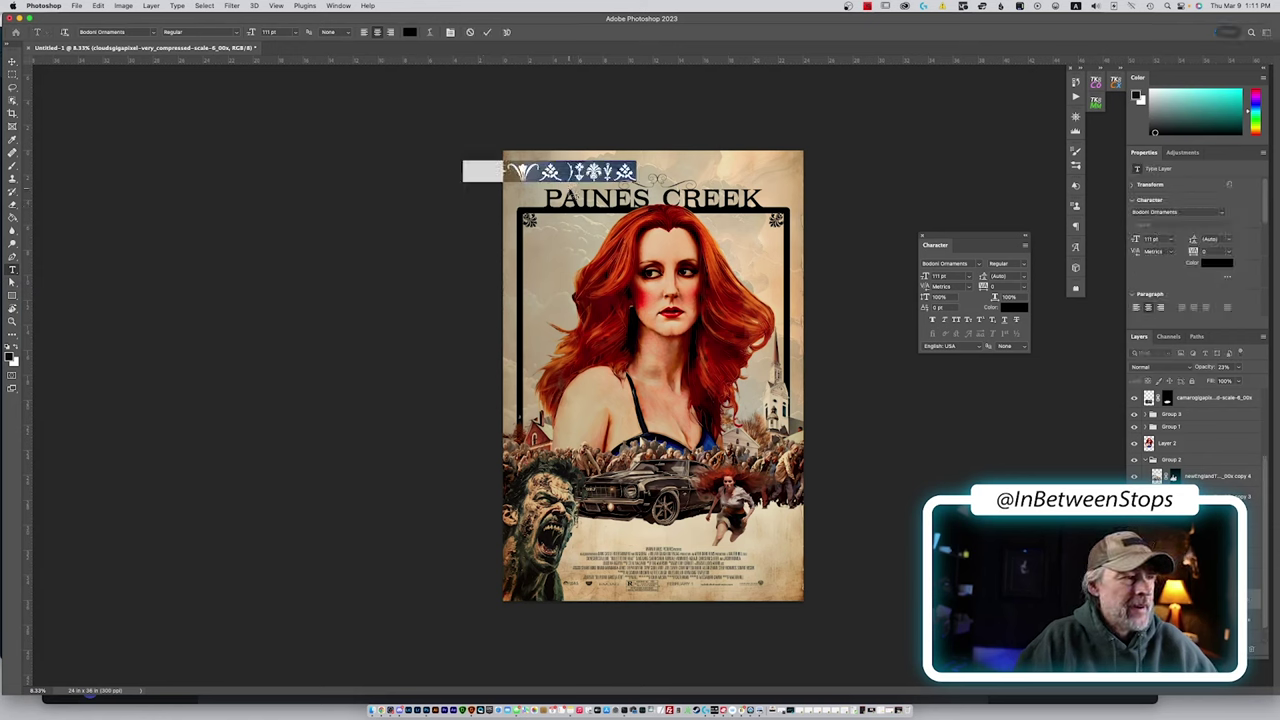
pyautogui.click(187, 31)
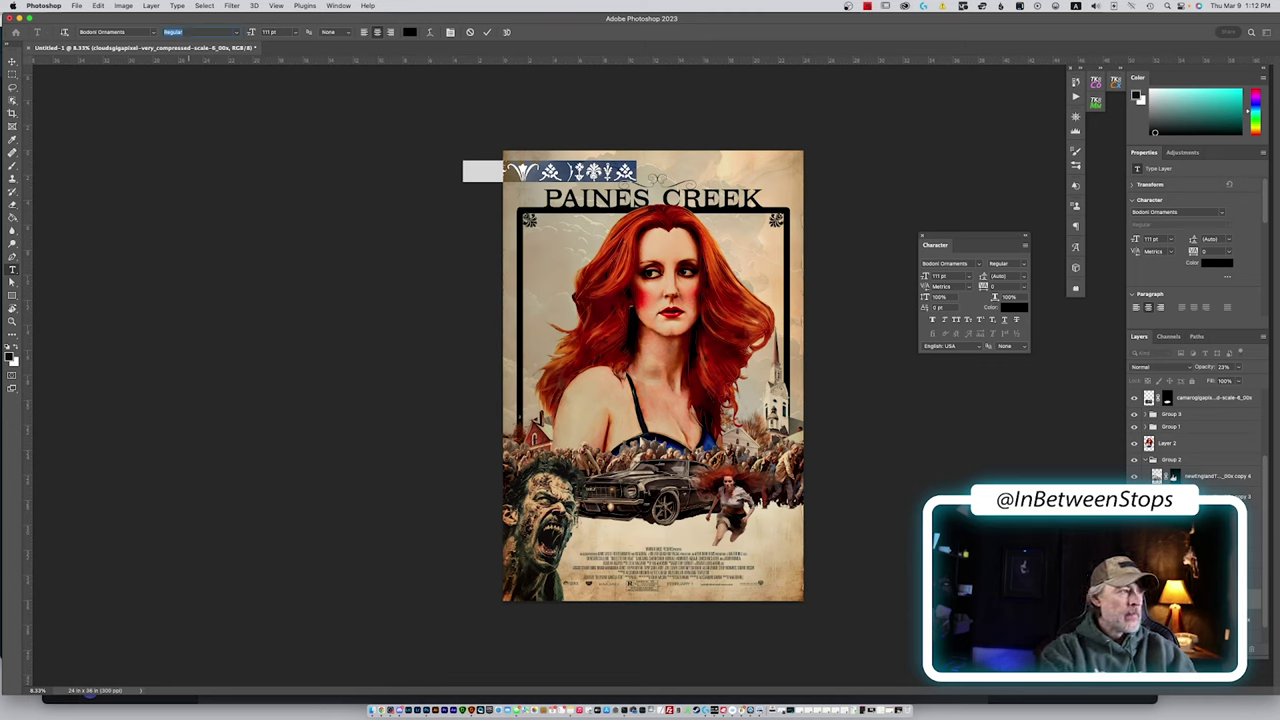
pyautogui.click(102, 31)
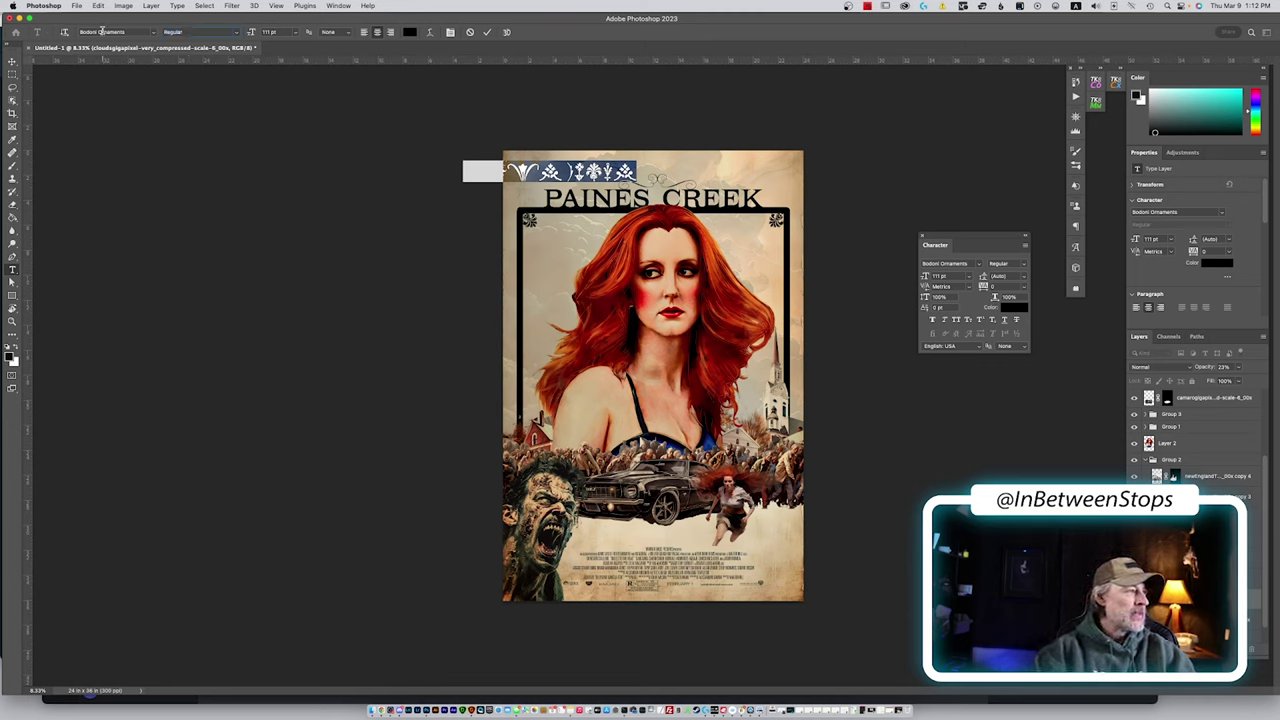
pyautogui.write('my')
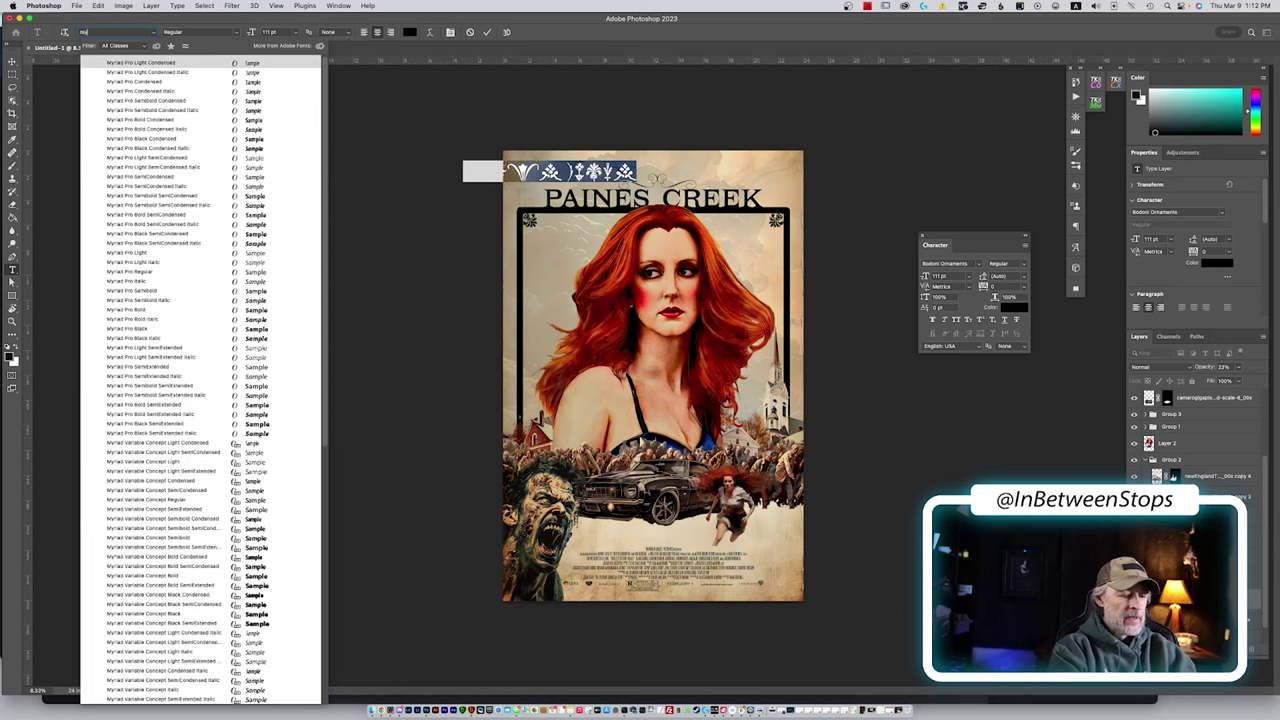
pyautogui.write('riad')
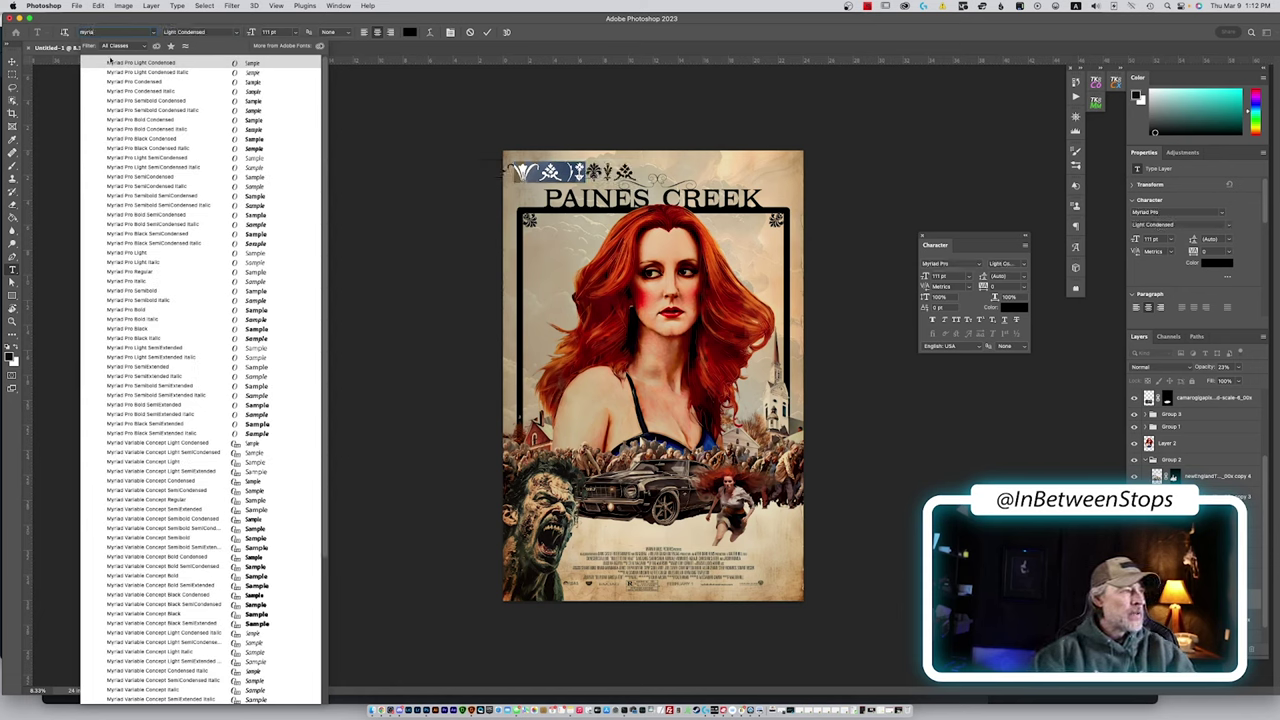
pyautogui.press('Return')
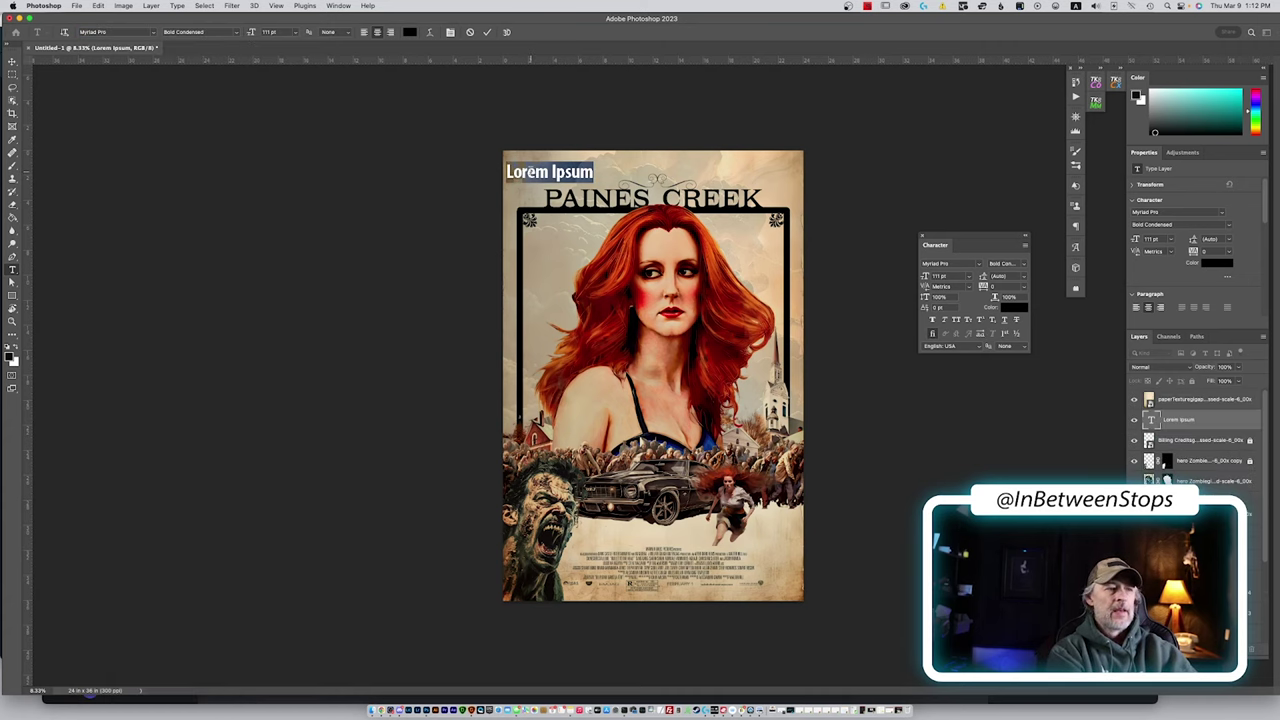
pyautogui.press('super+v')
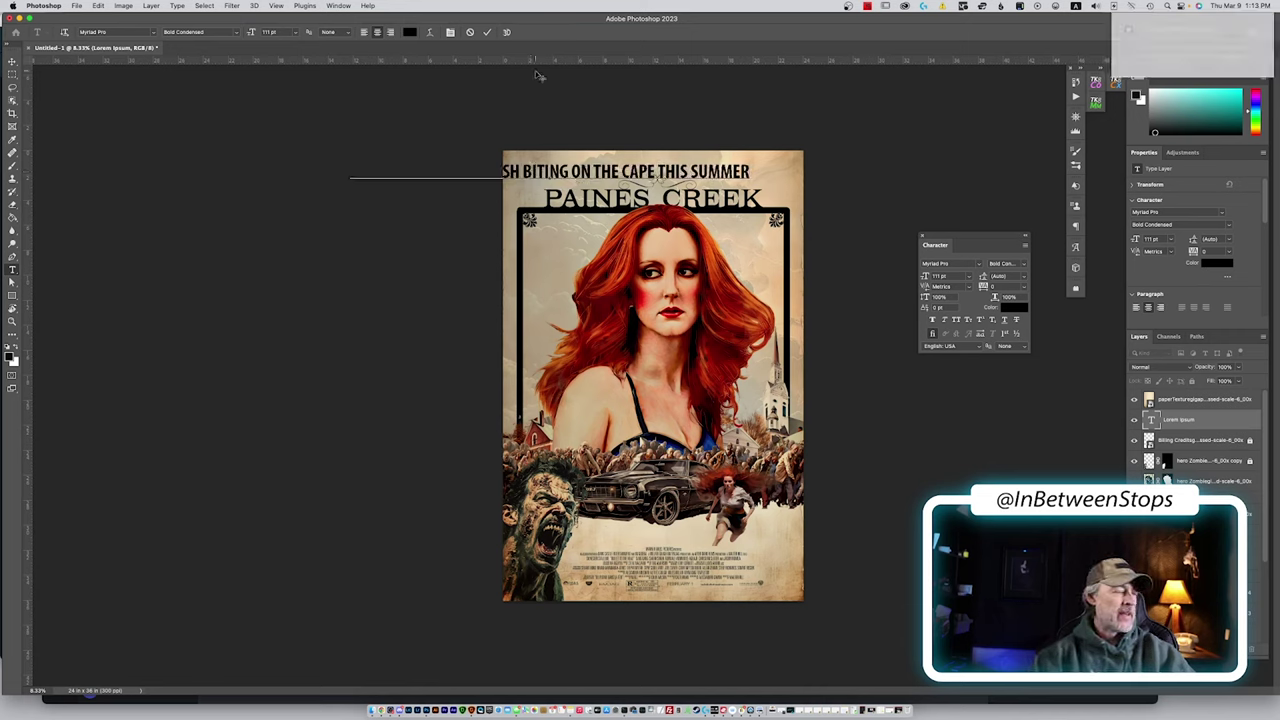
# Scale the tagline to about 86%, move it to the top edge and centre it horizontally
pyautogui.click(12, 61)
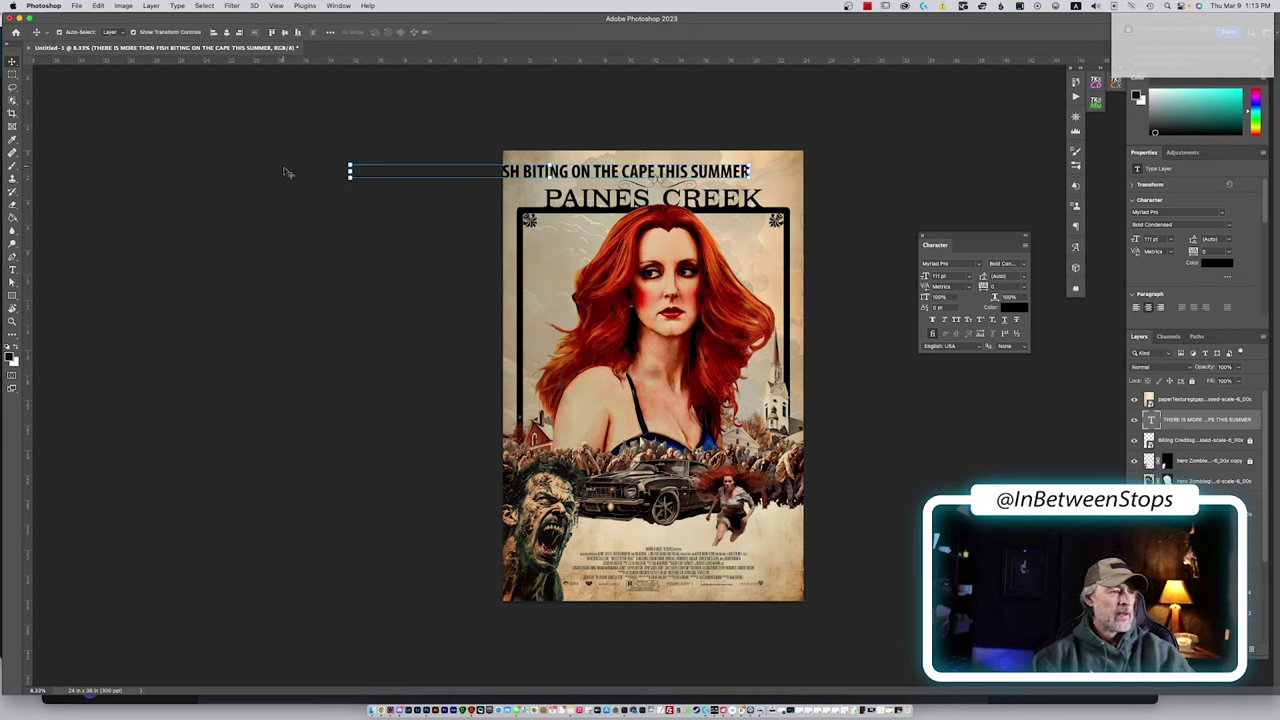
pyautogui.moveTo(350, 170); pyautogui.dragTo(498, 176)
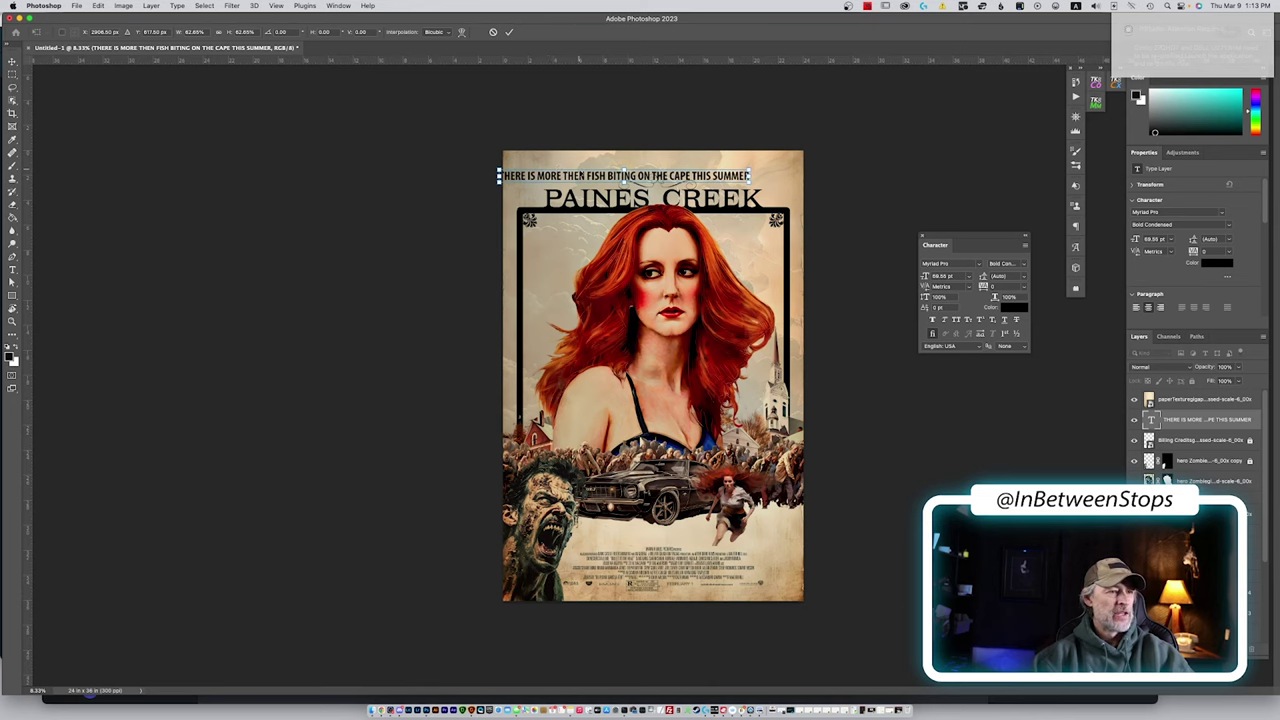
pyautogui.moveTo(585, 182); pyautogui.dragTo(596, 170)
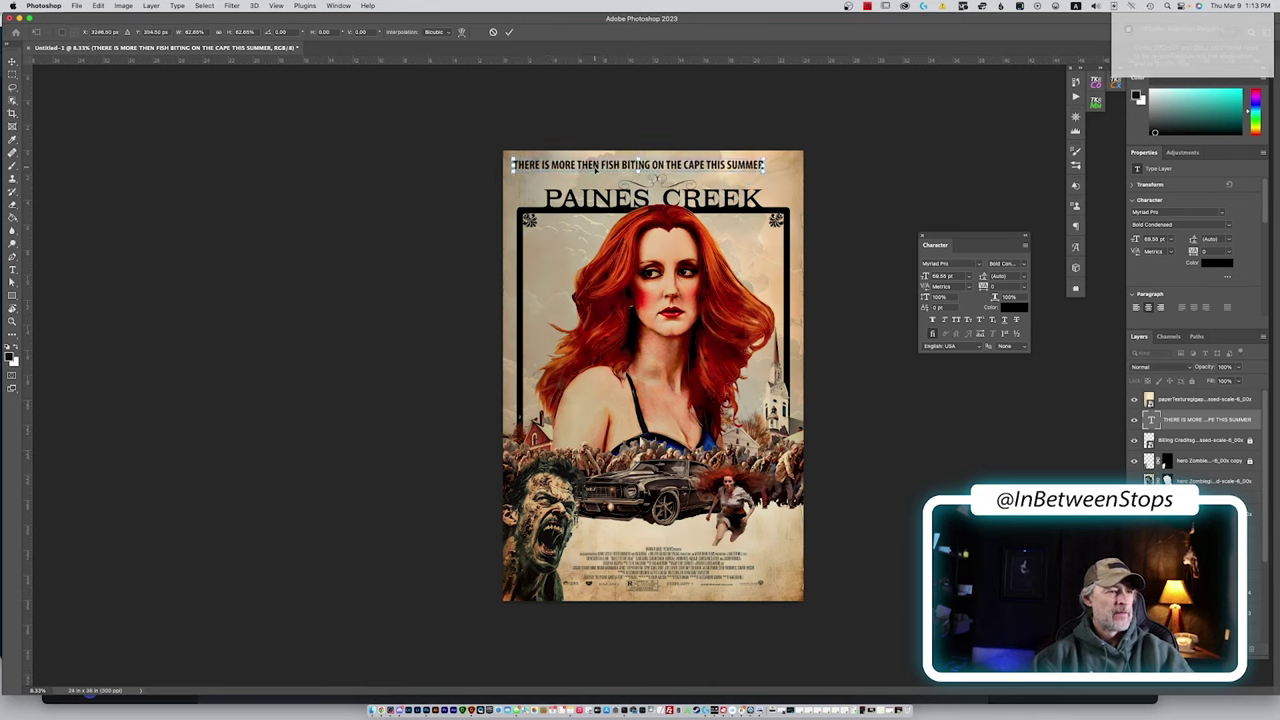
pyautogui.click(12, 61)
pyautogui.click(331, 33)
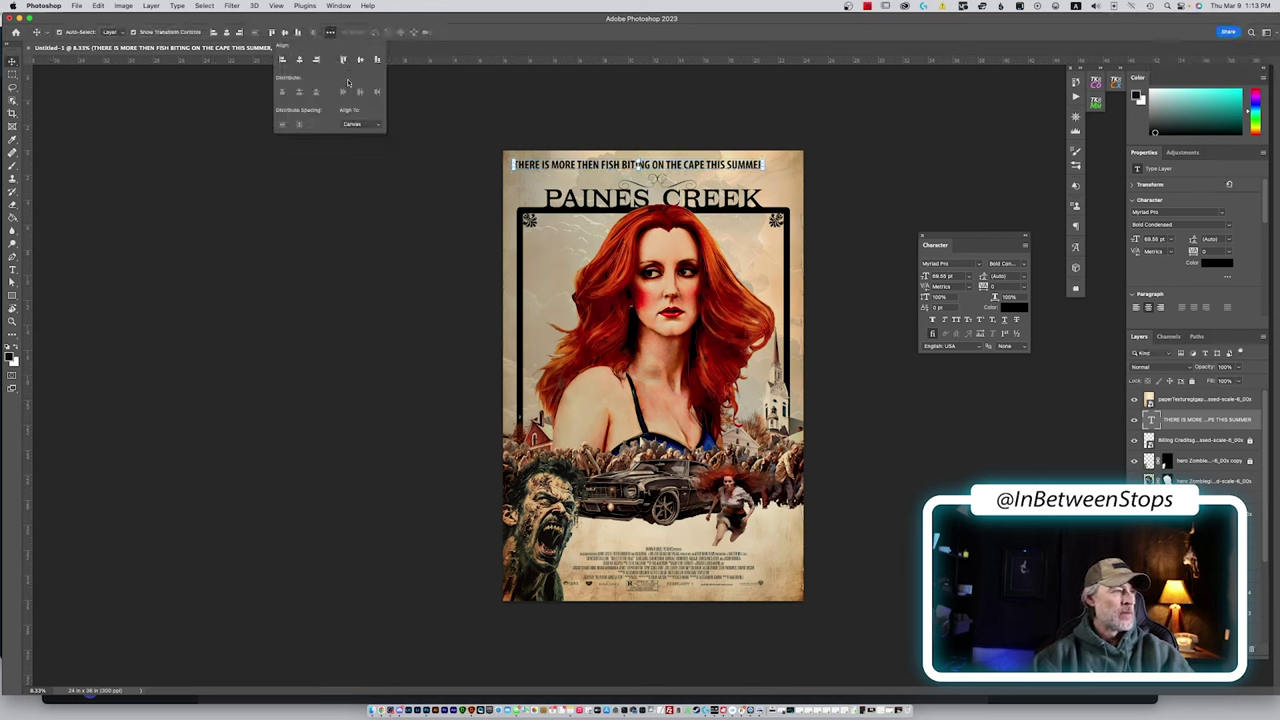
pyautogui.click(299, 60)
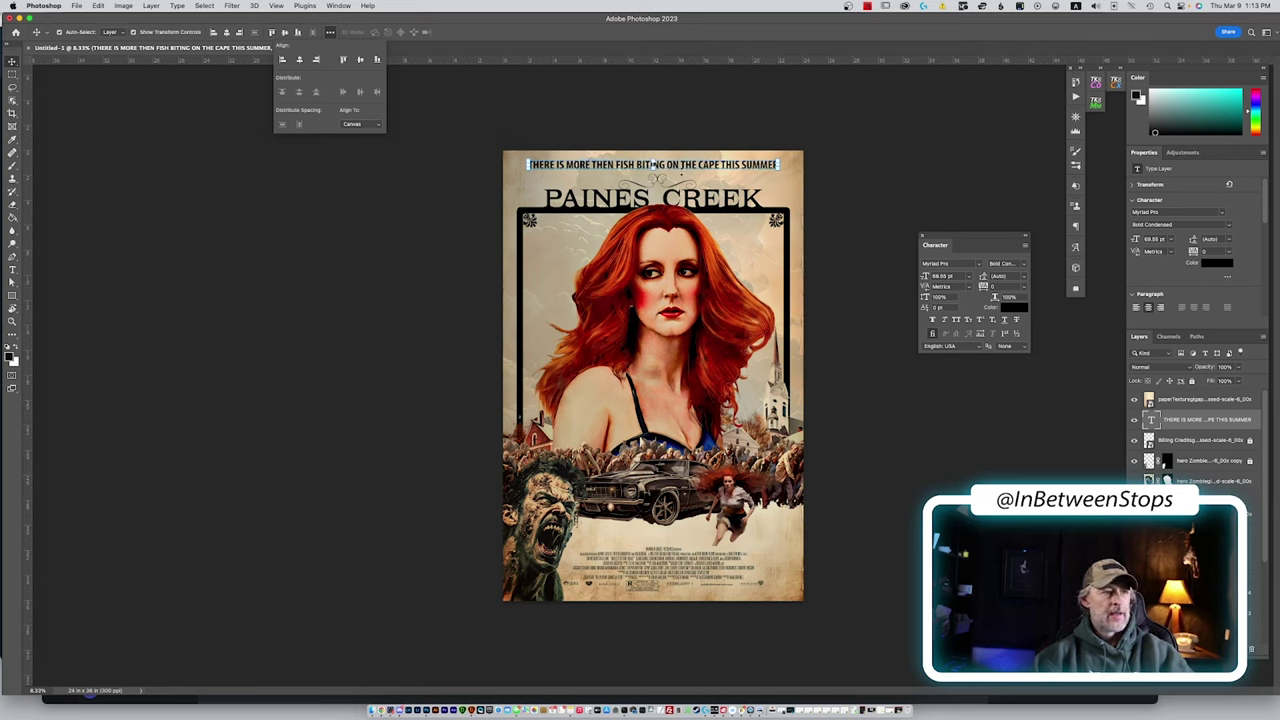
# Narrow the tagline with Free Transform to about 79.7% width and commit
pyautogui.press('super+t')
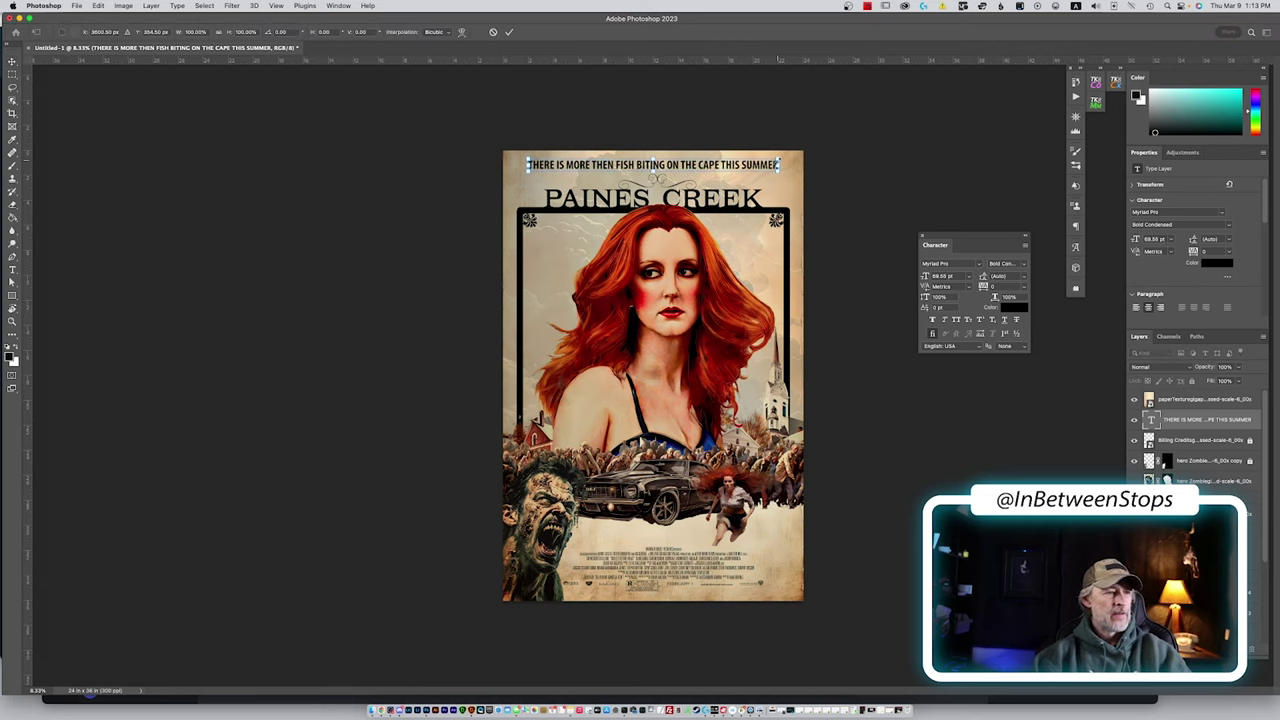
pyautogui.moveTo(778, 165); pyautogui.dragTo(747, 166)
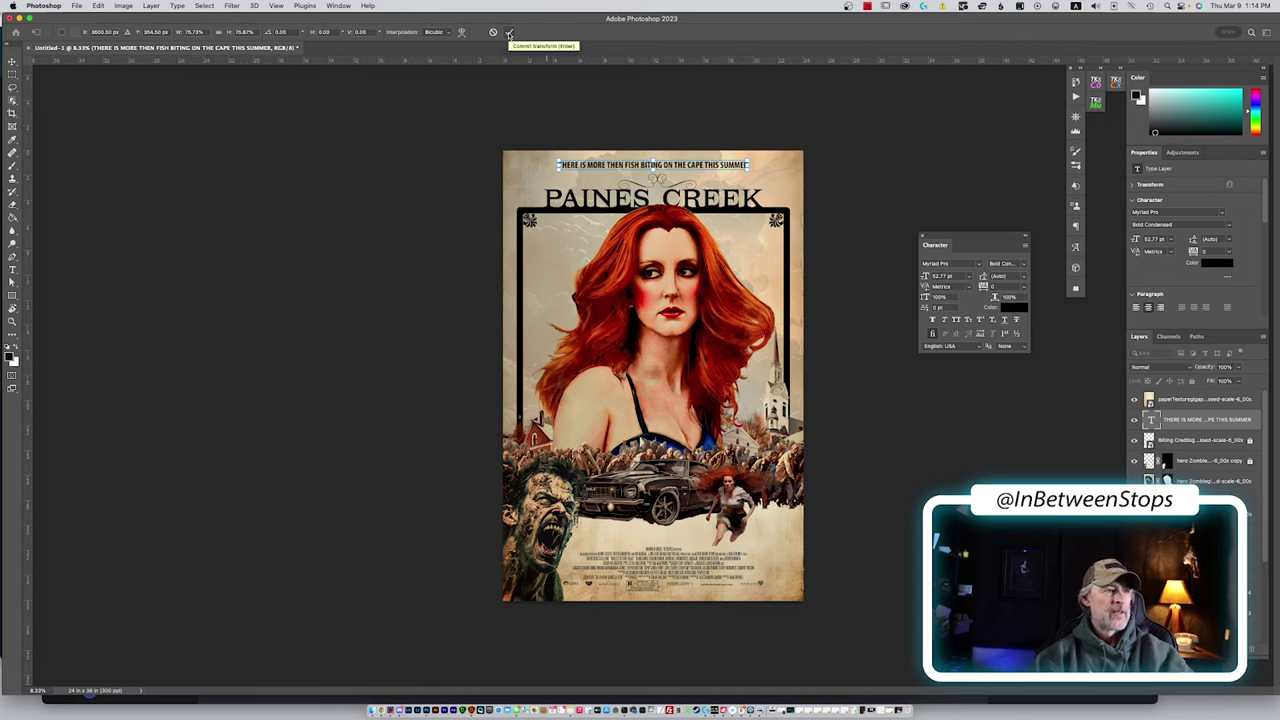
pyautogui.click(509, 33)
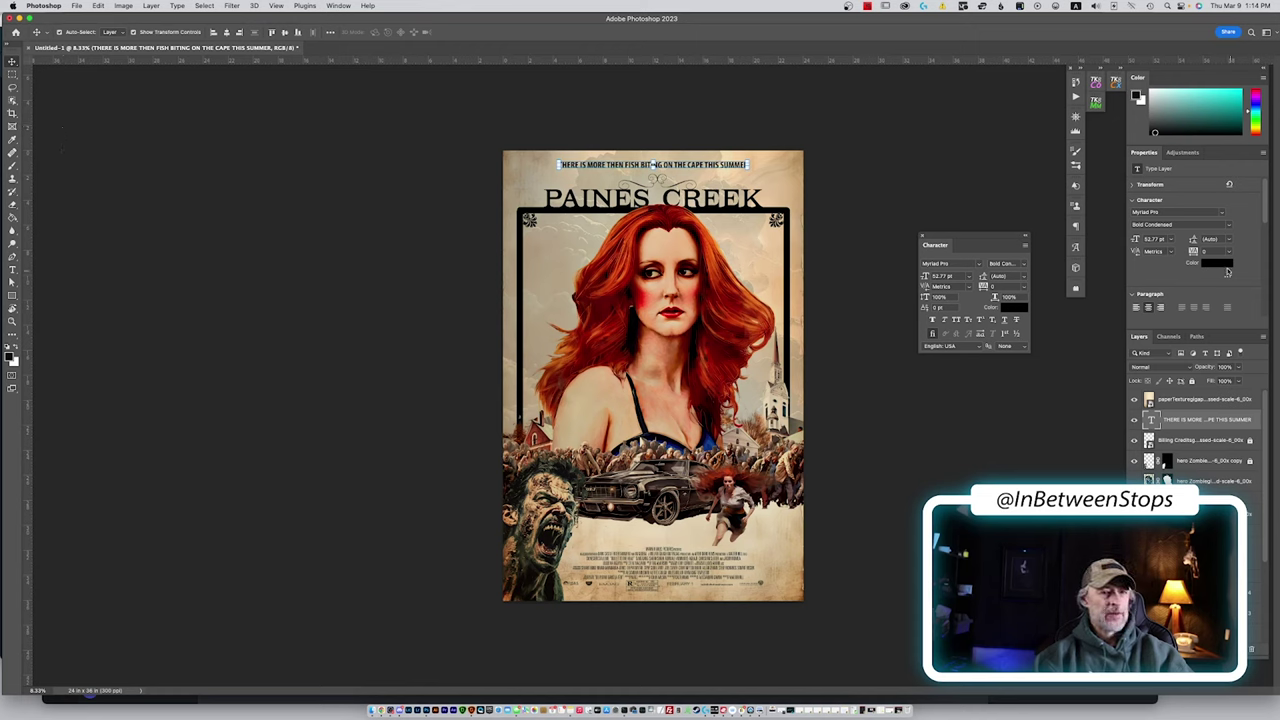
# Recolour the tagline to a bright orange, about #e74815, sampled from the woman's hair
pyautogui.click(1216, 263)
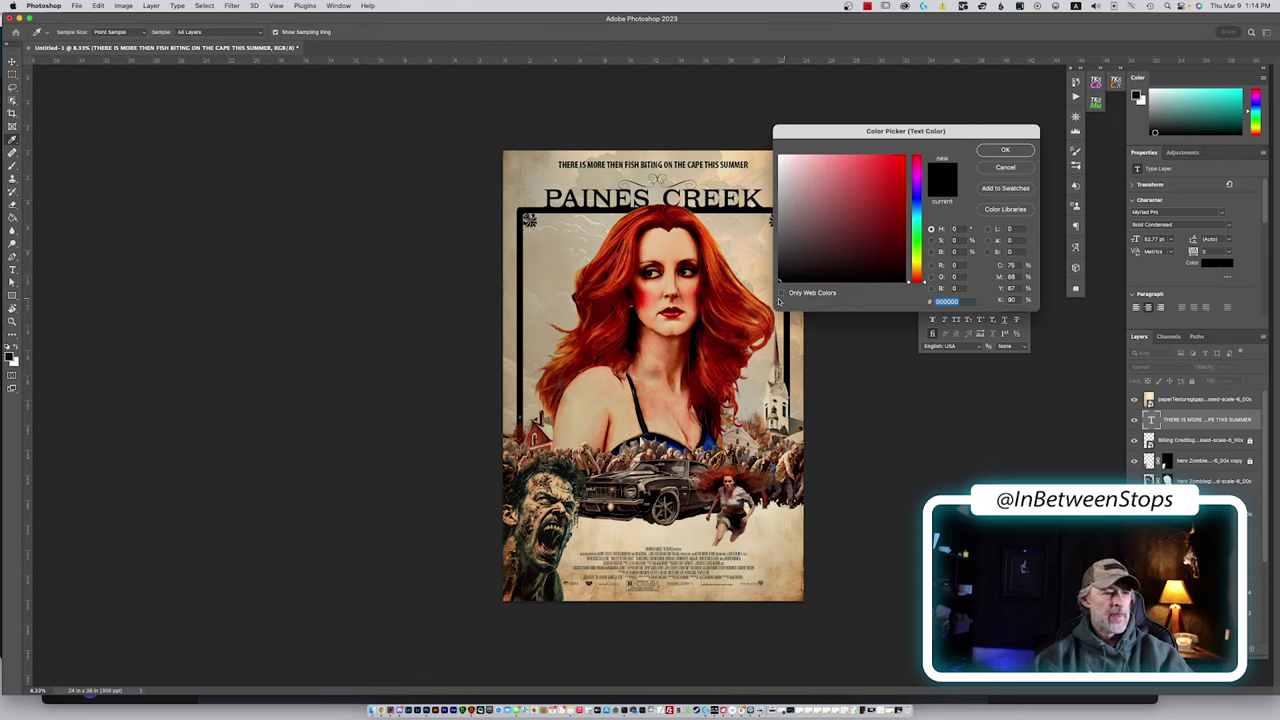
pyautogui.click(716, 258)
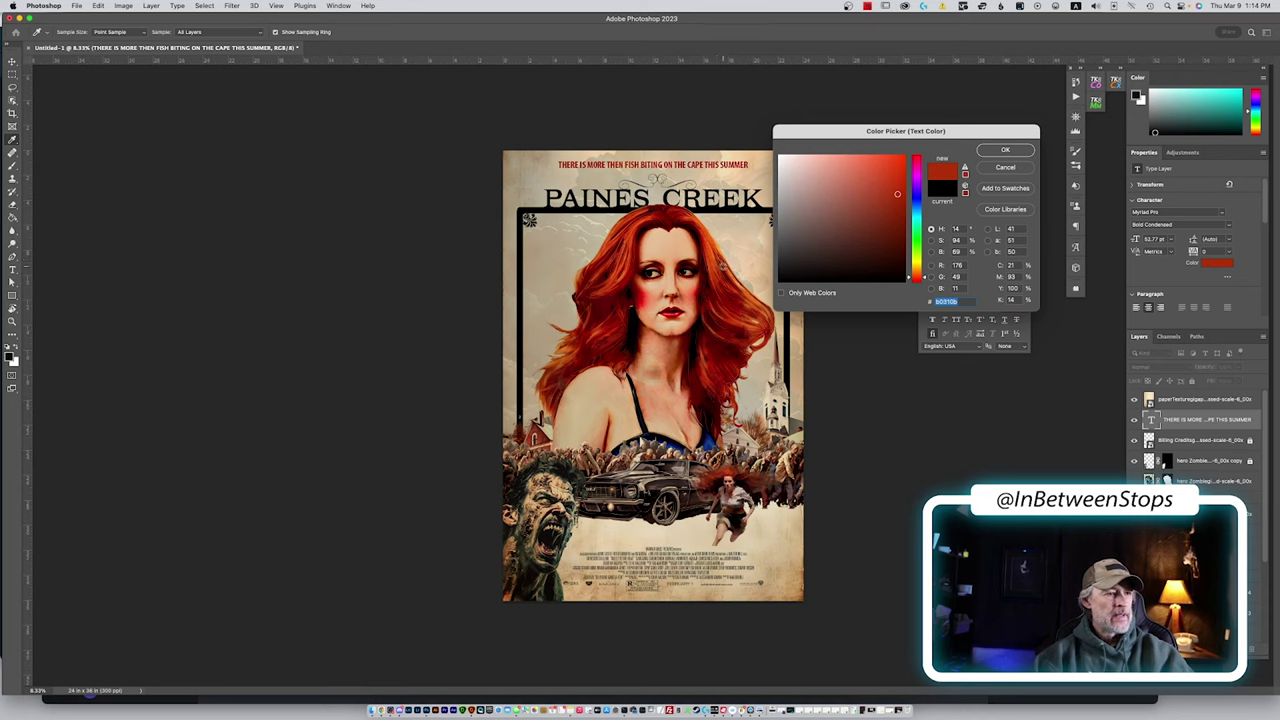
pyautogui.click(722, 266)
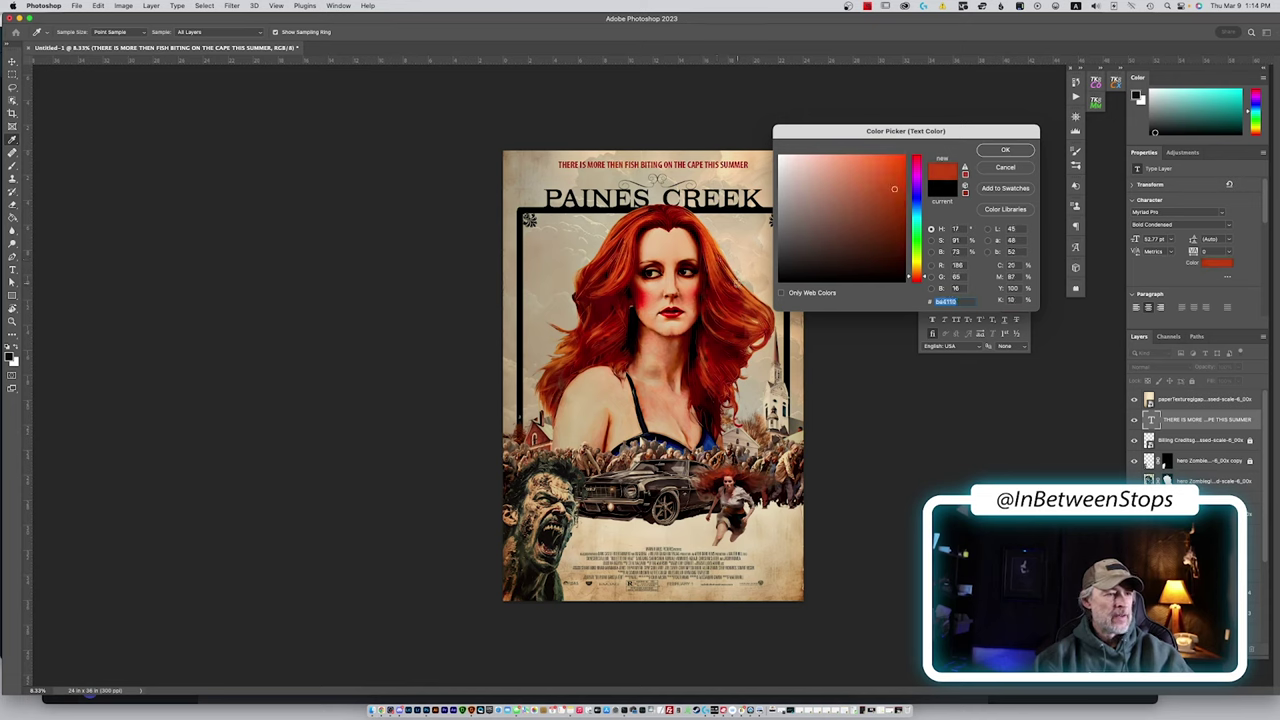
pyautogui.click(733, 282)
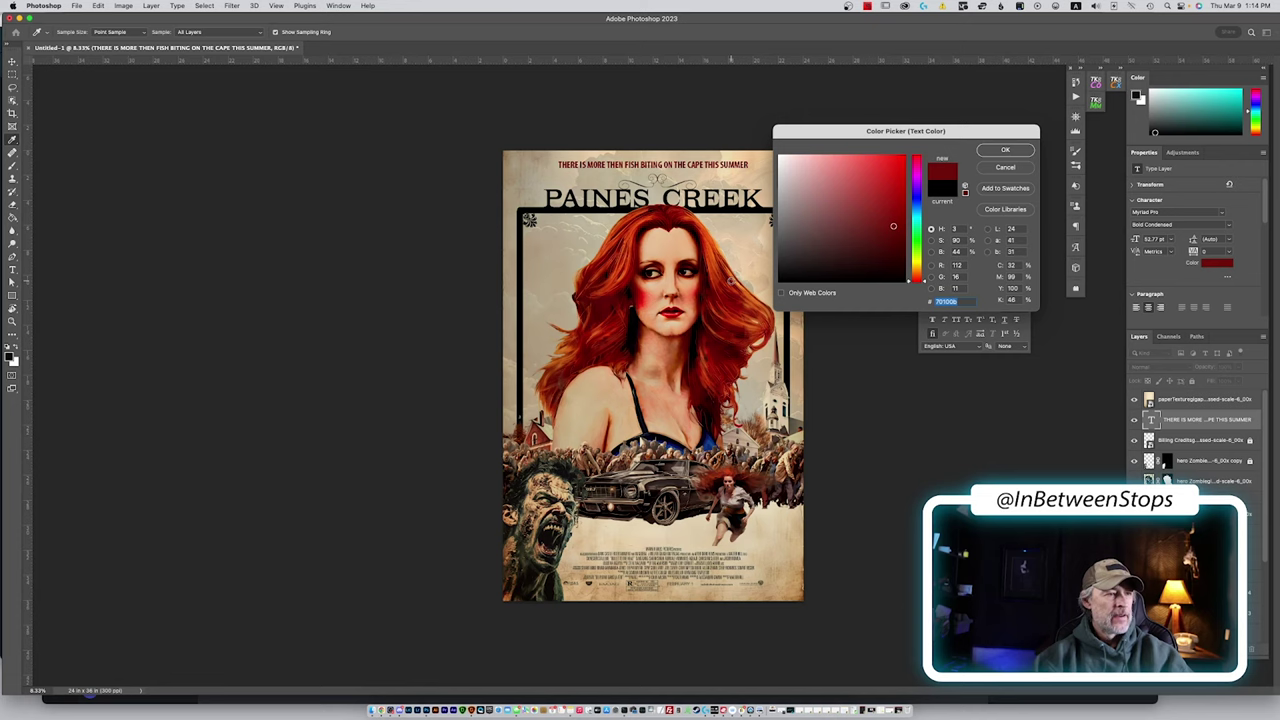
pyautogui.click(724, 268)
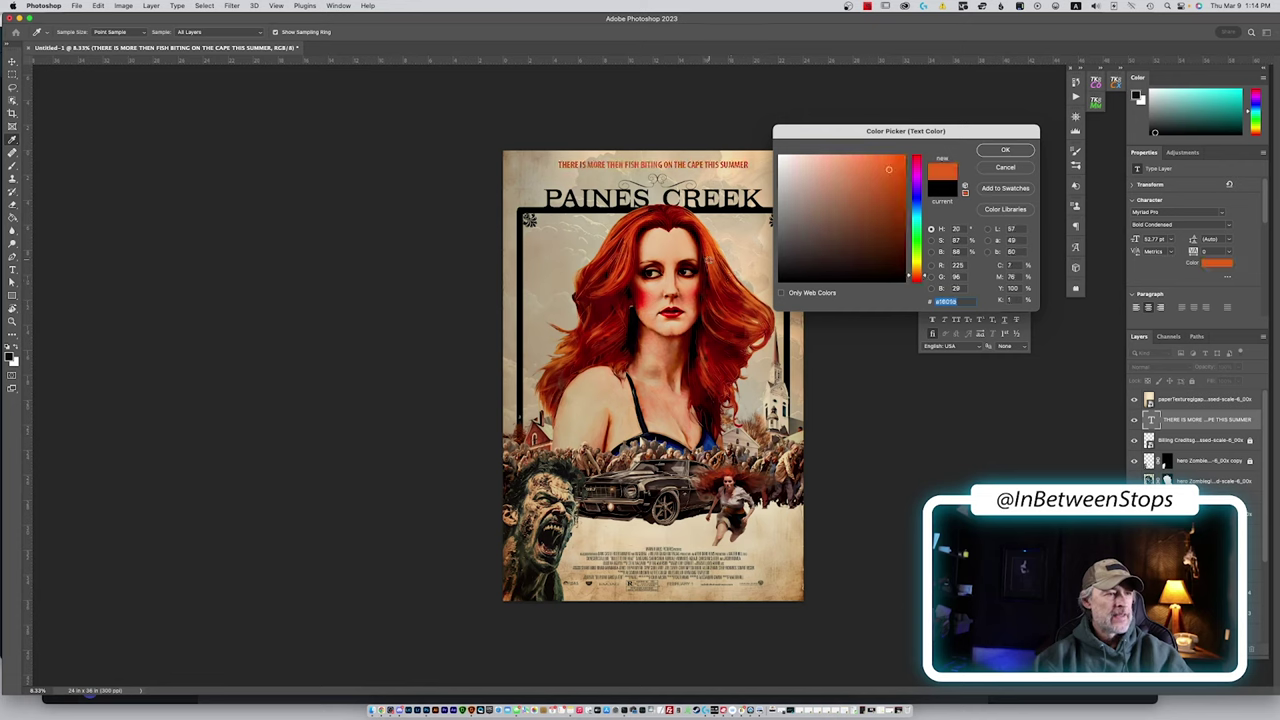
pyautogui.click(708, 258)
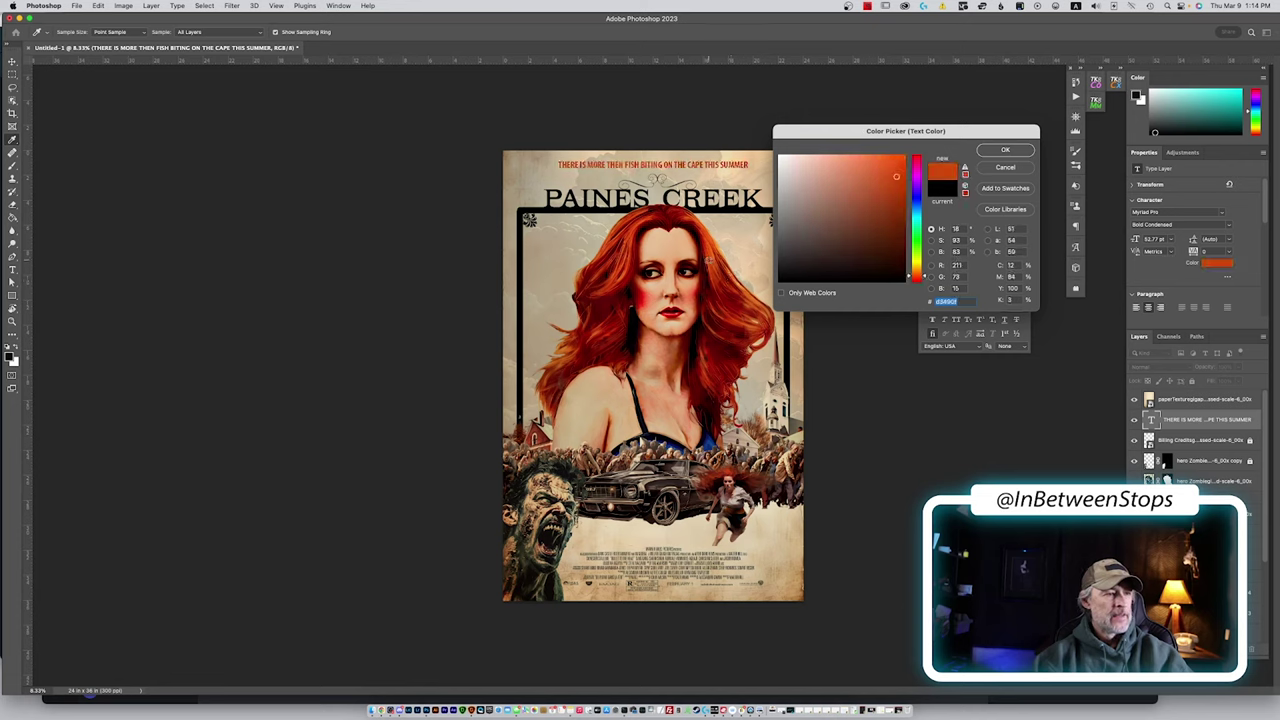
pyautogui.click(708, 248)
pyautogui.click(1001, 150)
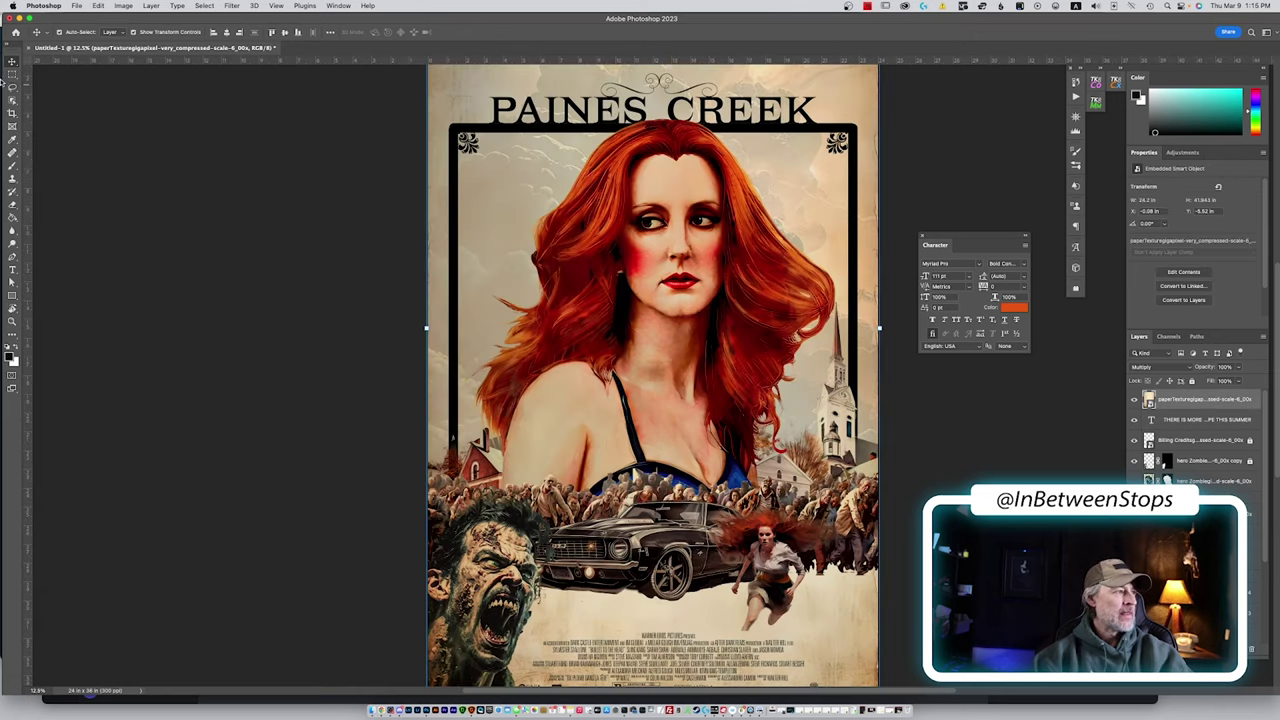
# Switch to Full Screen Mode on black with the rulers hidden
pyautogui.click(11, 76)
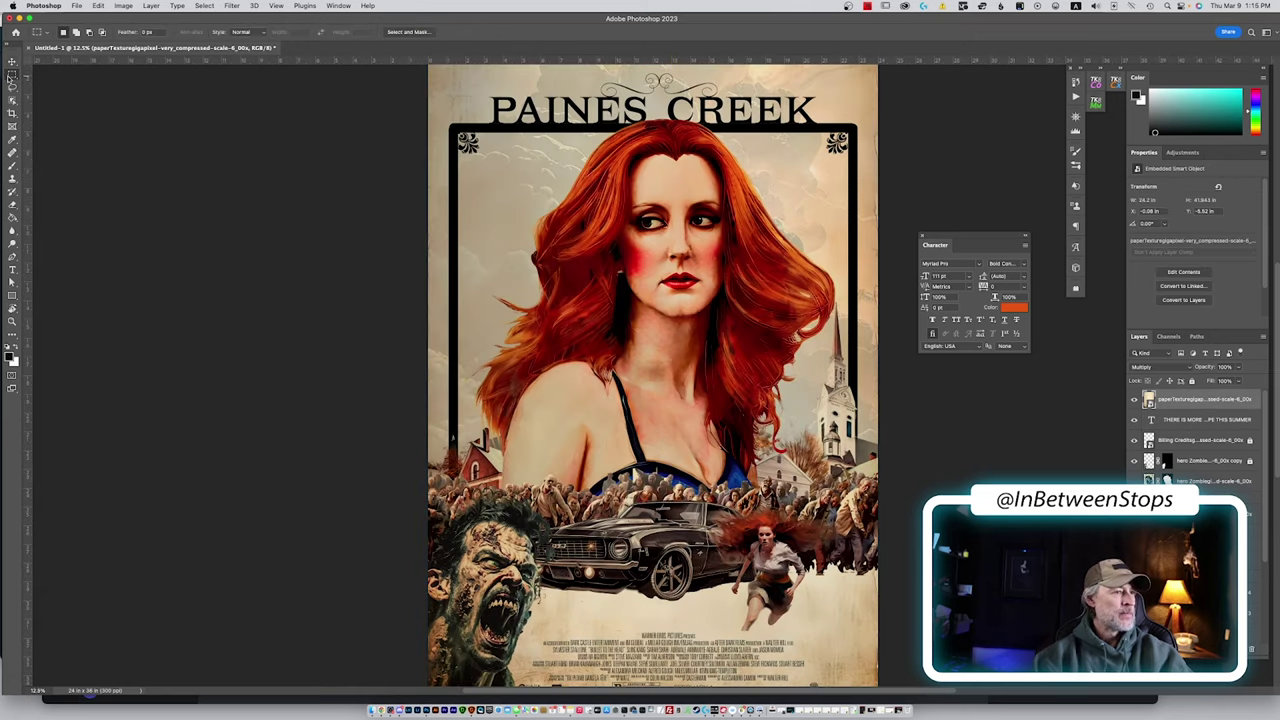
pyautogui.press('f')
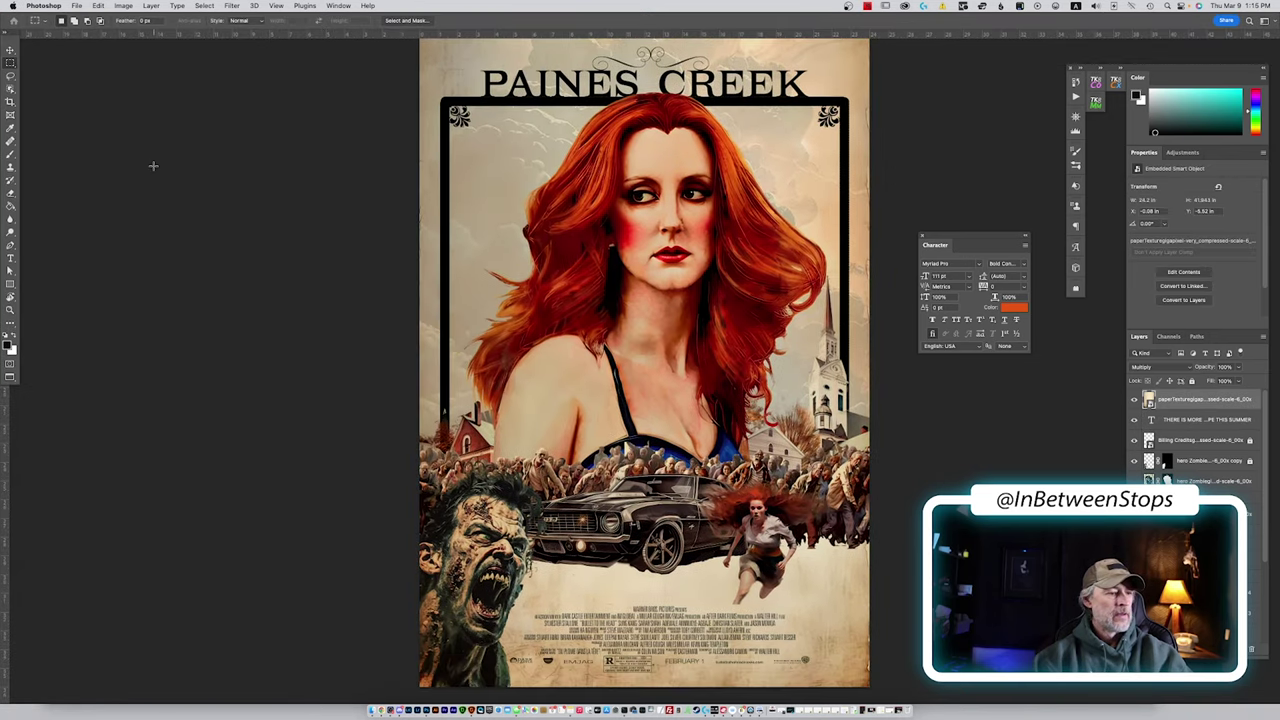
pyautogui.press('f')
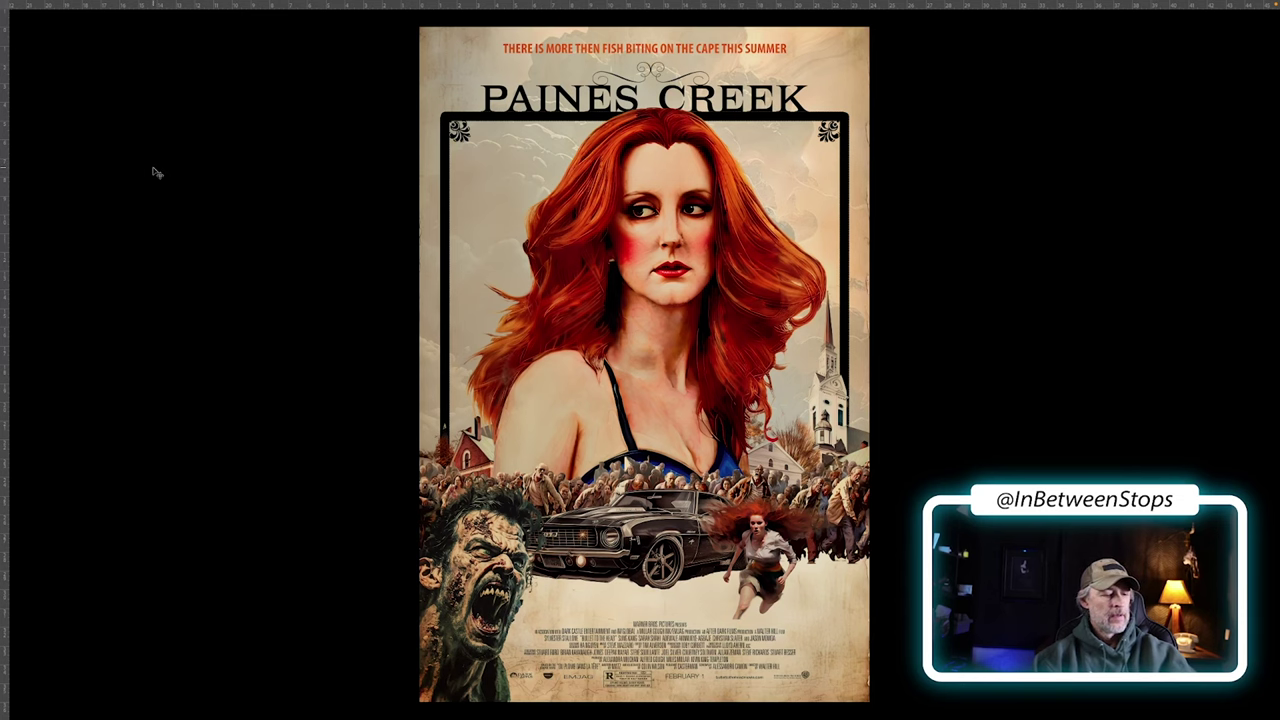
pyautogui.hotkey('ctrl', 'r')
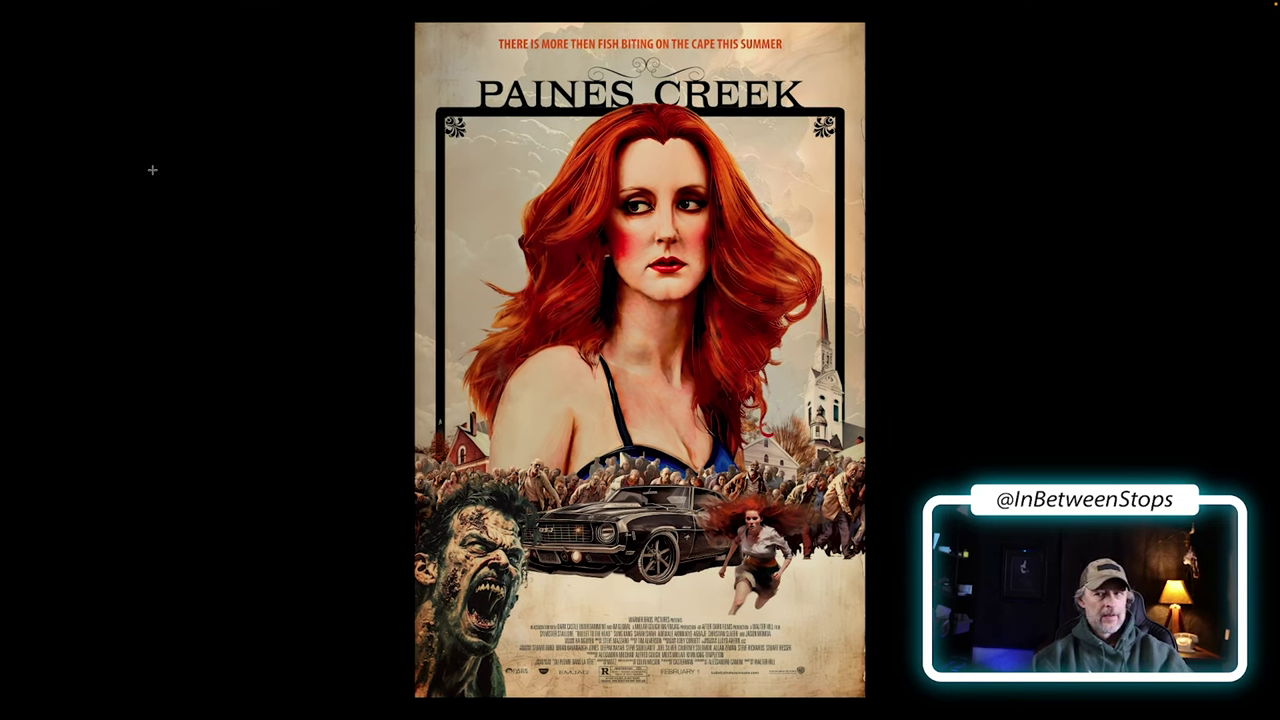